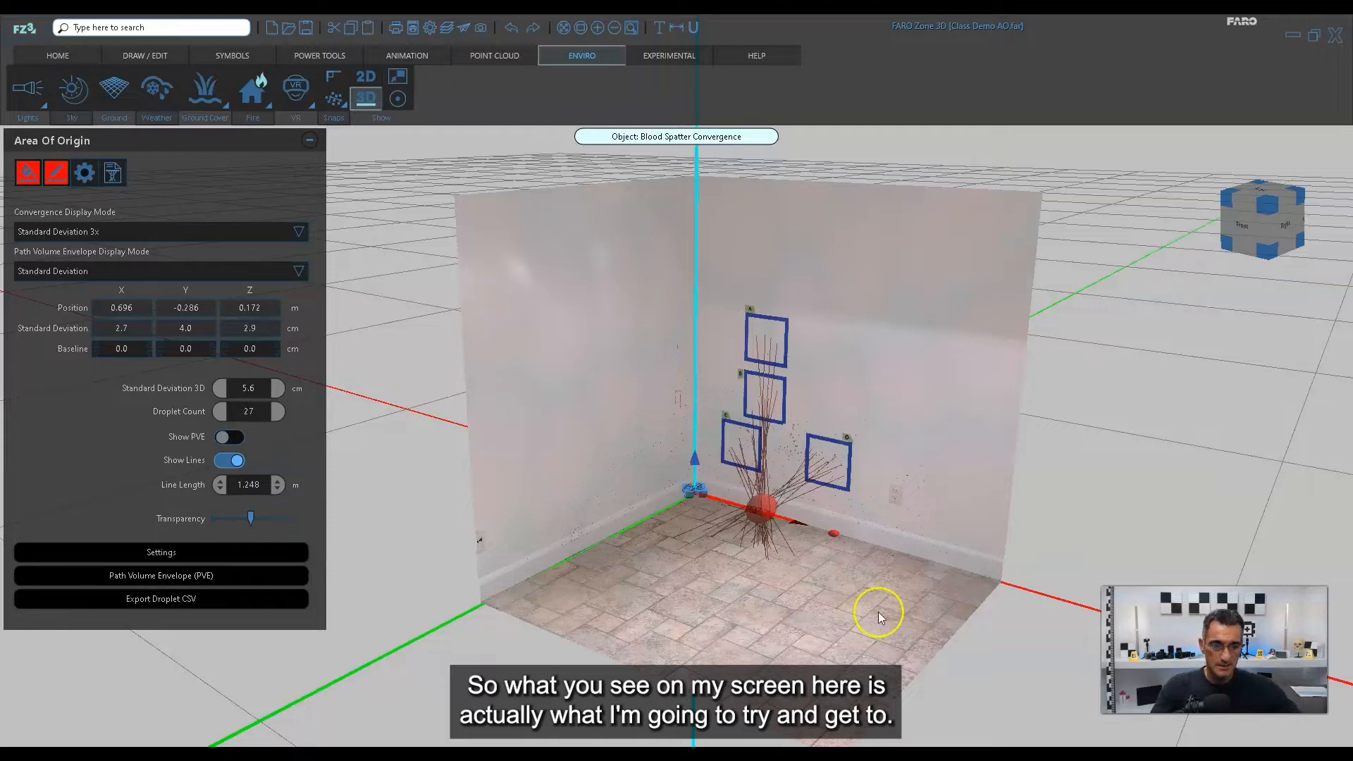
# Examine the scanned floor and walls of the finished scene, including the taped squares A to D and the photographs aligned within them.
pyautogui.moveTo(878, 612)
pyautogui.mouseDown()
pyautogui.moveTo(892, 607)
pyautogui.moveTo(864, 607)
pyautogui.mouseUp()
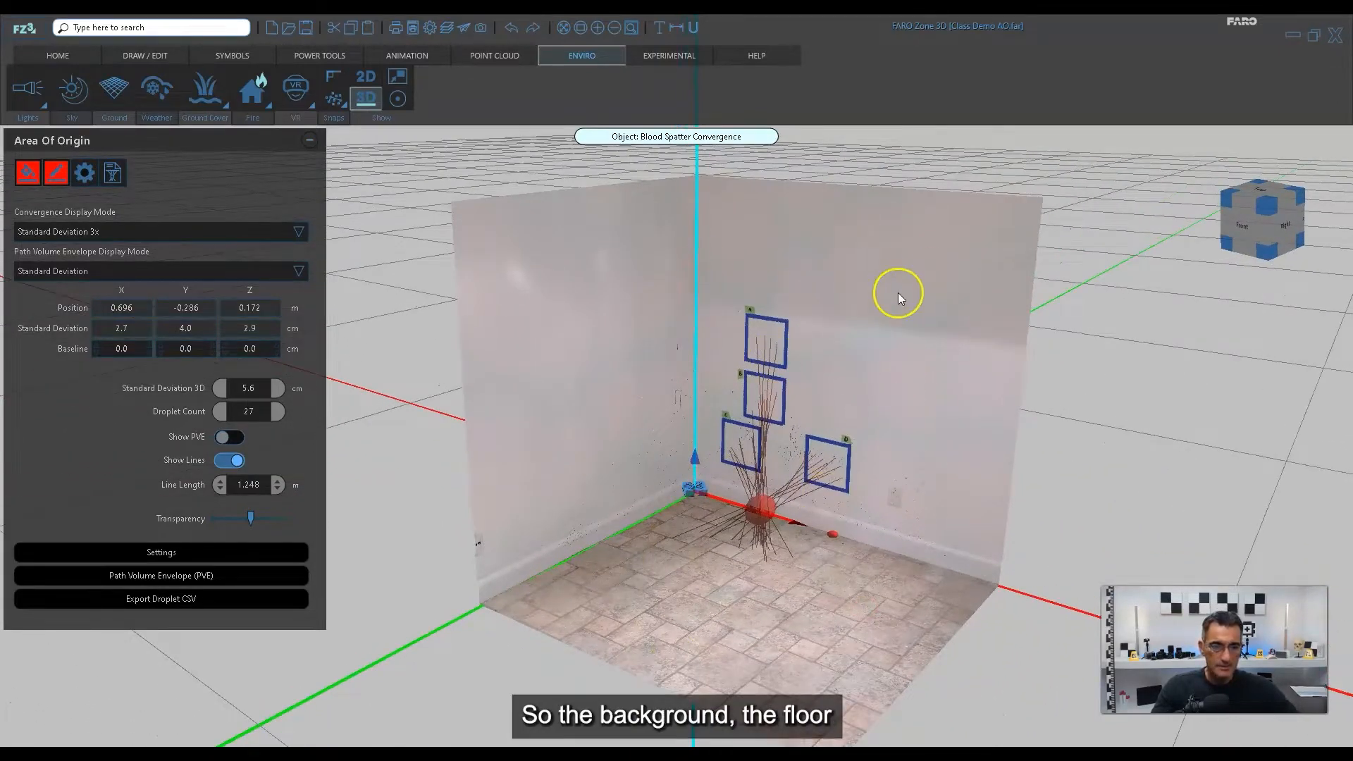
pyautogui.moveTo(840, 582); pyautogui.dragTo(756, 614)
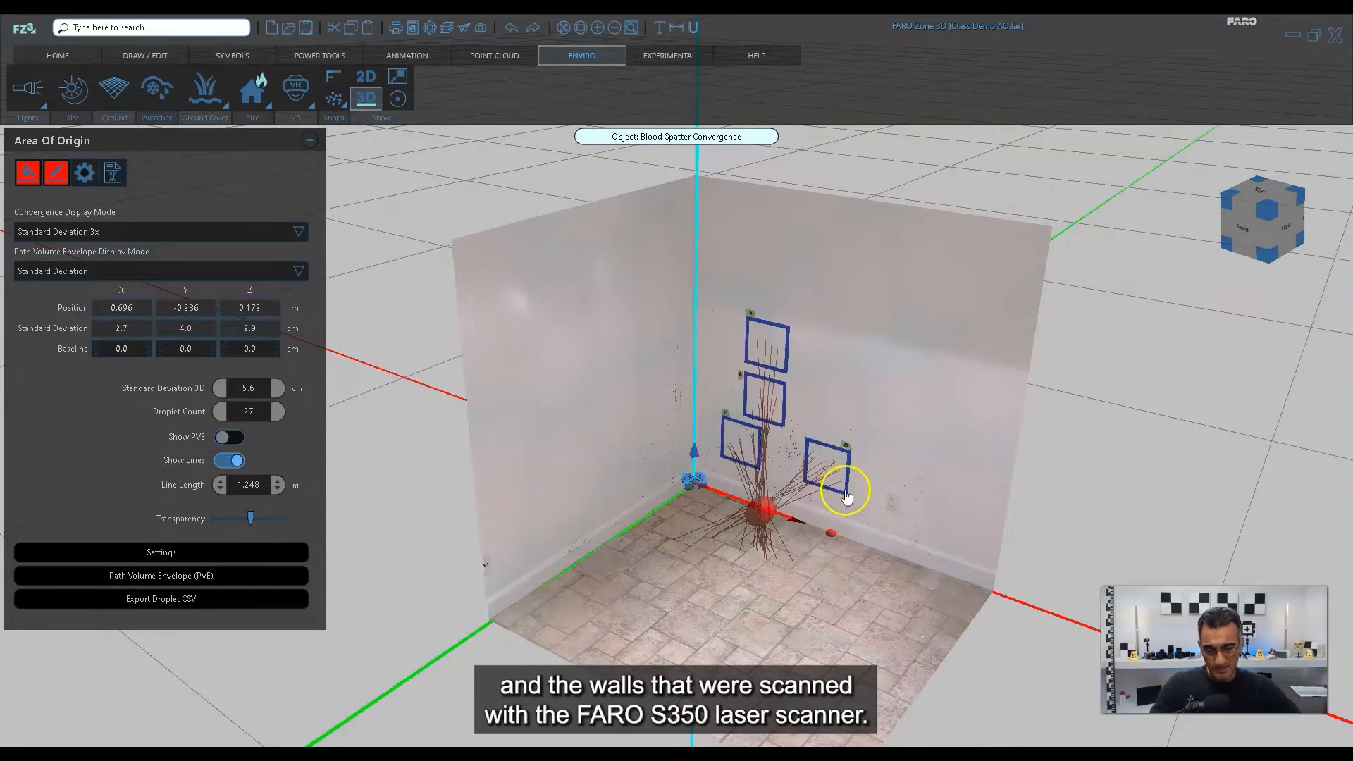
pyautogui.moveTo(843, 541); pyautogui.dragTo(810, 348)
pyautogui.scroll(5, 811, 348)
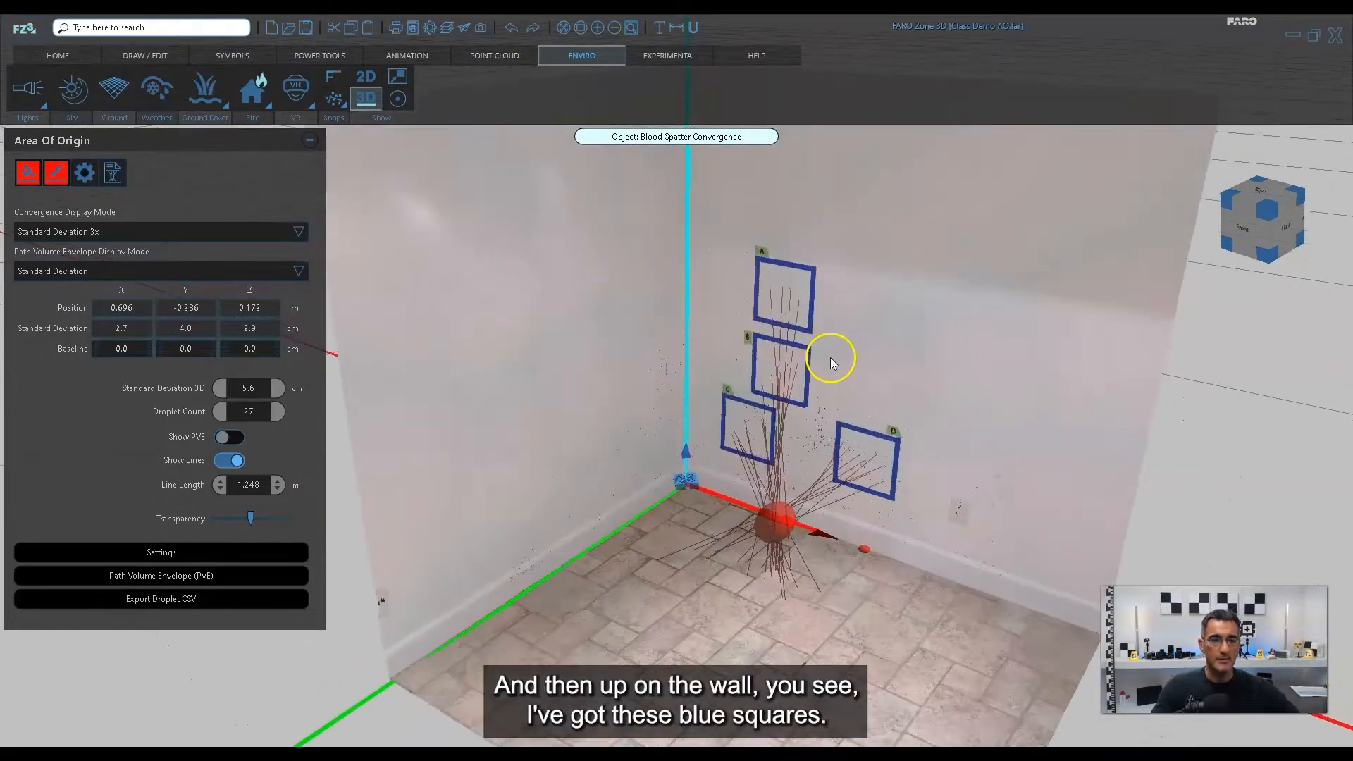
pyautogui.moveTo(970, 391); pyautogui.dragTo(890, 407, button='middle')
pyautogui.moveTo(889, 407); pyautogui.dragTo(1023, 414)
pyautogui.scroll(1, 911, 398)
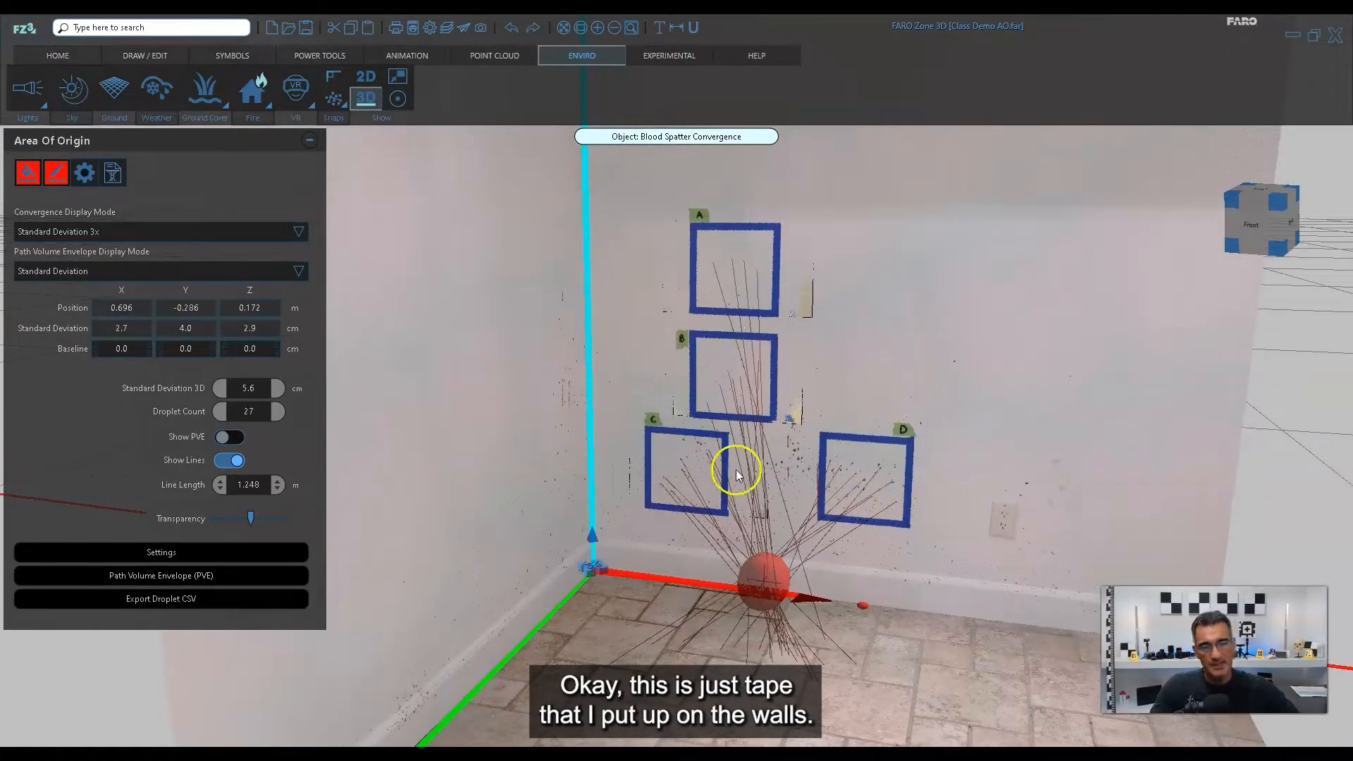
pyautogui.scroll(2, 824, 278)
pyautogui.scroll(6, 836, 295)
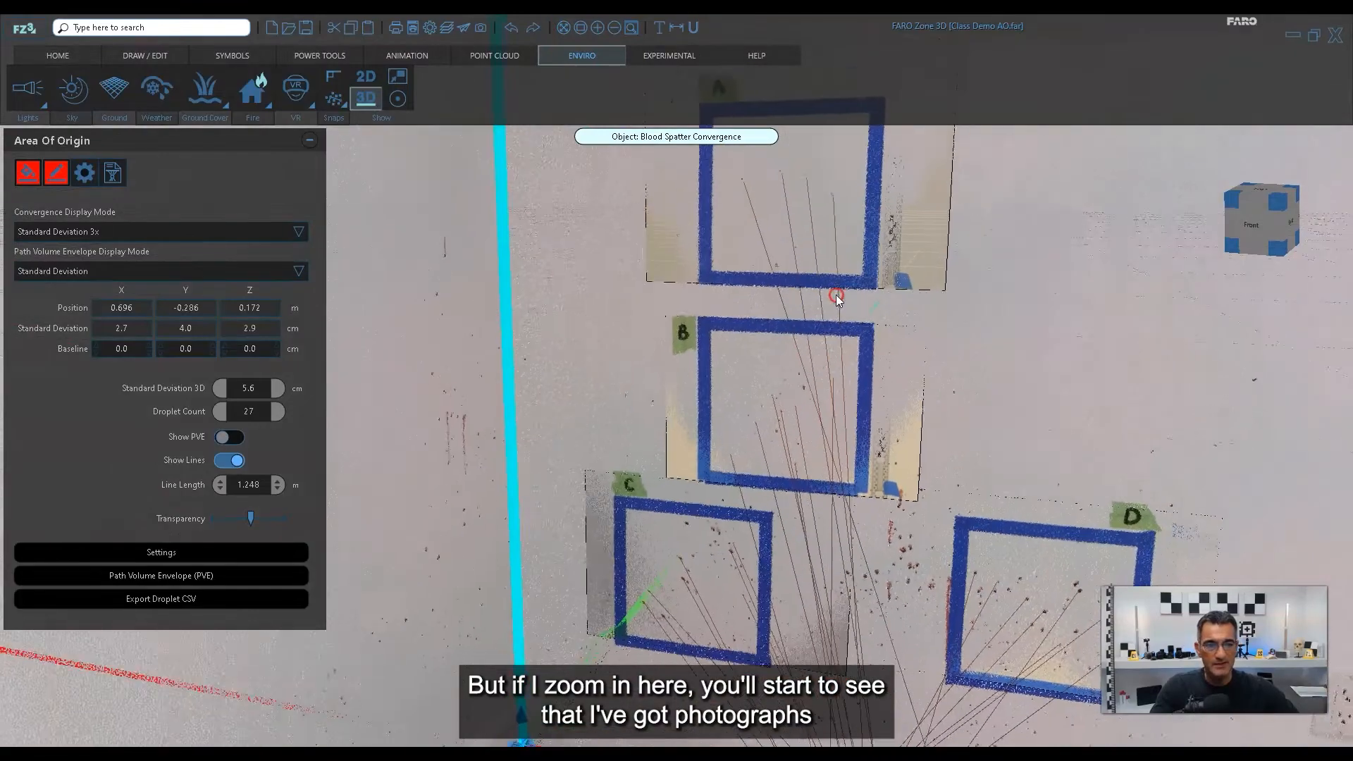
pyautogui.scroll(-4, 942, 449)
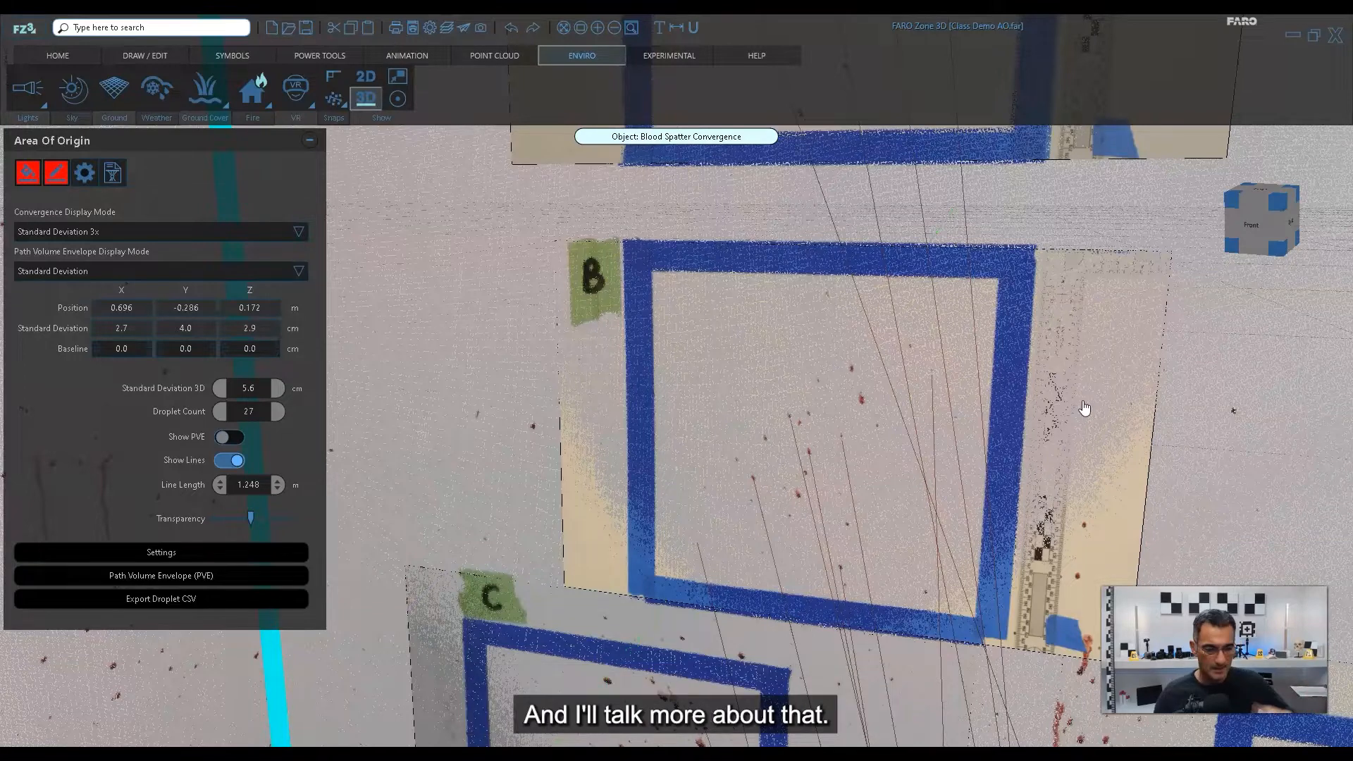
pyautogui.scroll(-6, 832, 351)
pyautogui.scroll(-2, 831, 353)
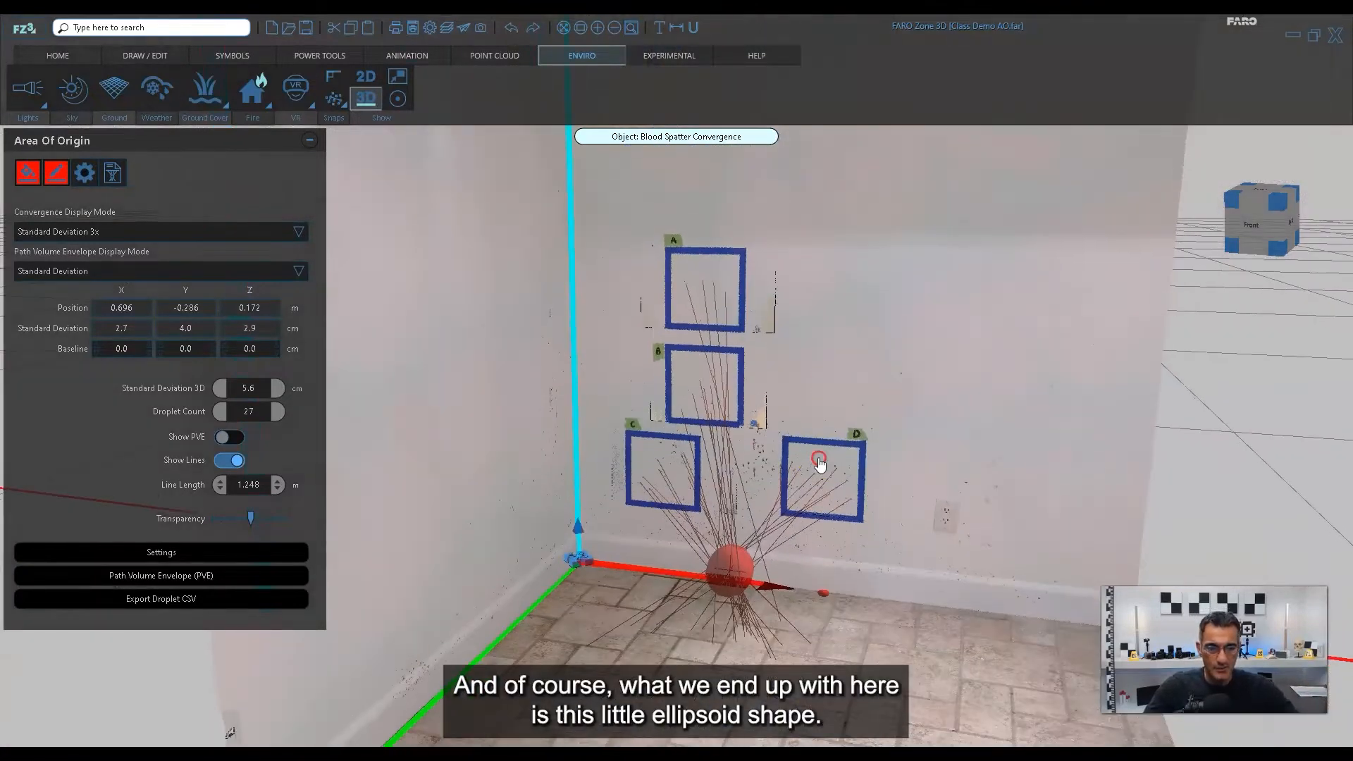
pyautogui.moveTo(818, 468); pyautogui.dragTo(816, 432, button='middle')
pyautogui.moveTo(806, 554); pyautogui.dragTo(774, 563)
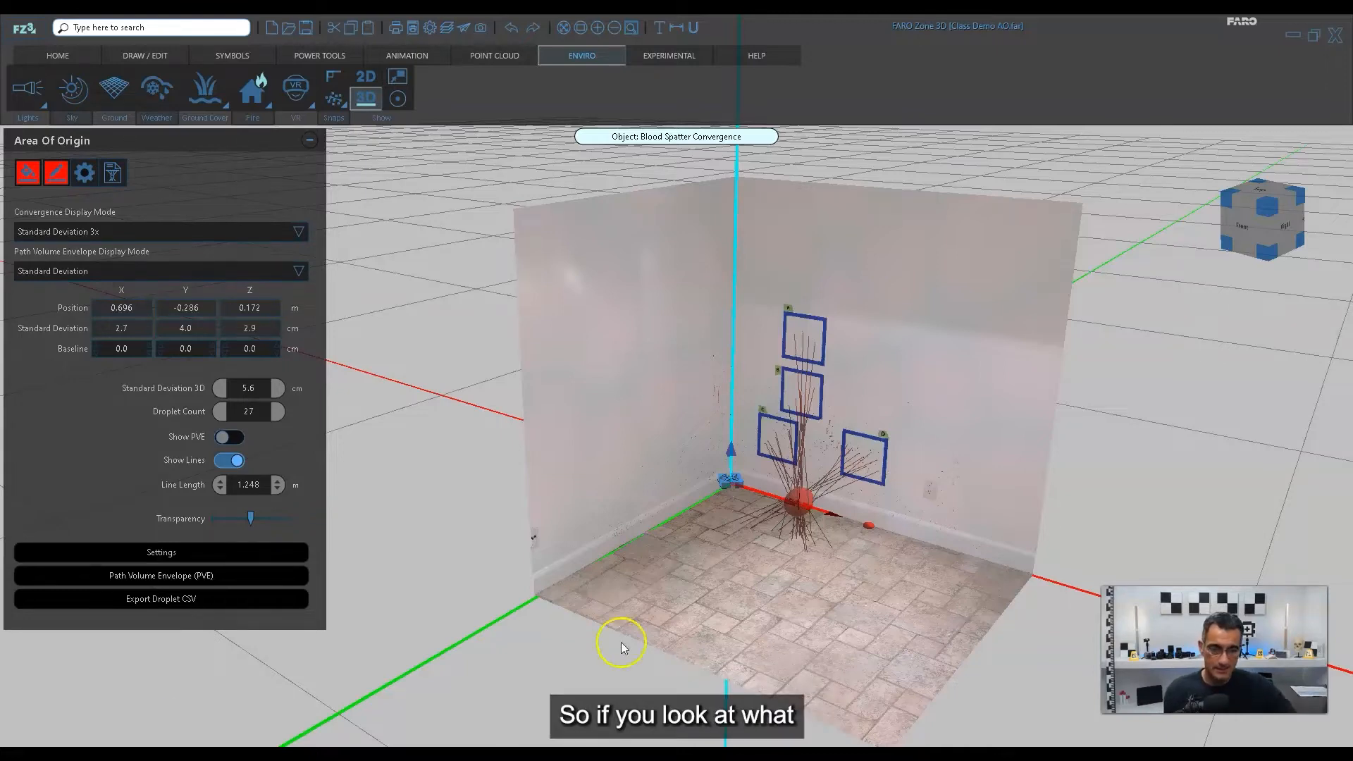
# Examine the droplet trajectory lines and the convergence ellipsoid near the room corner from several angles.
pyautogui.scroll(4, 799, 549)
pyautogui.moveTo(842, 563); pyautogui.dragTo(839, 476, button='middle')
pyautogui.moveTo(839, 476); pyautogui.dragTo(881, 557, button='right')
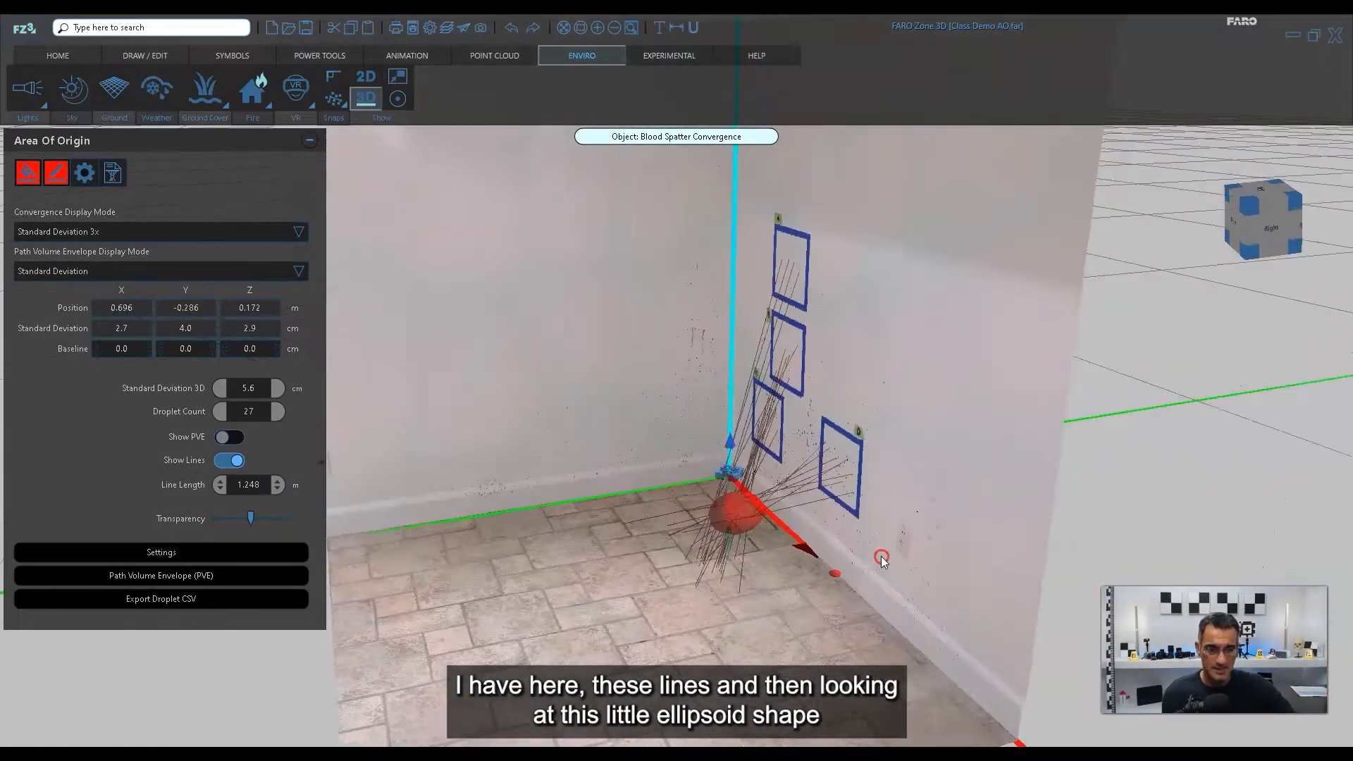
pyautogui.scroll(2, 710, 511)
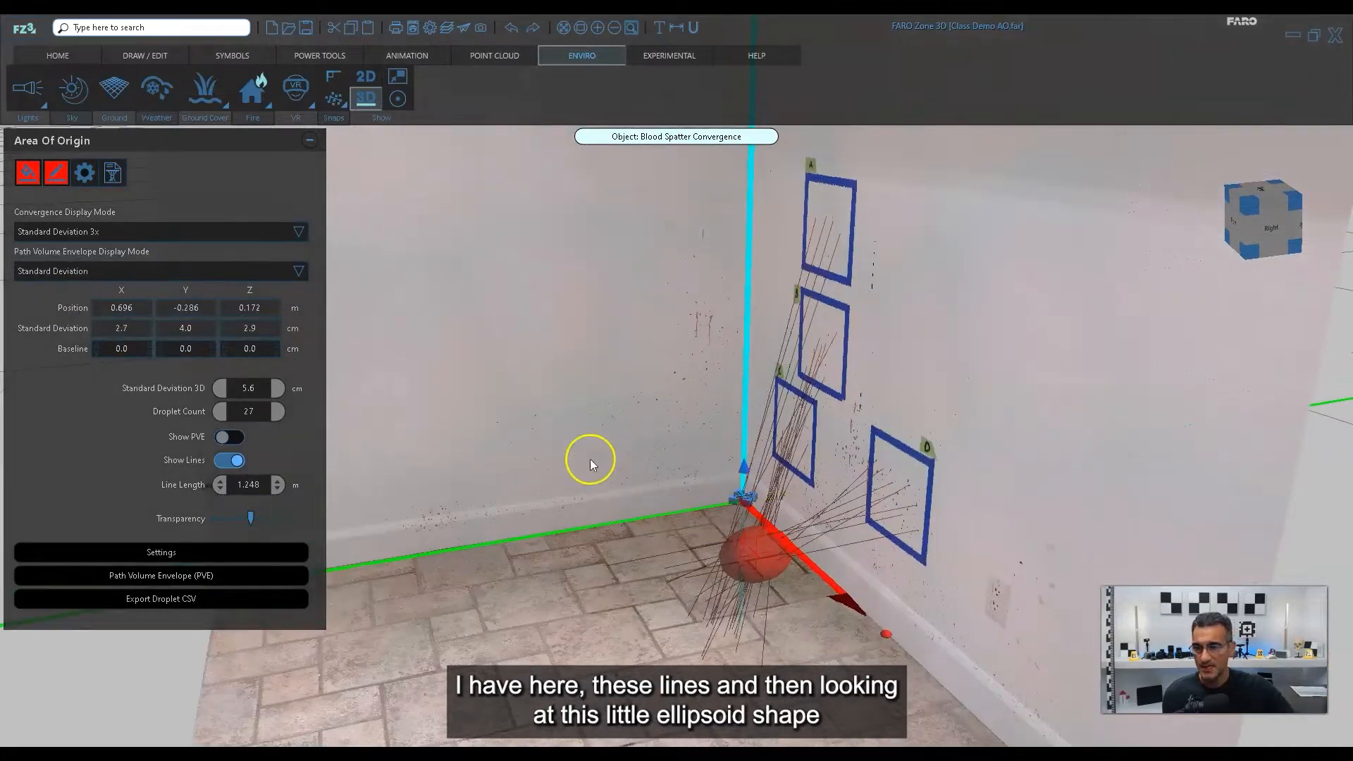
pyautogui.scroll(-3, 816, 468)
pyautogui.scroll(-2, 662, 505)
pyautogui.moveTo(642, 547); pyautogui.dragTo(689, 549, button='right')
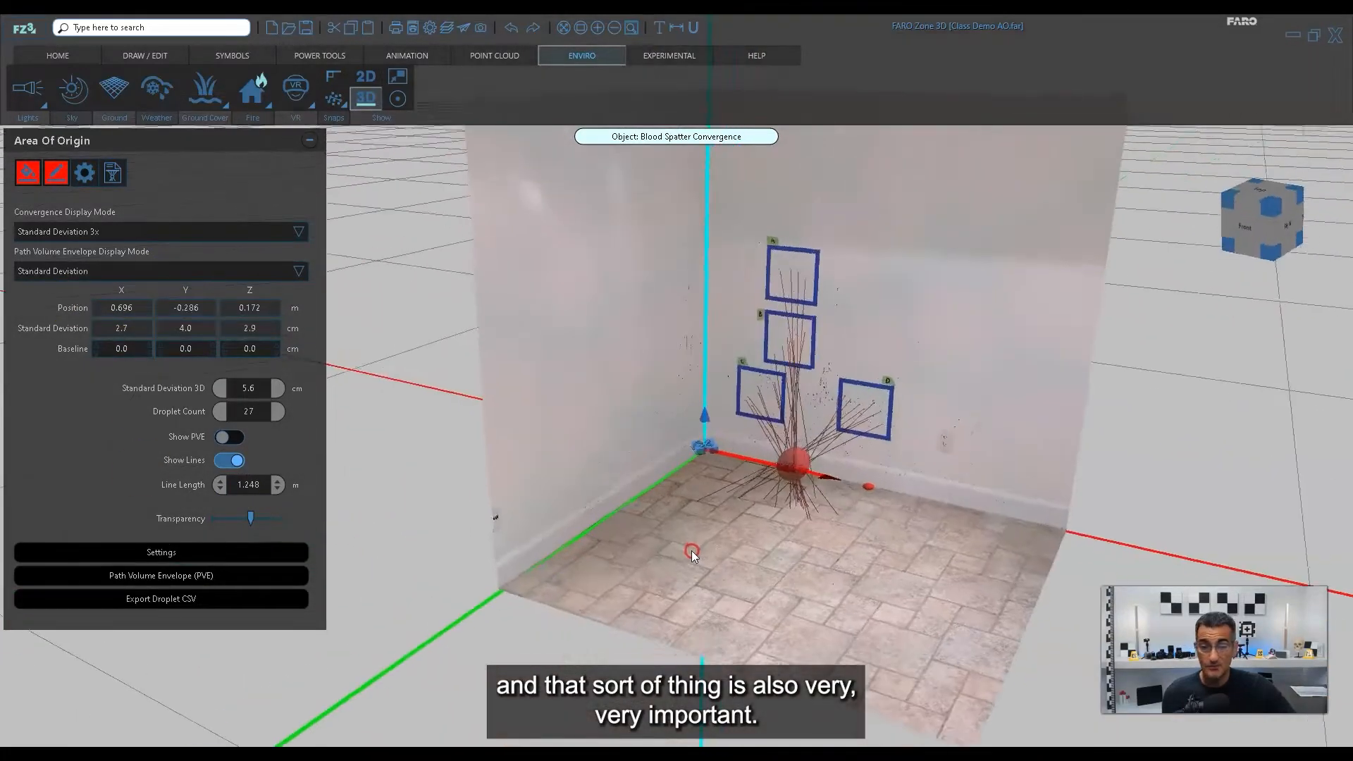
pyautogui.moveTo(758, 449); pyautogui.dragTo(719, 511, button='middle')
pyautogui.moveTo(604, 483); pyautogui.dragTo(655, 486, button='middle')
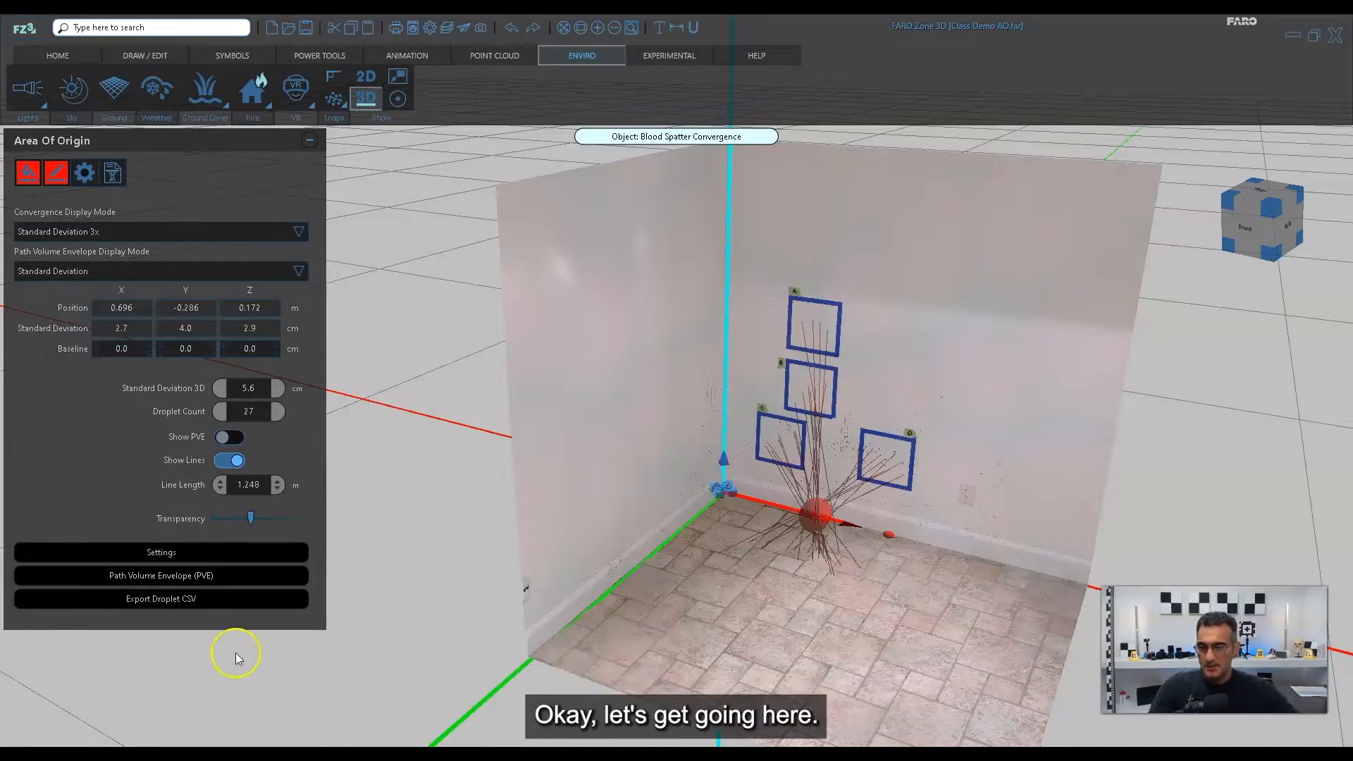
# Create a new empty project in place of the finished demo scene.
pyautogui.click(24, 29)
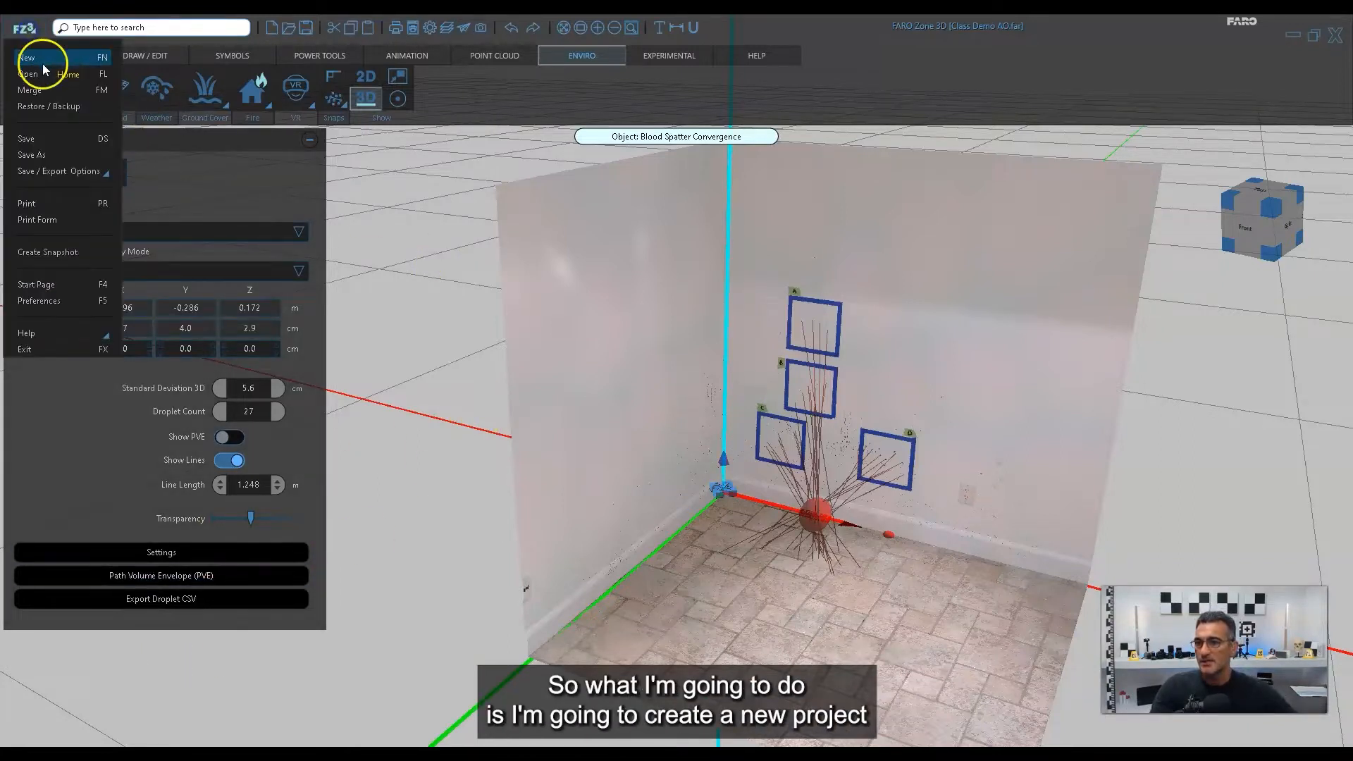
pyautogui.click(43, 63)
pyautogui.click(685, 429)
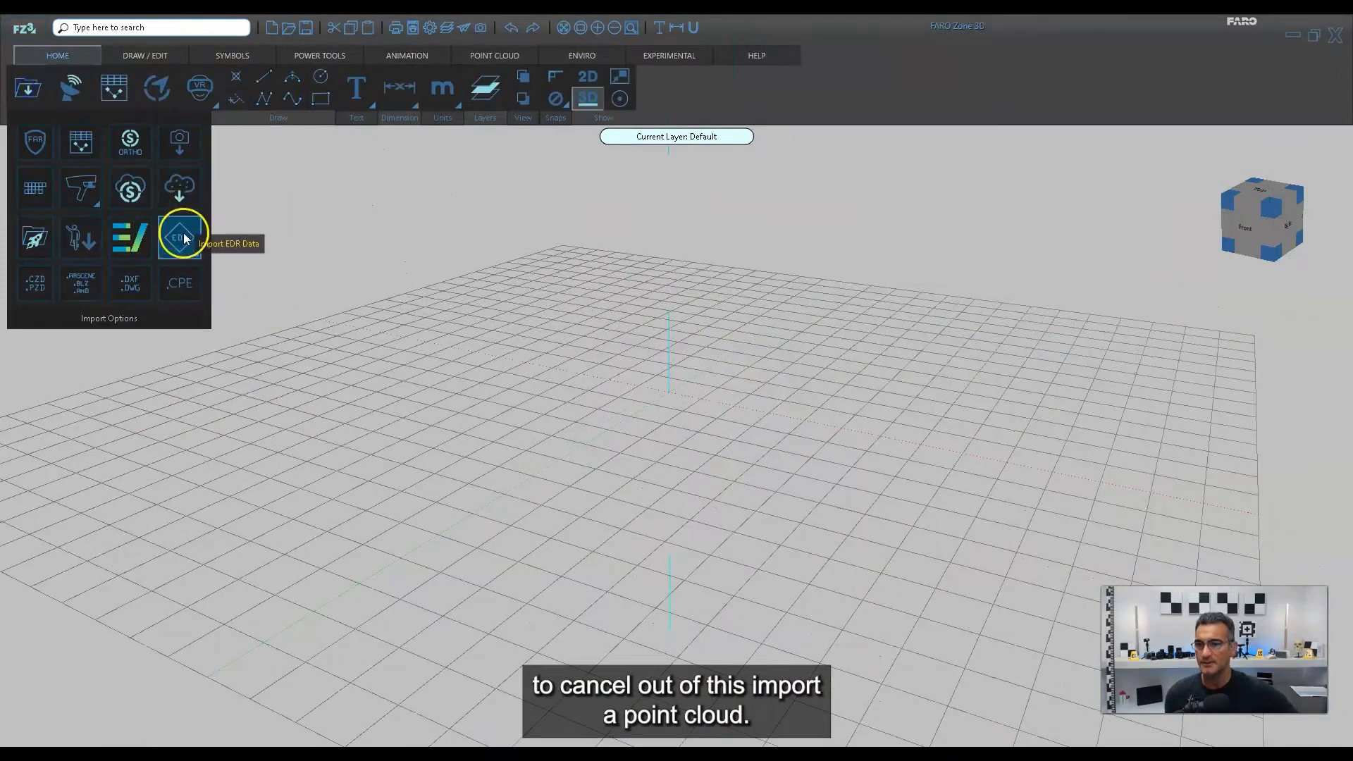
# Import the point cloud Room Exported Bloodstains.e57 from the Area of Origin folder, using meters as its unit.
pyautogui.click(177, 198)
pyautogui.click(234, 294)
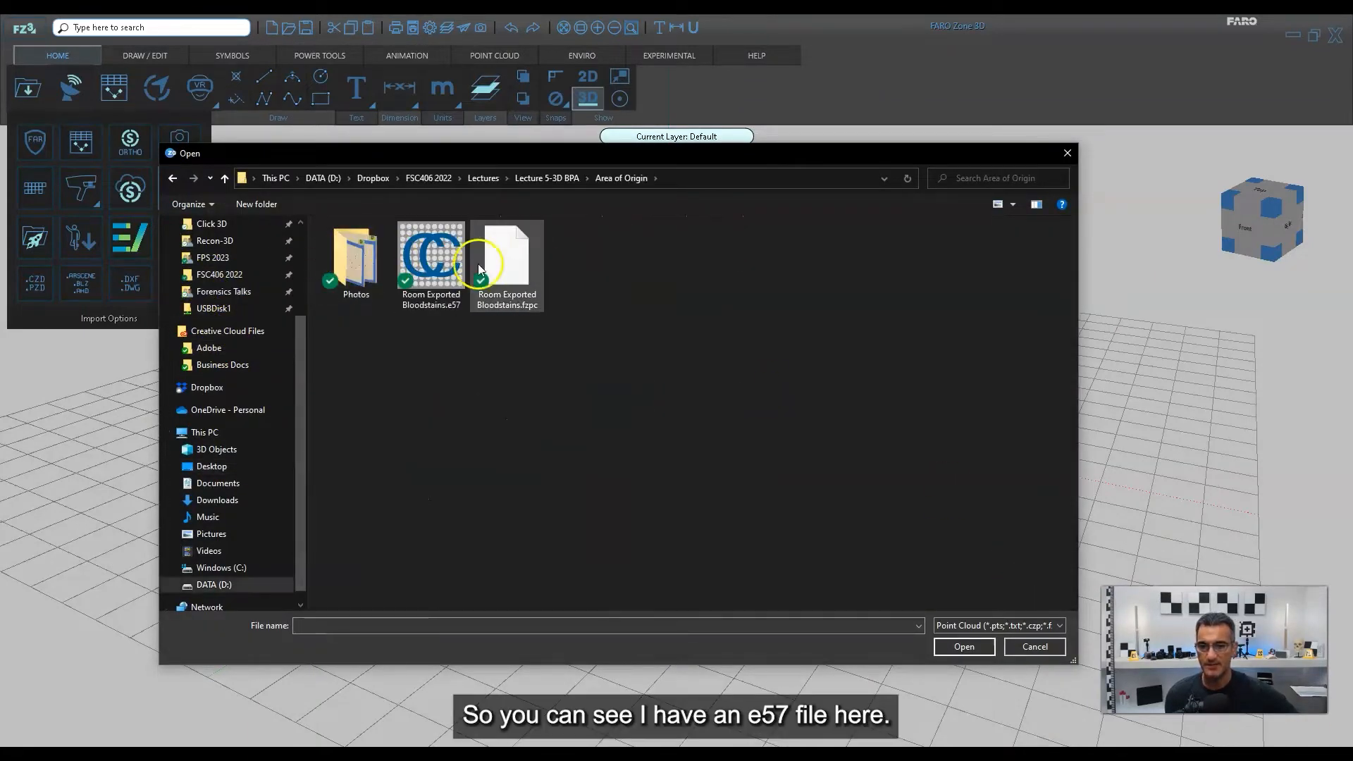
pyautogui.click(445, 275)
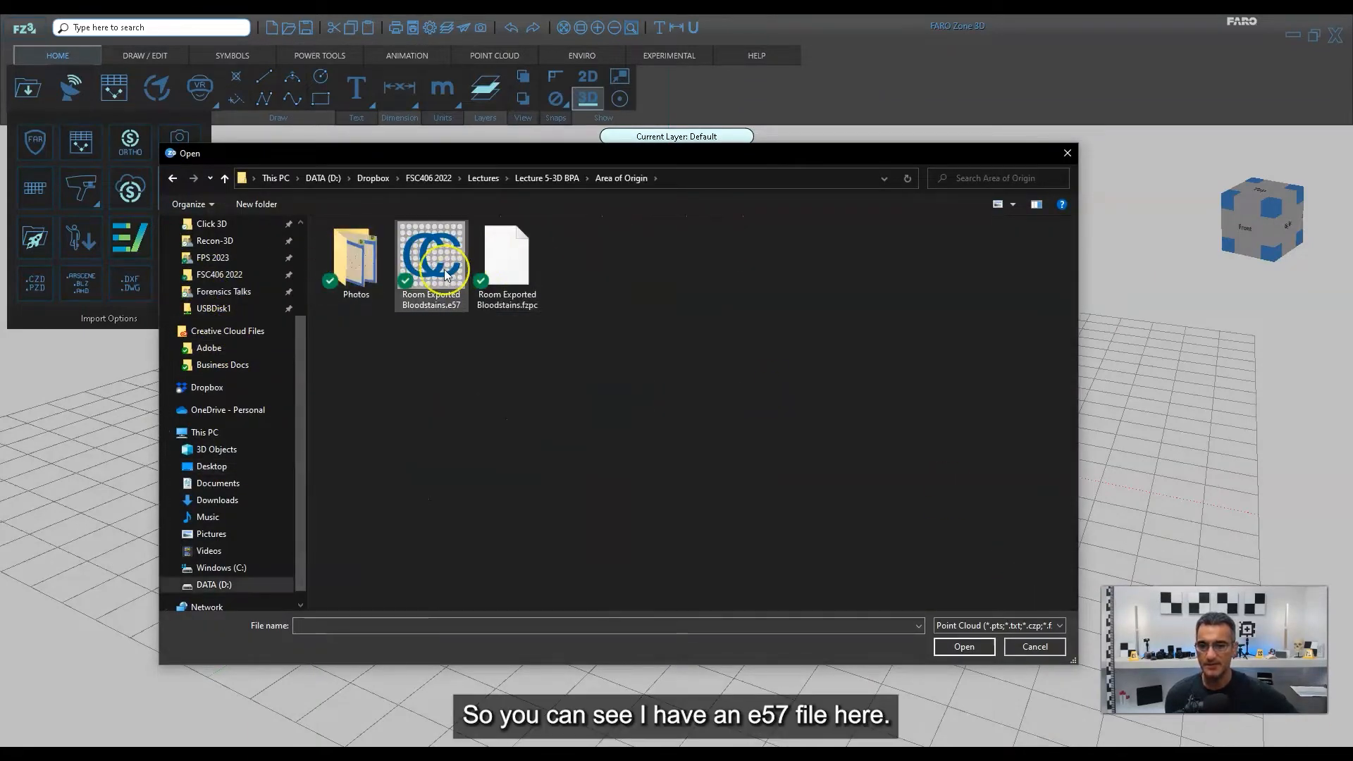
pyautogui.click(364, 274)
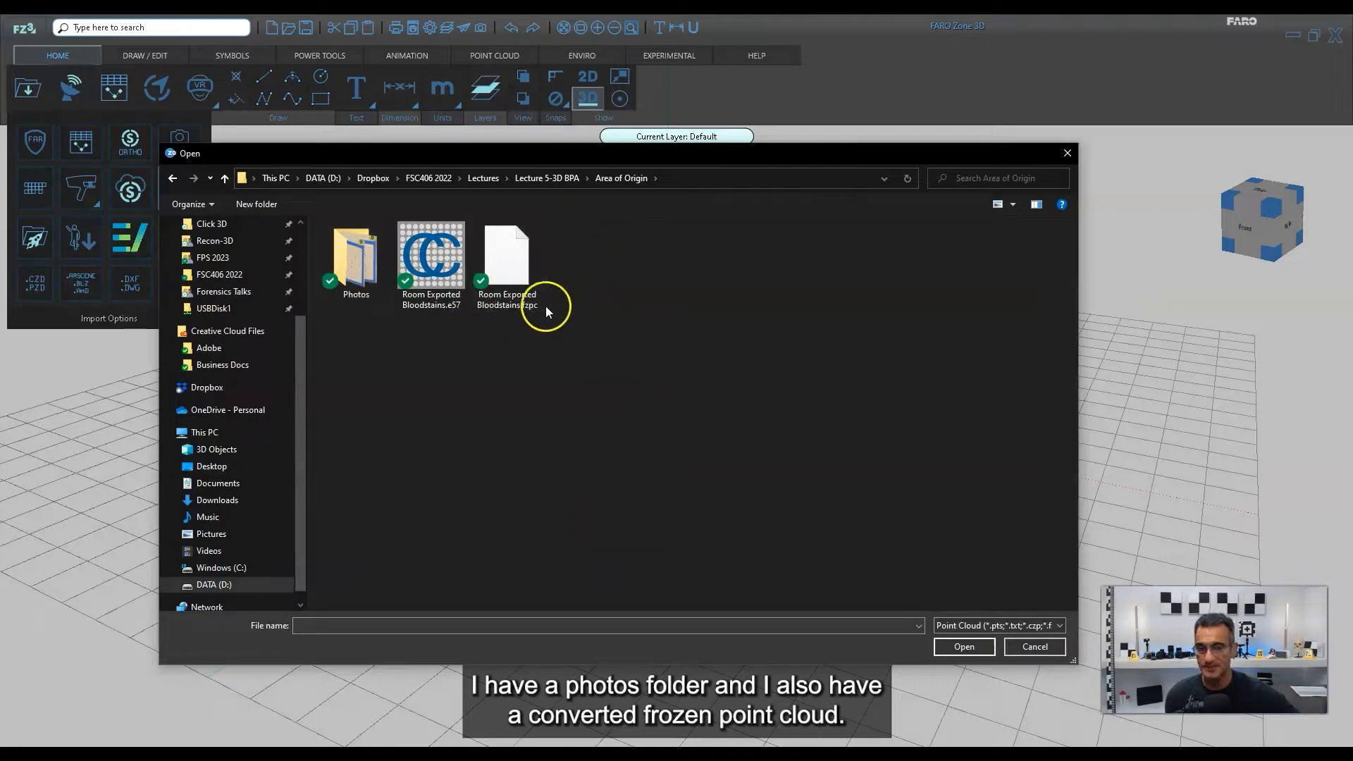
pyautogui.click(439, 270)
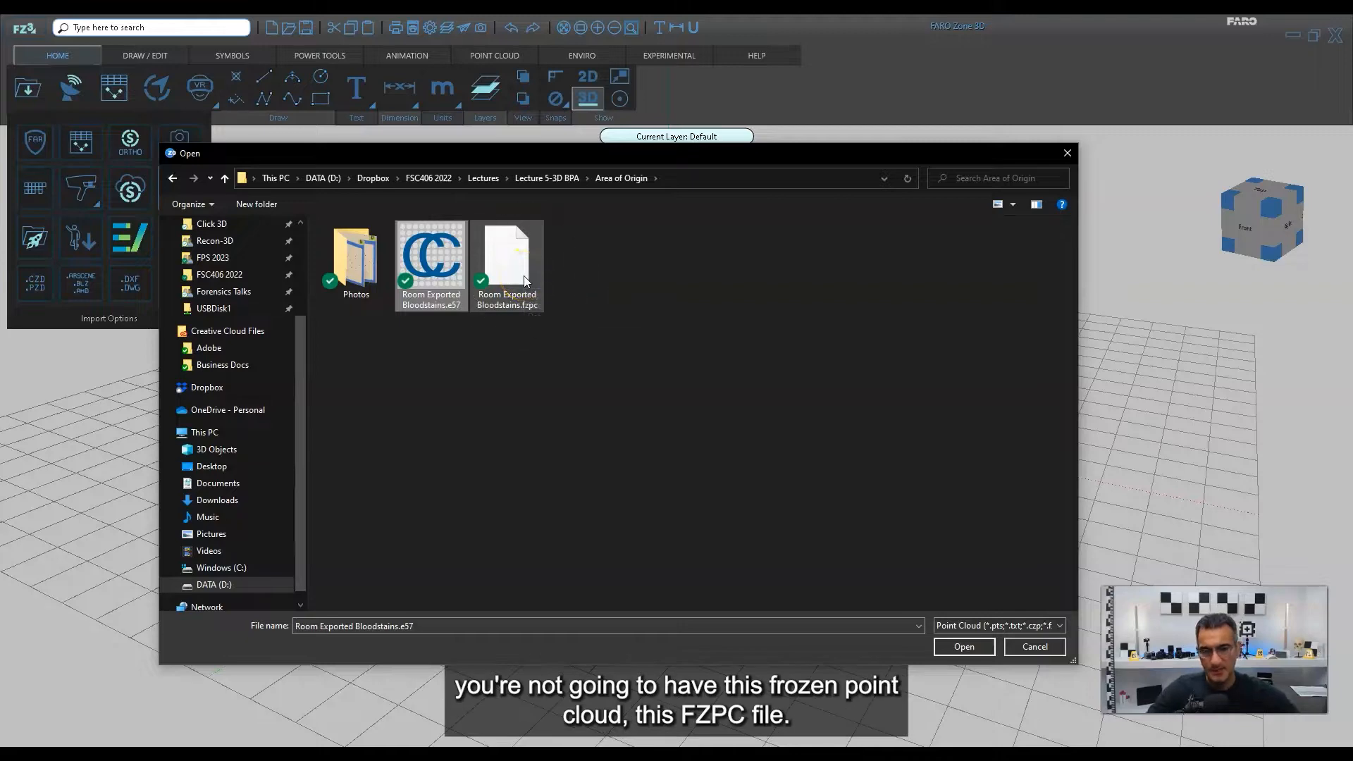
pyautogui.click(523, 276)
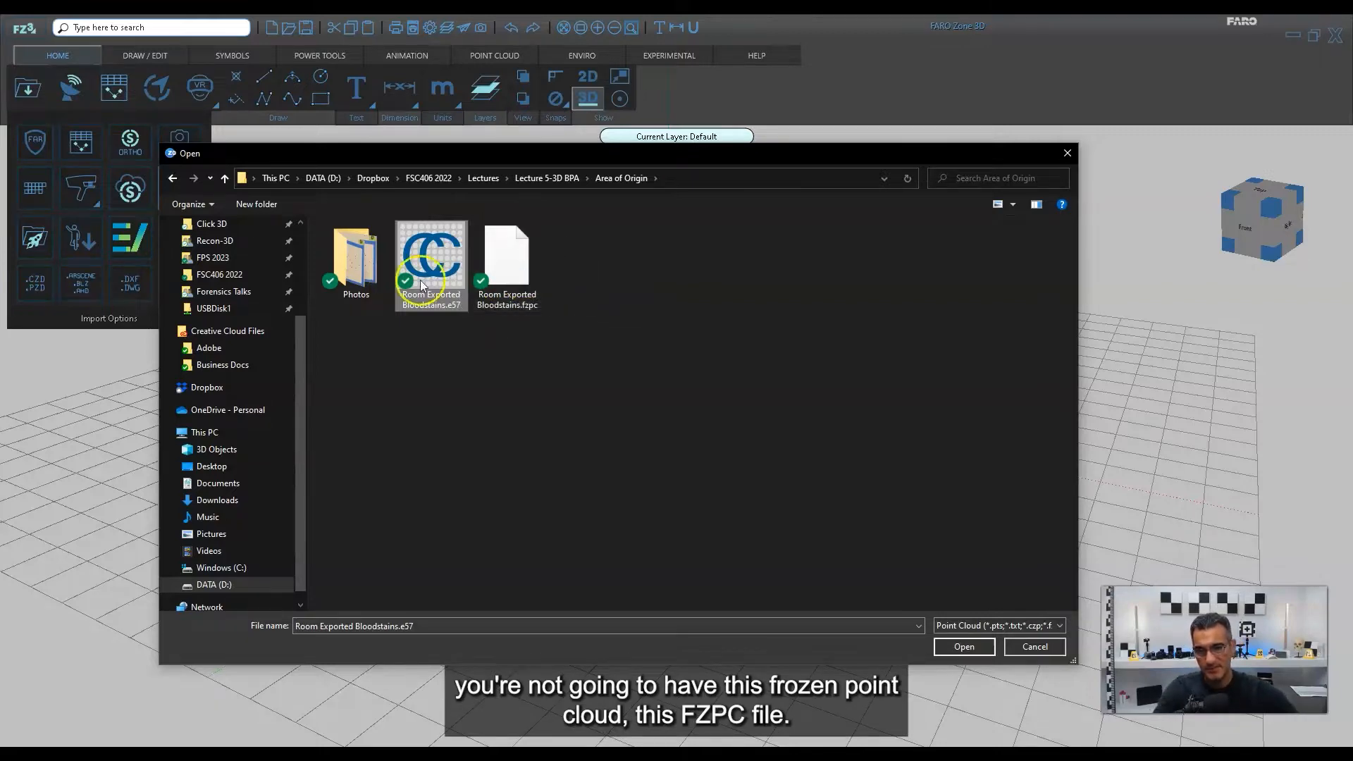
pyautogui.click(963, 646)
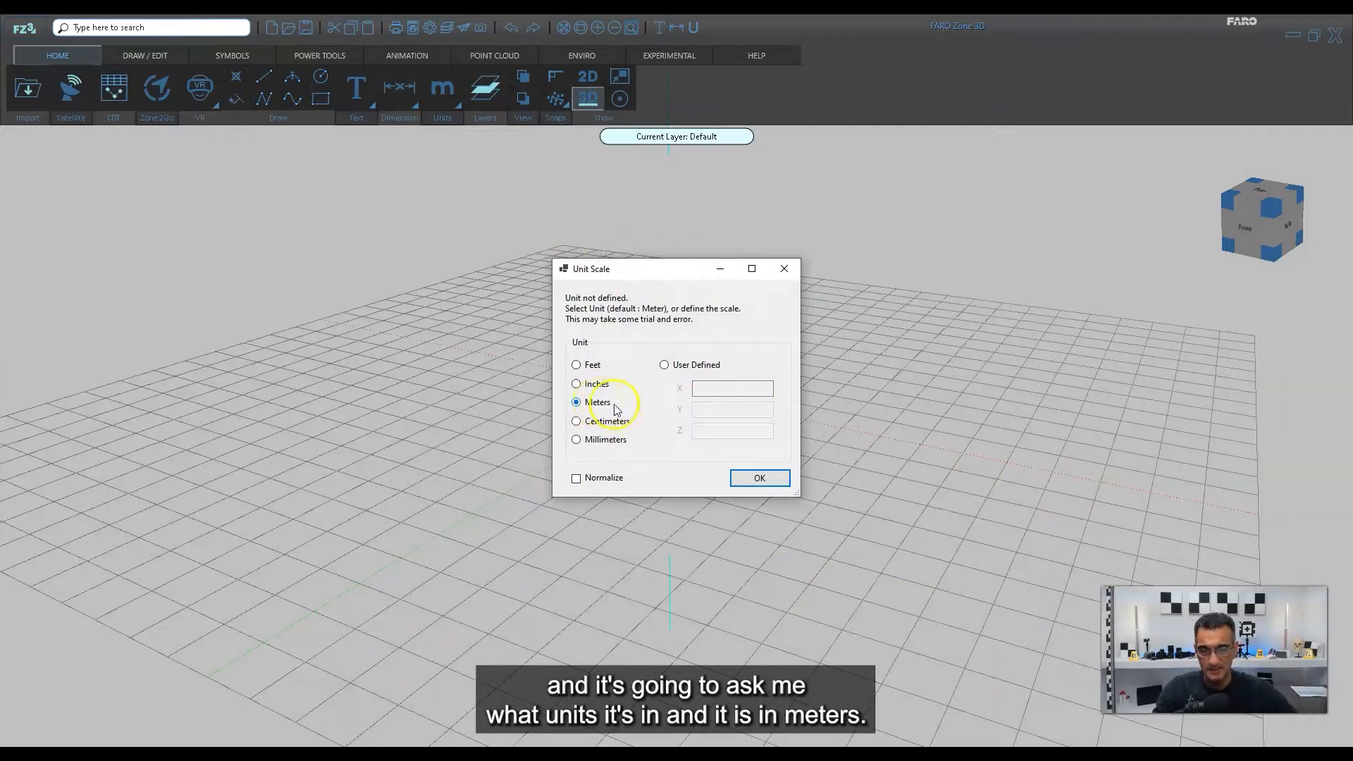
pyautogui.click(761, 478)
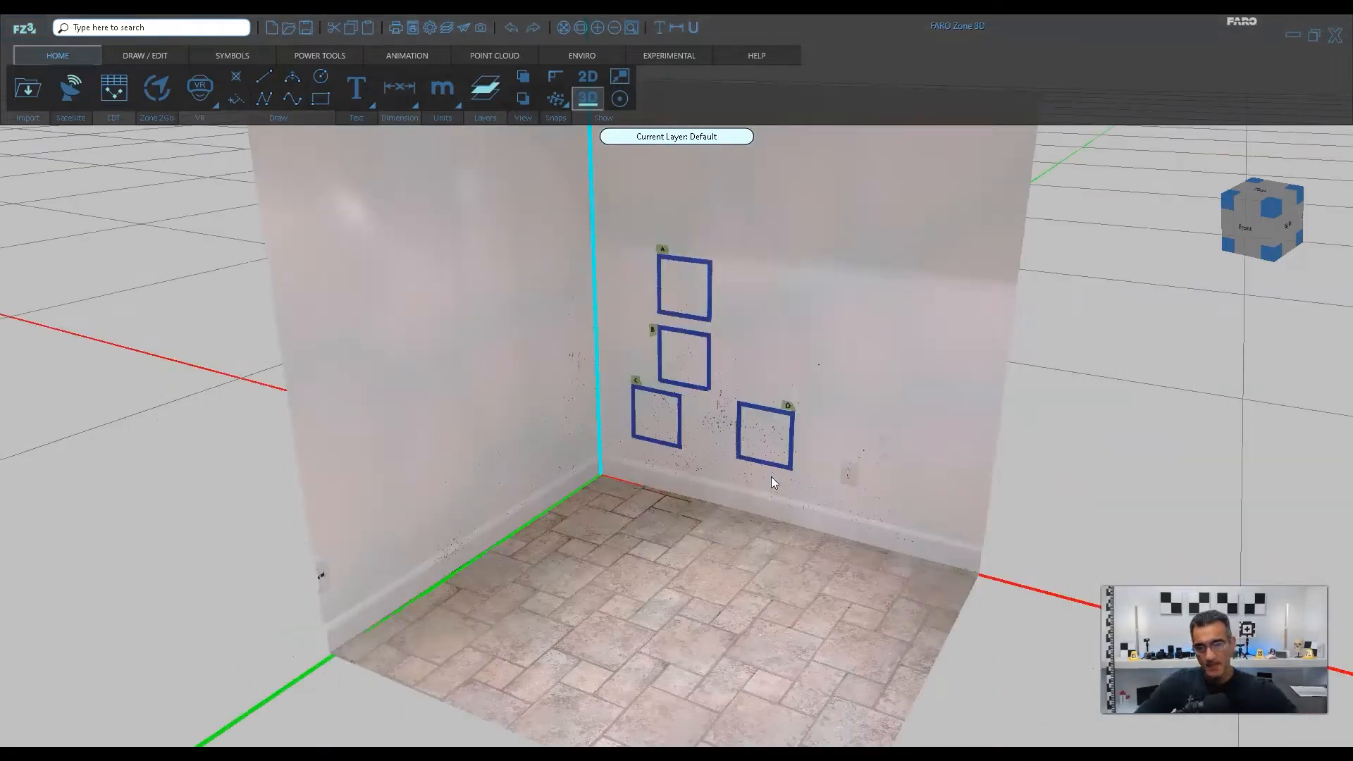
# Inspect the imported point cloud's density and bloodstains up close around taped squares B, C and D on the wall.
pyautogui.scroll(-6, 799, 447)
pyautogui.scroll(5, 780, 456)
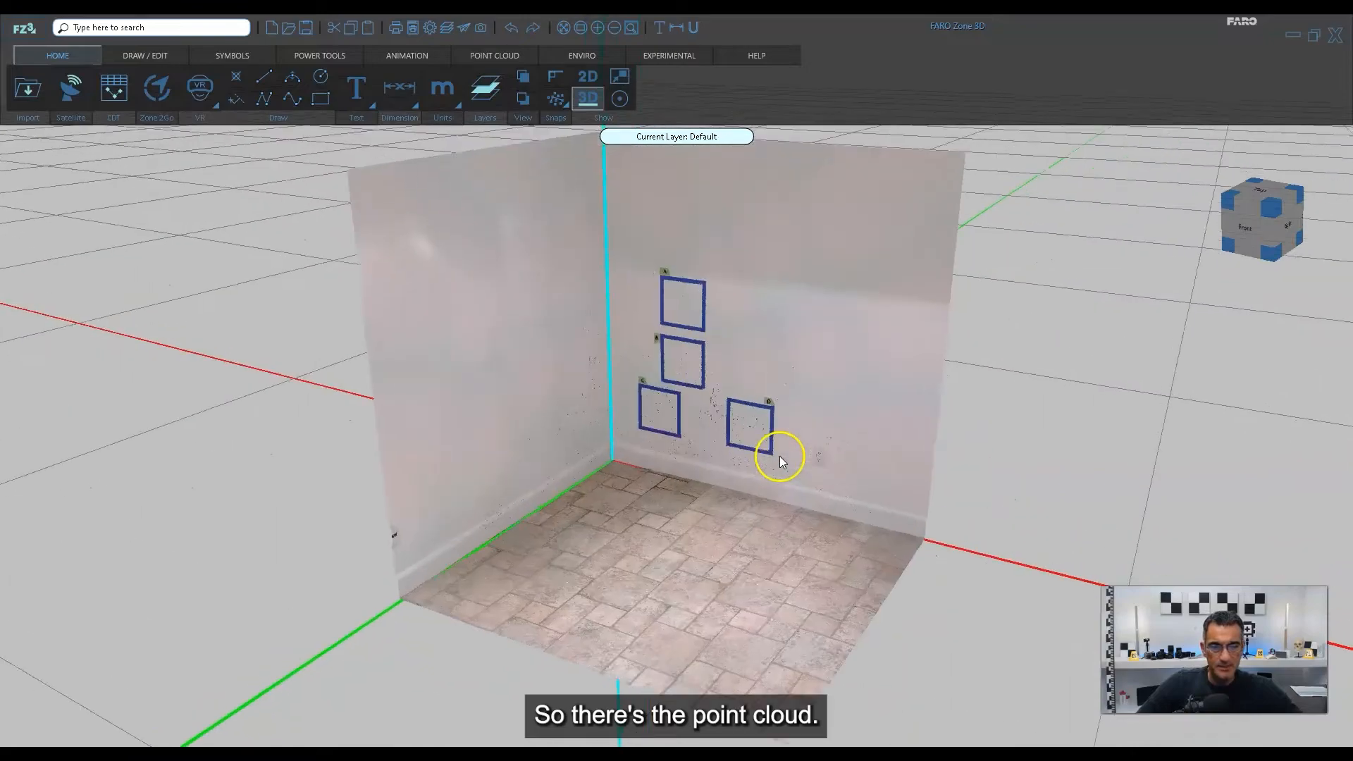
pyautogui.scroll(7, 780, 456)
pyautogui.moveTo(695, 386); pyautogui.dragTo(612, 443, button='middle')
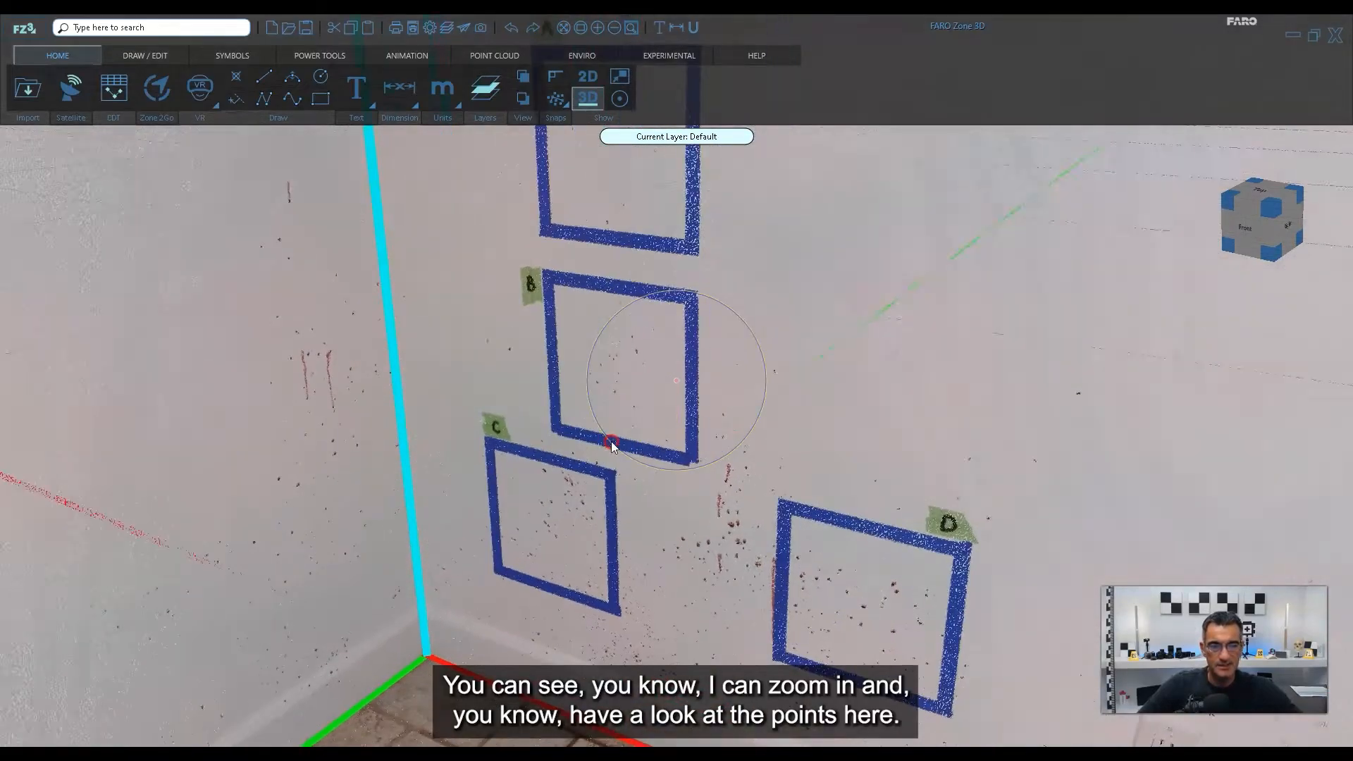
pyautogui.scroll(3, 655, 417)
pyautogui.scroll(3, 884, 493)
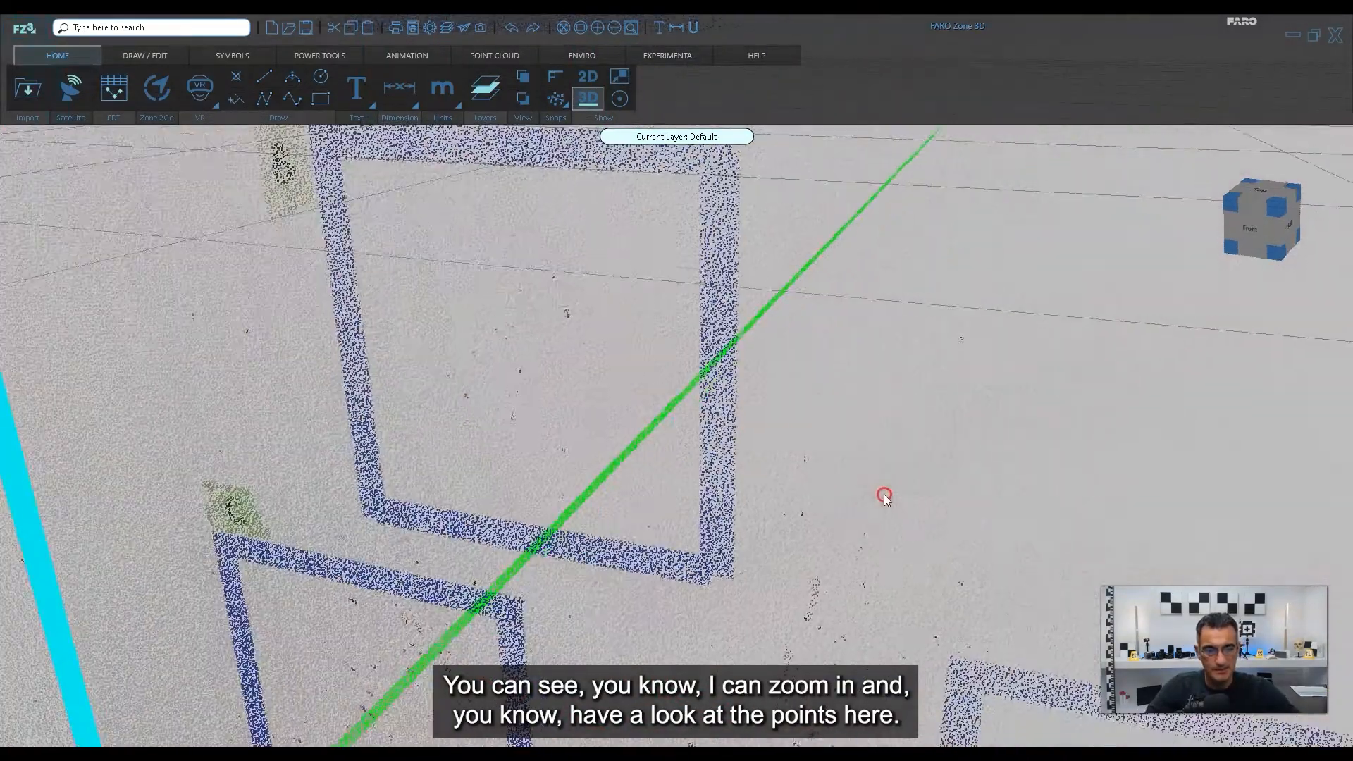
pyautogui.scroll(-3, 884, 496)
pyautogui.scroll(-3, 586, 340)
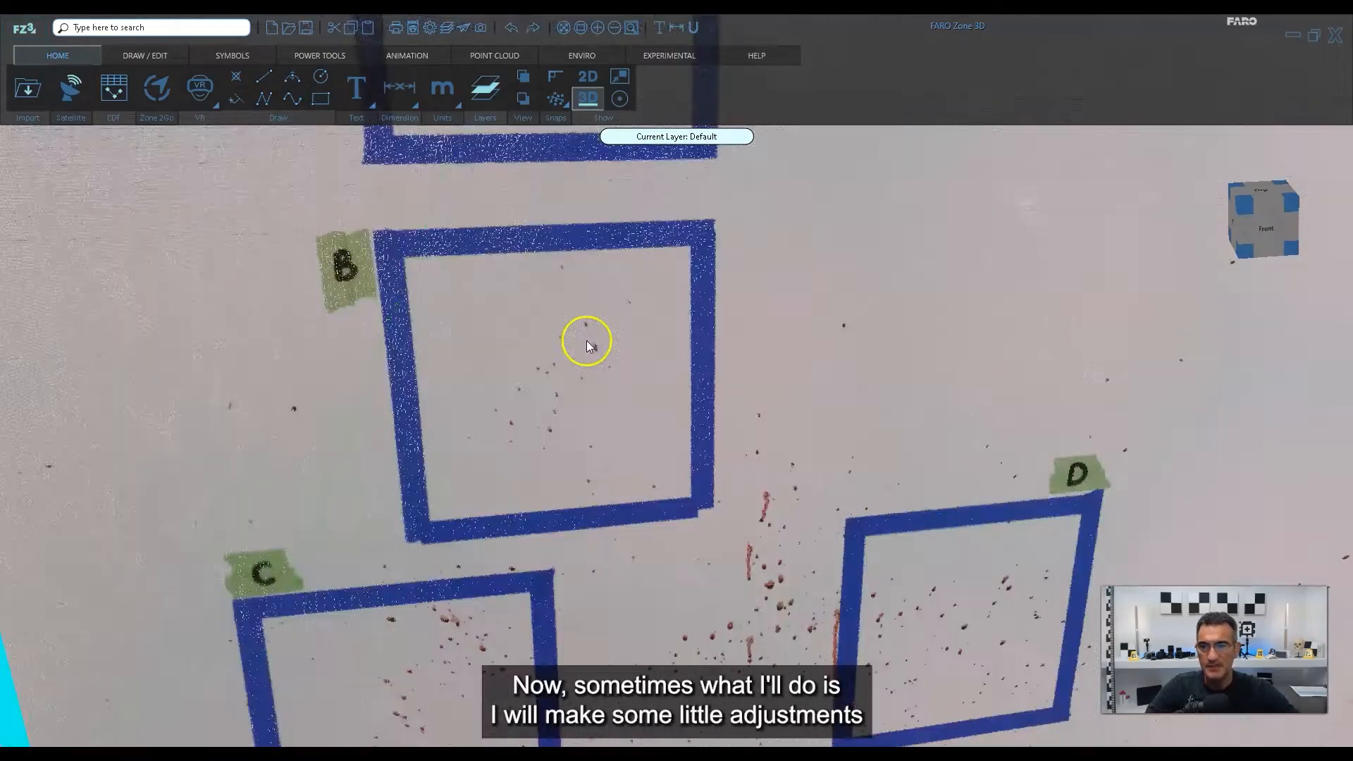
pyautogui.scroll(5, 645, 354)
pyautogui.scroll(-6, 674, 318)
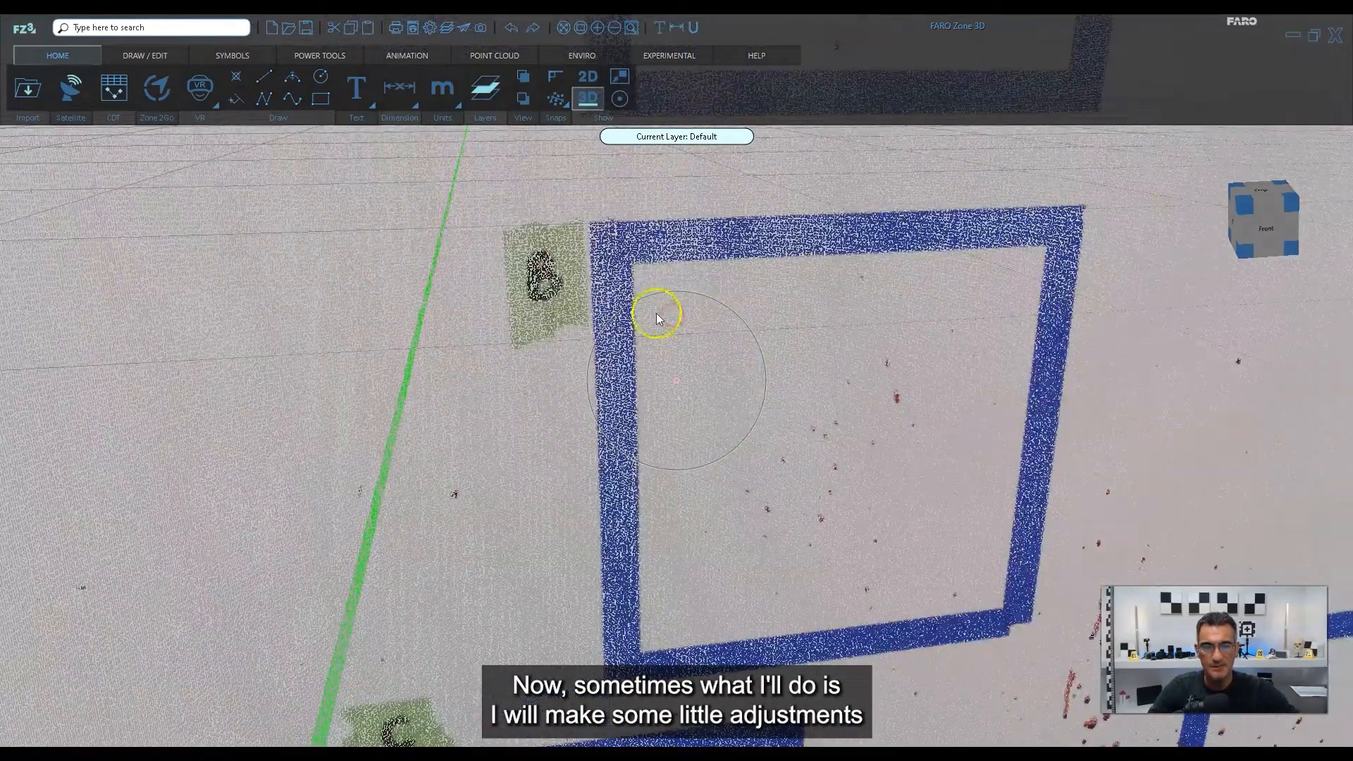
pyautogui.scroll(-3, 684, 277)
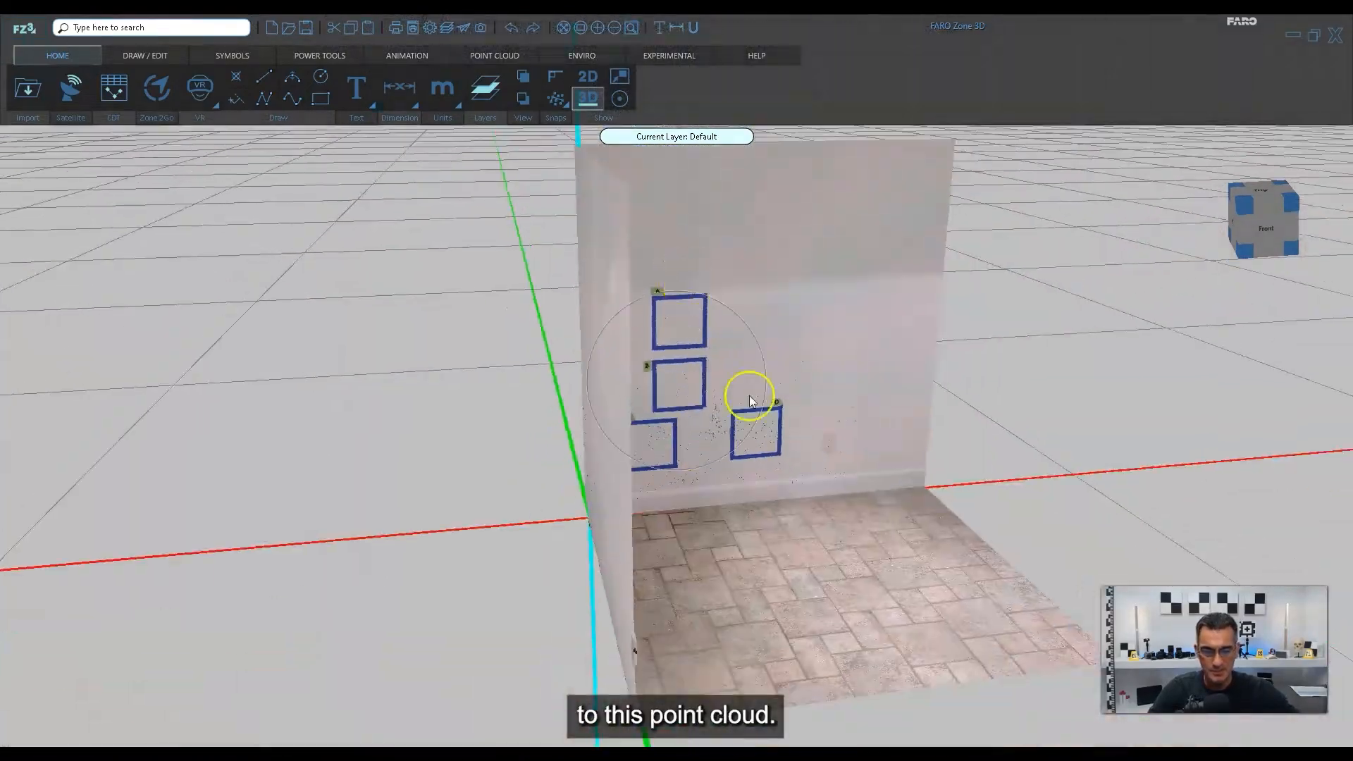
# Check from above and from the front how the room's corner and walls line up with the coordinate axes and origin.
pyautogui.moveTo(750, 396); pyautogui.dragTo(764, 574, button='middle')
pyautogui.moveTo(677, 480); pyautogui.dragTo(767, 523, button='middle')
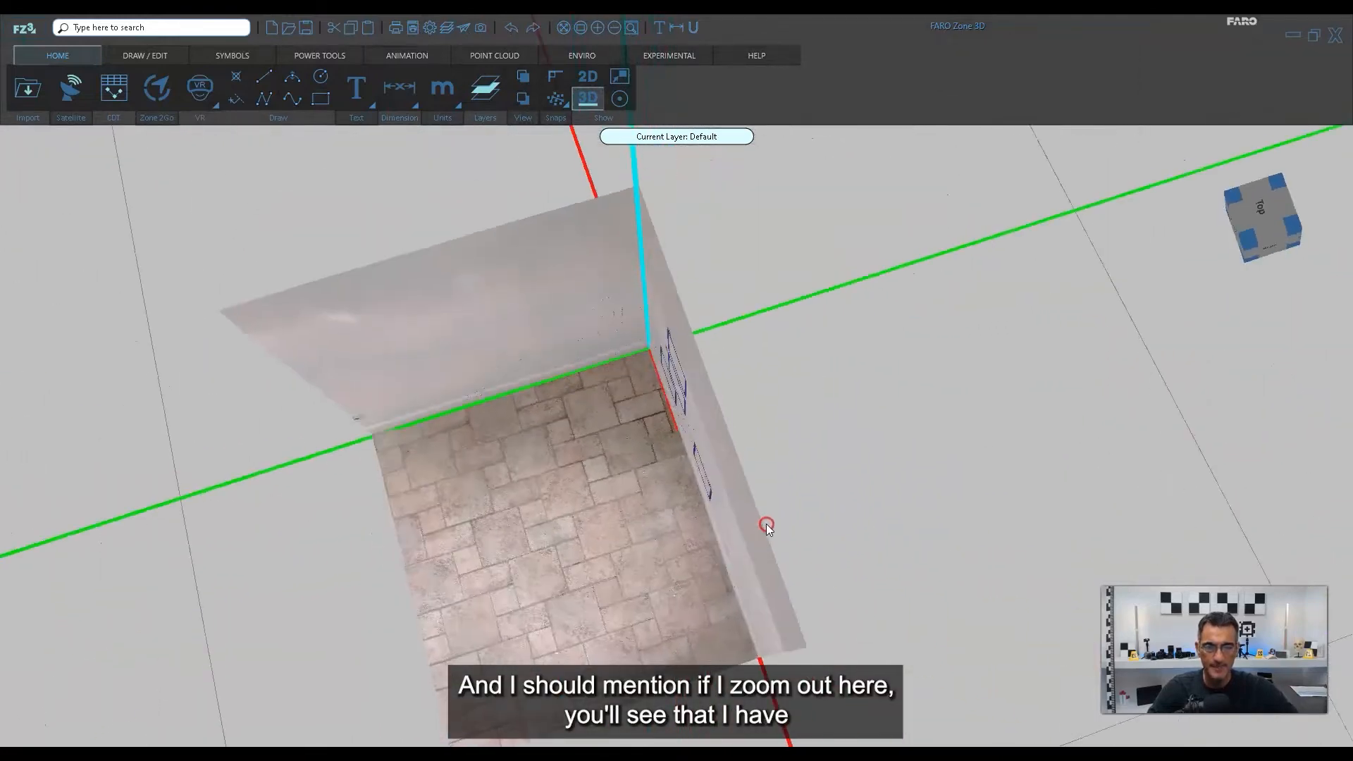
pyautogui.scroll(-5, 725, 453)
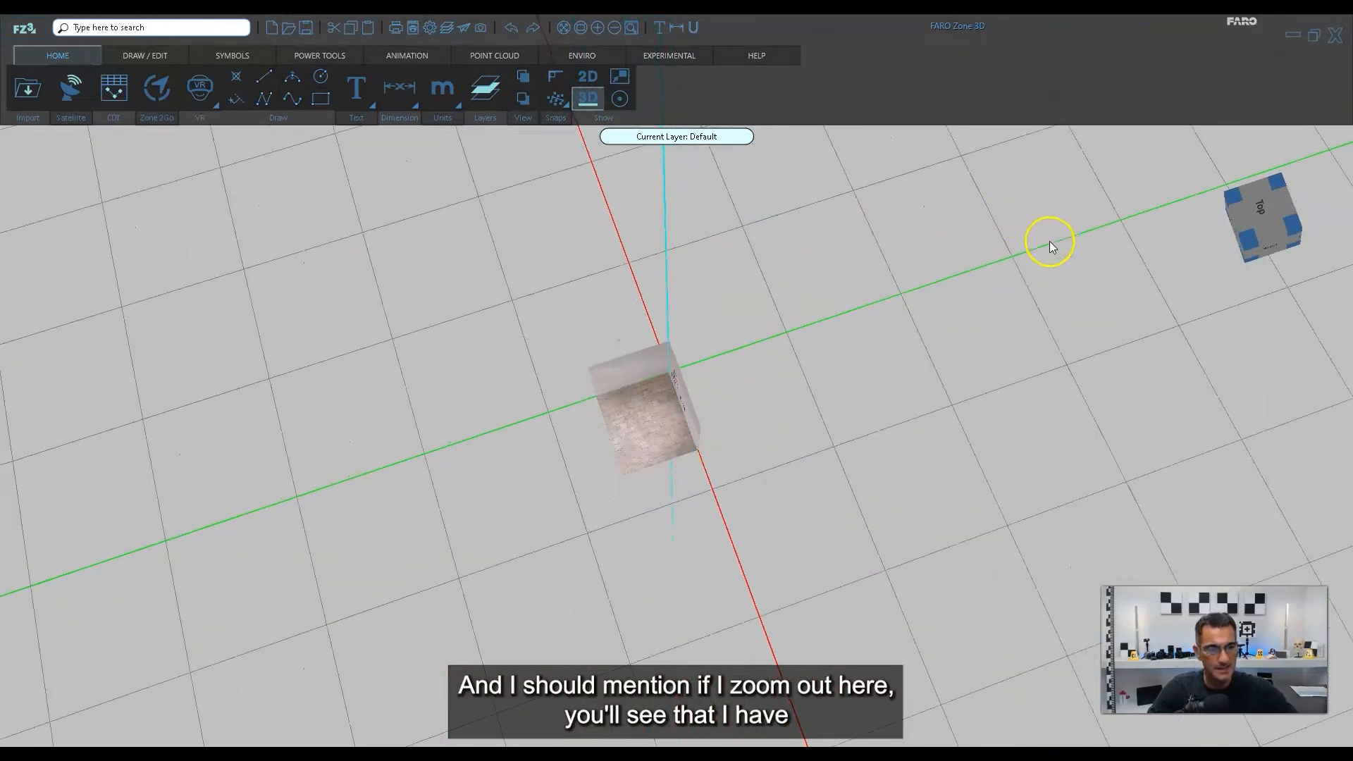
pyautogui.press('ctrl')
pyautogui.press('ctrl')
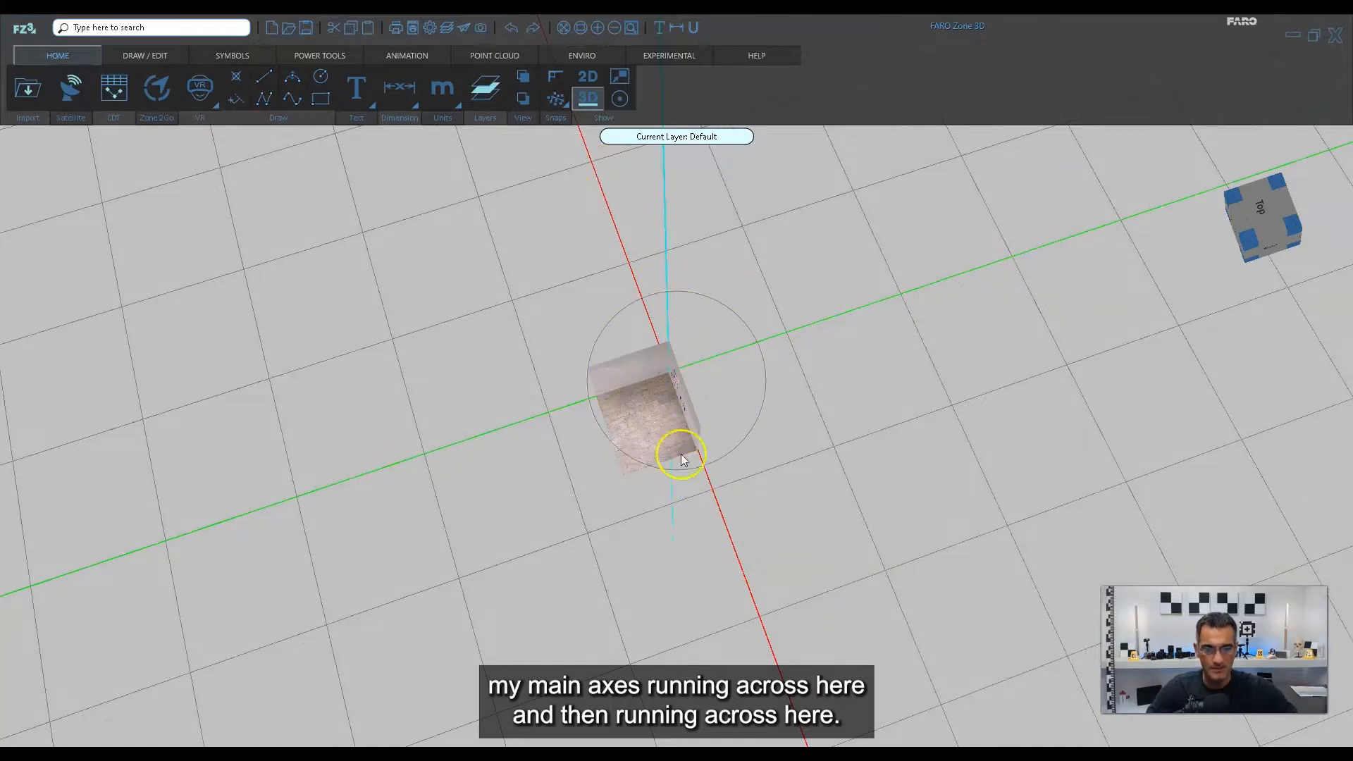
pyautogui.scroll(6, 681, 454)
pyautogui.scroll(5, 644, 361)
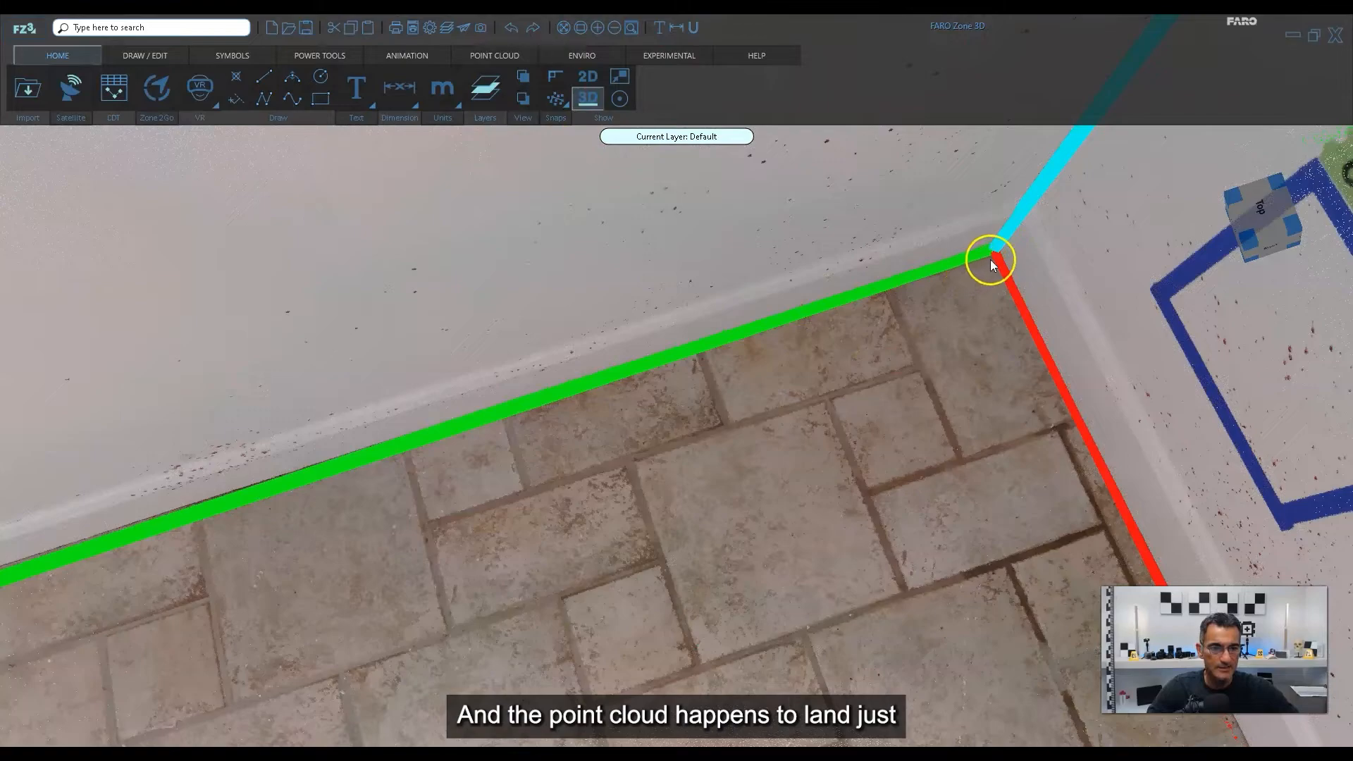
pyautogui.moveTo(991, 261); pyautogui.dragTo(855, 282, button='middle')
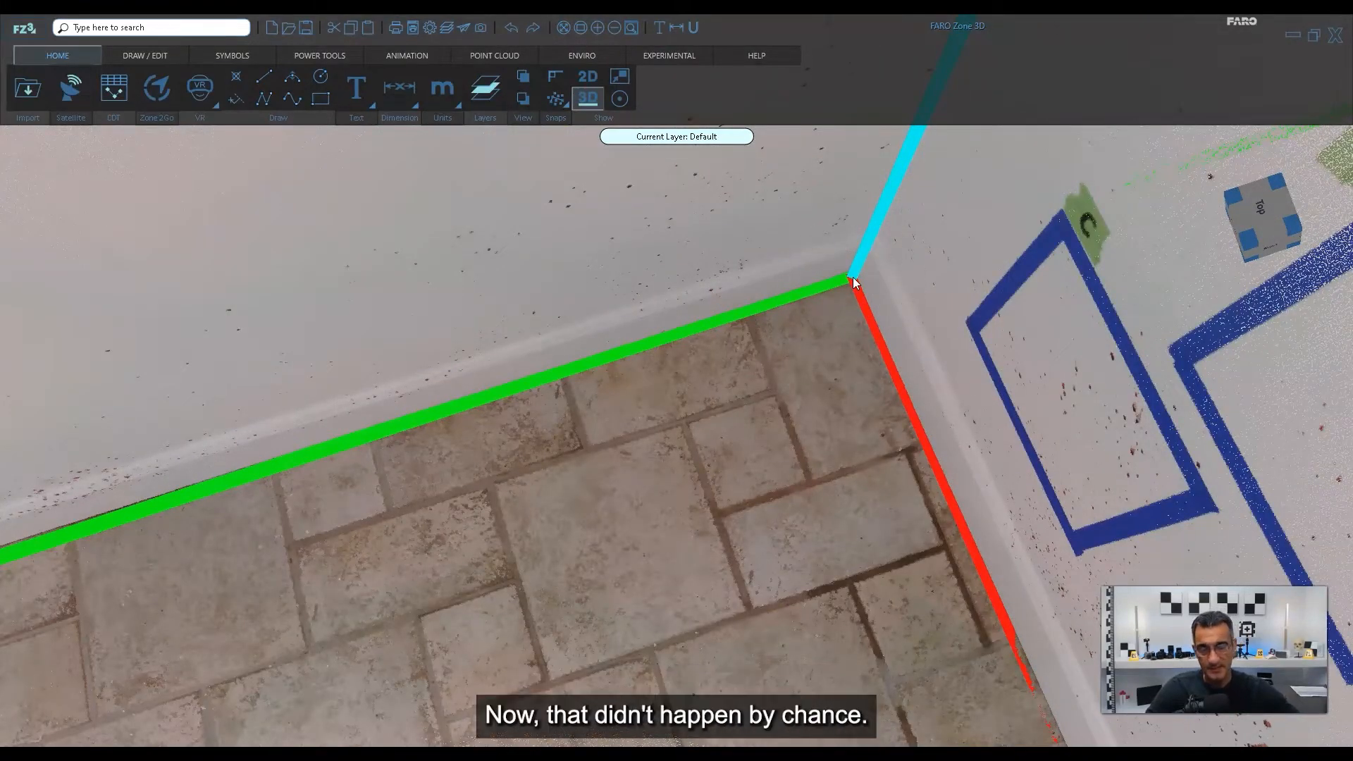
pyautogui.scroll(-5, 852, 277)
pyautogui.scroll(-6, 838, 290)
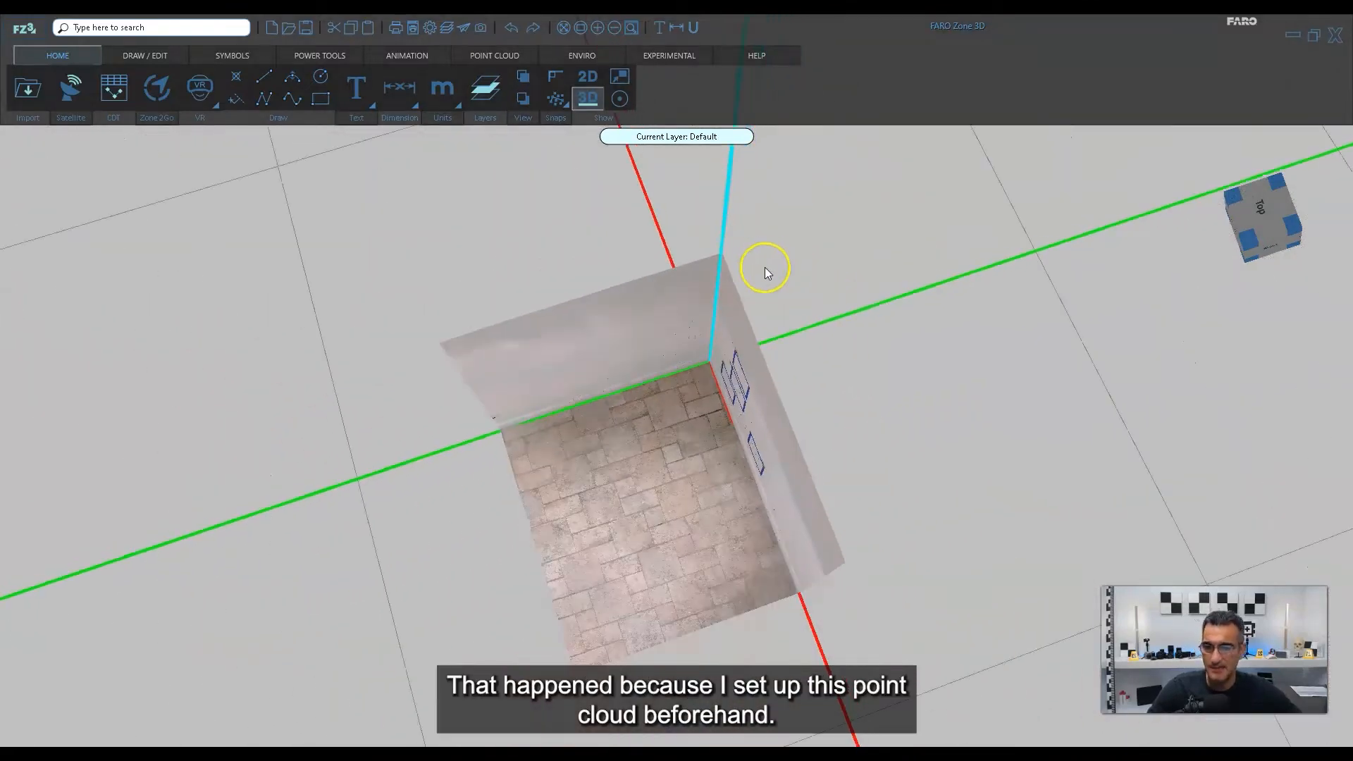
pyautogui.scroll(4, 719, 381)
pyautogui.moveTo(716, 385); pyautogui.dragTo(949, 426)
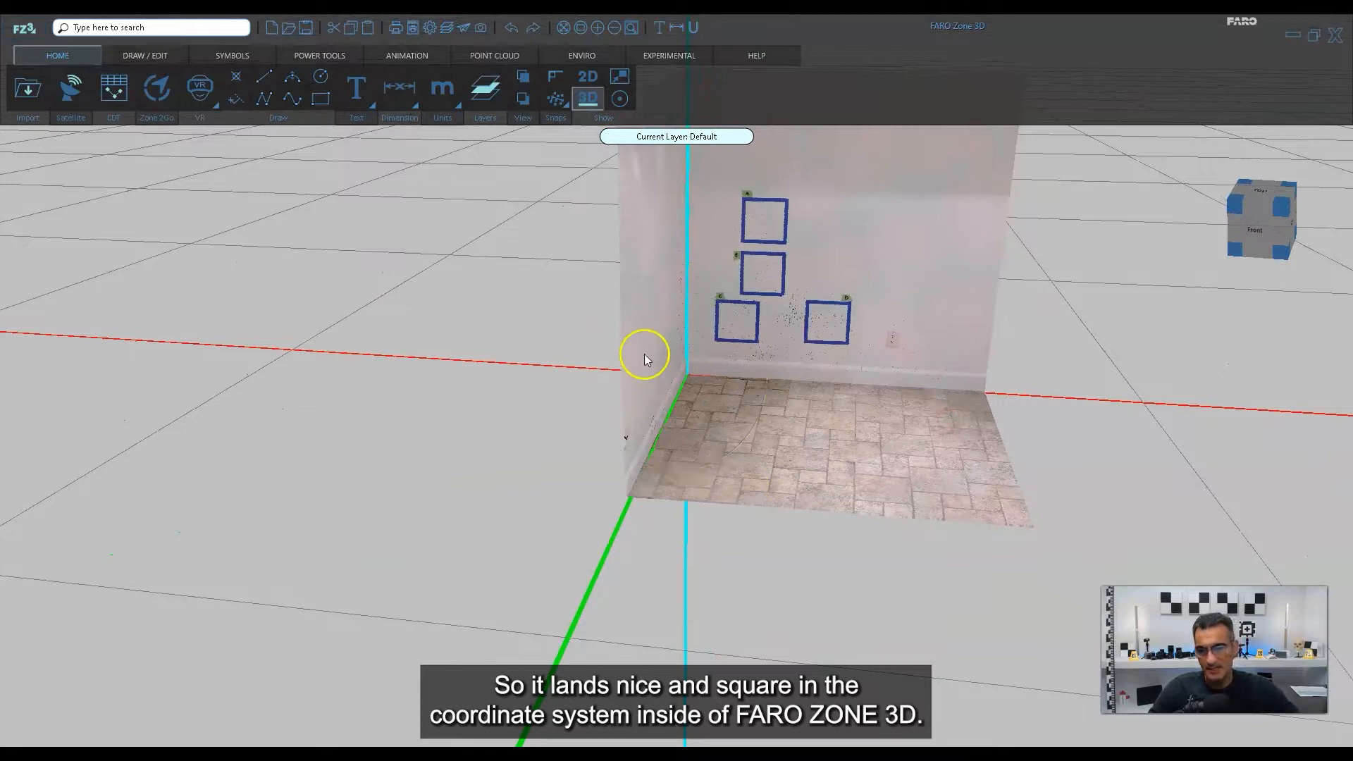
pyautogui.scroll(-4, 857, 367)
pyautogui.moveTo(870, 372); pyautogui.dragTo(827, 380)
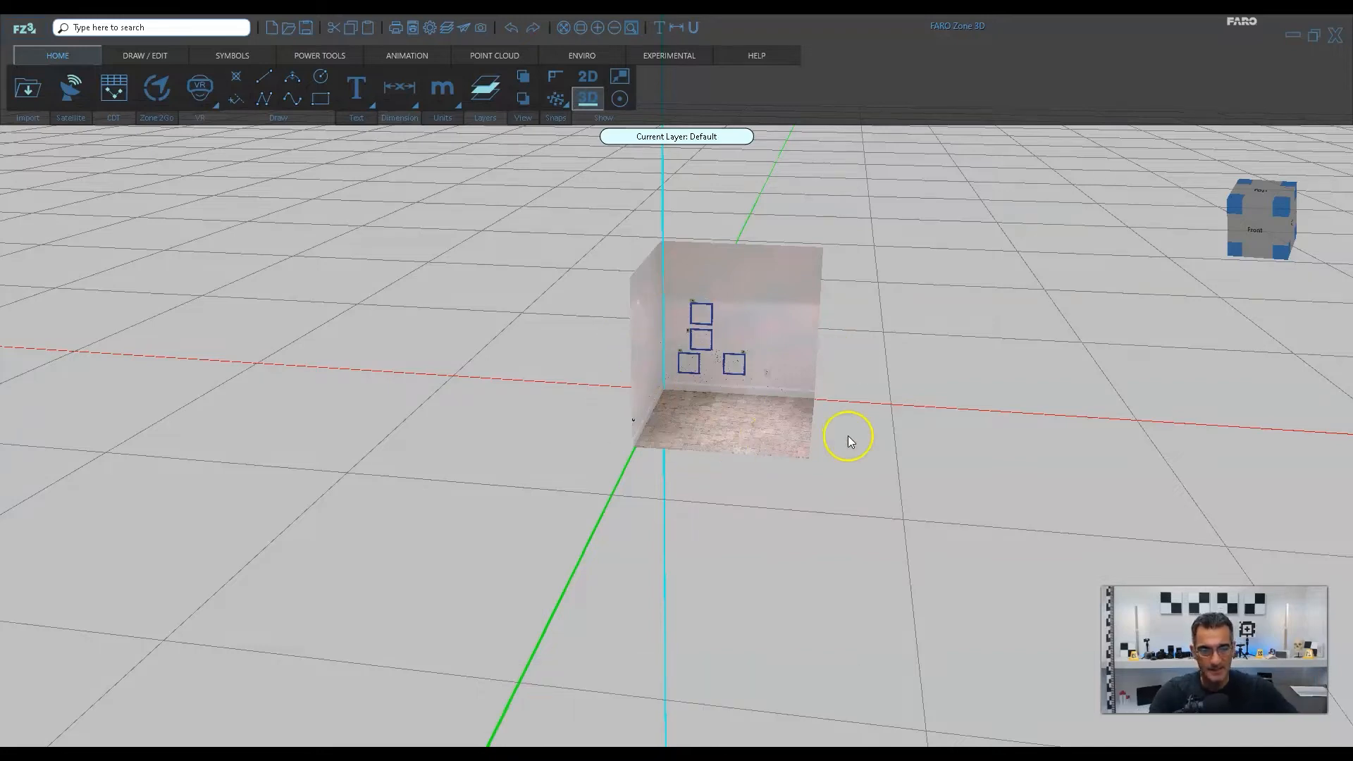
# Examine from a raised oblique angle how the room's two walls and floor line up with the coordinate axes.
pyautogui.moveTo(848, 436); pyautogui.dragTo(806, 462)
pyautogui.scroll(5, 626, 380)
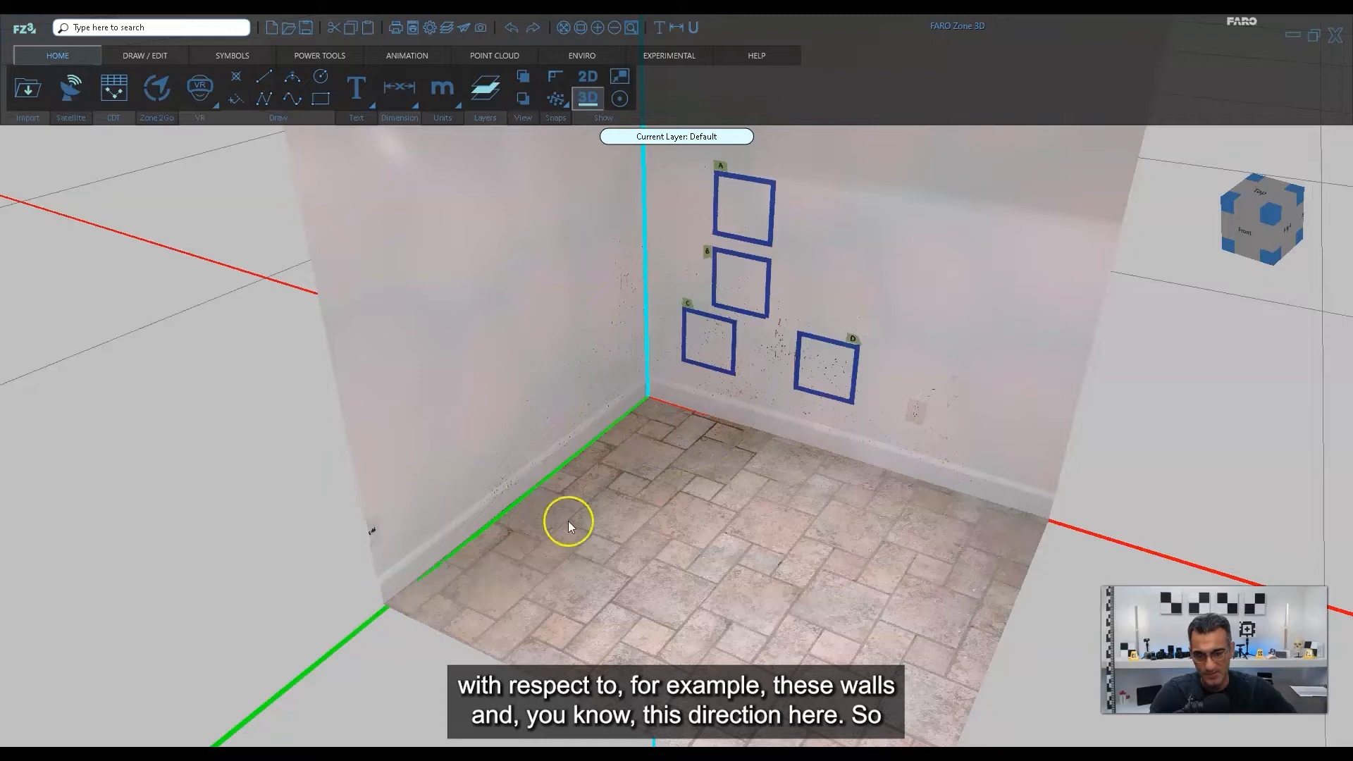
pyautogui.scroll(-5, 633, 500)
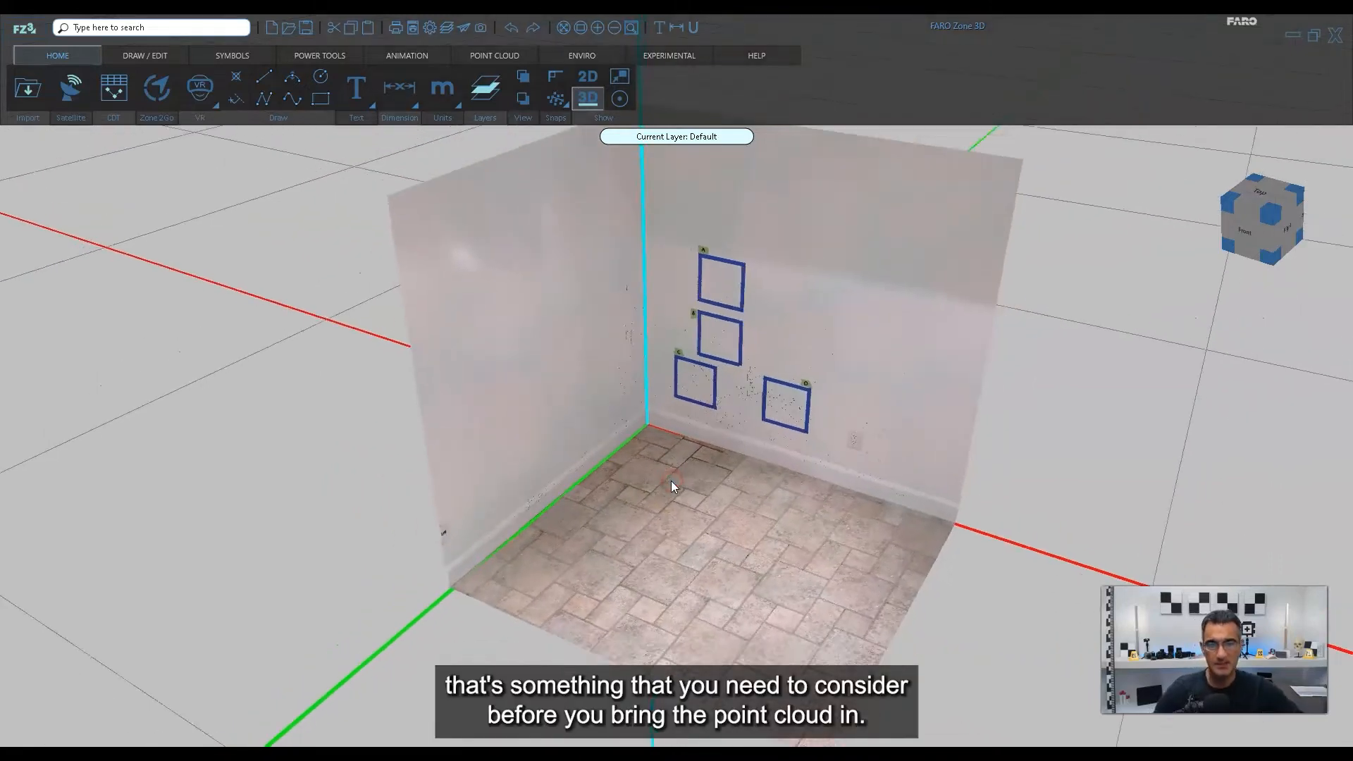
pyautogui.scroll(-4, 663, 518)
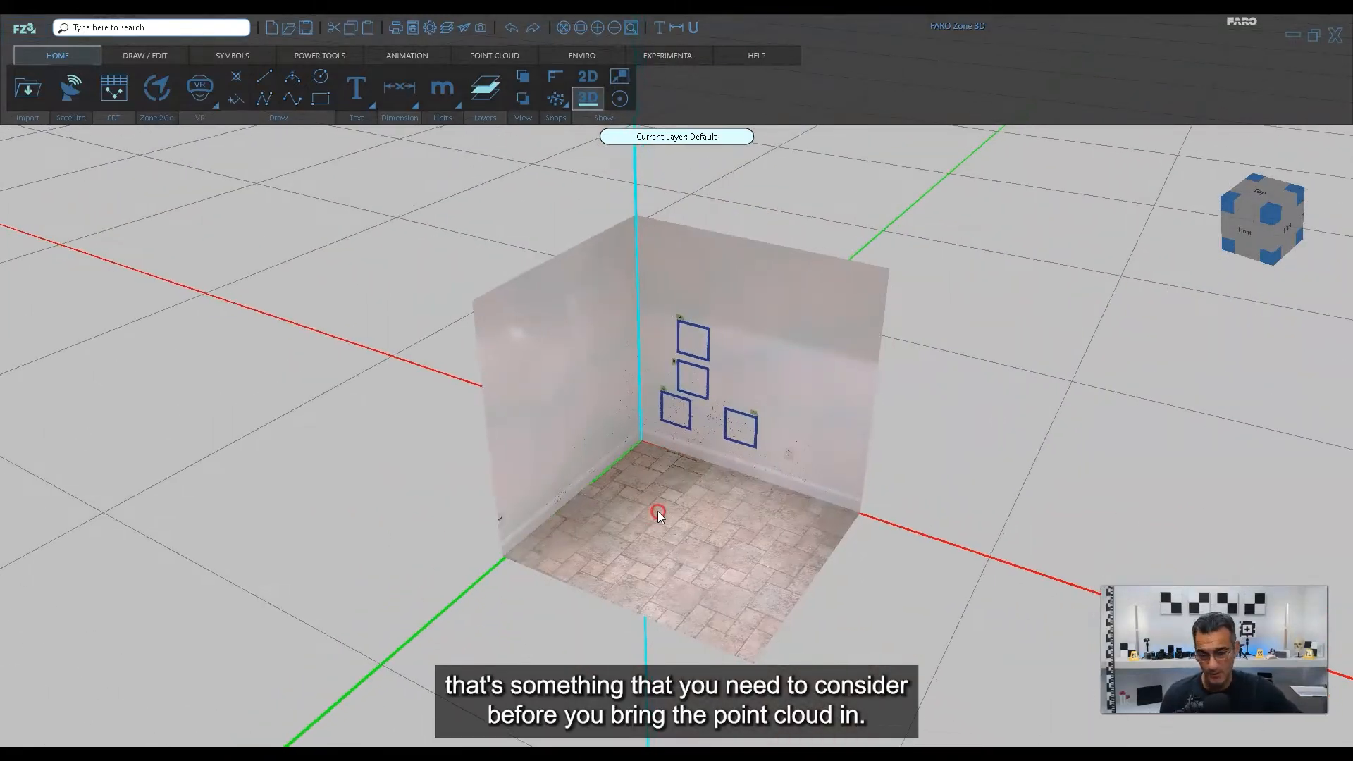
pyautogui.scroll(8, 662, 501)
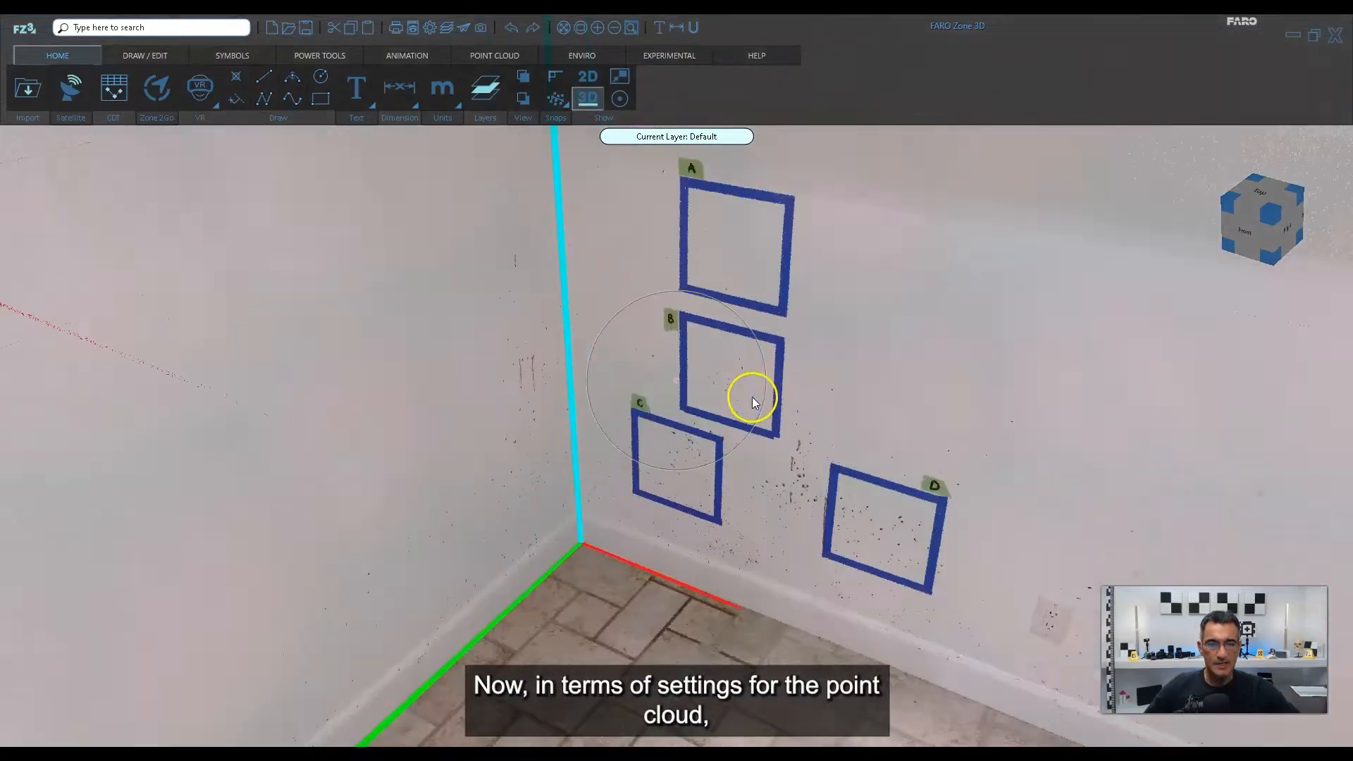
# Inspect the point density inside taped square A up close from the front.
pyautogui.scroll(2, 752, 397)
pyautogui.moveTo(752, 397); pyautogui.dragTo(453, 538, button='middle')
pyautogui.moveTo(577, 408); pyautogui.dragTo(585, 437, button='middle')
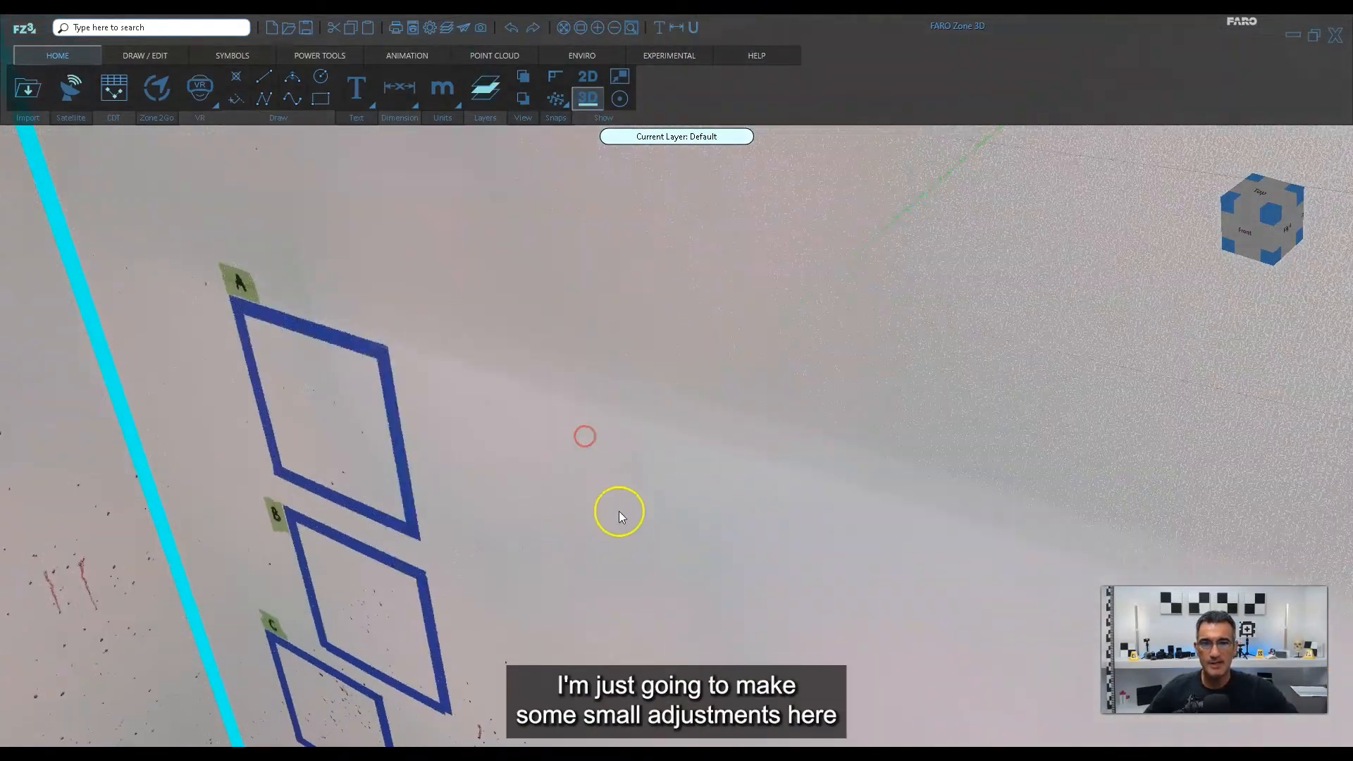
pyautogui.moveTo(619, 510); pyautogui.dragTo(739, 480)
pyautogui.moveTo(414, 478); pyautogui.dragTo(850, 333, button='middle')
pyautogui.scroll(2, 794, 356)
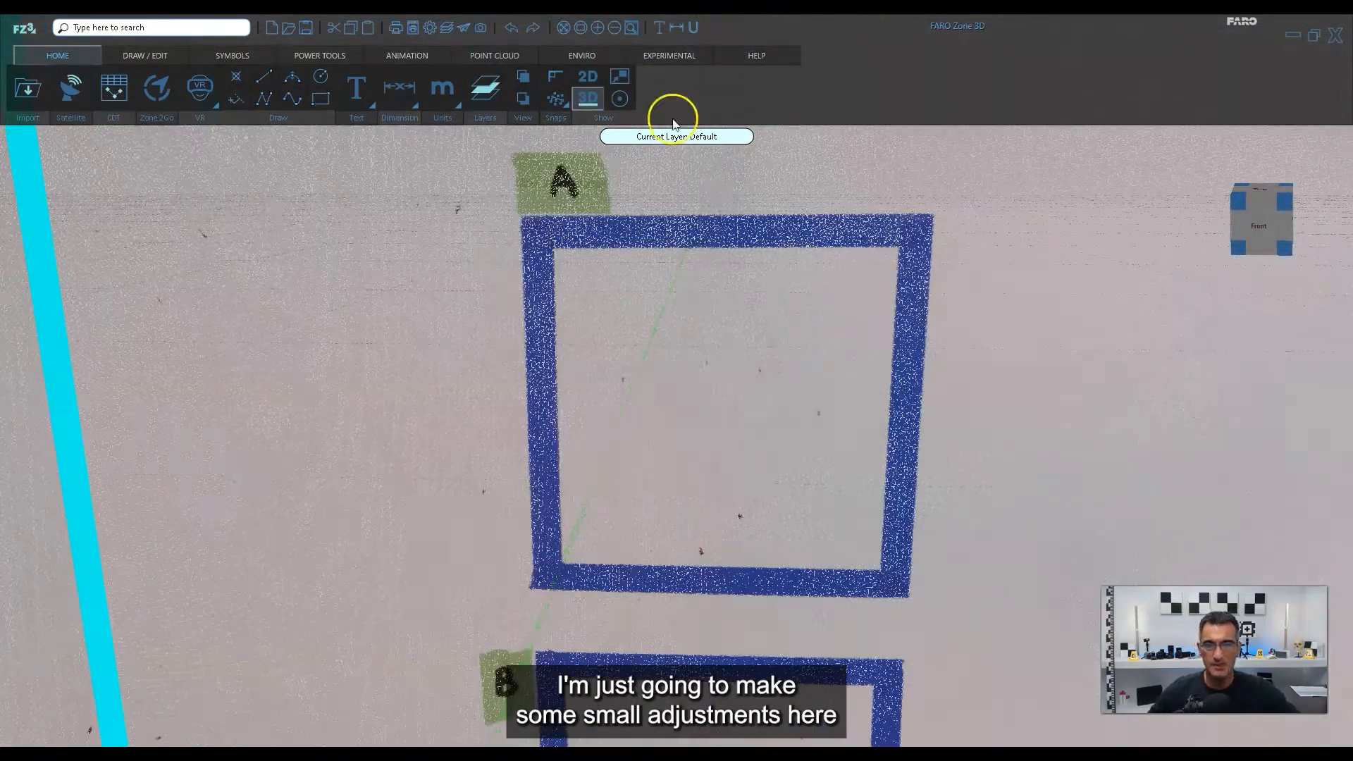
pyautogui.scroll(3, 730, 331)
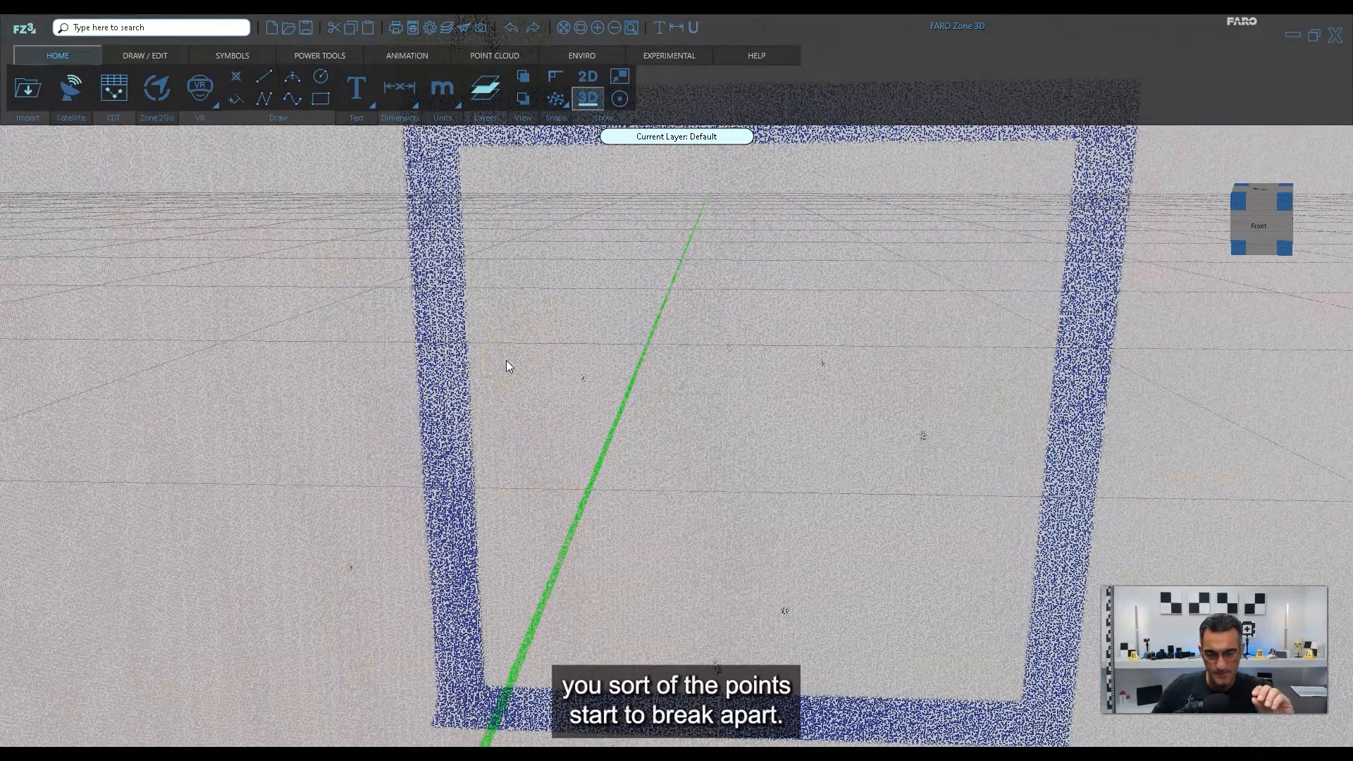
# Set the room point cloud's point size to 2 with Cloud Tools and check the display of the room corner.
pyautogui.click(518, 58)
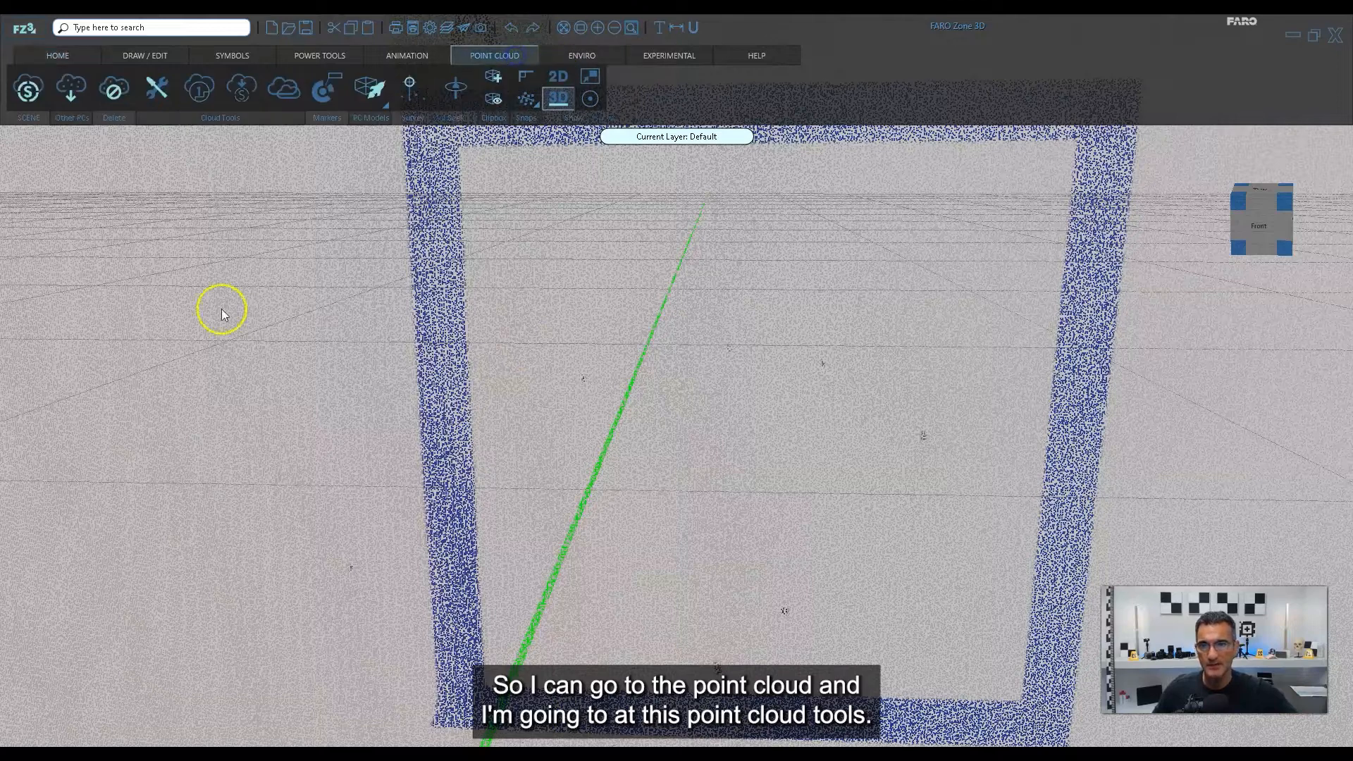
pyautogui.click(152, 89)
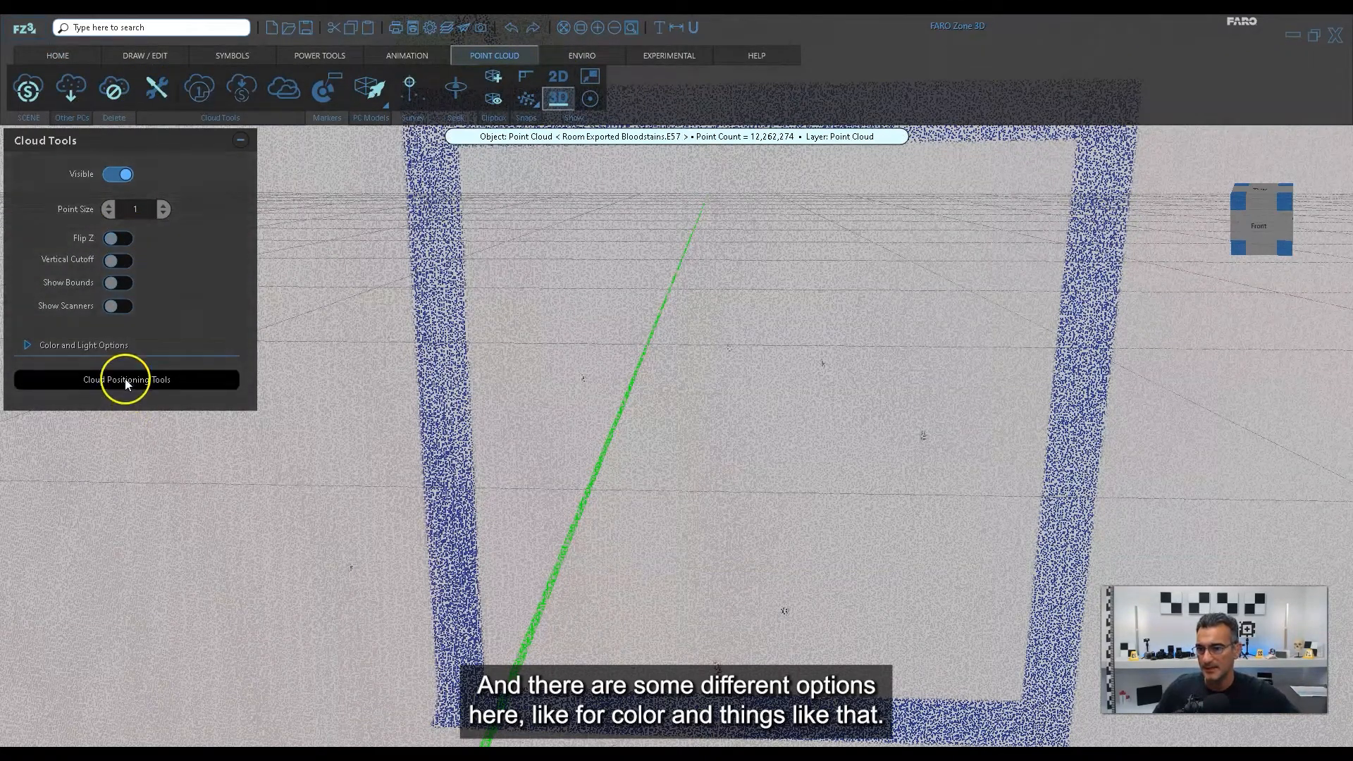
pyautogui.click(31, 345)
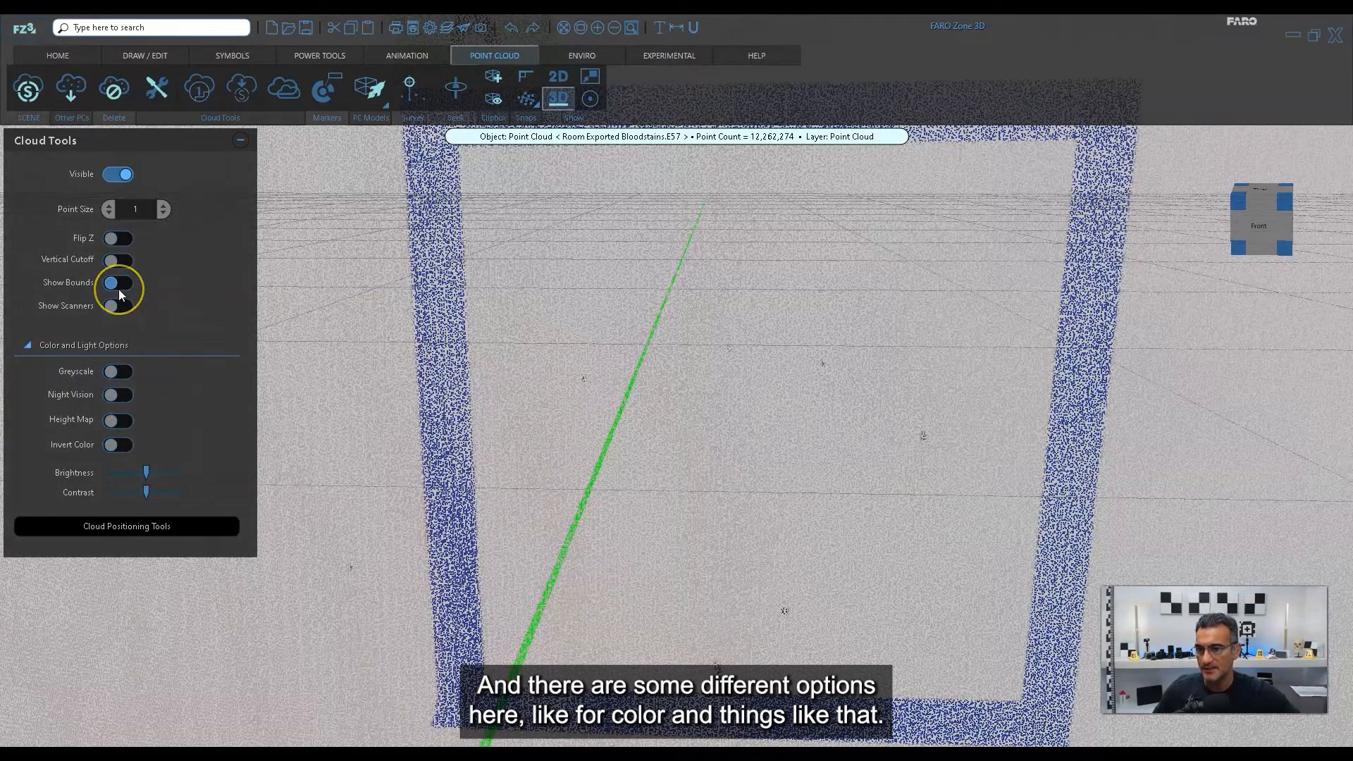
pyautogui.click(108, 204)
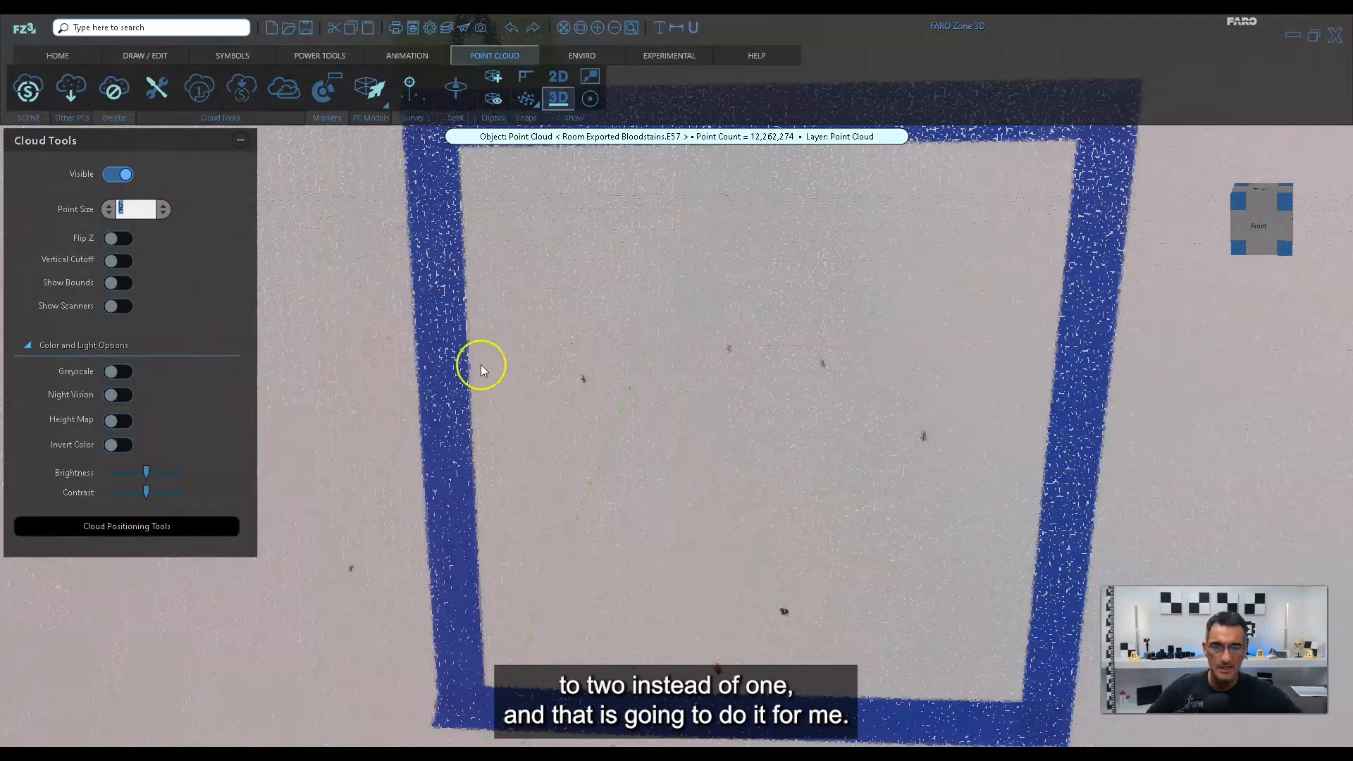
pyautogui.scroll(-10, 582, 444)
pyautogui.moveTo(726, 482); pyautogui.dragTo(733, 541)
pyautogui.moveTo(702, 525); pyautogui.dragTo(762, 521, button='middle')
pyautogui.click(303, 217)
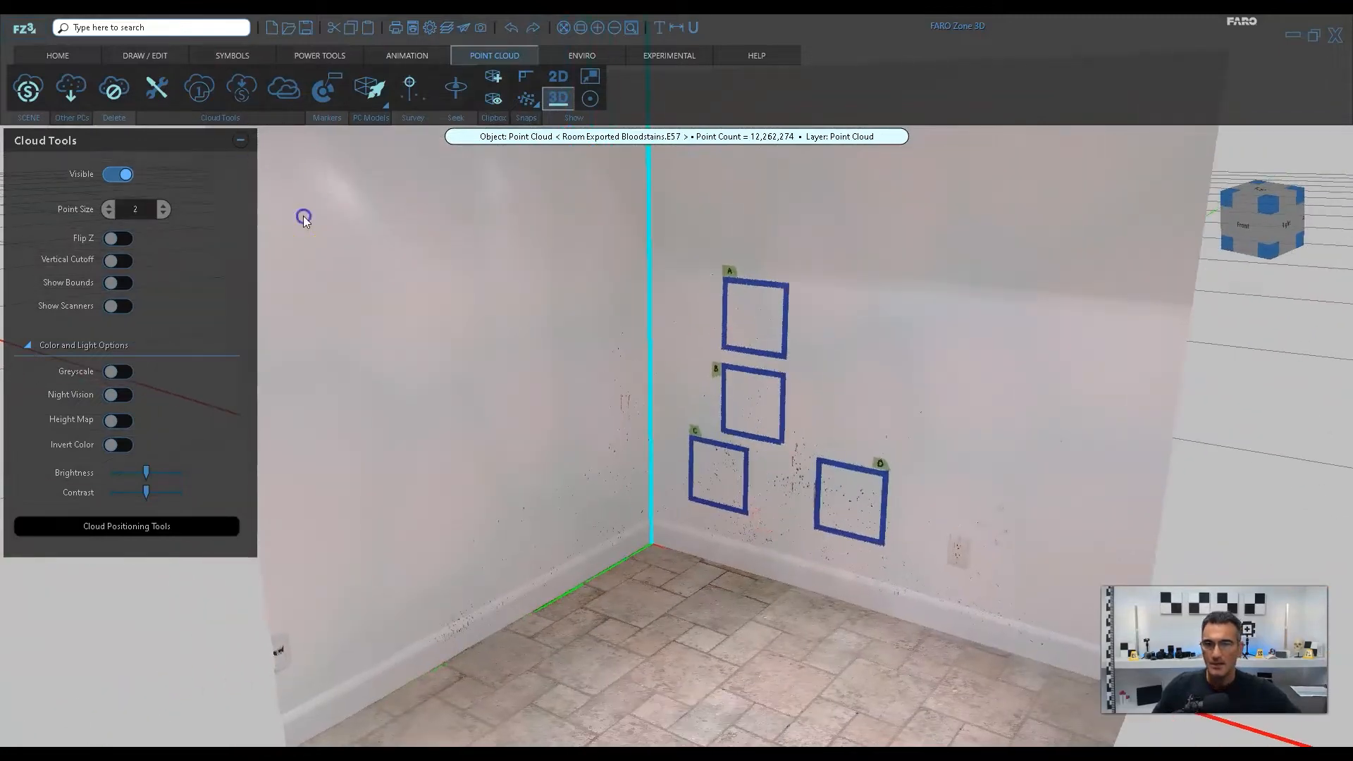
# Examine the layout of taped squares A, B, C and D on the wall, first at an angle and from the front.
pyautogui.scroll(-3, 734, 401)
pyautogui.moveTo(736, 404); pyautogui.dragTo(813, 447, button='middle')
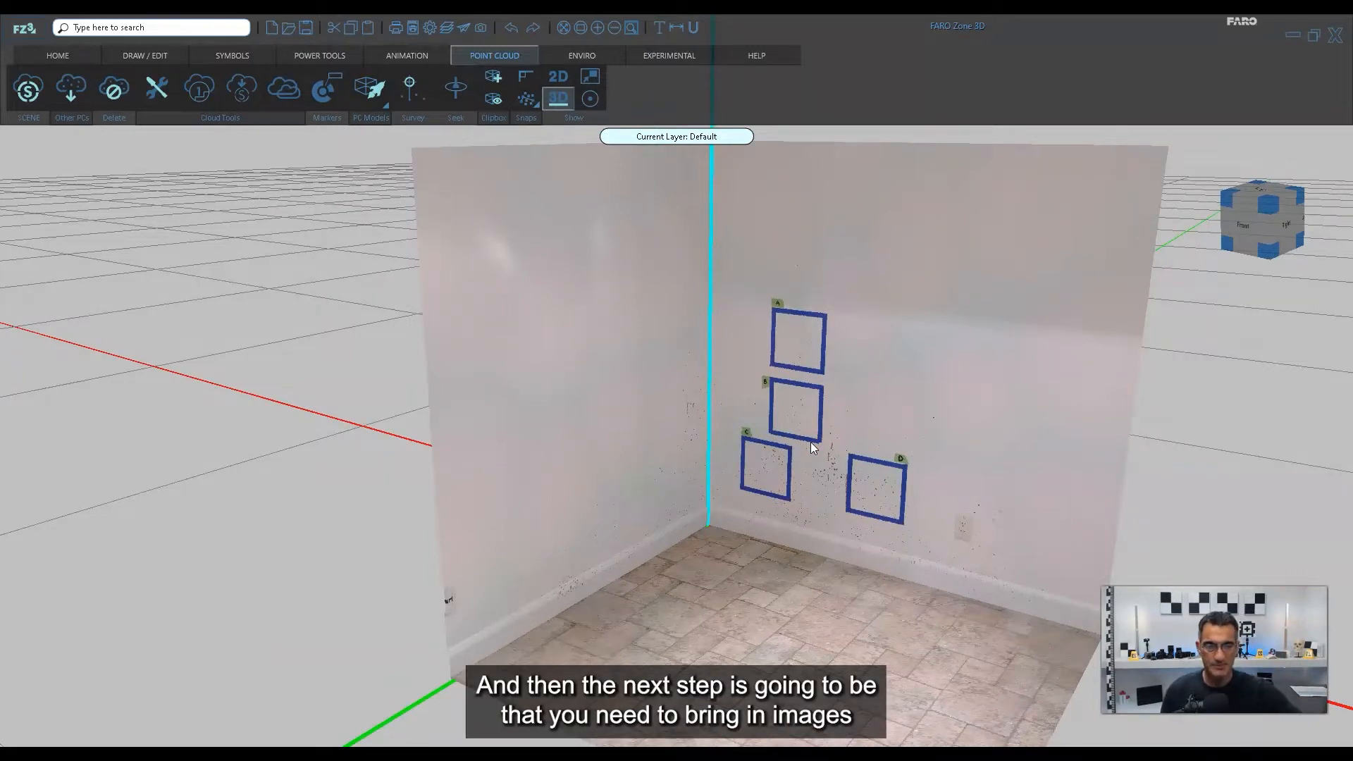
pyautogui.moveTo(853, 398); pyautogui.dragTo(845, 407, button='middle')
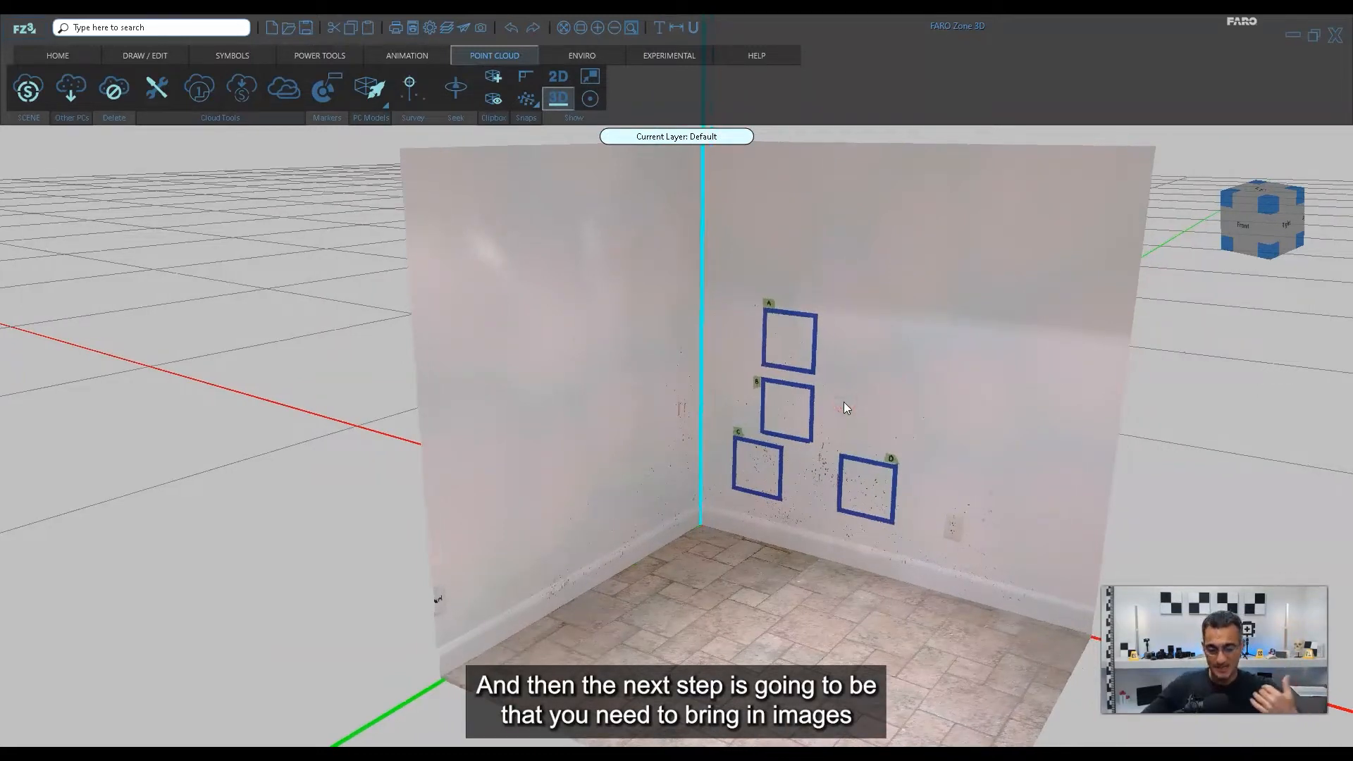
pyautogui.moveTo(909, 206); pyautogui.dragTo(697, 481)
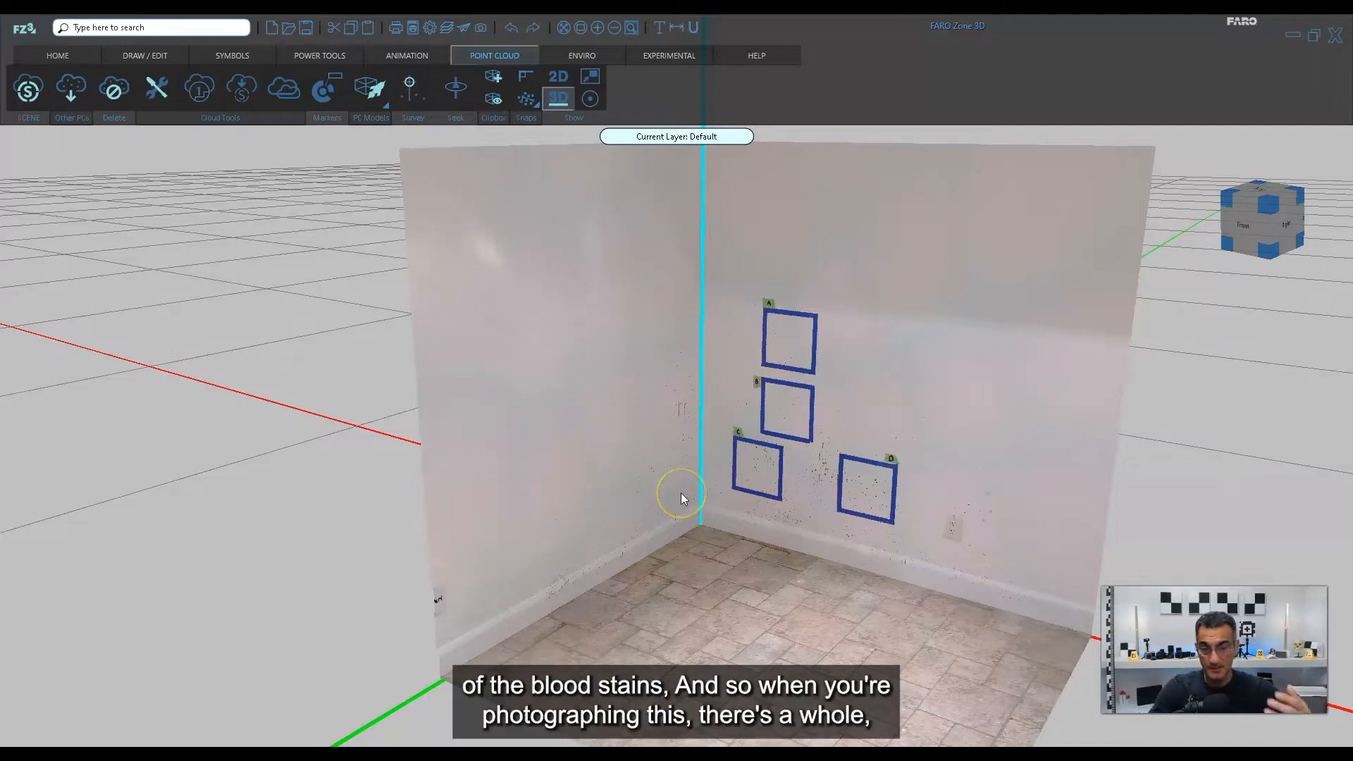
pyautogui.scroll(5, 896, 416)
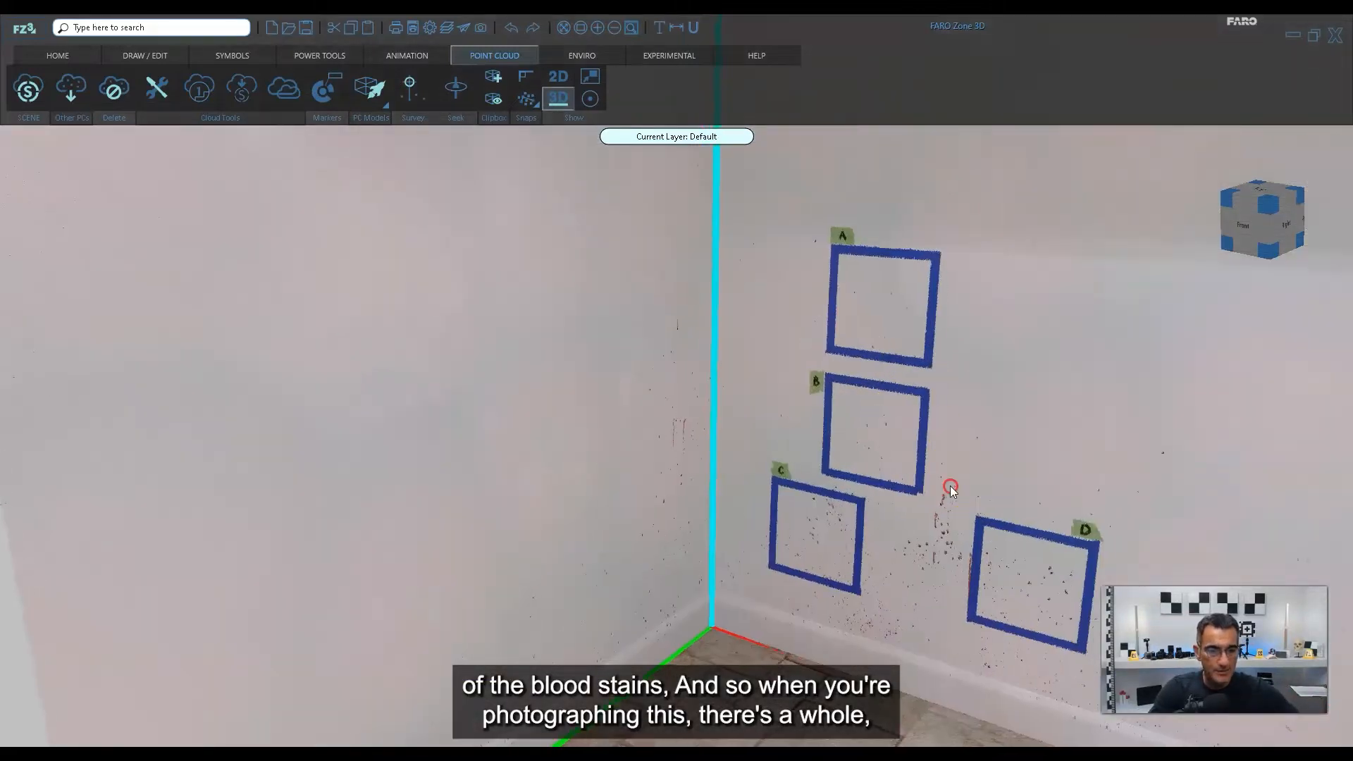
pyautogui.moveTo(948, 486); pyautogui.dragTo(820, 466, button='middle')
pyautogui.moveTo(1031, 463); pyautogui.dragTo(996, 411, button='right')
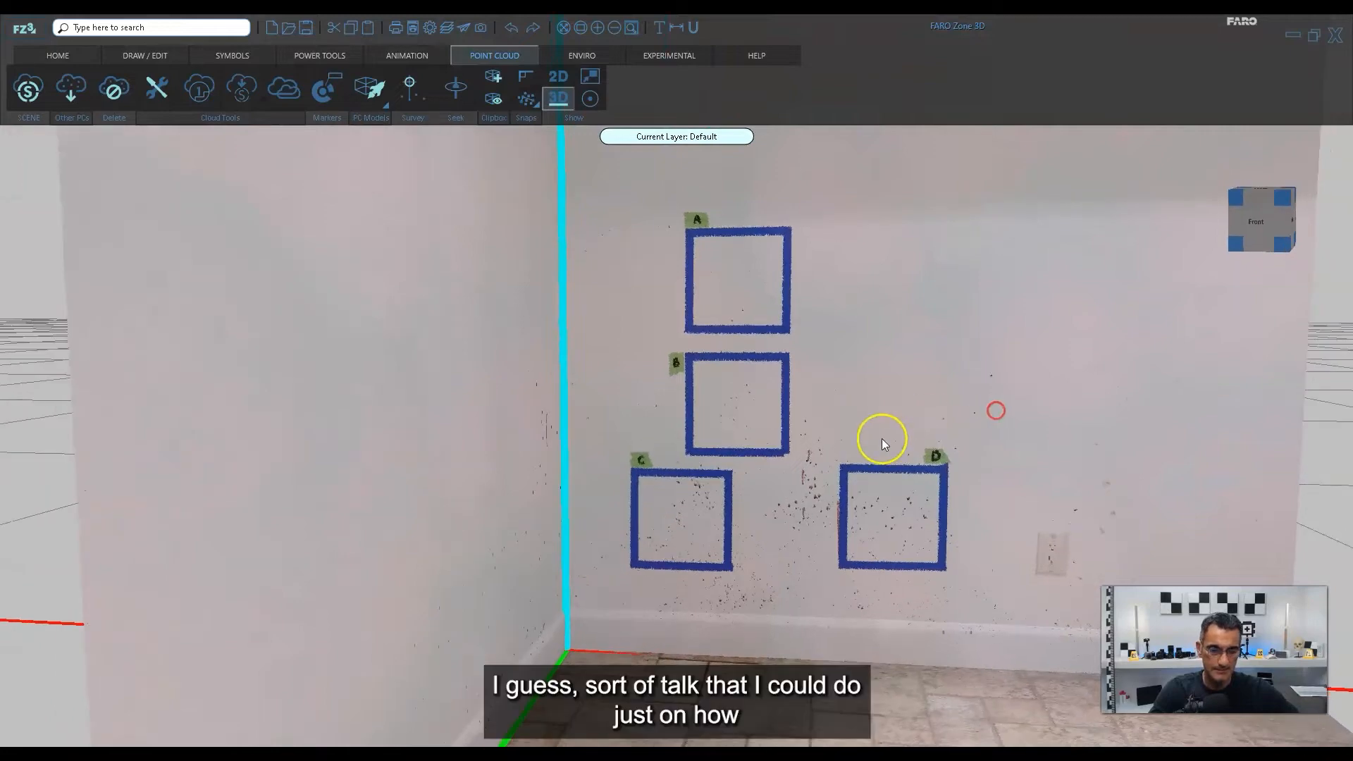
pyautogui.scroll(3, 881, 438)
pyautogui.moveTo(882, 439); pyautogui.dragTo(853, 450, button='right')
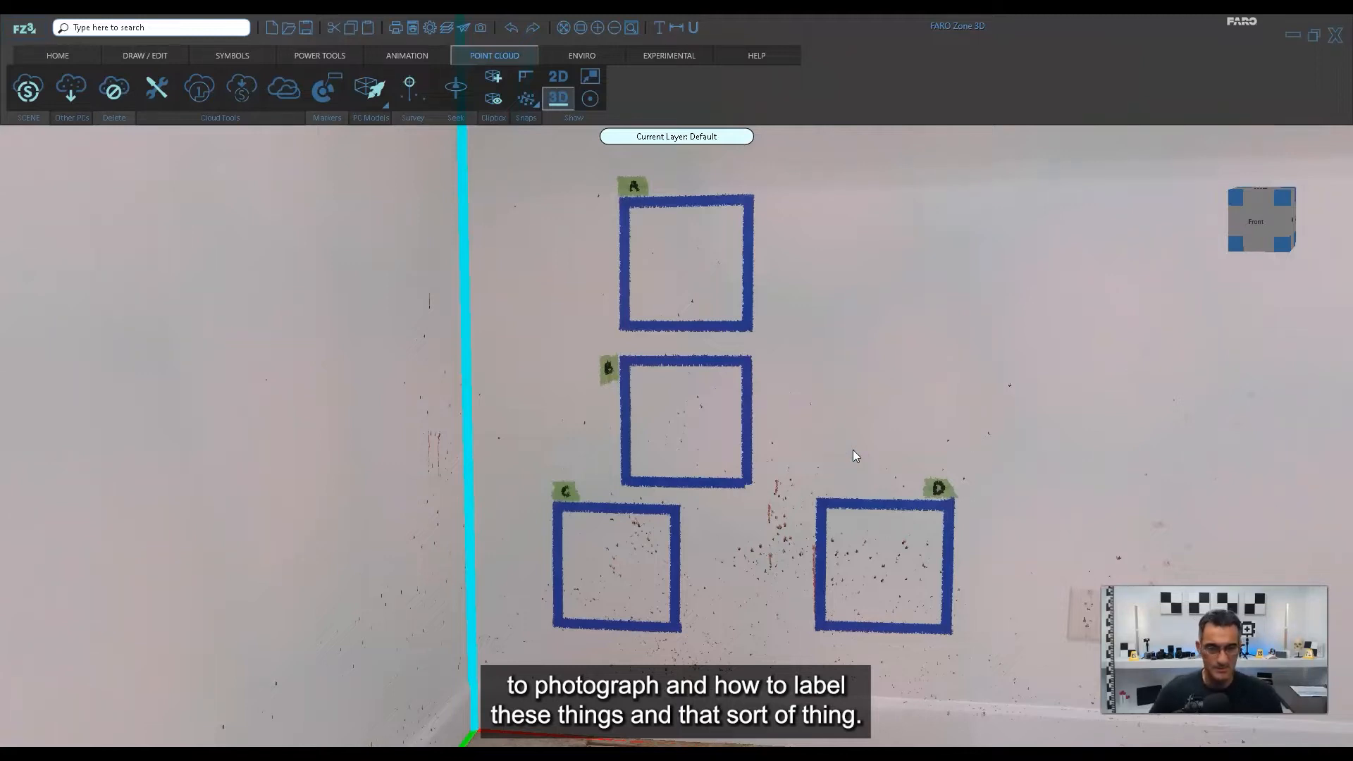
pyautogui.click(864, 361)
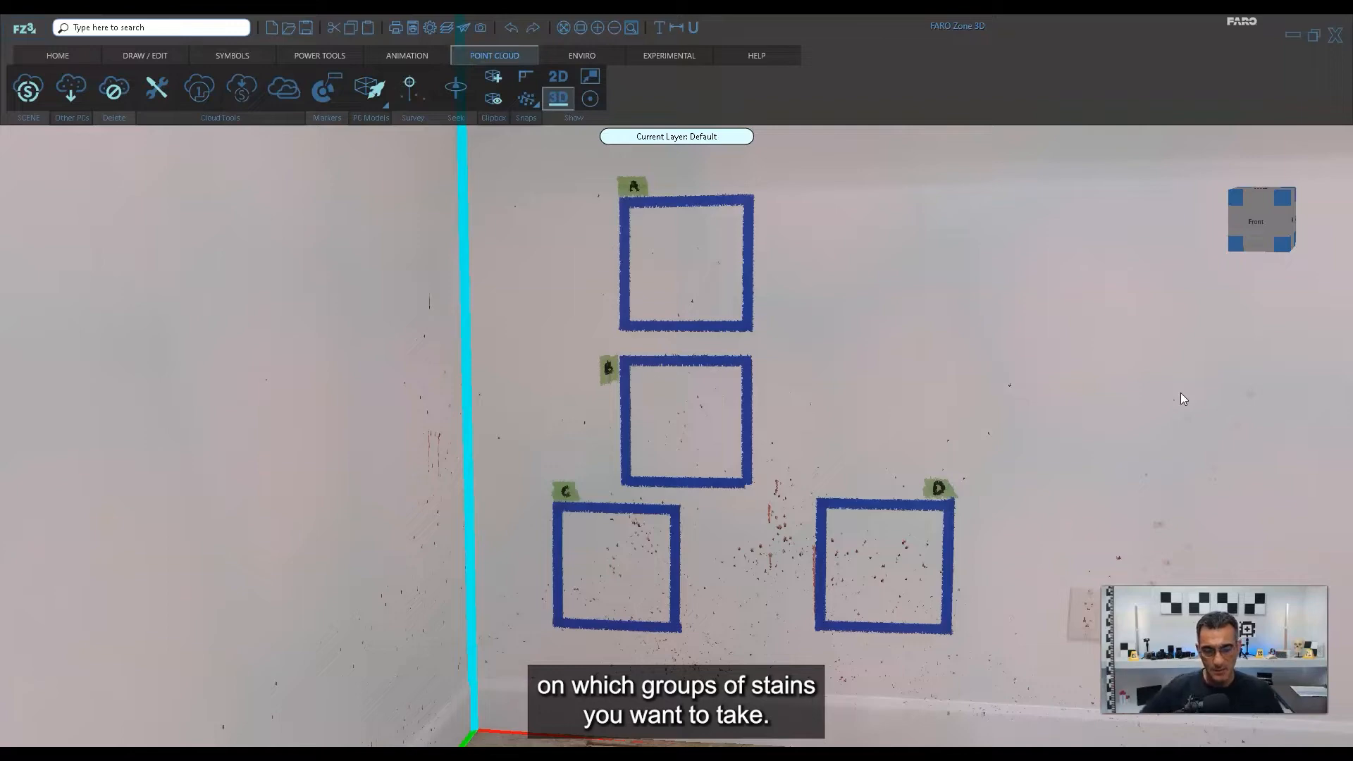
# Compare the bloodstains in squares A, B and C up close, ending on square A.
pyautogui.scroll(5, 689, 286)
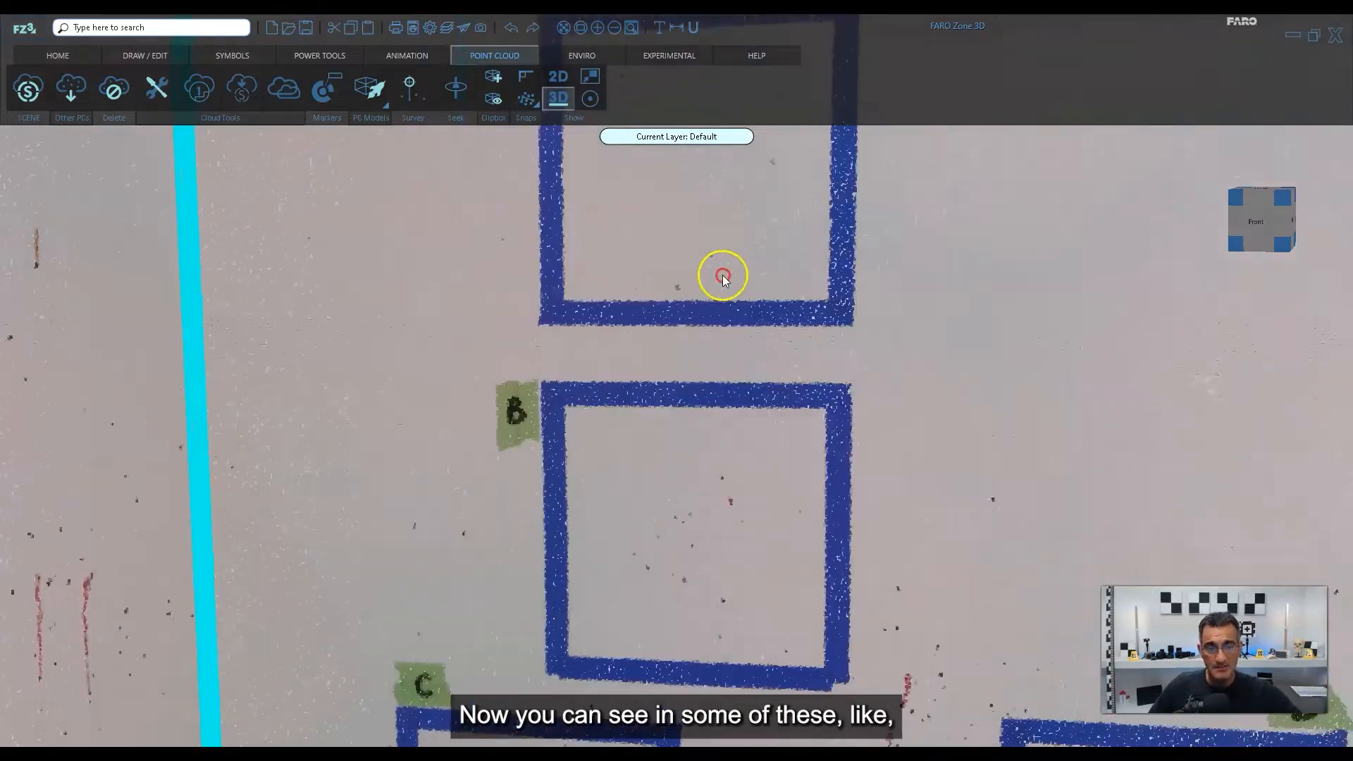
pyautogui.scroll(2, 738, 412)
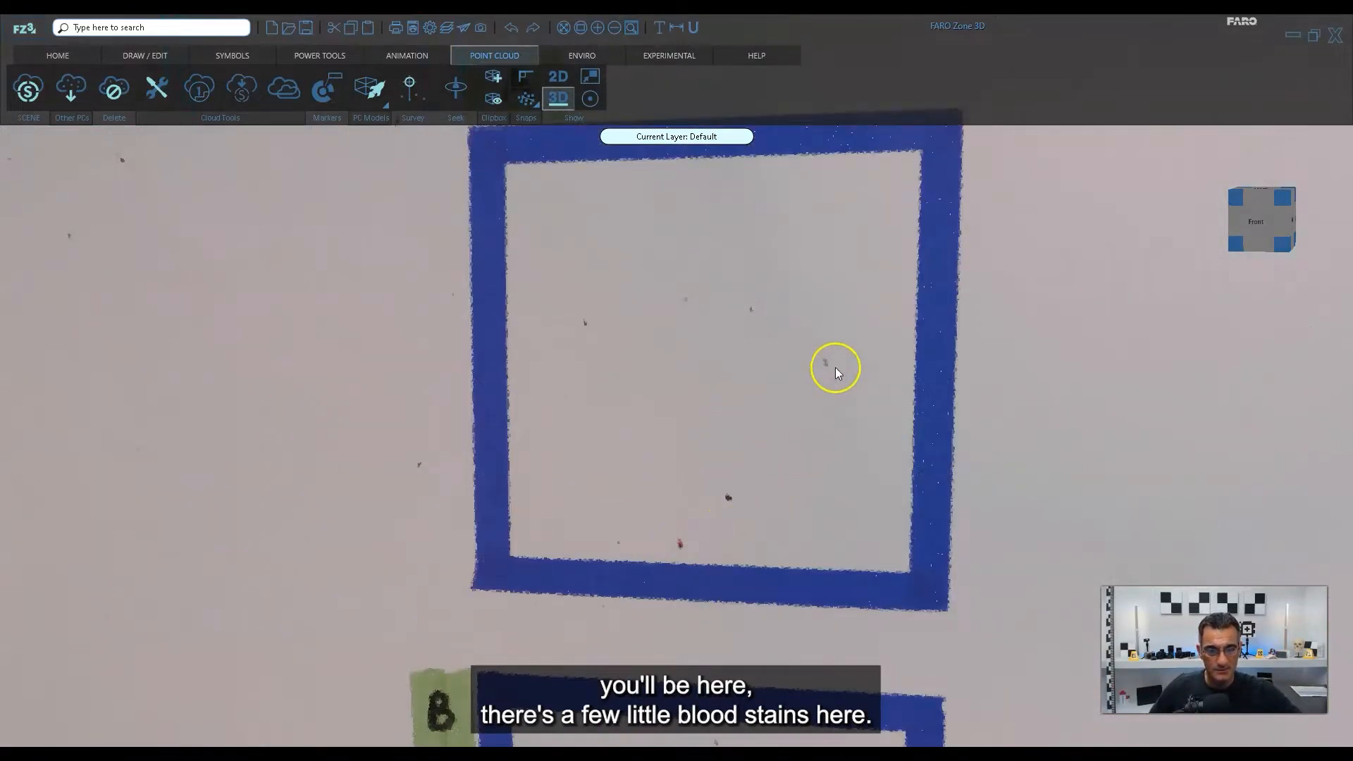
pyautogui.scroll(-5, 661, 379)
pyautogui.moveTo(697, 557); pyautogui.dragTo(726, 221, button='middle')
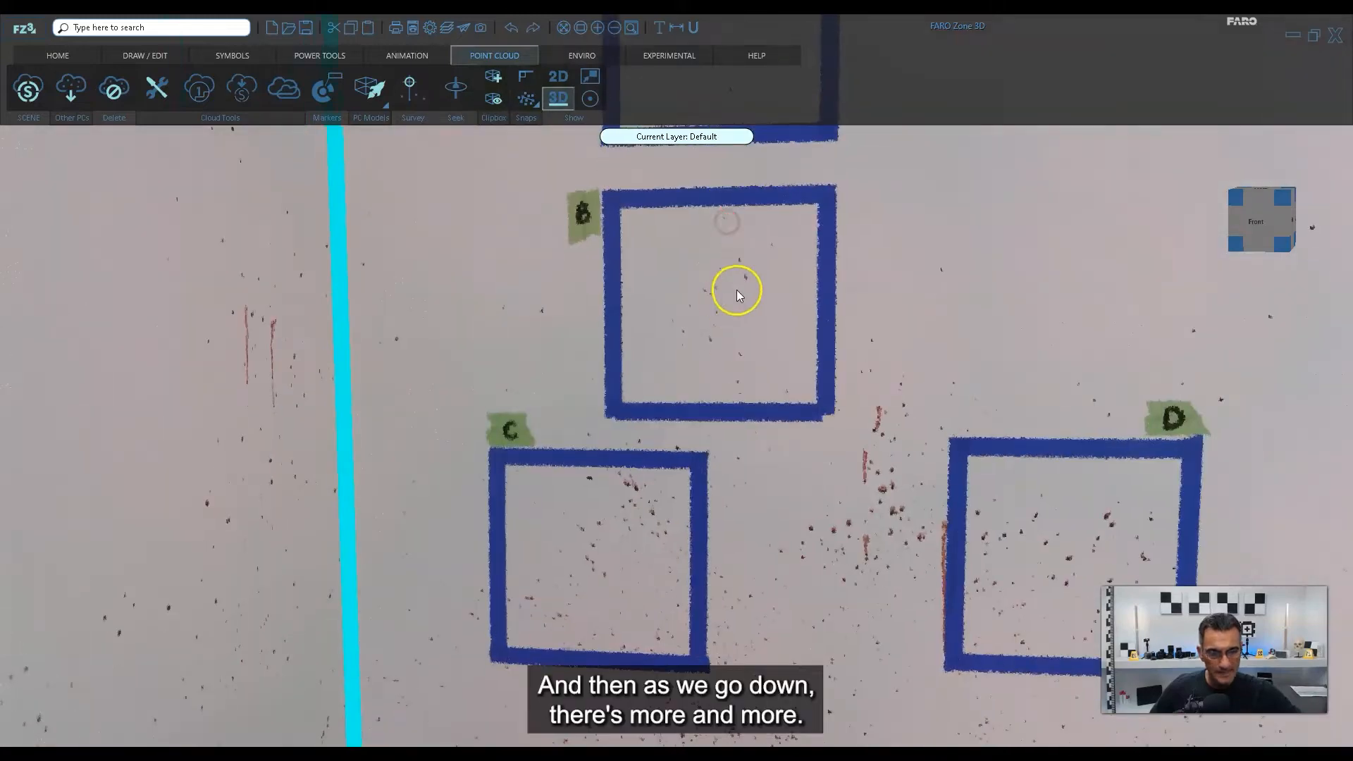
pyautogui.moveTo(721, 495); pyautogui.dragTo(624, 300, button='middle')
pyautogui.moveTo(750, 251); pyautogui.dragTo(800, 462, button='middle')
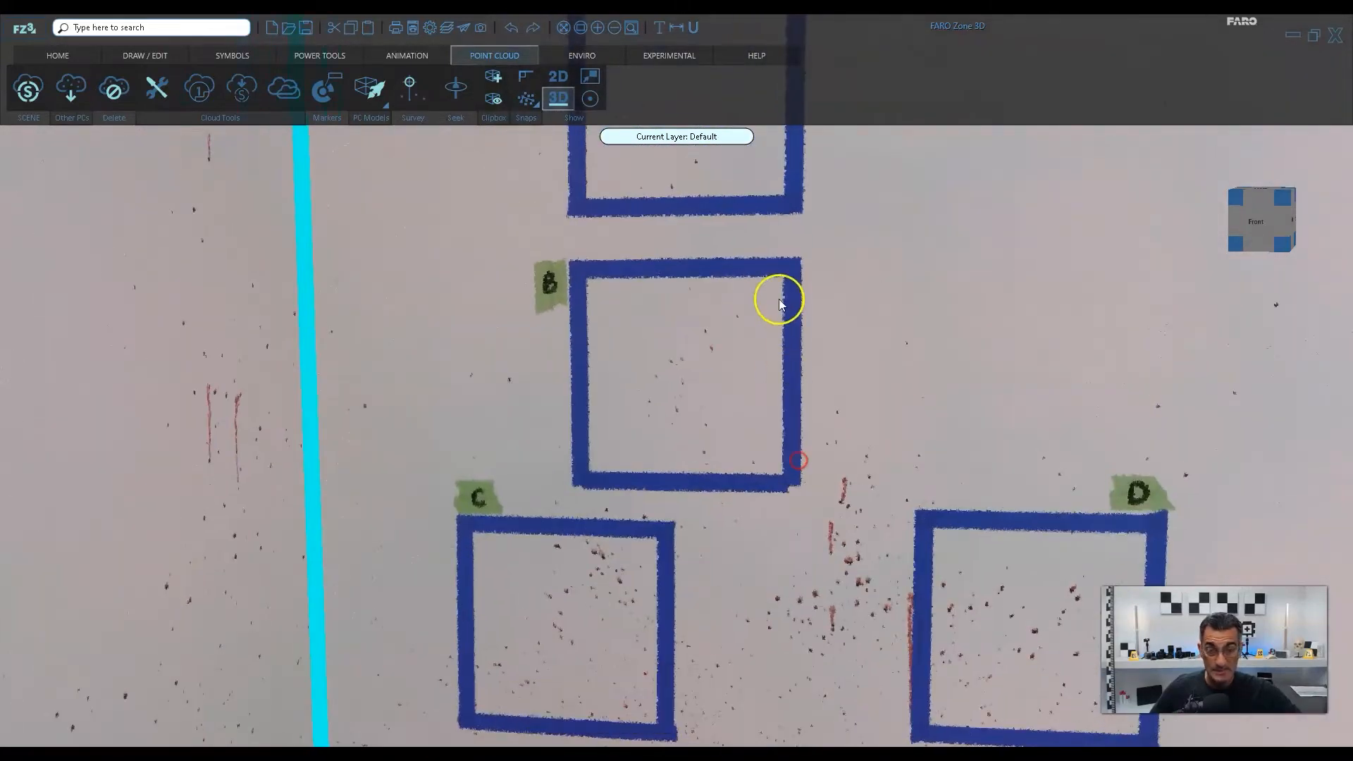
pyautogui.moveTo(780, 299); pyautogui.dragTo(772, 407, button='middle')
pyautogui.moveTo(785, 197); pyautogui.dragTo(794, 394, button='middle')
pyautogui.moveTo(782, 317); pyautogui.dragTo(782, 371, button='middle')
pyautogui.moveTo(739, 508); pyautogui.dragTo(740, 421, button='middle')
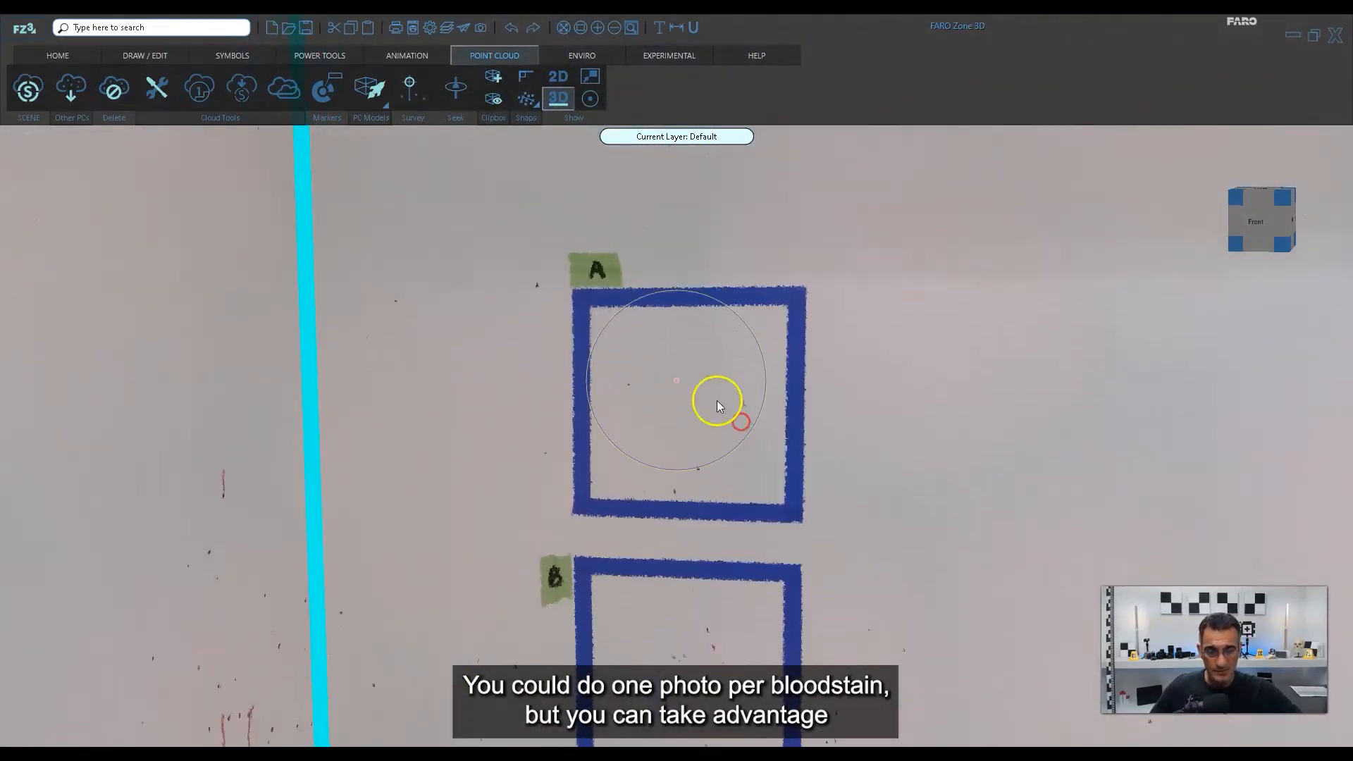
pyautogui.scroll(4, 717, 400)
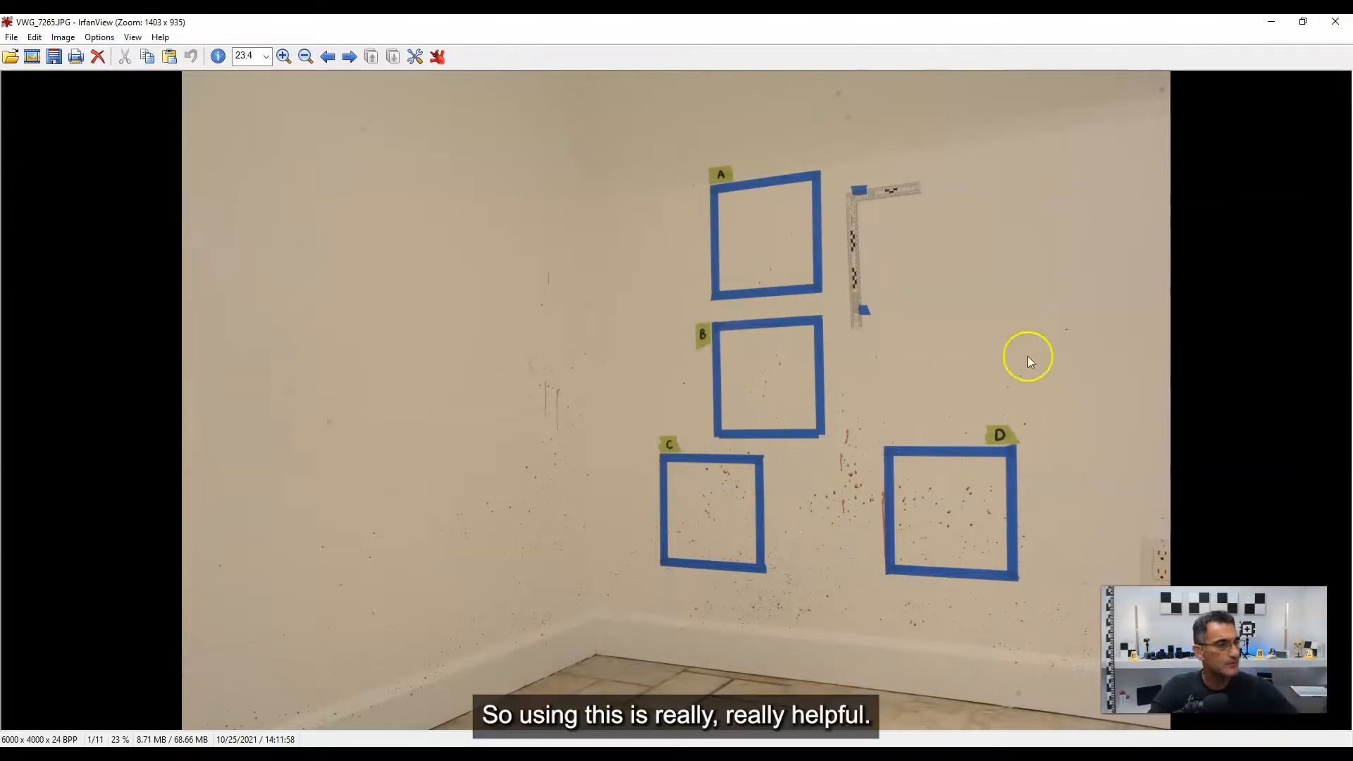
# In IrfanView, browse the original wall photos from VWG_7265.JPG to VWG_7272.JPG, checking the scales, stains and lens distortion.
pyautogui.press('Right')
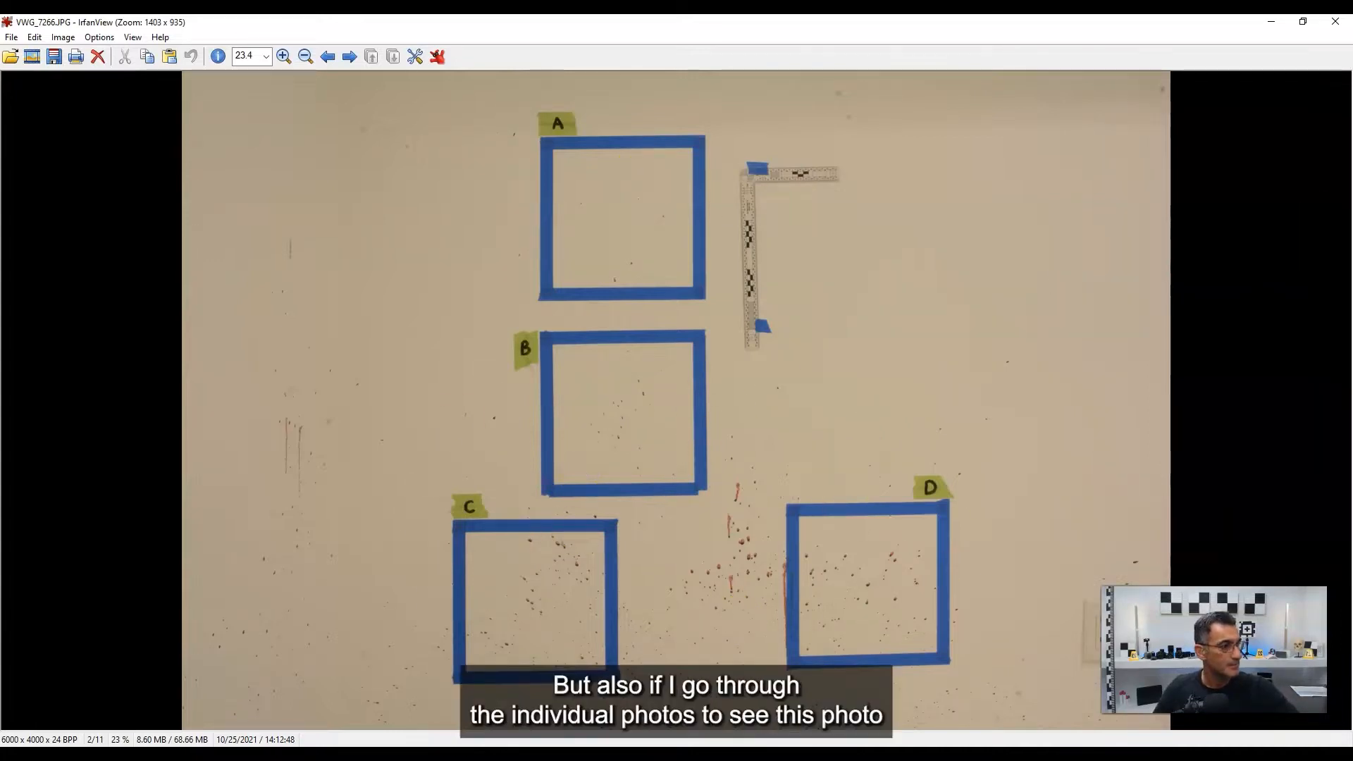
pyautogui.press('Right')
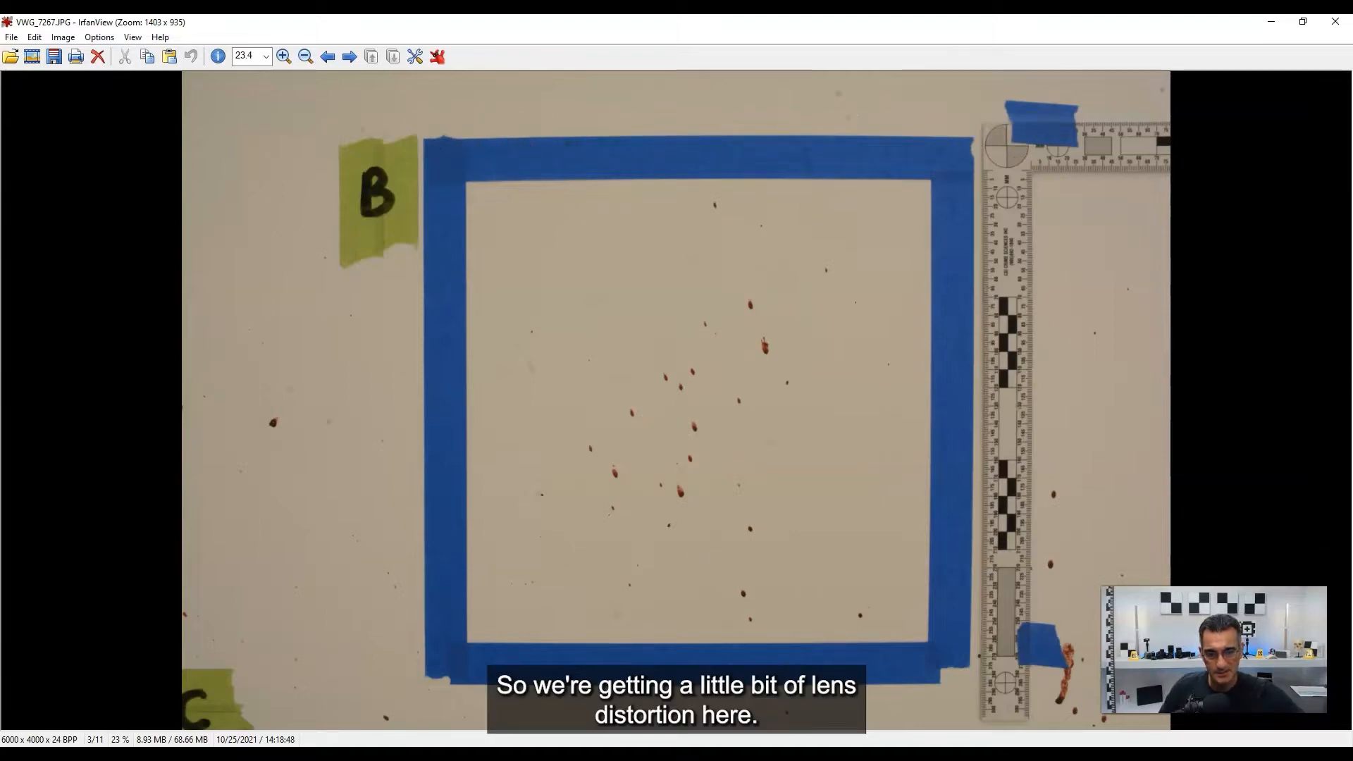
pyautogui.press('Right')
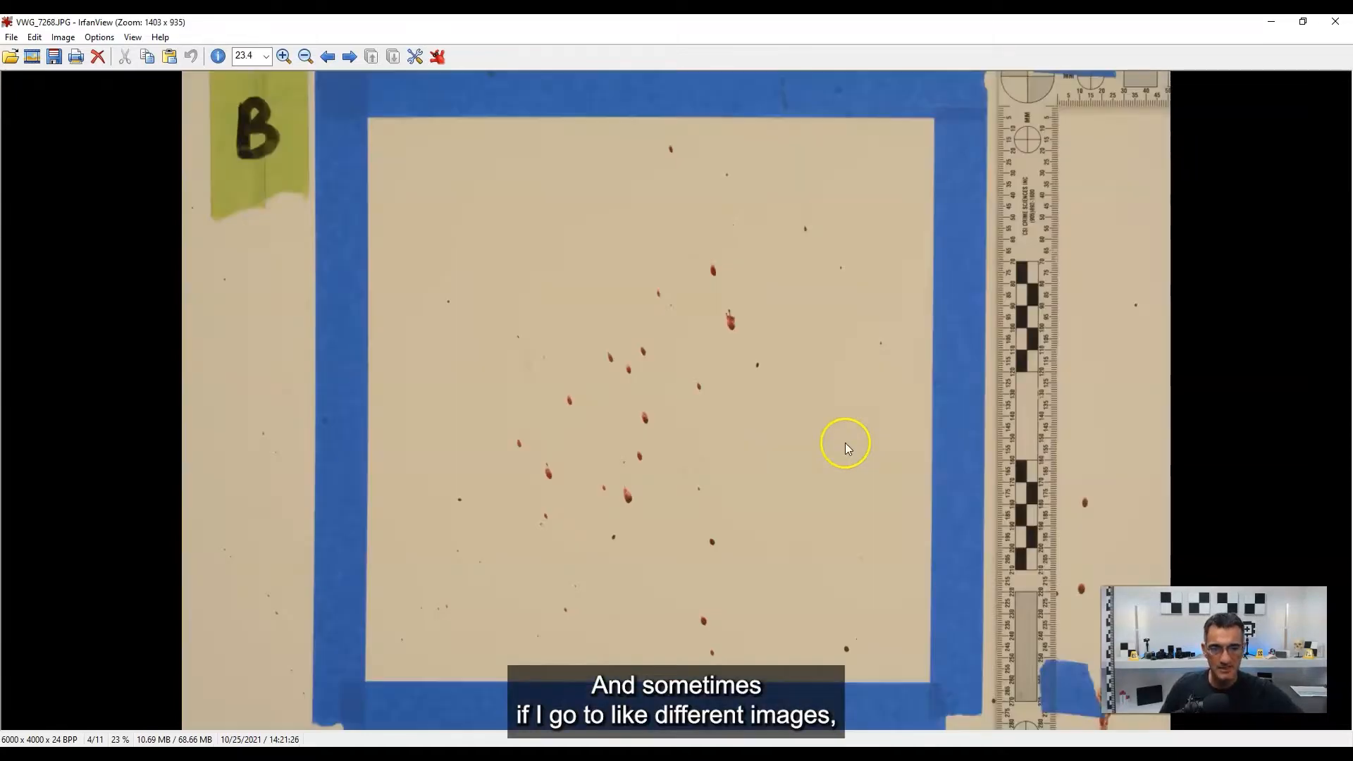
pyautogui.press('Right')
pyautogui.click(790, 451)
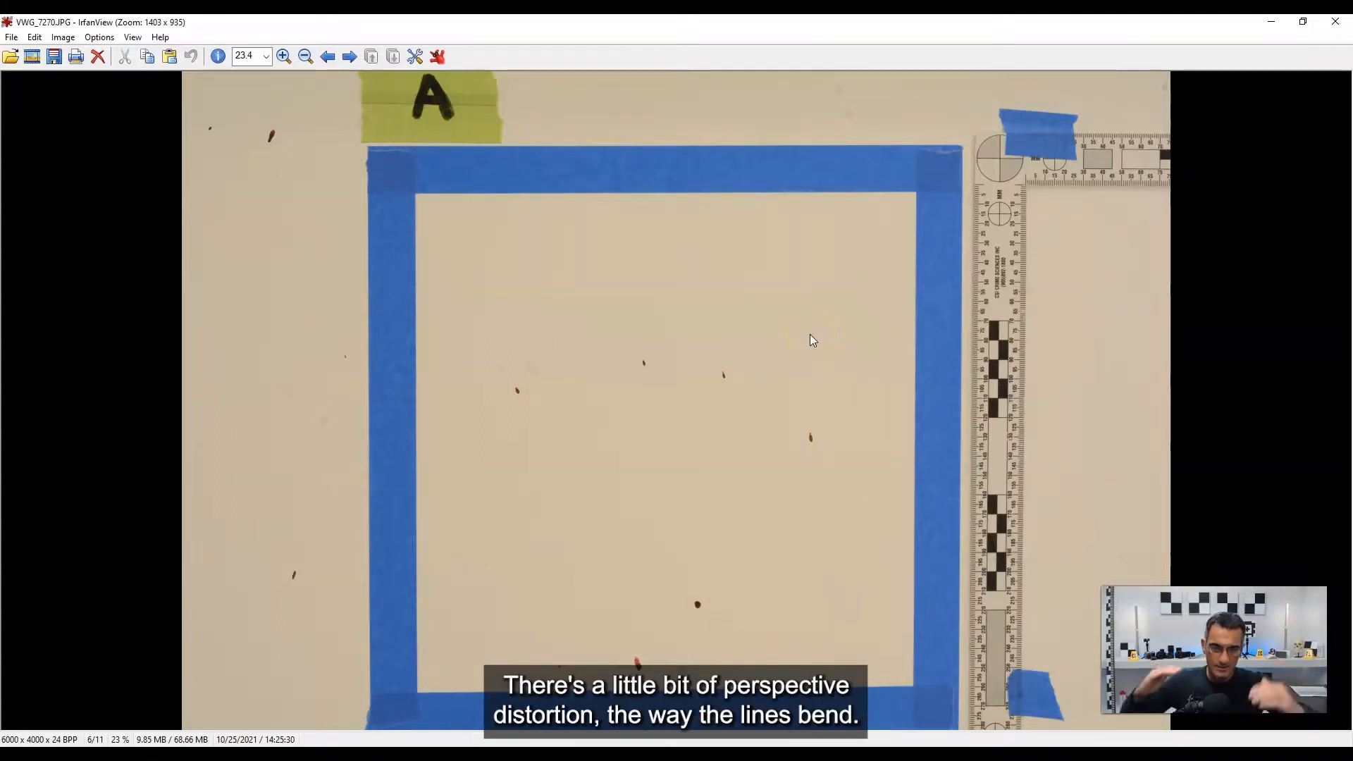
pyautogui.press('Right')
pyautogui.press('Right')
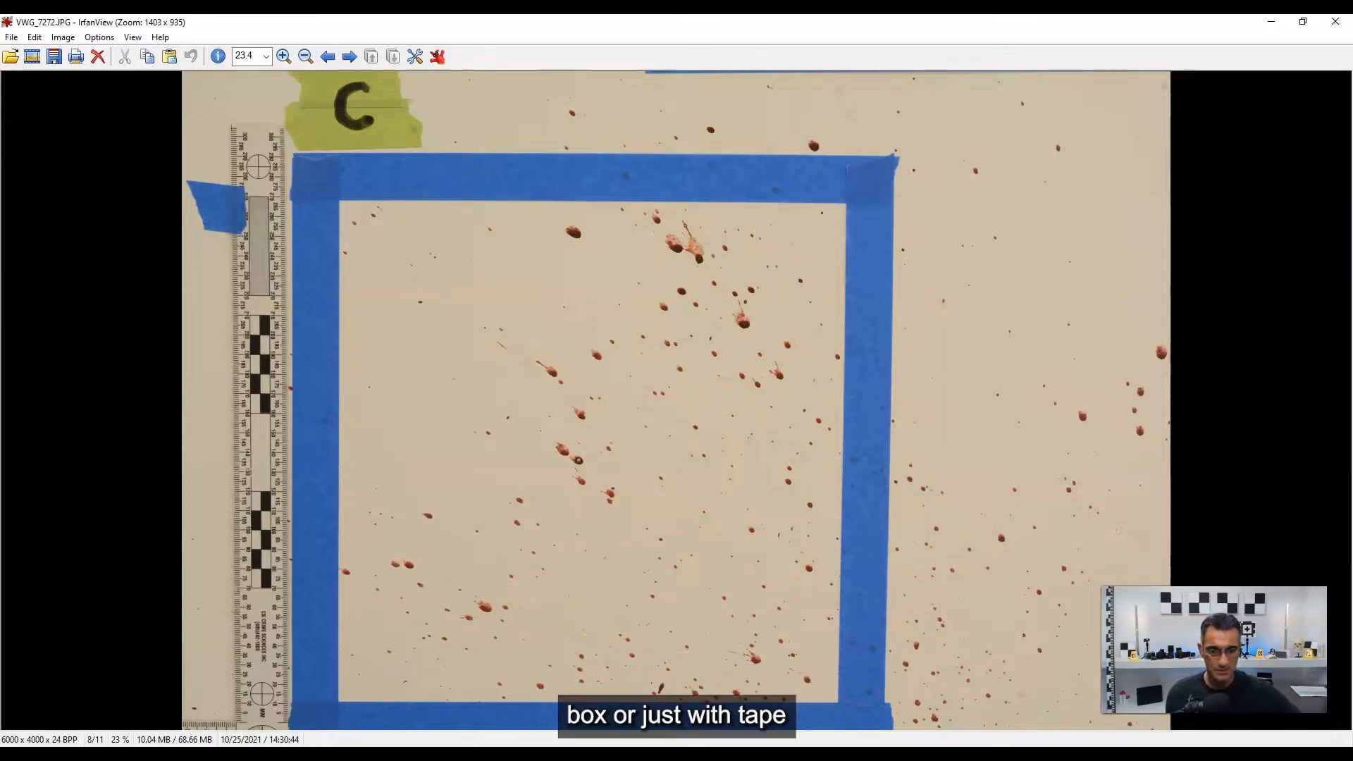
# Close the original photos, review the corrected photos starting with VWG_7269_corrected.JPG, and return to the wall squares in FARO Zone 3D.
pyautogui.click(1336, 25)
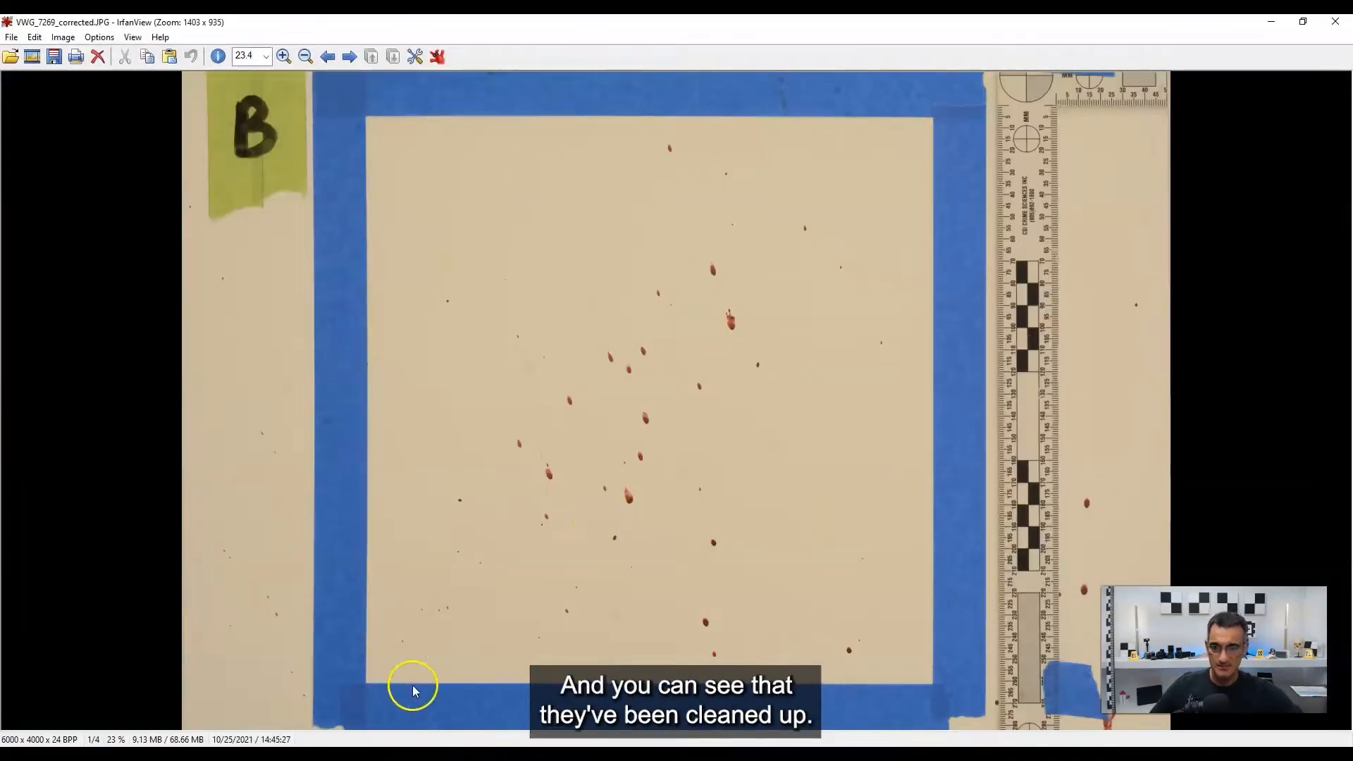
pyautogui.press('Right')
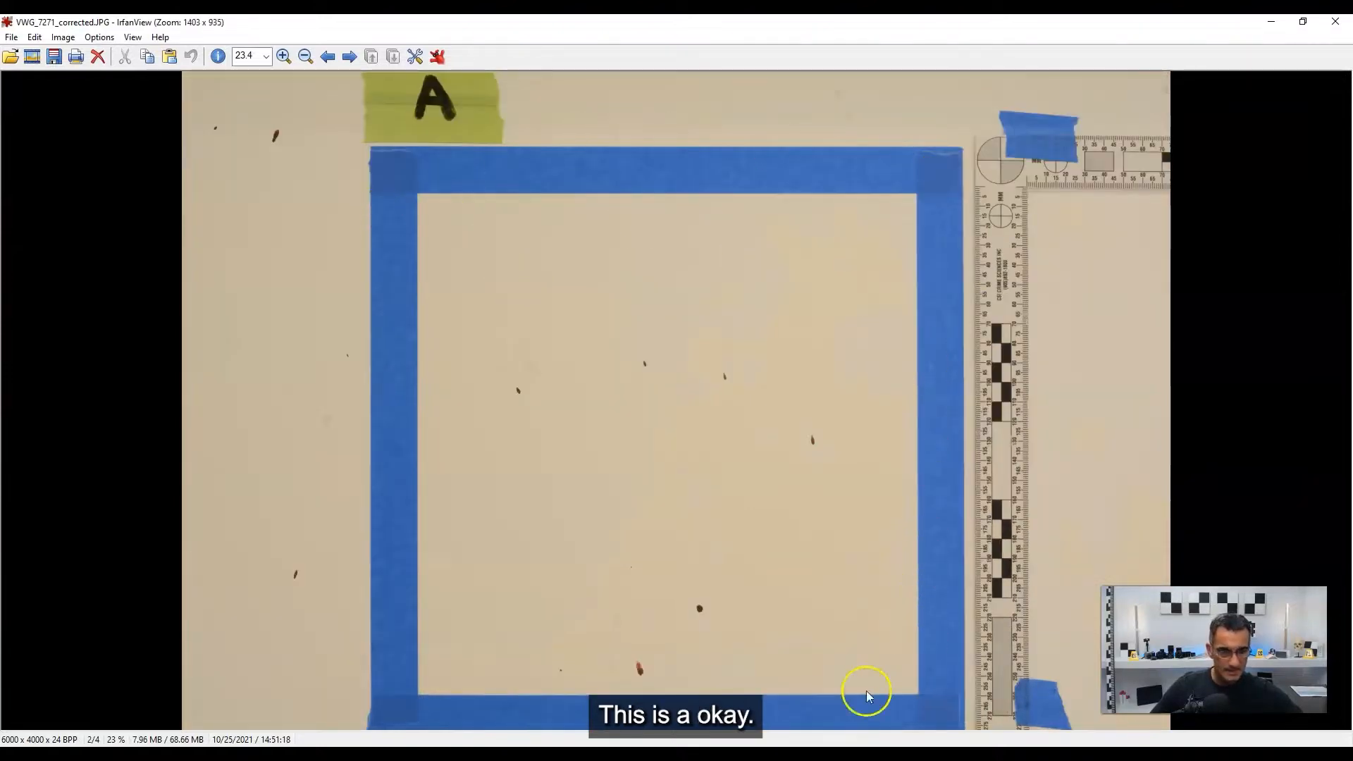
pyautogui.press('Right')
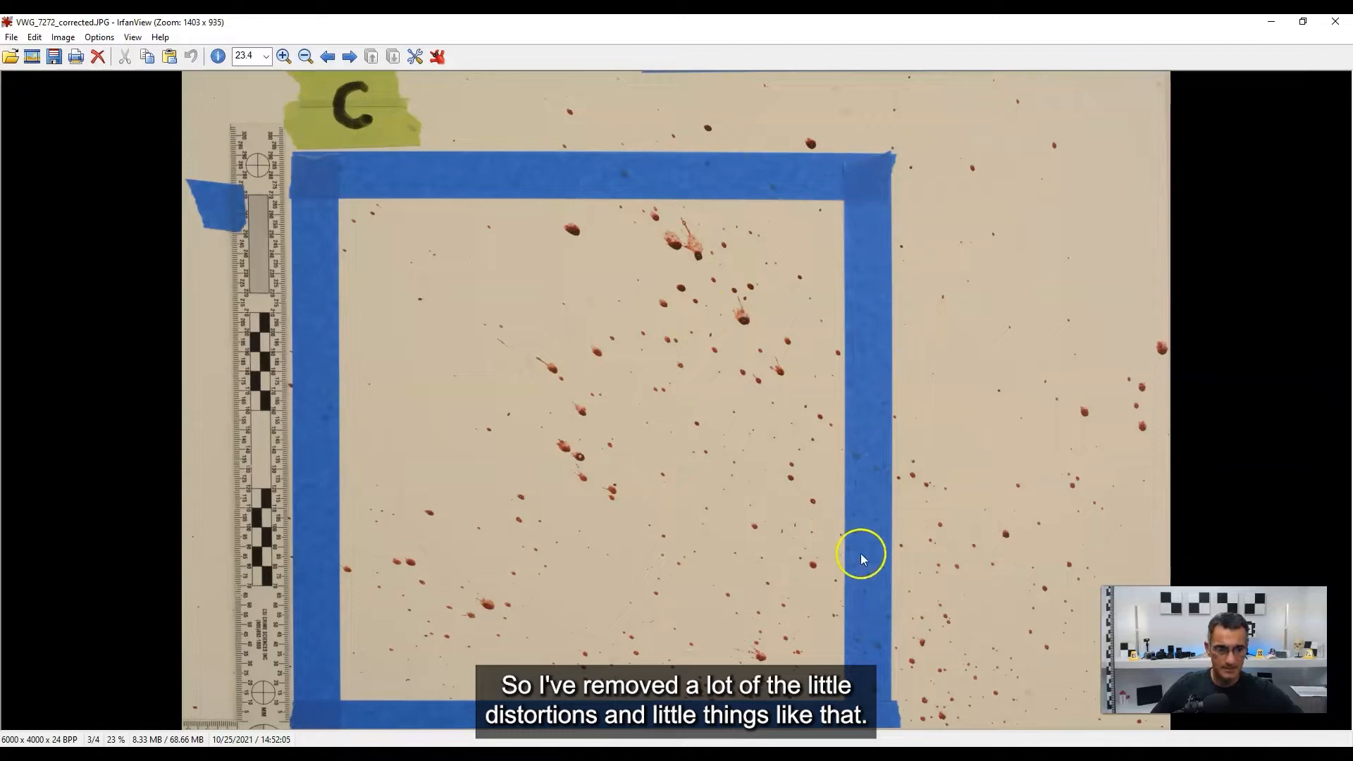
pyautogui.press('Right')
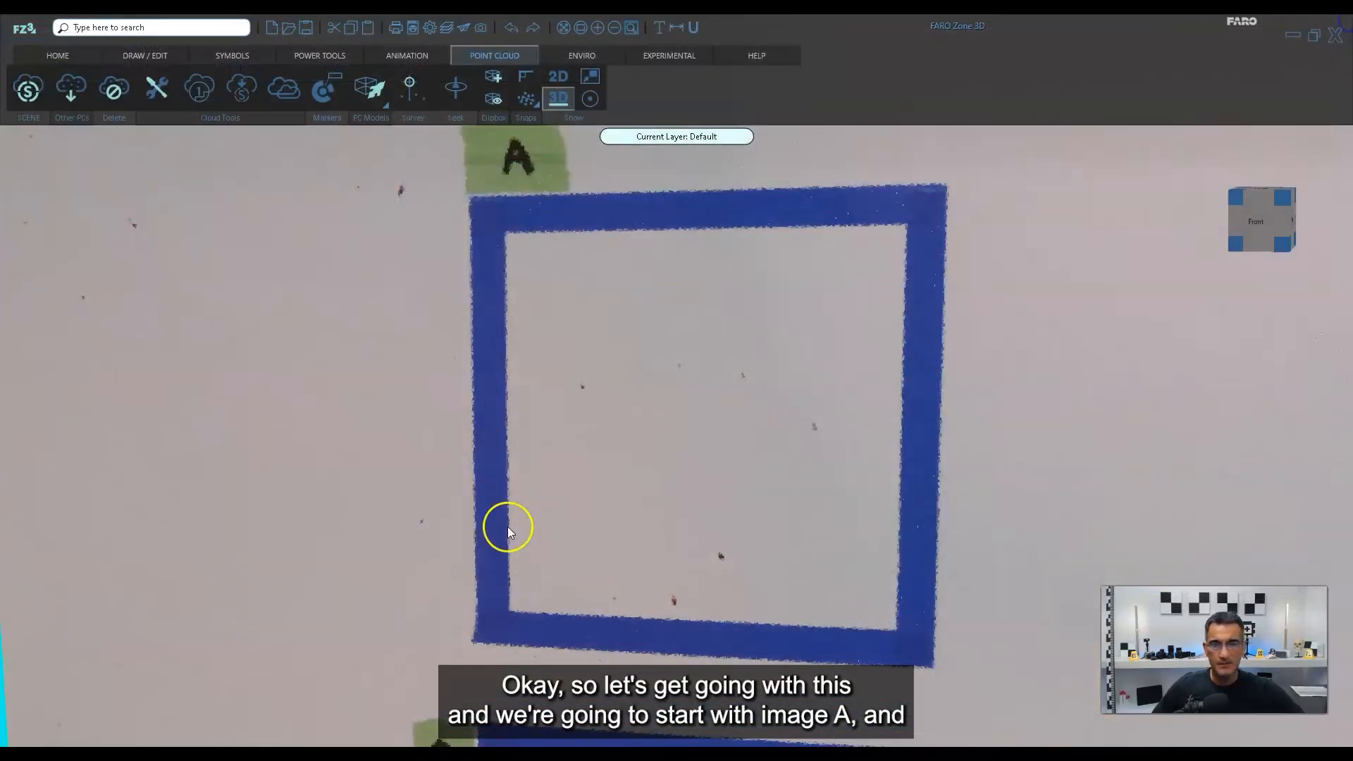
pyautogui.scroll(-5, 724, 447)
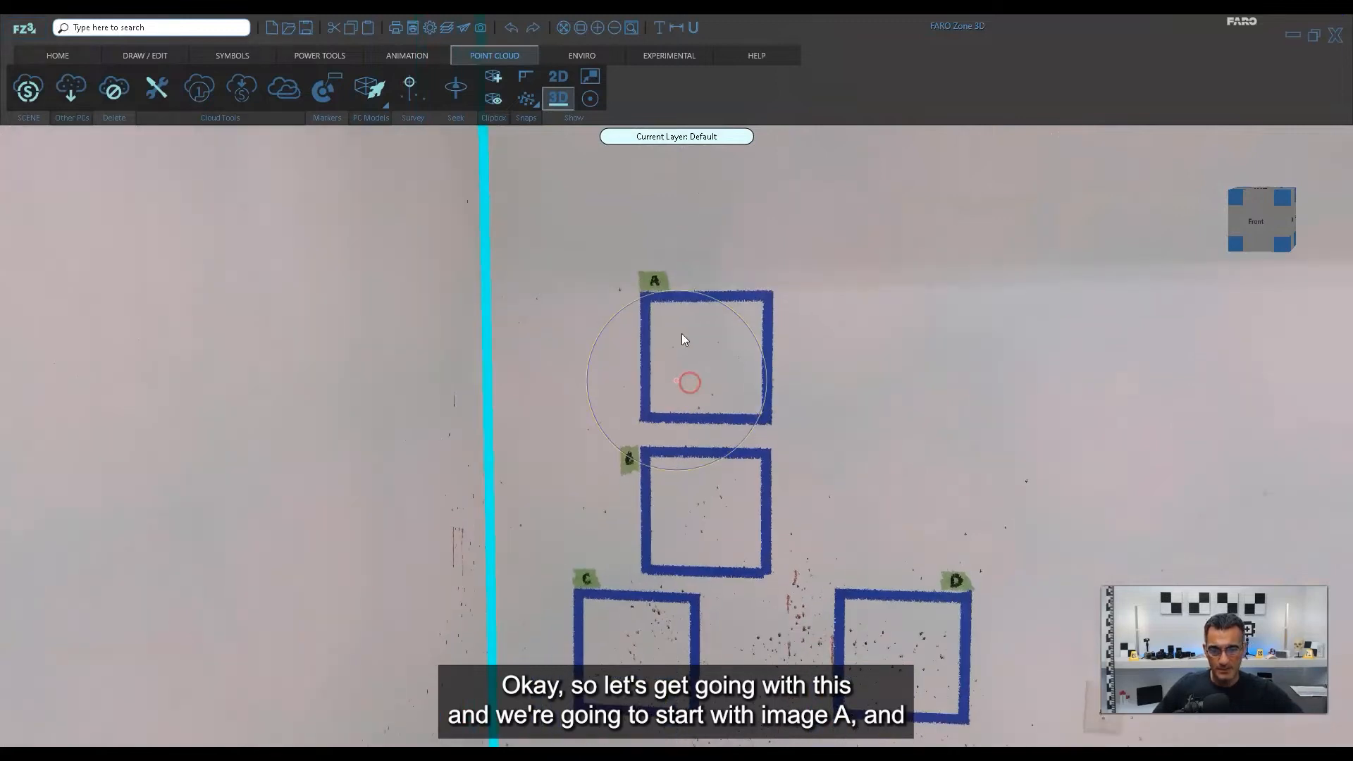
# Create a blood spatter object for square A from the close-up corrected photo VWG_7271_corrected.JPG, using the Align 3D draw mode.
pyautogui.scroll(4, 691, 360)
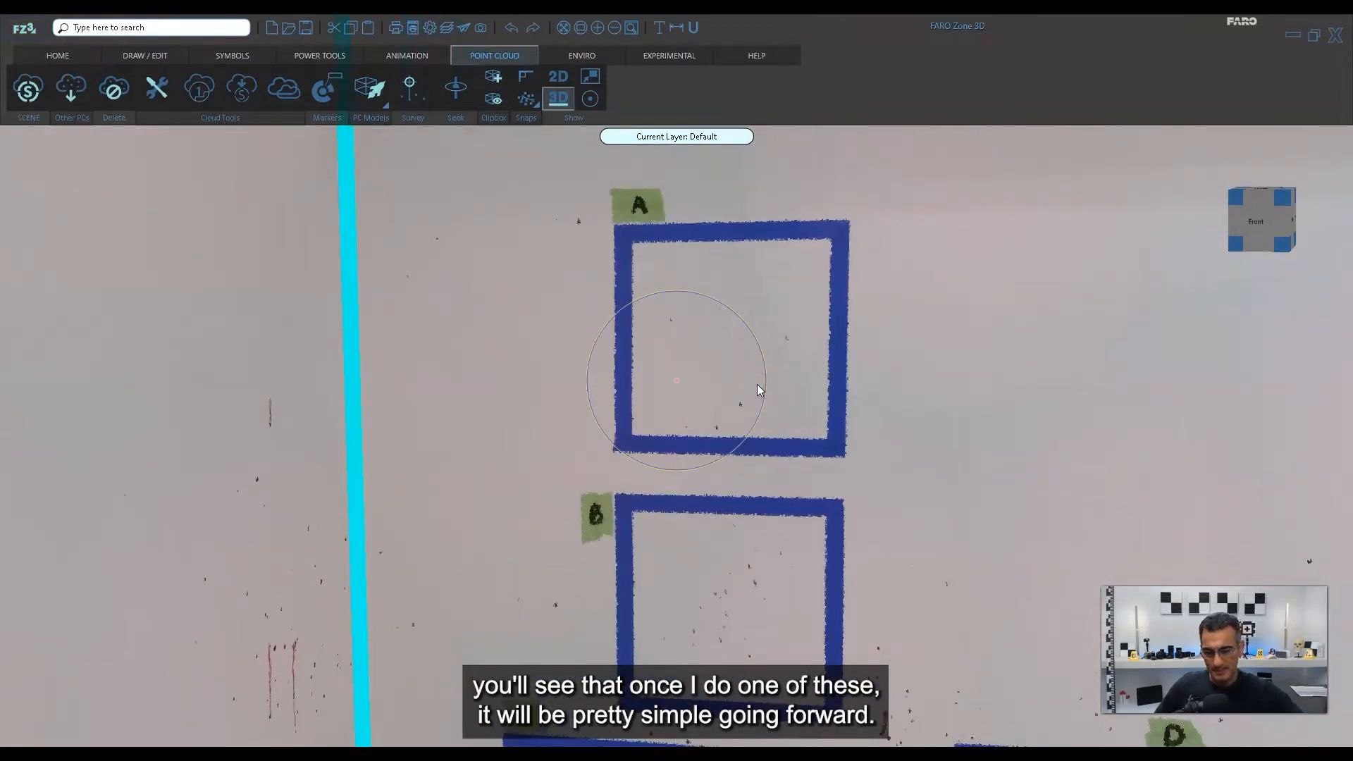
pyautogui.moveTo(847, 454); pyautogui.dragTo(835, 428, button='middle')
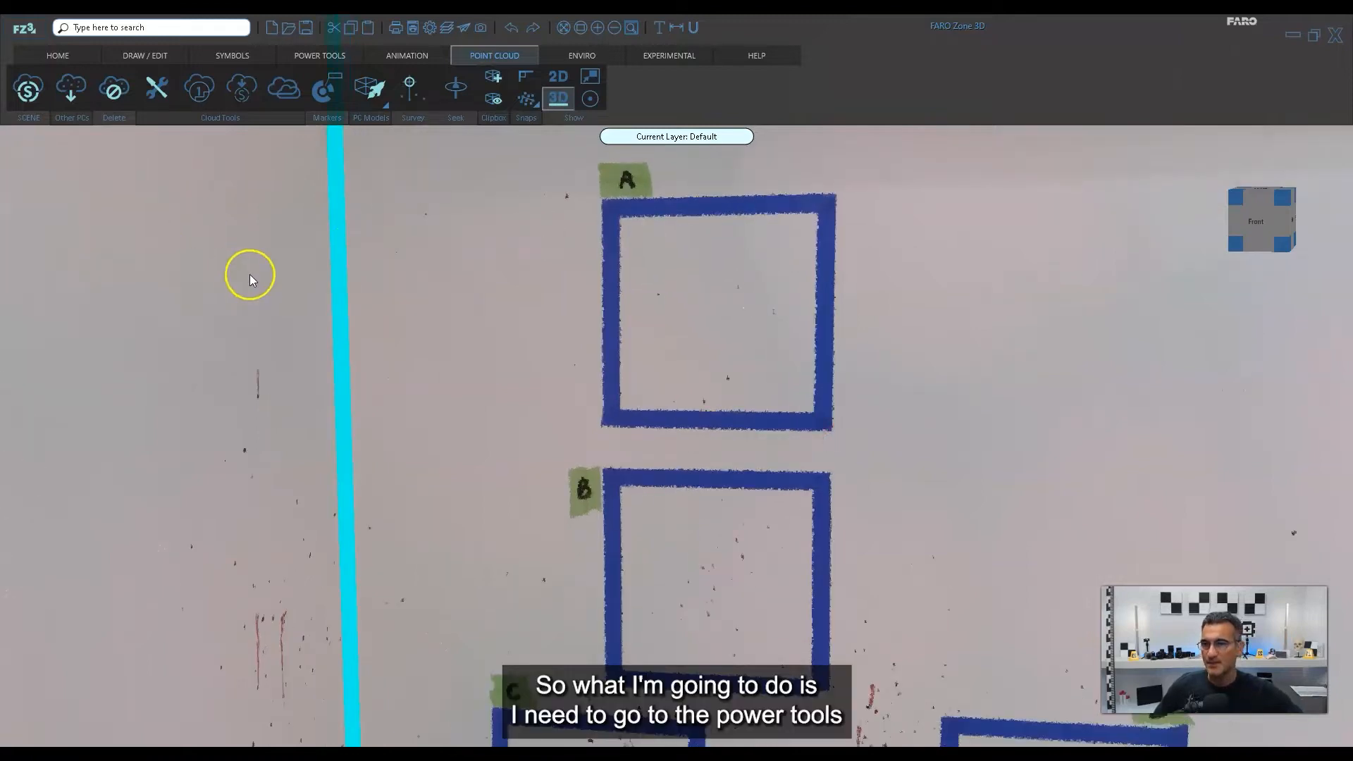
pyautogui.click(321, 59)
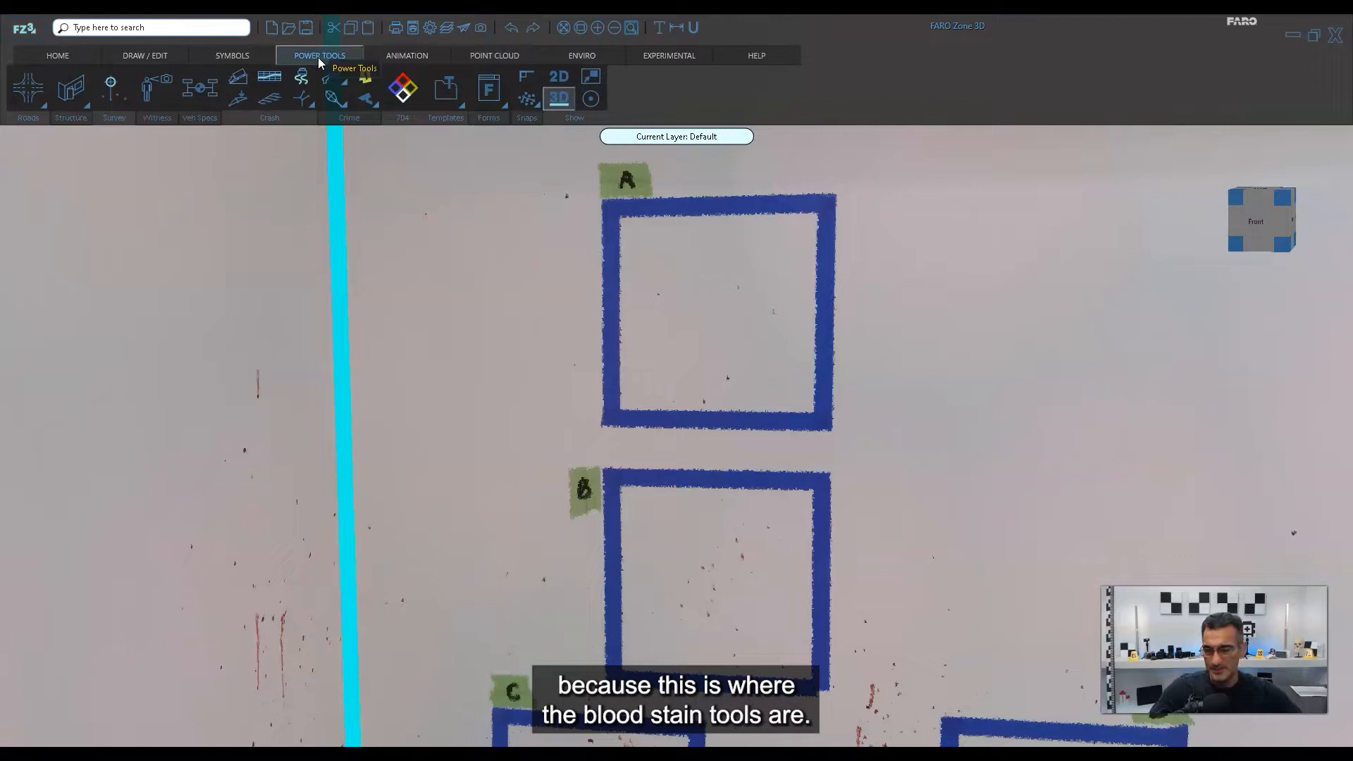
pyautogui.click(333, 99)
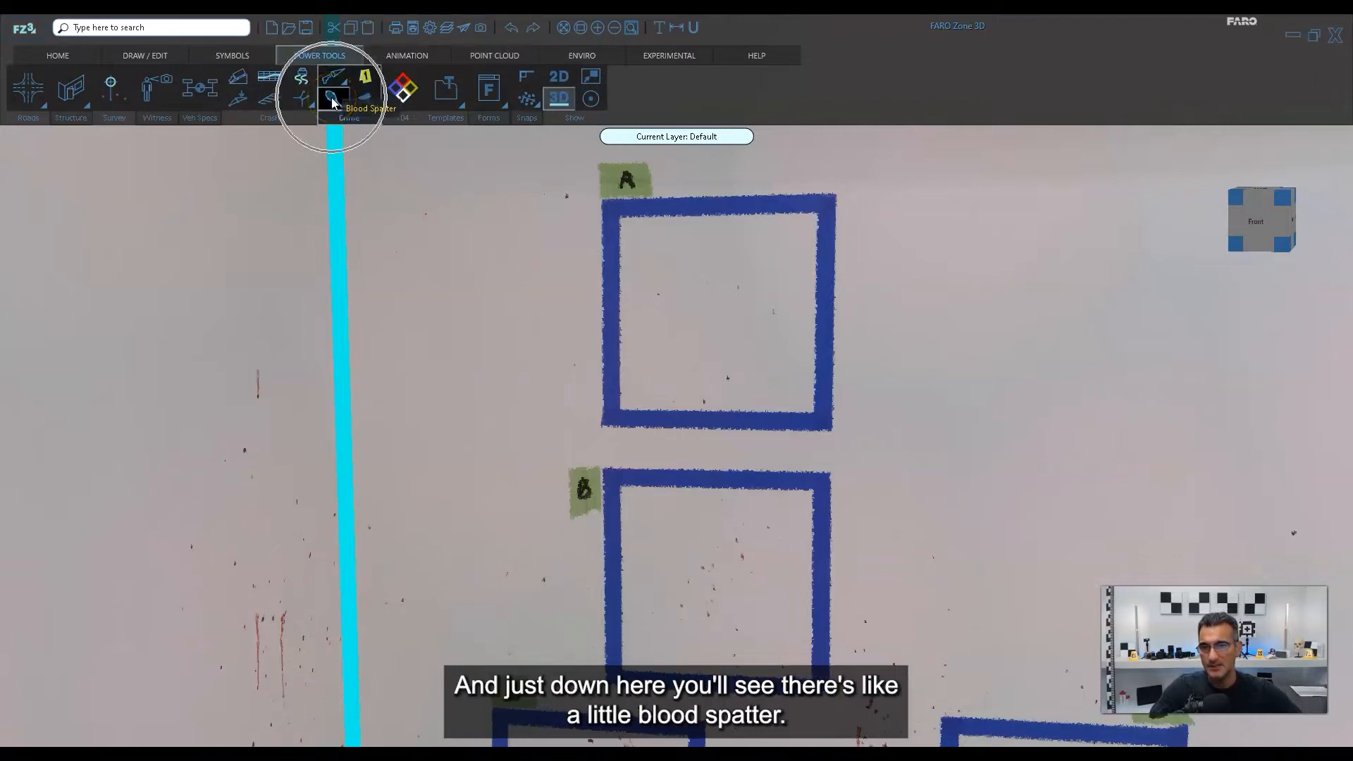
pyautogui.click(965, 647)
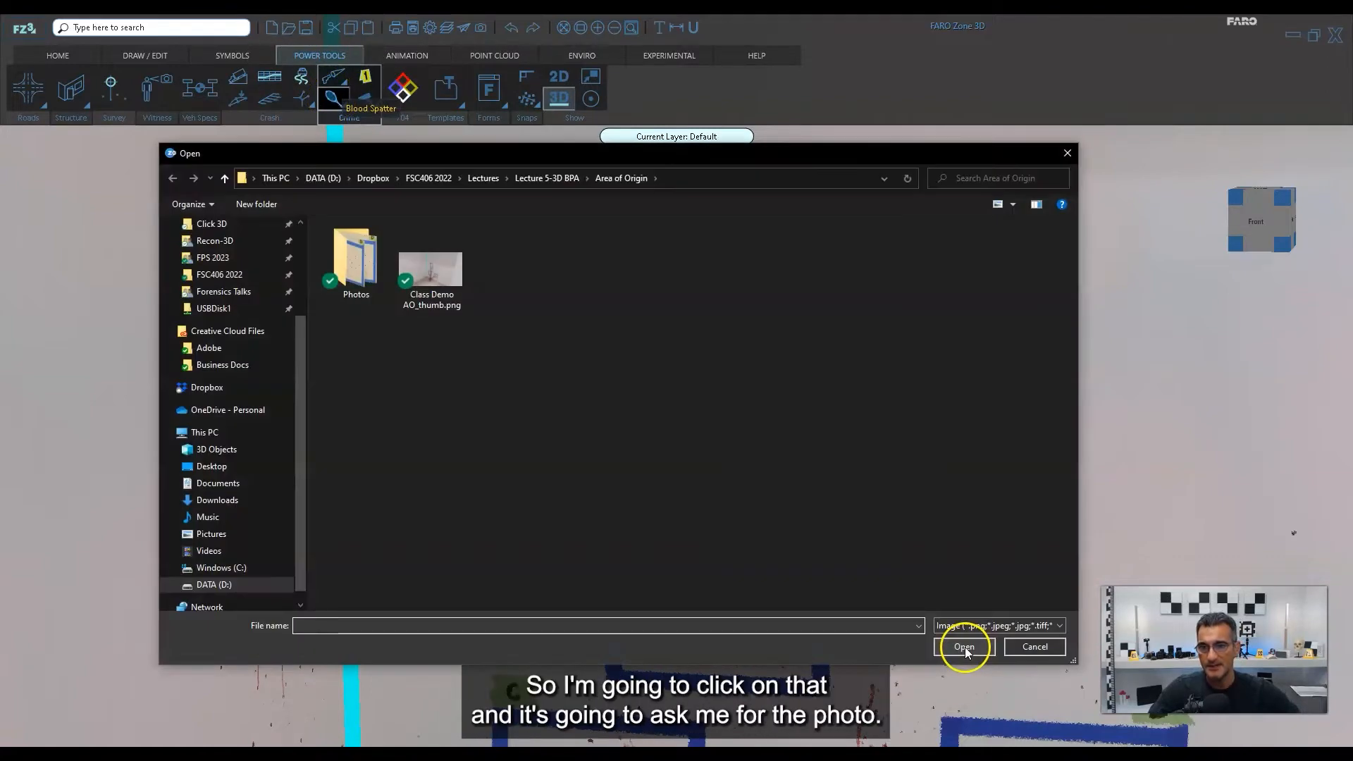
pyautogui.doubleClick(359, 272)
pyautogui.doubleClick(356, 274)
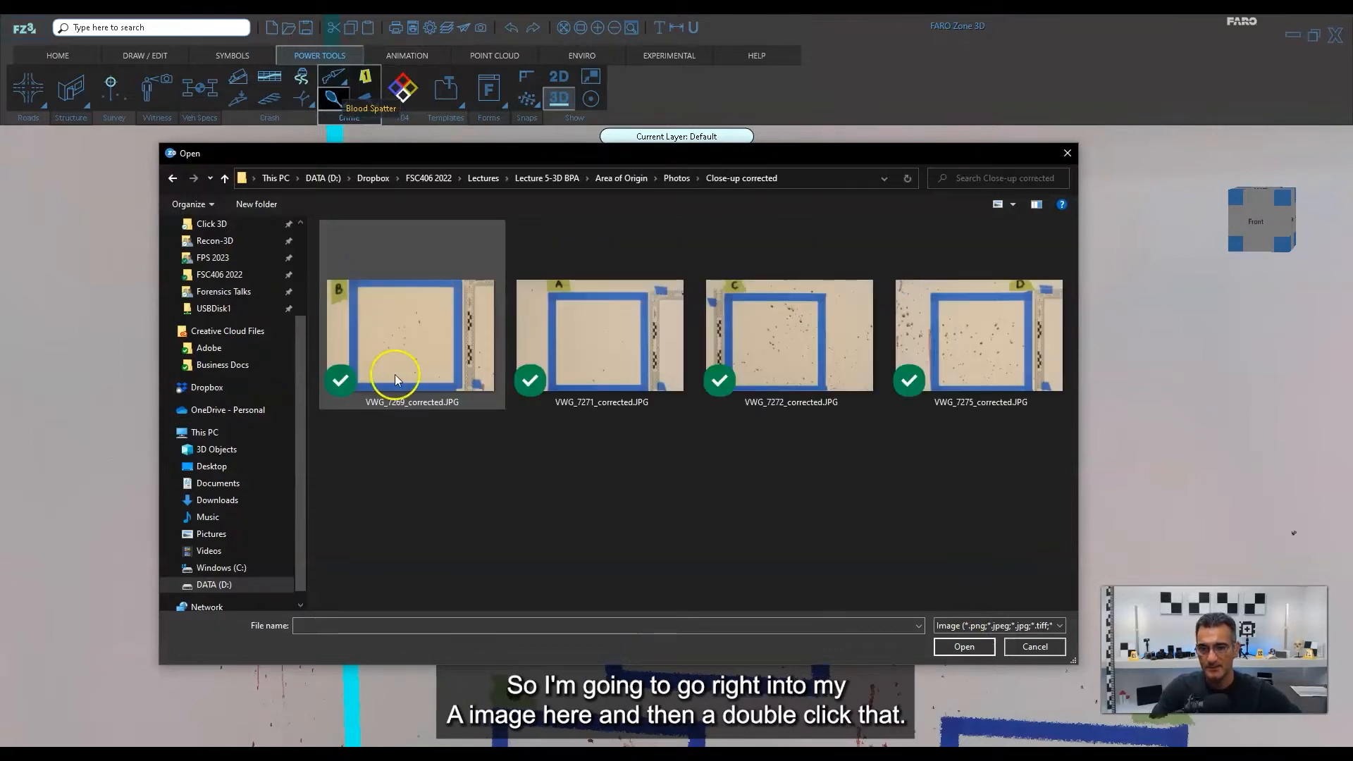
pyautogui.doubleClick(583, 333)
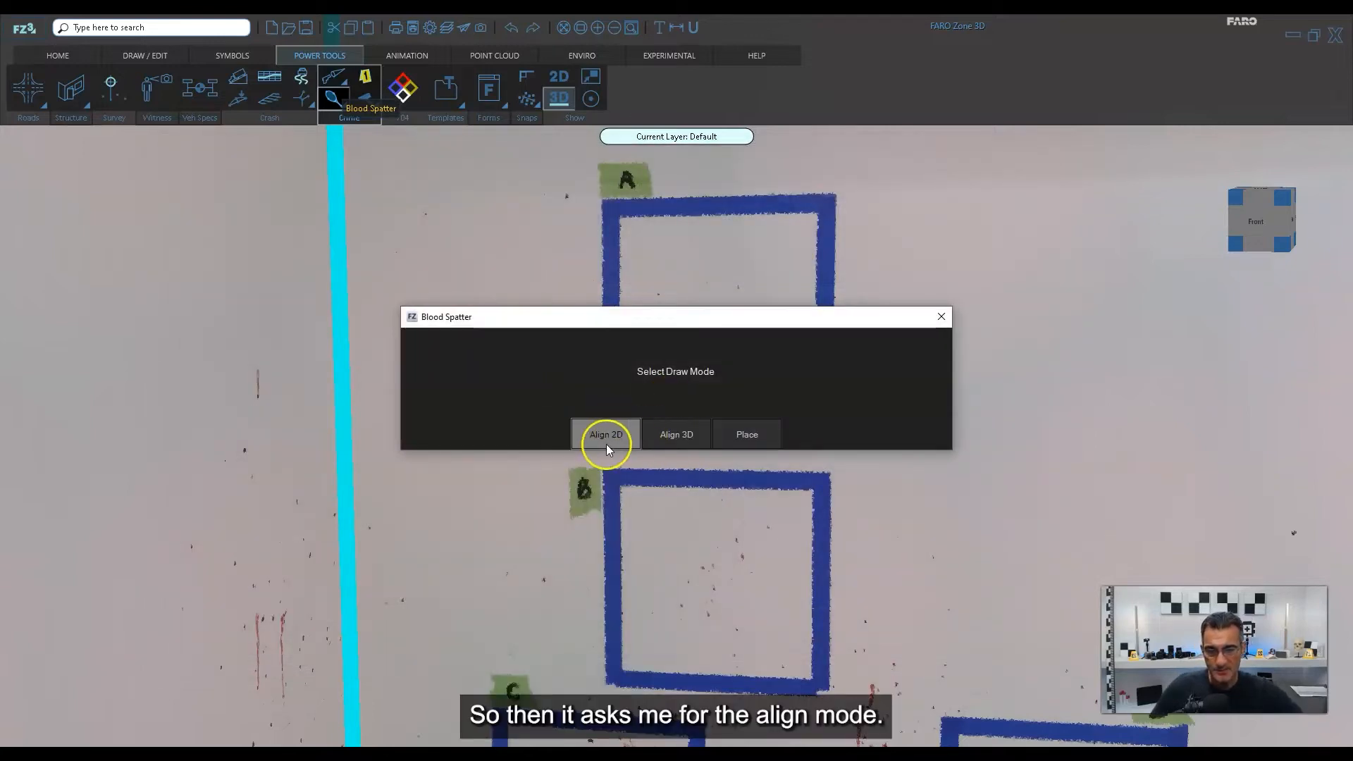
pyautogui.click(679, 442)
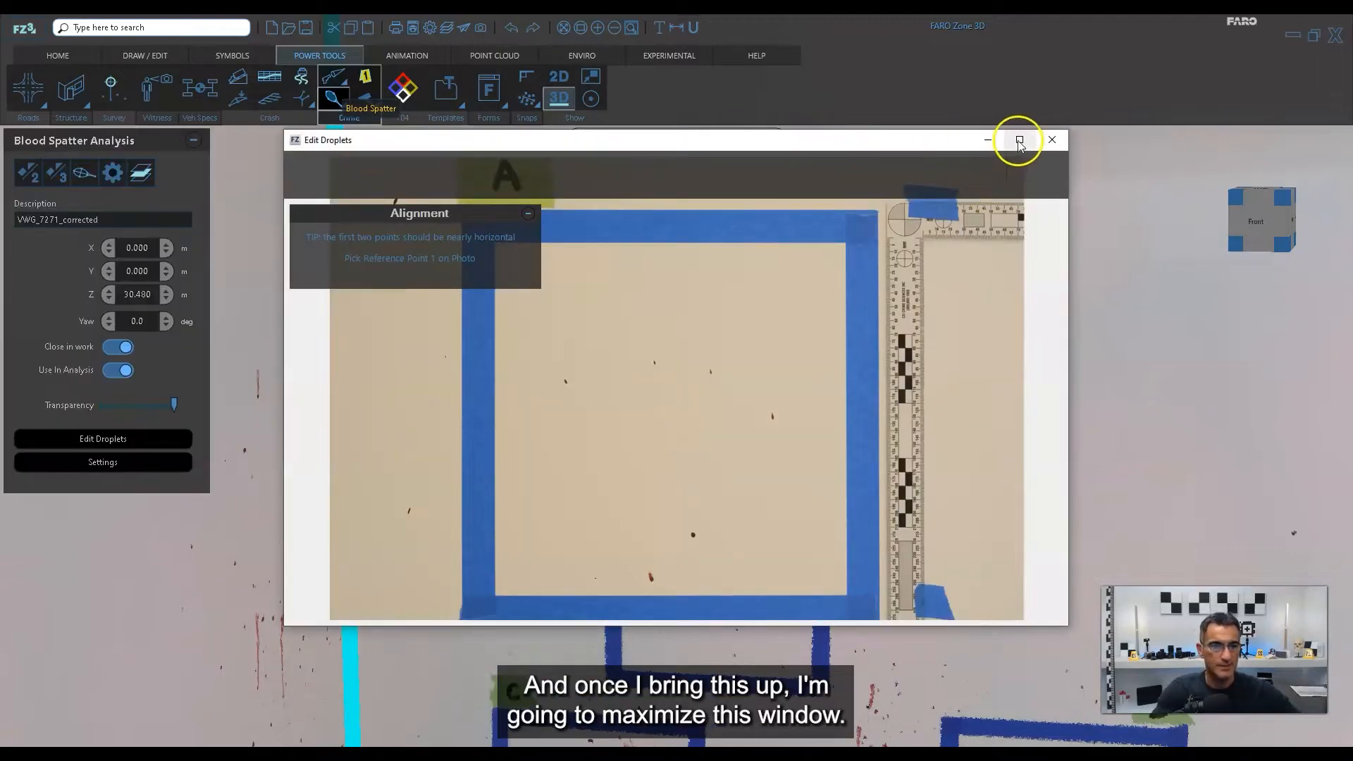
# On the maximized photo of square A, set reference points 1 and 2 at the tape's lower-right and lower-left inner corners.
pyautogui.click(1020, 141)
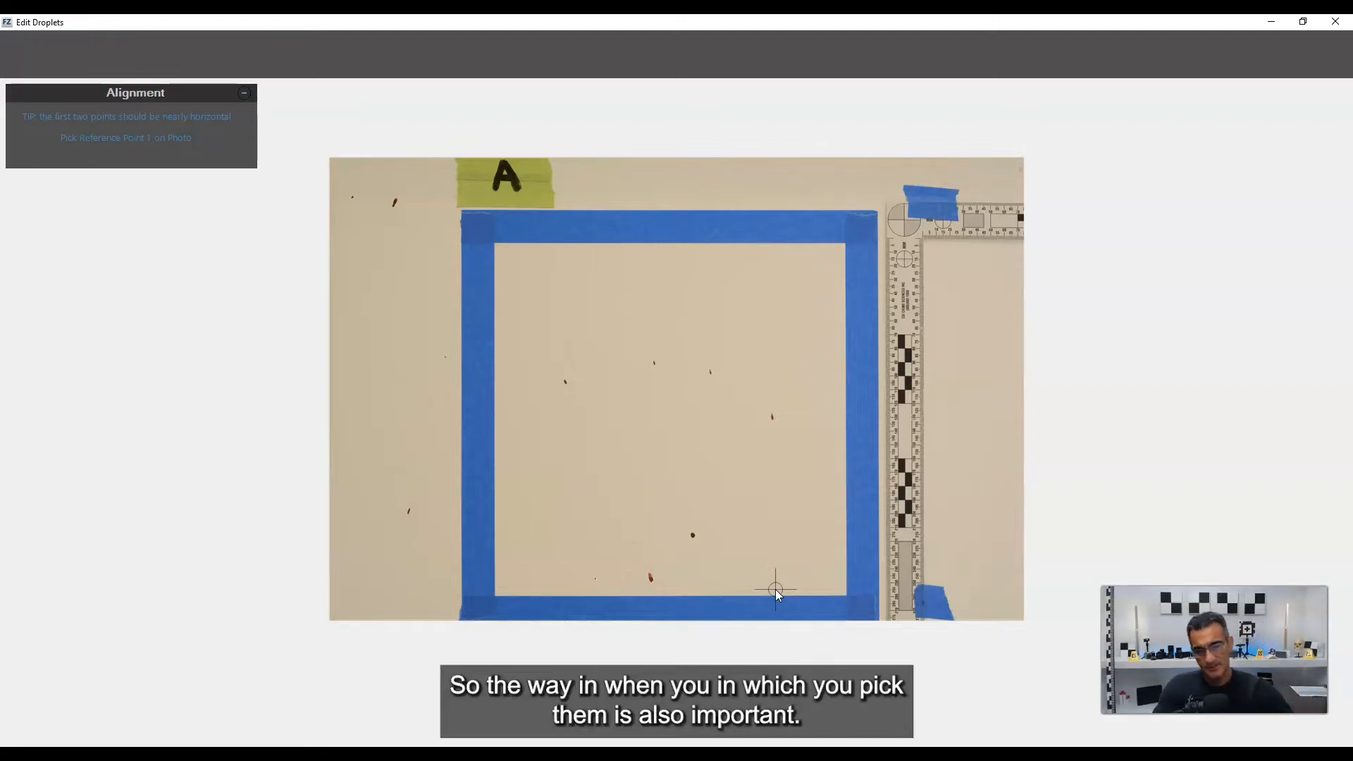
pyautogui.click(702, 573)
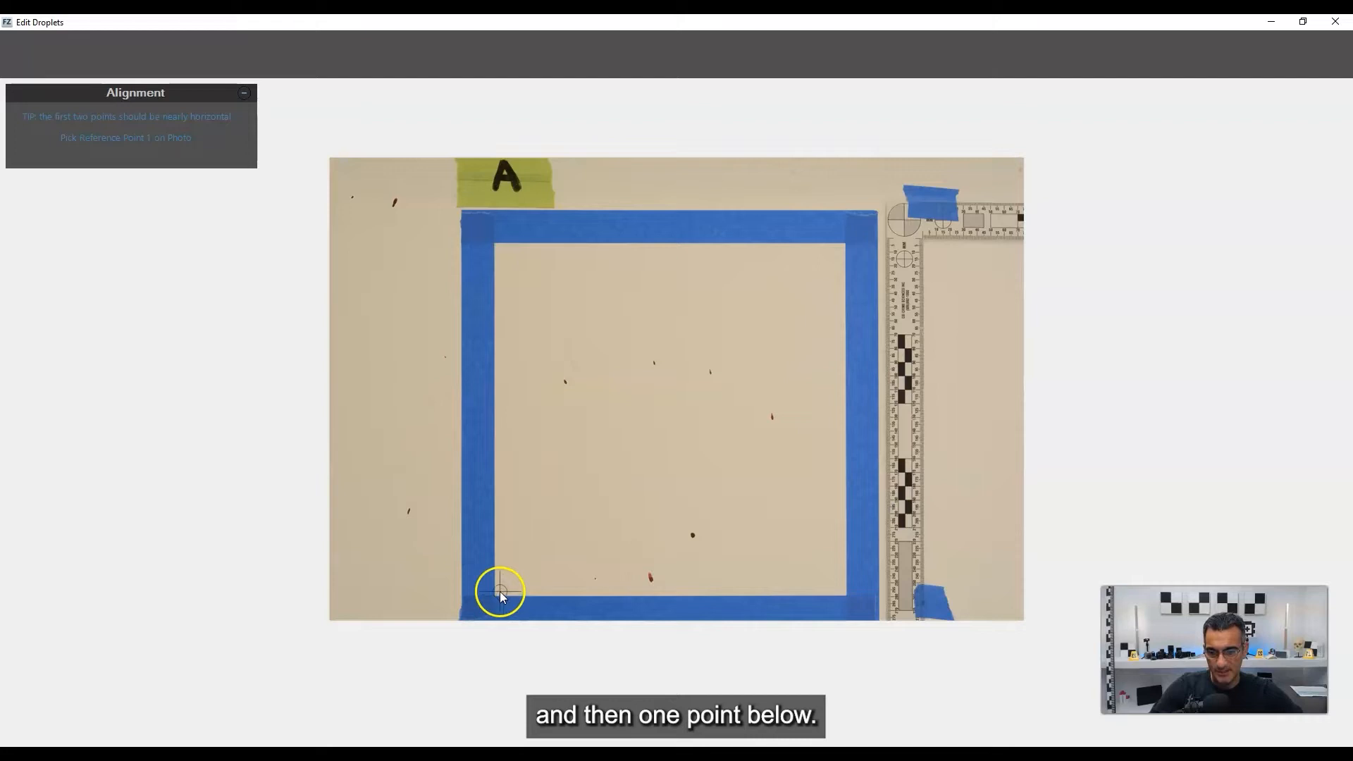
pyautogui.scroll(3, 906, 554)
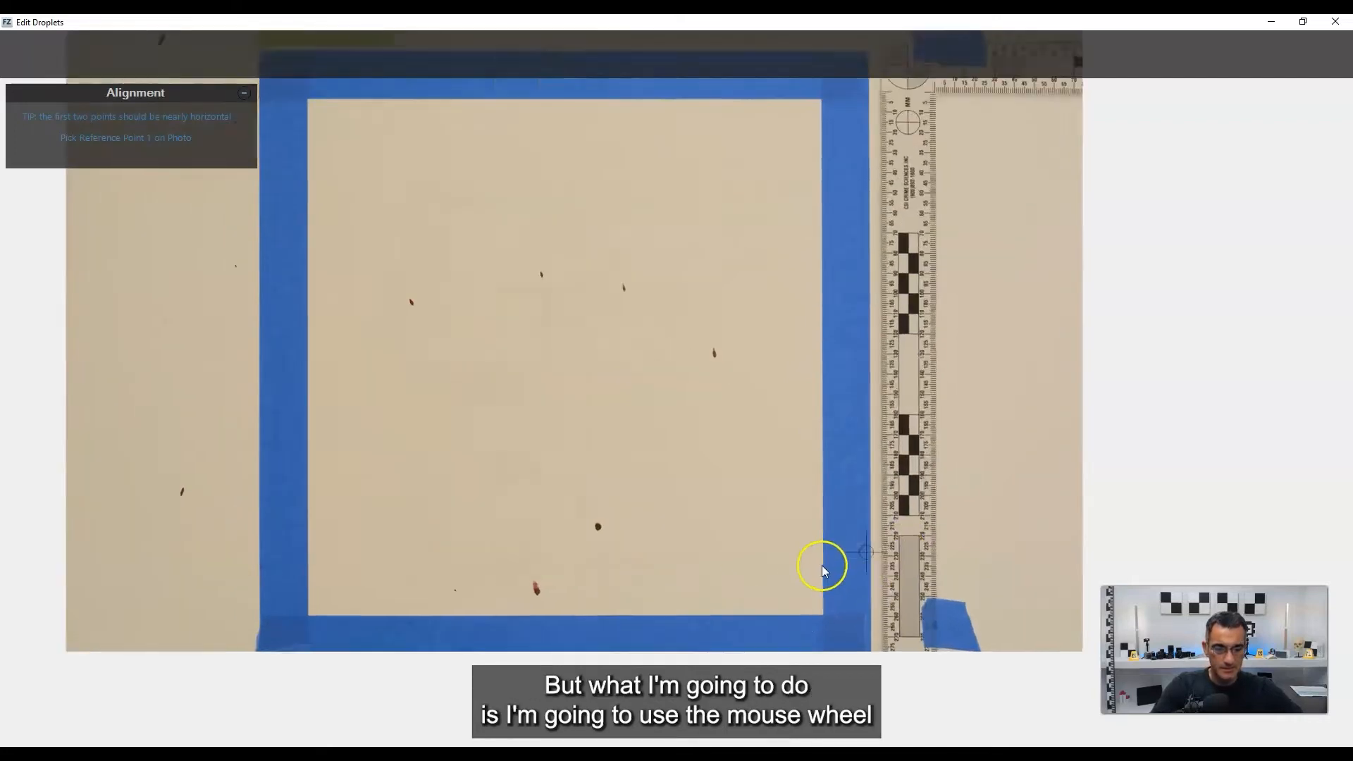
pyautogui.scroll(3, 797, 628)
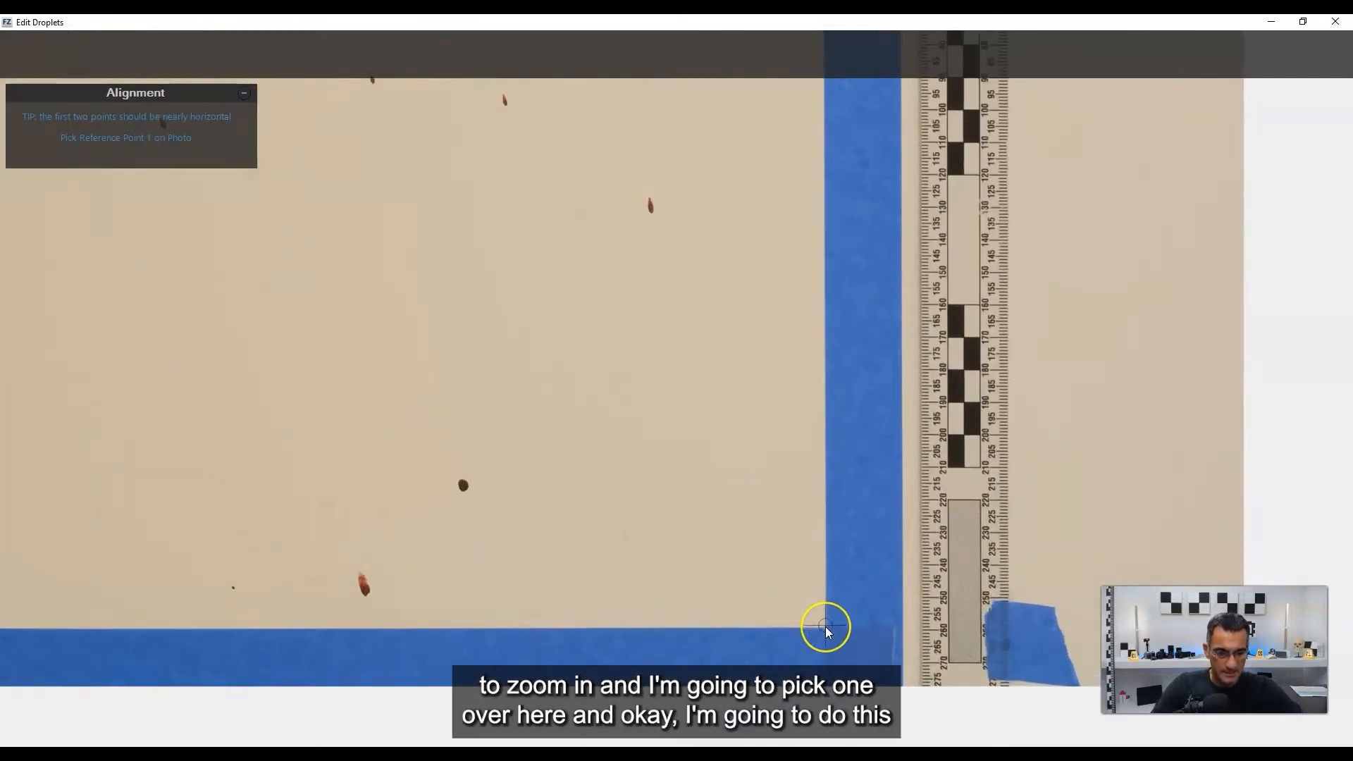
pyautogui.scroll(4, 826, 628)
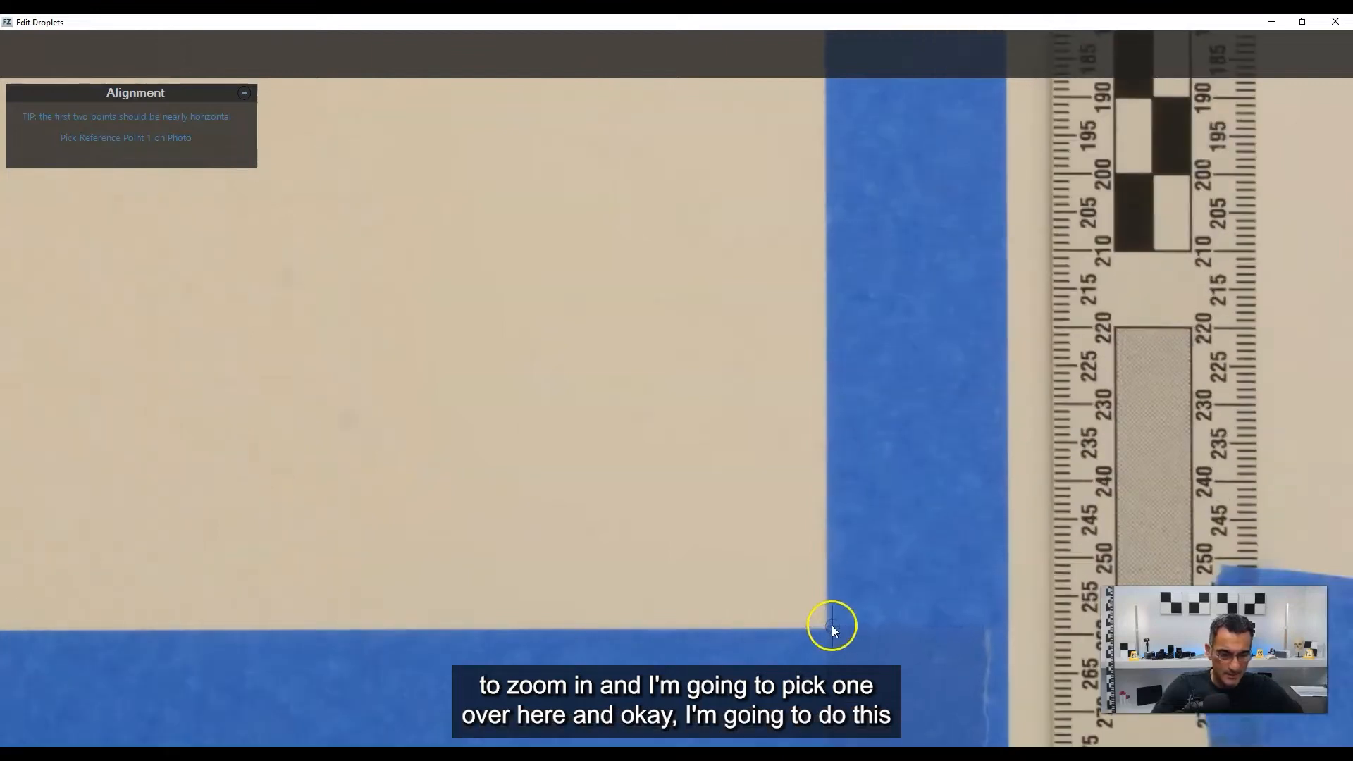
pyautogui.click(826, 628)
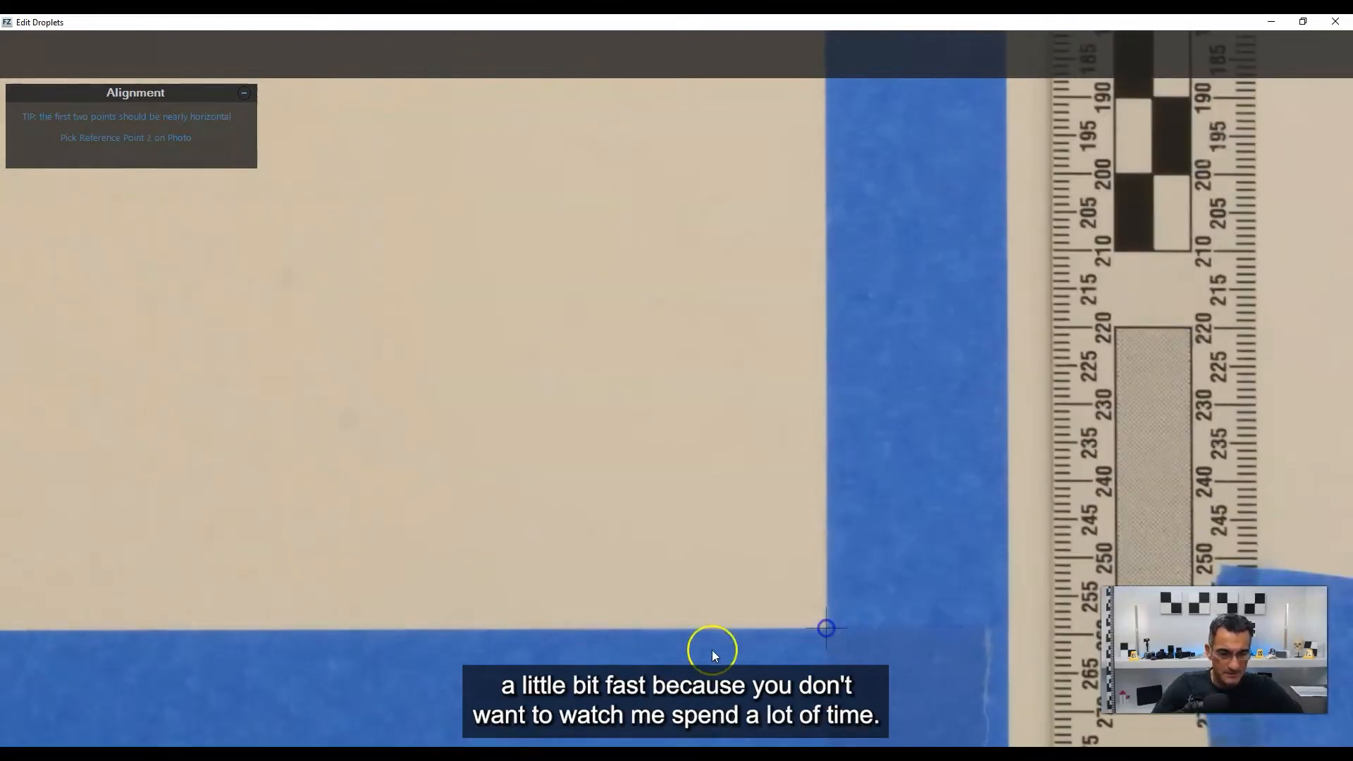
pyautogui.moveTo(556, 587); pyautogui.dragTo(953, 569, button='middle')
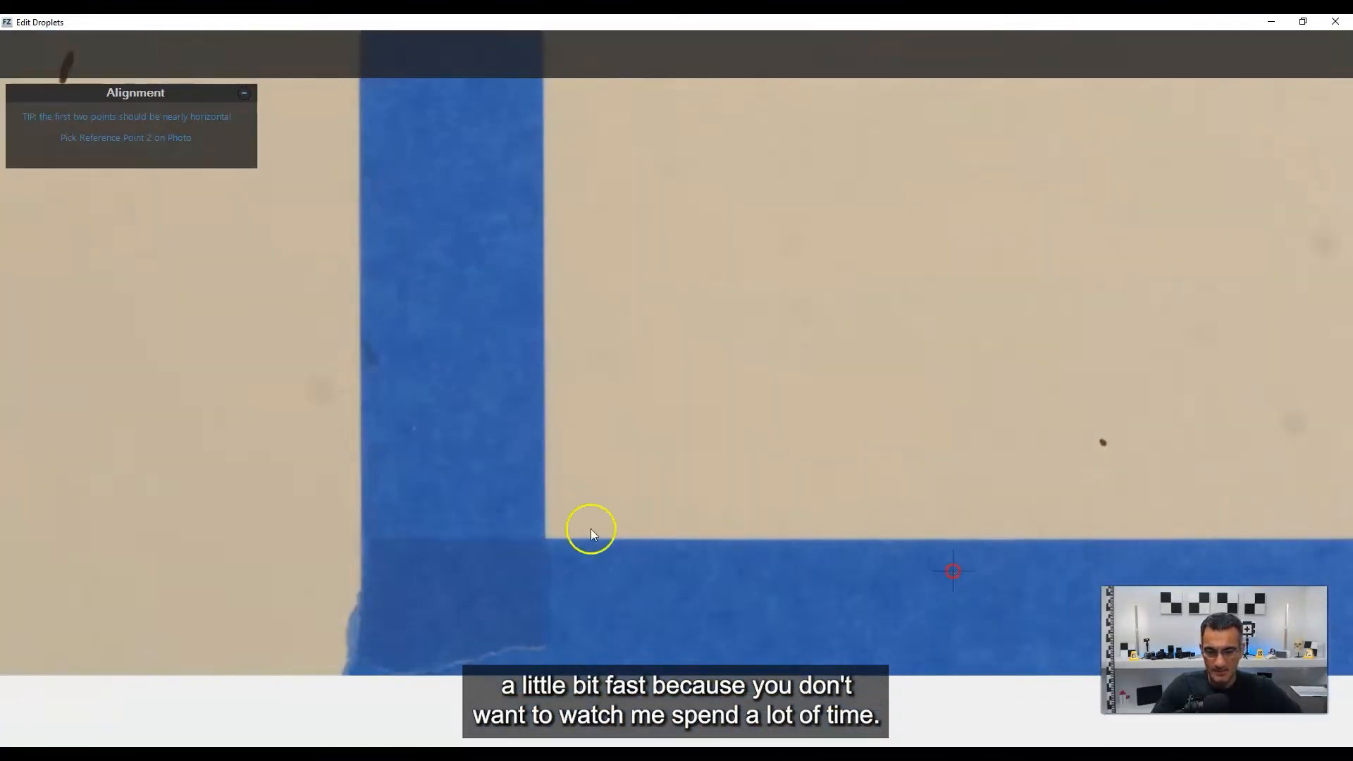
pyautogui.scroll(2, 463, 509)
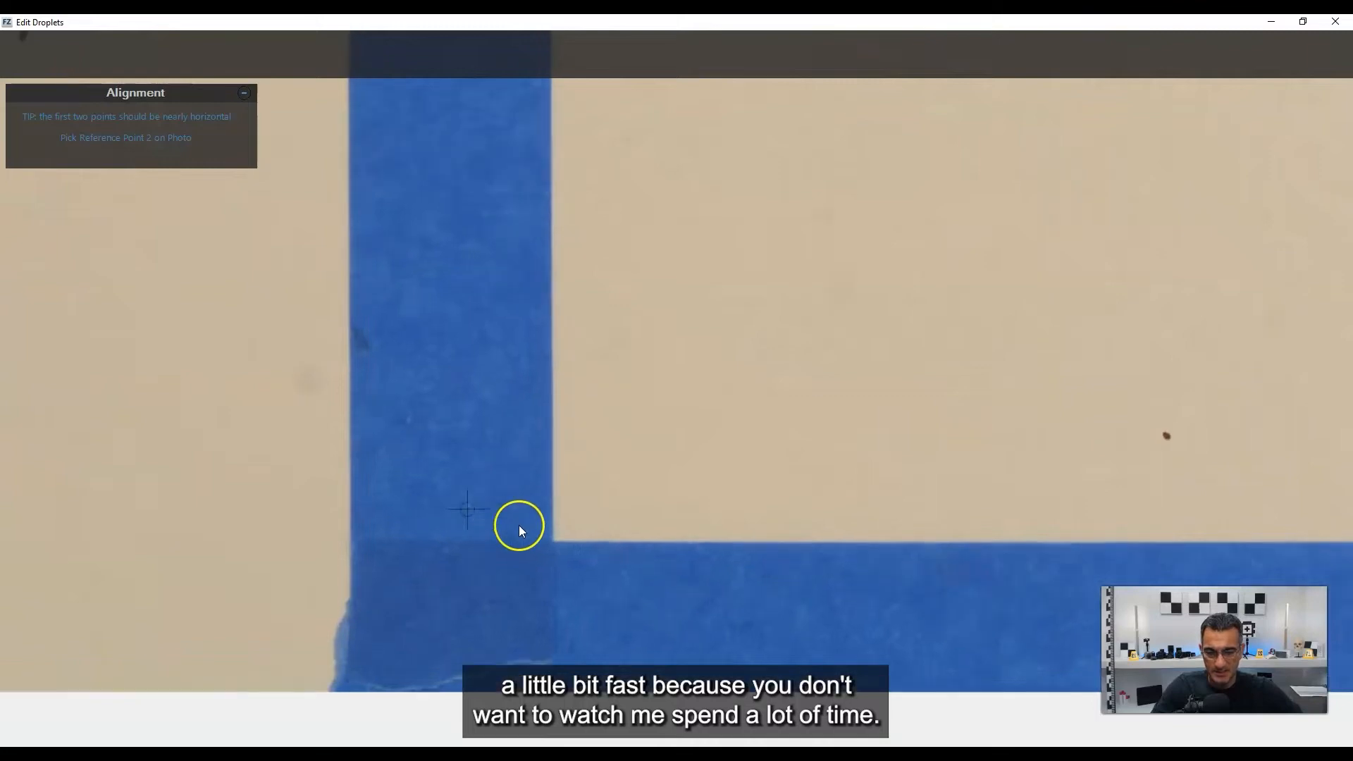
pyautogui.click(562, 545)
# Set the third reference point on the photo at the upper-left inner corner of square A's tape.
pyautogui.scroll(-1, 635, 345)
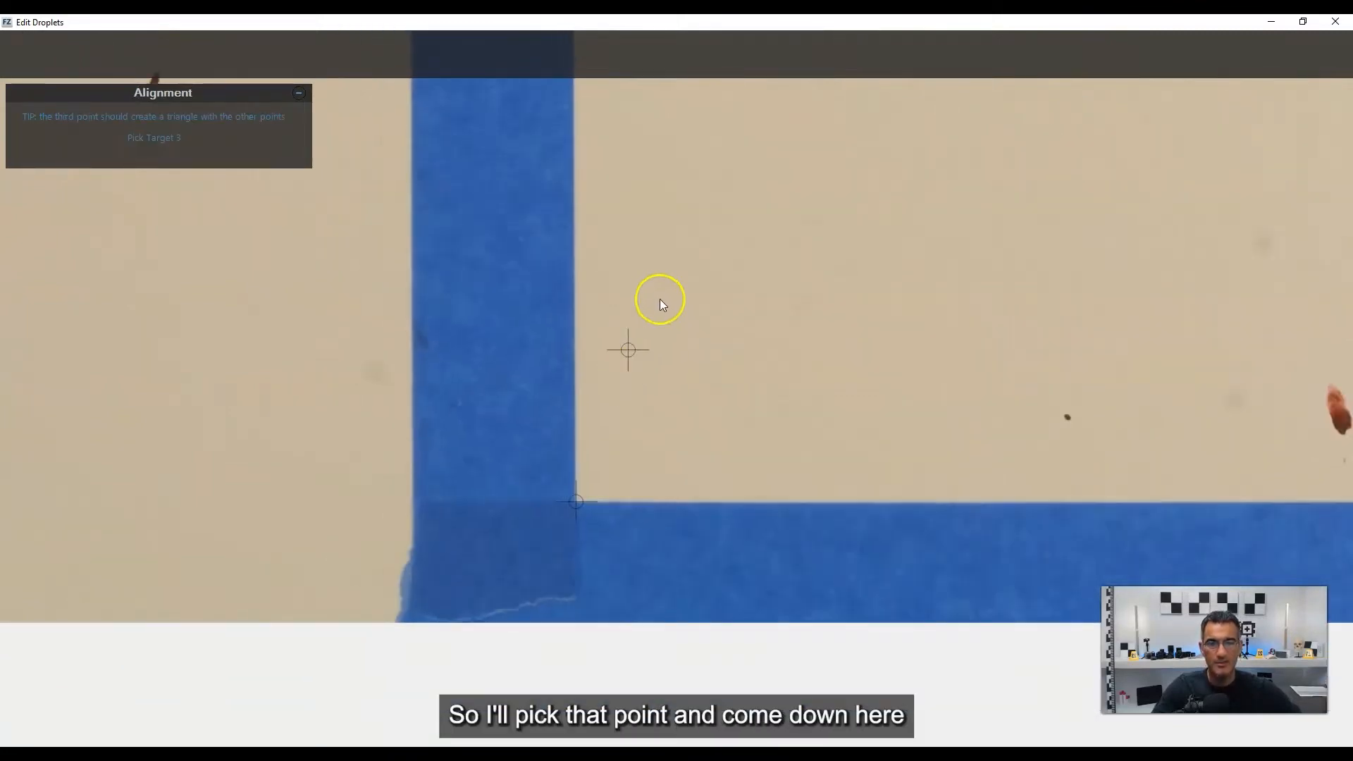
pyautogui.moveTo(659, 299)
pyautogui.mouseDown(button='middle')
pyautogui.moveTo(738, 500)
pyautogui.moveTo(727, 670)
pyautogui.mouseUp(button='middle')
pyautogui.moveTo(785, 363); pyautogui.dragTo(810, 580, button='middle')
pyautogui.moveTo(791, 311); pyautogui.dragTo(849, 529, button='middle')
pyautogui.moveTo(782, 317); pyautogui.dragTo(707, 643, button='middle')
pyautogui.moveTo(781, 263); pyautogui.dragTo(775, 355, button='middle')
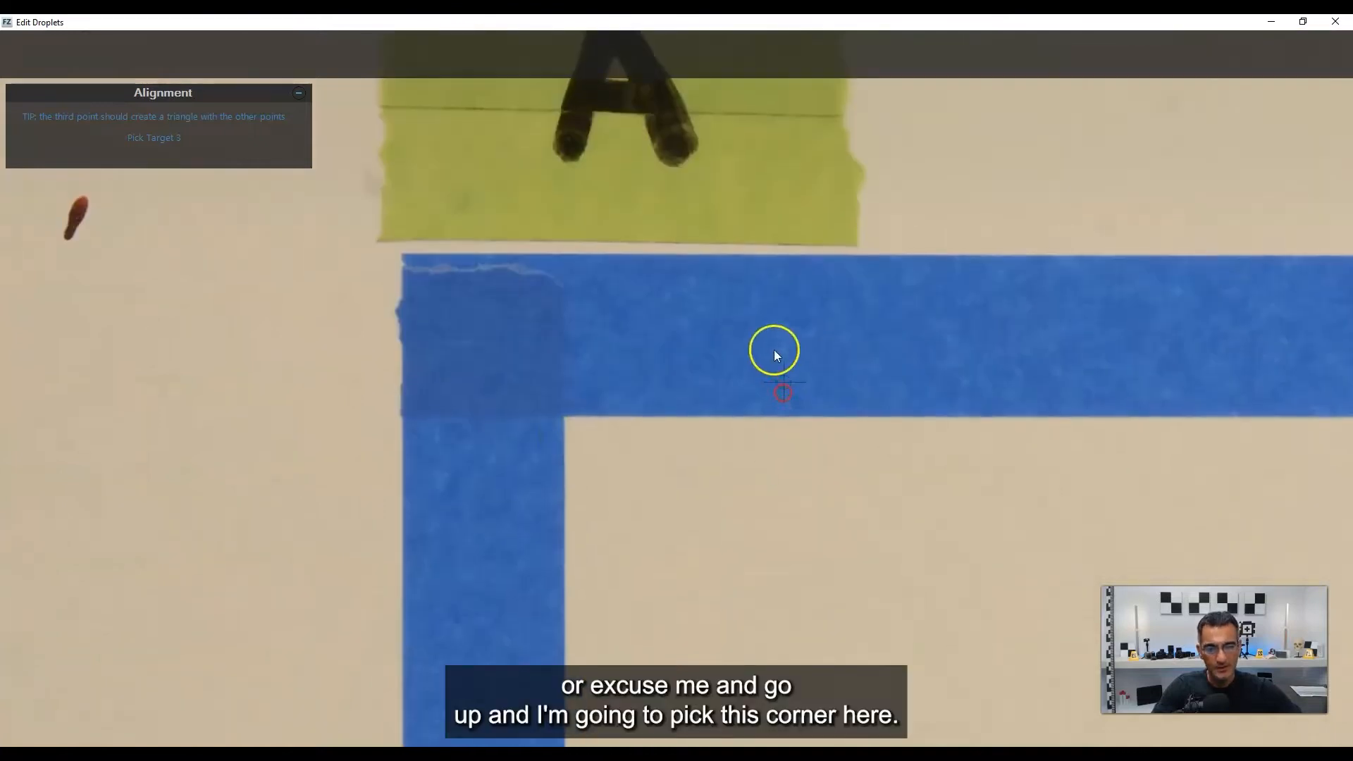
pyautogui.click(564, 416)
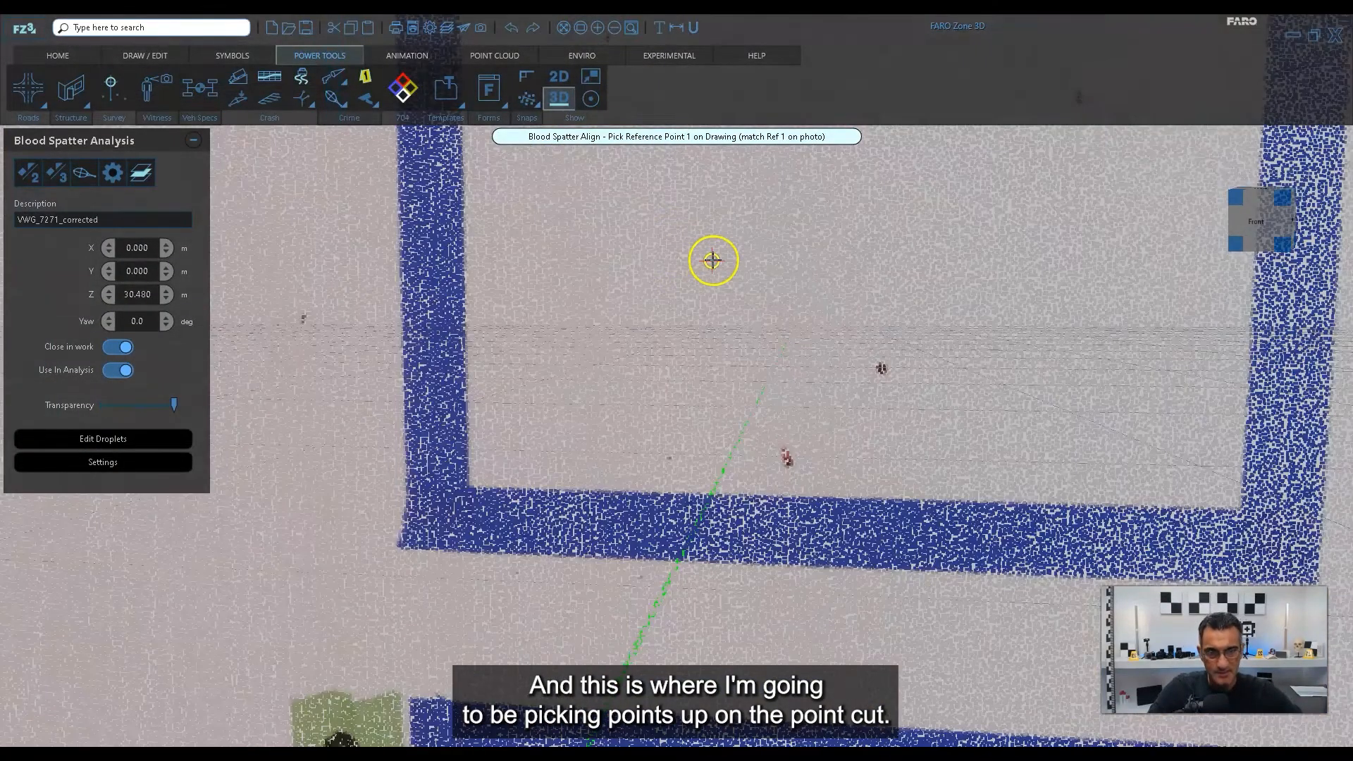
# Match the three reference points on the point cloud at square A's lower-right, lower-left and upper-left inner tape corners, in that order.
pyautogui.click(1240, 505)
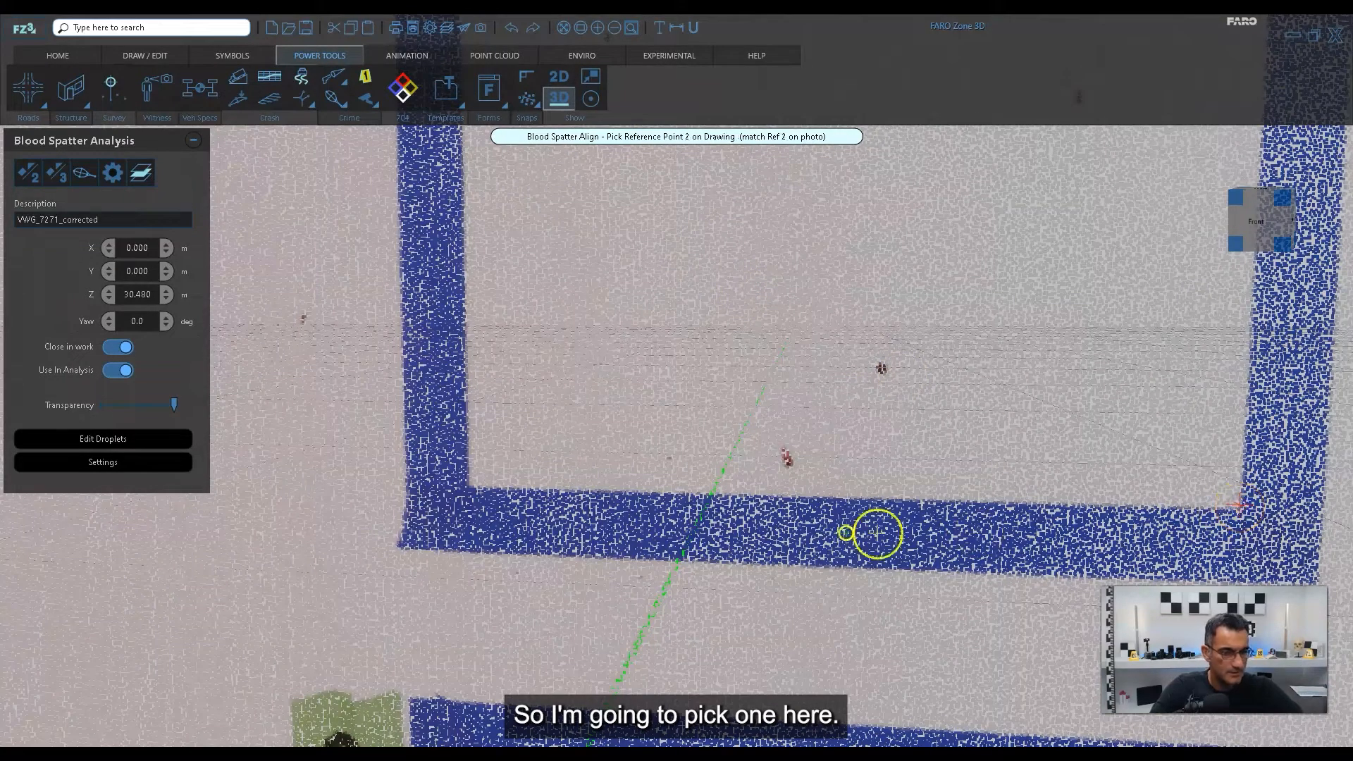
pyautogui.click(469, 484)
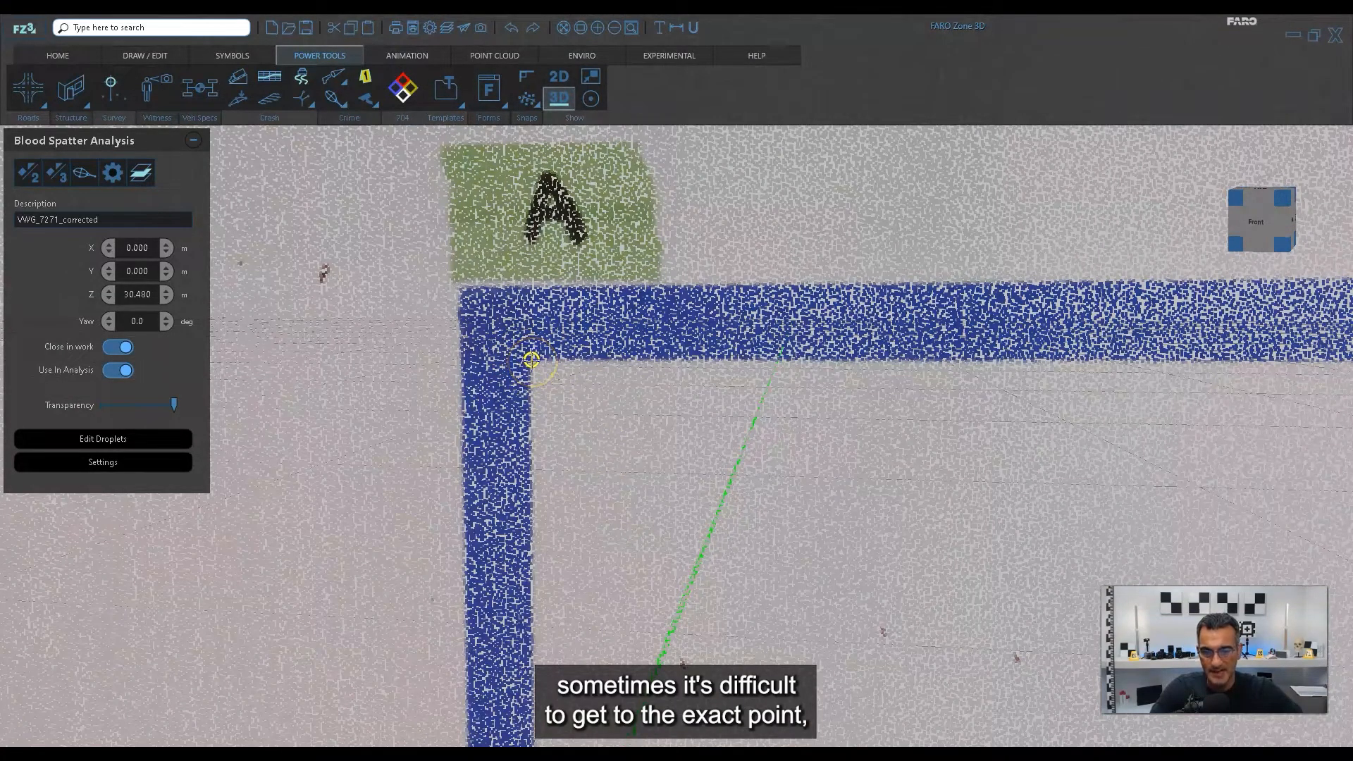
pyautogui.click(531, 360)
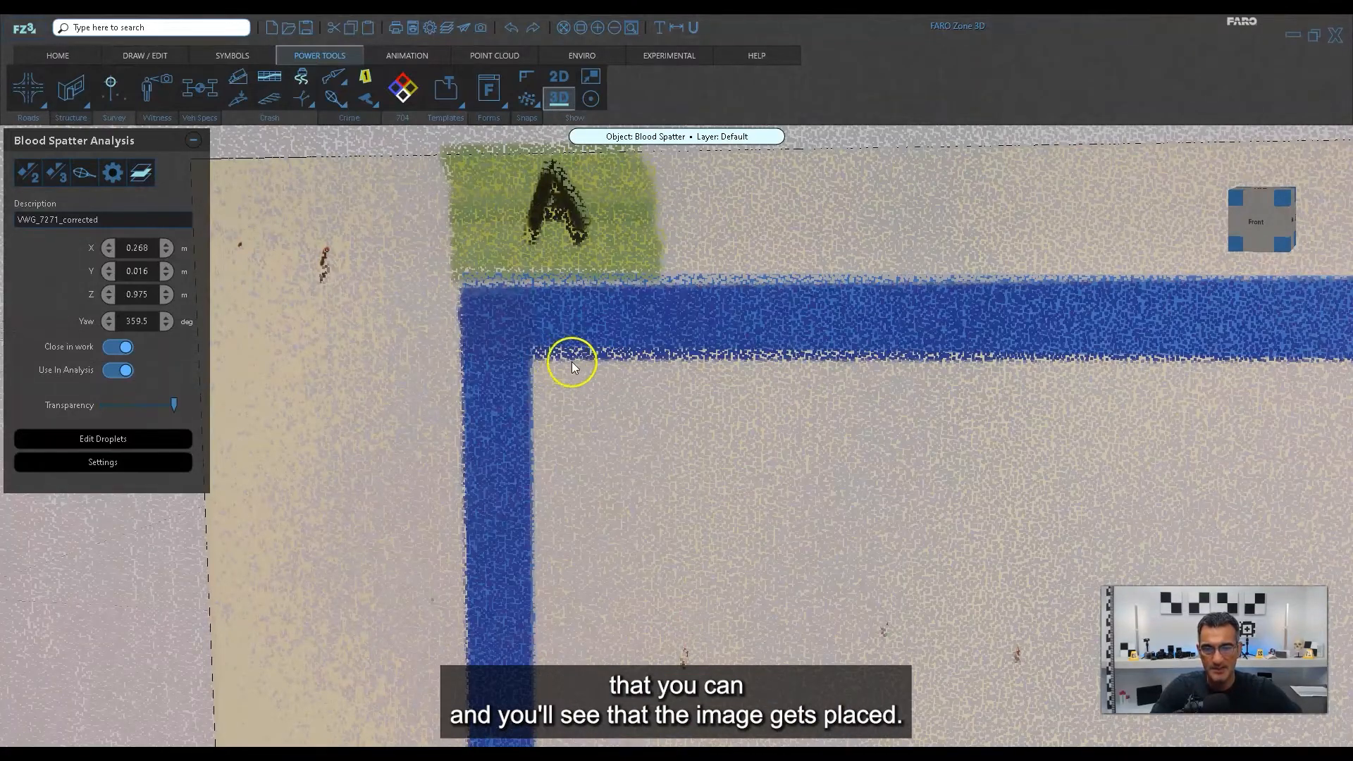
# Check how the placed photo lines up with square A's tape edges in the point cloud, overall and at the lower-left corner.
pyautogui.scroll(-5, 604, 369)
pyautogui.moveTo(712, 460); pyautogui.dragTo(697, 435, button='middle')
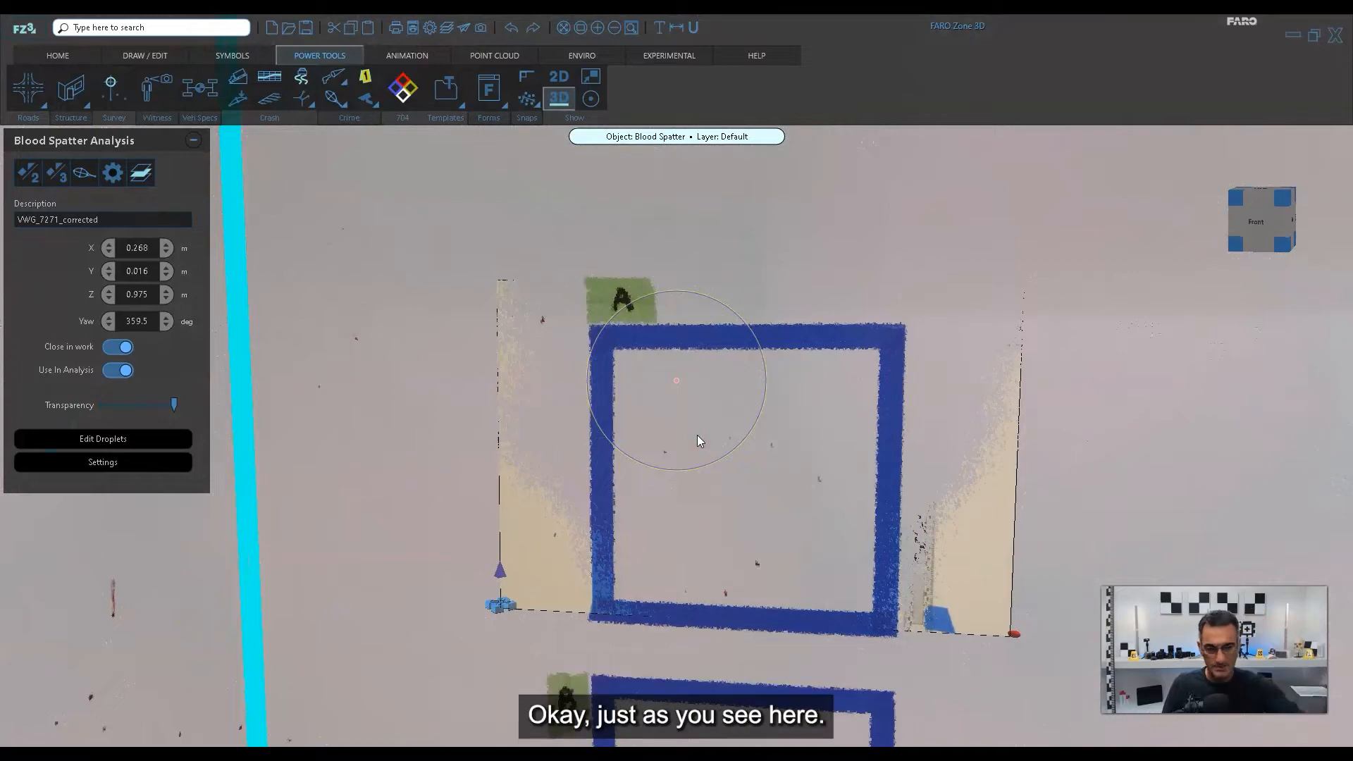
pyautogui.moveTo(1079, 479)
pyautogui.mouseDown()
pyautogui.moveTo(858, 504)
pyautogui.moveTo(1071, 485)
pyautogui.mouseUp()
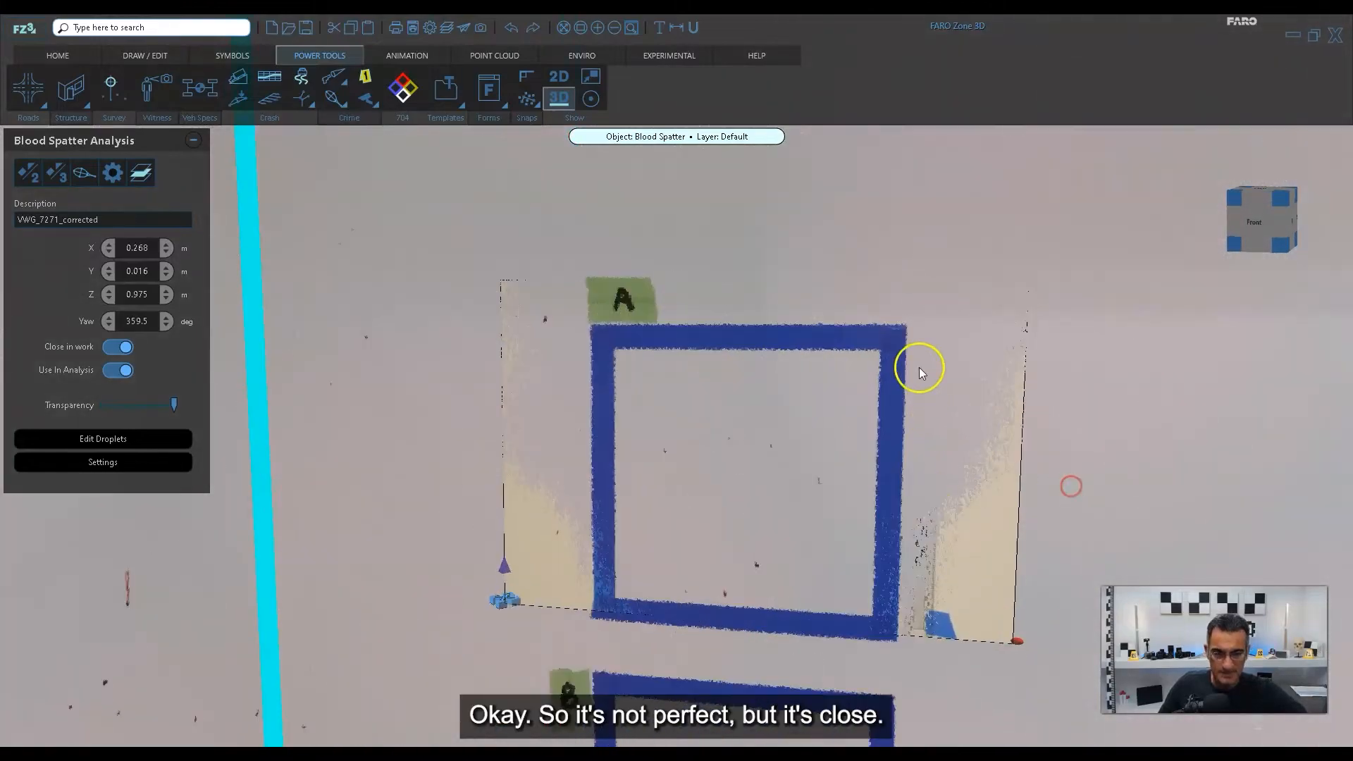
pyautogui.scroll(3, 916, 360)
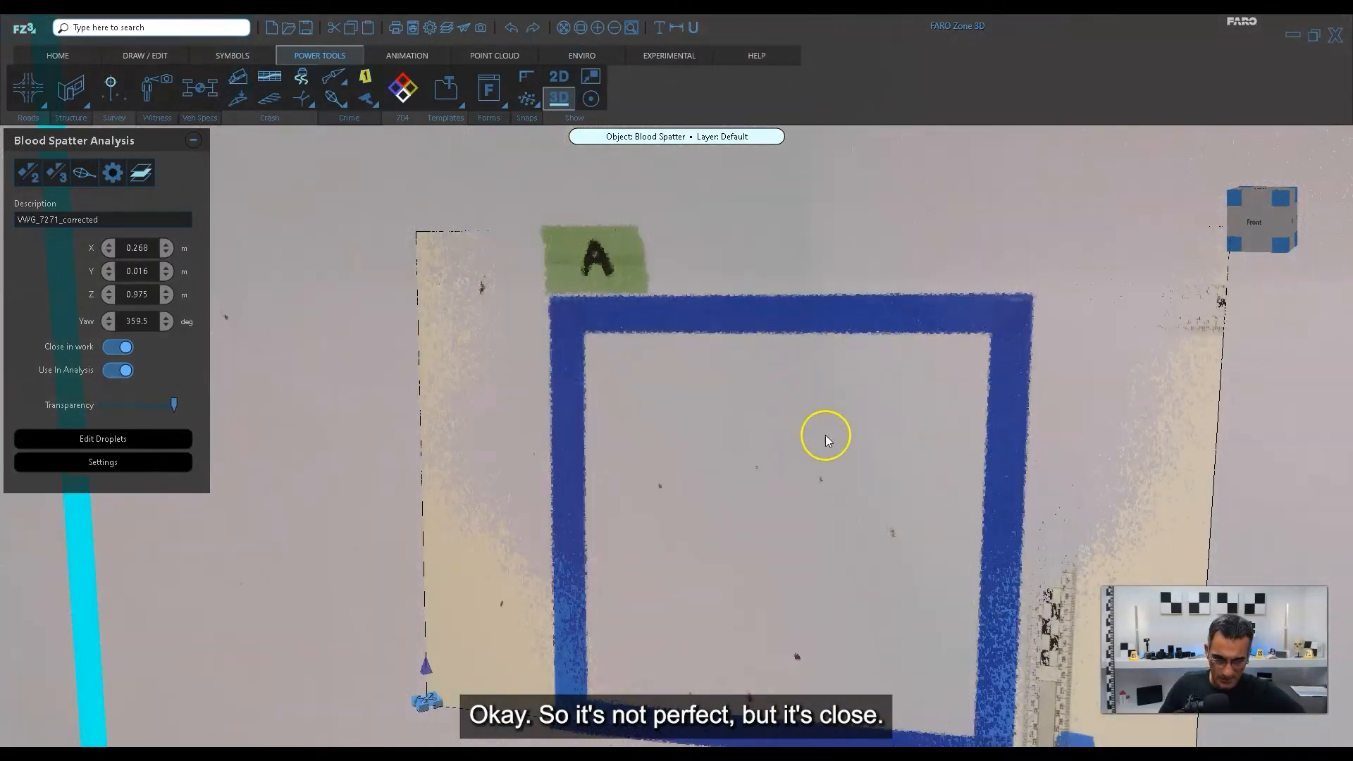
pyautogui.moveTo(825, 435); pyautogui.dragTo(794, 369)
pyautogui.moveTo(811, 495); pyautogui.dragTo(758, 387)
pyautogui.scroll(3, 571, 580)
pyautogui.moveTo(590, 568); pyautogui.dragTo(637, 480)
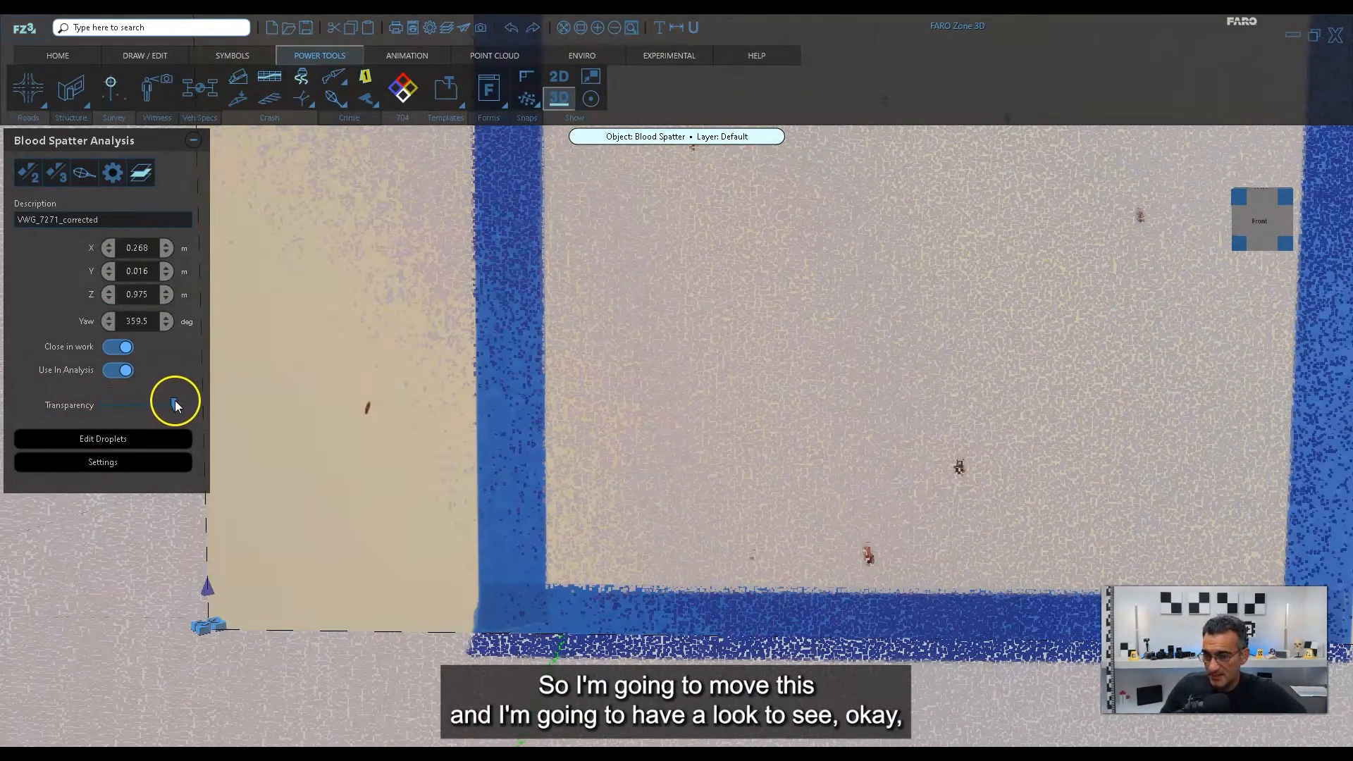
# Compare the bloodstains in the photo with those in the point cloud, varying the photo's transparency.
pyautogui.moveTo(174, 403)
pyautogui.mouseDown()
pyautogui.moveTo(130, 421)
pyautogui.moveTo(176, 419)
pyautogui.moveTo(113, 407)
pyautogui.moveTo(176, 405)
pyautogui.mouseUp()
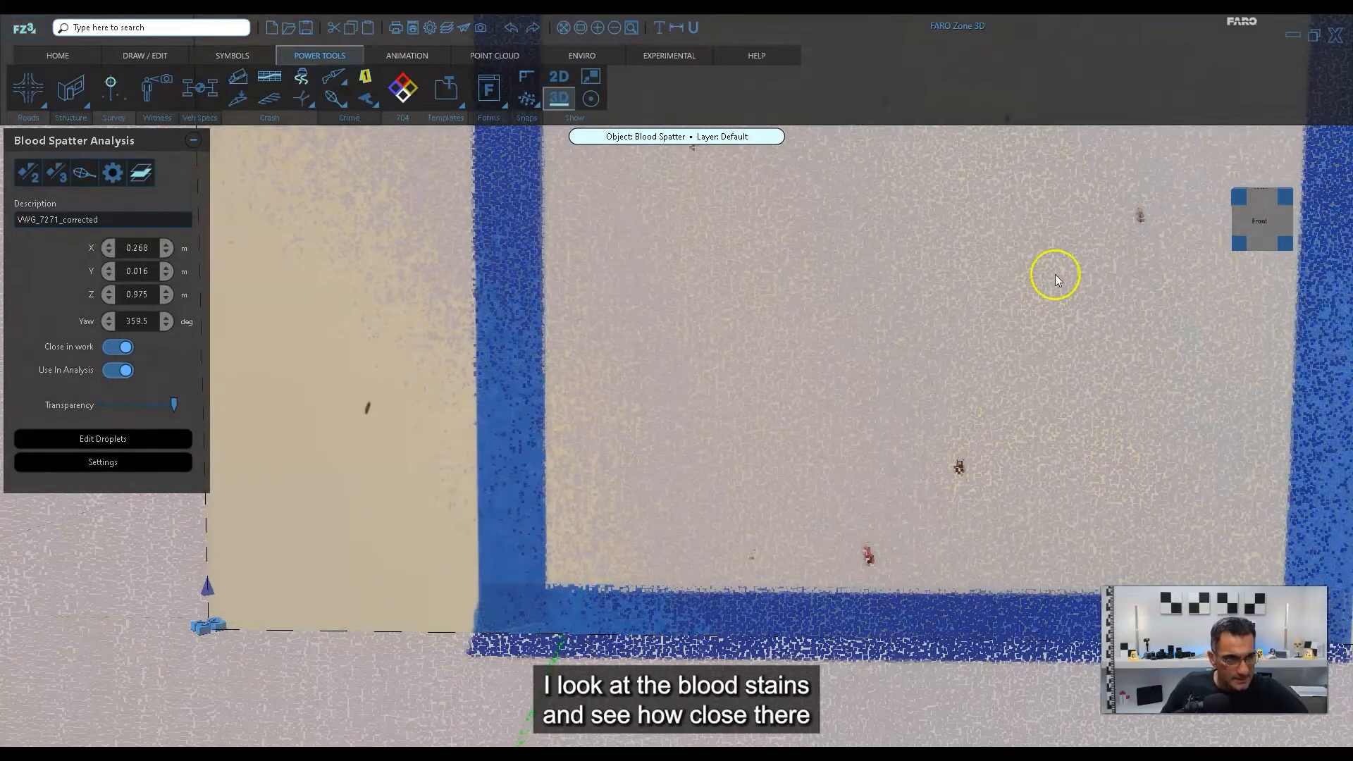
pyautogui.moveTo(1075, 273); pyautogui.dragTo(998, 360)
pyautogui.scroll(-3, 802, 331)
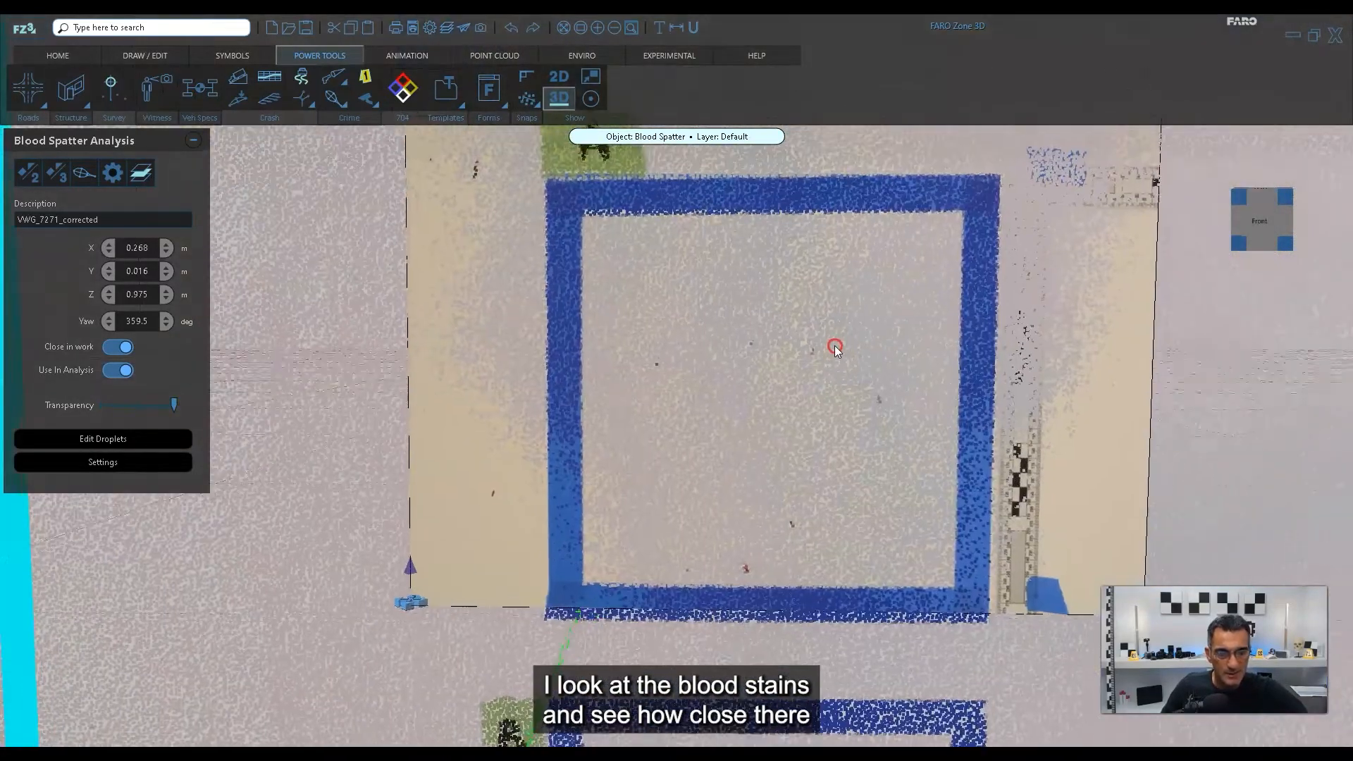
pyautogui.scroll(3, 834, 348)
pyautogui.scroll(-3, 839, 357)
pyautogui.moveTo(839, 357); pyautogui.dragTo(815, 380)
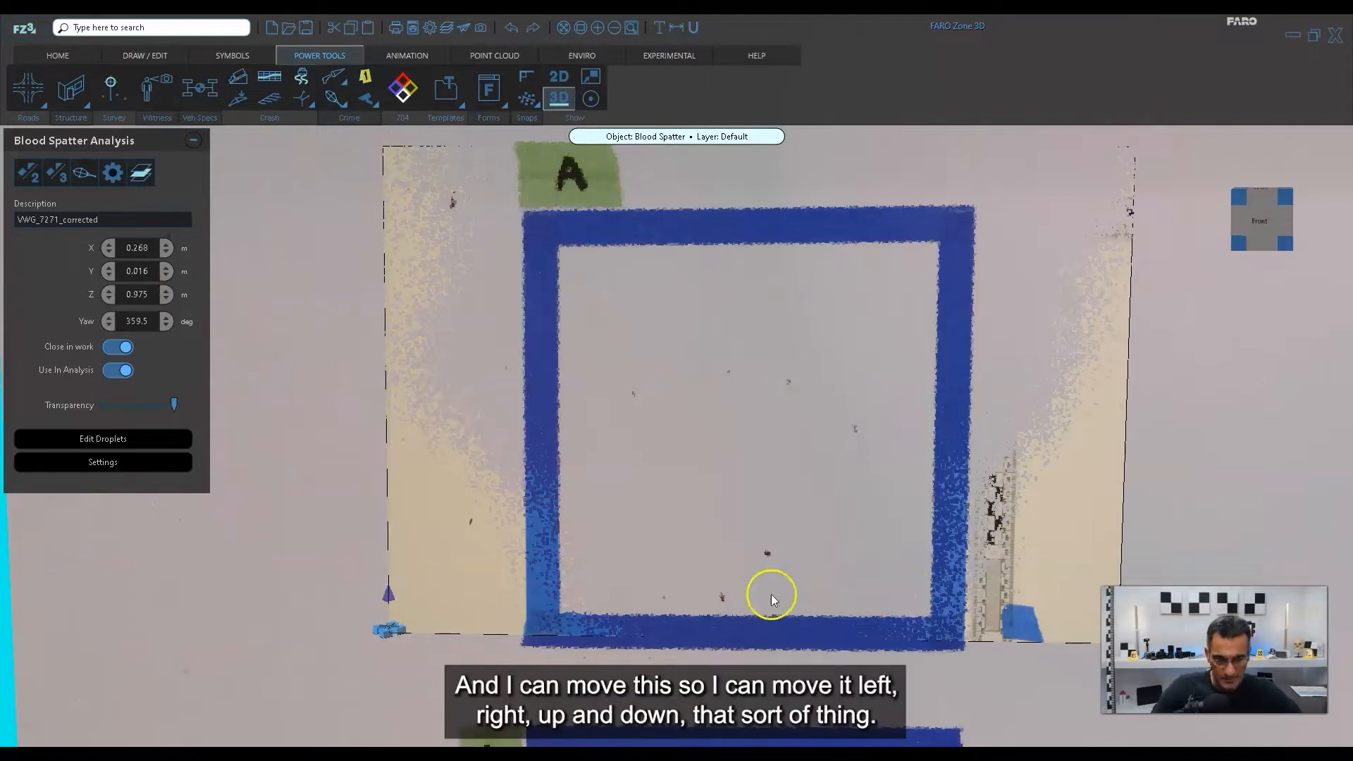
# Open the placed photo's detailed position, rotation and size settings and recheck the stain alignment inside square A.
pyautogui.click(127, 463)
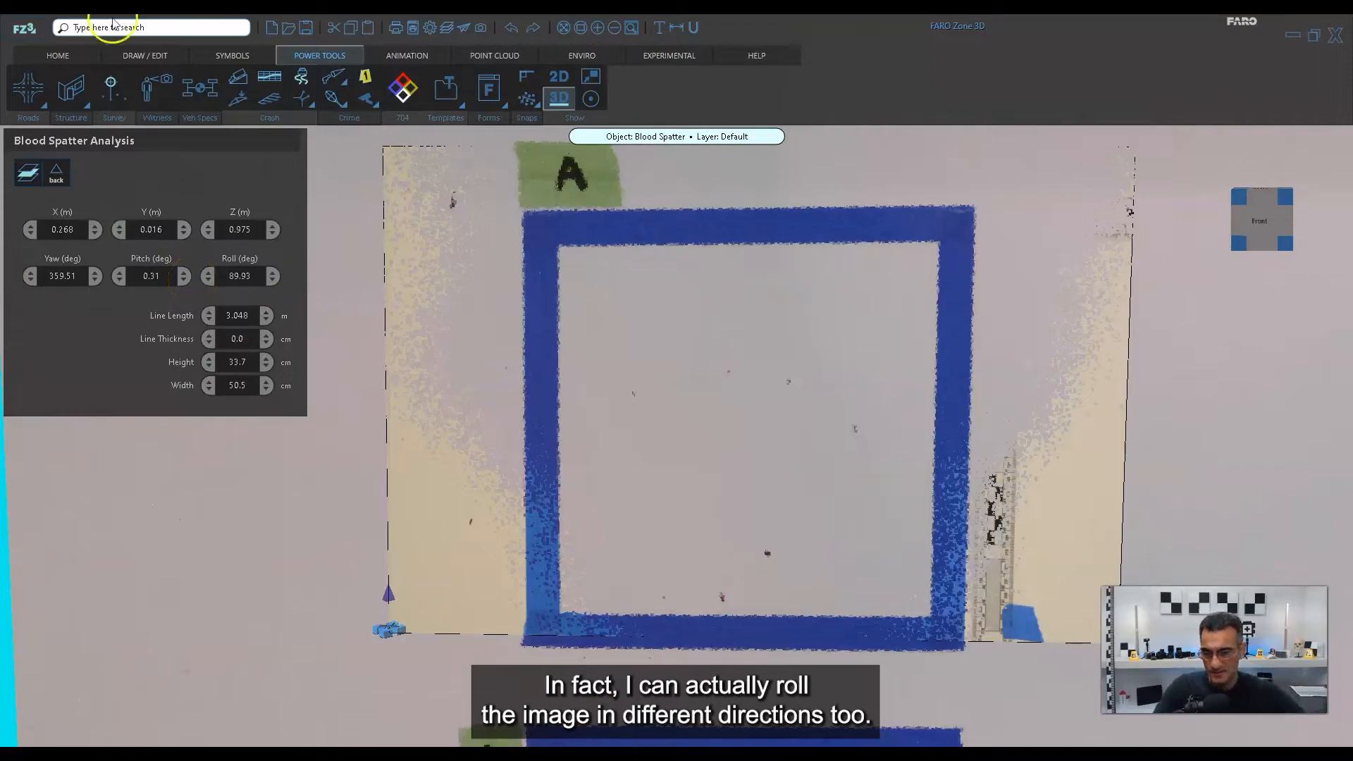
pyautogui.scroll(3, 734, 490)
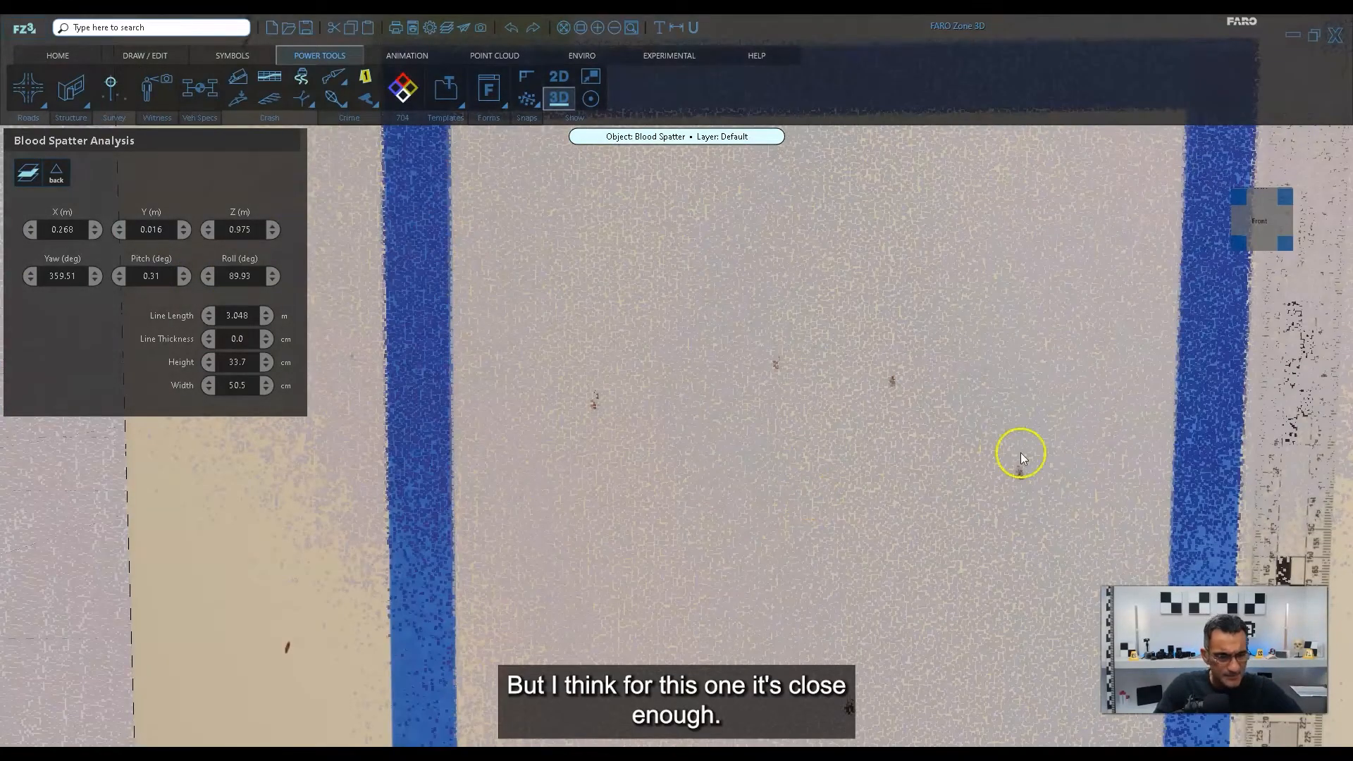
pyautogui.moveTo(1020, 452); pyautogui.dragTo(731, 645, button='middle')
pyautogui.scroll(-5, 888, 280)
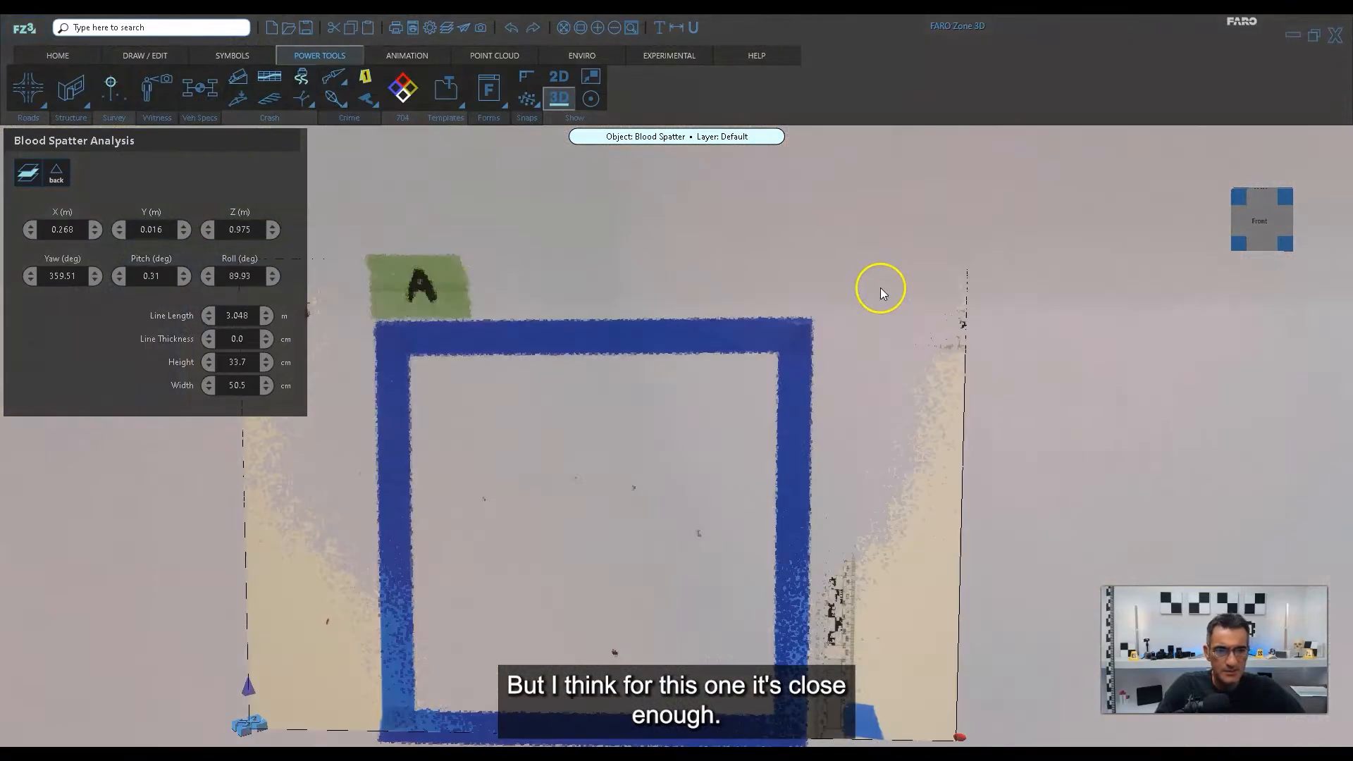
pyautogui.moveTo(679, 468); pyautogui.dragTo(731, 409, button='middle')
pyautogui.scroll(2, 729, 405)
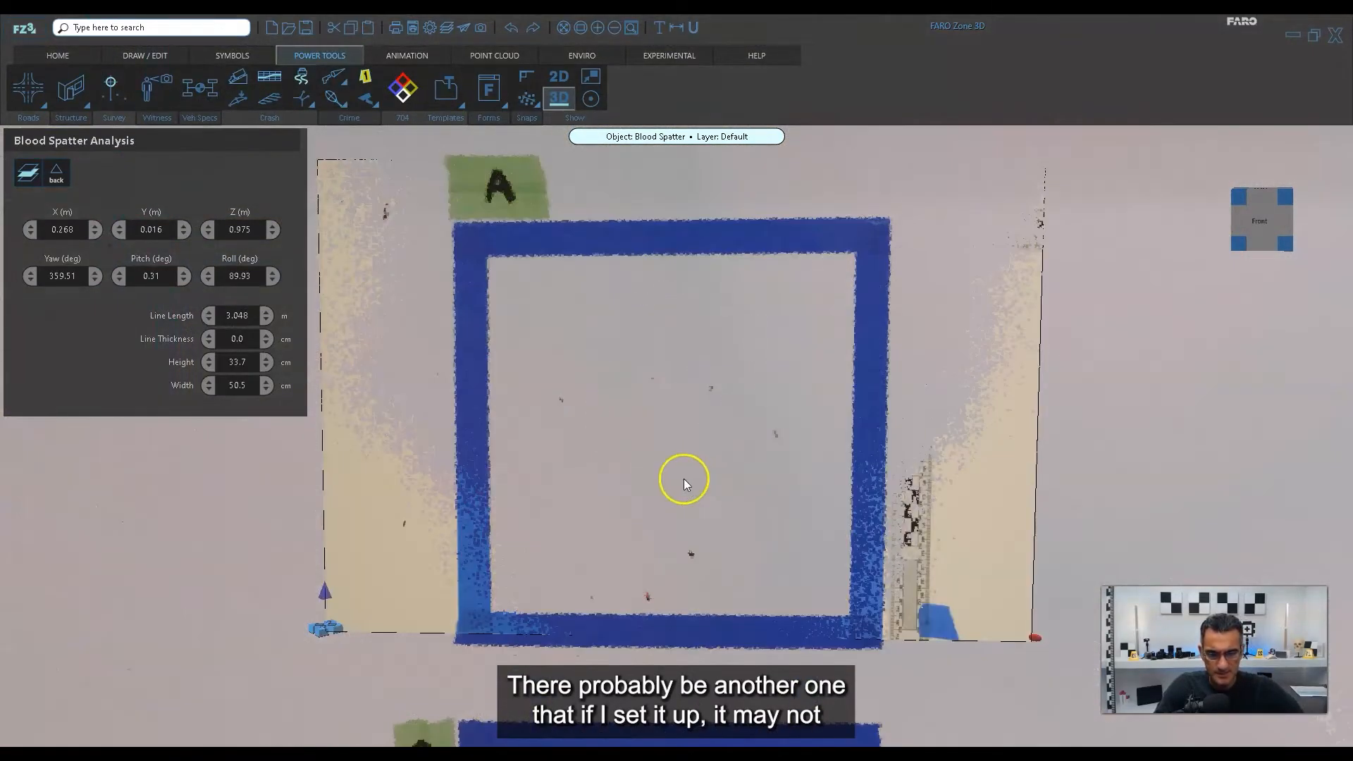
pyautogui.moveTo(718, 492); pyautogui.dragTo(779, 543)
pyautogui.moveTo(578, 501); pyautogui.dragTo(599, 482, button='middle')
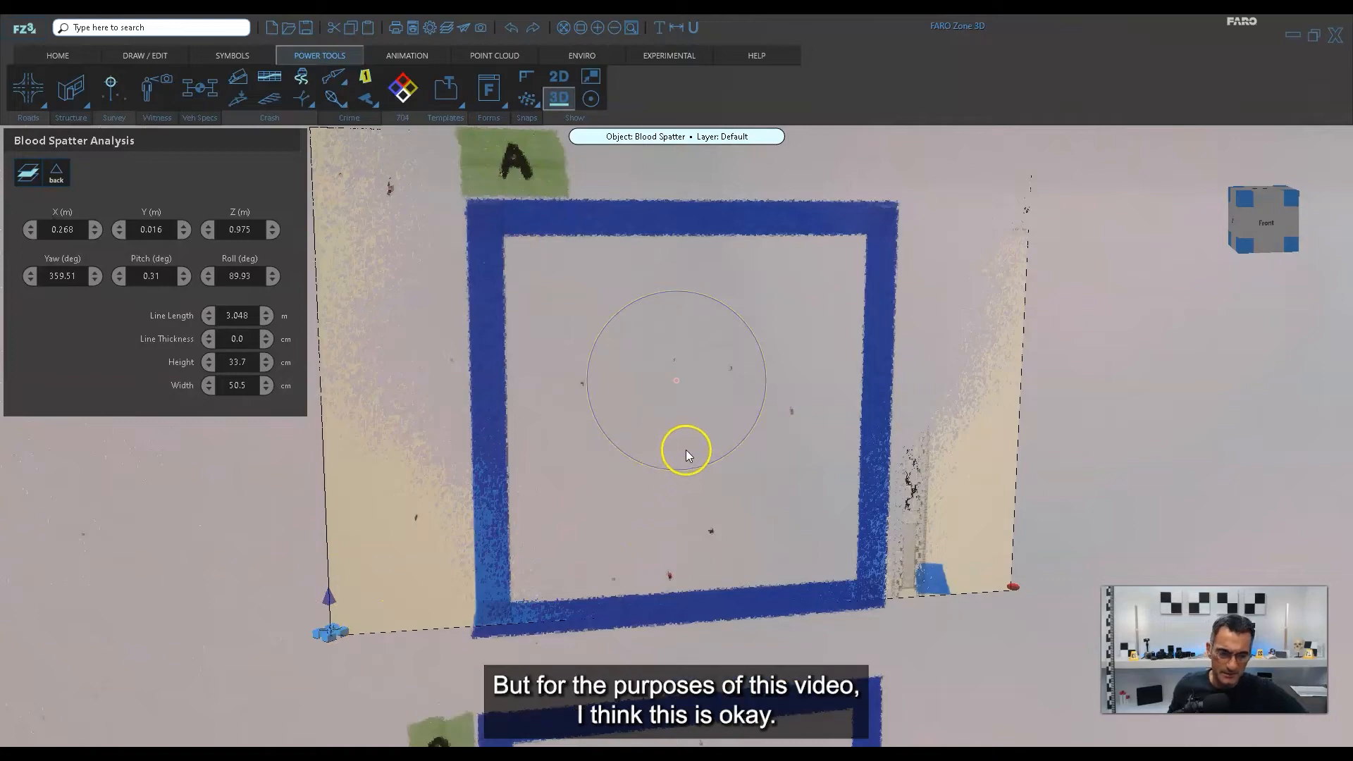
# Add a free blood spatter analysis for square B using the photo VWG_7269_corrected.JPG, with Align 3D as the draw mode.
pyautogui.scroll(-6, 686, 451)
pyautogui.scroll(2, 659, 564)
pyautogui.moveTo(664, 578); pyautogui.dragTo(719, 434, button='middle')
pyautogui.scroll(2, 694, 483)
pyautogui.scroll(4, 720, 436)
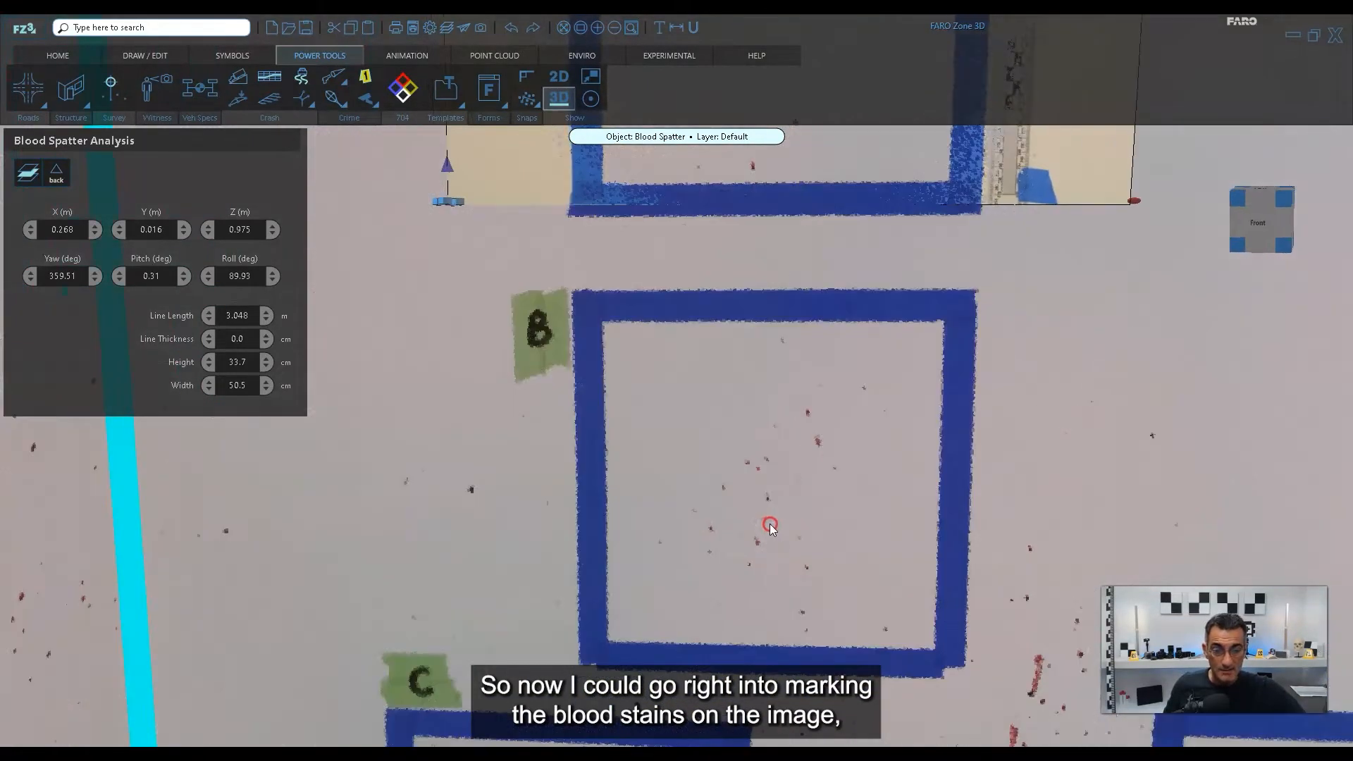
pyautogui.moveTo(813, 432); pyautogui.dragTo(778, 450, button='middle')
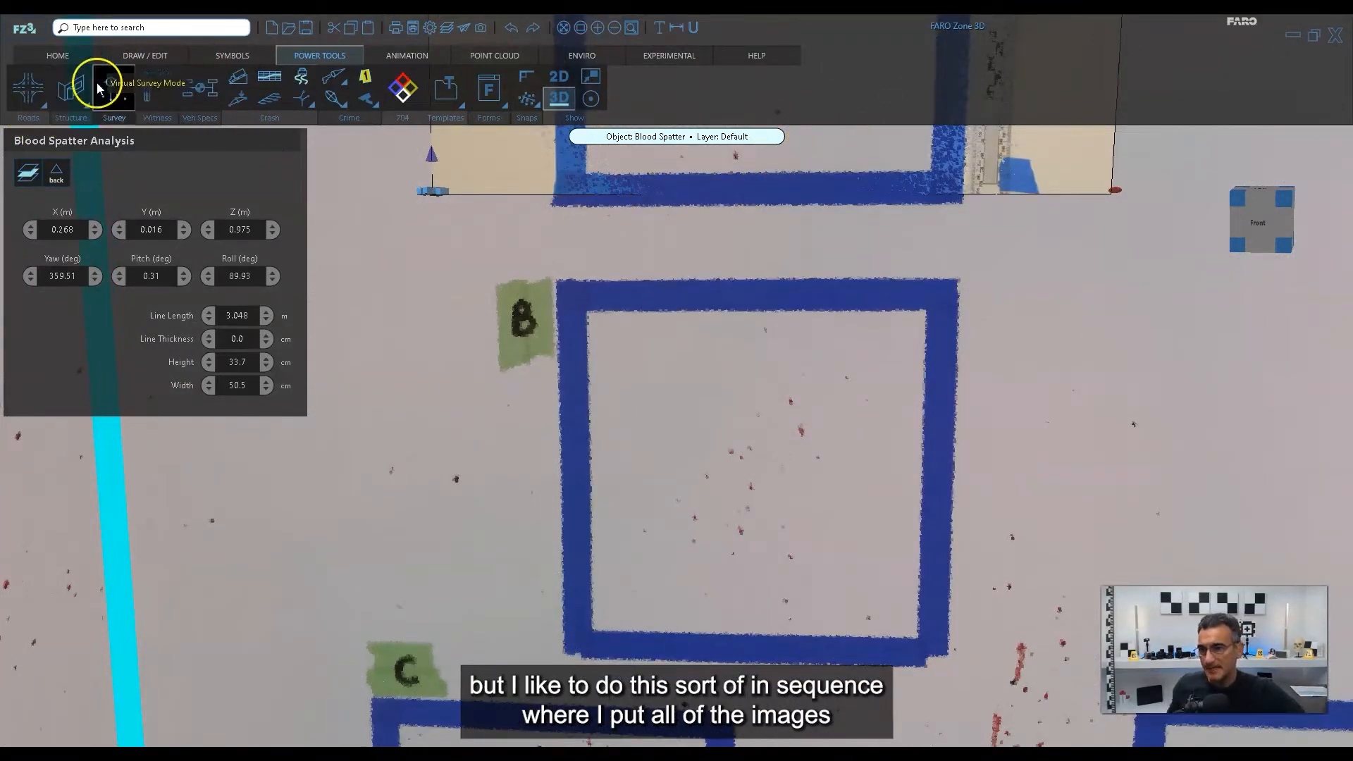
pyautogui.click(334, 102)
pyautogui.click(434, 196)
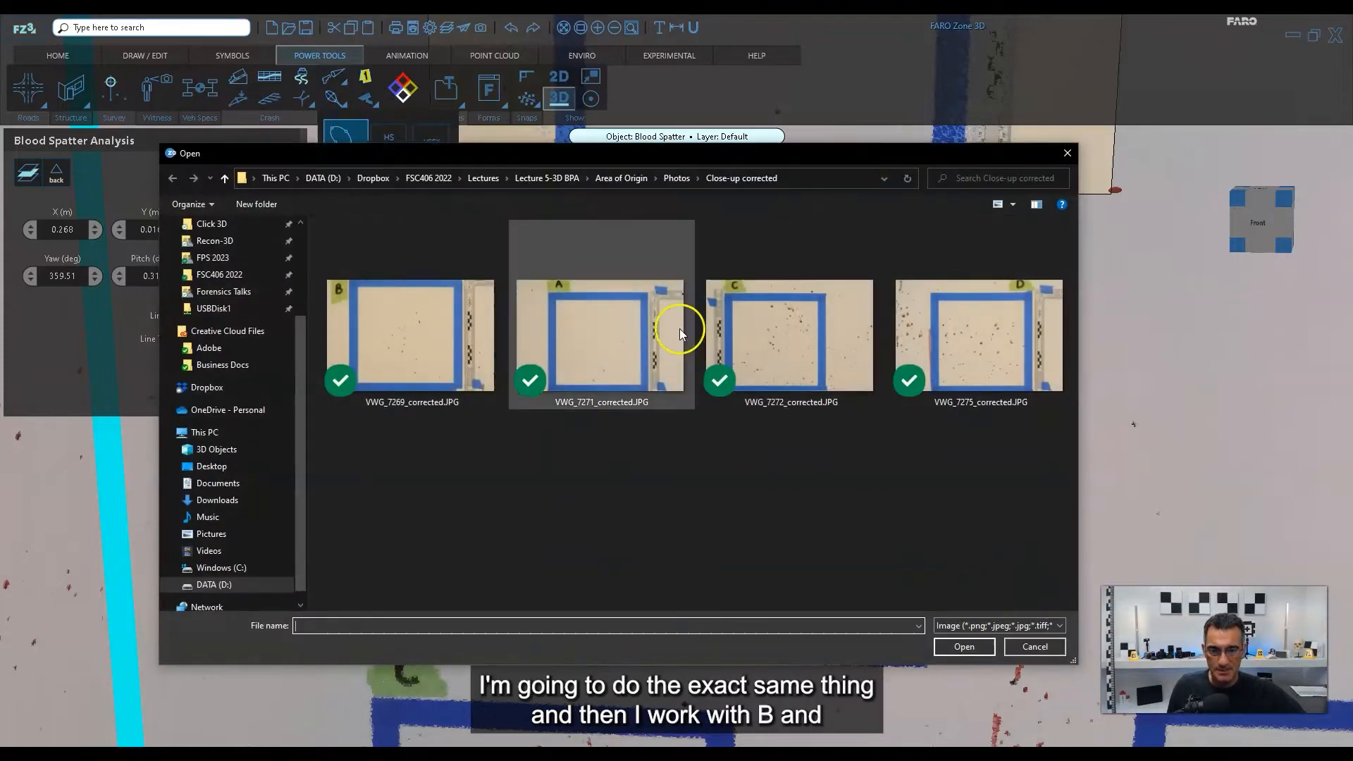
pyautogui.doubleClick(390, 324)
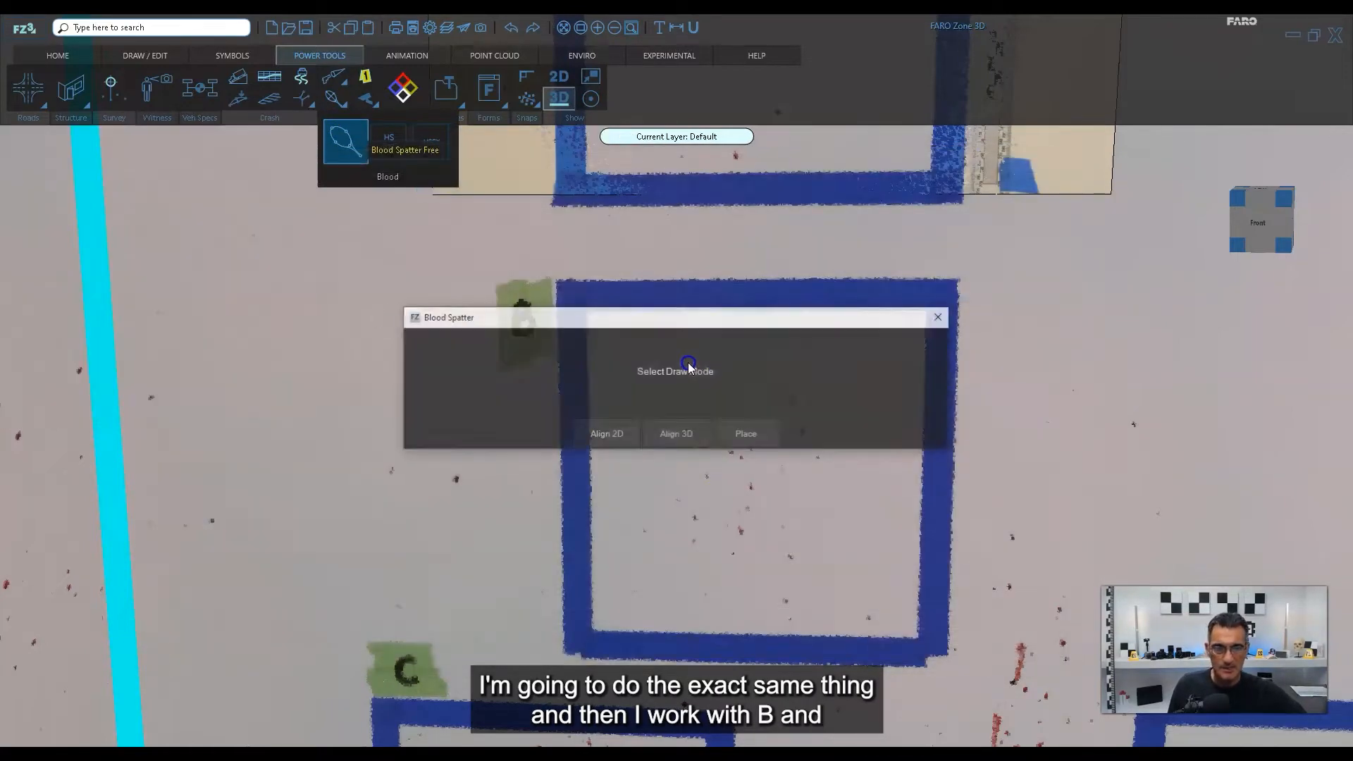
pyautogui.click(668, 438)
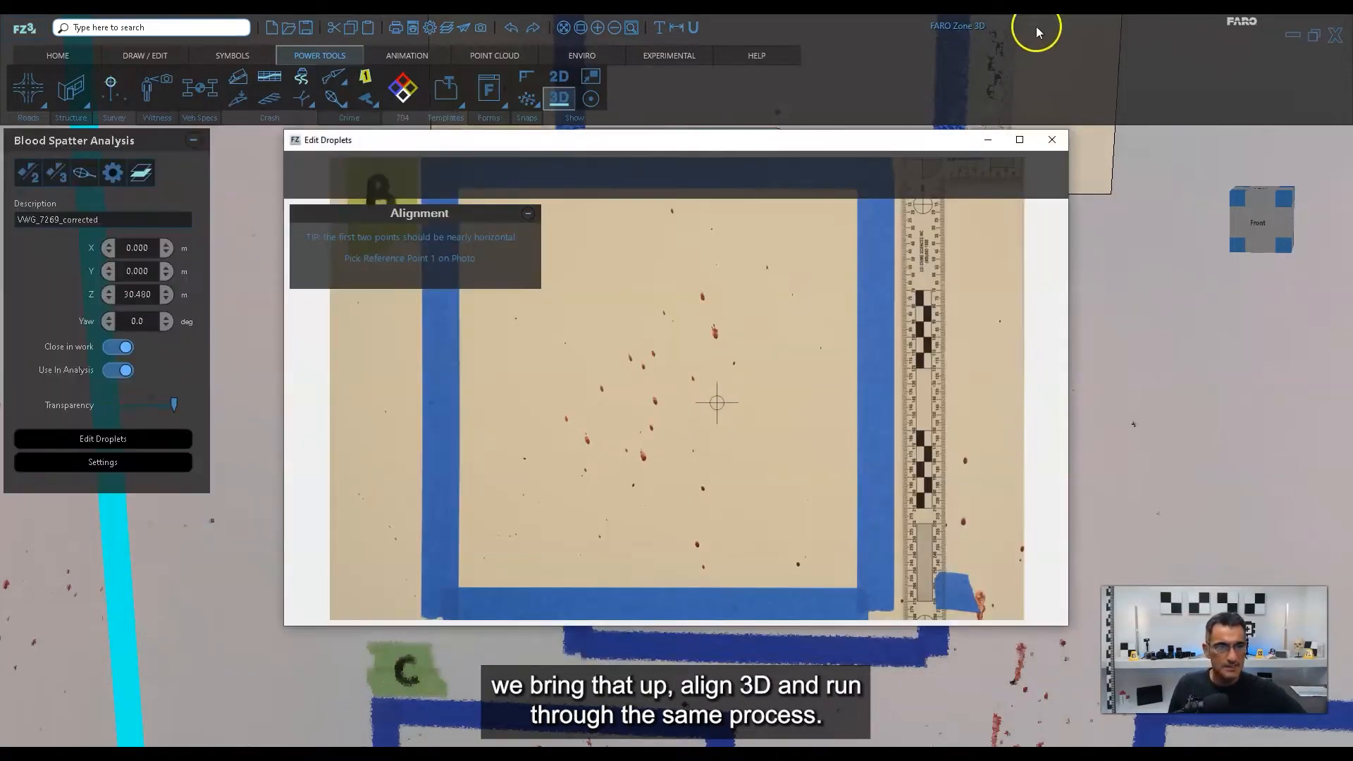
# Mark three reference points on the photo at square B's lower-right, lower-left and upper-left inner tape corners, in that order.
pyautogui.click(1019, 139)
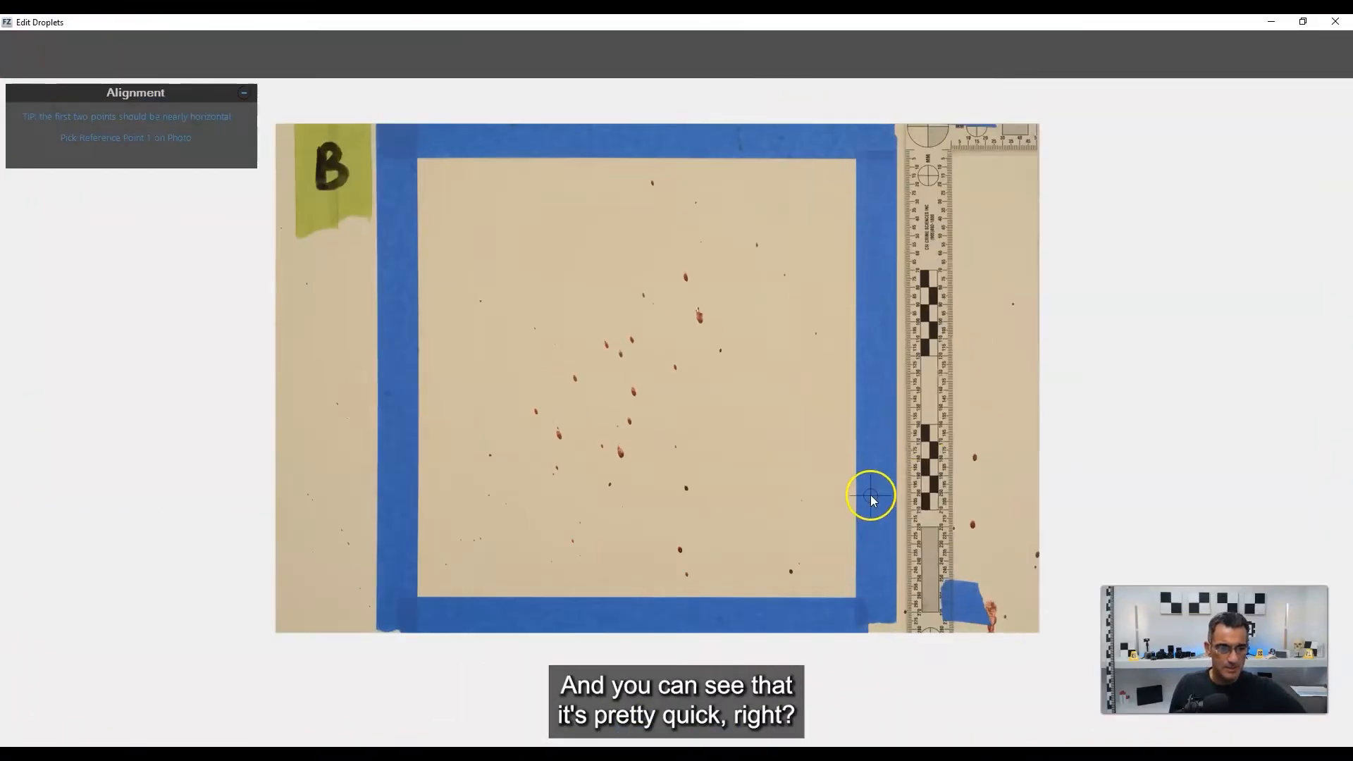
pyautogui.scroll(3, 870, 495)
pyautogui.scroll(3, 864, 478)
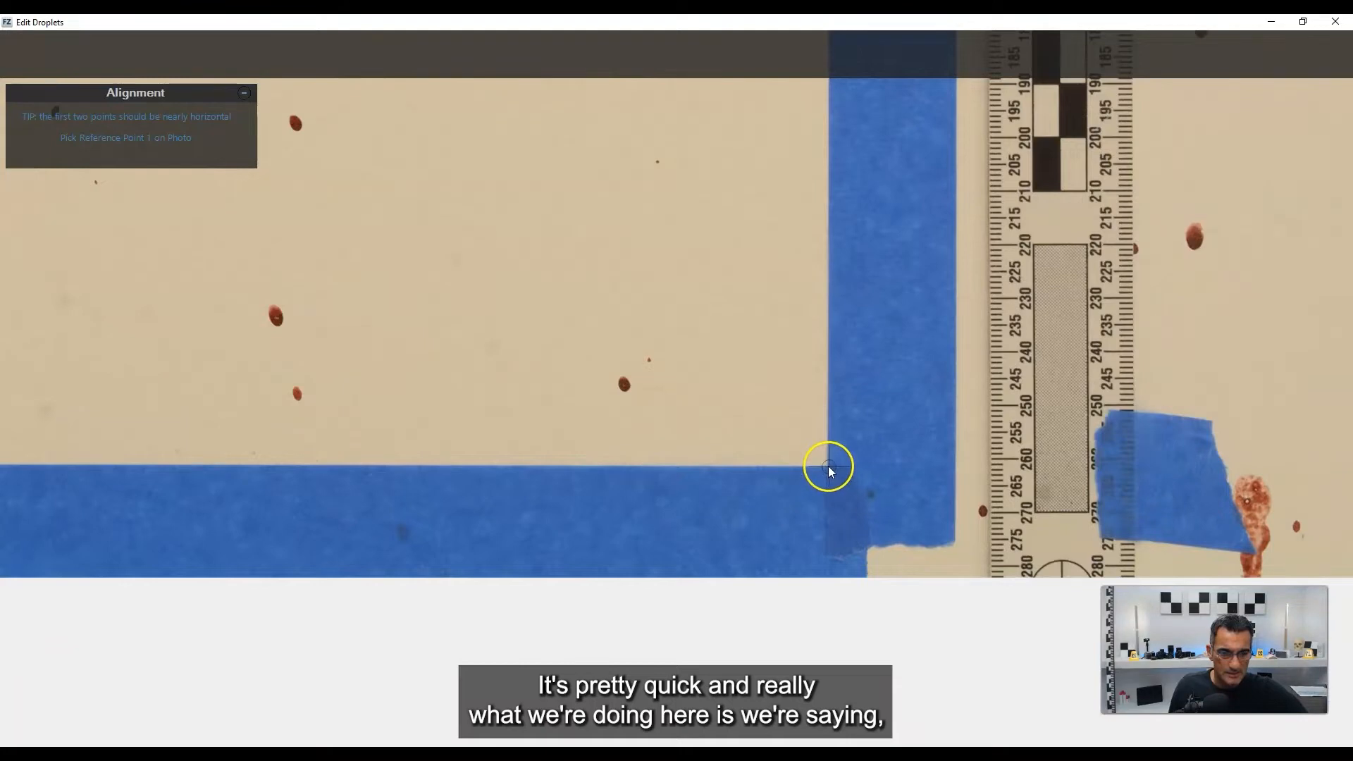
pyautogui.click(827, 467)
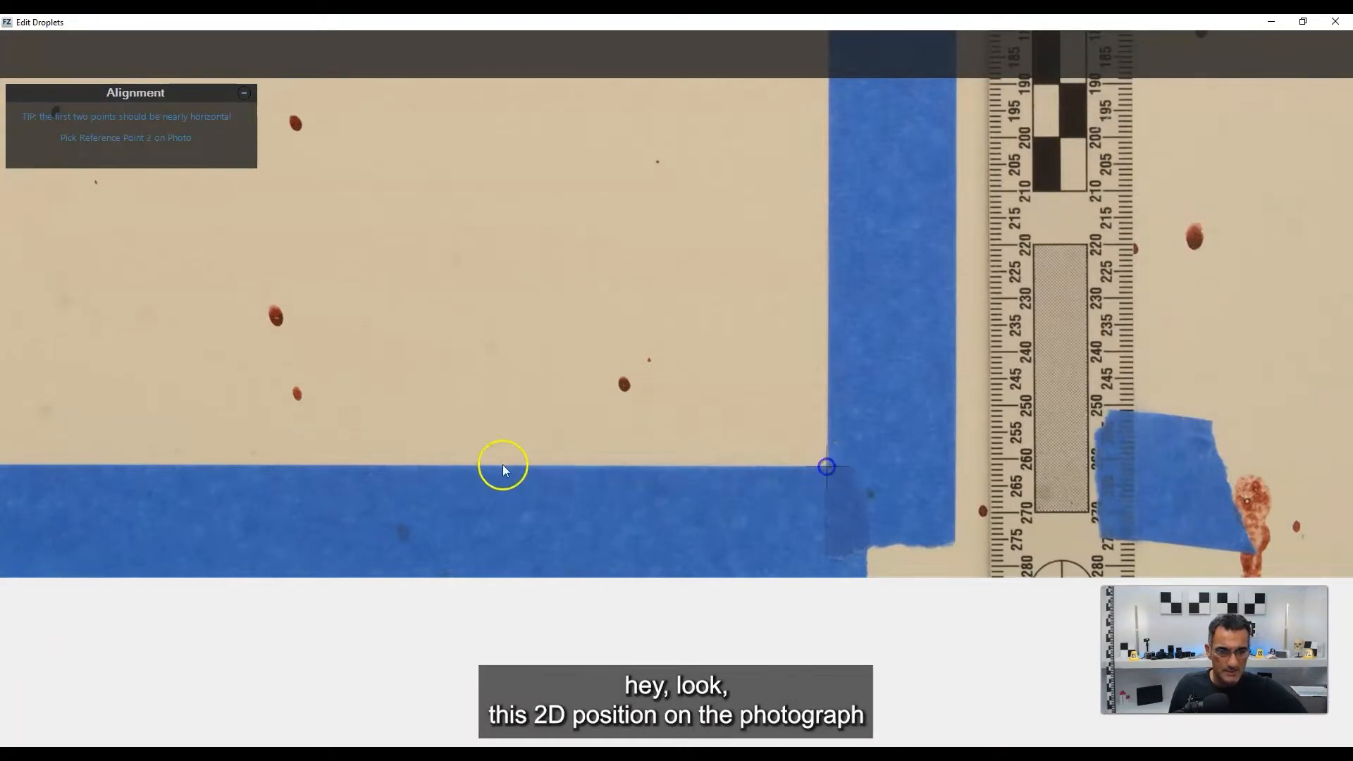
pyautogui.moveTo(501, 465); pyautogui.dragTo(1077, 457, button='right')
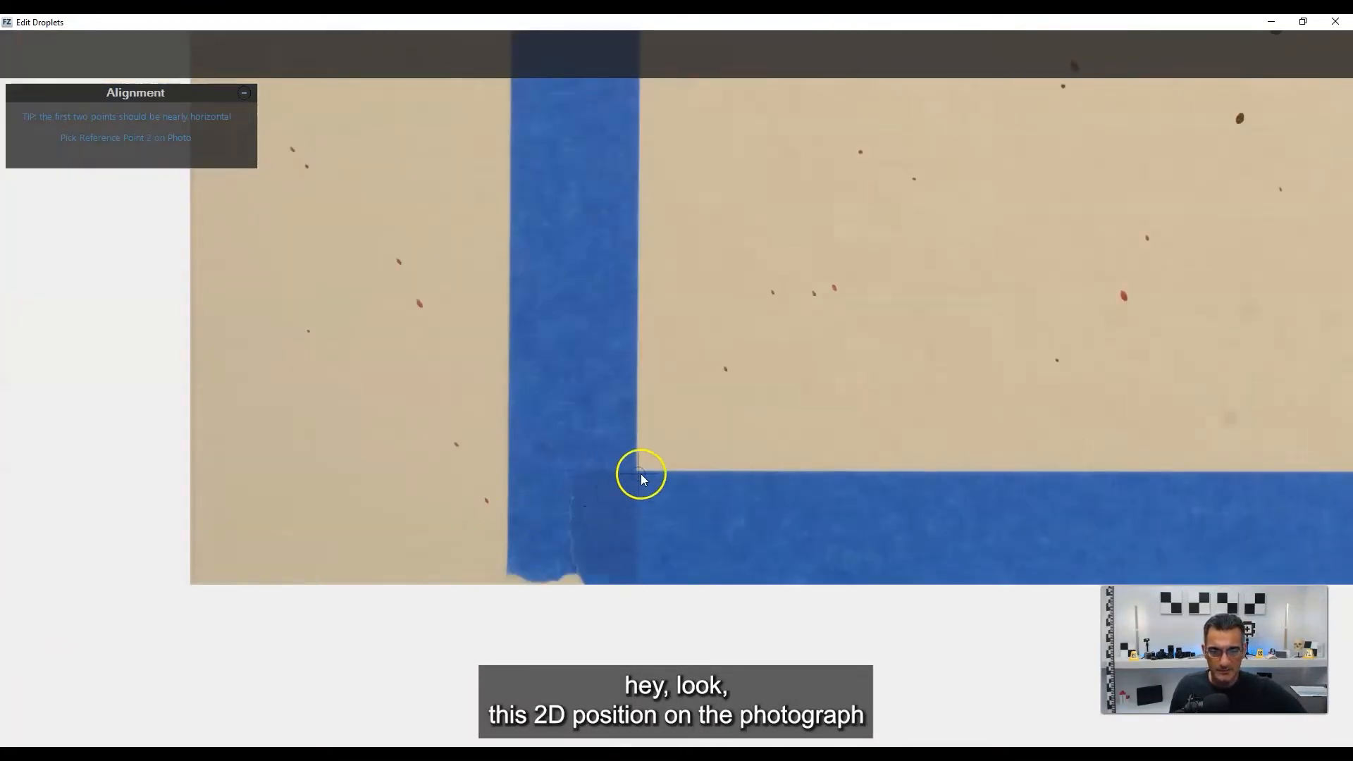
pyautogui.click(637, 473)
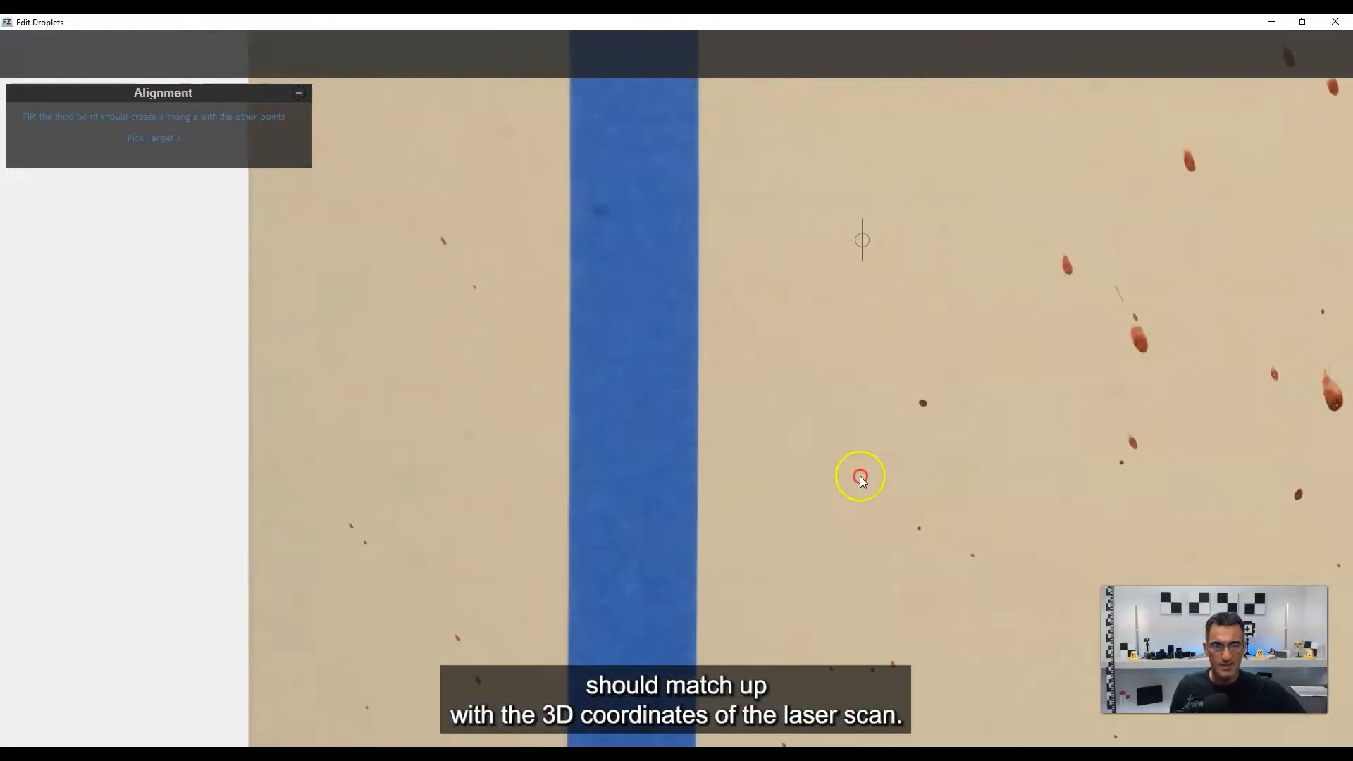
pyautogui.moveTo(843, 218); pyautogui.dragTo(849, 456, button='right')
pyautogui.moveTo(807, 282); pyautogui.dragTo(795, 511, button='right')
pyautogui.moveTo(797, 240); pyautogui.dragTo(788, 453, button='right')
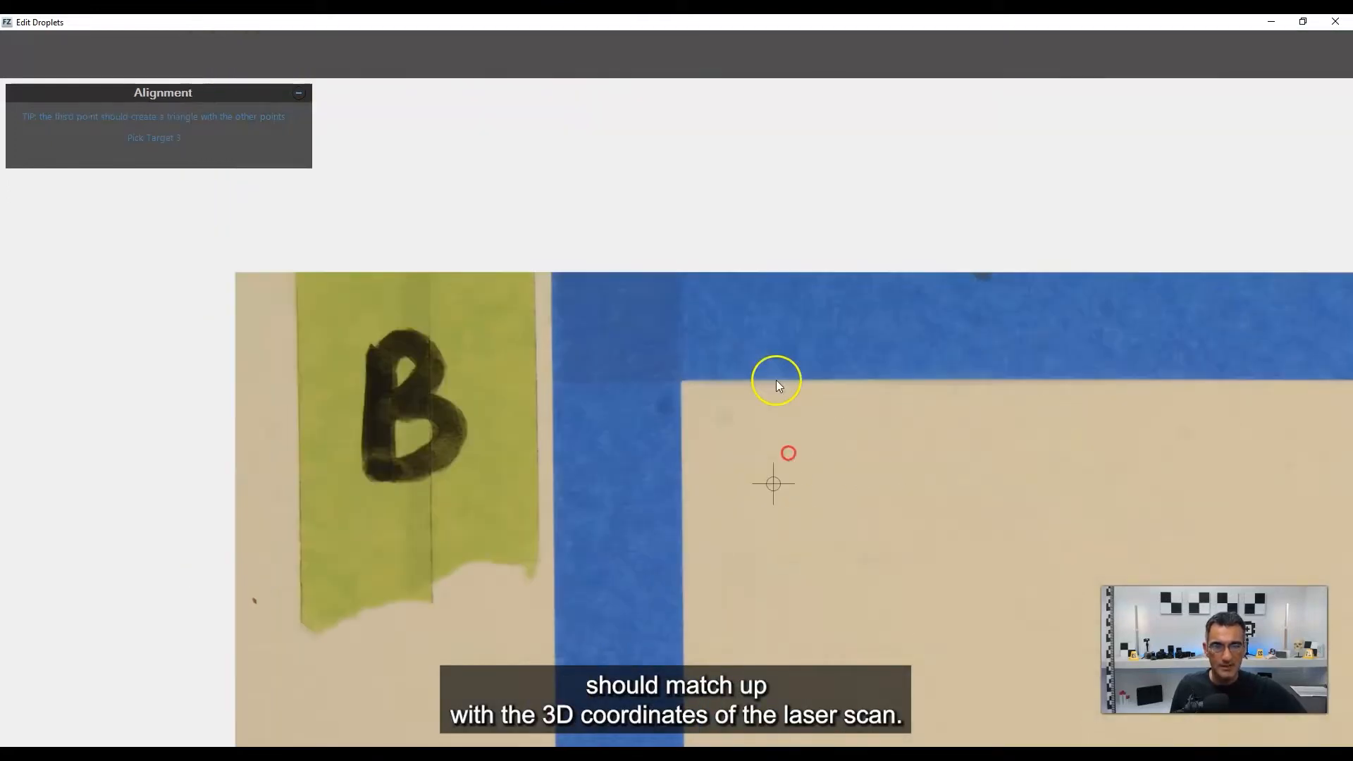
pyautogui.click(682, 383)
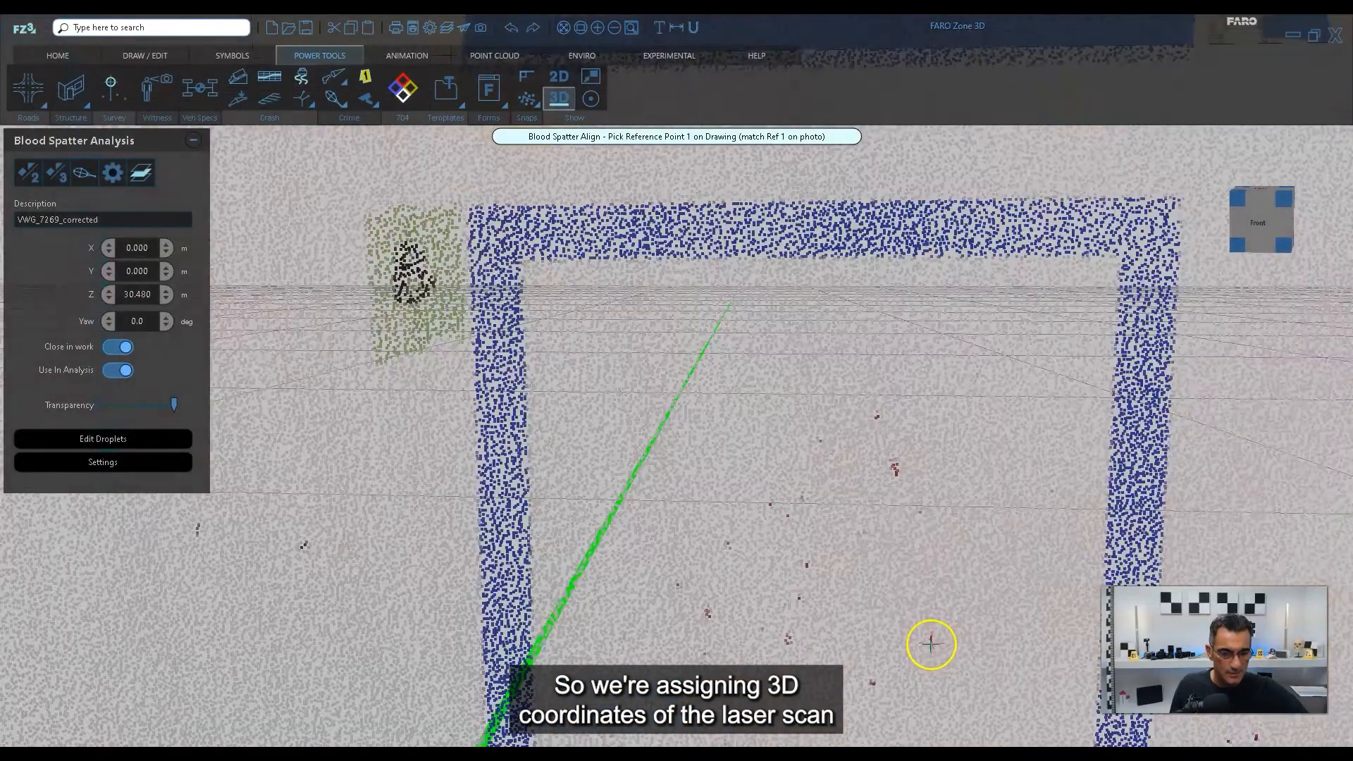
# Match the three reference points on the point cloud at square B's lower-right, lower-left and upper-left inner tape corners, in that order.
pyautogui.moveTo(921, 627); pyautogui.dragTo(812, 377, button='right')
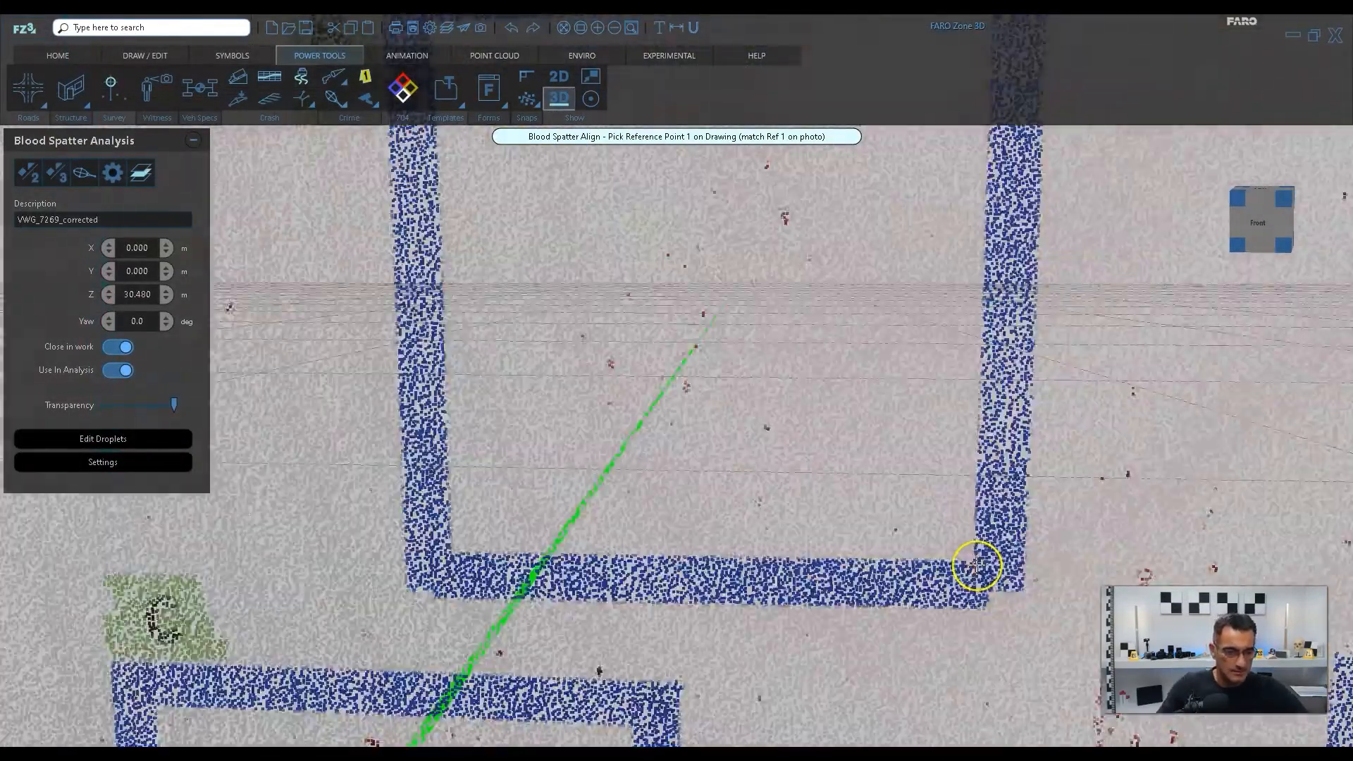
pyautogui.scroll(5, 976, 566)
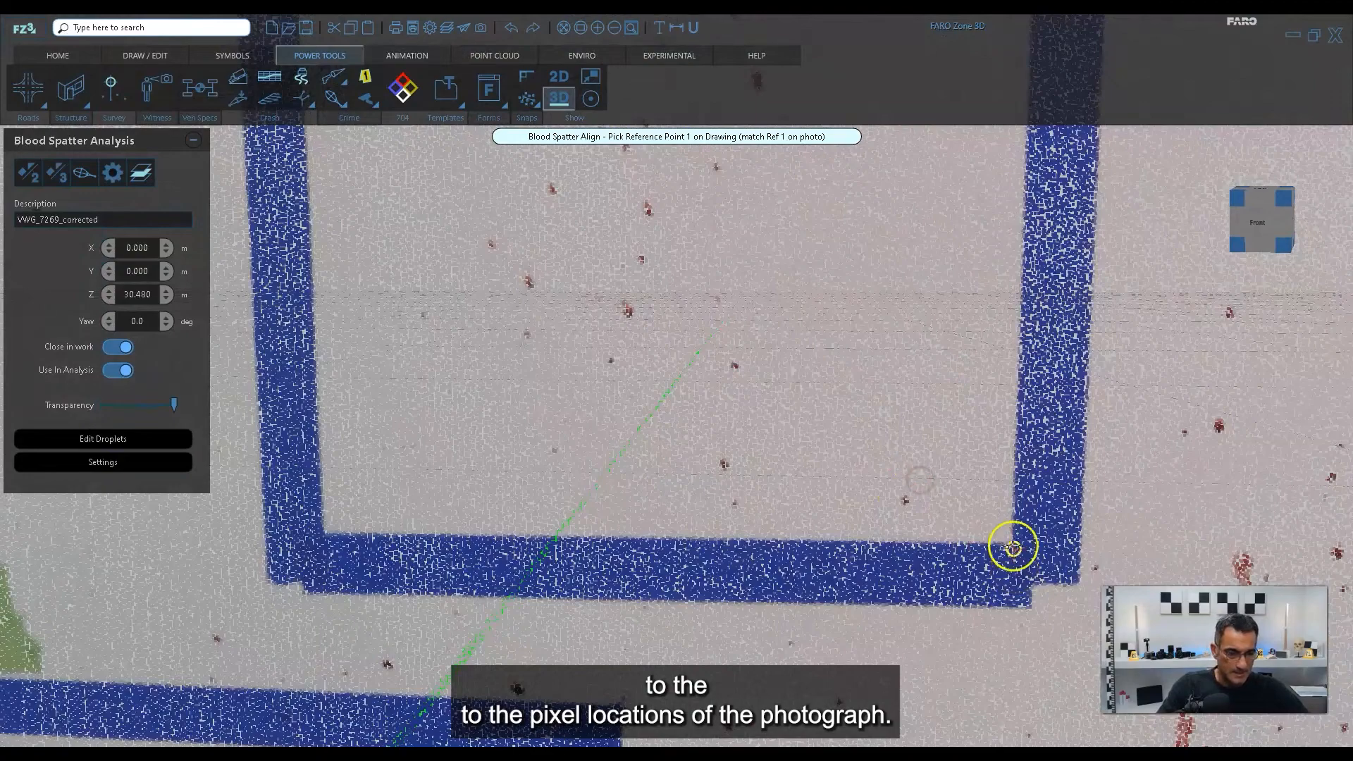
pyautogui.click(1012, 542)
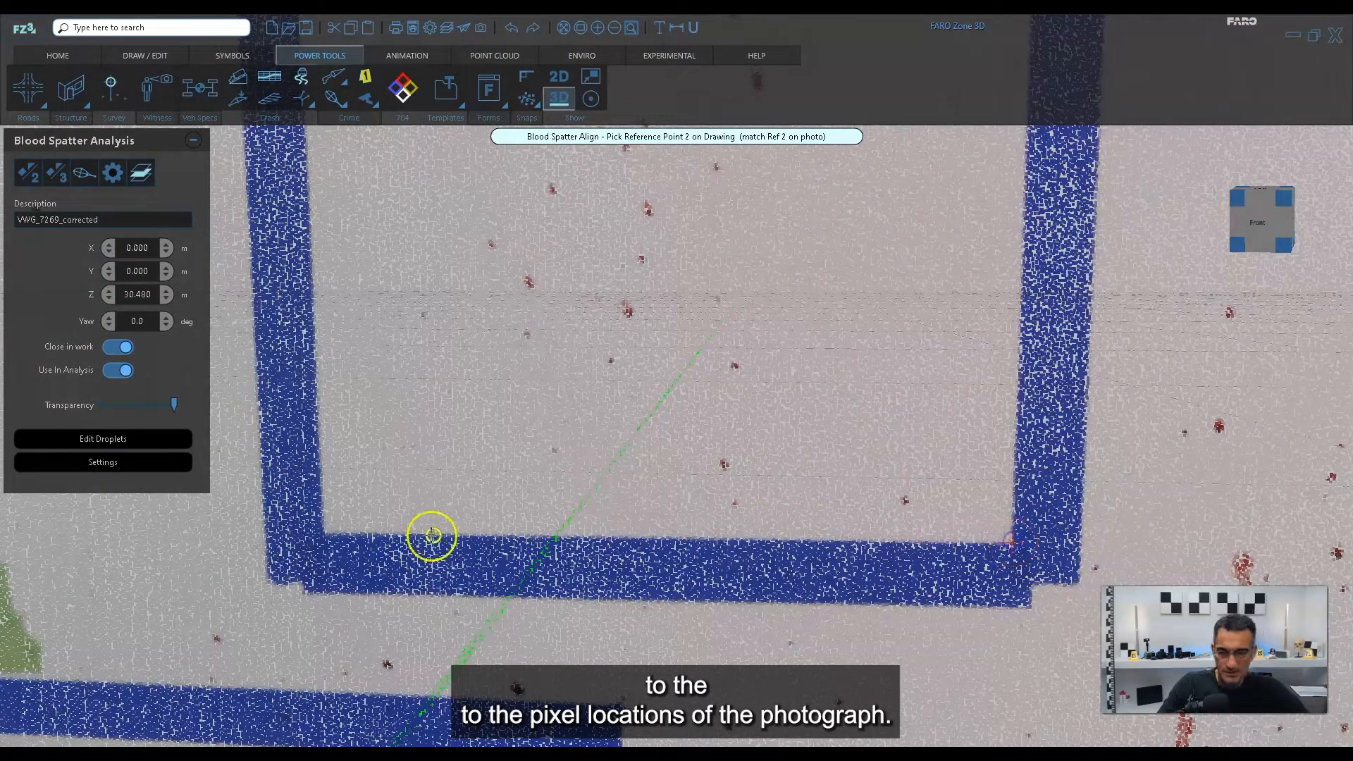
pyautogui.click(322, 532)
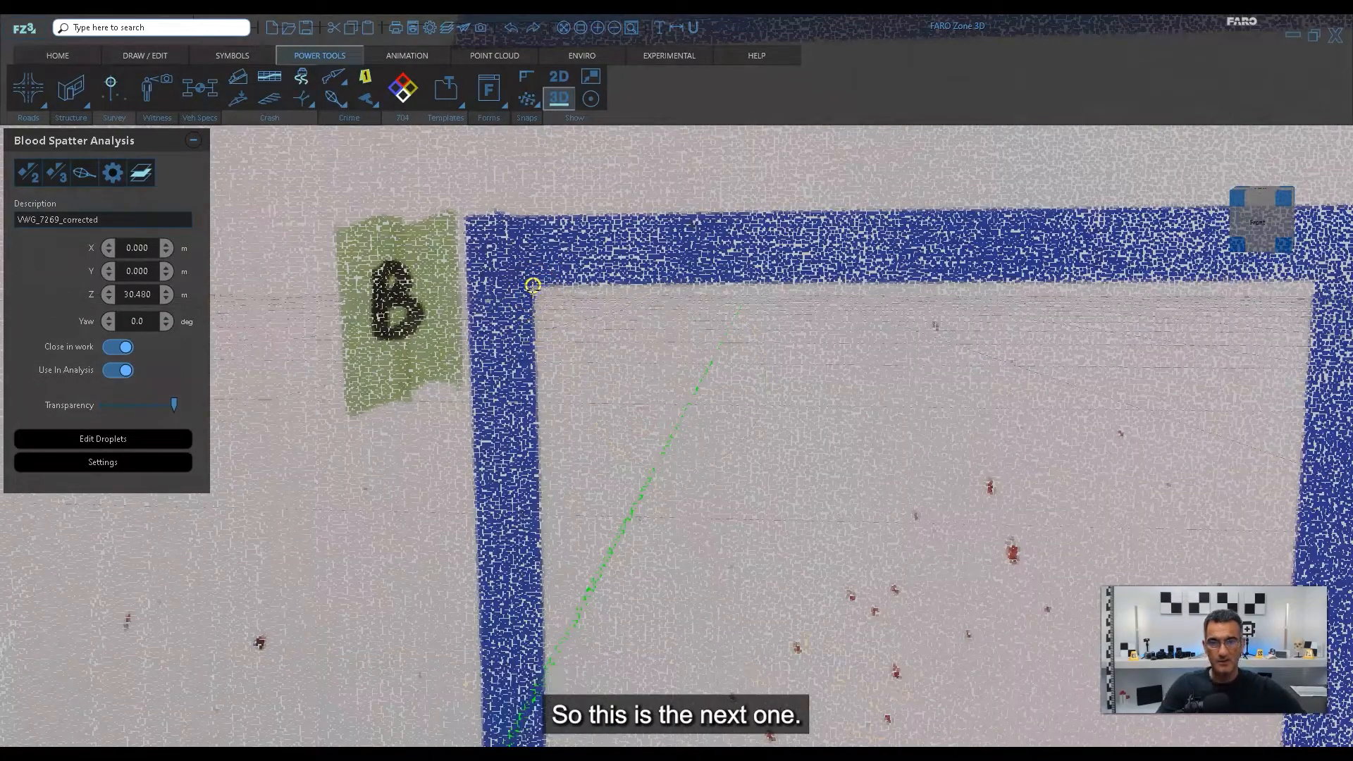
pyautogui.click(533, 284)
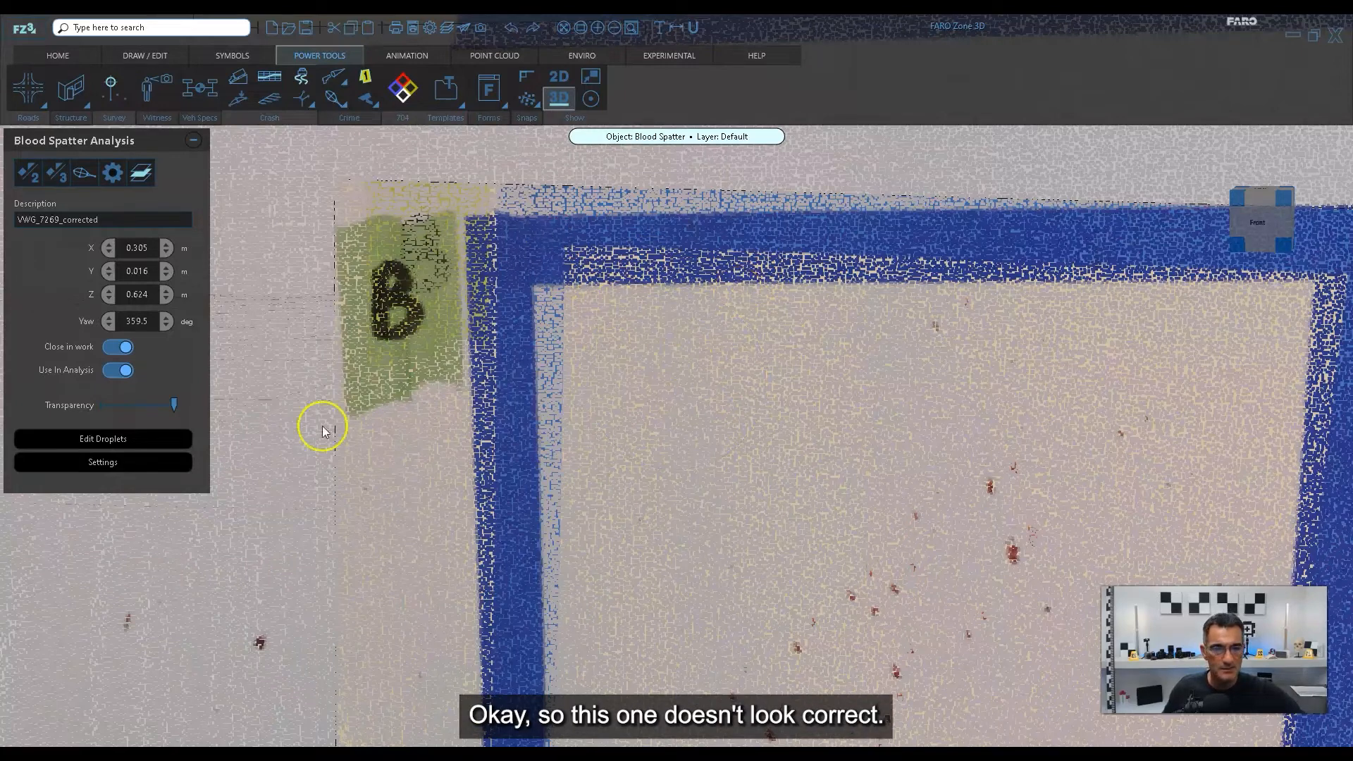
# Make the placed square B photo about half transparent and inspect how it sits against the wall from the front and the back.
pyautogui.moveTo(175, 404); pyautogui.dragTo(135, 409)
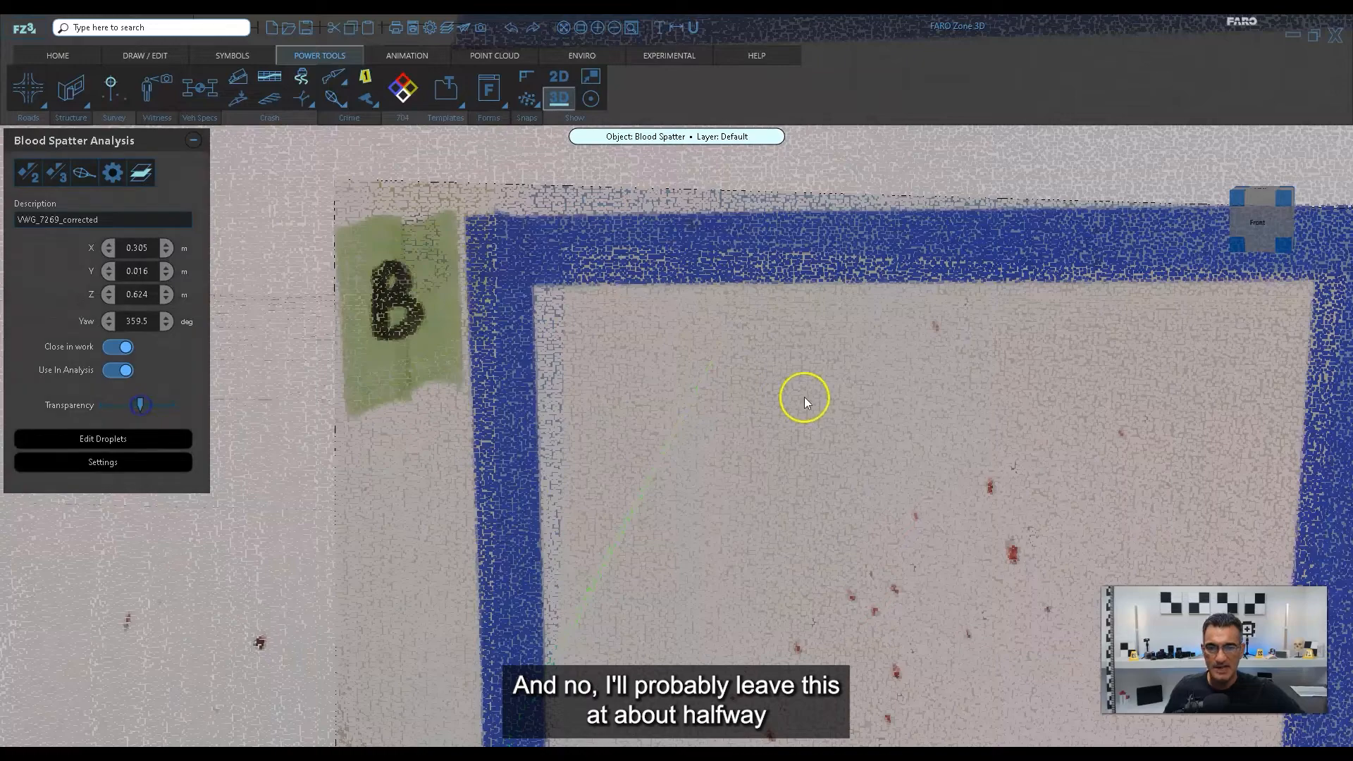
pyautogui.scroll(-6, 806, 399)
pyautogui.moveTo(791, 432); pyautogui.dragTo(768, 392, button='right')
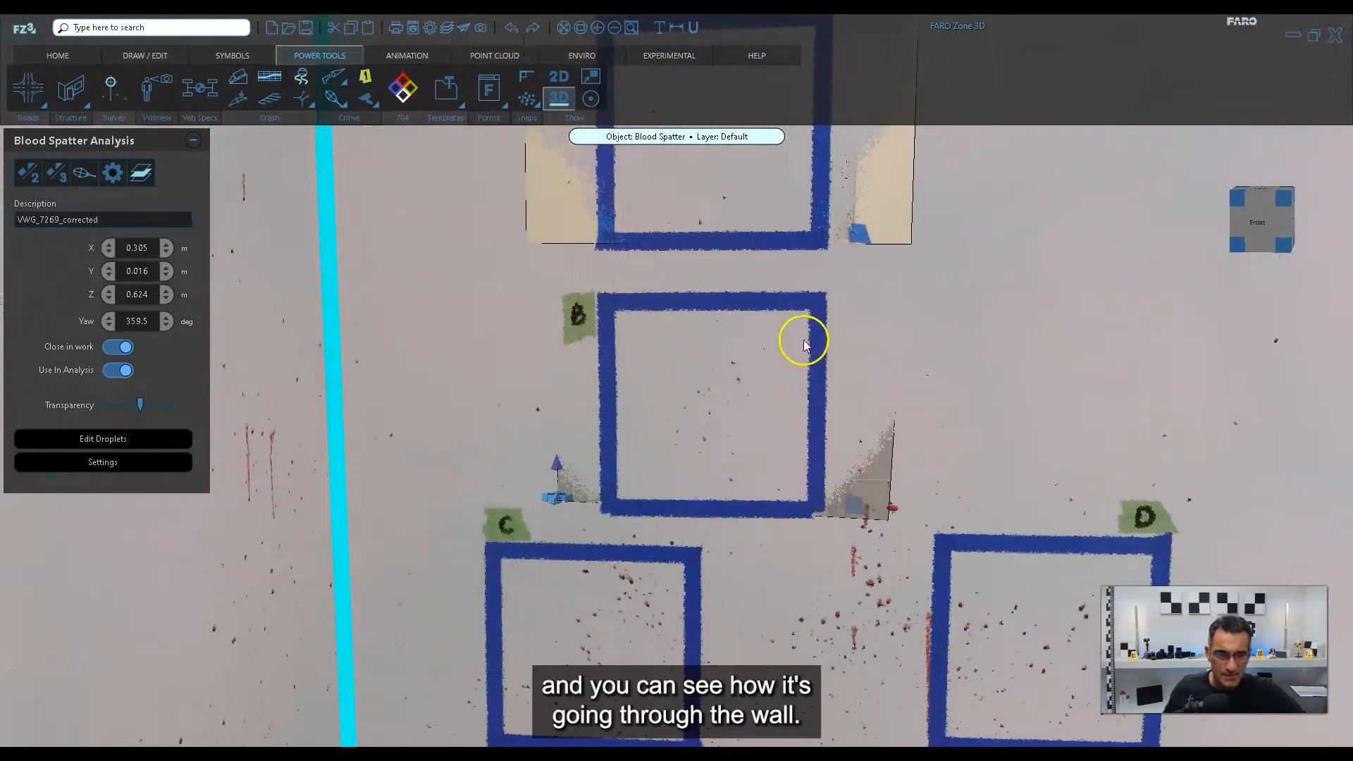
pyautogui.moveTo(982, 463); pyautogui.dragTo(776, 482)
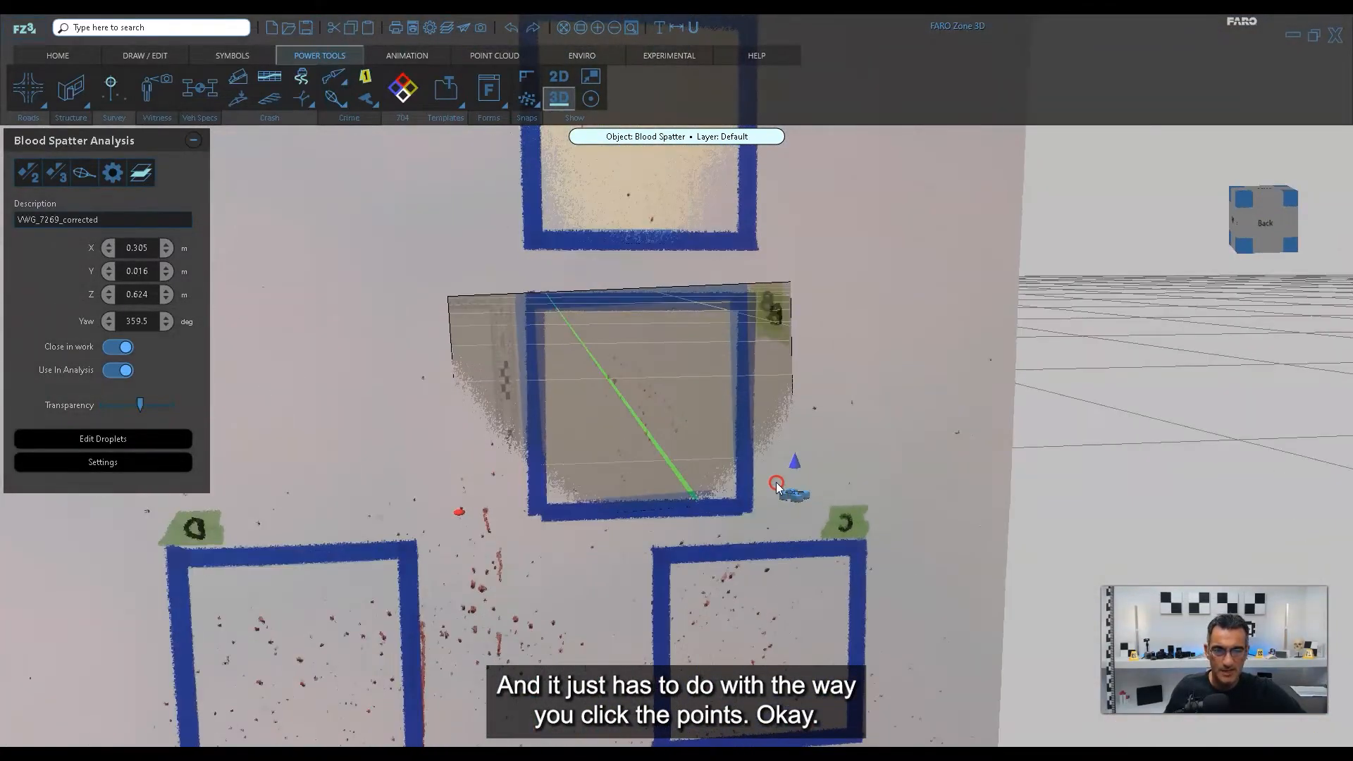
pyautogui.scroll(5, 689, 325)
pyautogui.moveTo(711, 347); pyautogui.dragTo(722, 368)
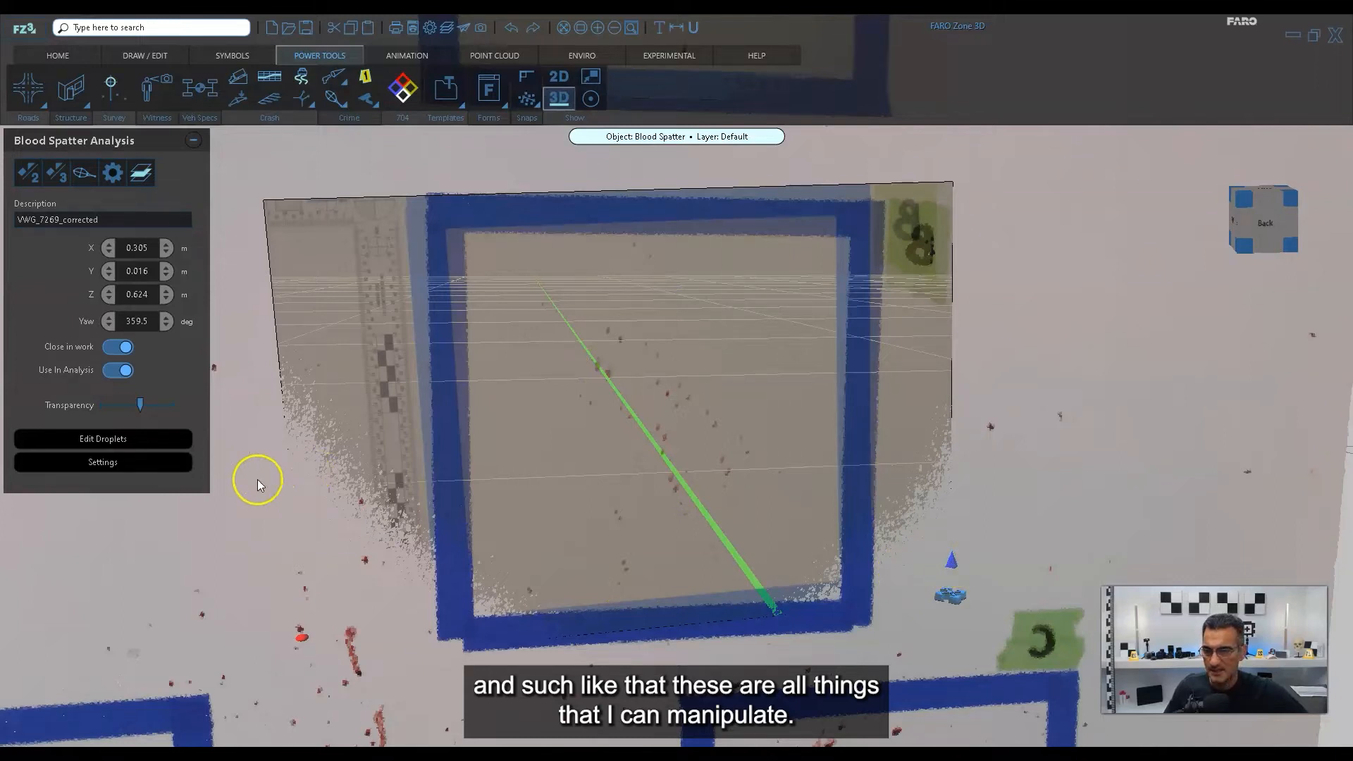
# Open the square B photo's detailed position, rotation and size settings and examine the tape and stain alignment from the front.
pyautogui.click(86, 465)
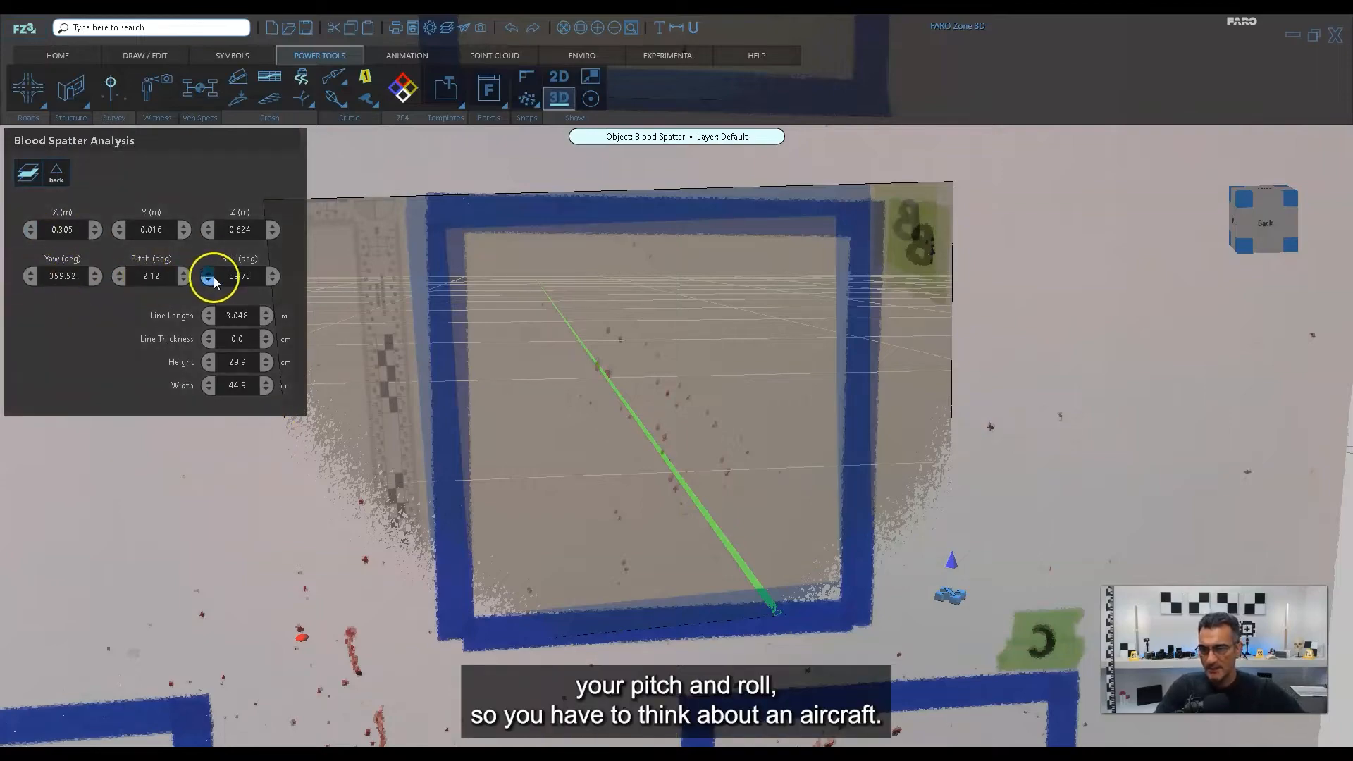
pyautogui.scroll(-3, 457, 495)
pyautogui.moveTo(361, 534); pyautogui.dragTo(574, 527)
pyautogui.scroll(3, 613, 384)
pyautogui.moveTo(652, 445); pyautogui.dragTo(654, 448, button='middle')
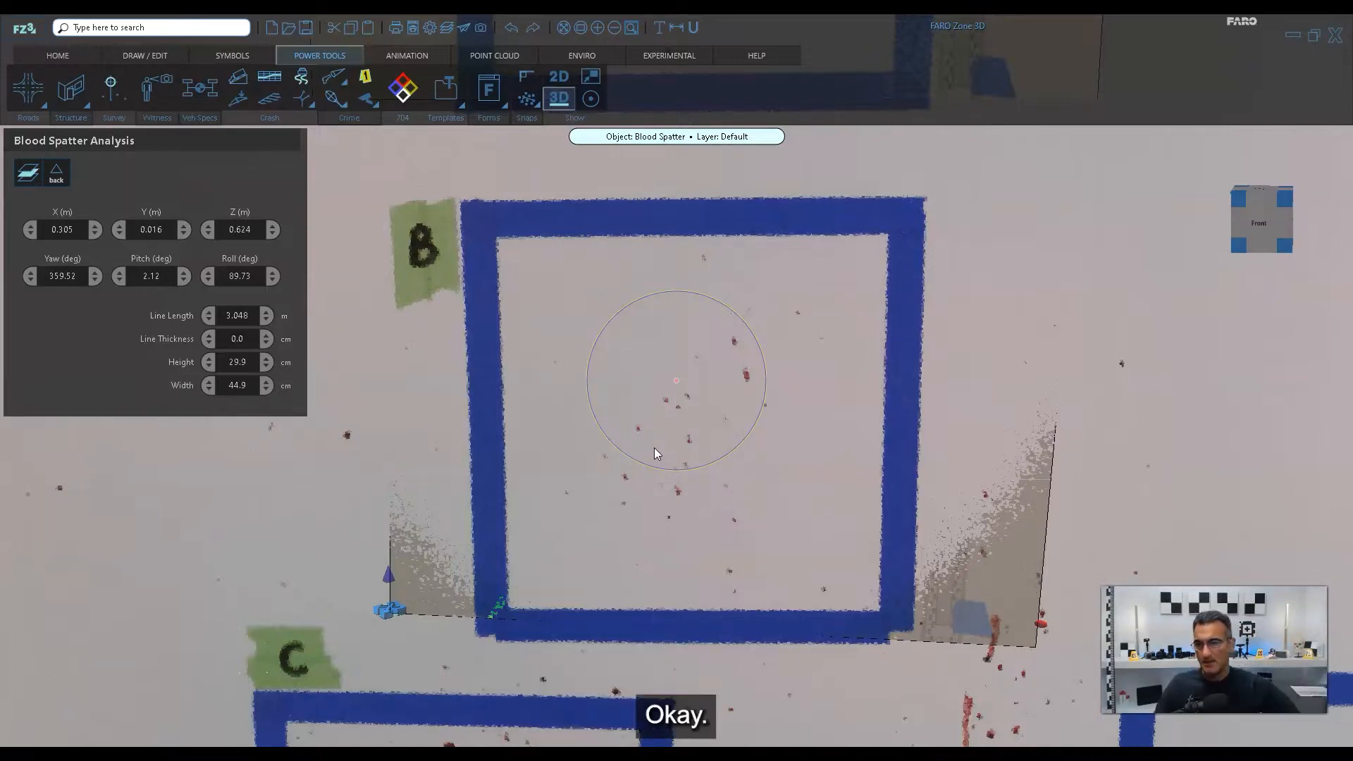
pyautogui.click(586, 466)
pyautogui.scroll(3, 675, 286)
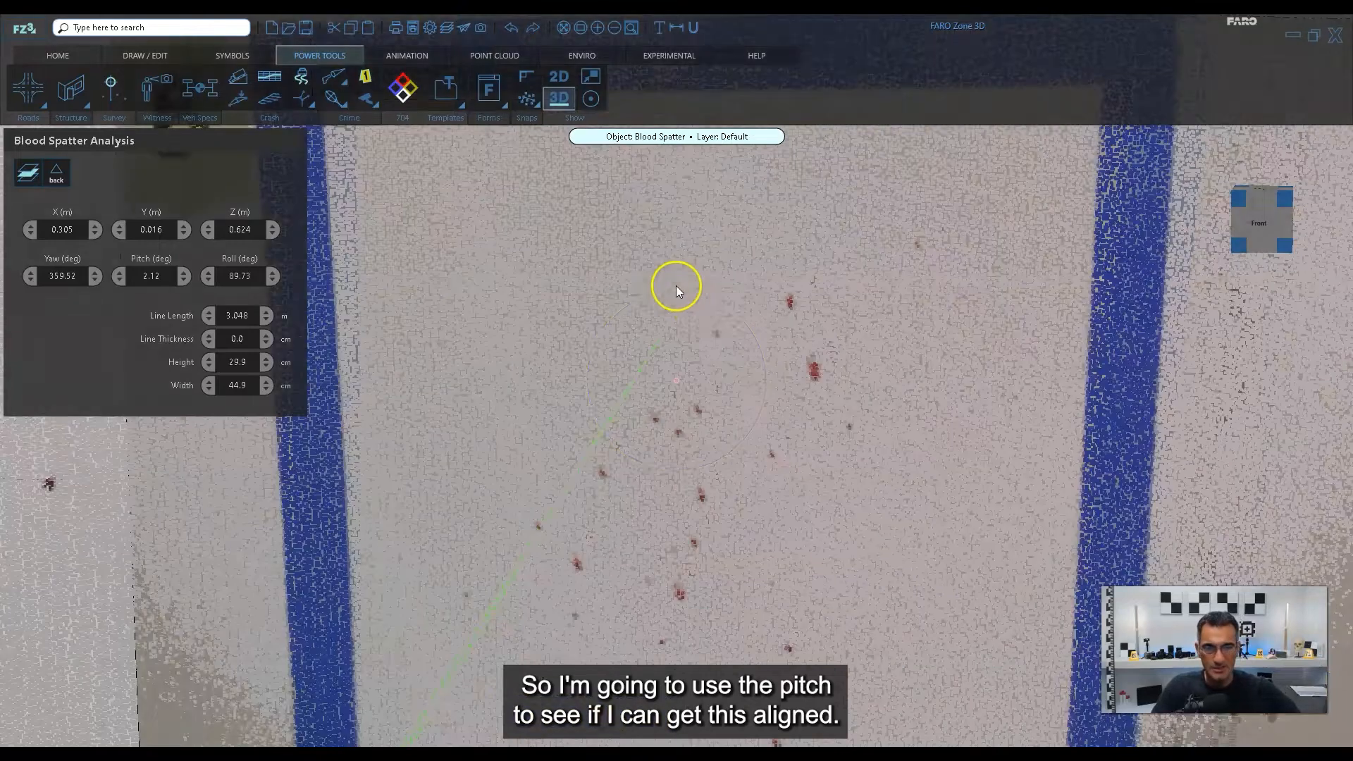
pyautogui.scroll(-3, 936, 506)
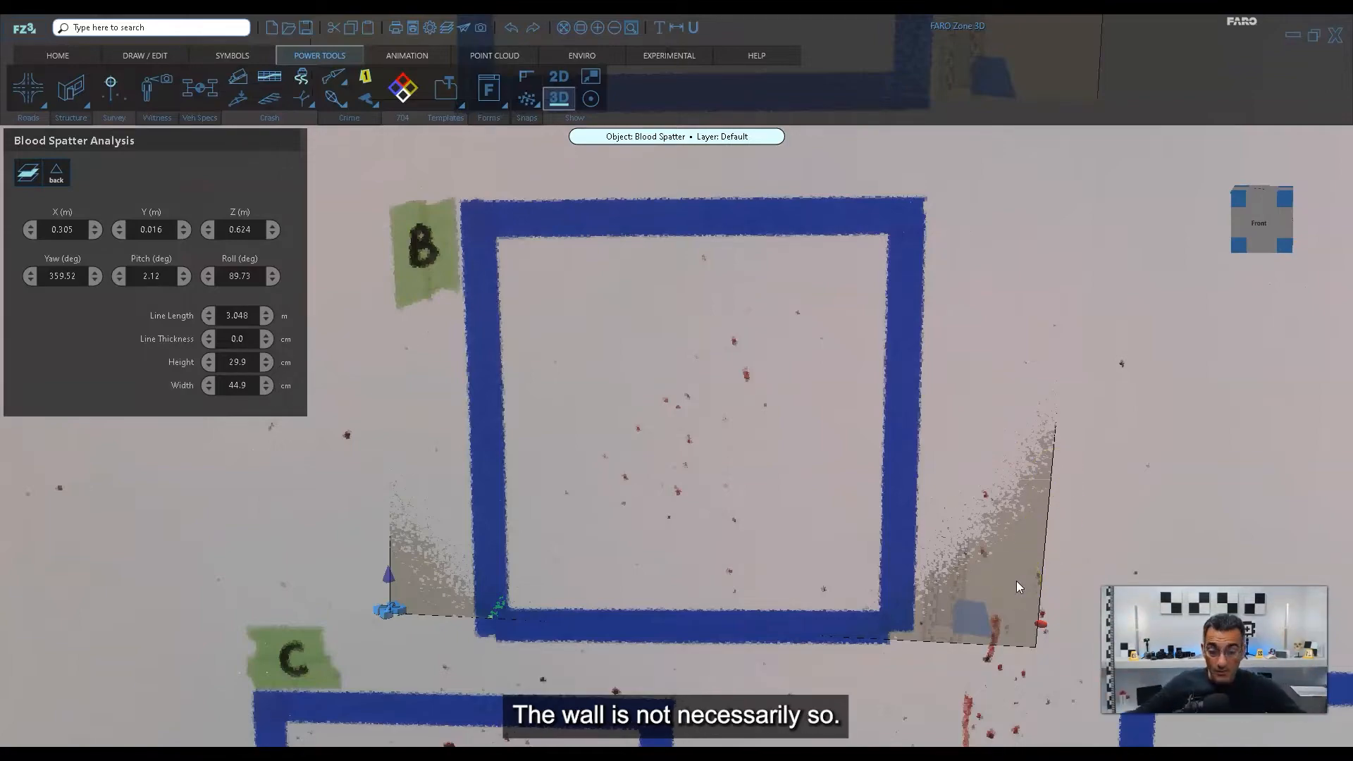
# Examine from behind the wall how the square B photo is rotated and offset relative to the tape in the point cloud.
pyautogui.moveTo(953, 632); pyautogui.dragTo(881, 593)
pyautogui.moveTo(881, 593); pyautogui.dragTo(838, 595, button='middle')
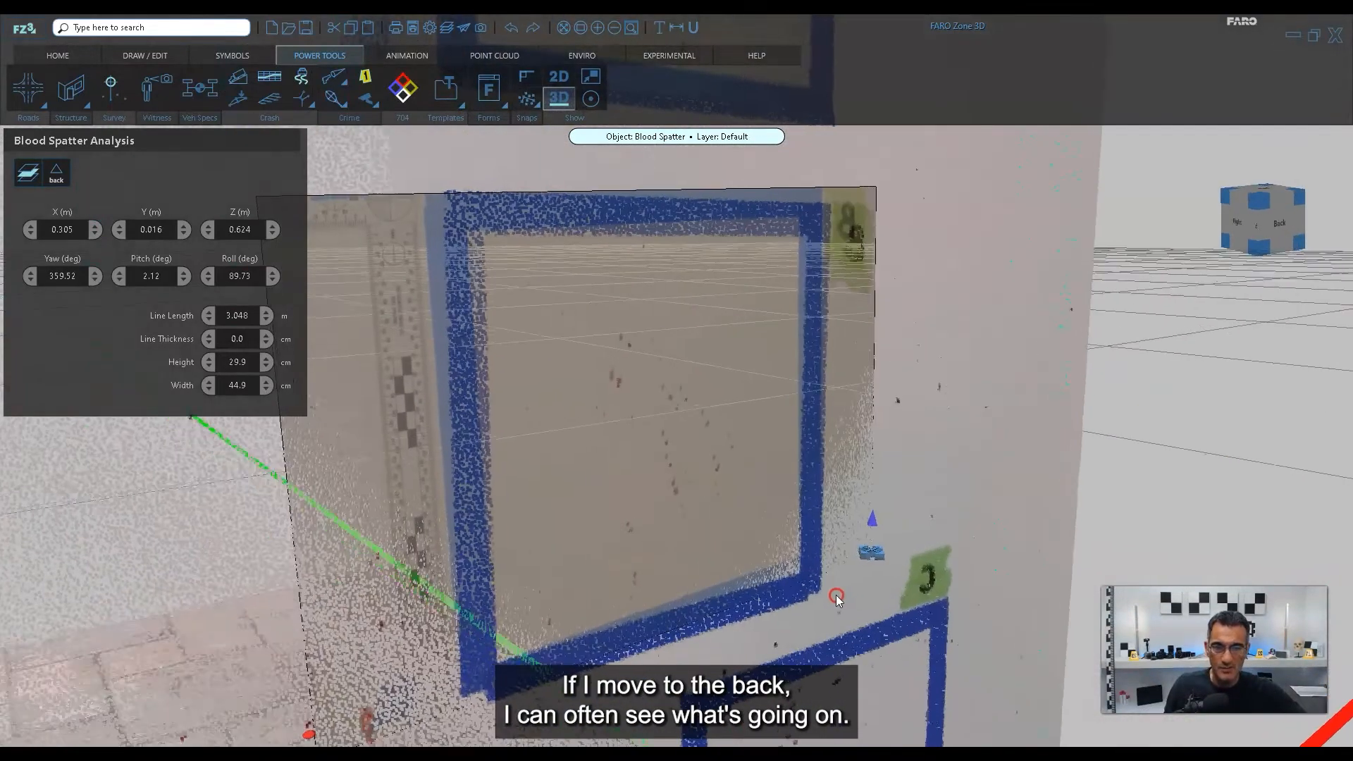
pyautogui.moveTo(786, 506); pyautogui.dragTo(697, 480, button='middle')
pyautogui.scroll(5, 823, 348)
pyautogui.scroll(-4, 698, 484)
pyautogui.moveTo(698, 484); pyautogui.dragTo(731, 458, button='right')
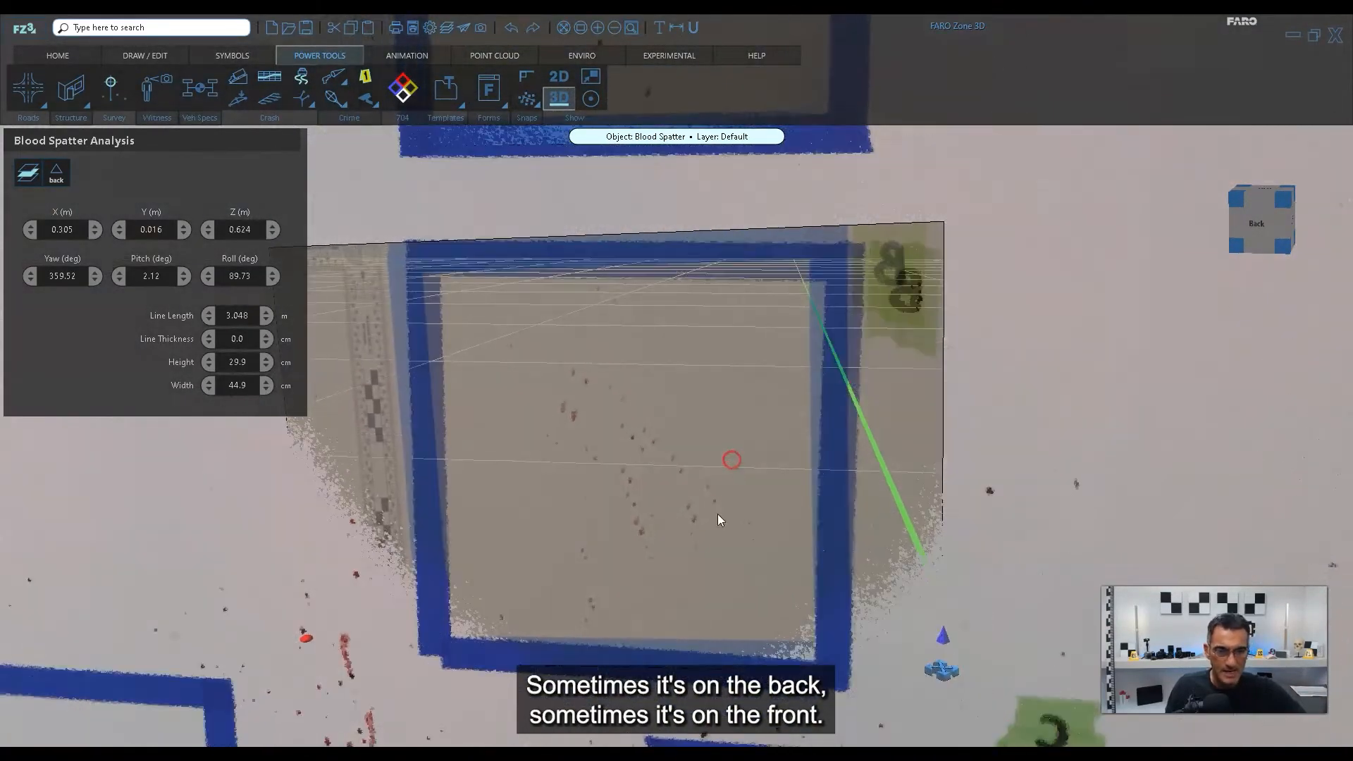
pyautogui.moveTo(717, 514); pyautogui.dragTo(716, 533, button='middle')
pyautogui.moveTo(683, 525); pyautogui.dragTo(765, 487, button='right')
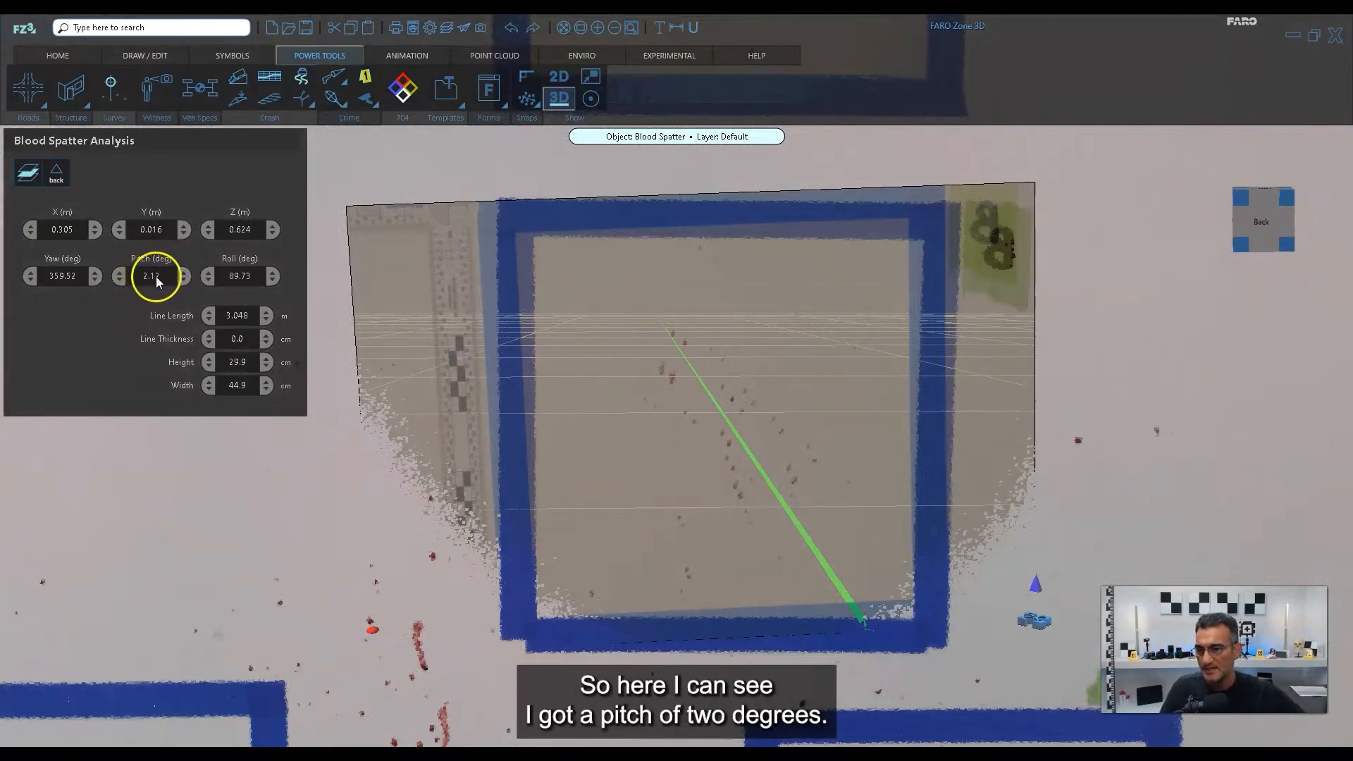
# Try fine pitch adjustments on the square B photo, raising the pitch to 2.86 degrees and lowering it again in small increments.
pyautogui.click(183, 276)
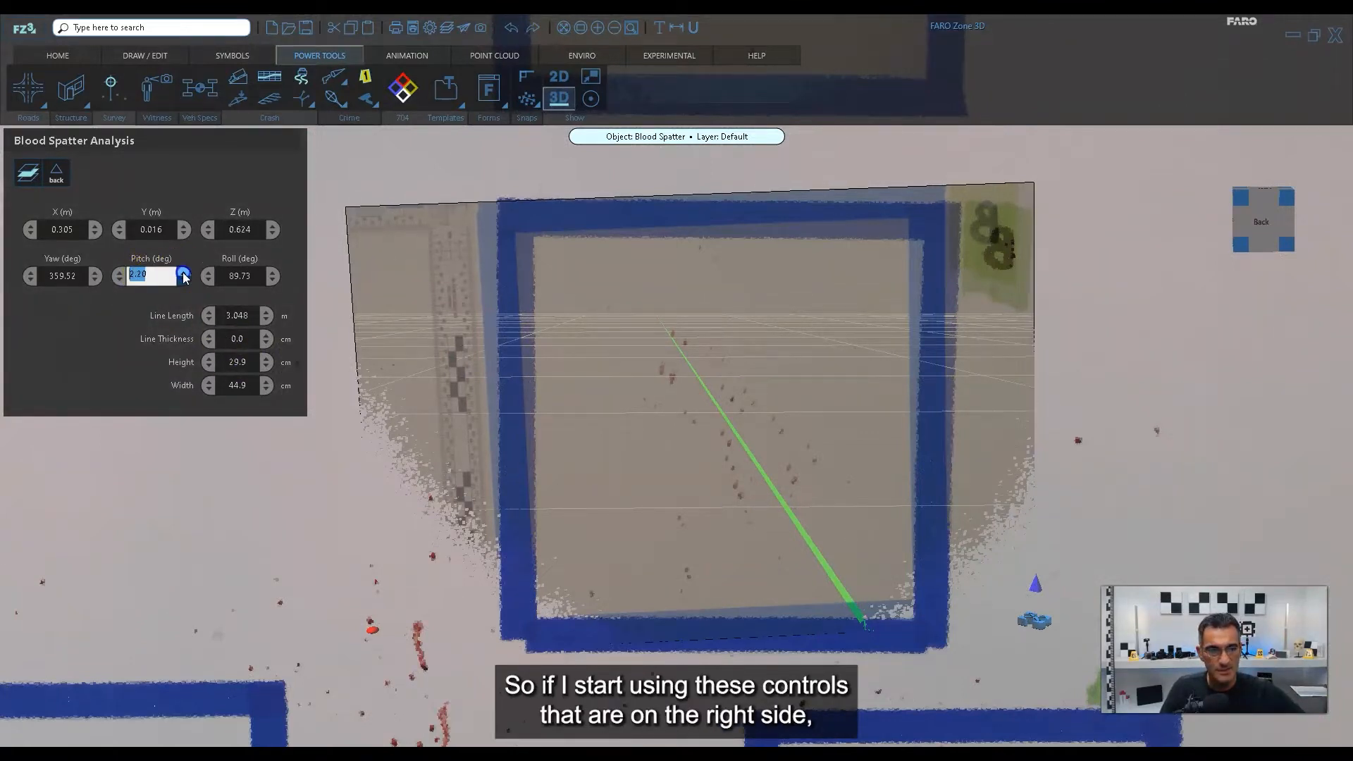
pyautogui.click(183, 274)
pyautogui.click(183, 274)
pyautogui.click(183, 274)
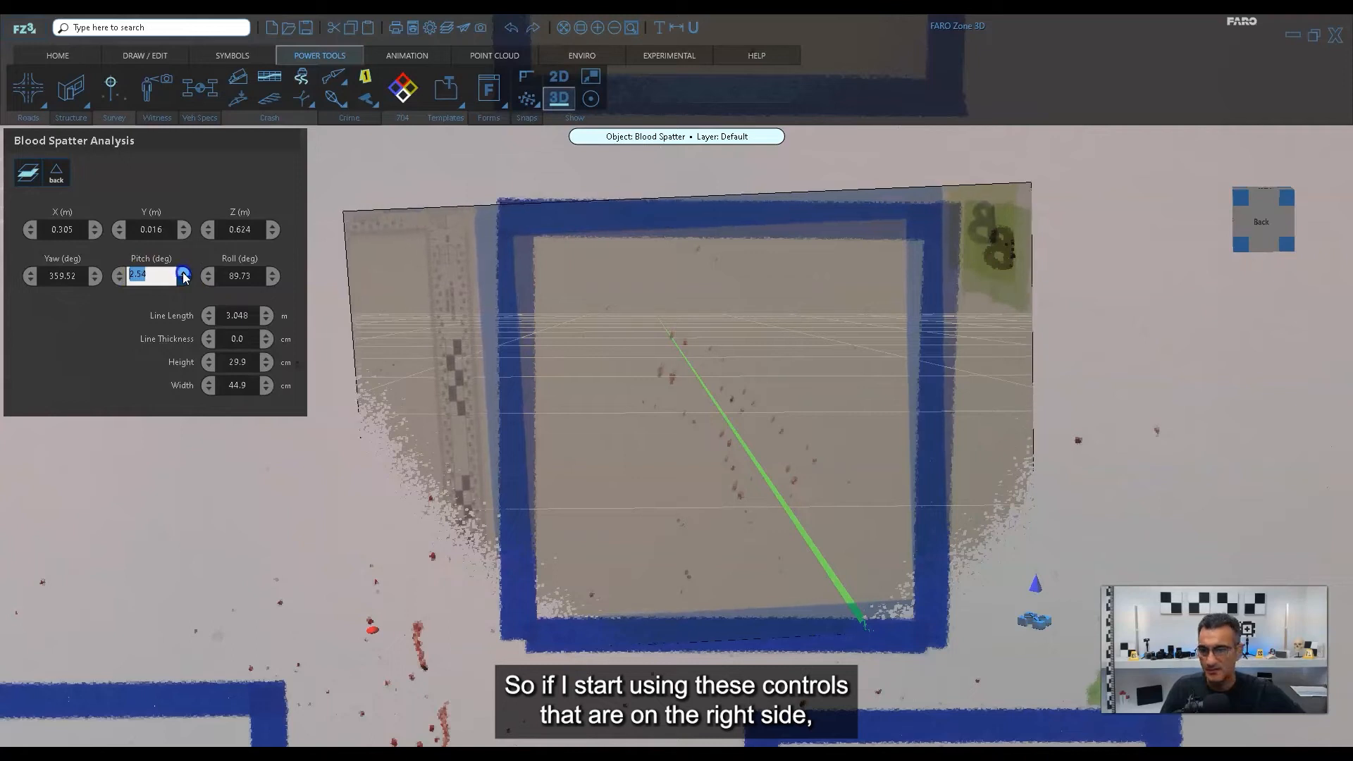
pyautogui.click(183, 274)
pyautogui.click(183, 274)
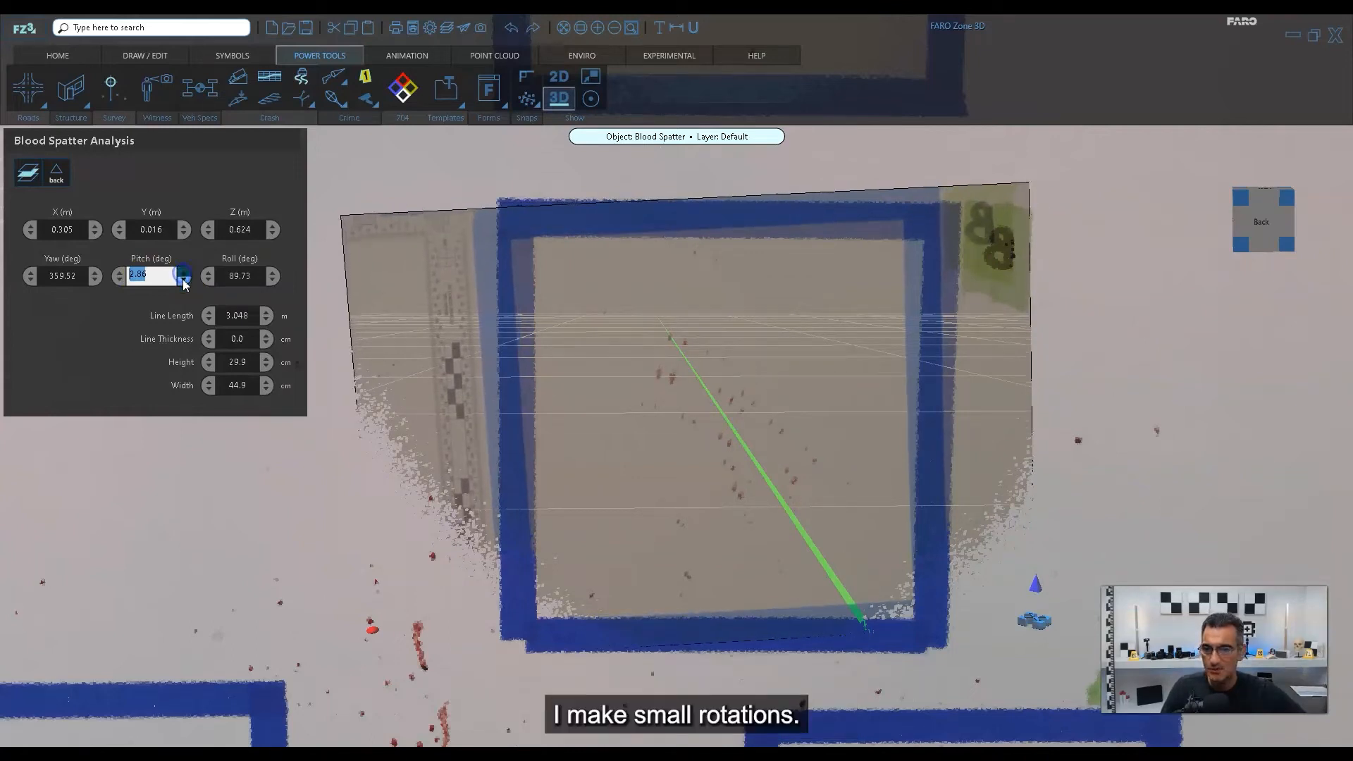
pyautogui.click(183, 282)
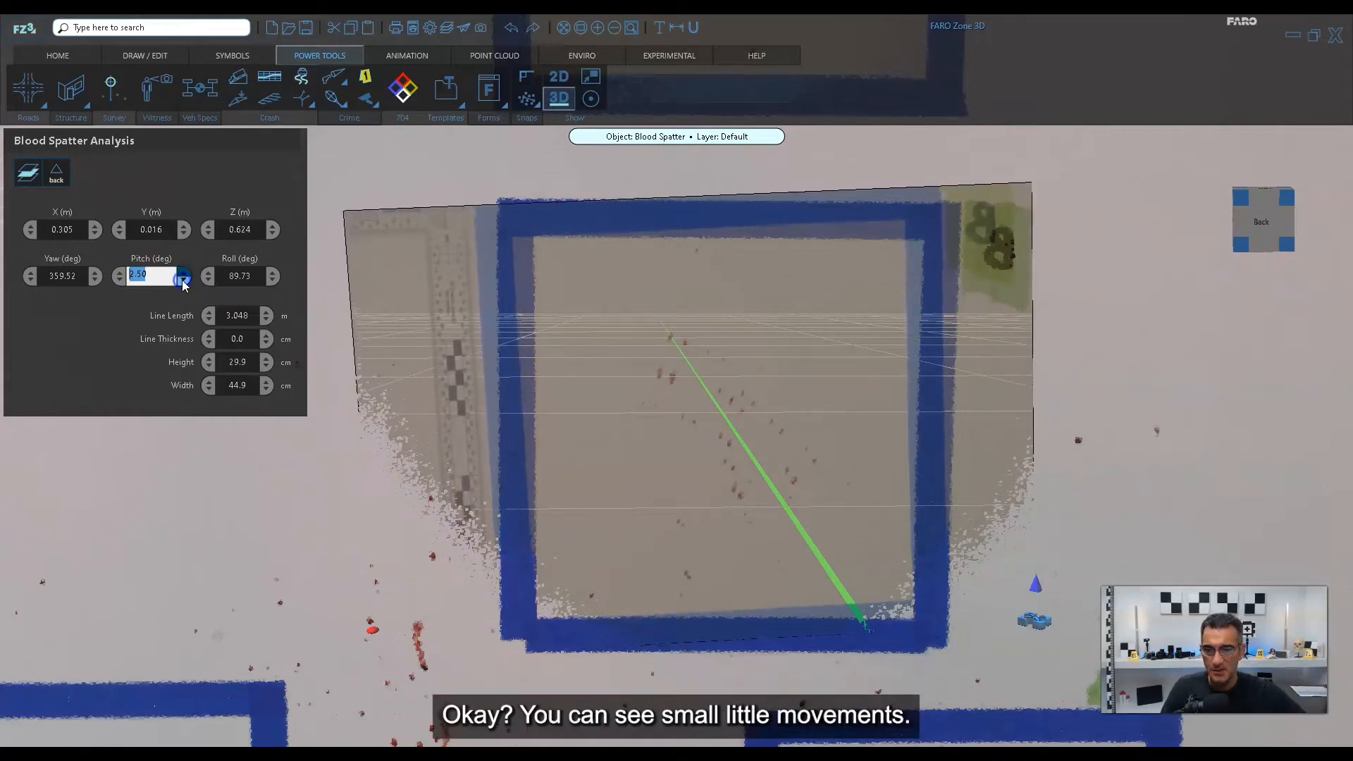
pyautogui.click(184, 281)
# Lower the square B photo's pitch in coarse increments past zero to about 359.6 degrees.
pyautogui.click(120, 281)
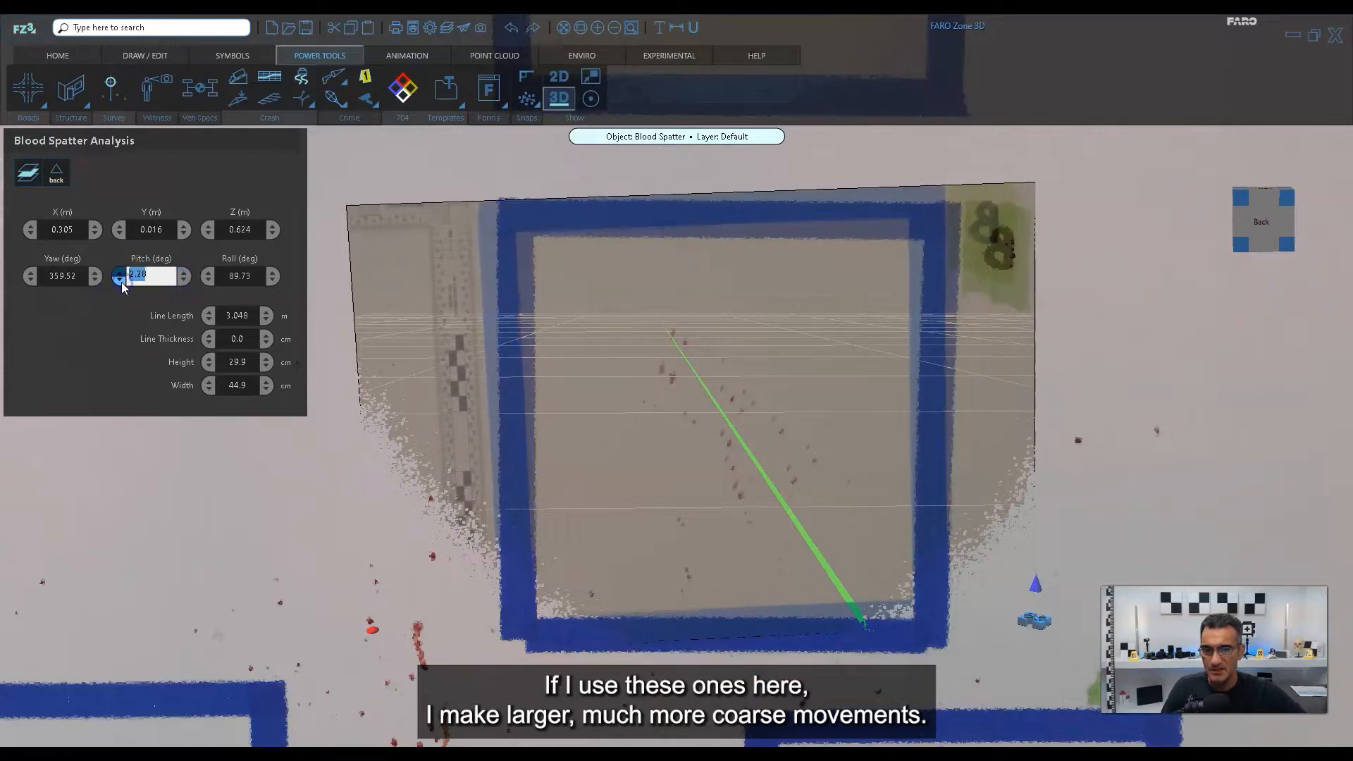
pyautogui.click(119, 280)
pyautogui.click(120, 280)
pyautogui.click(120, 280)
pyautogui.click(120, 280)
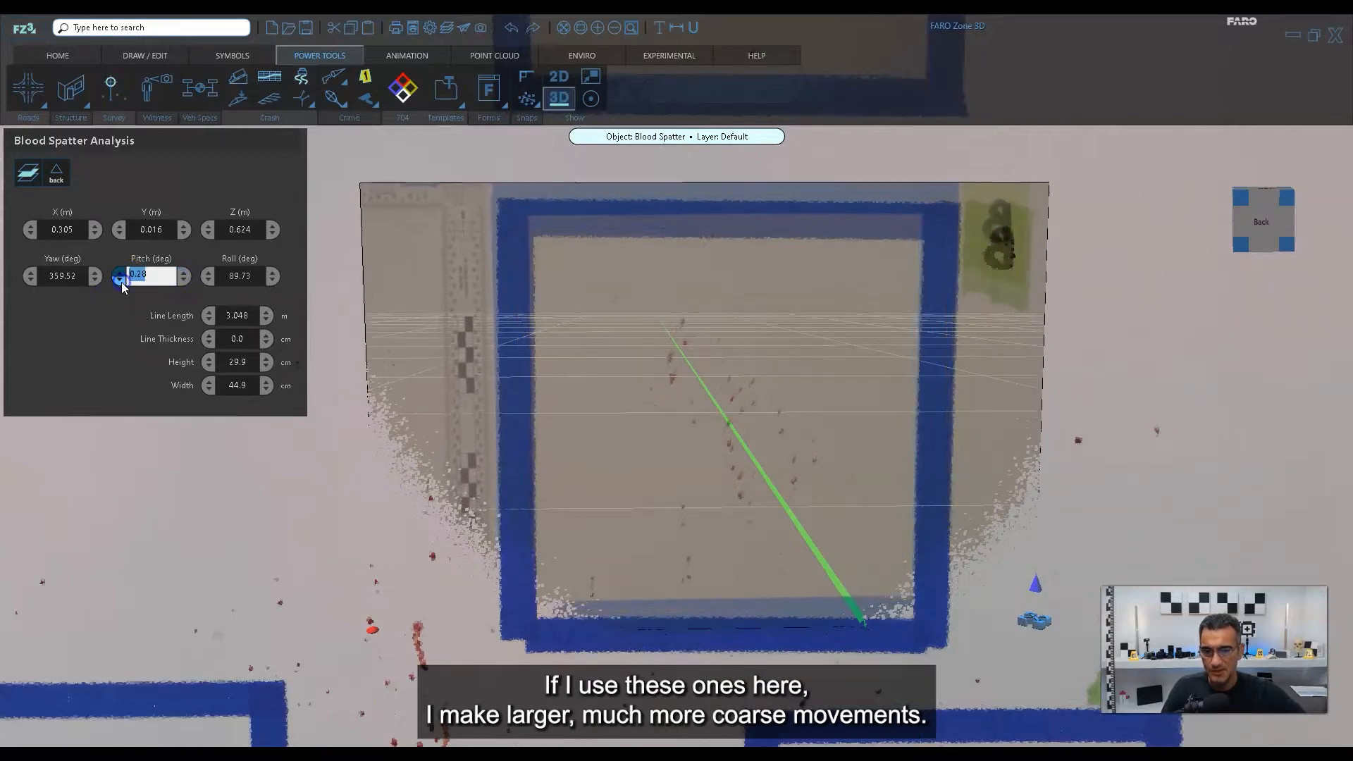
pyautogui.click(120, 281)
pyautogui.click(120, 281)
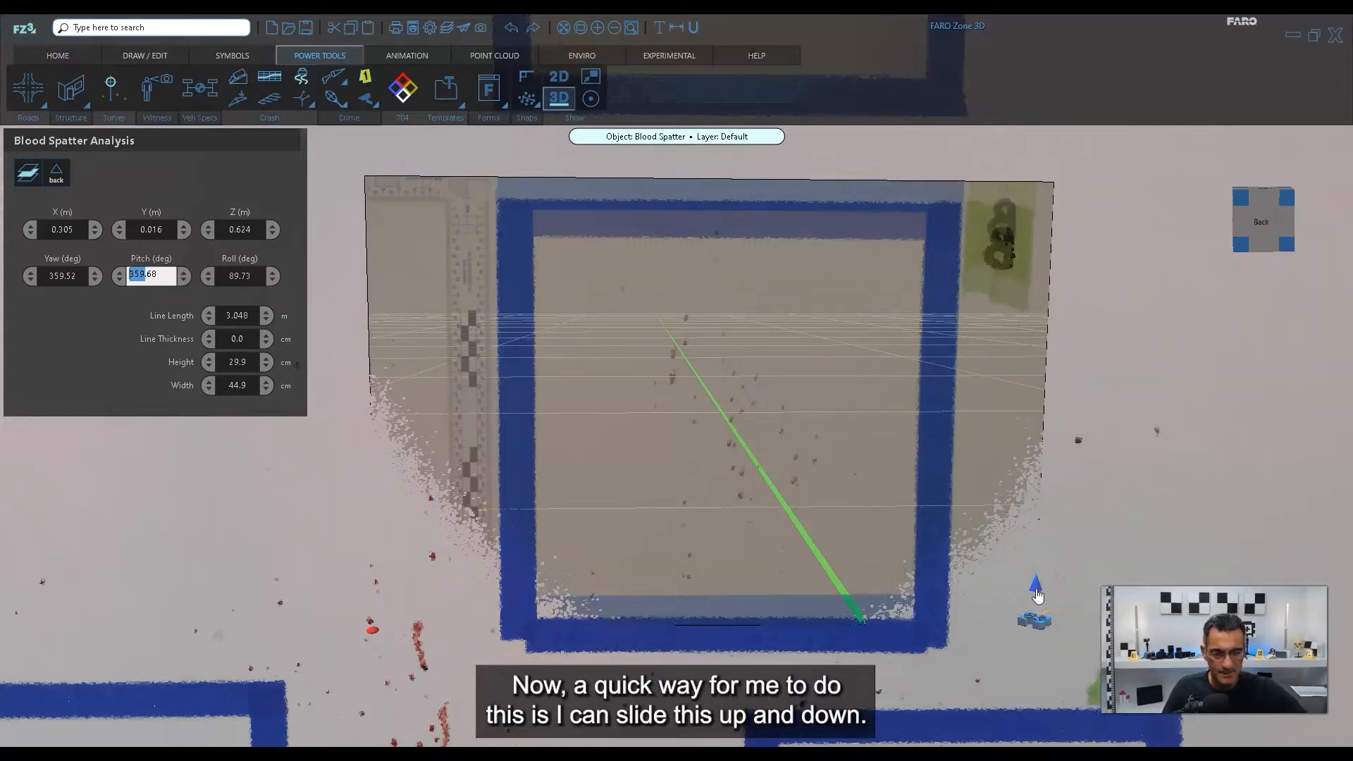
# Lower the square B photo along the wall to about Z 0.606 m so its tape outline matches the point cloud.
pyautogui.moveTo(1036, 591); pyautogui.dragTo(1035, 656)
pyautogui.rightClick(1030, 649)
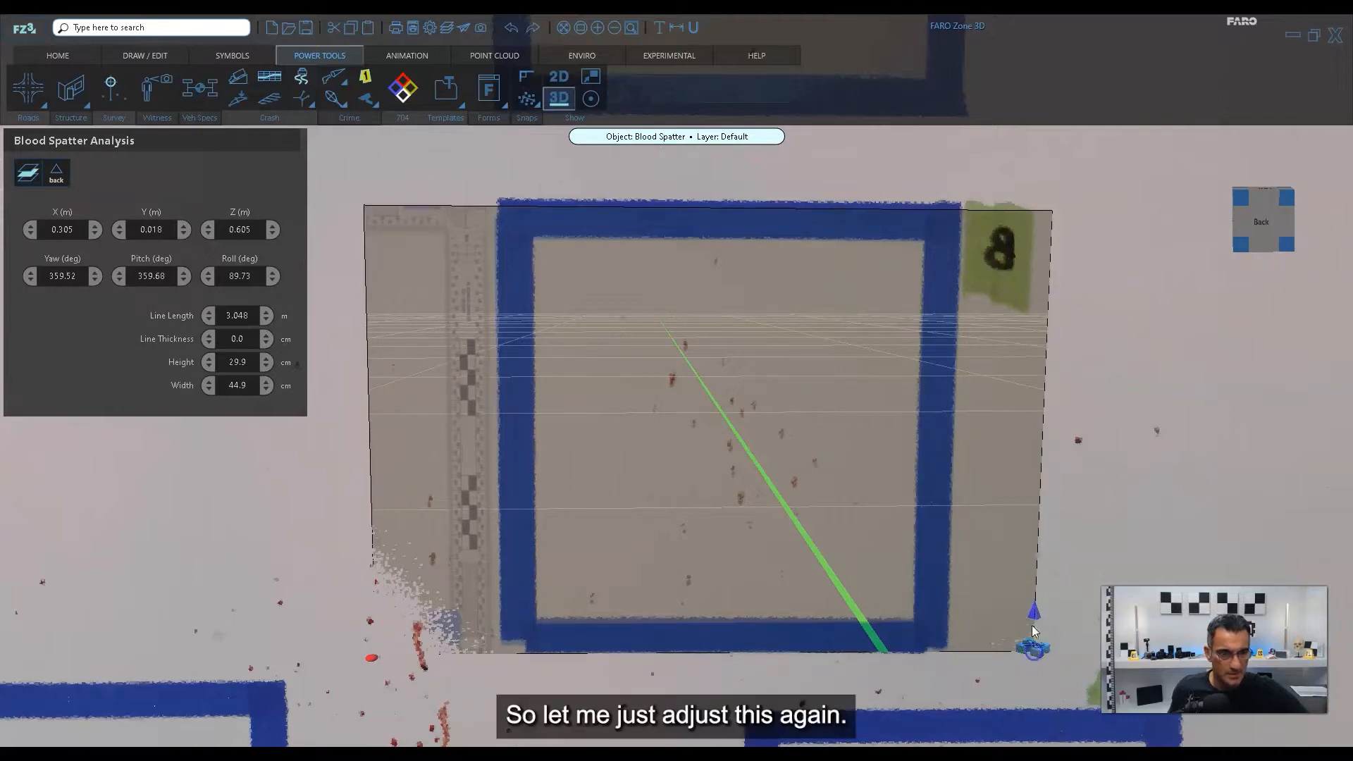
pyautogui.moveTo(1034, 615)
pyautogui.mouseDown()
pyautogui.moveTo(1034, 583)
pyautogui.moveTo(1034, 613)
pyautogui.mouseUp()
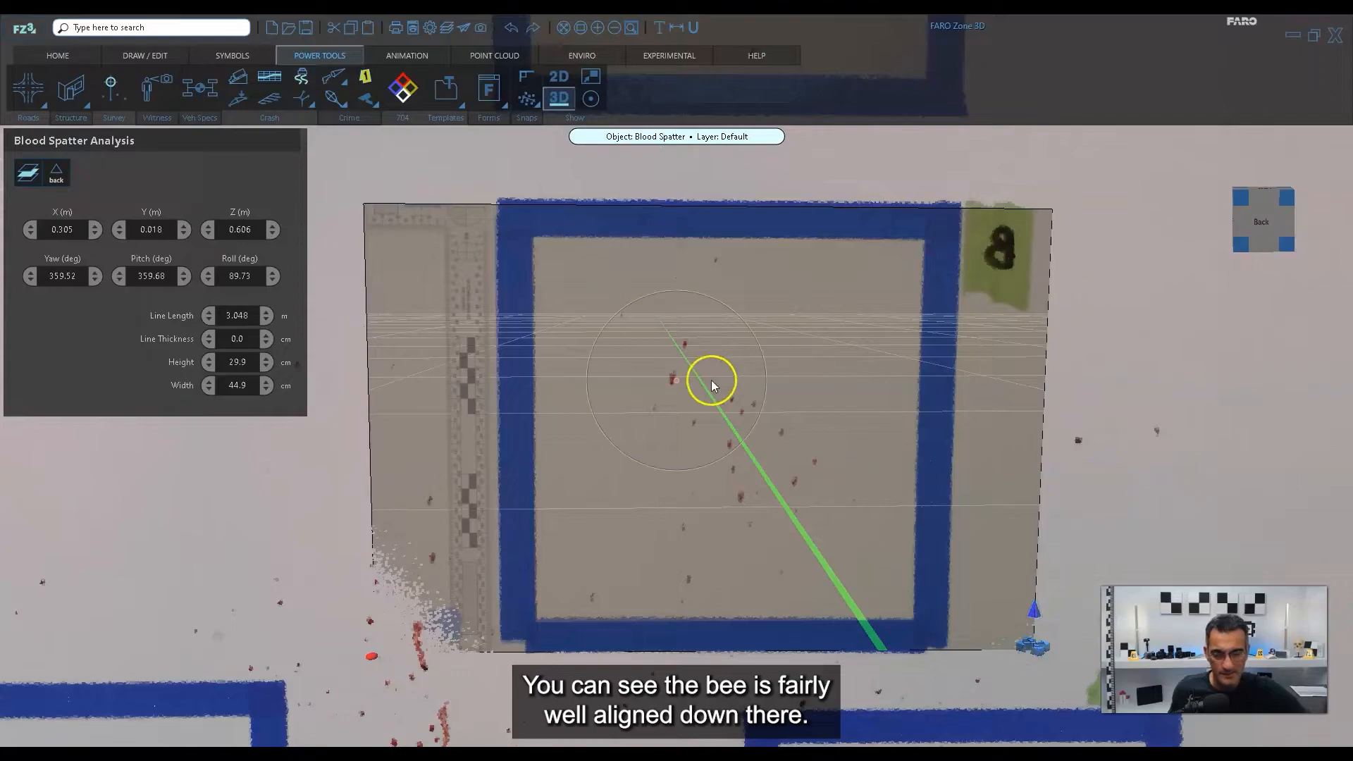
# Return to the square B photo's main properties and readjust its transparency while comparing the stains from the front.
pyautogui.scroll(-3, 704, 385)
pyautogui.moveTo(465, 453); pyautogui.dragTo(684, 474, button='right')
pyautogui.scroll(5, 623, 378)
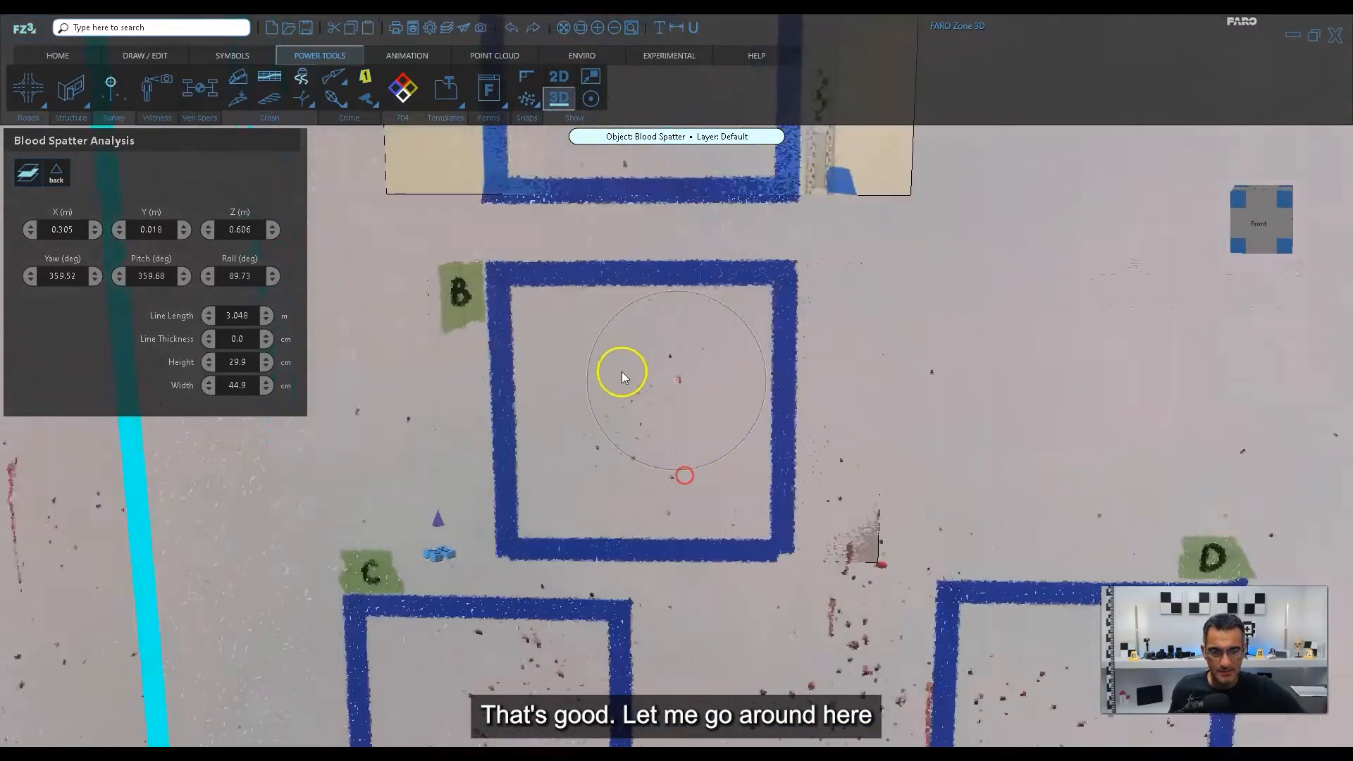
pyautogui.moveTo(626, 417); pyautogui.dragTo(650, 406, button='right')
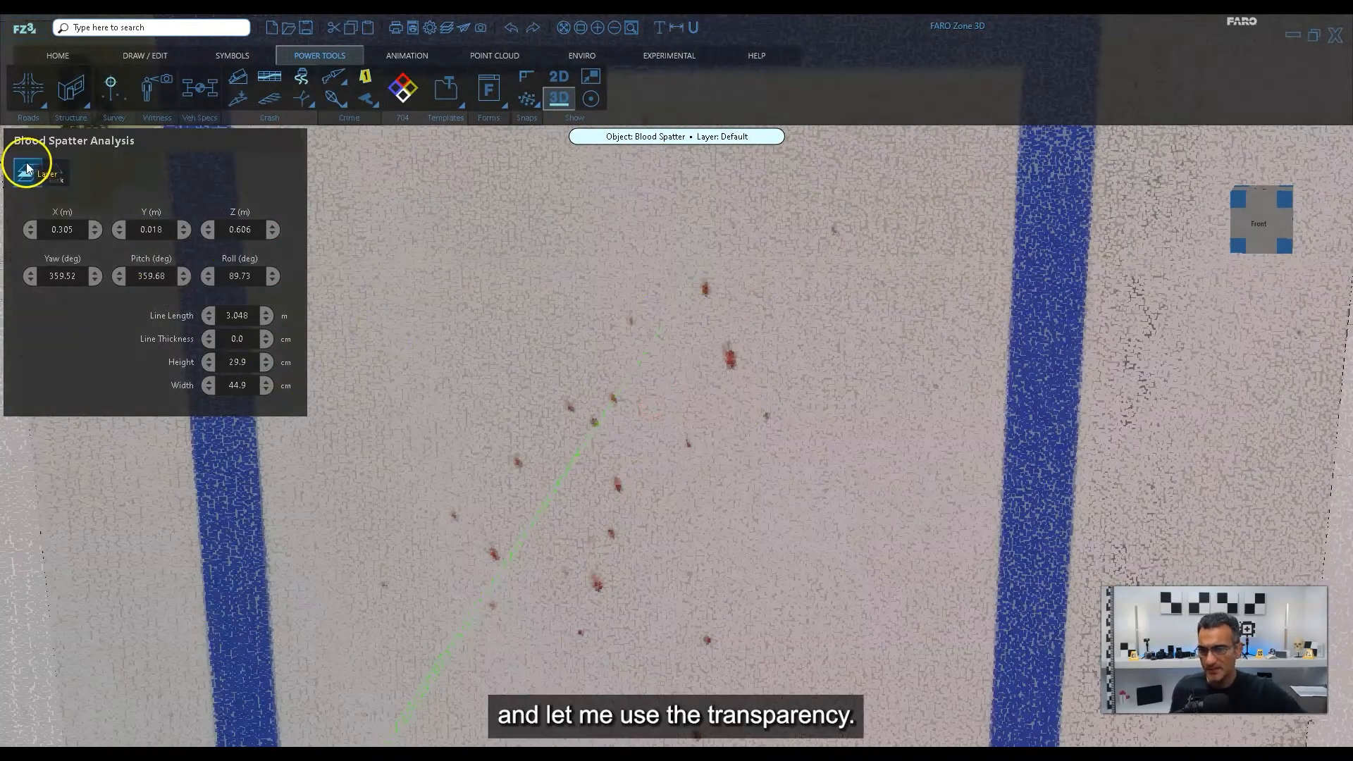
pyautogui.click(58, 177)
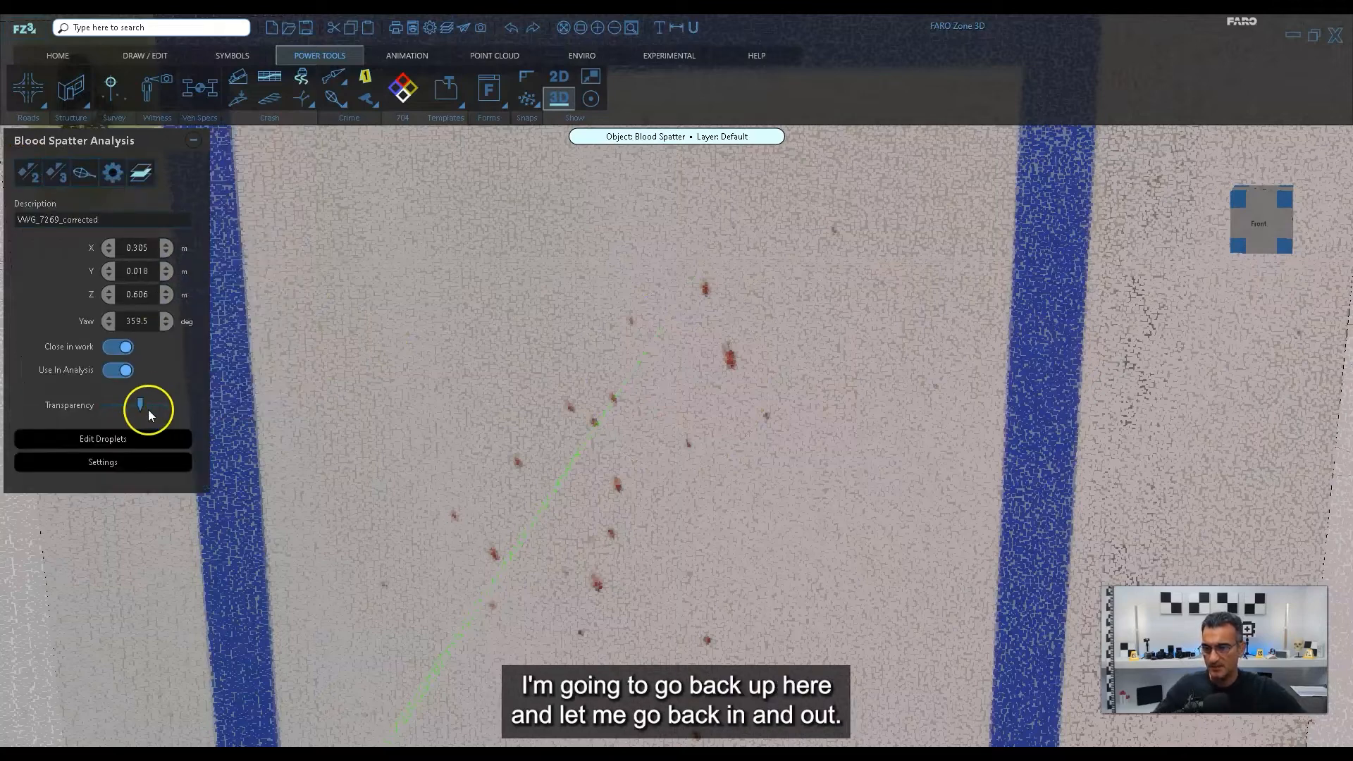
pyautogui.moveTo(142, 403)
pyautogui.mouseDown()
pyautogui.moveTo(170, 402)
pyautogui.moveTo(78, 403)
pyautogui.moveTo(176, 403)
pyautogui.moveTo(96, 400)
pyautogui.moveTo(147, 403)
pyautogui.mouseUp()
pyautogui.scroll(-5, 625, 290)
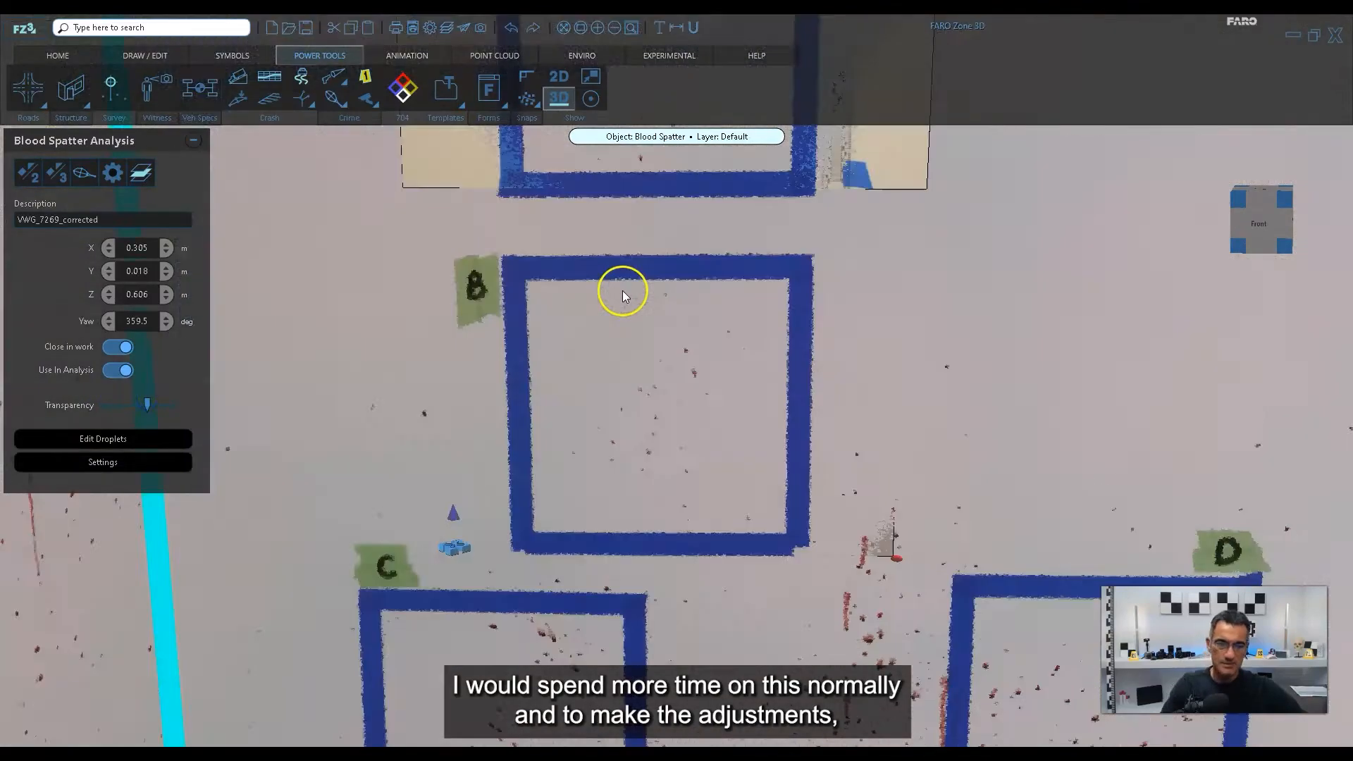
# Examine from behind and from the front how deep the square B photo sits relative to the wall's point cloud.
pyautogui.moveTo(643, 324); pyautogui.dragTo(659, 302, button='right')
pyautogui.moveTo(946, 400); pyautogui.dragTo(858, 428)
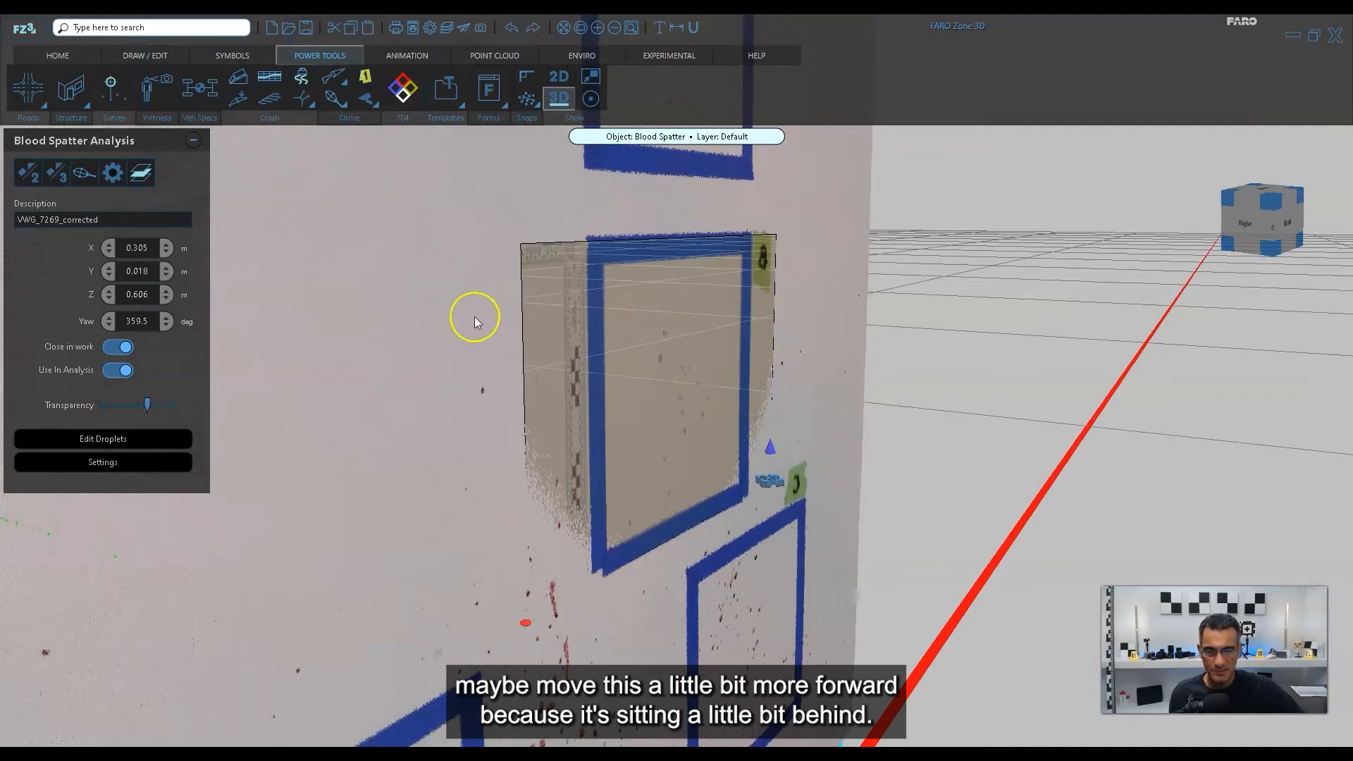
pyautogui.moveTo(674, 331); pyautogui.dragTo(571, 397)
pyautogui.moveTo(461, 486); pyautogui.dragTo(442, 484)
pyautogui.moveTo(517, 475); pyautogui.dragTo(543, 399, button='right')
# Add the VWG_7272_corrected photo and align it with square C, fine-tuning its position to about X 0.143 m and Z 0.268 m.
pyautogui.scroll(4, 611, 393)
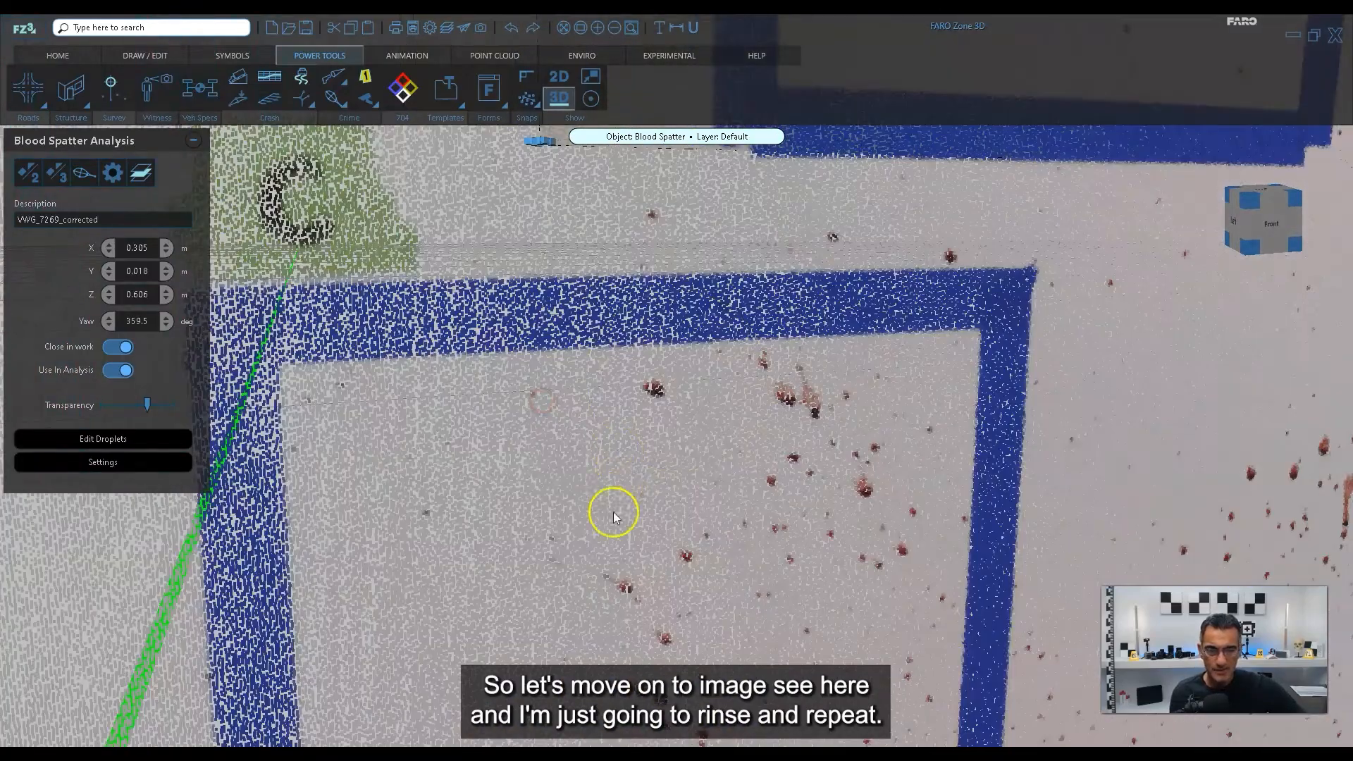
pyautogui.moveTo(623, 509); pyautogui.dragTo(690, 396, button='right')
pyautogui.scroll(-3, 669, 505)
pyautogui.moveTo(670, 503); pyautogui.dragTo(683, 474, button='right')
pyautogui.moveTo(768, 514); pyautogui.dragTo(721, 504)
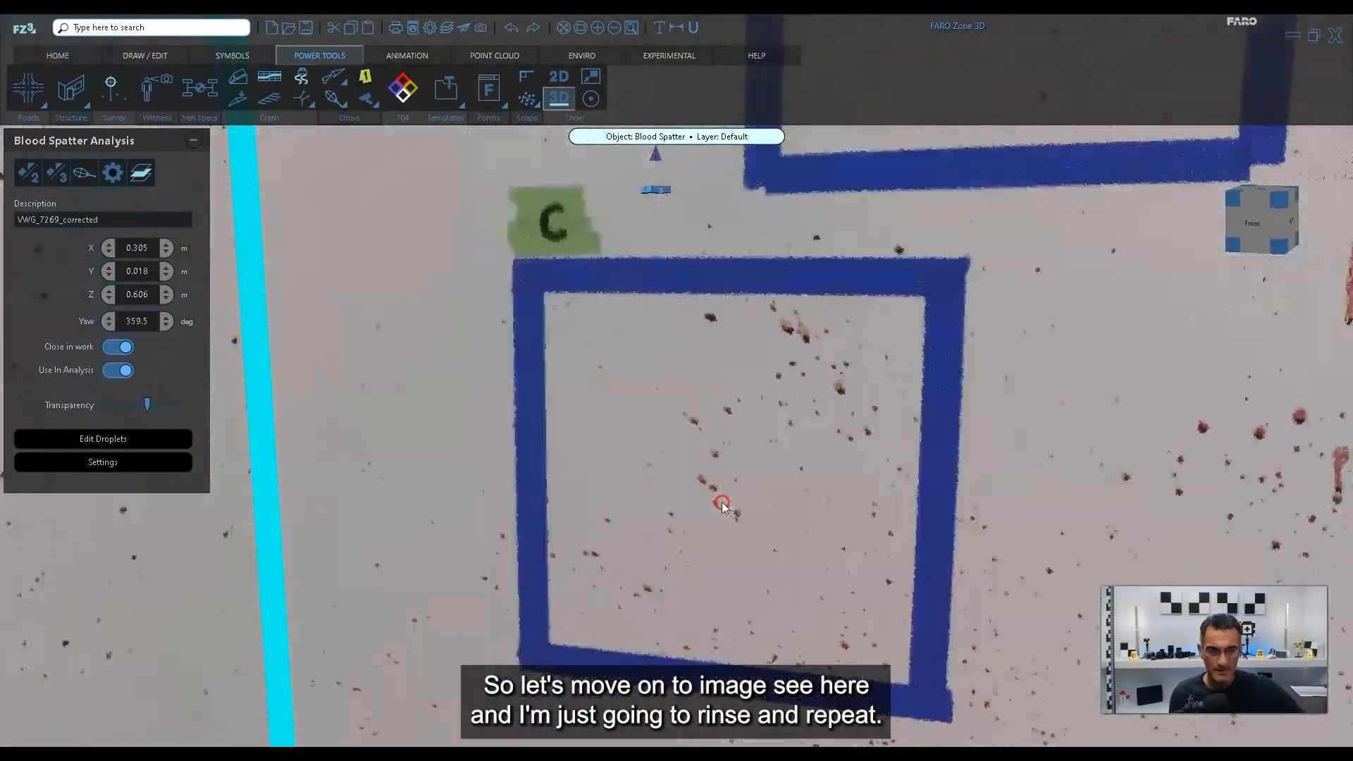
pyautogui.moveTo(795, 527); pyautogui.dragTo(804, 506, button='right')
pyautogui.moveTo(836, 537)
pyautogui.mouseDown()
pyautogui.moveTo(849, 544)
pyautogui.moveTo(829, 537)
pyautogui.mouseUp()
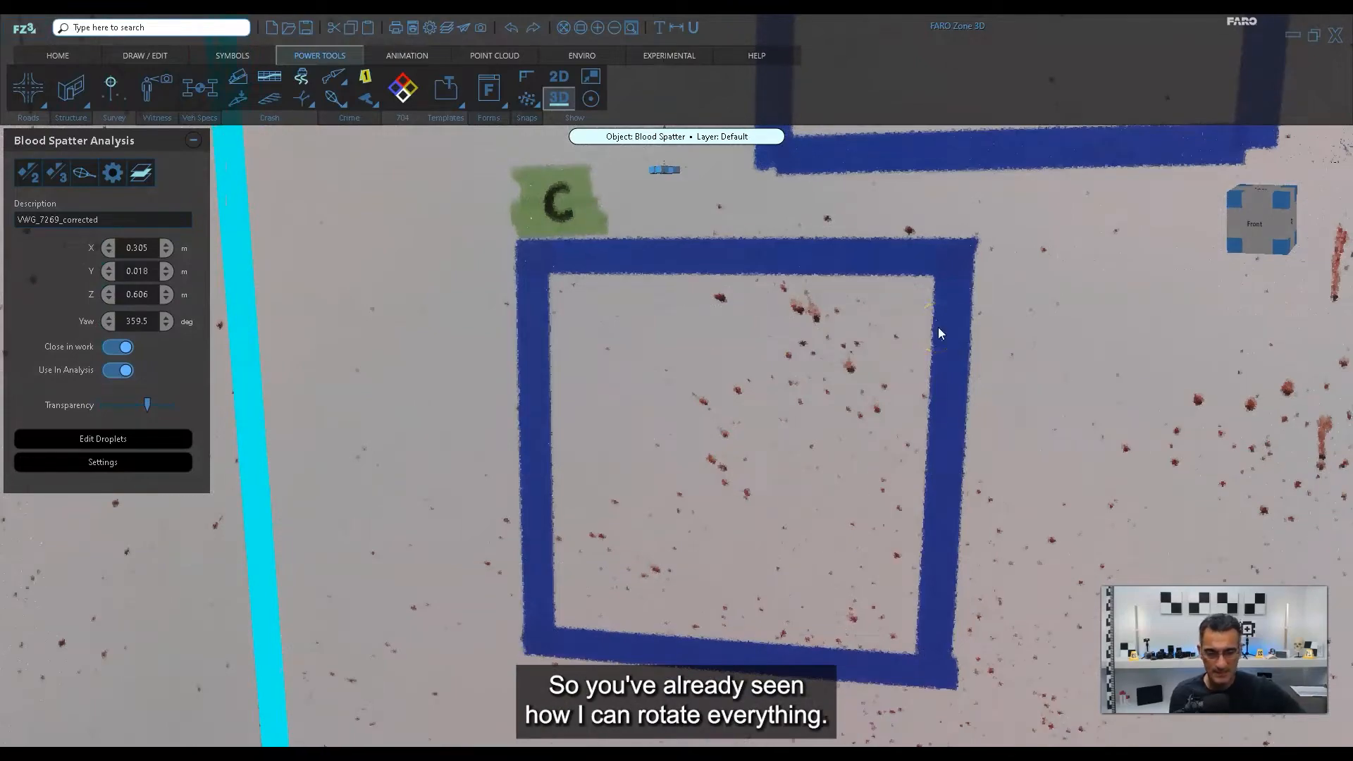
pyautogui.moveTo(884, 451); pyautogui.dragTo(890, 451)
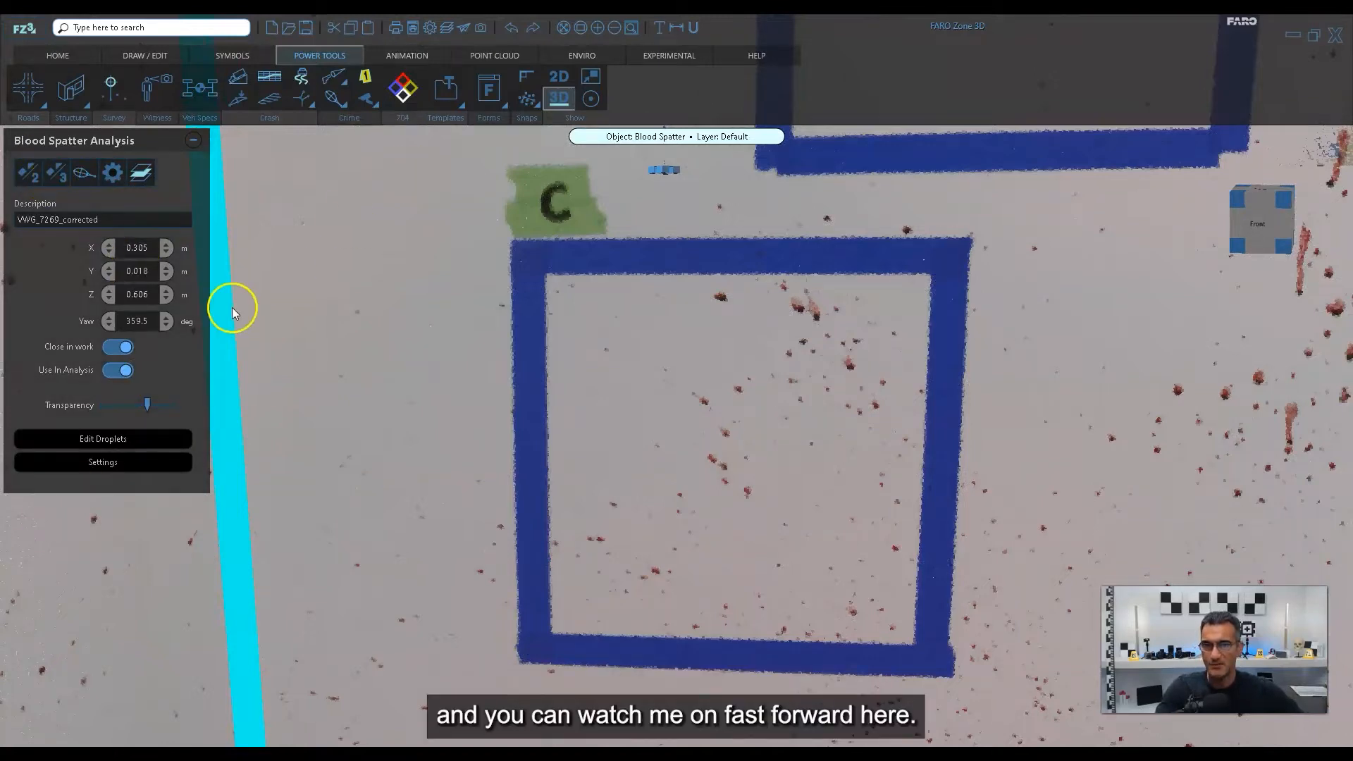
pyautogui.click(341, 103)
pyautogui.click(345, 137)
pyautogui.doubleClick(806, 348)
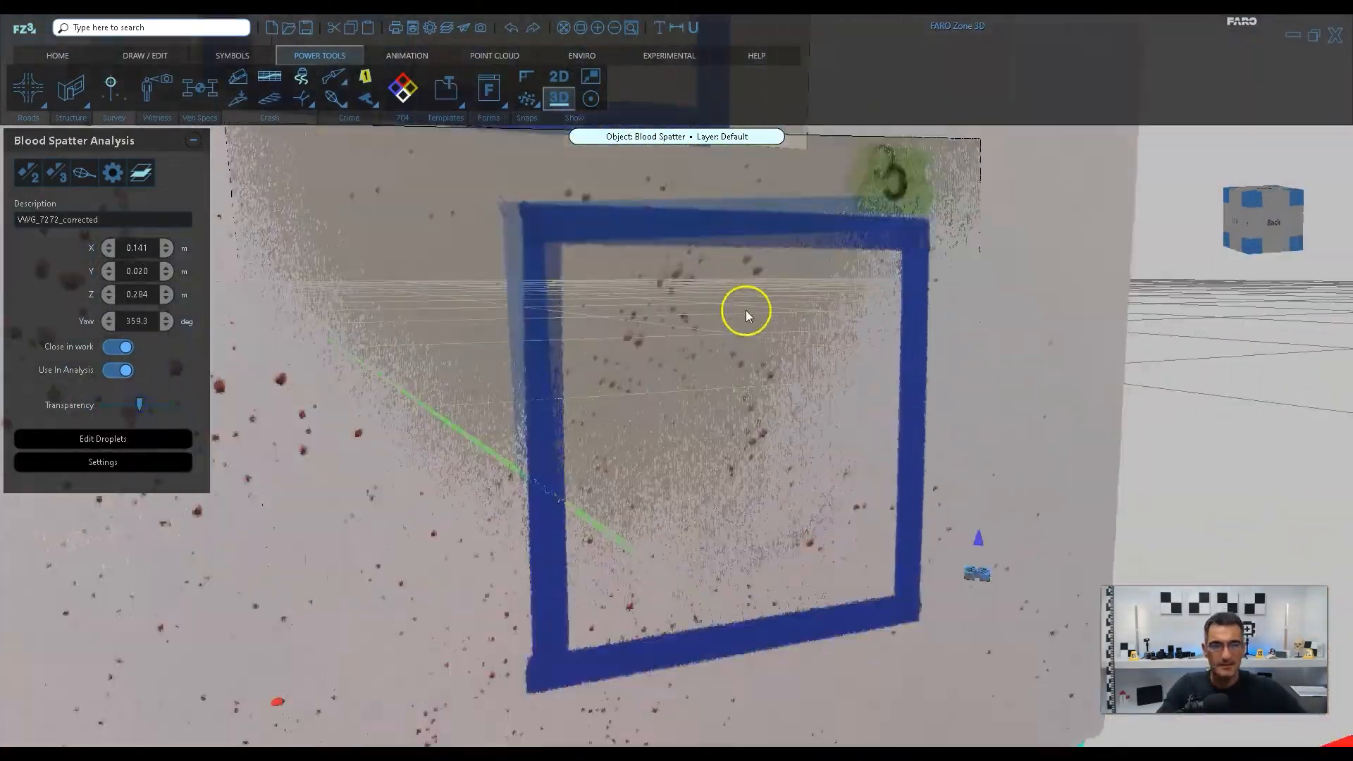
pyautogui.click(103, 462)
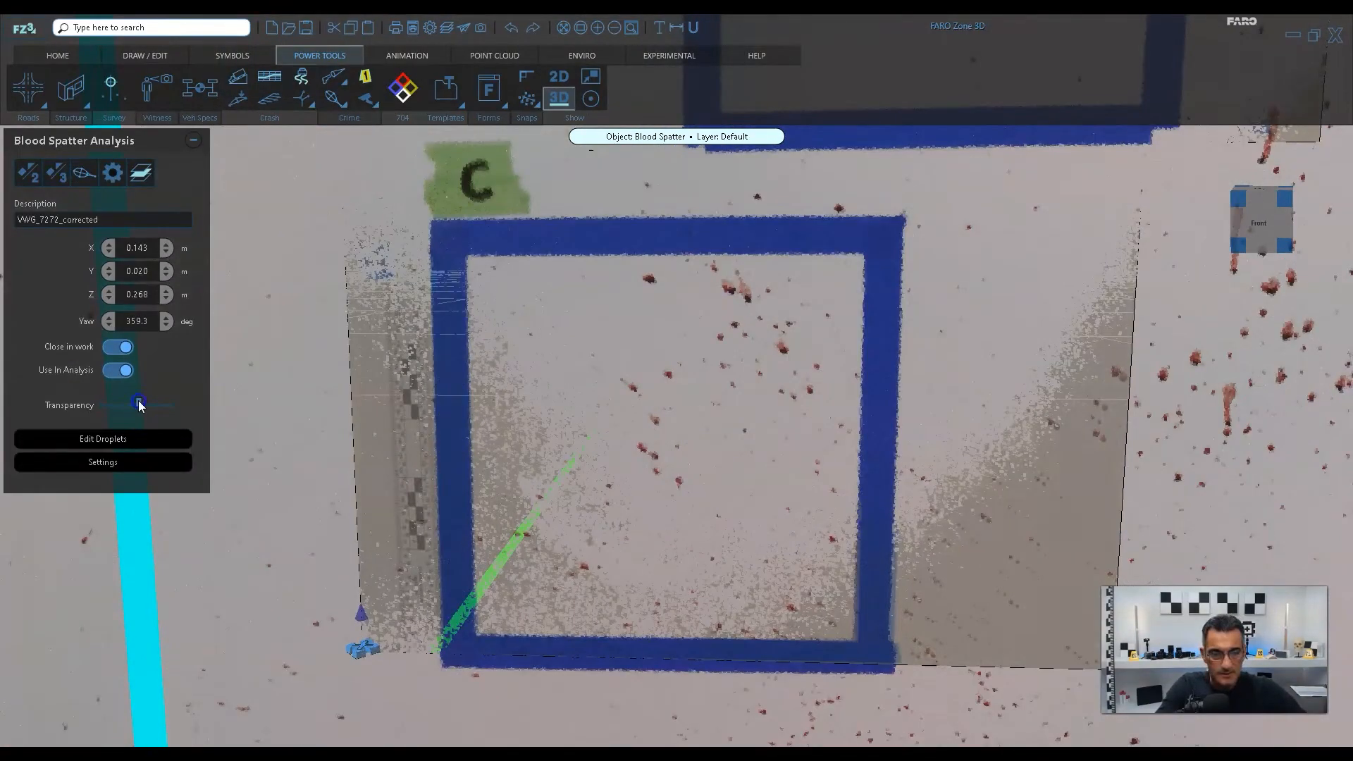
pyautogui.moveTo(139, 403); pyautogui.dragTo(176, 403)
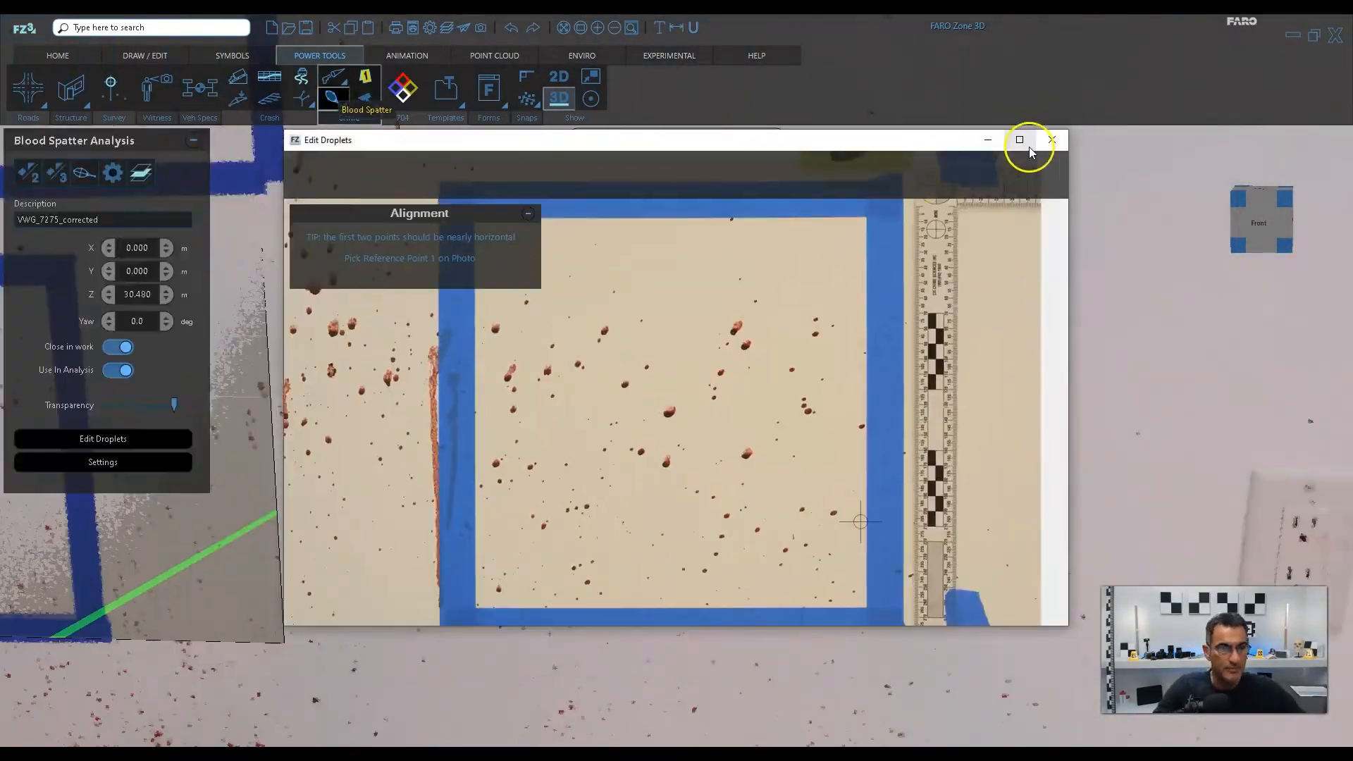
# Align the VWG_7275_corrected photo with square D at about X 0.709 m, Y 0.017 m and Z 0.297 m.
pyautogui.click(1021, 139)
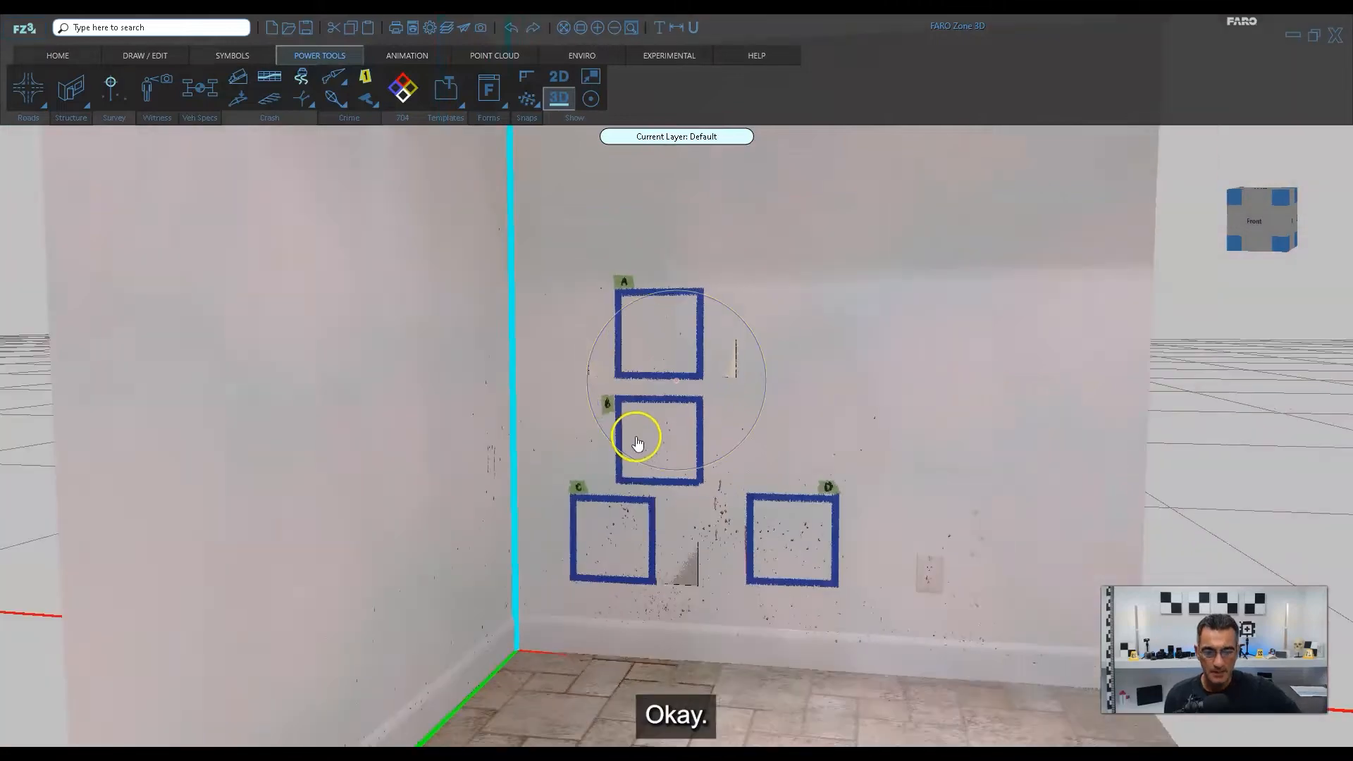
pyautogui.scroll(-1, 636, 439)
# Examine the four placed photos from behind, from the front and up close to check how they sit against the wall.
pyautogui.moveTo(756, 529); pyautogui.dragTo(595, 628)
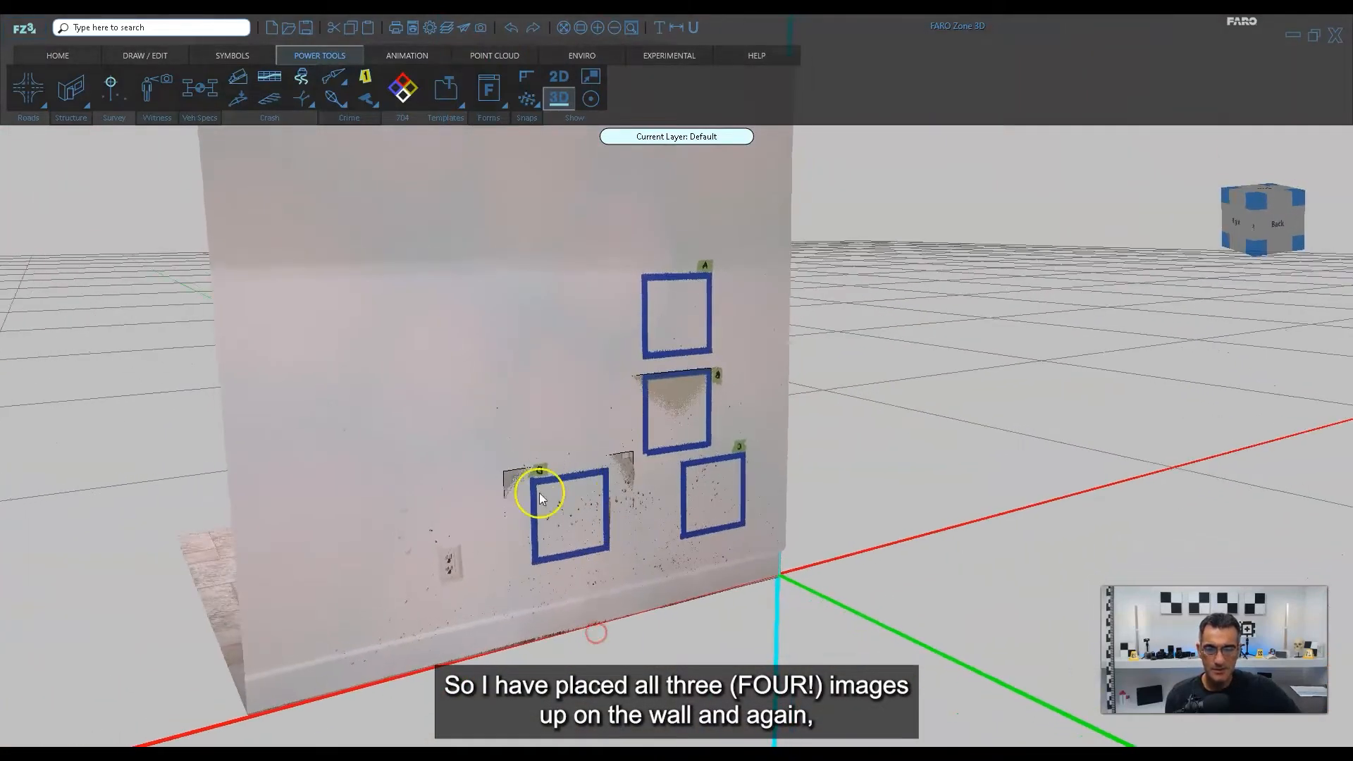
pyautogui.moveTo(311, 595); pyautogui.dragTo(475, 591)
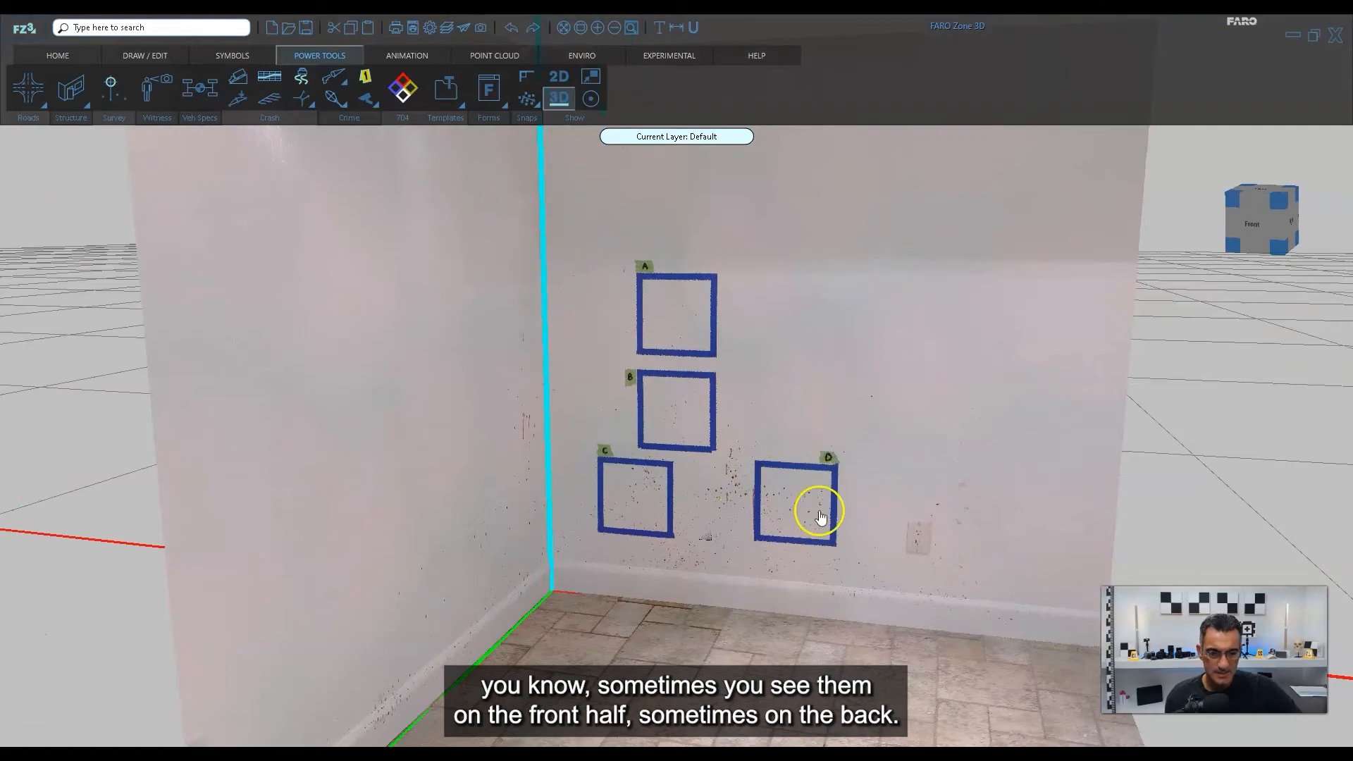
pyautogui.moveTo(879, 552)
pyautogui.mouseDown()
pyautogui.moveTo(686, 565)
pyautogui.moveTo(857, 551)
pyautogui.mouseUp()
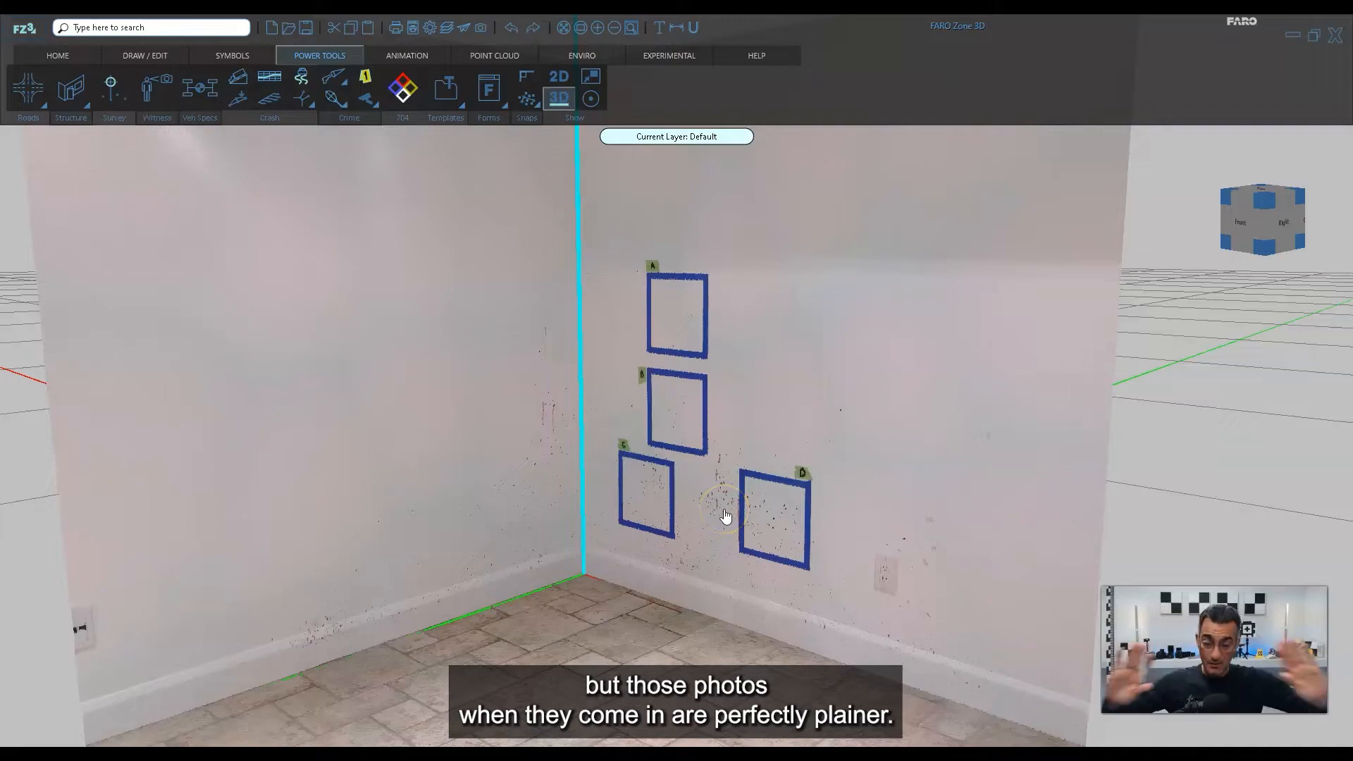
pyautogui.scroll(3, 726, 516)
pyautogui.scroll(5, 725, 430)
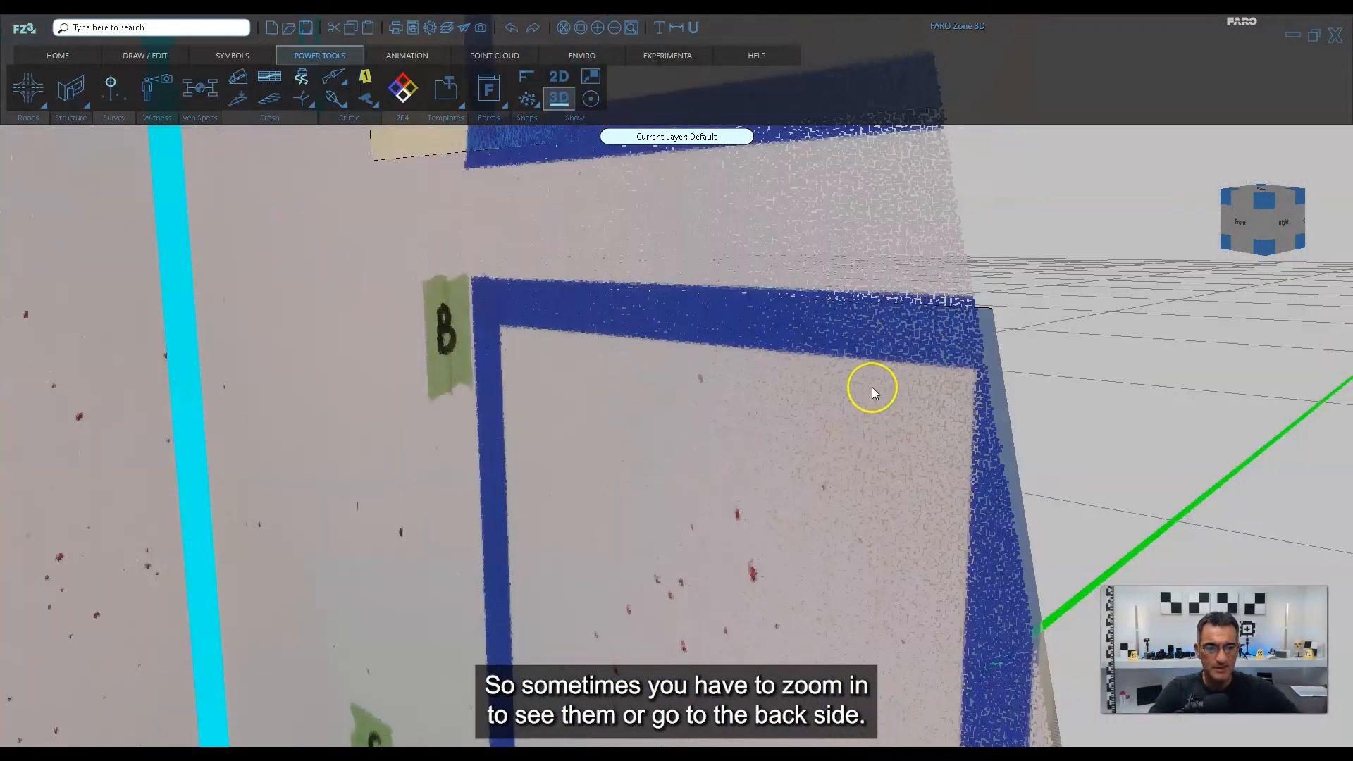
pyautogui.scroll(-3, 886, 386)
pyautogui.moveTo(982, 460); pyautogui.dragTo(1018, 444, button='middle')
pyautogui.scroll(-3, 862, 452)
pyautogui.scroll(-1, 862, 452)
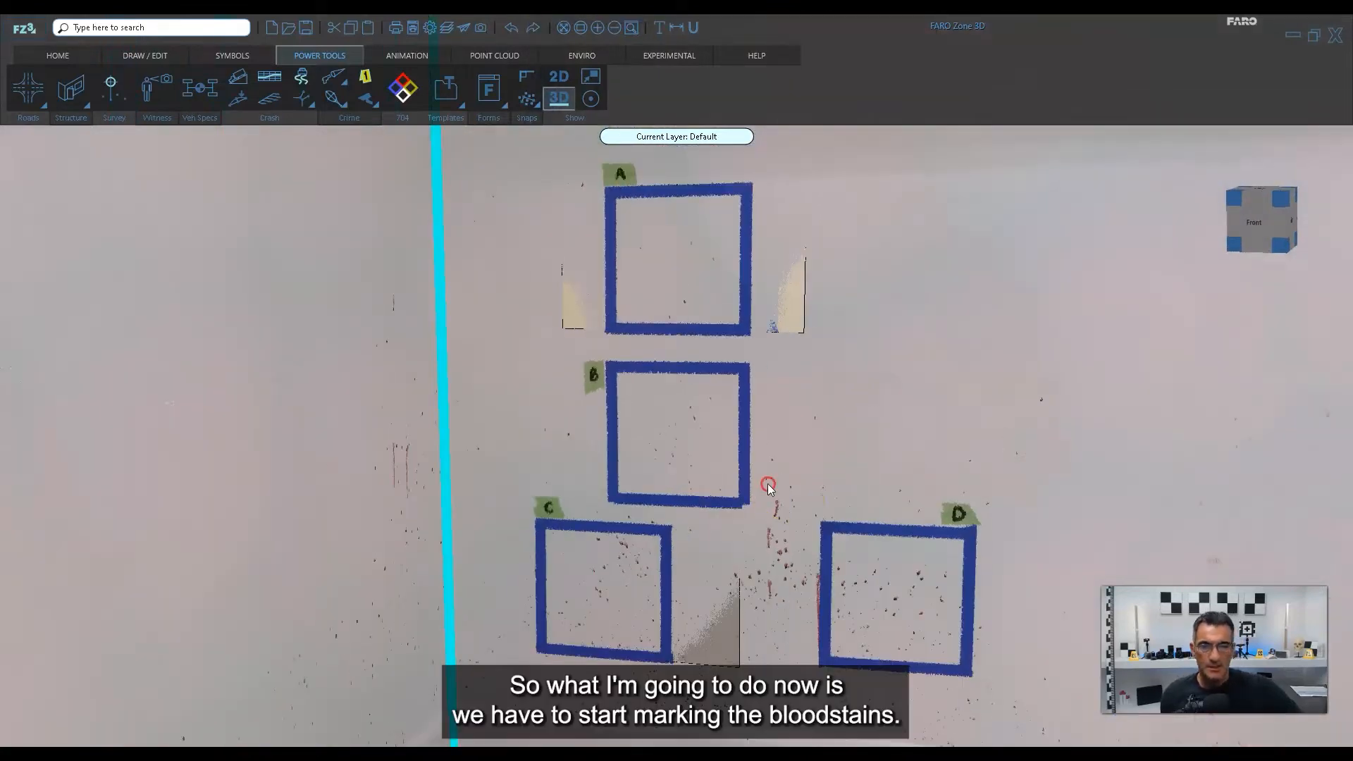
pyautogui.moveTo(768, 484); pyautogui.dragTo(768, 510, button='middle')
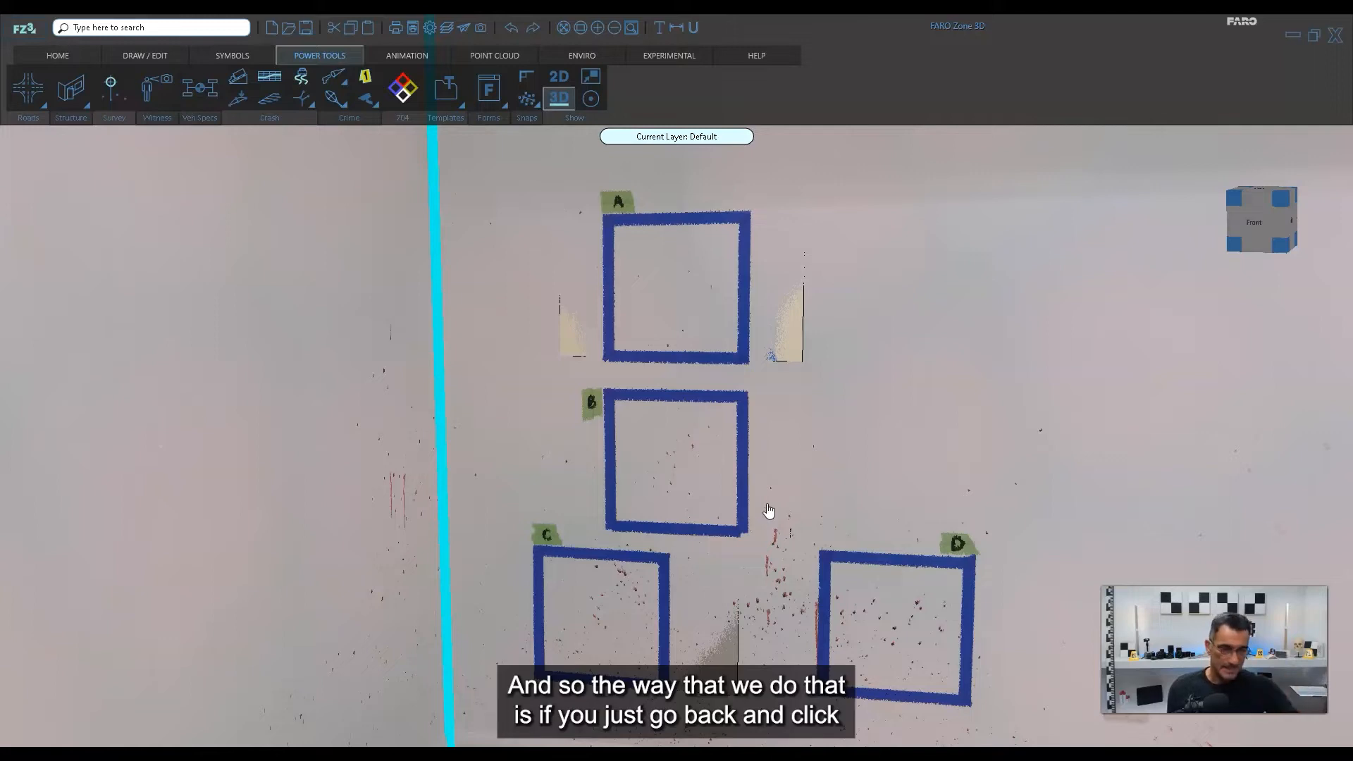
# Select the square A photo, VWG_7271_corrected, and open it for droplet editing in a maximized window.
pyautogui.scroll(1, 810, 285)
pyautogui.scroll(1, 800, 341)
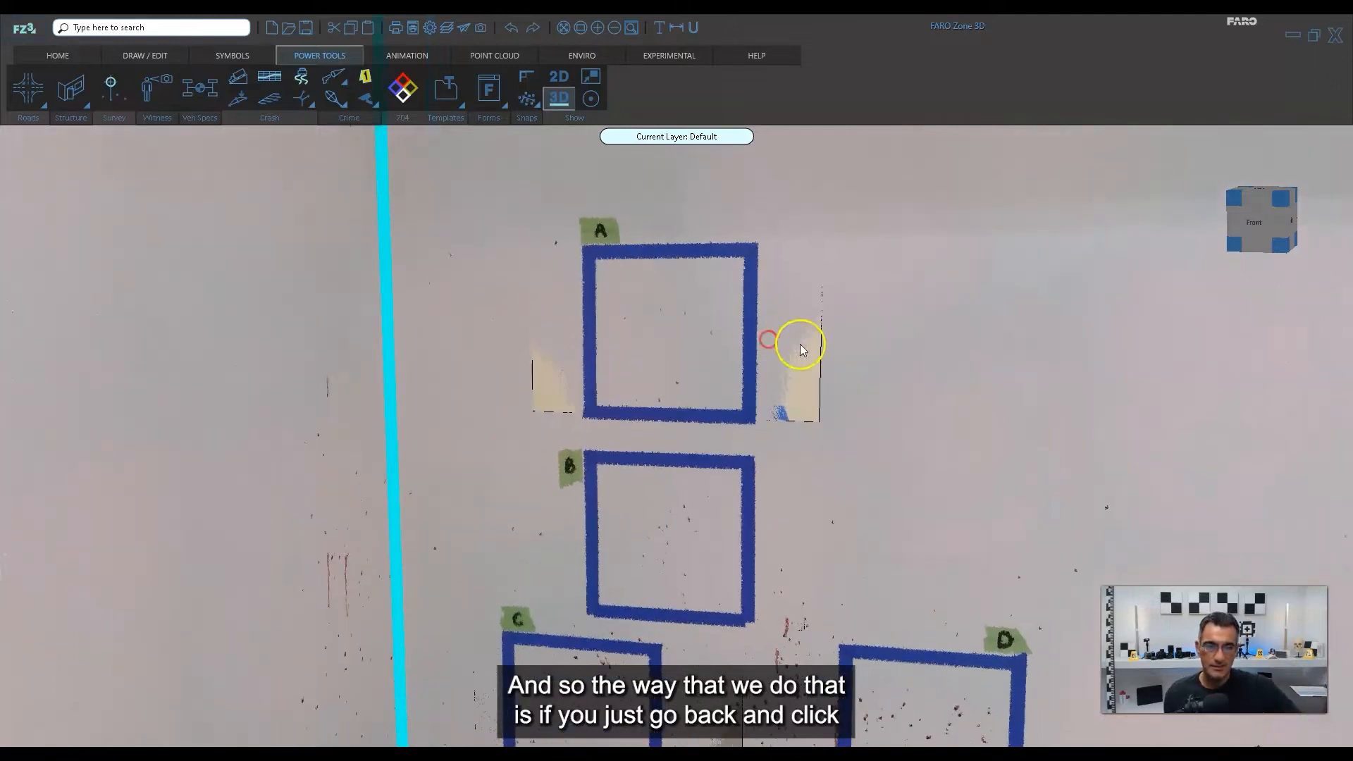
pyautogui.click(801, 346)
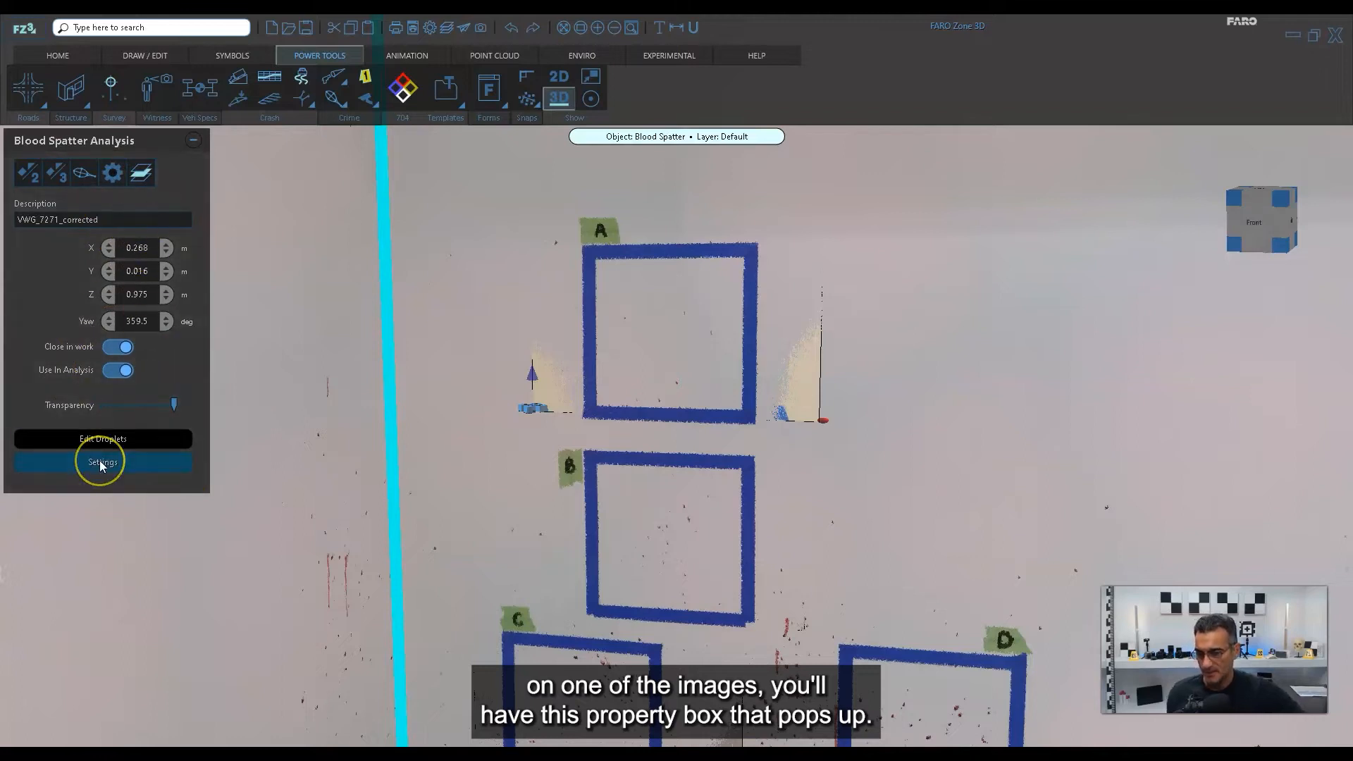
pyautogui.click(87, 177)
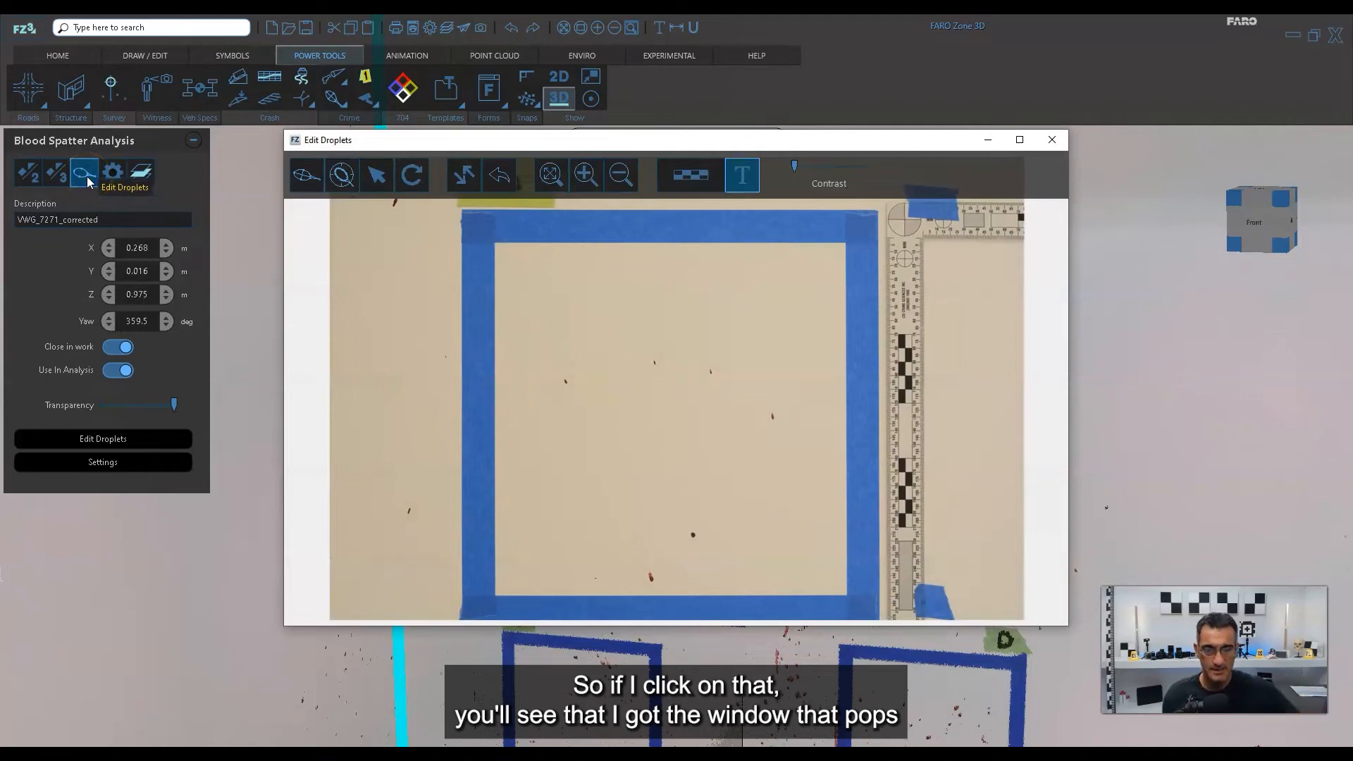
pyautogui.click(1020, 140)
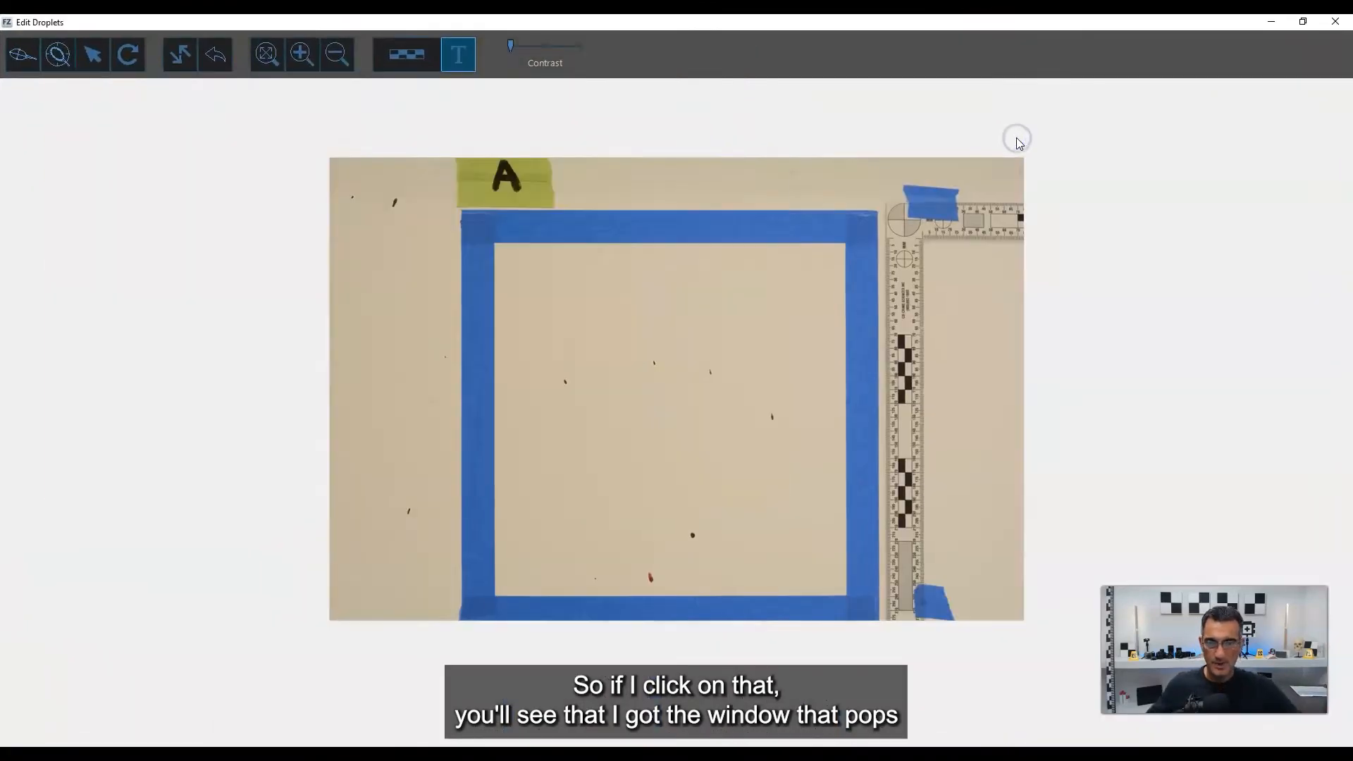
# Look over the stains in the square A photo and the edge detection option, and examine the leftmost stain inside the tape closely.
pyautogui.scroll(3, 552, 387)
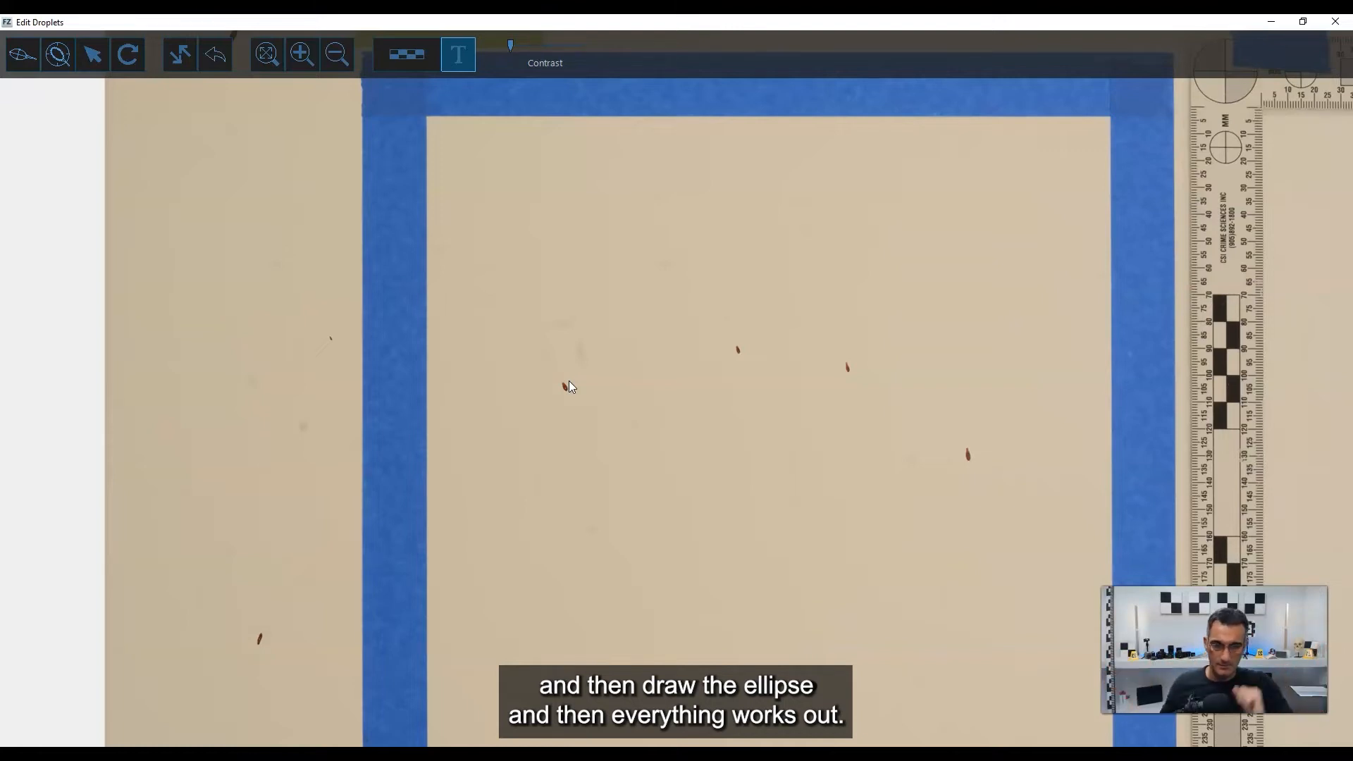
pyautogui.click(616, 272)
pyautogui.click(57, 66)
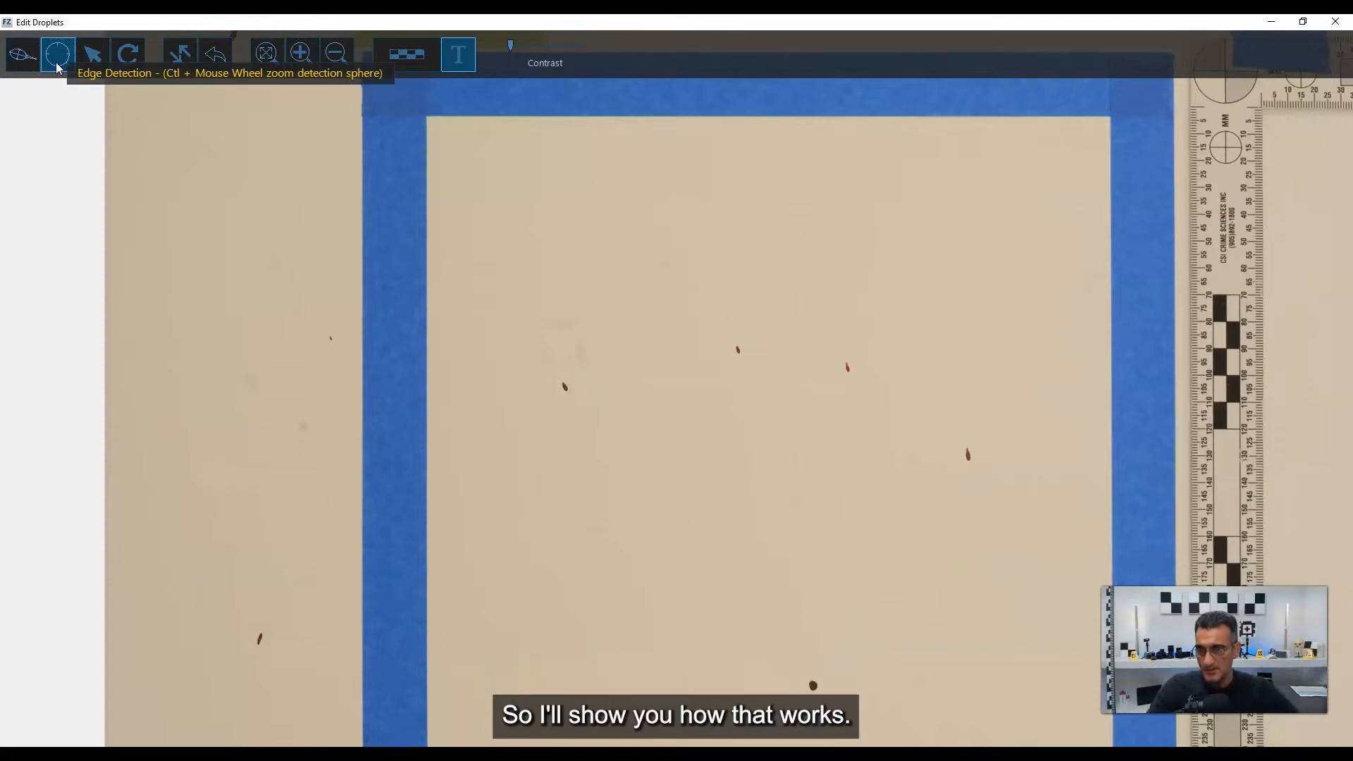
pyautogui.scroll(3, 582, 401)
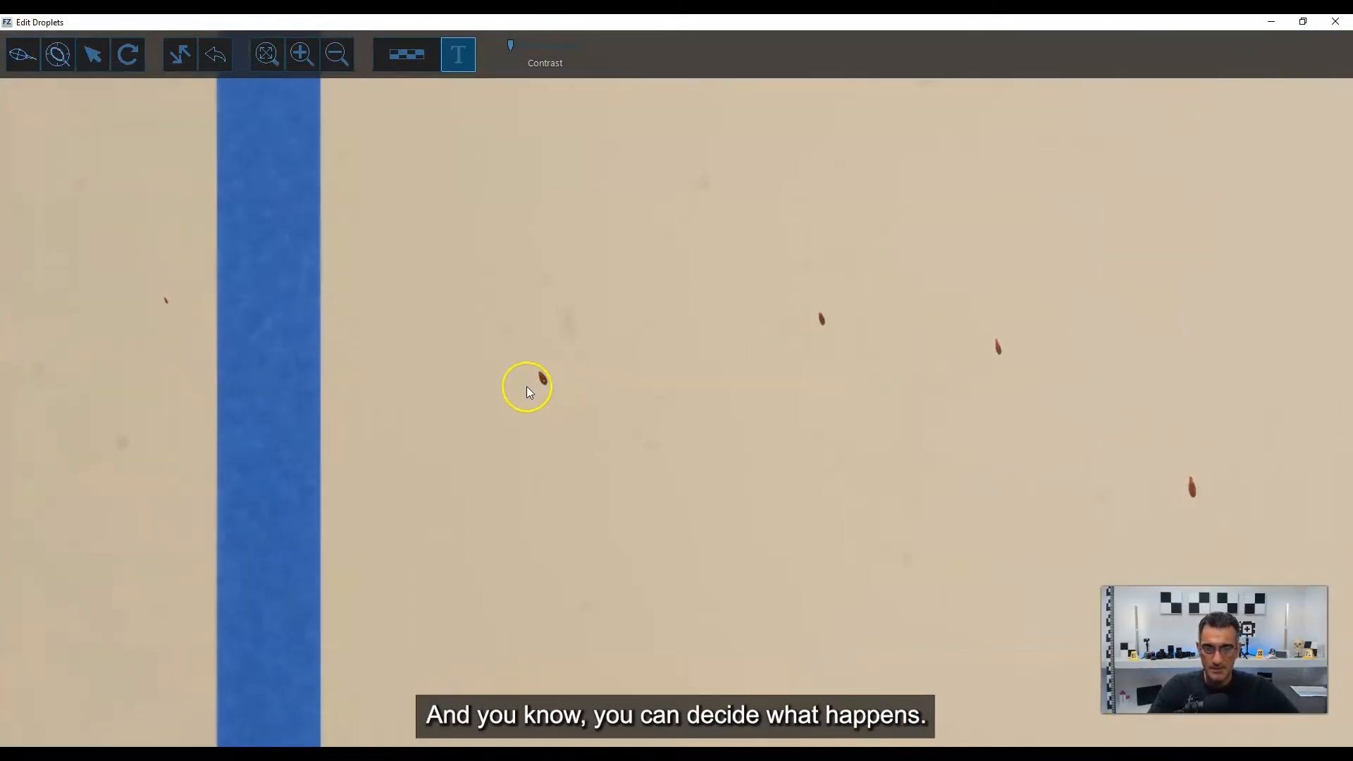
pyautogui.scroll(4, 501, 378)
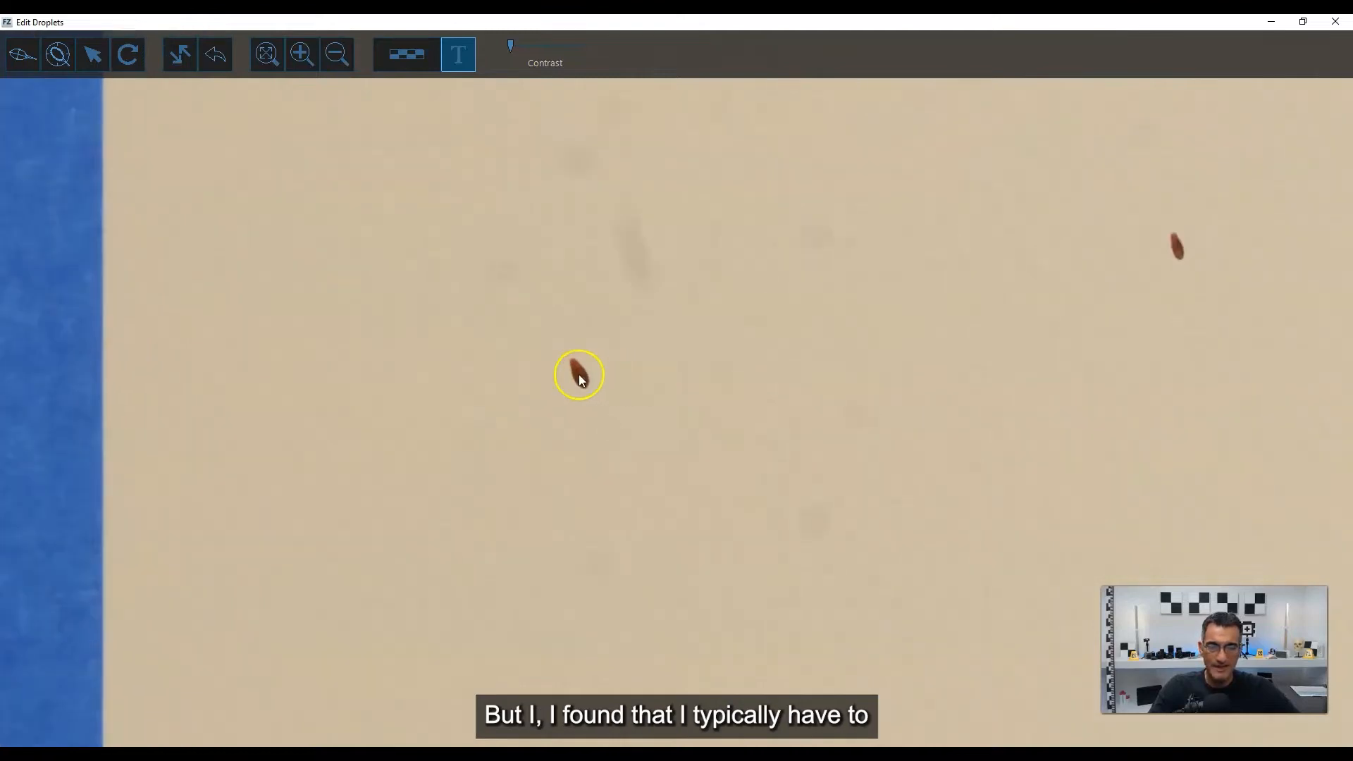
pyautogui.scroll(1, 578, 374)
pyautogui.scroll(2, 495, 370)
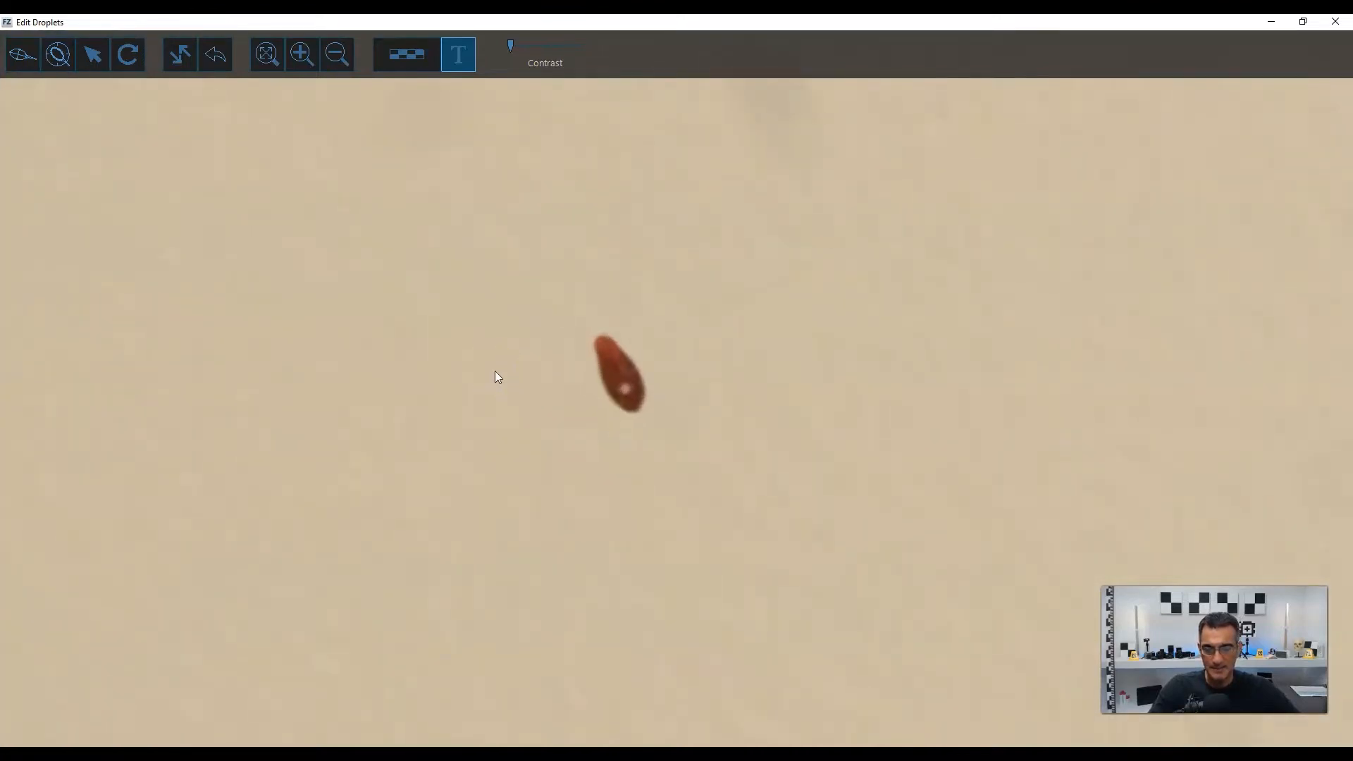
pyautogui.scroll(3, 501, 371)
pyautogui.scroll(-4, 585, 374)
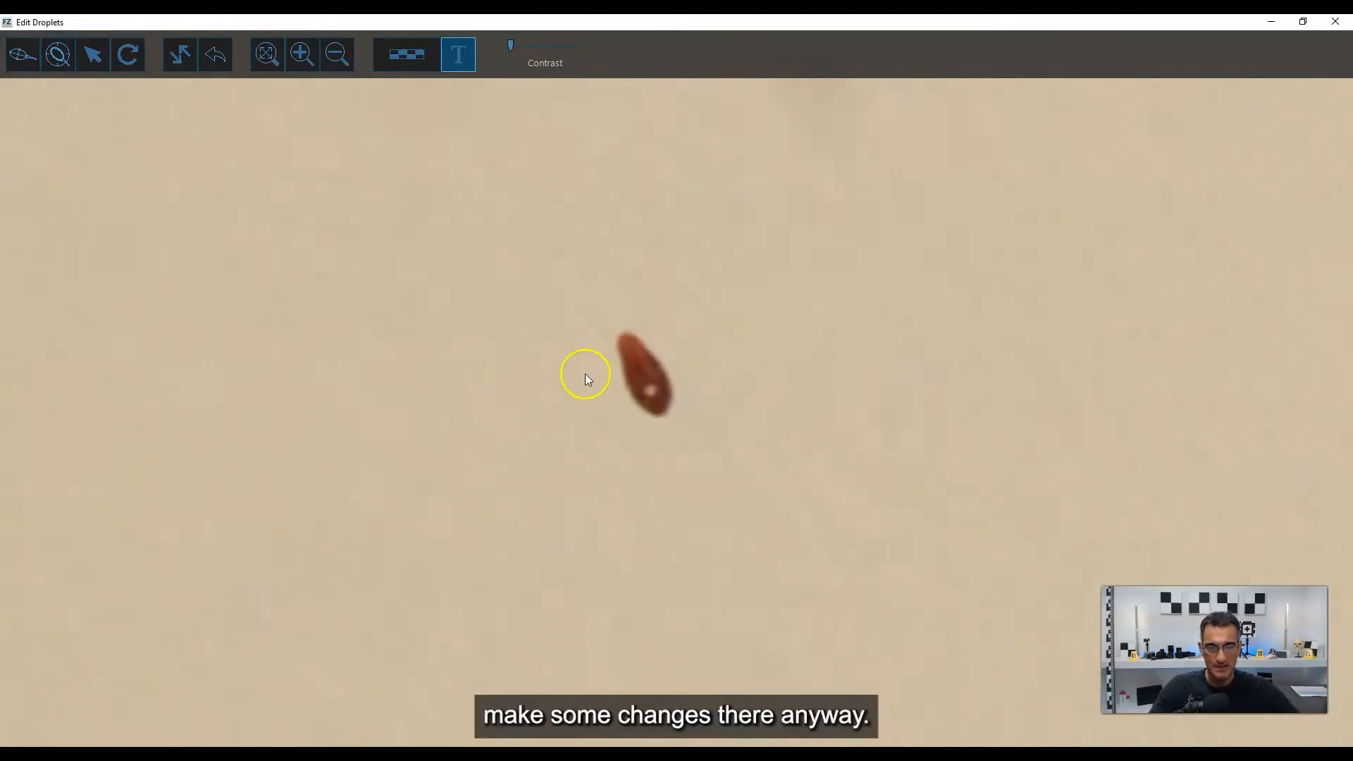
pyautogui.scroll(-5, 719, 384)
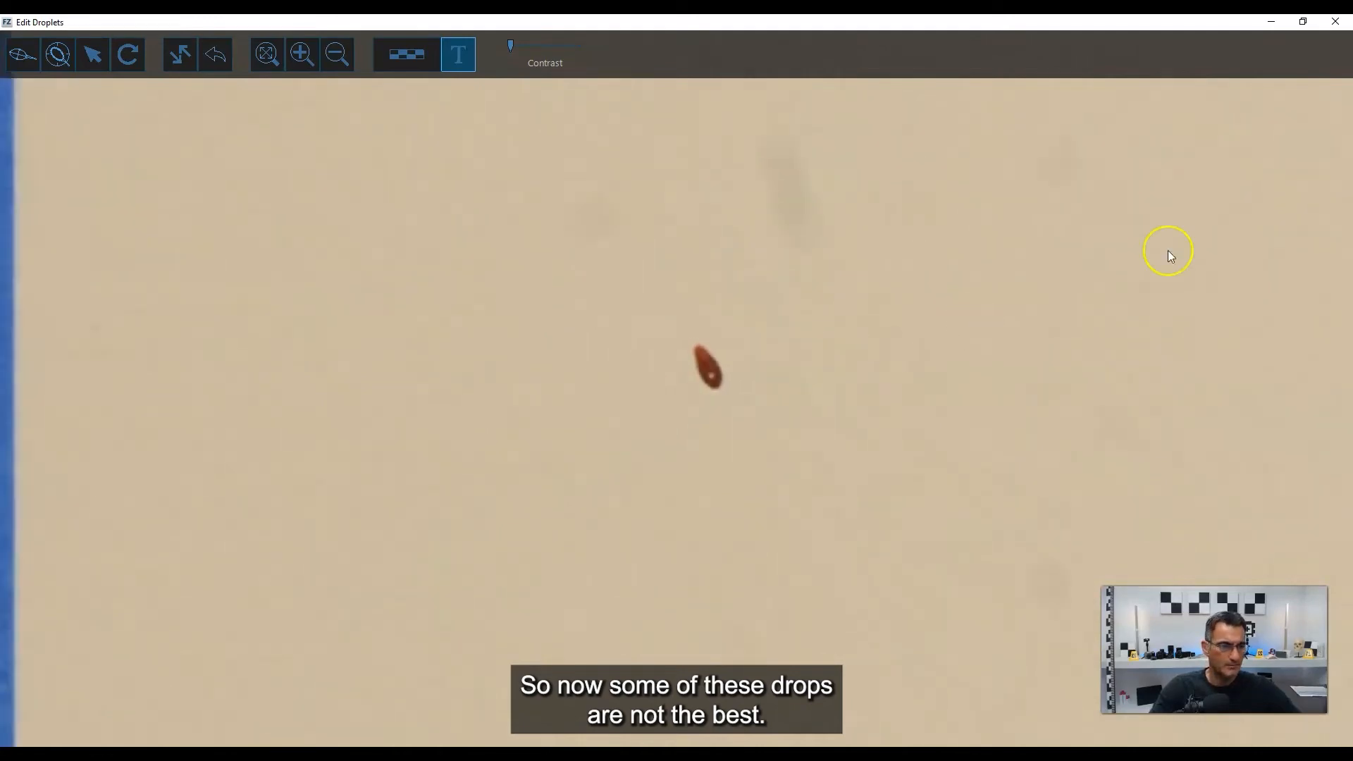
# Examine the shape and edge sharpness of the next stain toward the middle of square A at high magnification.
pyautogui.scroll(3, 1163, 251)
pyautogui.moveTo(1048, 343); pyautogui.dragTo(667, 411, button='middle')
pyautogui.scroll(3, 694, 394)
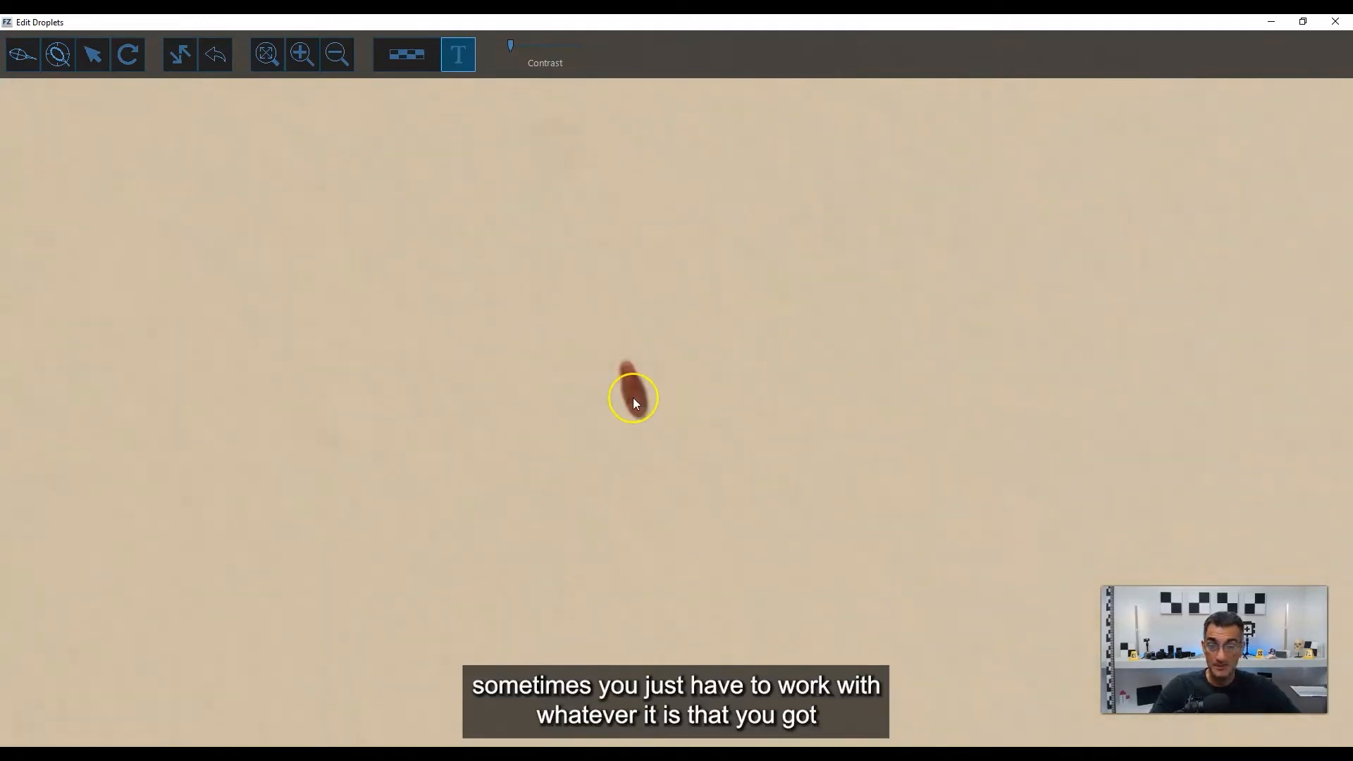
pyautogui.scroll(4, 633, 398)
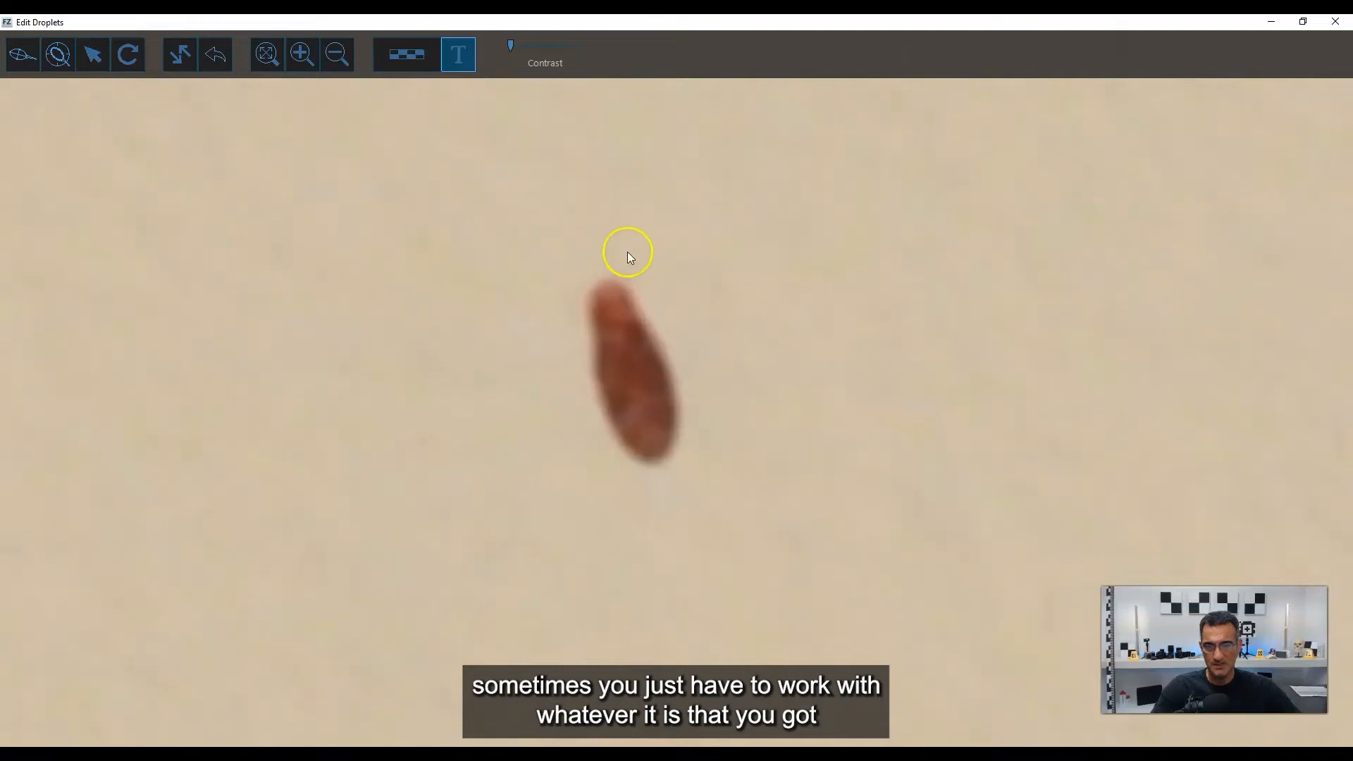
pyautogui.scroll(-2, 650, 392)
pyautogui.scroll(3, 650, 392)
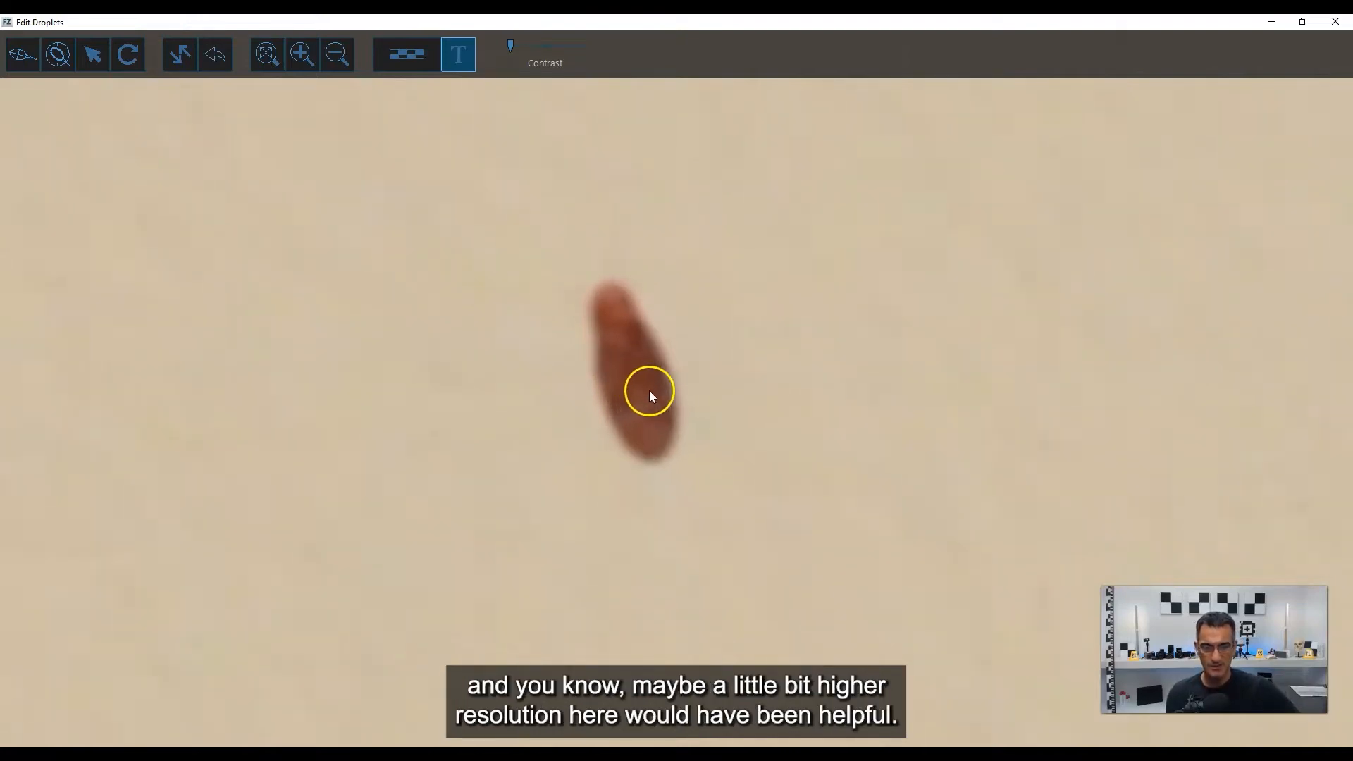
pyautogui.click(57, 55)
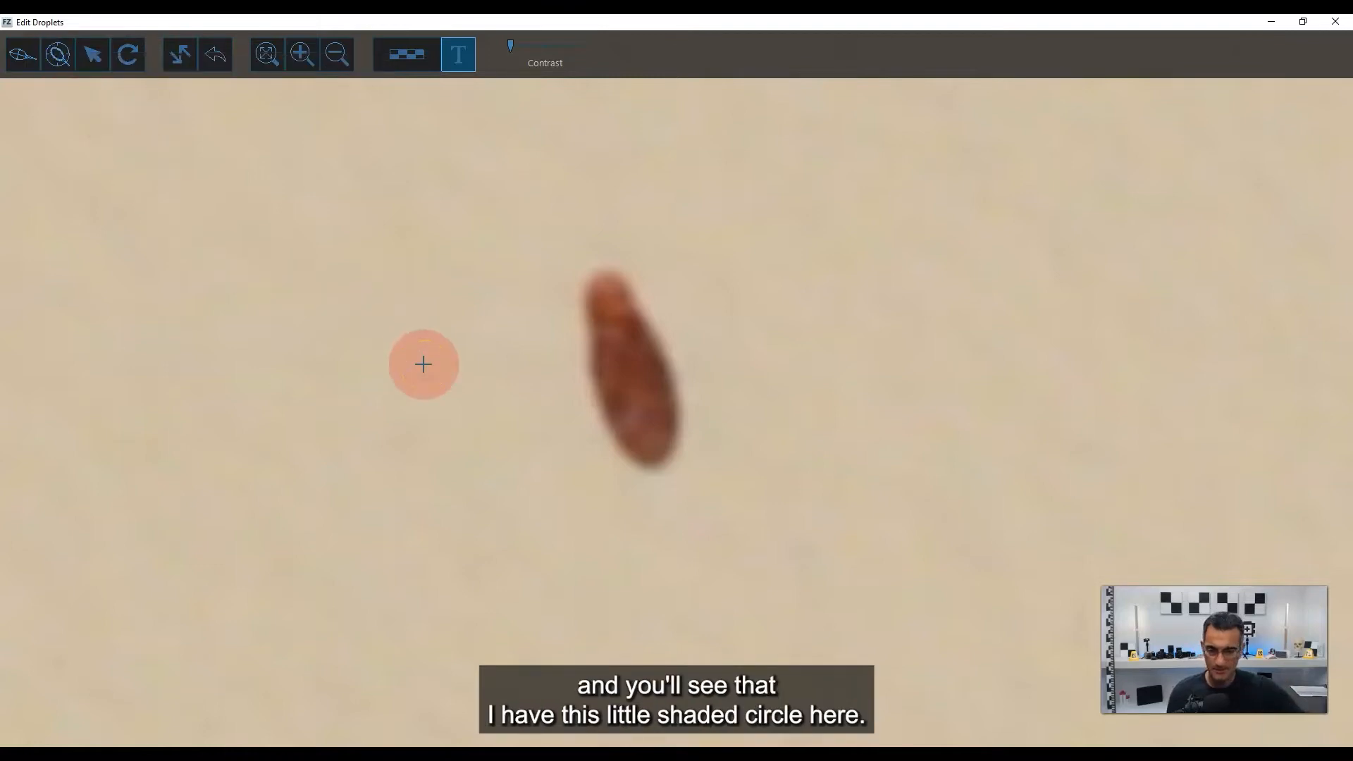
pyautogui.scroll(2, 423, 364)
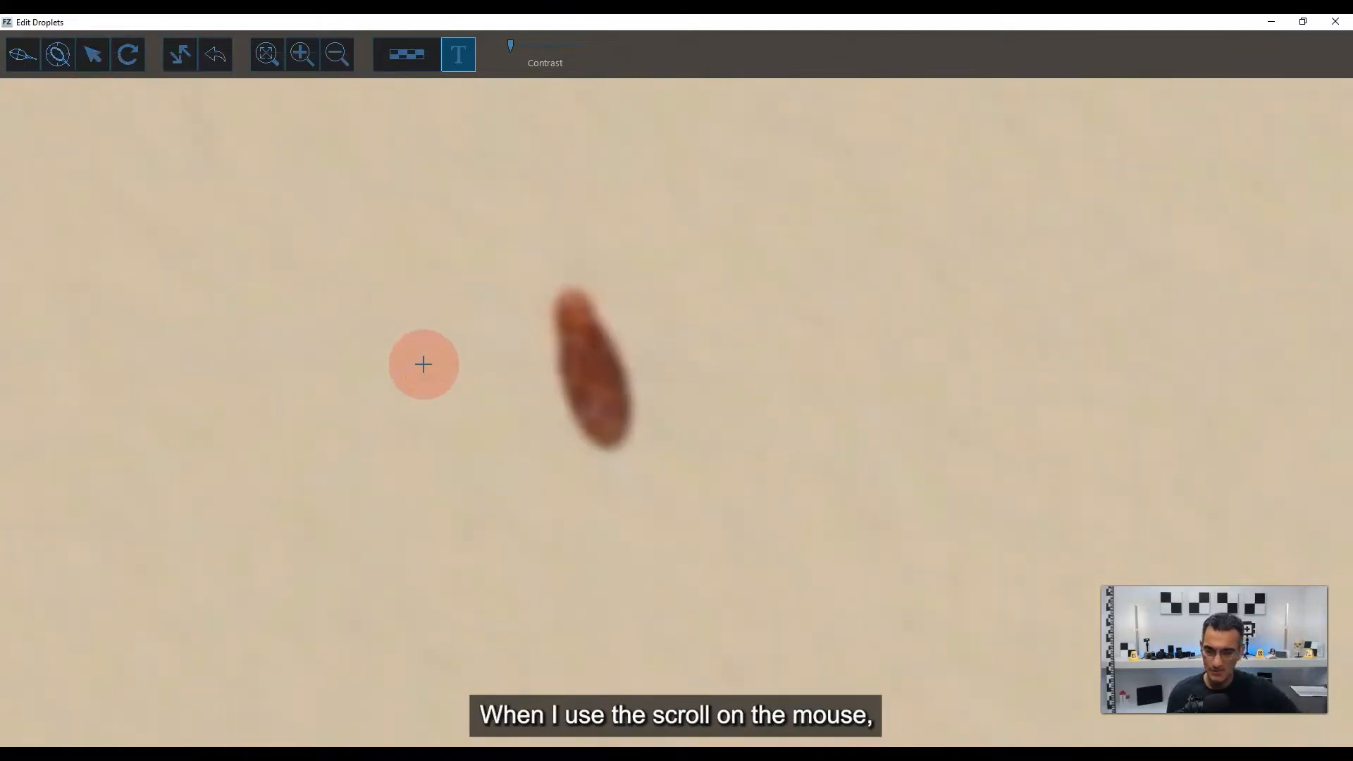
pyautogui.click(470, 423)
pyautogui.scroll(-2, 514, 396)
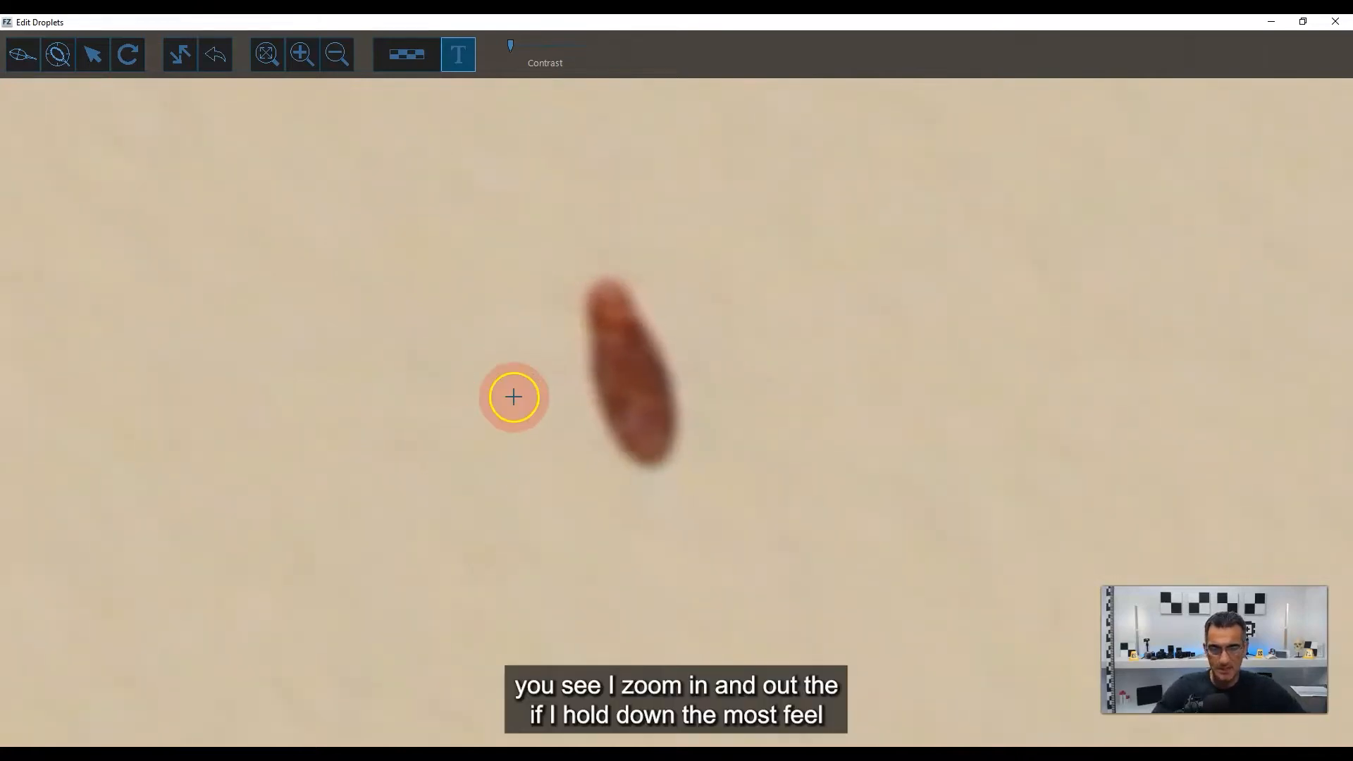
pyautogui.scroll(3, 595, 402)
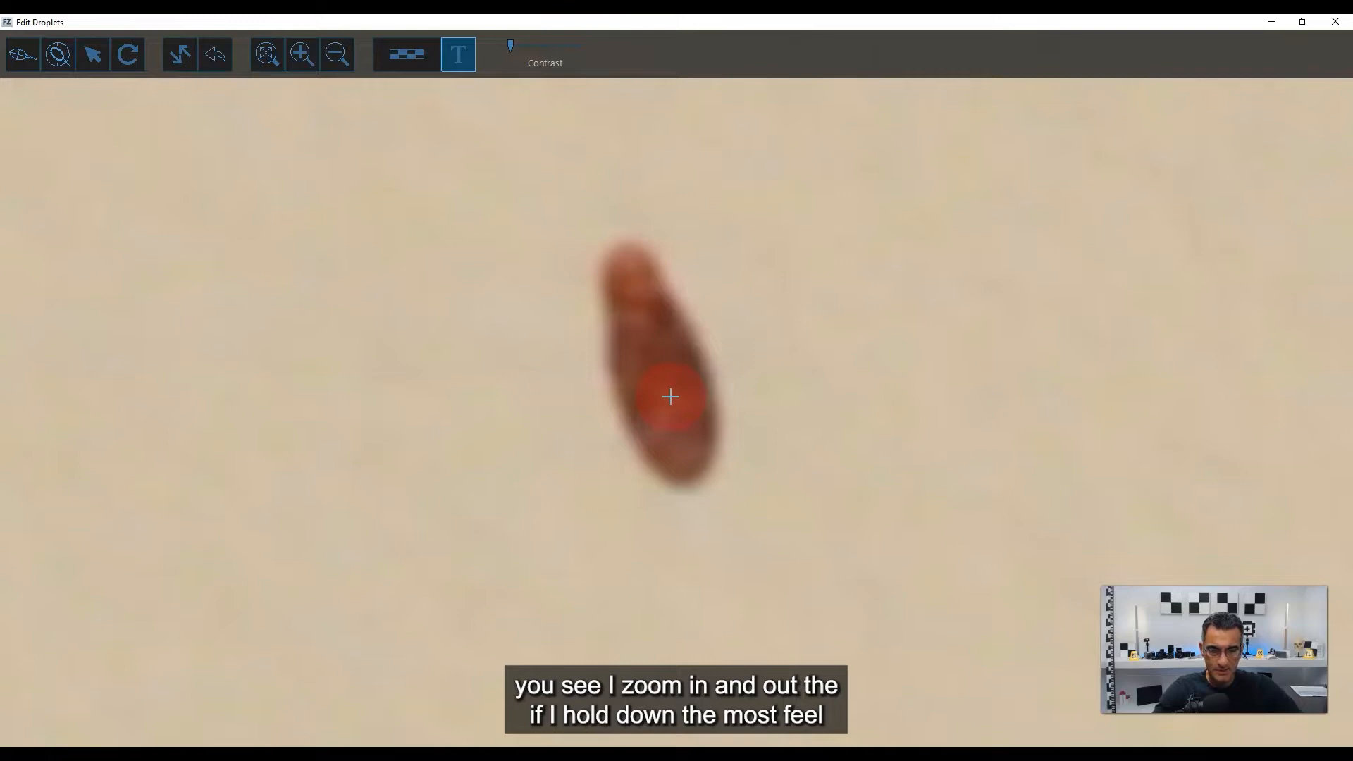
pyautogui.moveTo(671, 397)
pyautogui.mouseDown(button='right')
pyautogui.moveTo(572, 415)
pyautogui.moveTo(678, 393)
pyautogui.mouseUp(button='right')
pyautogui.click(650, 371)
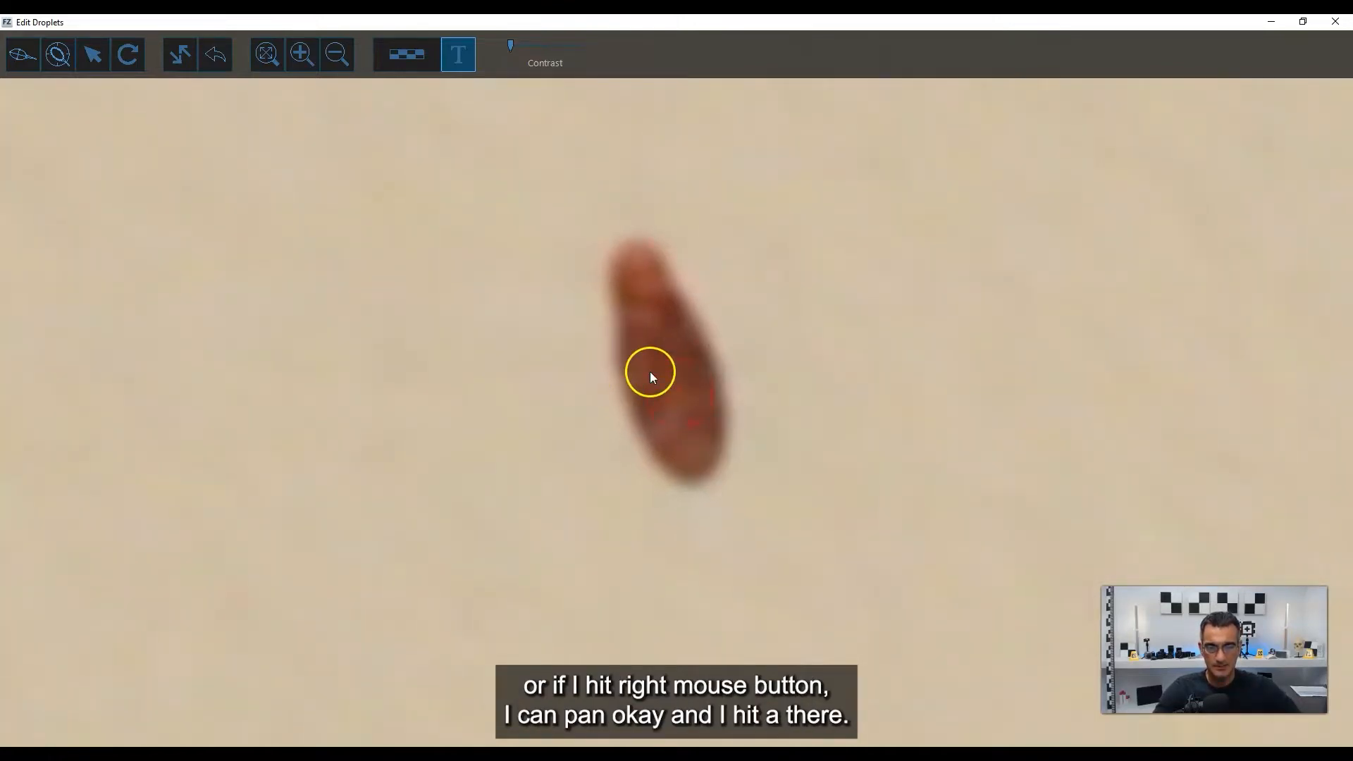
# Start Edge Detection and enlarge the detection circle until it is wide enough to enclose the stain near the middle of square A.
pyautogui.click(55, 54)
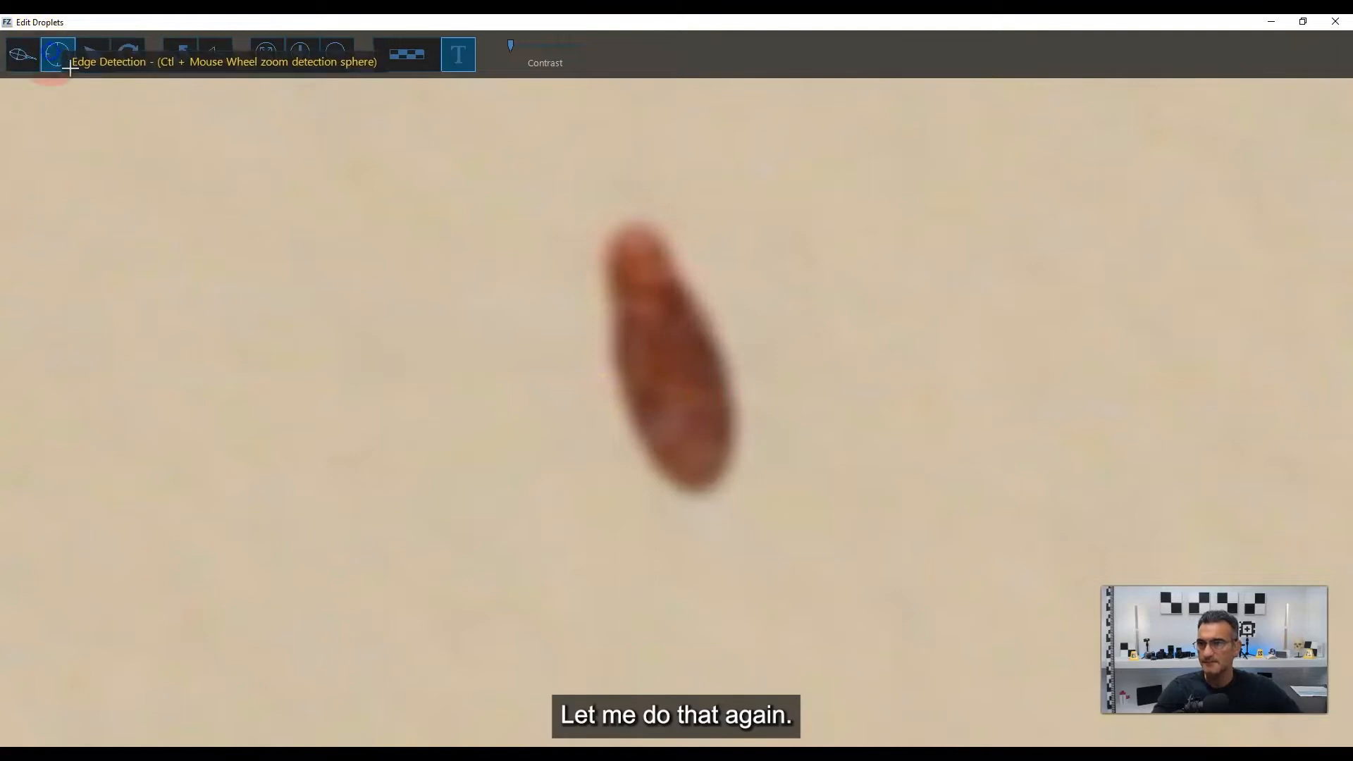
pyautogui.scroll(-1, 598, 391)
pyautogui.scroll(6, 599, 392)
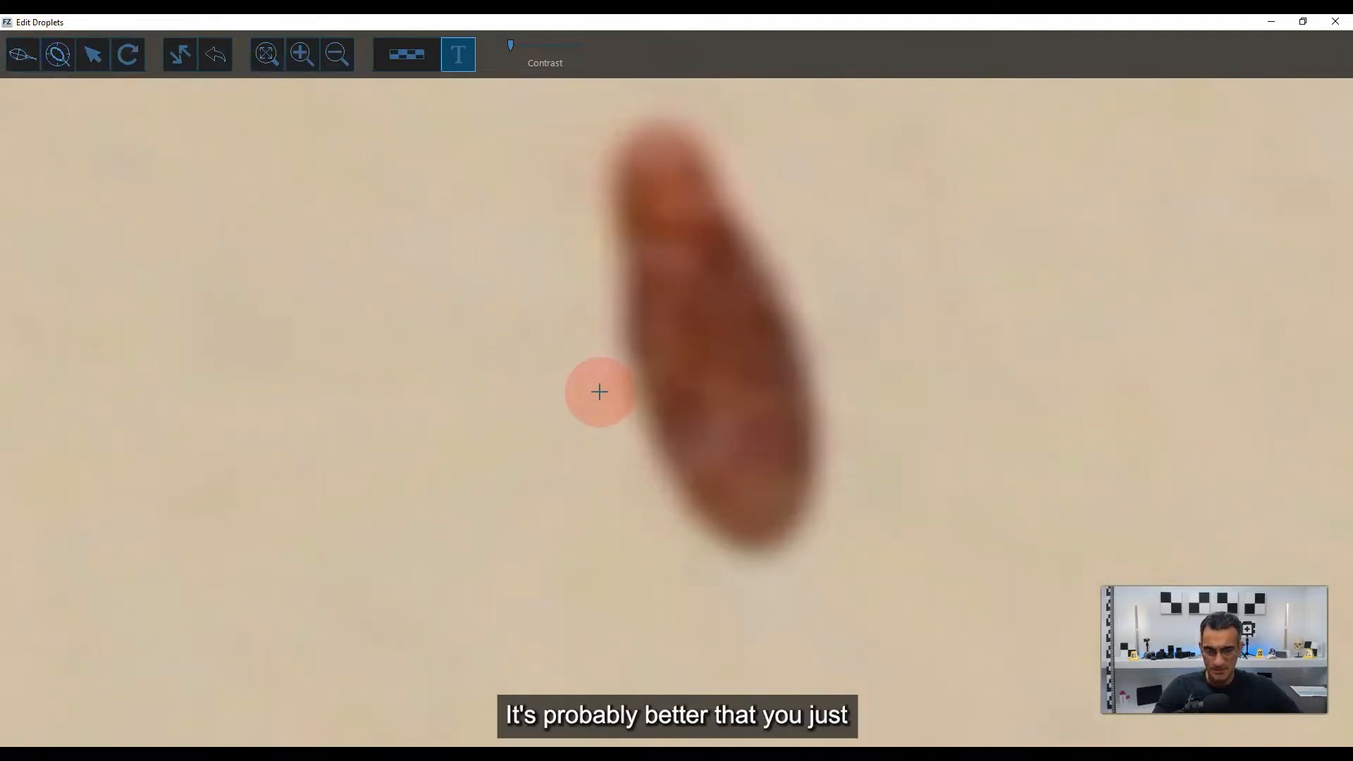
pyautogui.scroll(-3, 599, 391)
pyautogui.scroll(3, 599, 391)
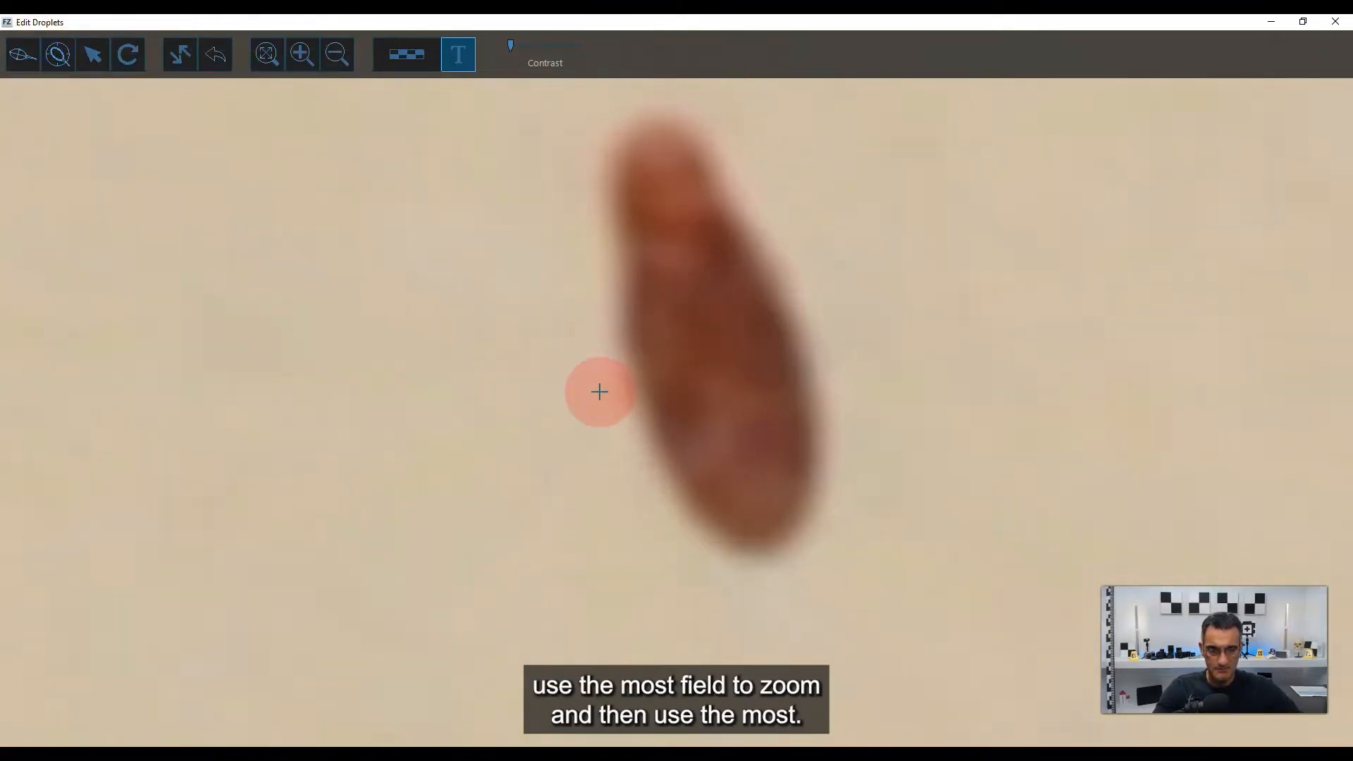
pyautogui.scroll(-4, 599, 391)
pyautogui.moveTo(637, 387)
pyautogui.mouseDown(button='middle')
pyautogui.moveTo(556, 411)
pyautogui.moveTo(690, 412)
pyautogui.moveTo(649, 423)
pyautogui.moveTo(628, 387)
pyautogui.moveTo(627, 411)
pyautogui.moveTo(689, 382)
pyautogui.moveTo(595, 417)
pyautogui.moveTo(646, 426)
pyautogui.mouseUp(button='middle')
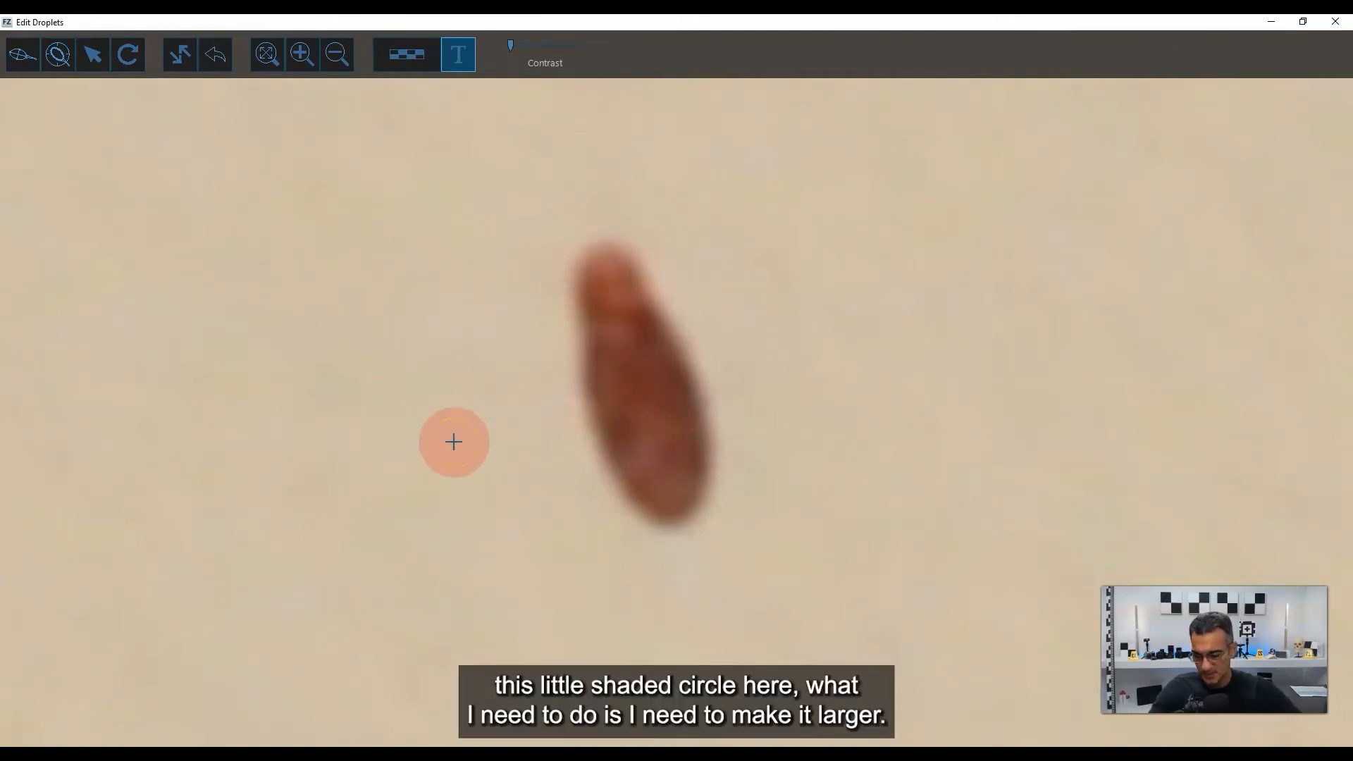
pyautogui.scroll(10, 454, 442)
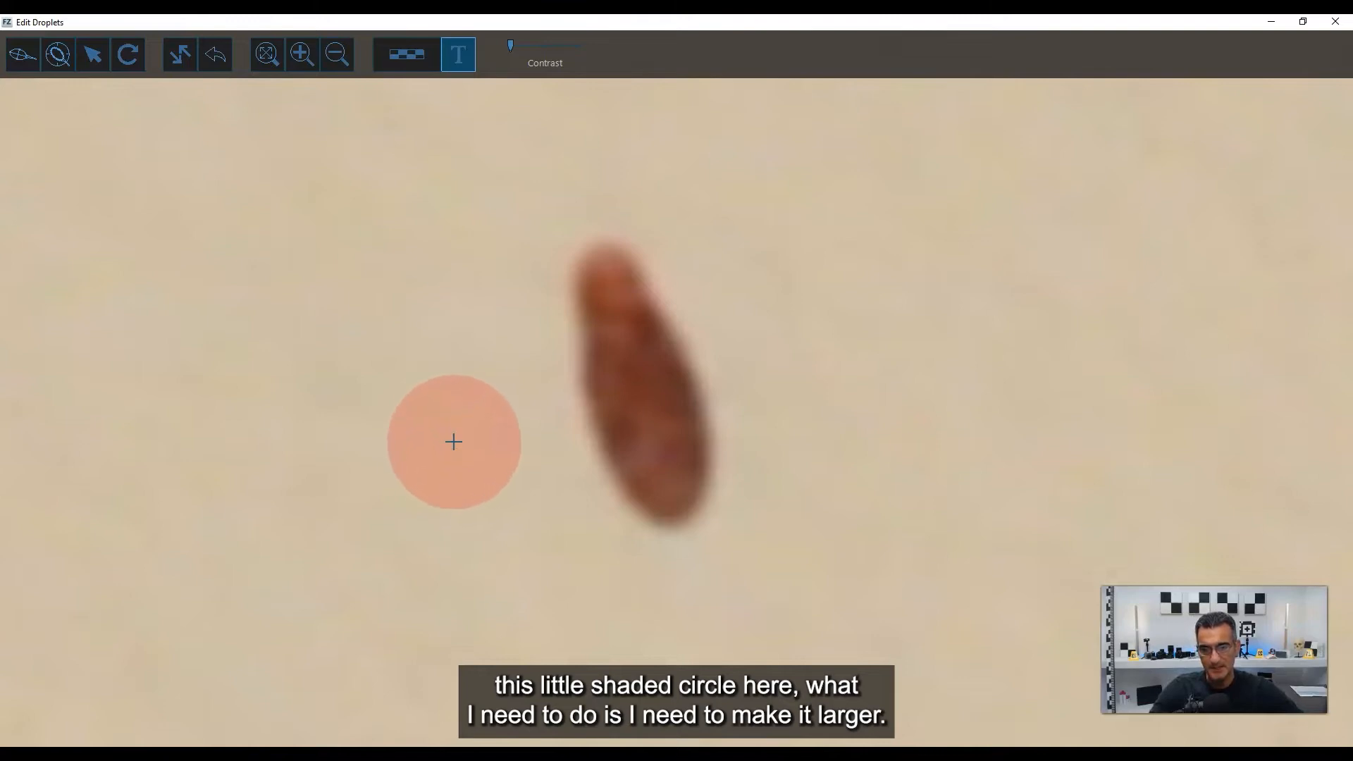
pyautogui.scroll(10, 454, 442)
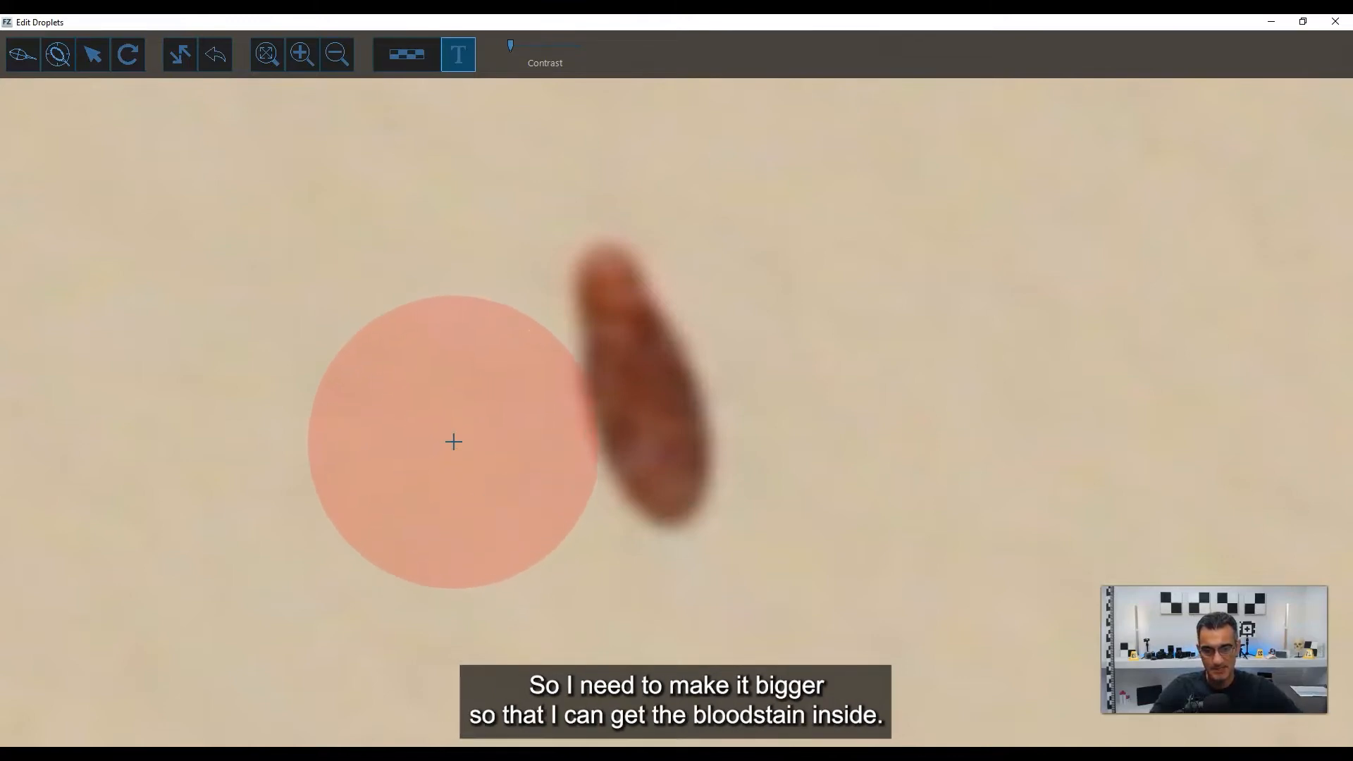
pyautogui.scroll(2, 454, 442)
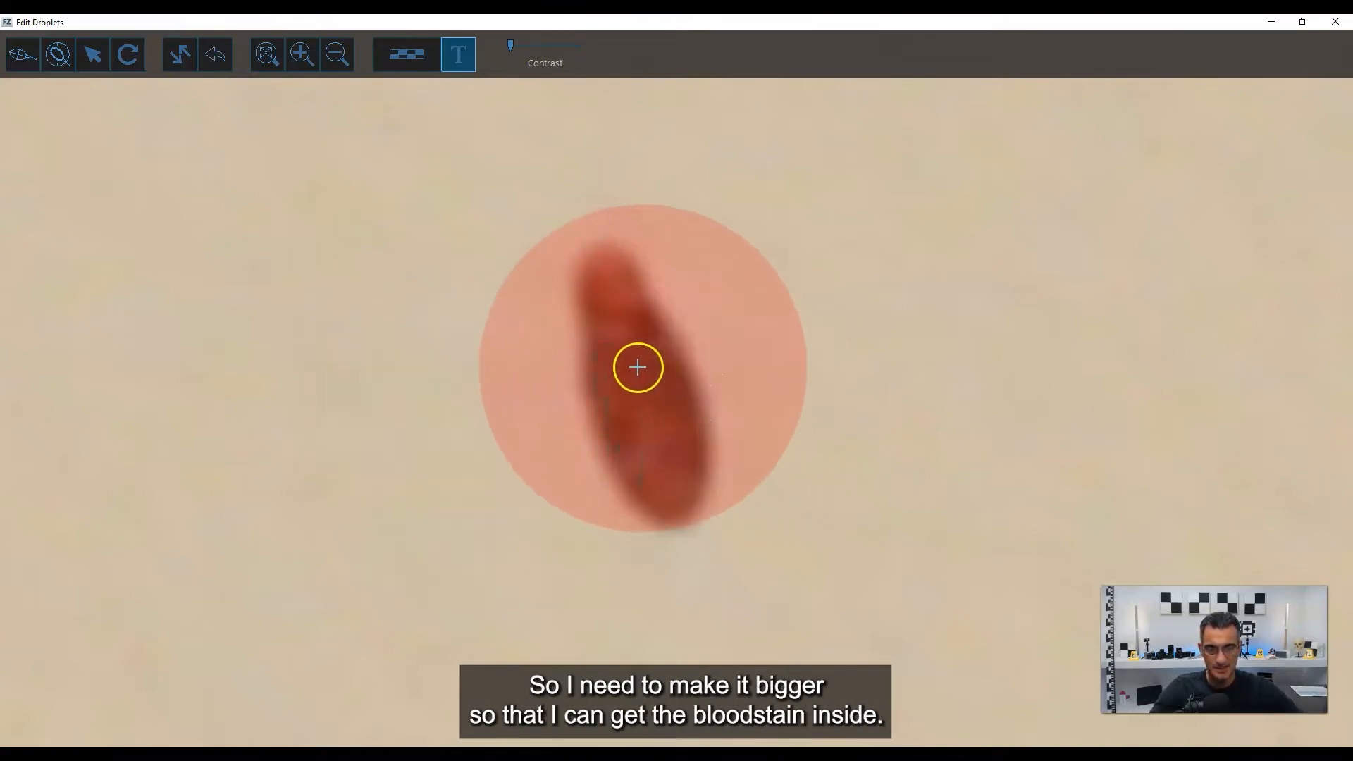
pyautogui.keyDown('ctrl'); pyautogui.scroll(-3, 637, 373); pyautogui.keyUp('ctrl')
pyautogui.keyDown('ctrl'); pyautogui.scroll(3, 637, 373); pyautogui.keyUp('ctrl')
pyautogui.keyDown('ctrl'); pyautogui.scroll(-3, 638, 373); pyautogui.keyUp('ctrl')
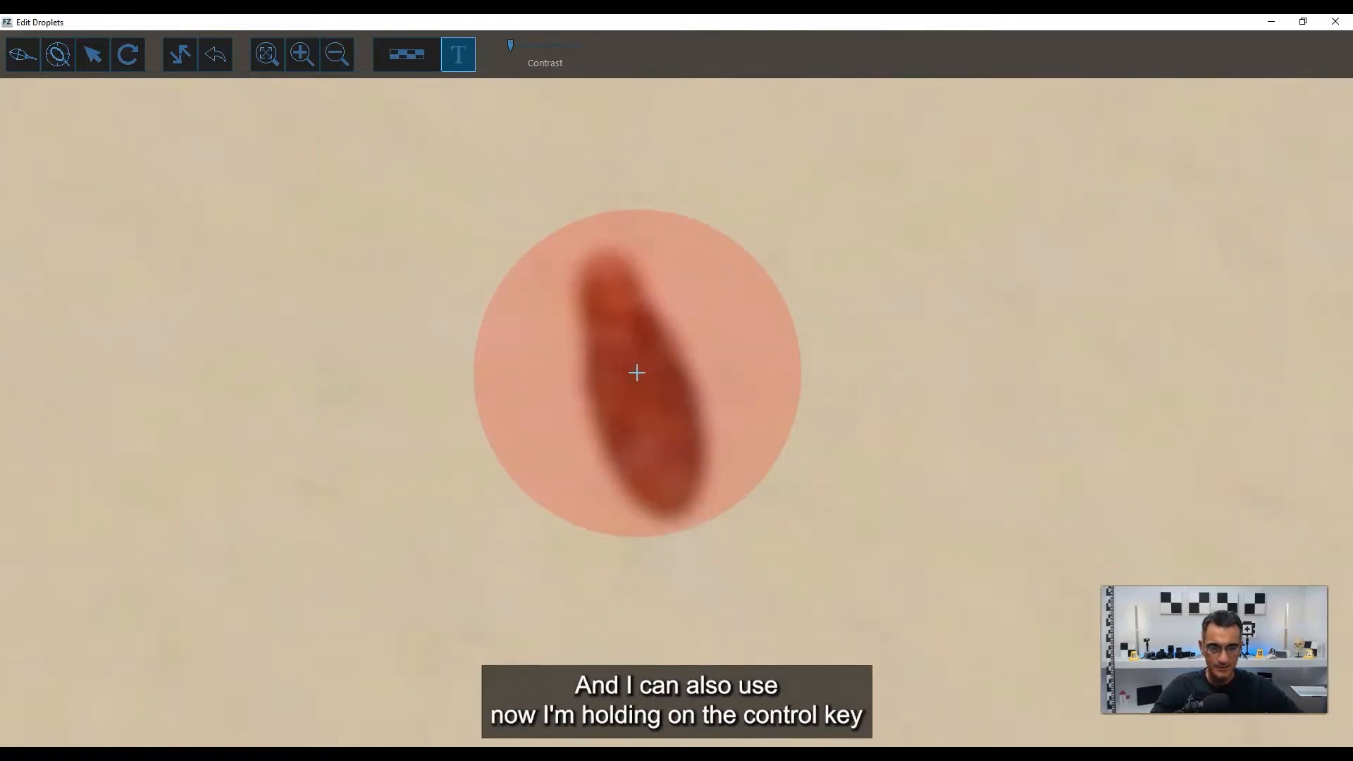
pyautogui.keyDown('ctrl'); pyautogui.scroll(3, 637, 373); pyautogui.keyUp('ctrl')
pyautogui.scroll(-1, 567, 415)
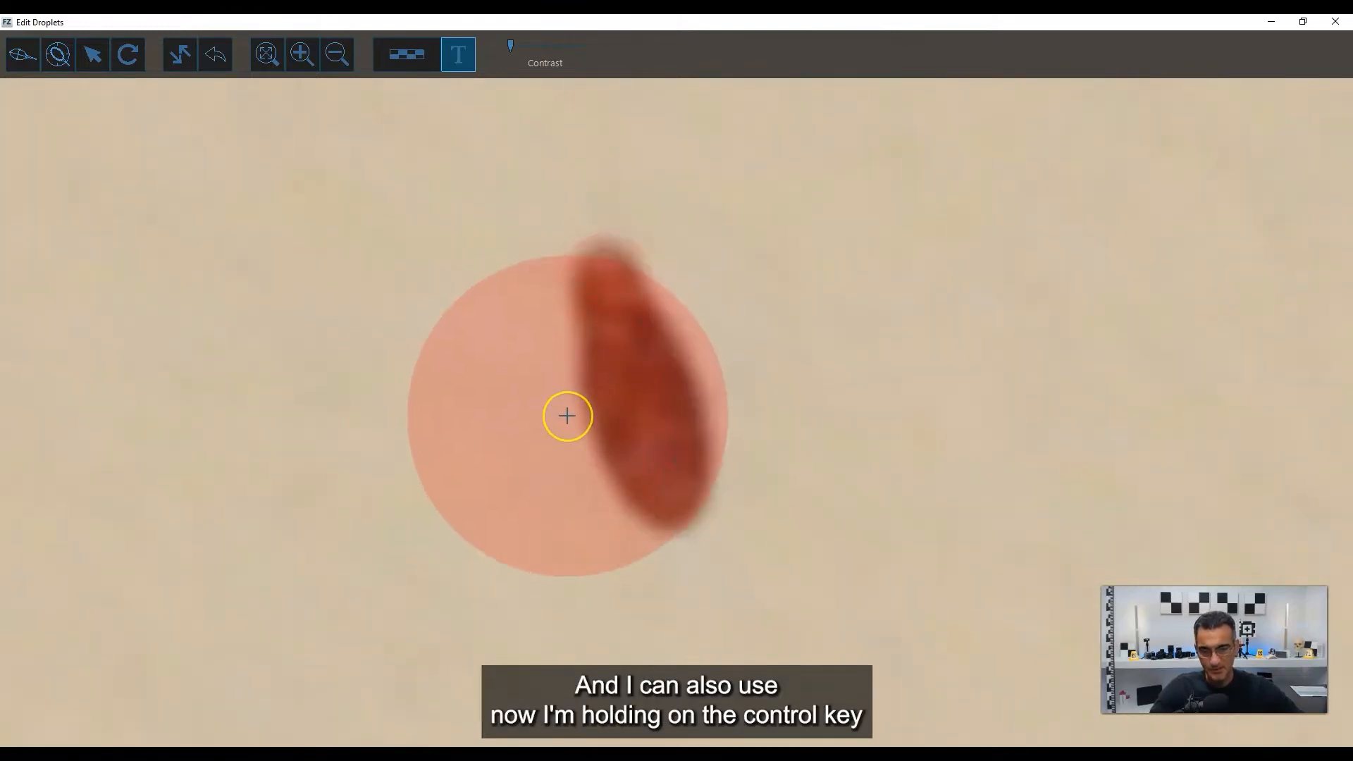
# Fit the whole stain inside the detection circle, mark it with an automatically detected ellipse, and leave Edge Detection.
pyautogui.scroll(1, 567, 416)
pyautogui.keyDown('shift'); pyautogui.scroll(1, 567, 416); pyautogui.keyUp('shift')
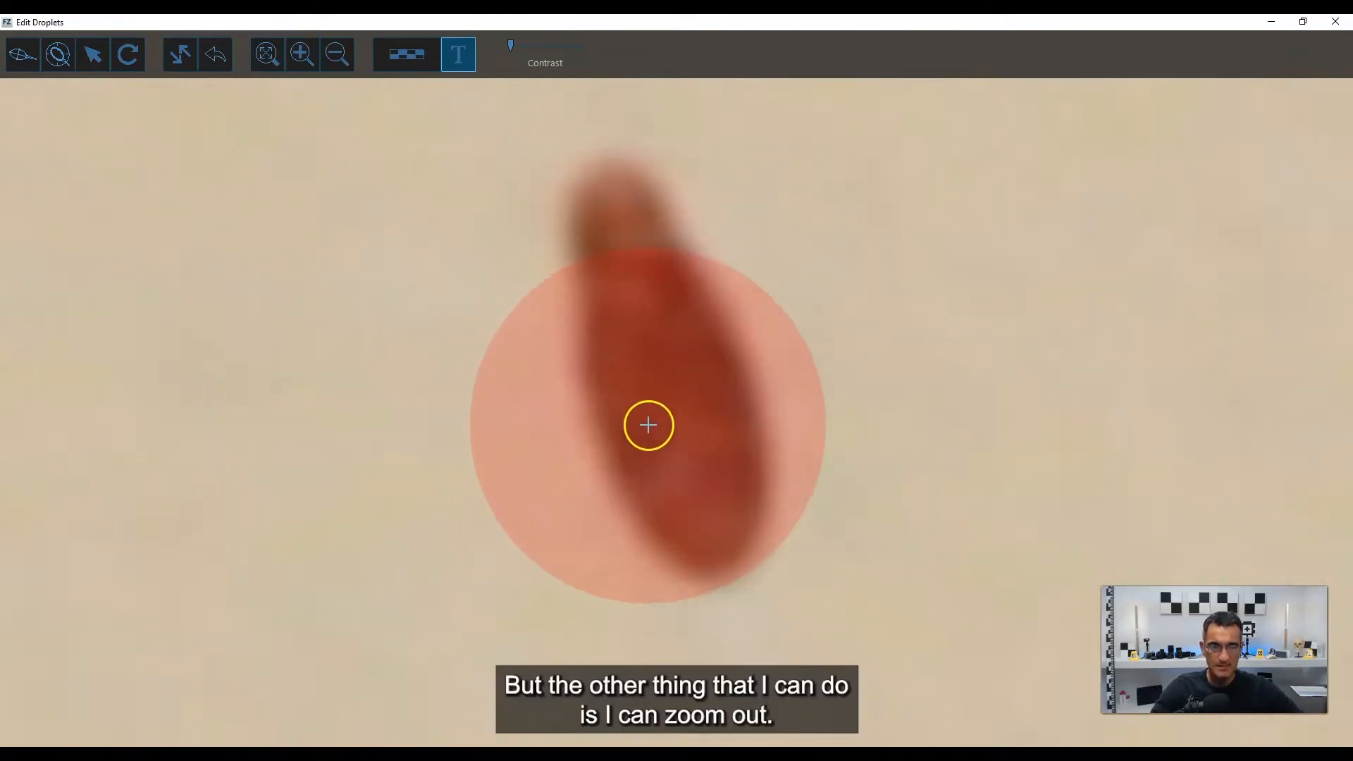
pyautogui.keyDown('ctrl'); pyautogui.scroll(-2, 643, 422); pyautogui.keyUp('ctrl')
pyautogui.scroll(-1, 651, 405)
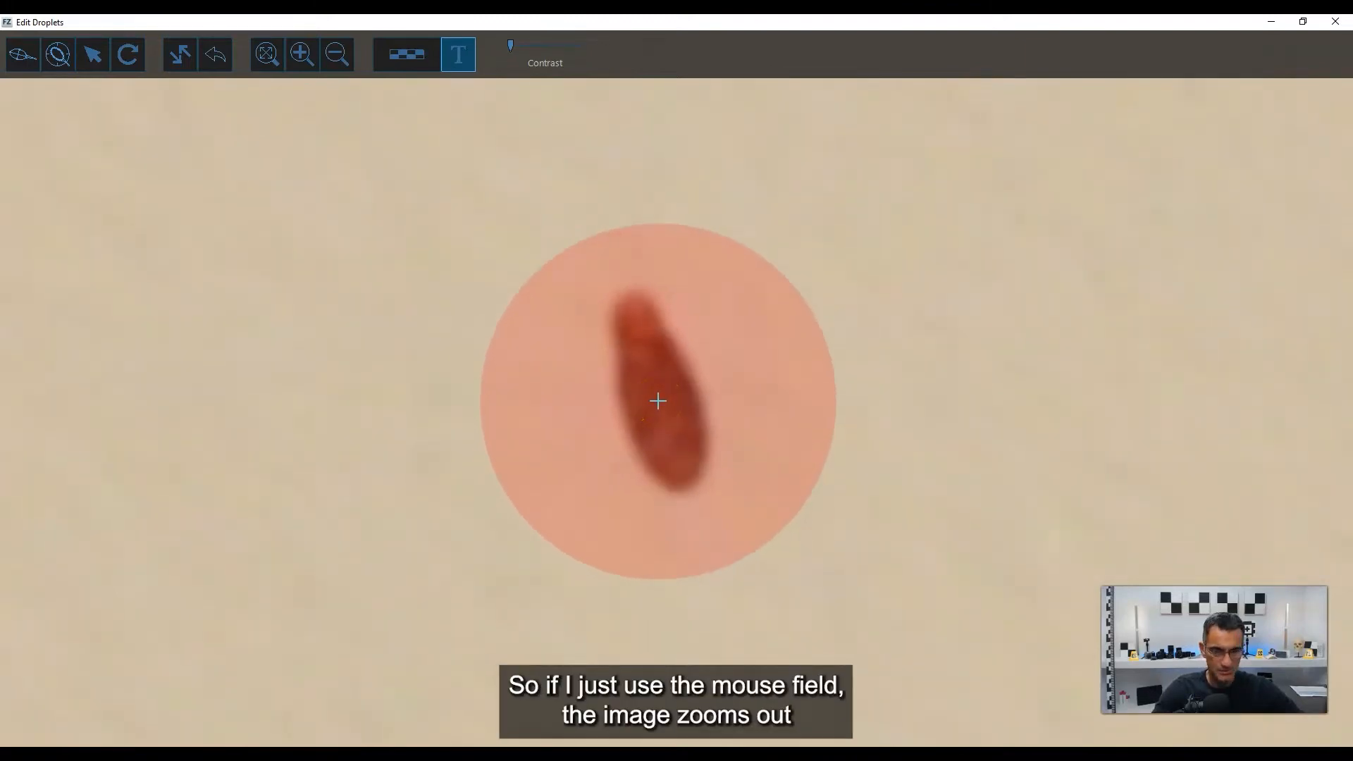
pyautogui.scroll(2, 657, 401)
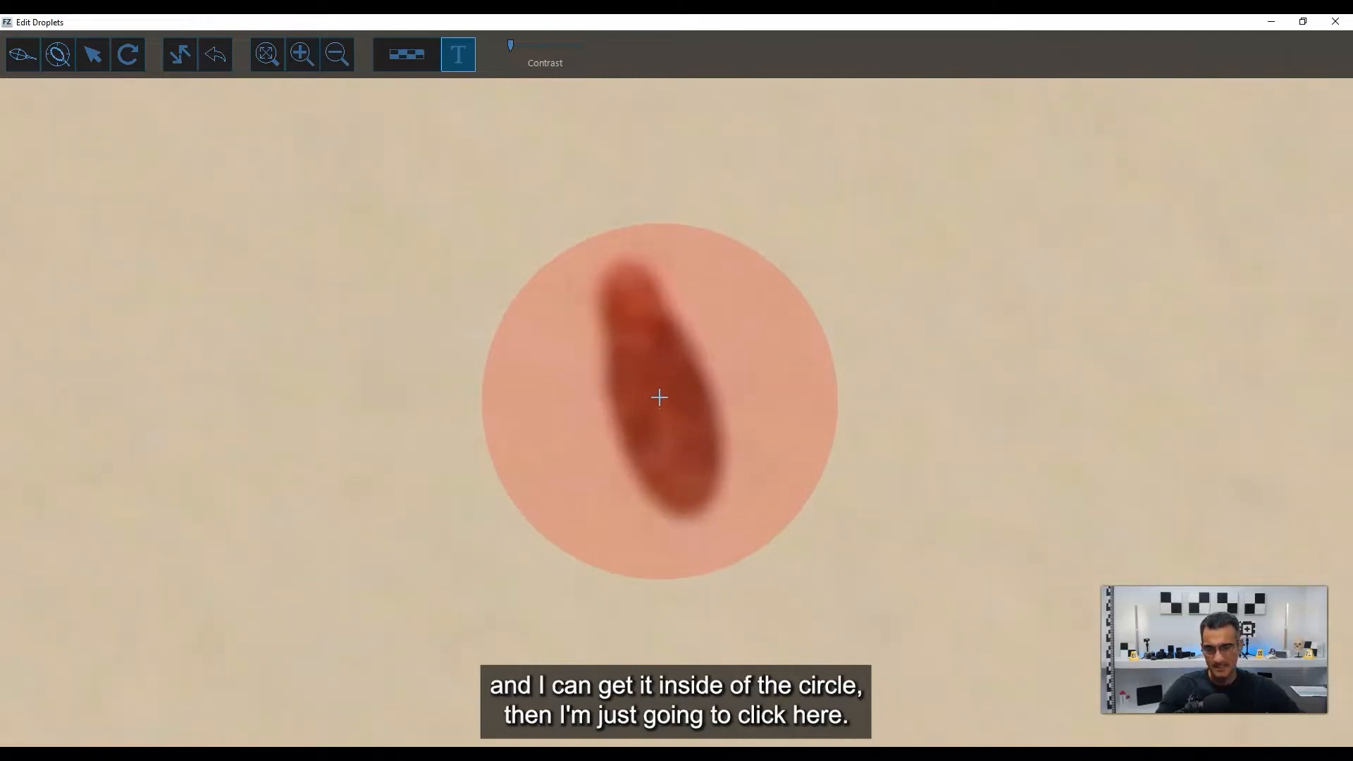
pyautogui.click(657, 387)
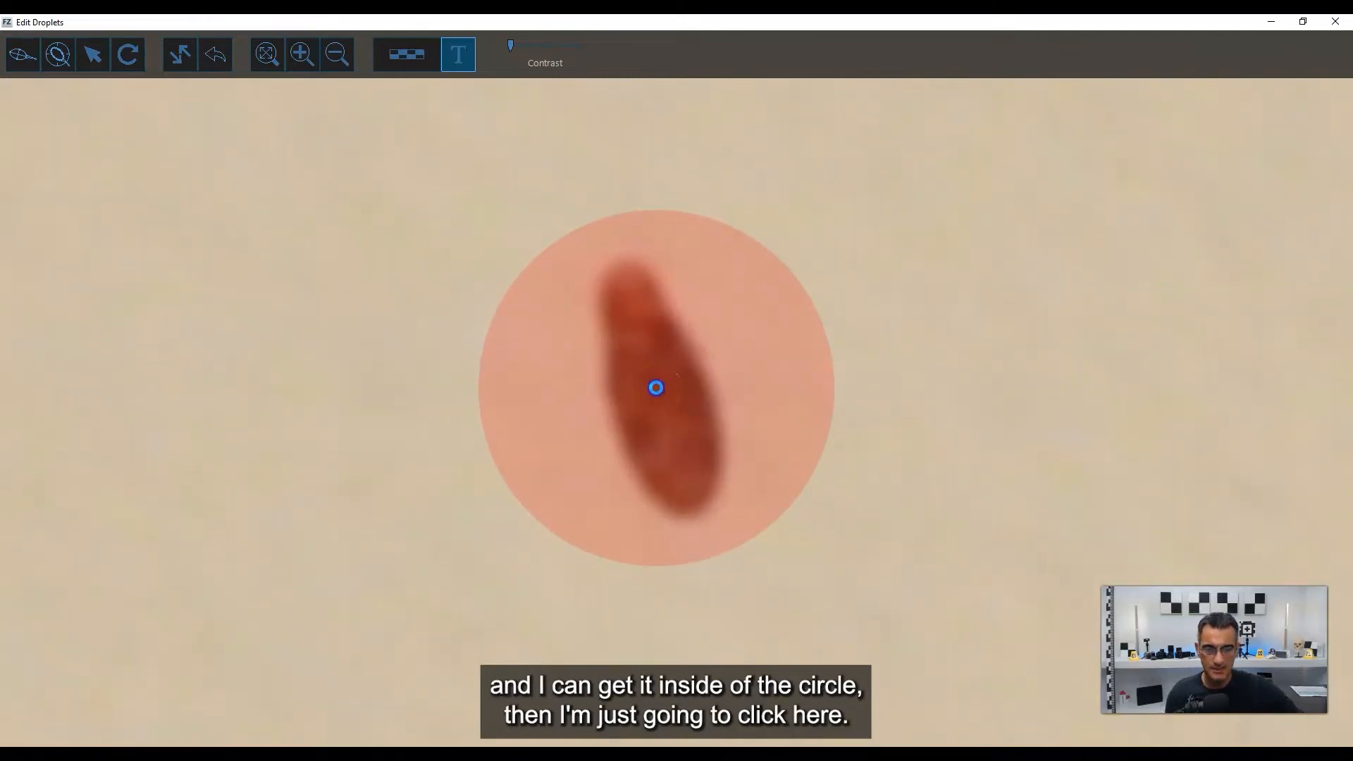
pyautogui.click(656, 388)
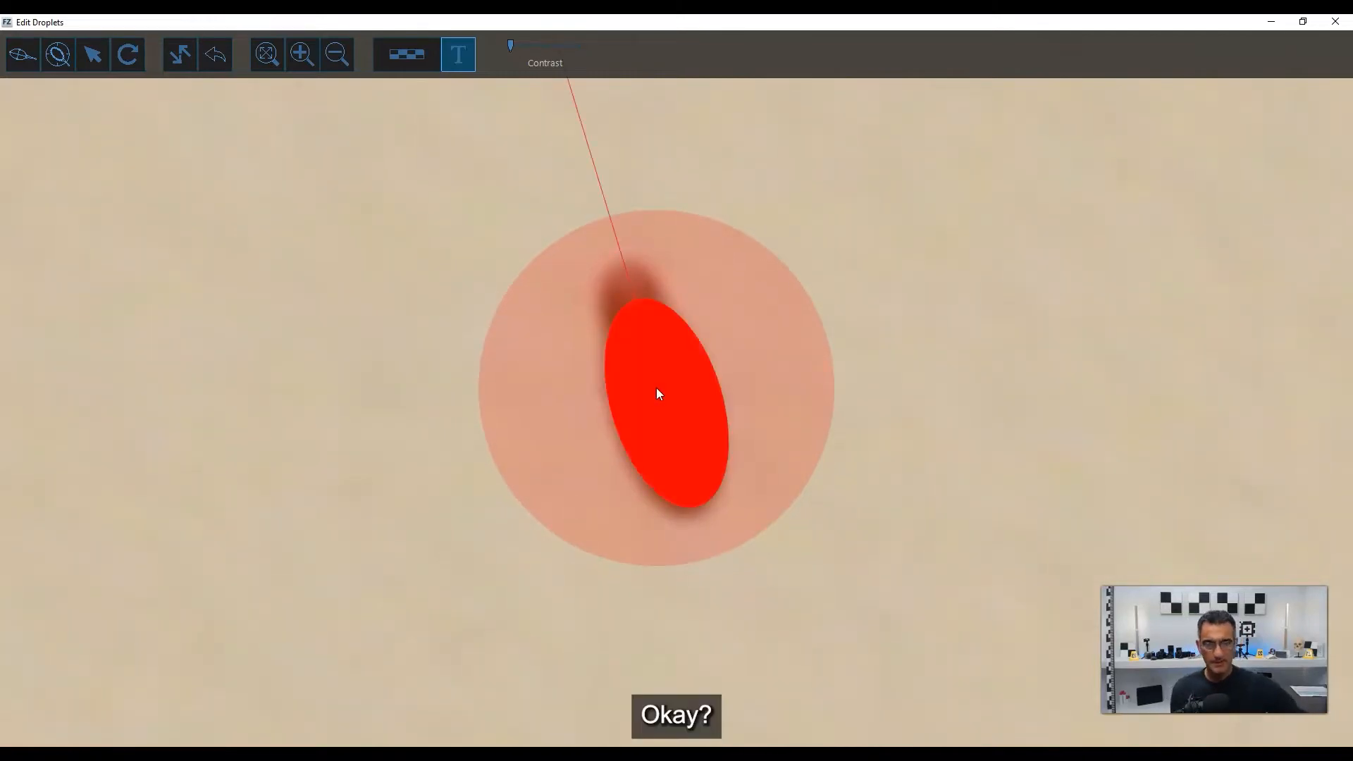
pyautogui.moveTo(657, 394)
pyautogui.mouseDown()
pyautogui.moveTo(564, 293)
pyautogui.moveTo(767, 402)
pyautogui.moveTo(497, 366)
pyautogui.moveTo(572, 415)
pyautogui.moveTo(649, 416)
pyautogui.mouseUp()
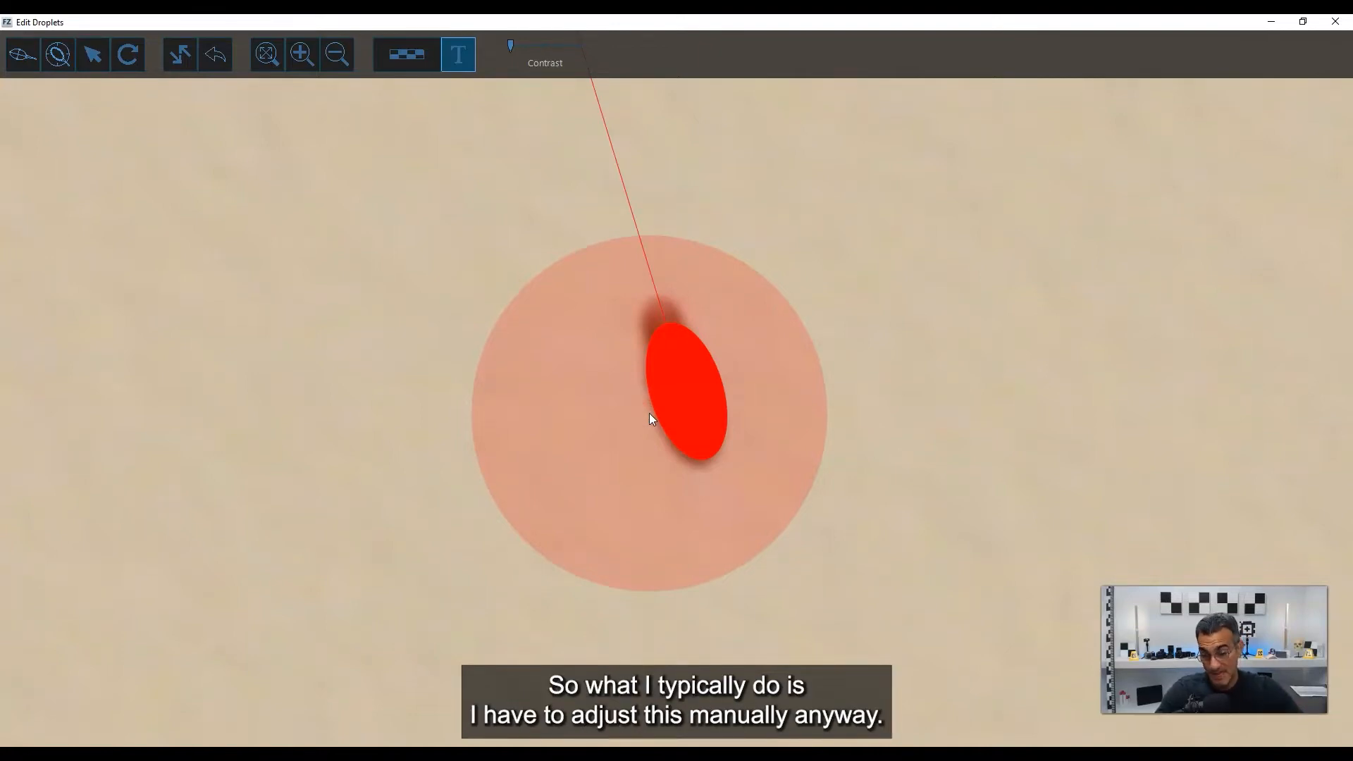
pyautogui.click(651, 418)
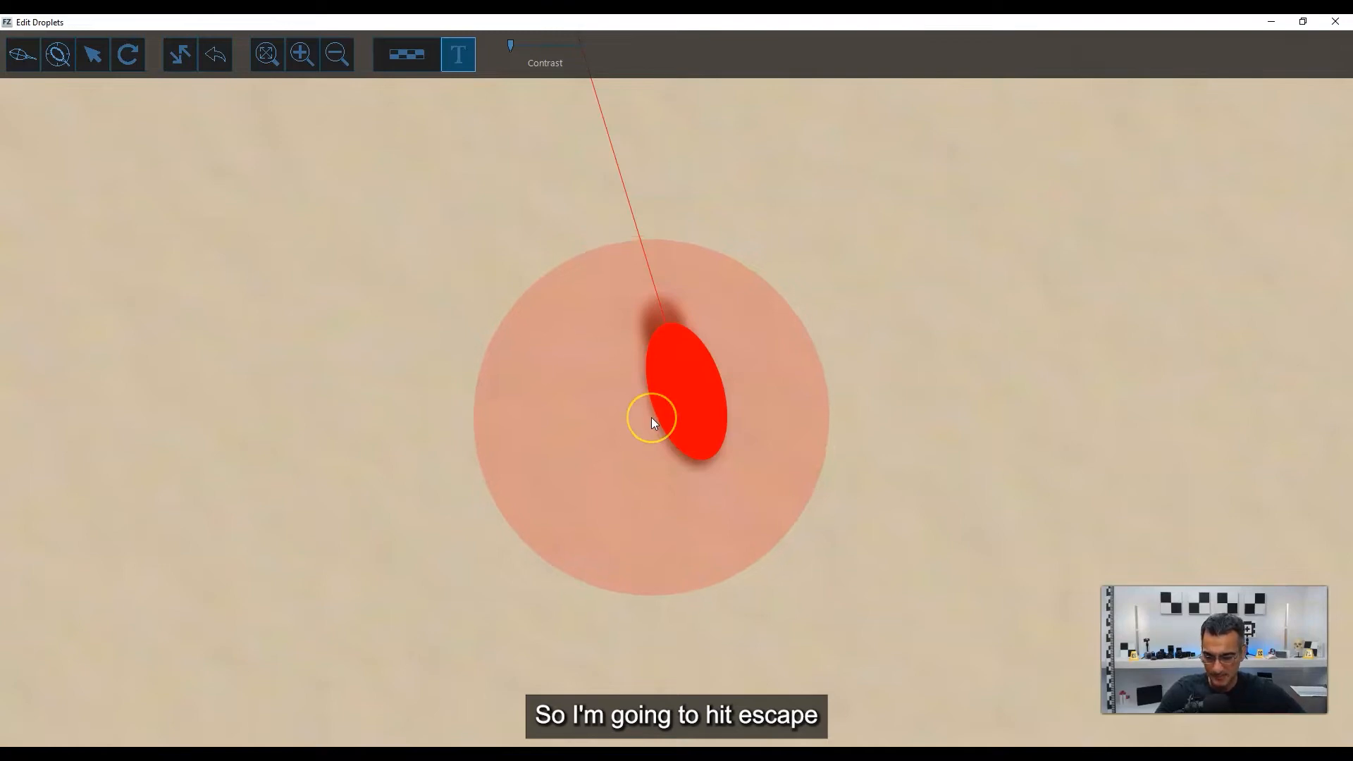
# Select the detected ellipse and make its fill mostly transparent so the stain shows through.
pyautogui.click(708, 410)
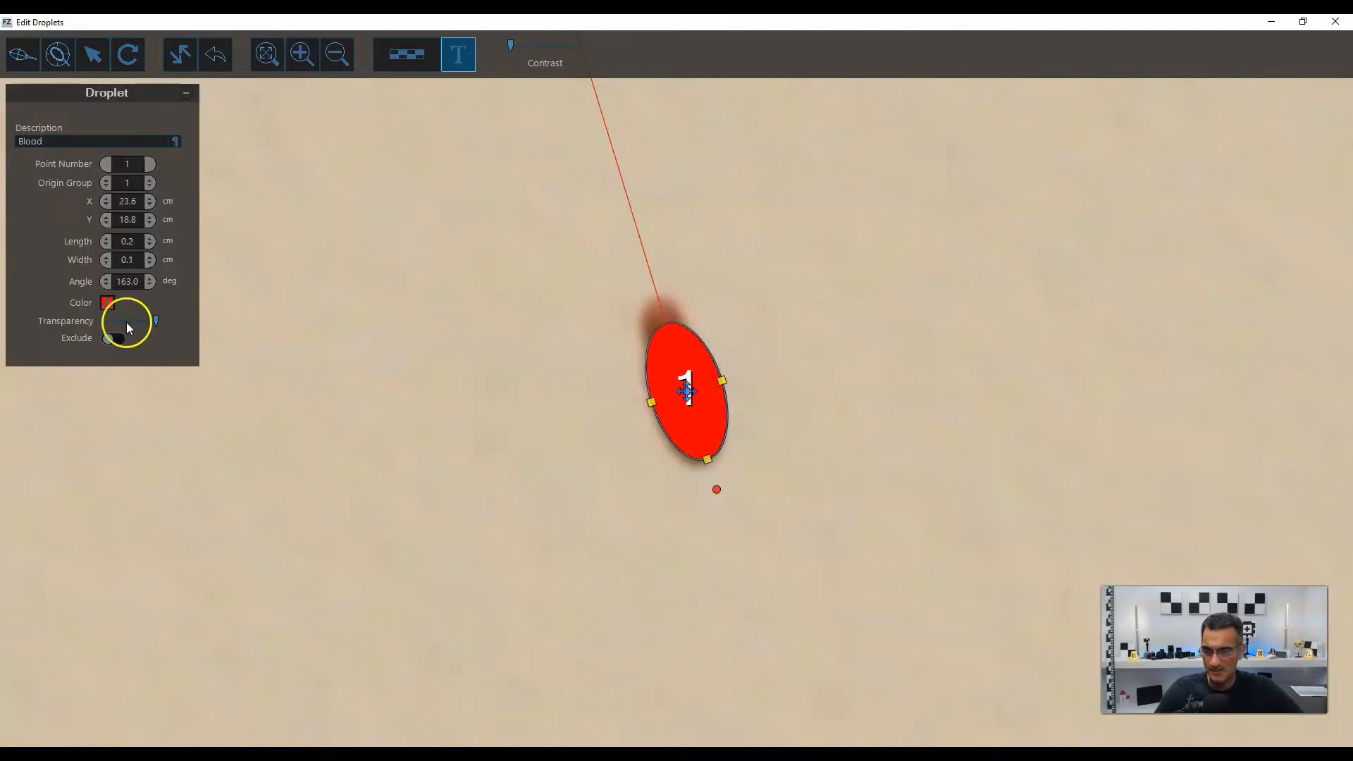
pyautogui.moveTo(156, 321); pyautogui.dragTo(111, 332)
pyautogui.scroll(3, 700, 413)
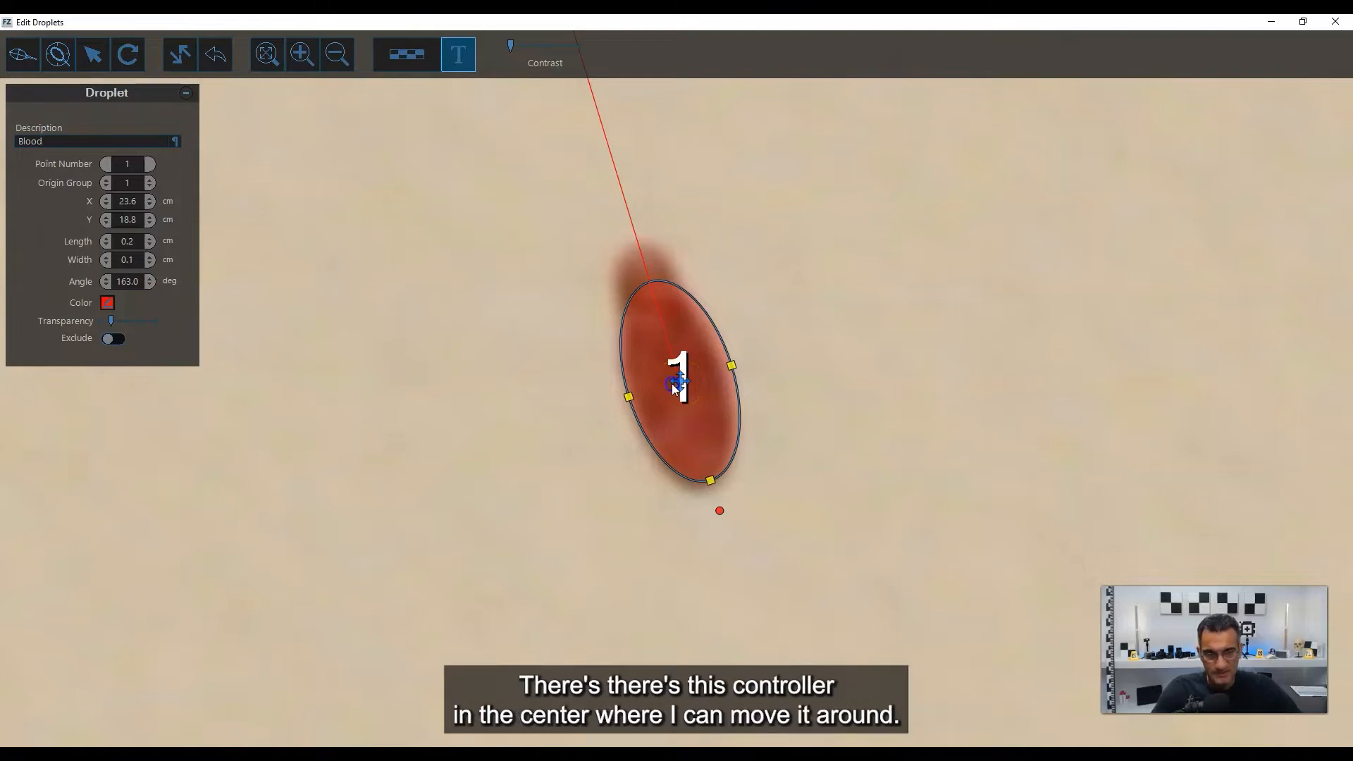
# Move the ellipse off the stain to its left and try adjusting it to a length of 0.3 cm and an angle of 162.3 degrees.
pyautogui.moveTo(680, 381); pyautogui.dragTo(597, 397)
pyautogui.click(583, 510)
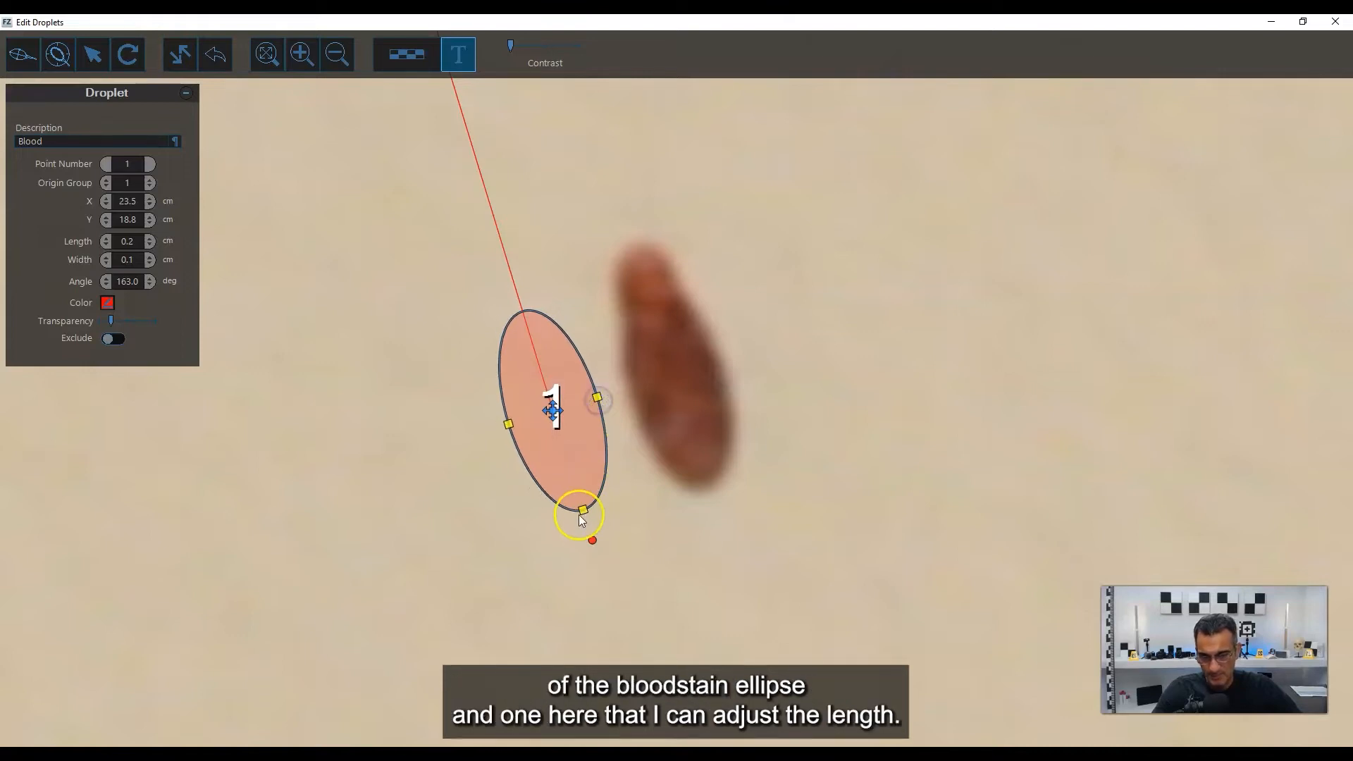
pyautogui.moveTo(585, 517)
pyautogui.mouseDown()
pyautogui.moveTo(568, 473)
pyautogui.moveTo(589, 506)
pyautogui.moveTo(577, 497)
pyautogui.moveTo(582, 542)
pyautogui.moveTo(601, 532)
pyautogui.moveTo(592, 539)
pyautogui.mouseUp()
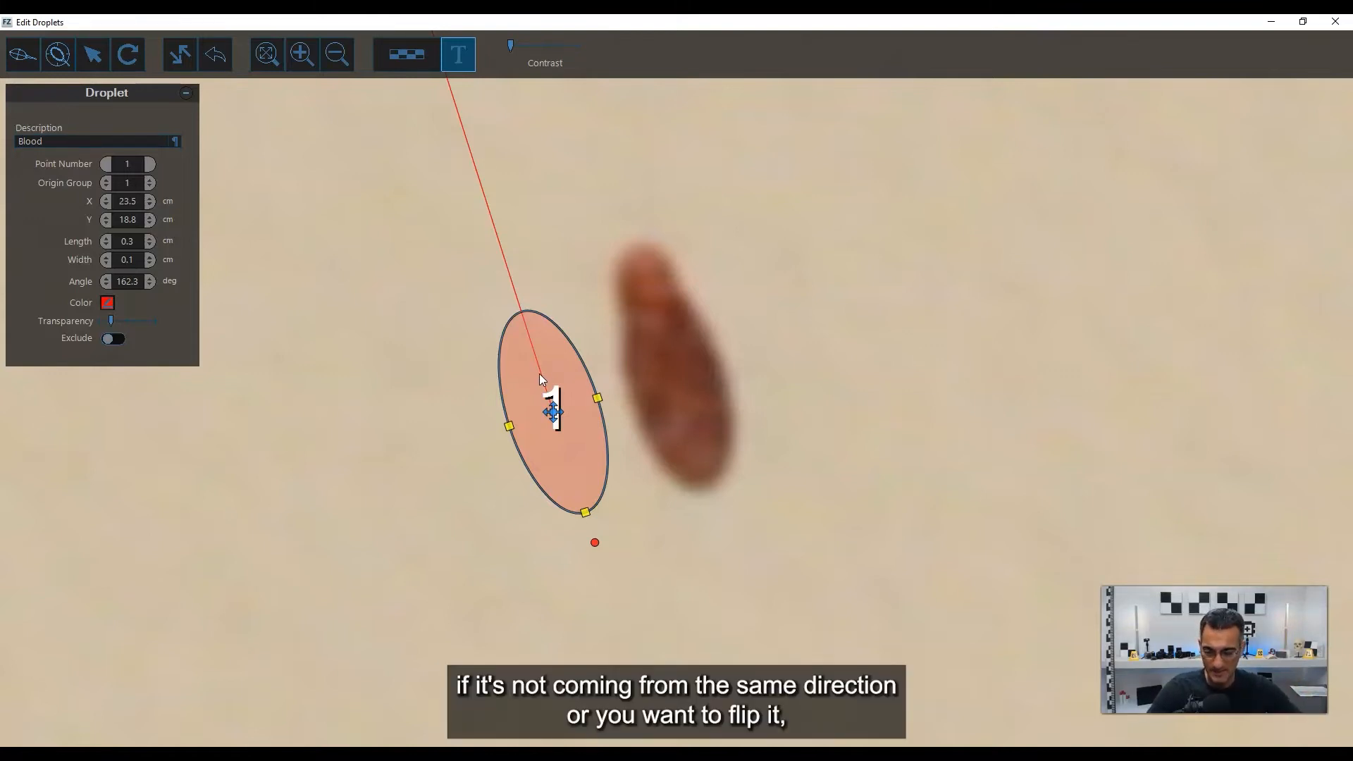
# Flip the ellipse's direction to 342.3 degrees so its direction line extends downward.
pyautogui.click(180, 54)
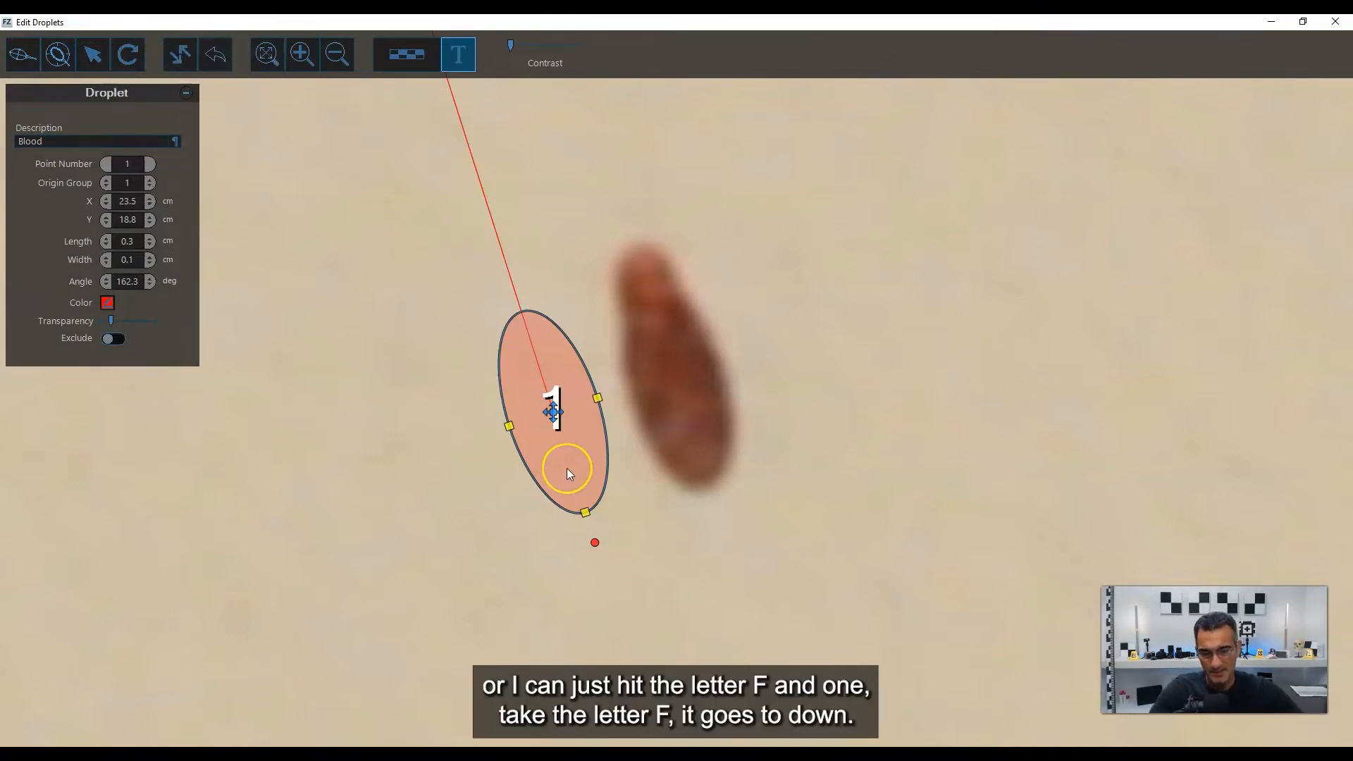
pyautogui.press('f')
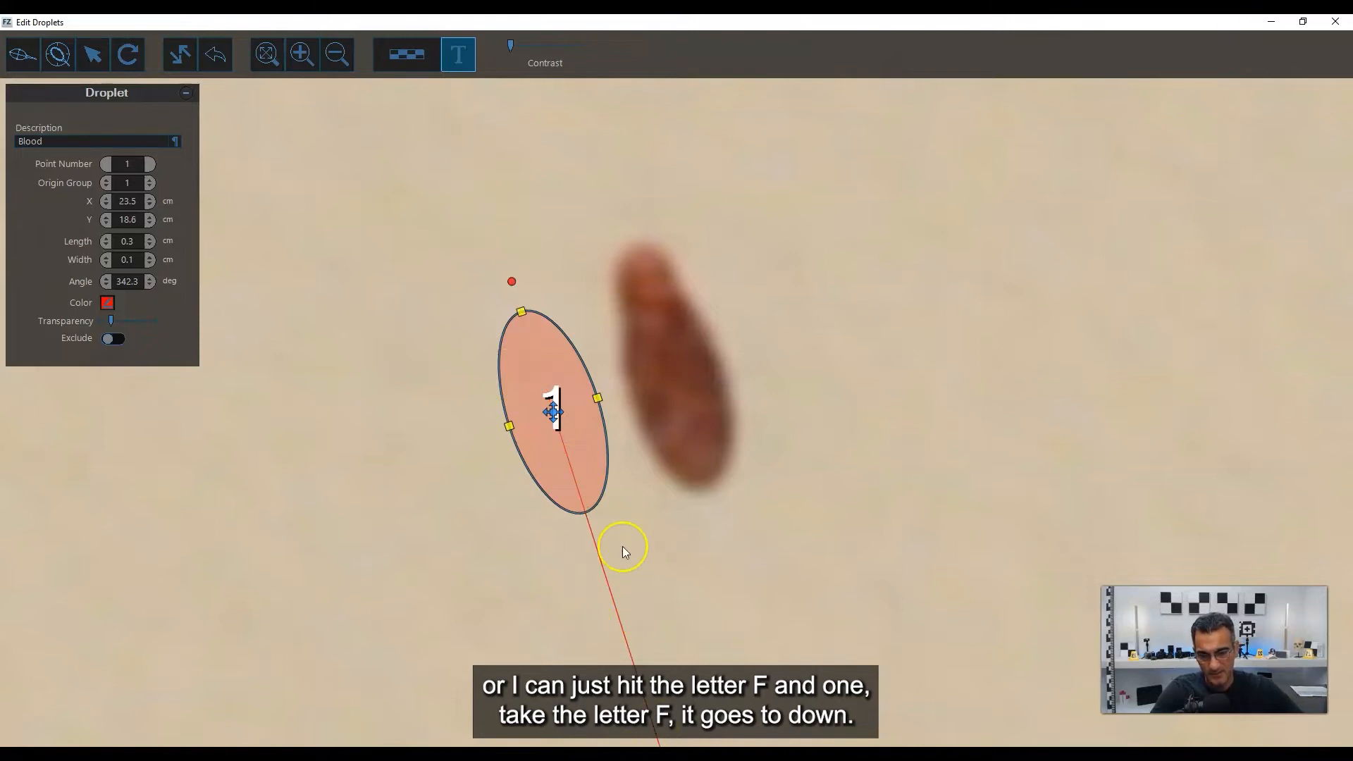
pyautogui.scroll(-3, 623, 547)
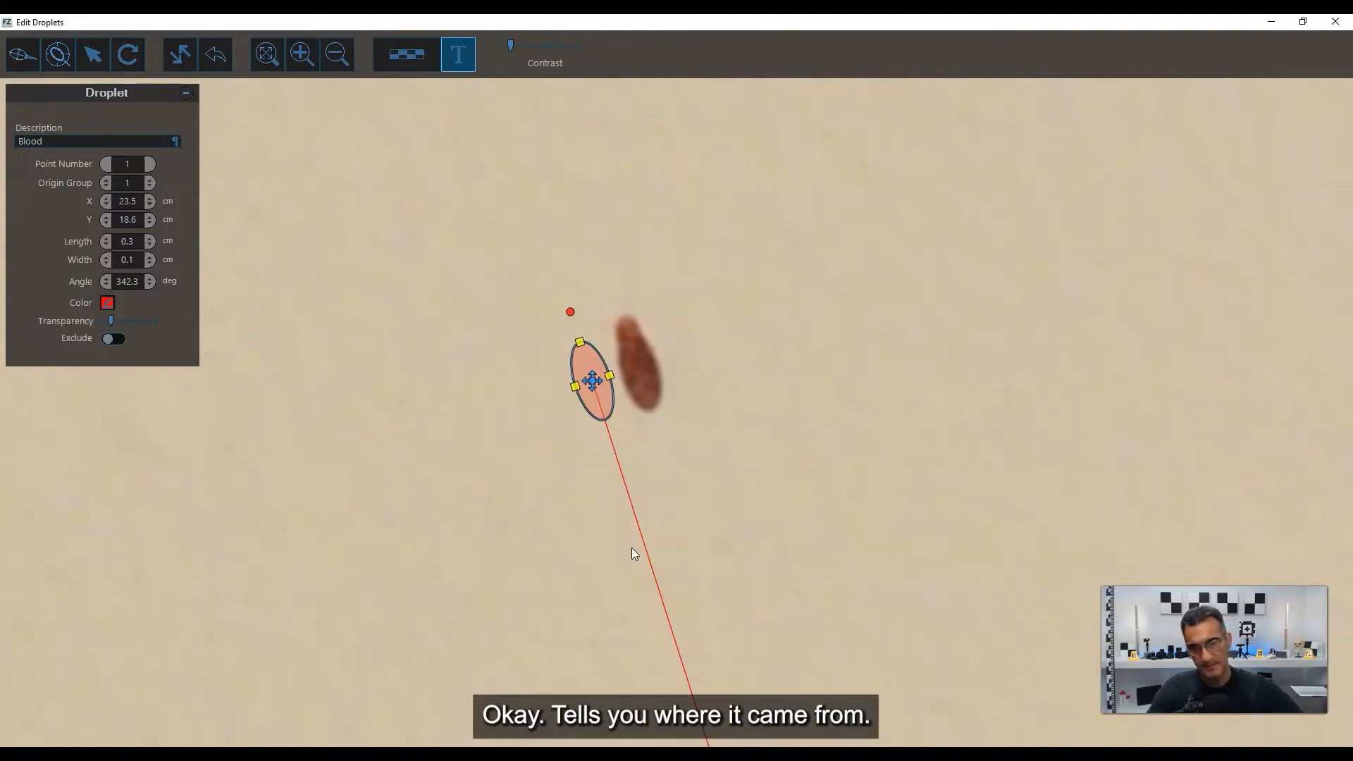
pyautogui.scroll(2, 603, 247)
pyautogui.scroll(2, 679, 509)
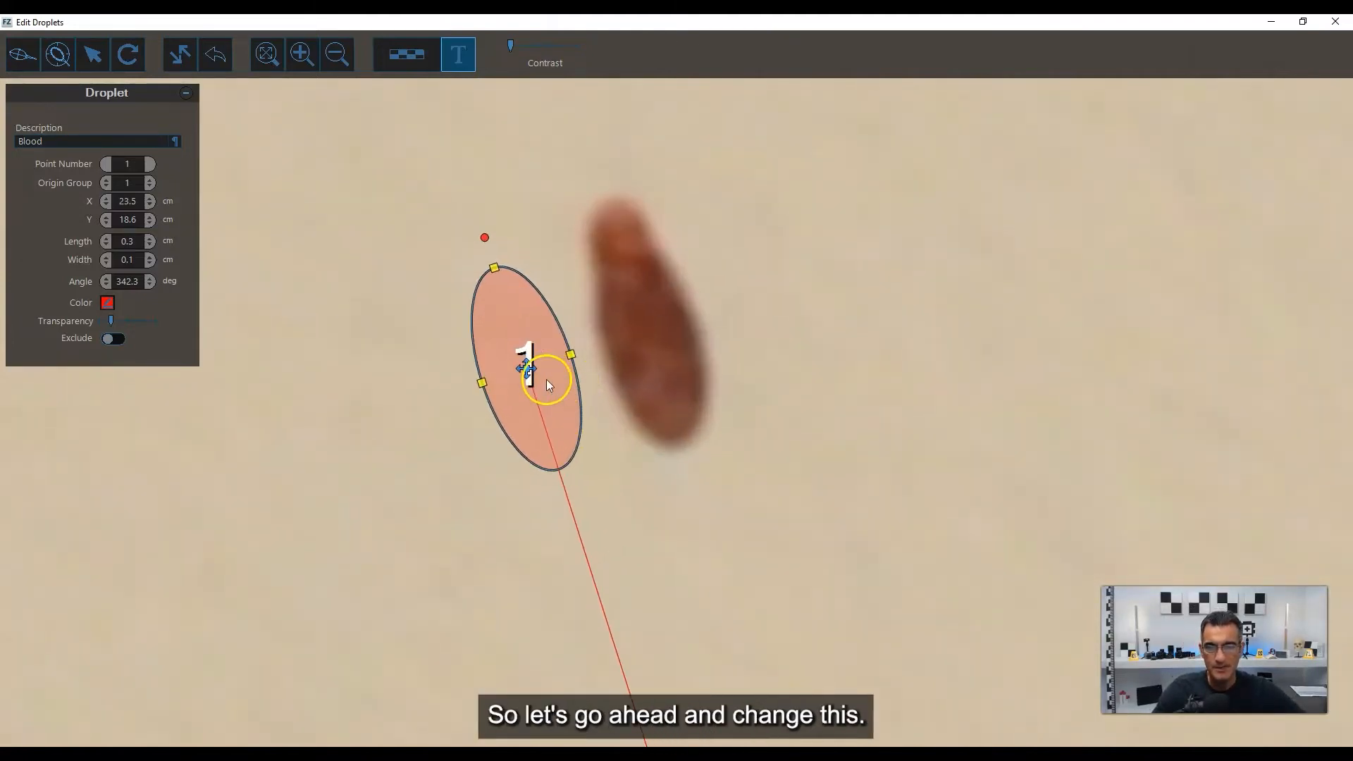
# Move the ellipse back onto the stain and fit it to the stain's body at 0.3 cm length and a 343.2 degree angle.
pyautogui.moveTo(520, 363); pyautogui.dragTo(664, 348)
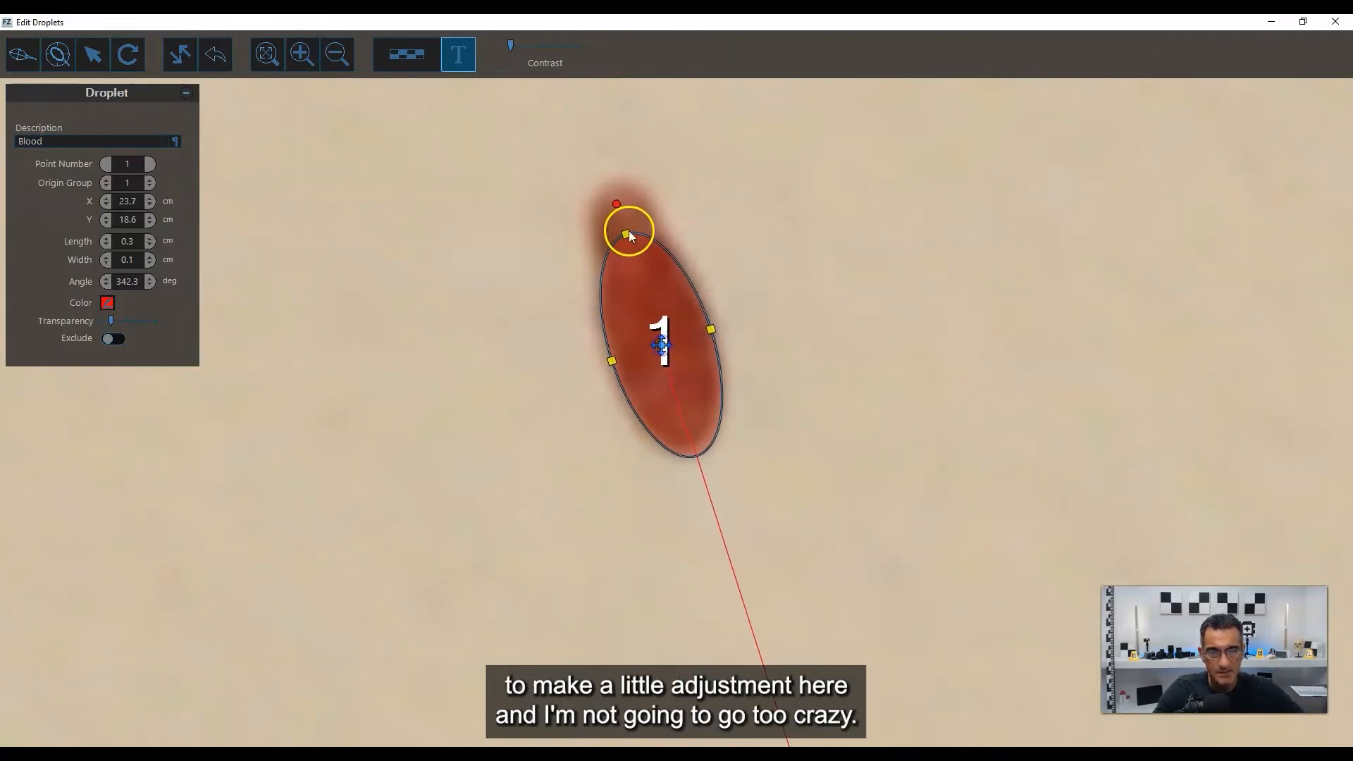
pyautogui.moveTo(615, 207); pyautogui.dragTo(628, 227)
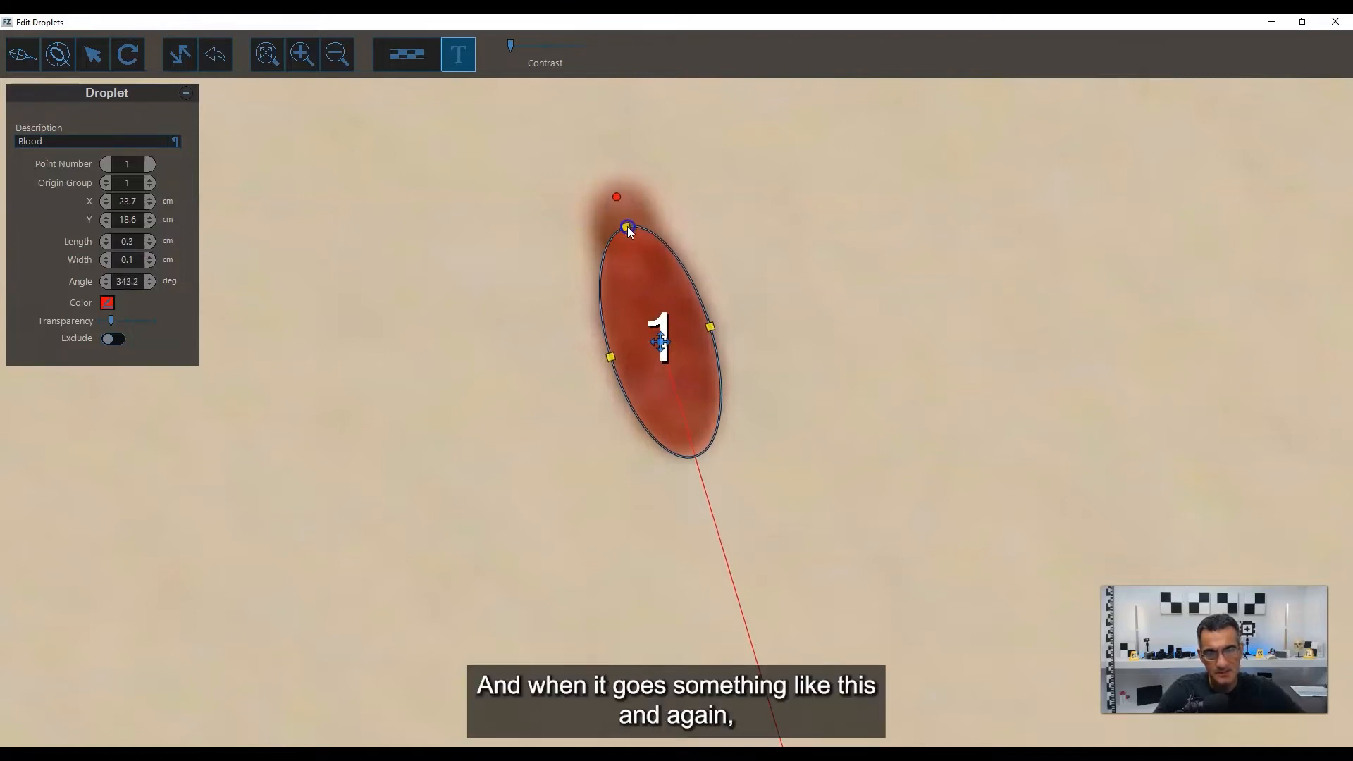
pyautogui.moveTo(654, 336); pyautogui.dragTo(657, 342)
# Create an ellipse with edge detection on the bloodstain to the left of stain 1.
pyautogui.scroll(-6, 646, 351)
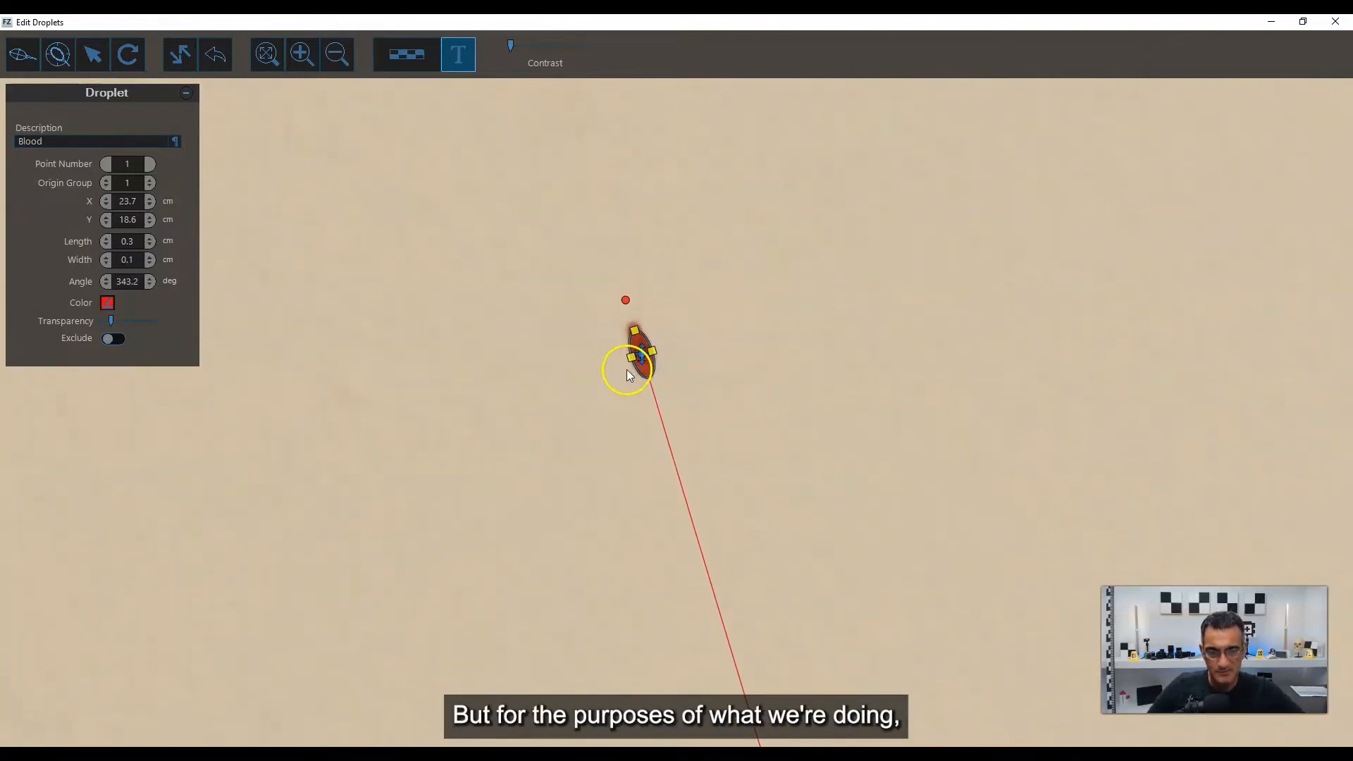
pyautogui.scroll(-3, 628, 369)
pyautogui.moveTo(708, 328); pyautogui.dragTo(815, 231, button='right')
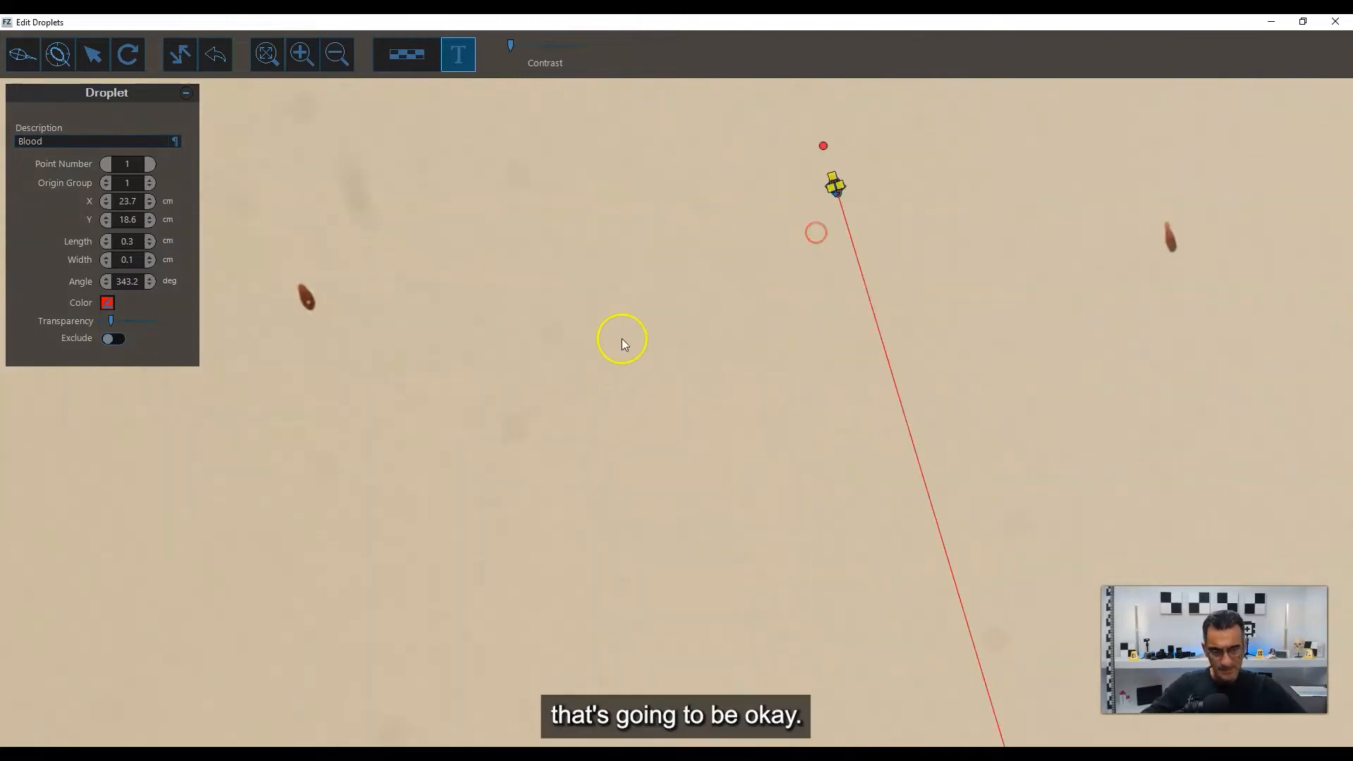
pyautogui.moveTo(642, 375); pyautogui.dragTo(678, 451, button='right')
pyautogui.scroll(2, 302, 361)
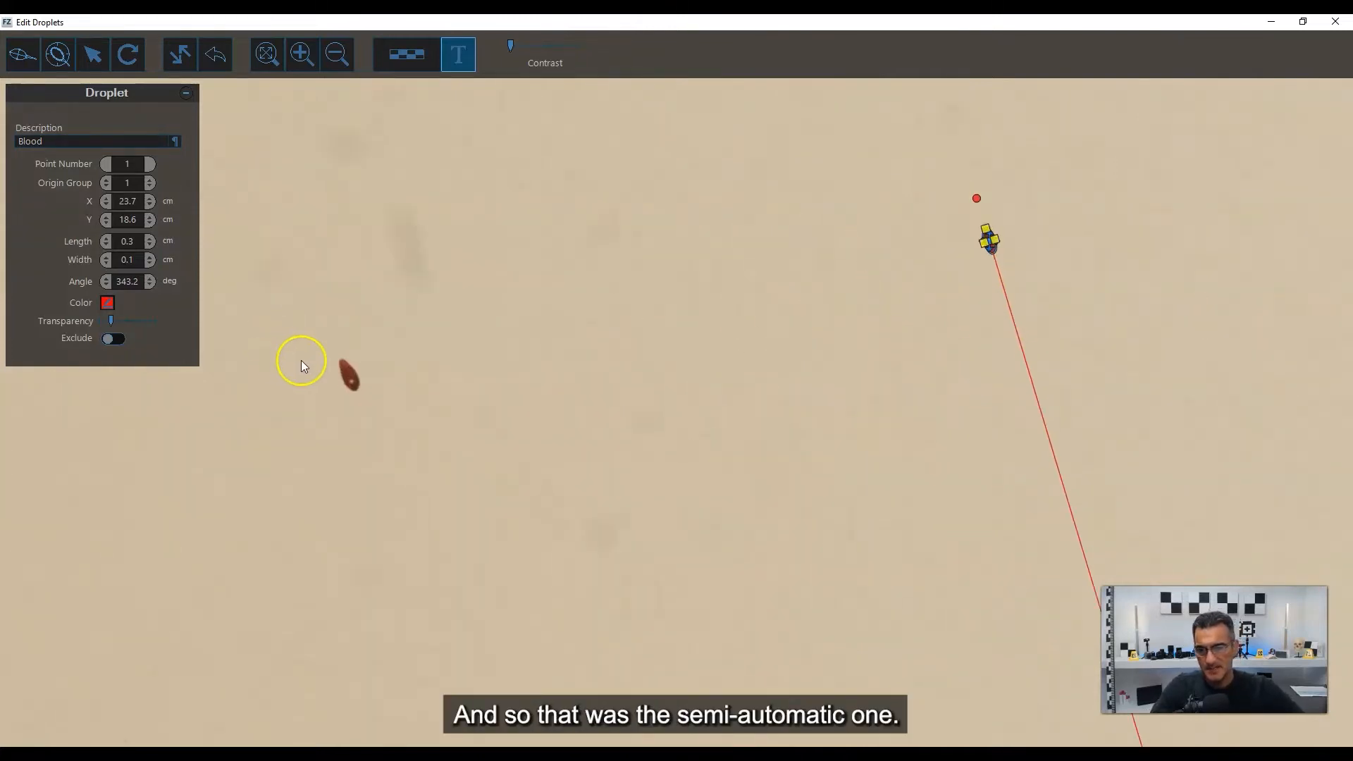
pyautogui.moveTo(327, 371); pyautogui.dragTo(560, 349, button='right')
pyautogui.scroll(2, 560, 349)
pyautogui.scroll(4, 605, 349)
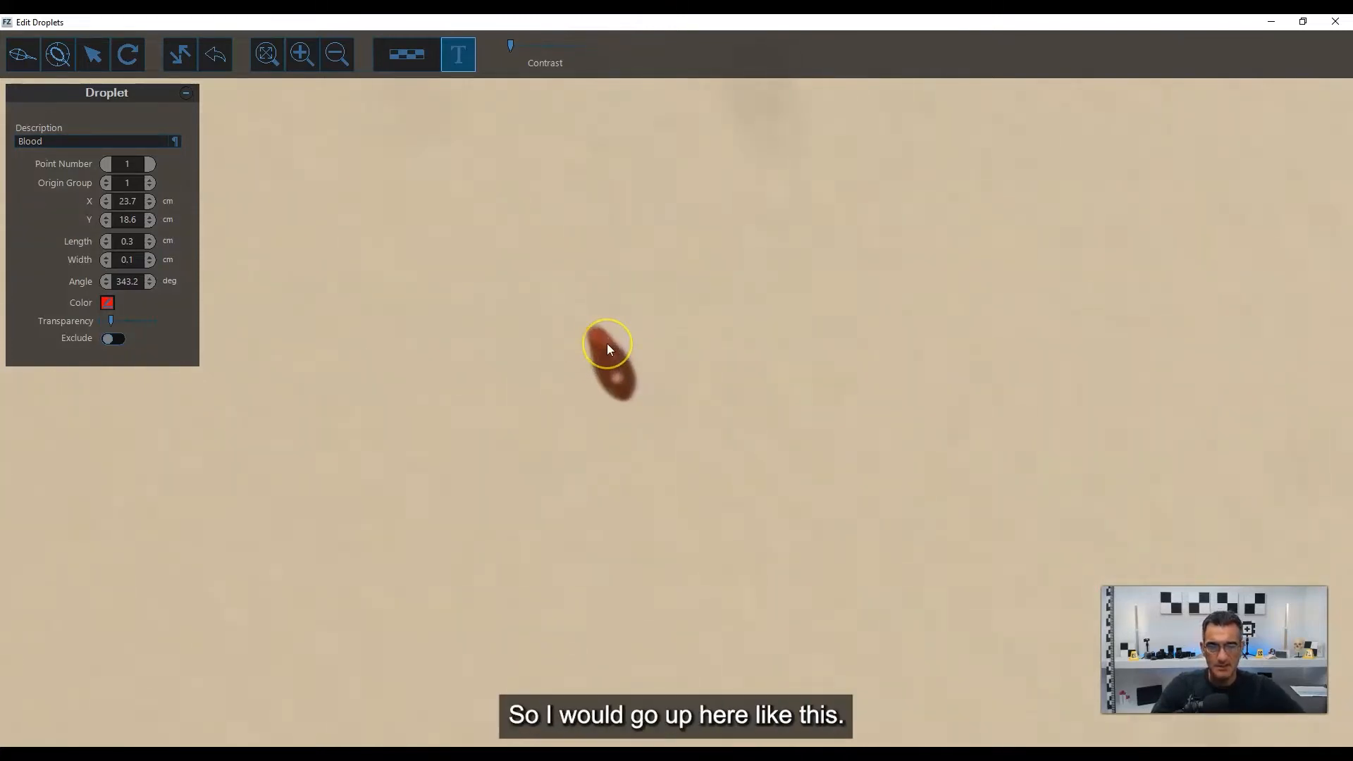
pyautogui.click(69, 57)
pyautogui.click(609, 393)
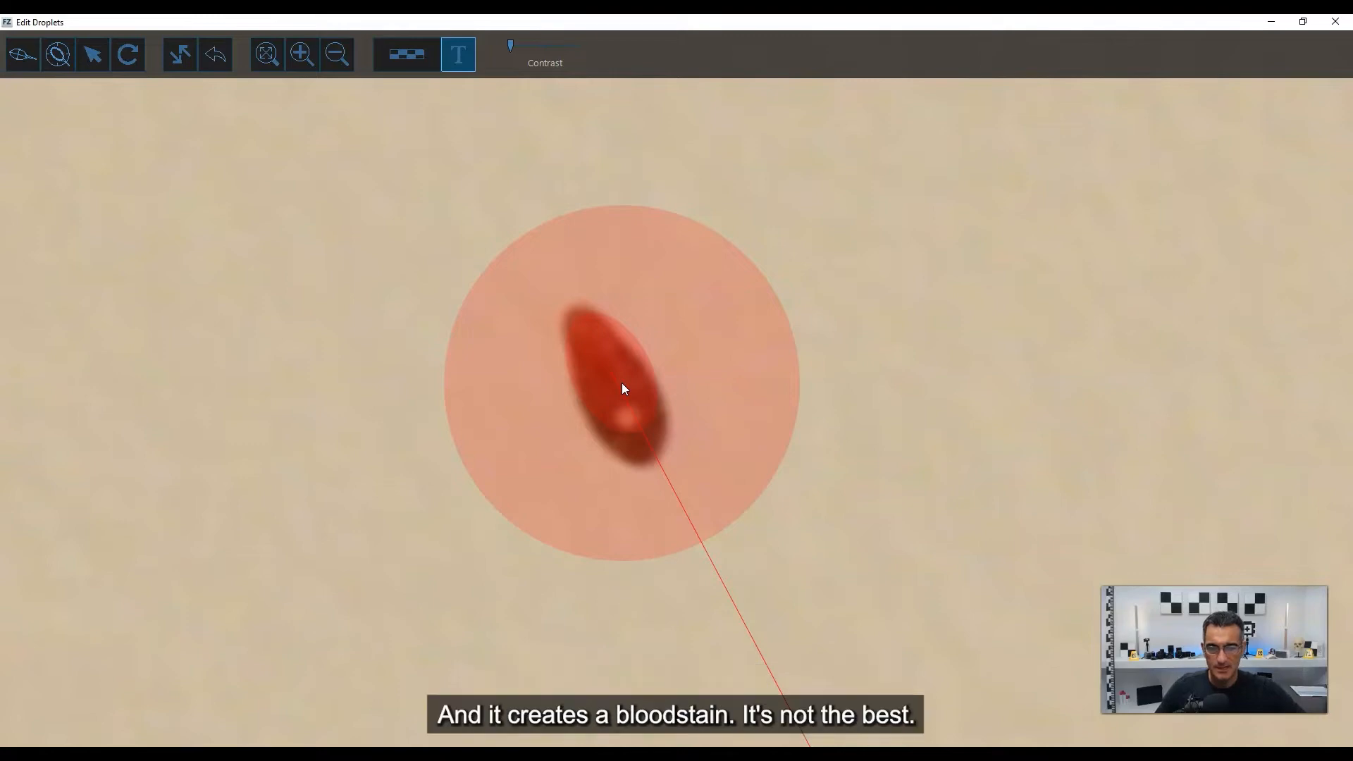
pyautogui.click(357, 423)
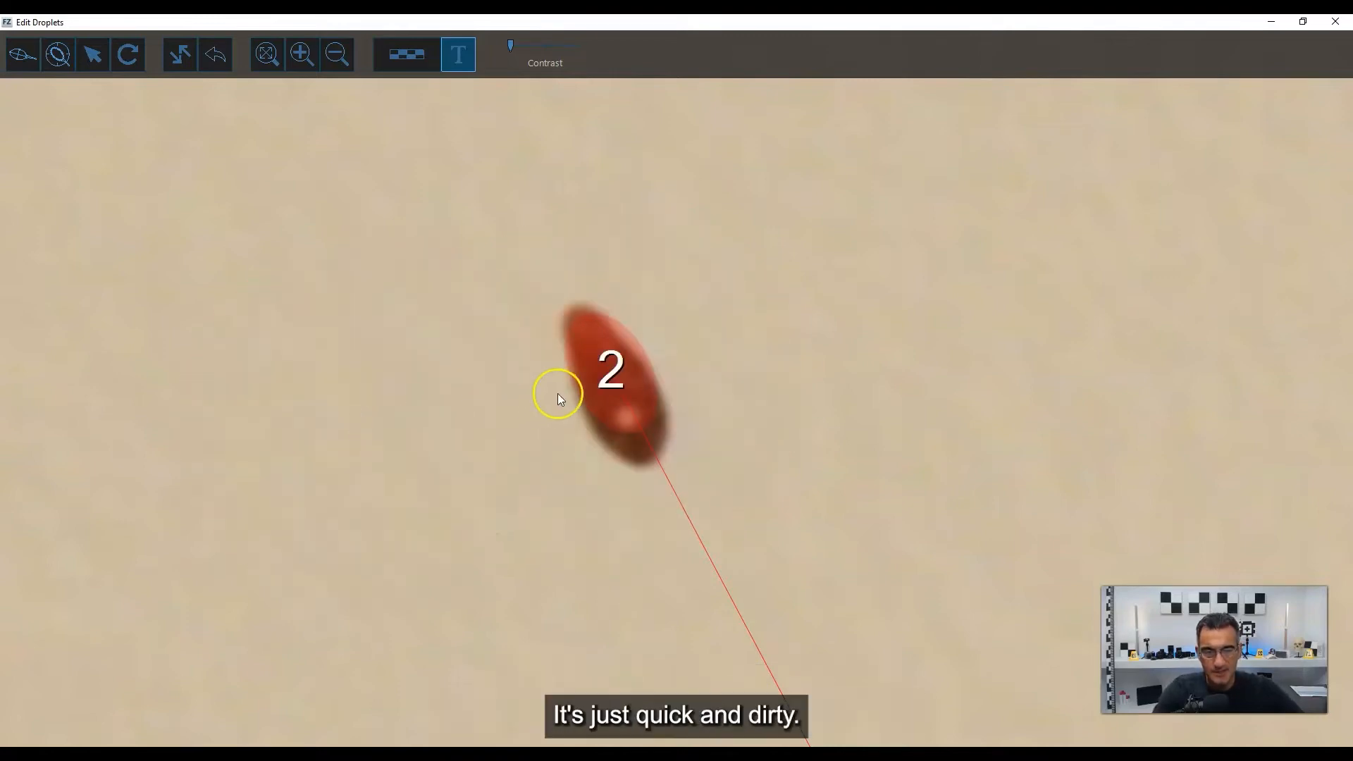
# Select ellipse 2, move it down over the stain's body and rotate it to 336.2 degrees.
pyautogui.click(612, 380)
pyautogui.click(697, 540)
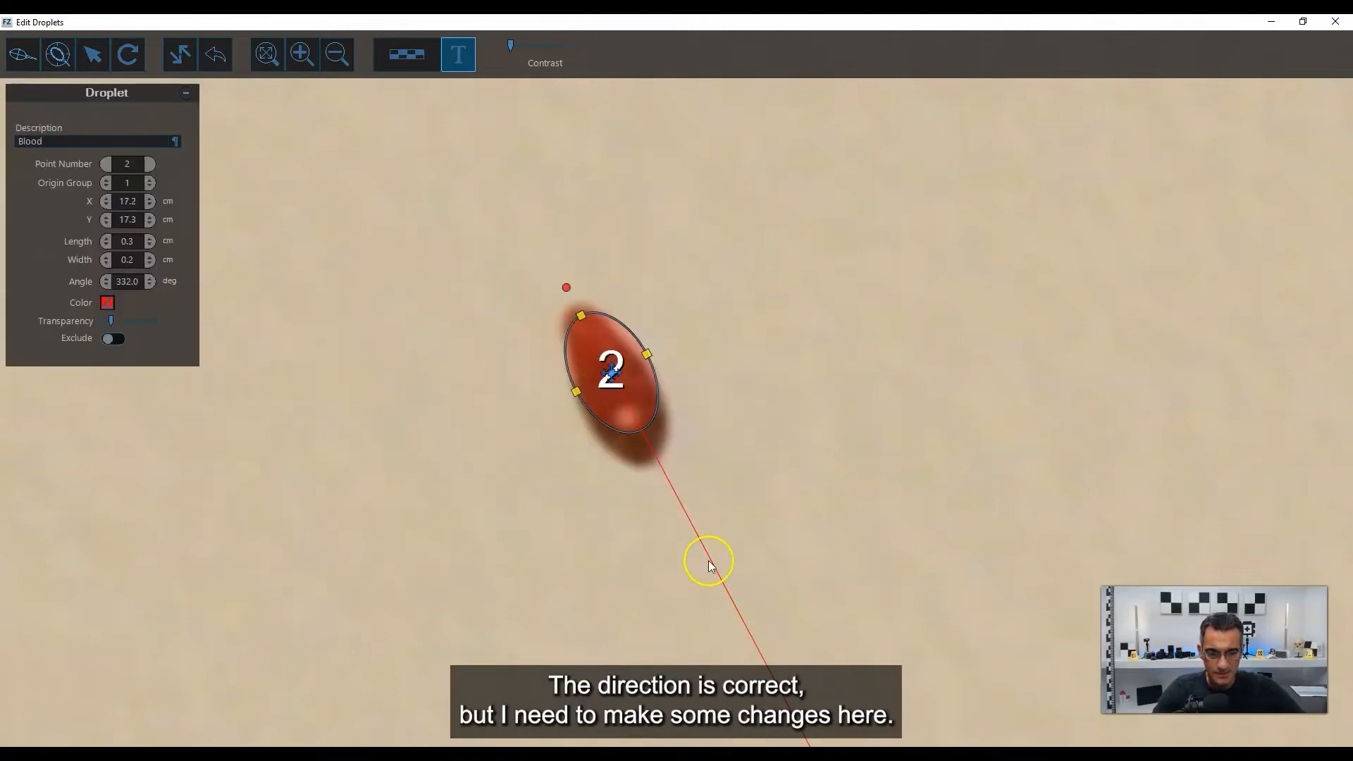
pyautogui.moveTo(613, 379); pyautogui.dragTo(618, 403)
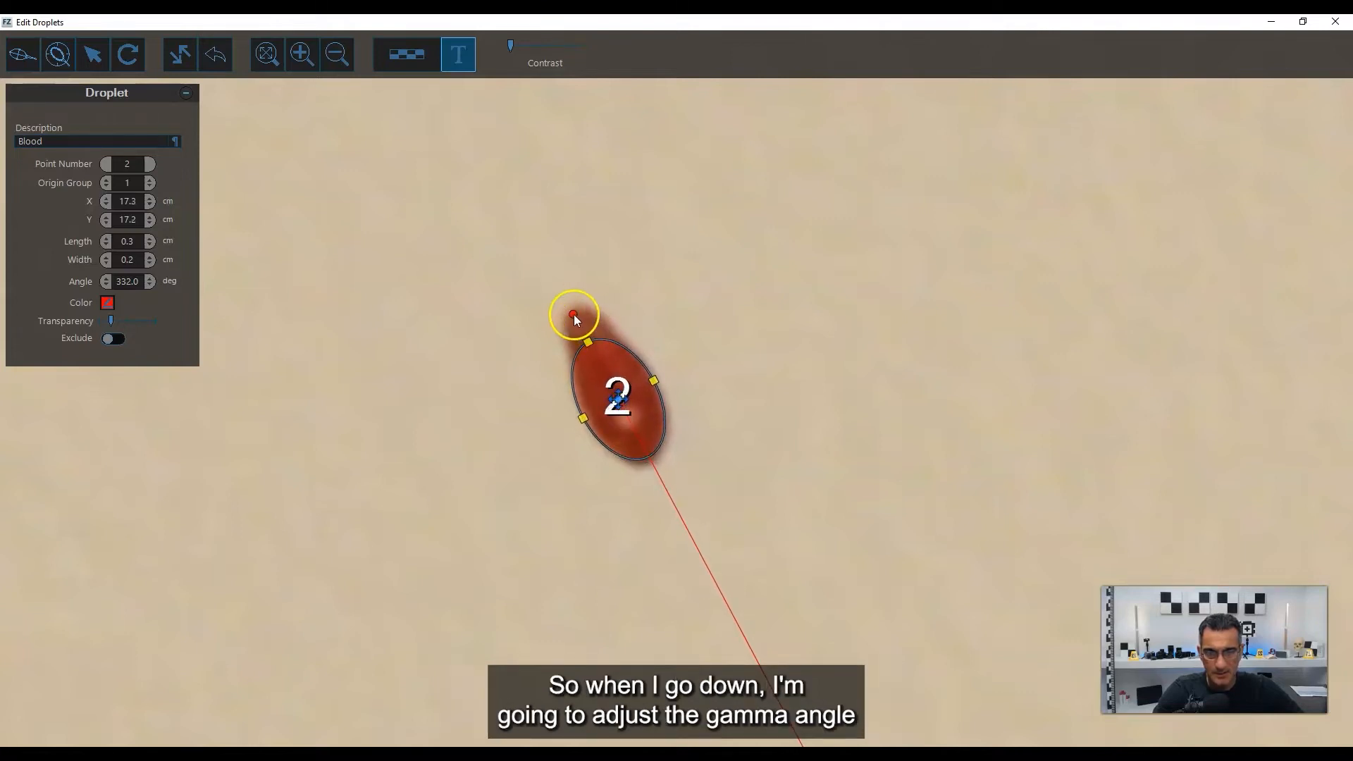
pyautogui.moveTo(574, 317); pyautogui.dragTo(579, 311)
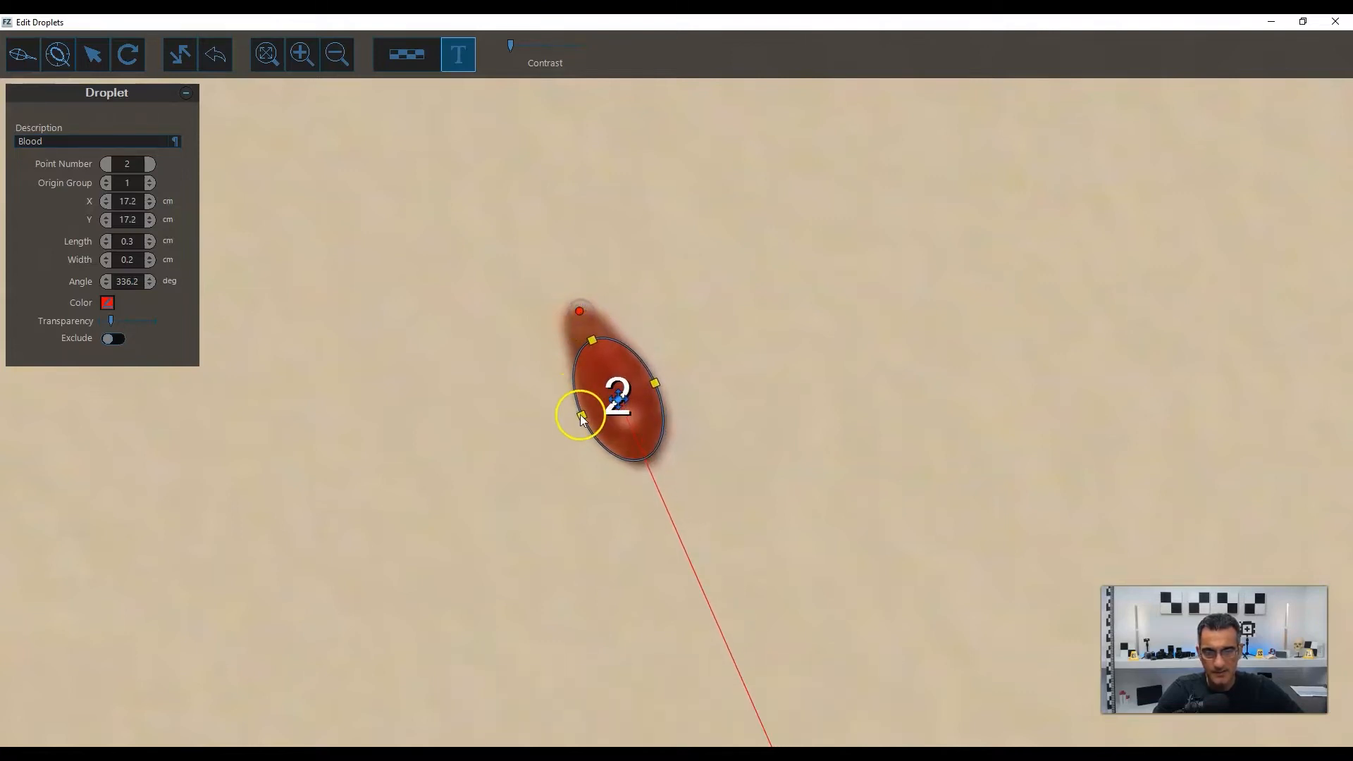
# Narrow ellipse 2 to 0.1 cm, lengthen it toward the stain's tail, recentre it and set its angle to 334.3 degrees.
pyautogui.moveTo(581, 416); pyautogui.dragTo(587, 414)
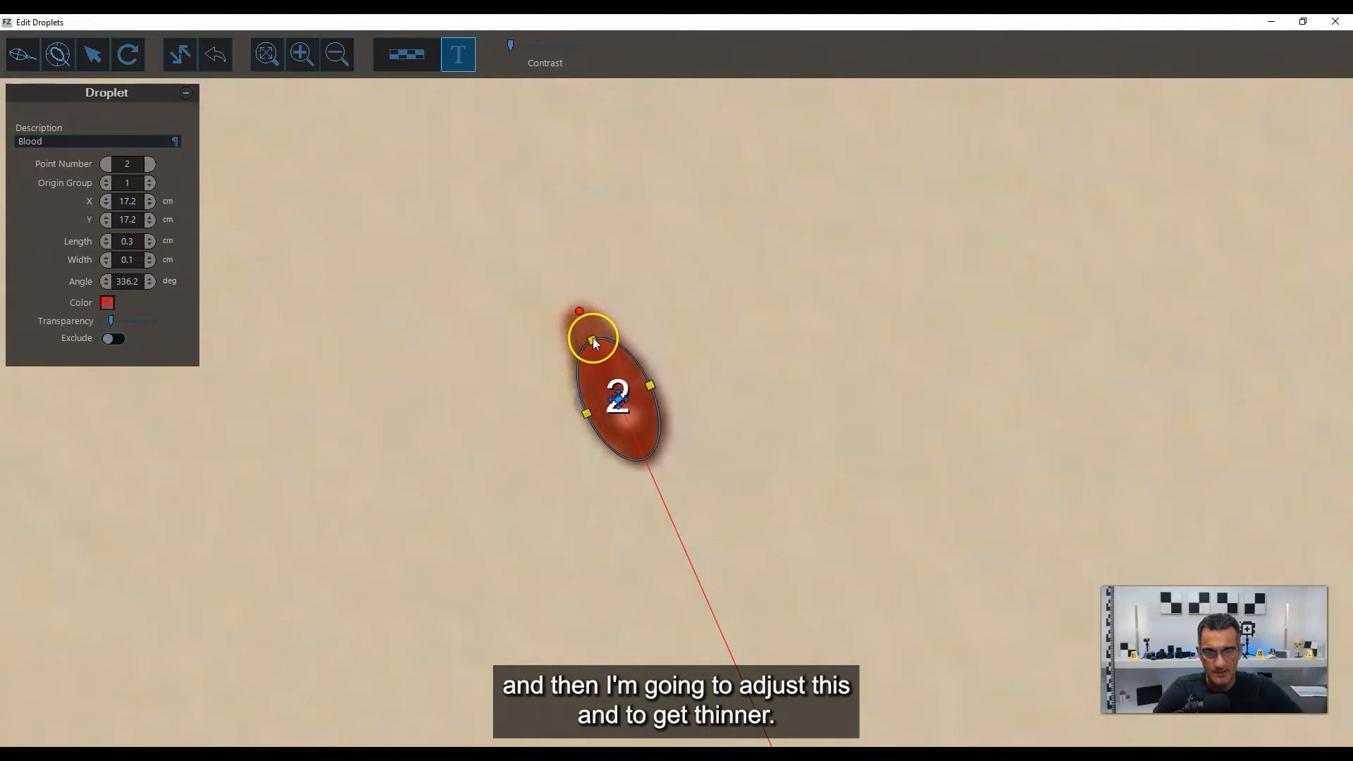
pyautogui.moveTo(593, 342); pyautogui.dragTo(585, 319)
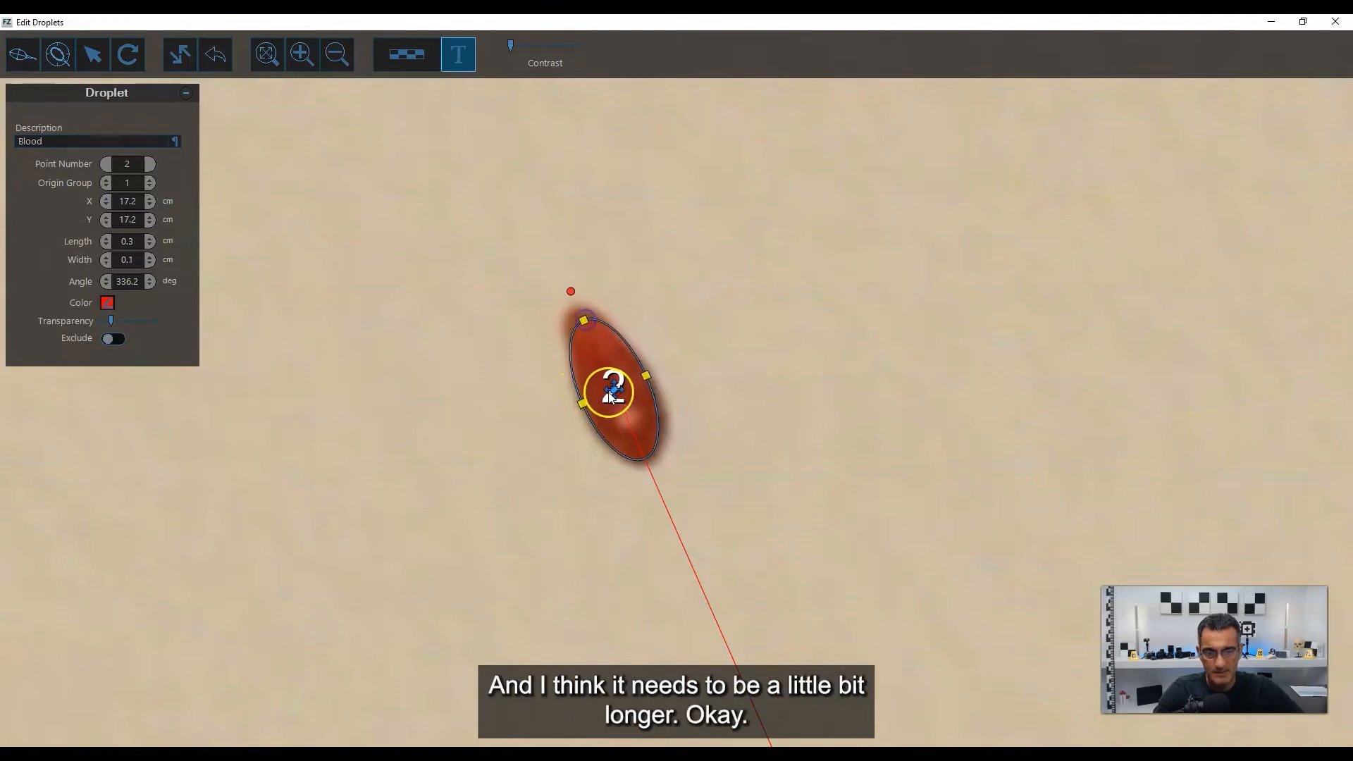
pyautogui.moveTo(611, 397); pyautogui.dragTo(617, 398)
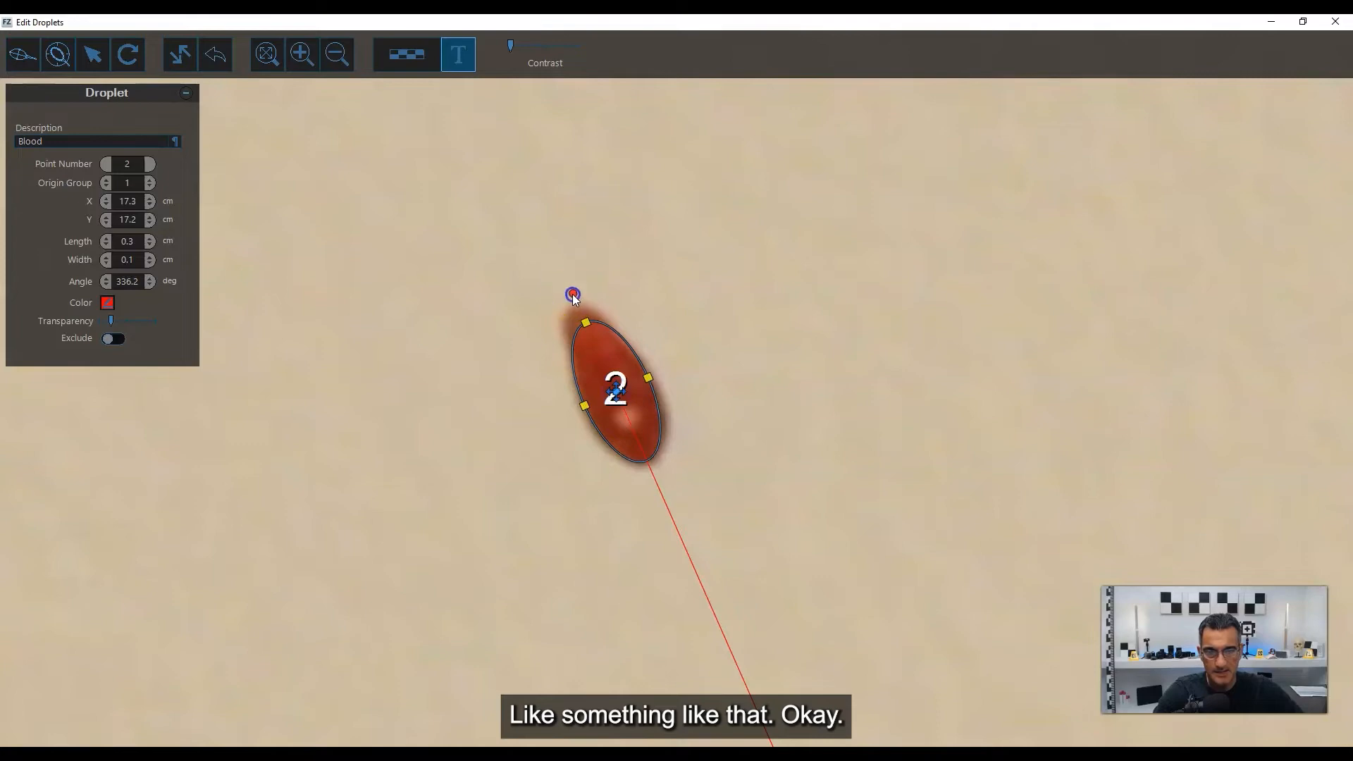
pyautogui.moveTo(574, 299); pyautogui.dragTo(571, 295)
# Manually draw an ellipse of about 0.3 by 0.1 cm at 344.3 degrees on the bloodstain to the right of stain 1.
pyautogui.scroll(-3, 708, 327)
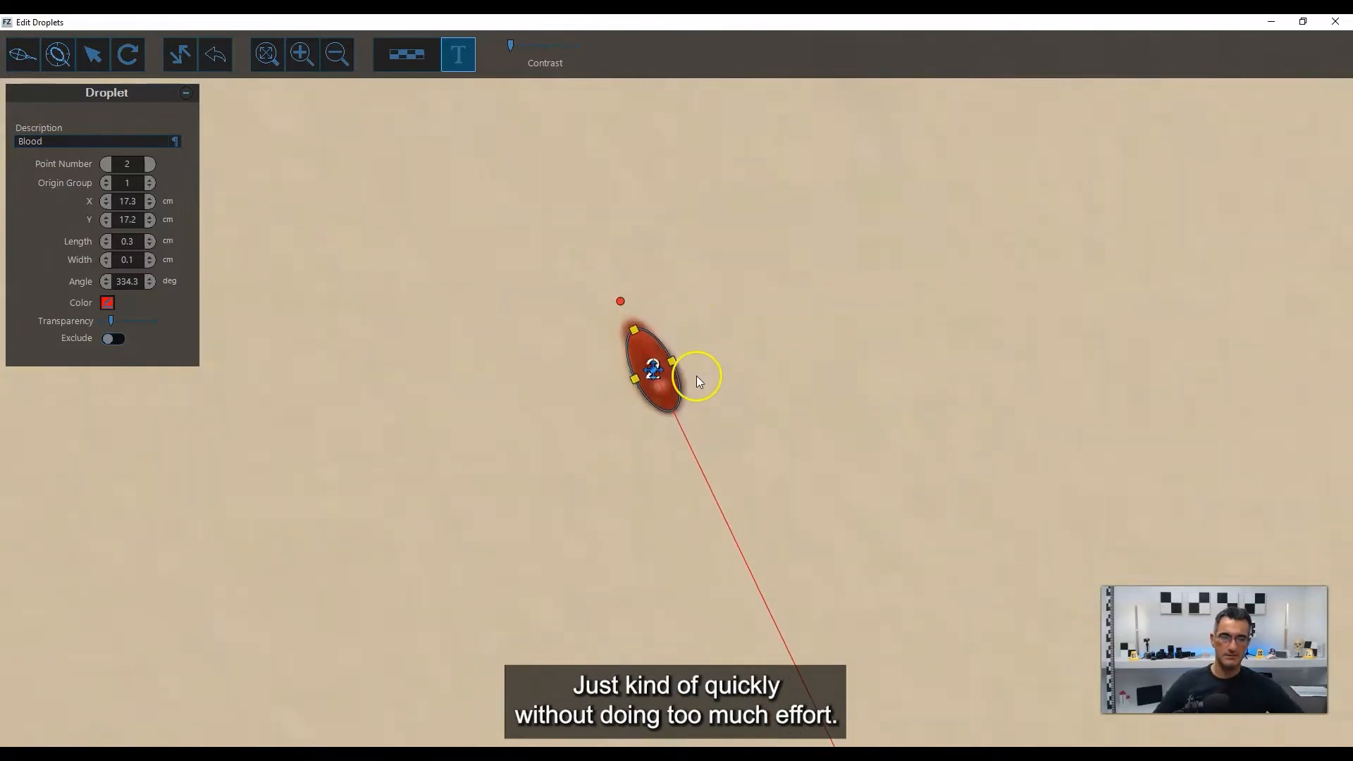
pyautogui.scroll(-5, 696, 380)
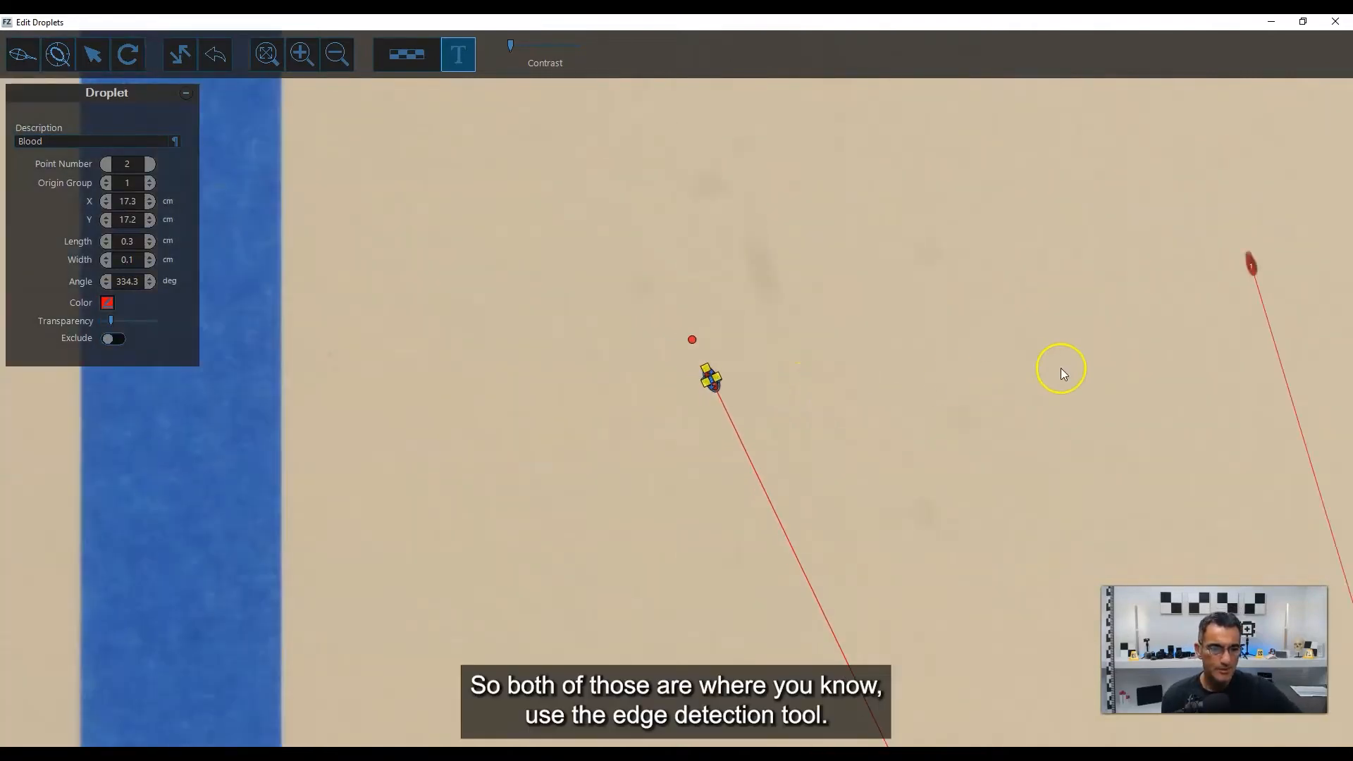
pyautogui.moveTo(1061, 369); pyautogui.dragTo(474, 404)
pyautogui.moveTo(945, 380); pyautogui.dragTo(690, 376)
pyautogui.scroll(1, 914, 322)
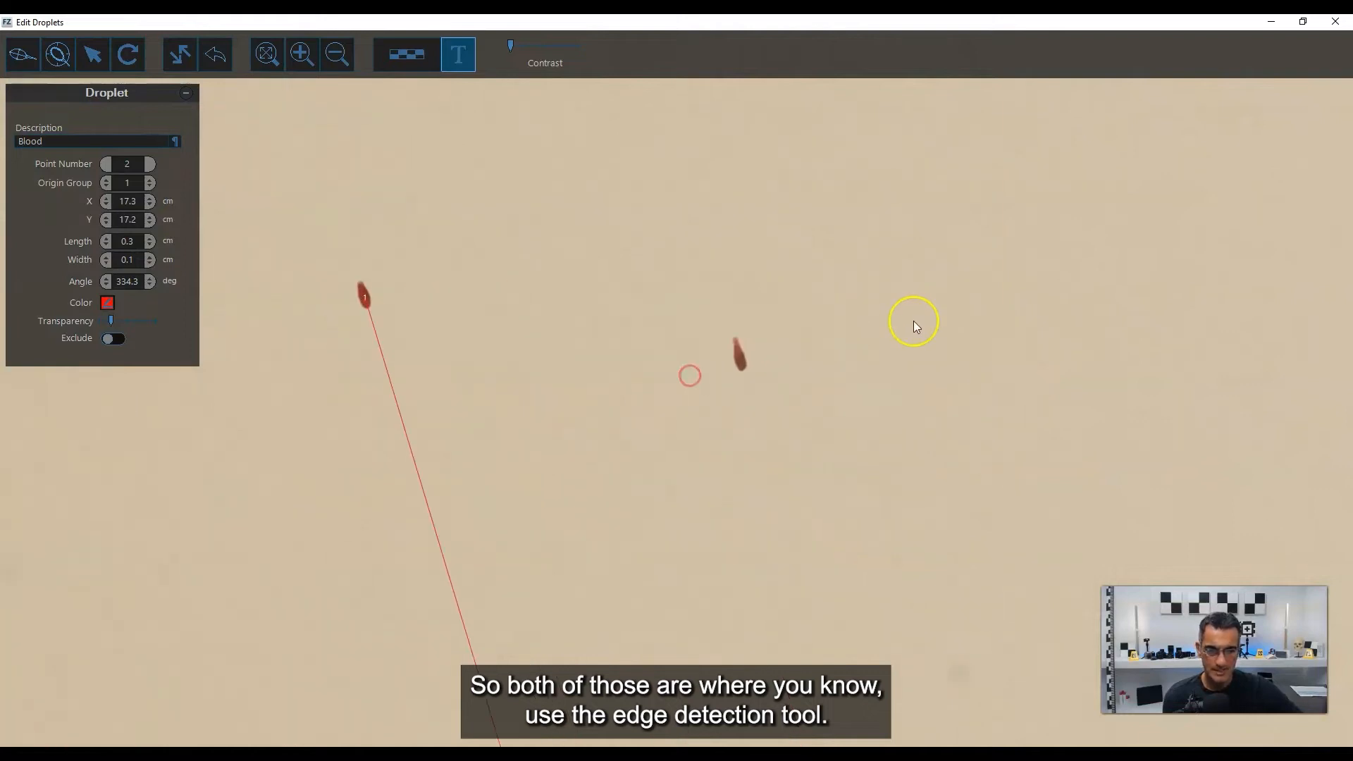
pyautogui.scroll(3, 692, 365)
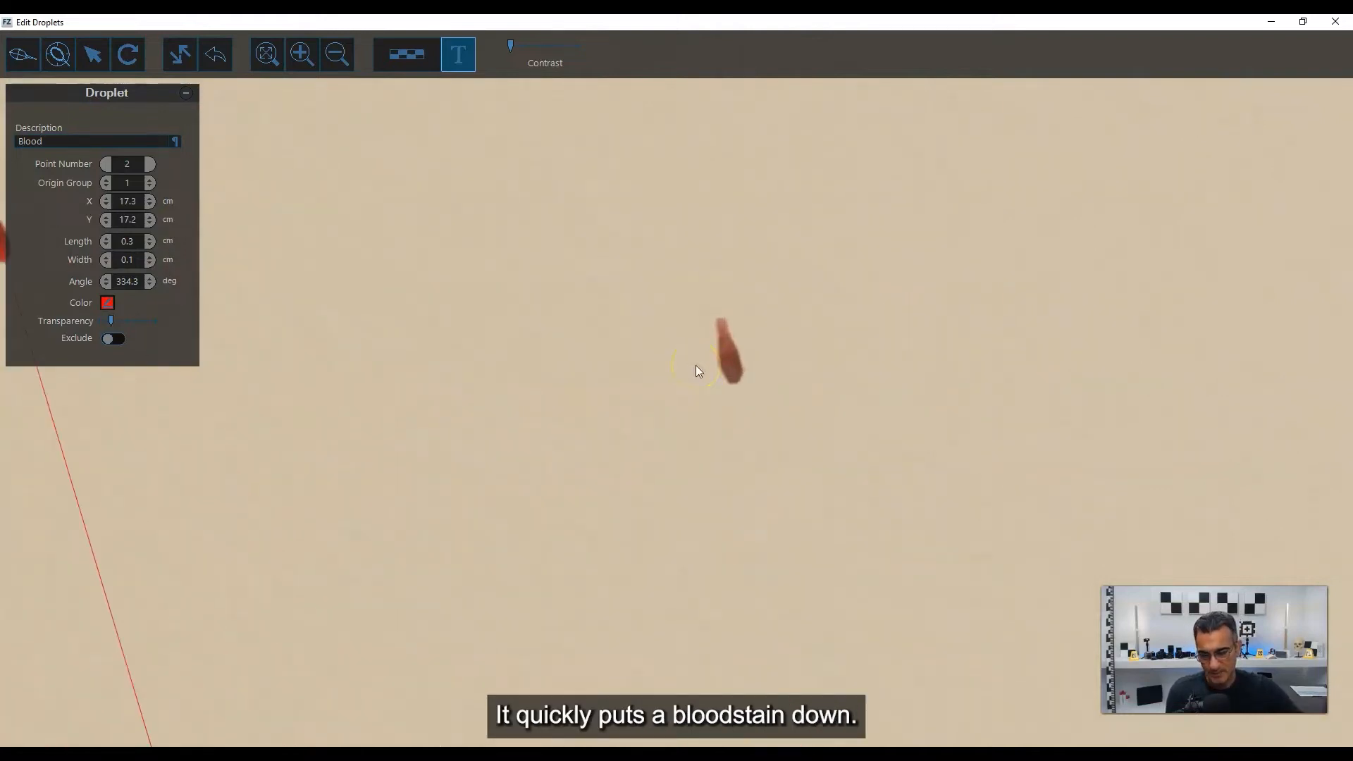
pyautogui.scroll(3, 702, 365)
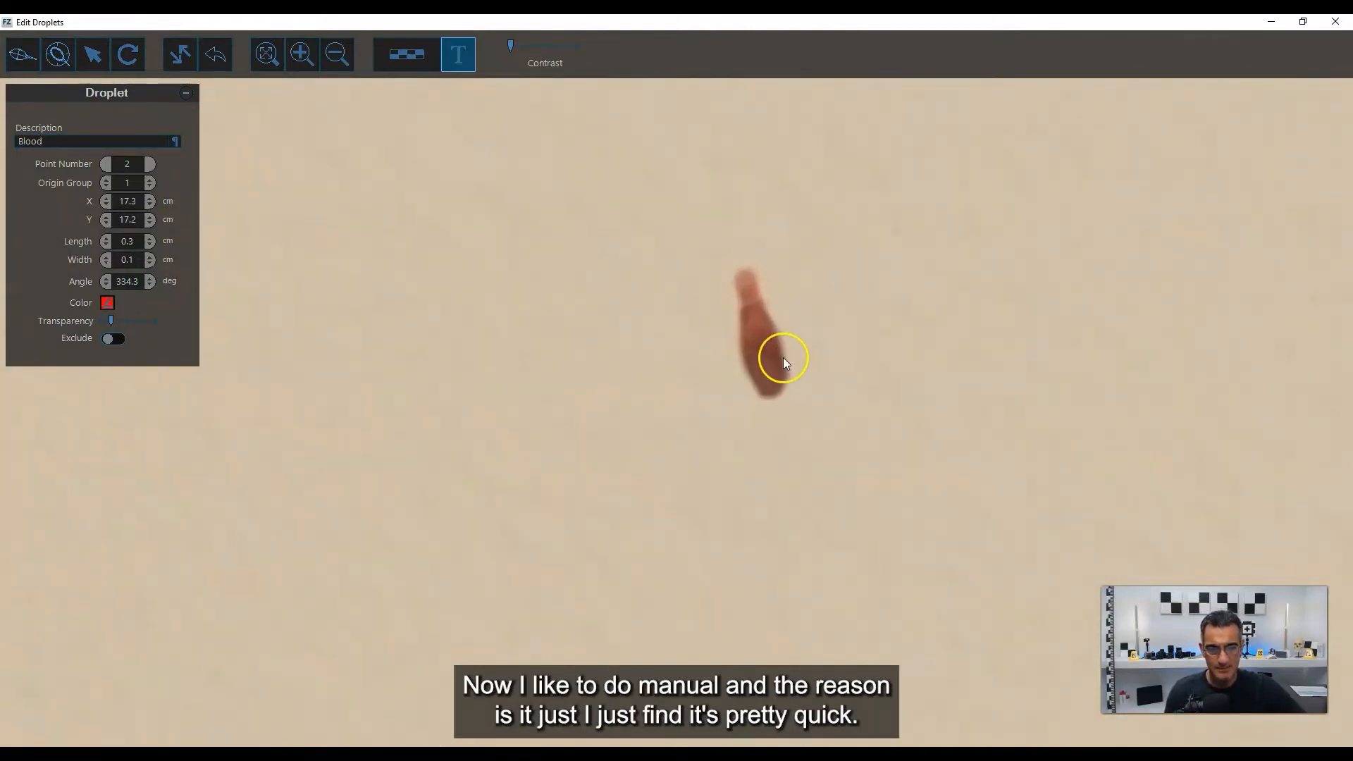
pyautogui.moveTo(784, 357); pyautogui.dragTo(704, 409)
pyautogui.scroll(3, 704, 409)
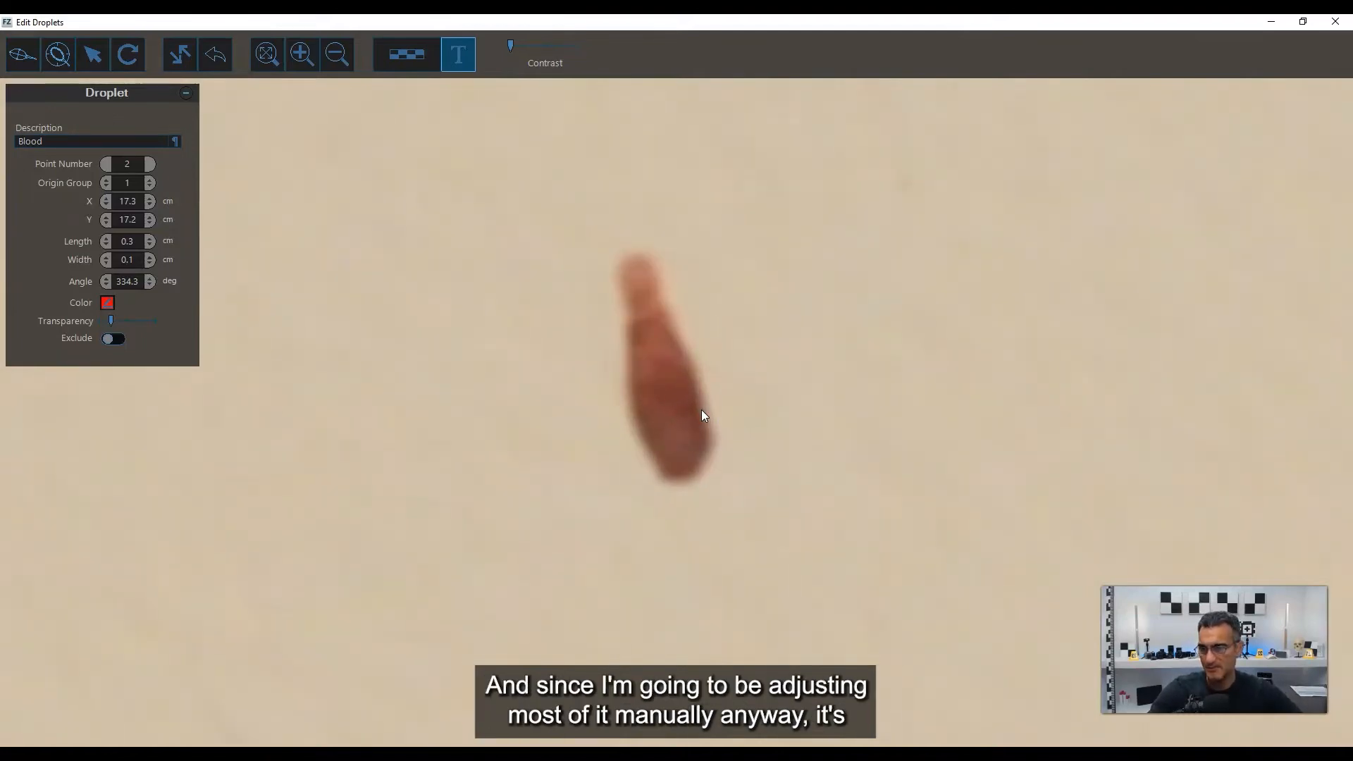
pyautogui.click(22, 65)
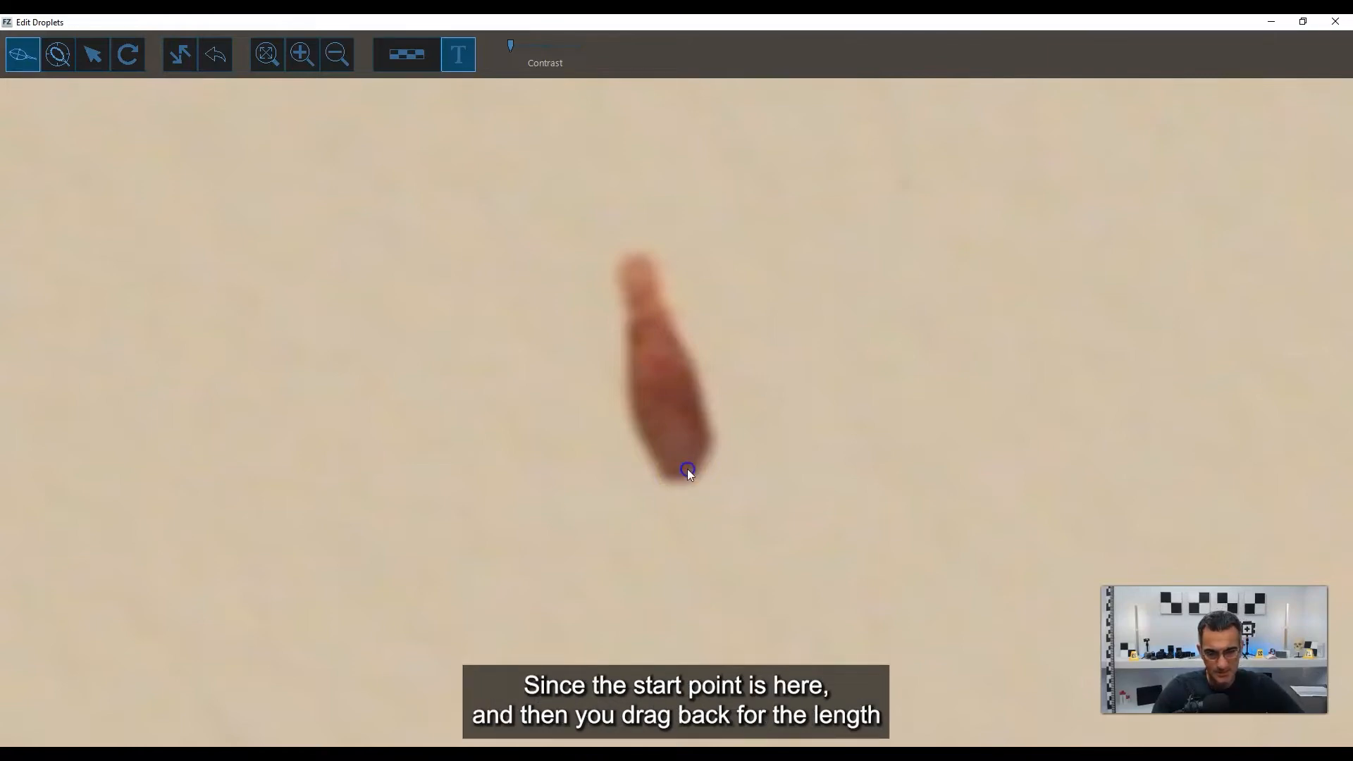
pyautogui.moveTo(688, 470); pyautogui.dragTo(642, 307)
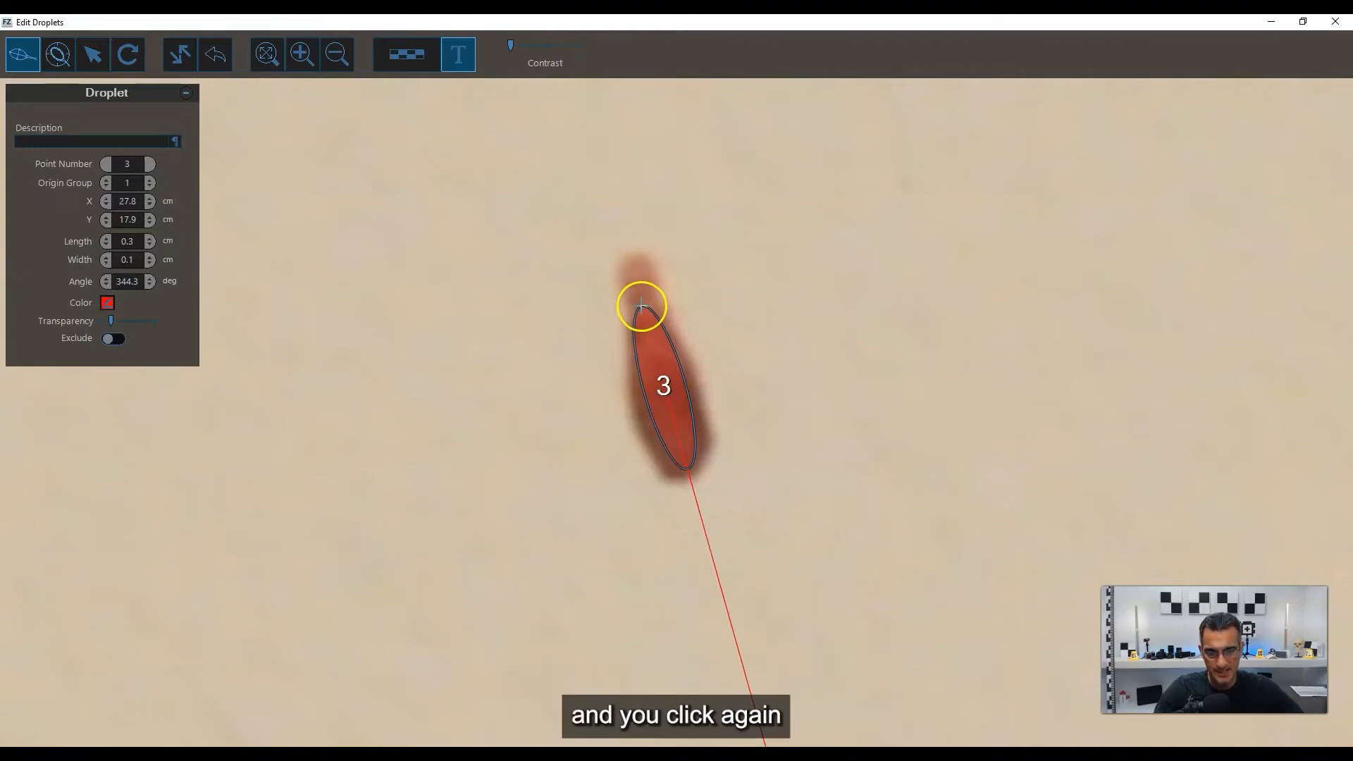
pyautogui.click(641, 306)
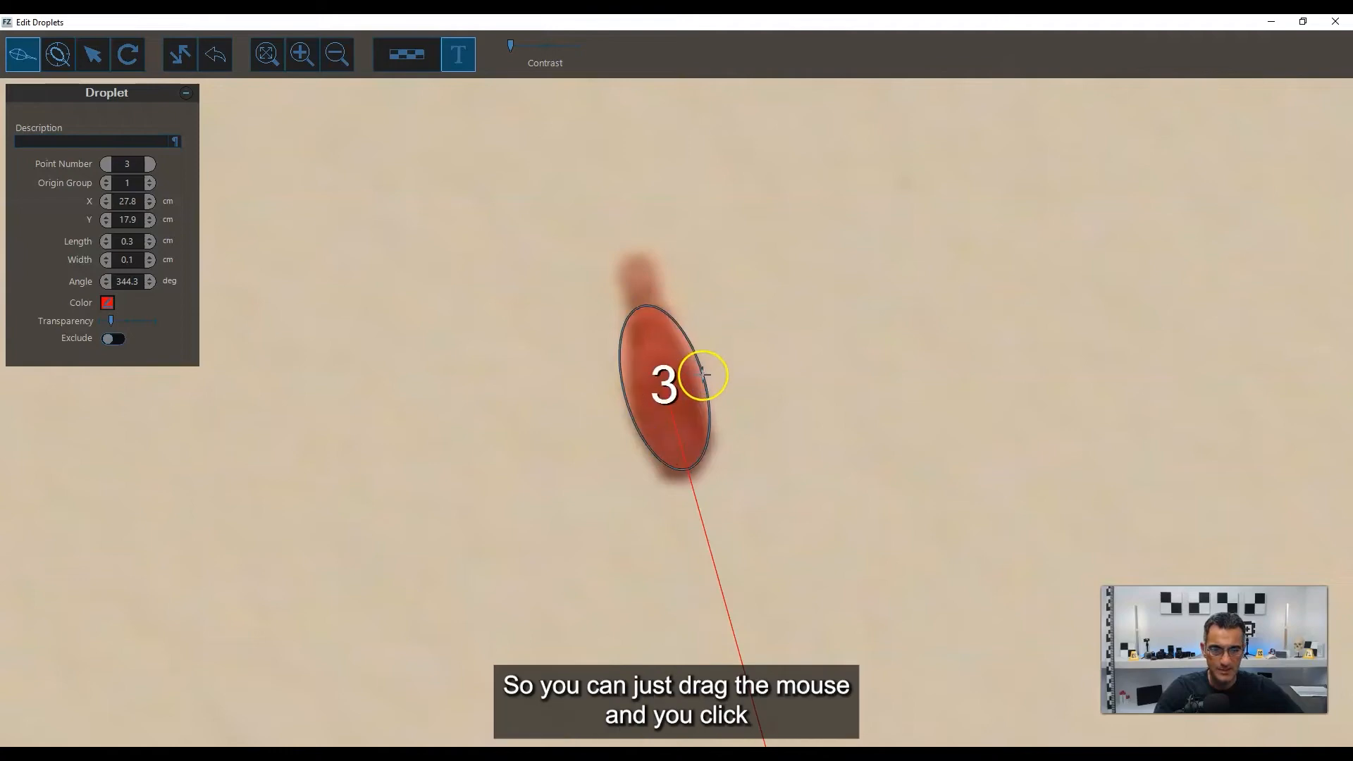
pyautogui.click(698, 381)
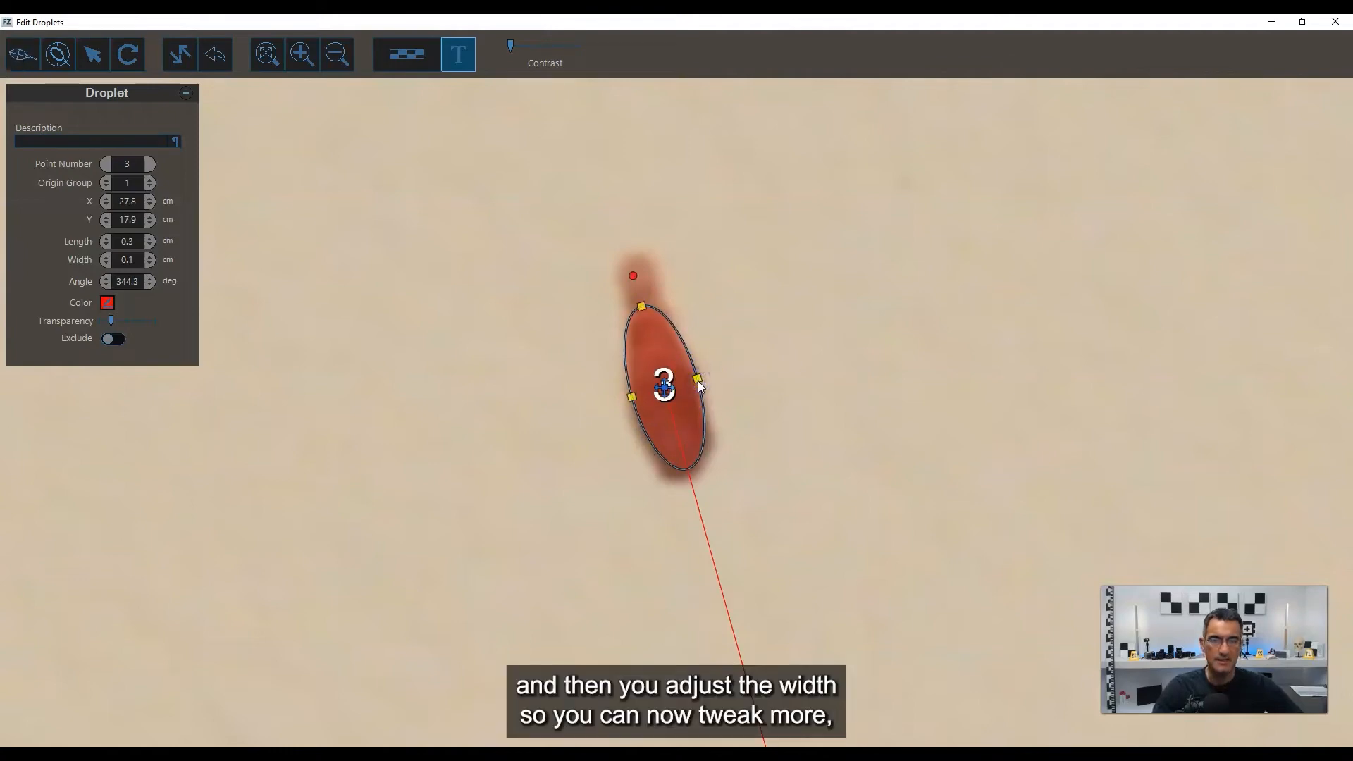
# Refine ellipse 3 by shifting it to the stain's lower edge, extending its upper end and narrowing it slightly.
pyautogui.moveTo(665, 389); pyautogui.dragTo(669, 400)
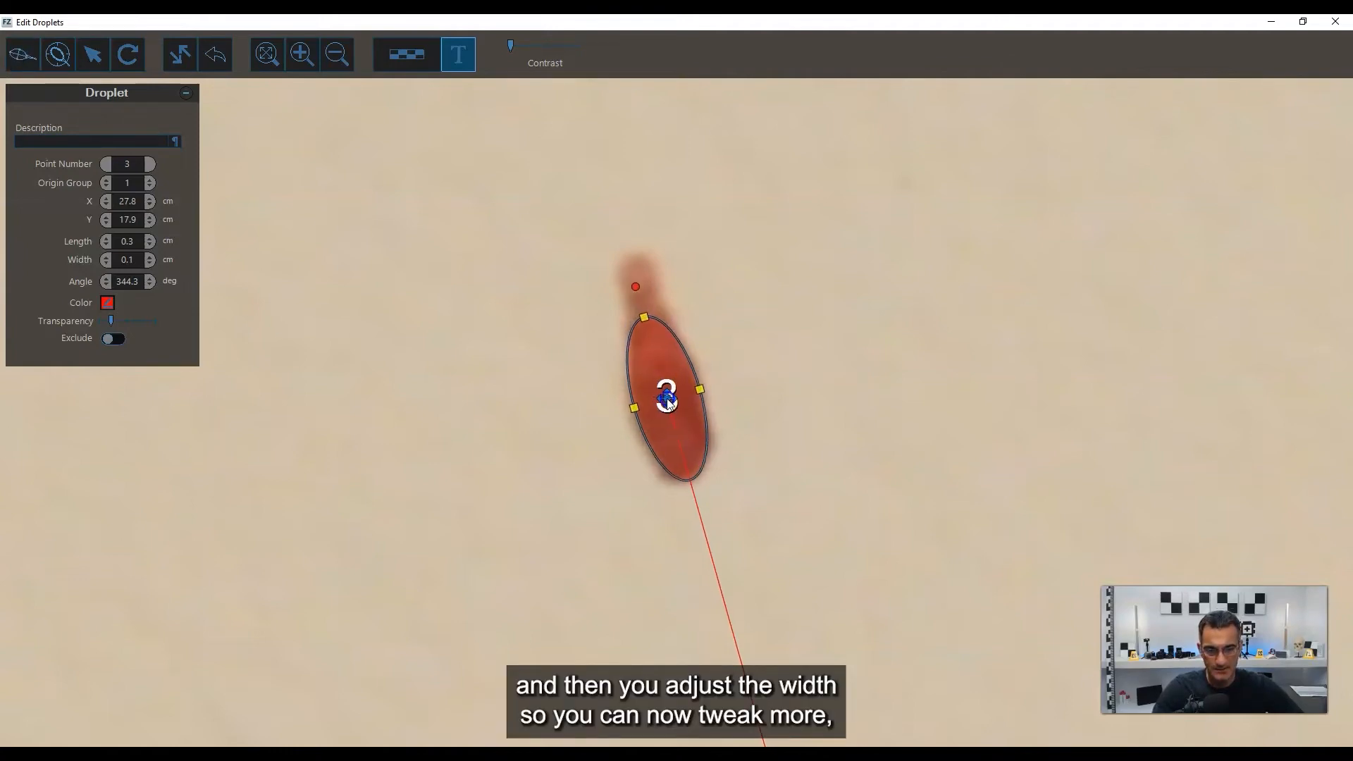
pyautogui.moveTo(646, 323); pyautogui.dragTo(642, 308)
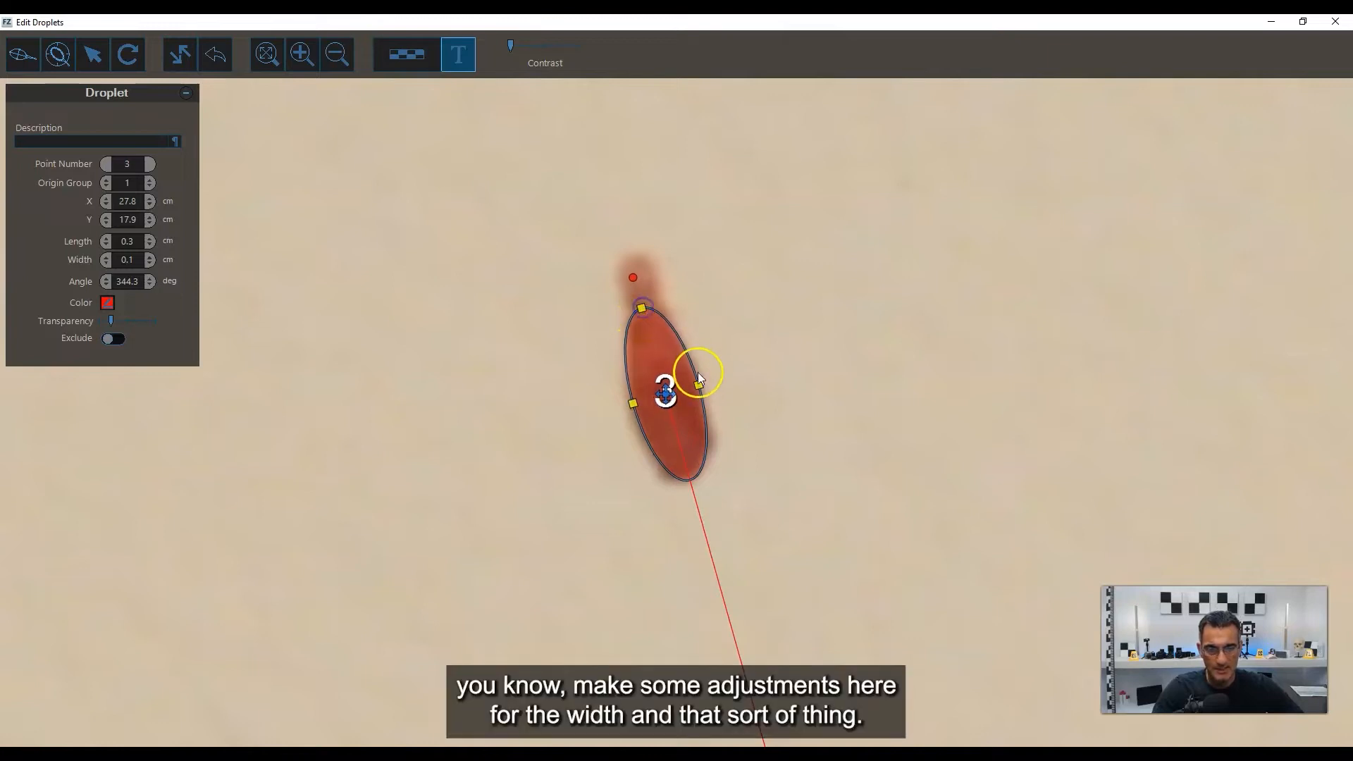
pyautogui.moveTo(698, 383); pyautogui.dragTo(668, 395)
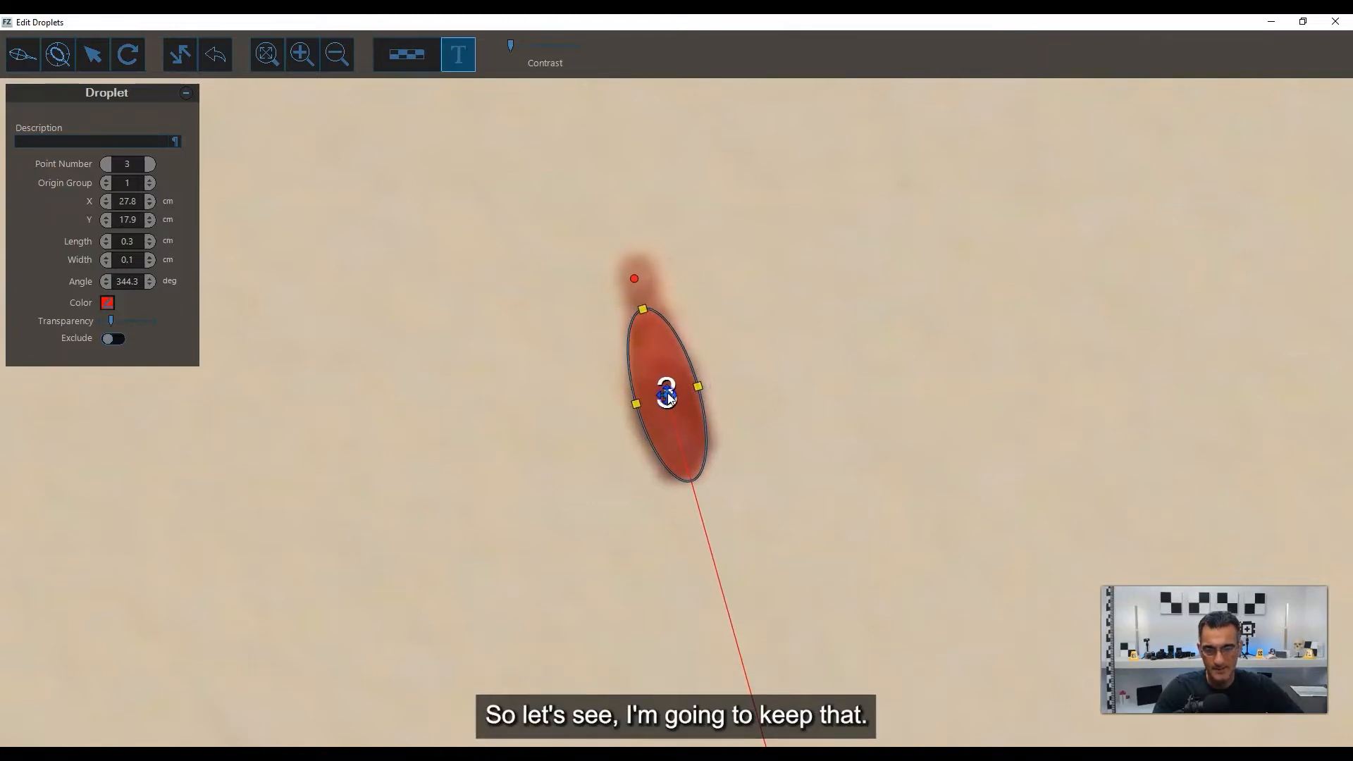
# Draw an ellipse of about 0.4 by 0.2 cm on the bloodstain below and right of stain 3, angled at 351.1 degrees.
pyautogui.scroll(-5, 697, 388)
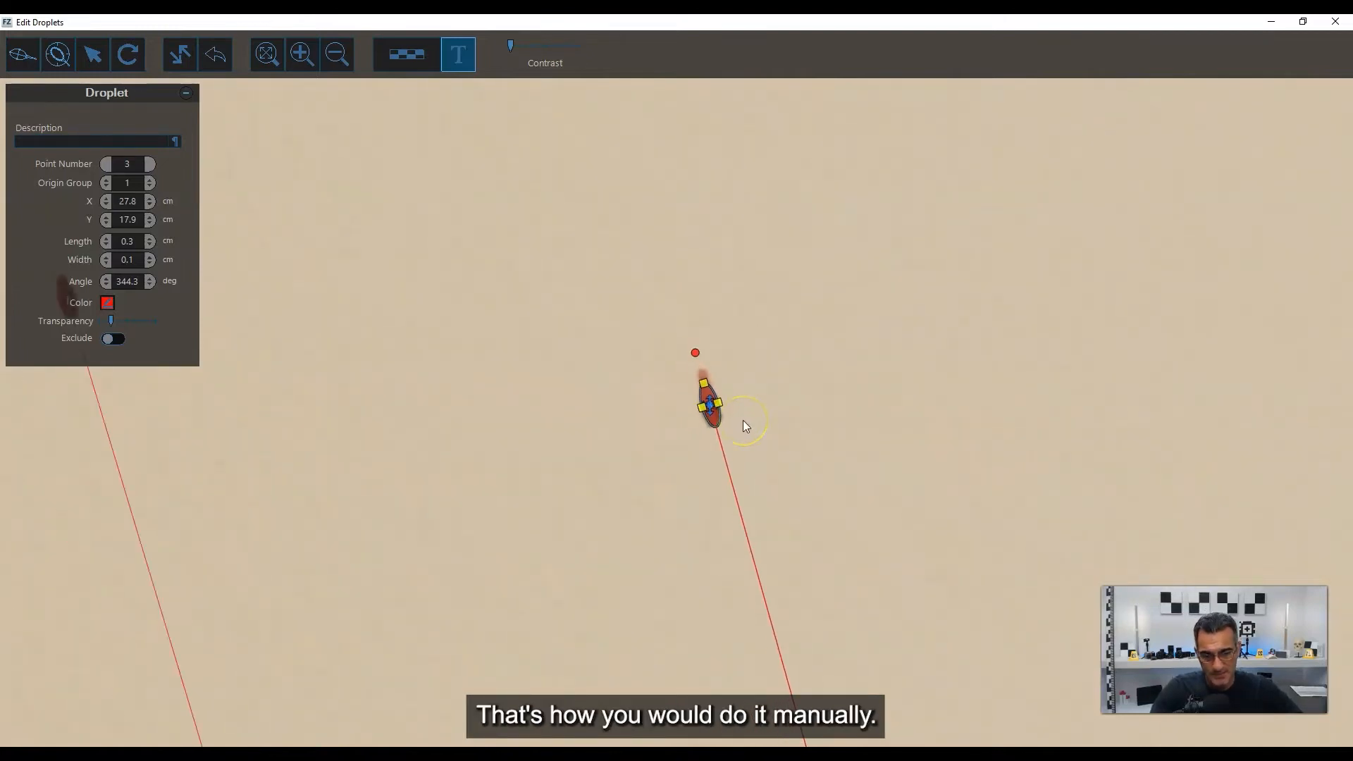
pyautogui.scroll(-3, 743, 420)
pyautogui.scroll(-3, 879, 445)
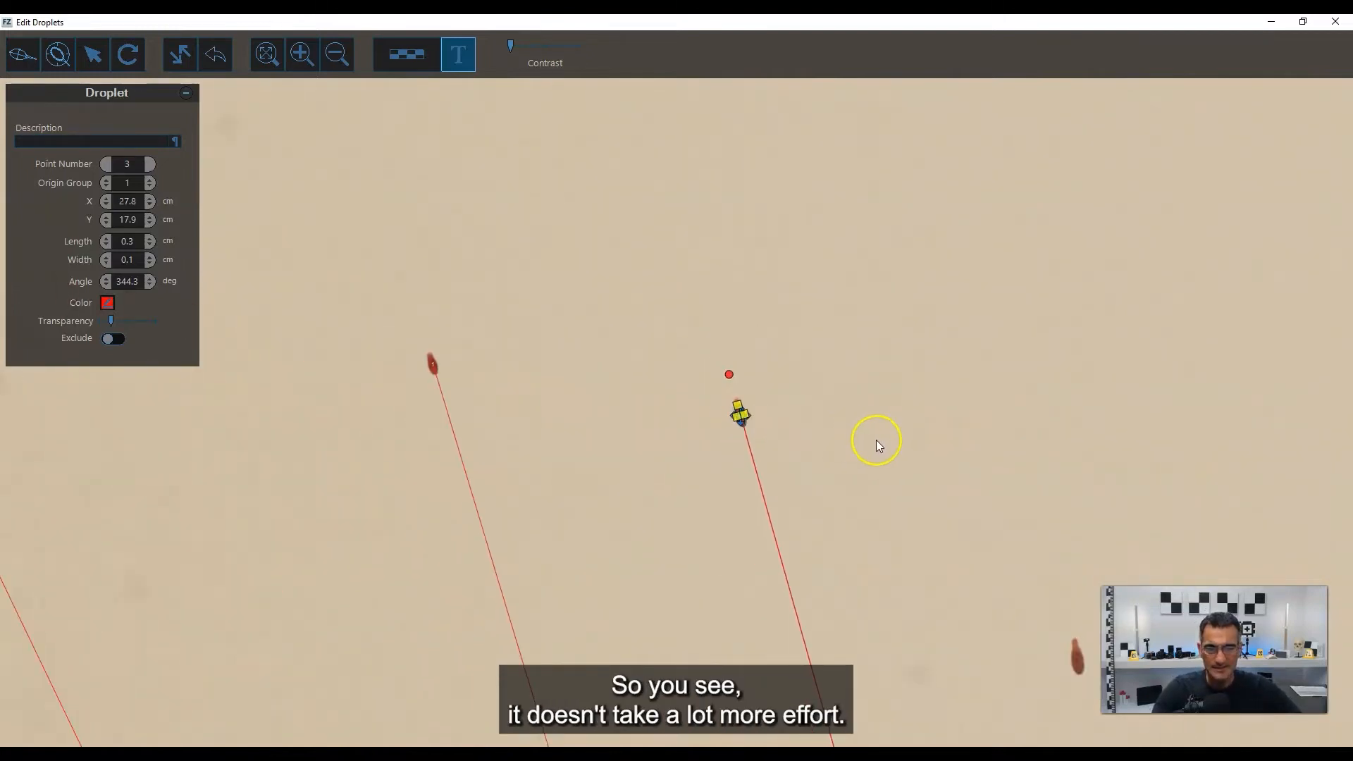
pyautogui.moveTo(737, 340); pyautogui.dragTo(874, 519, button='middle')
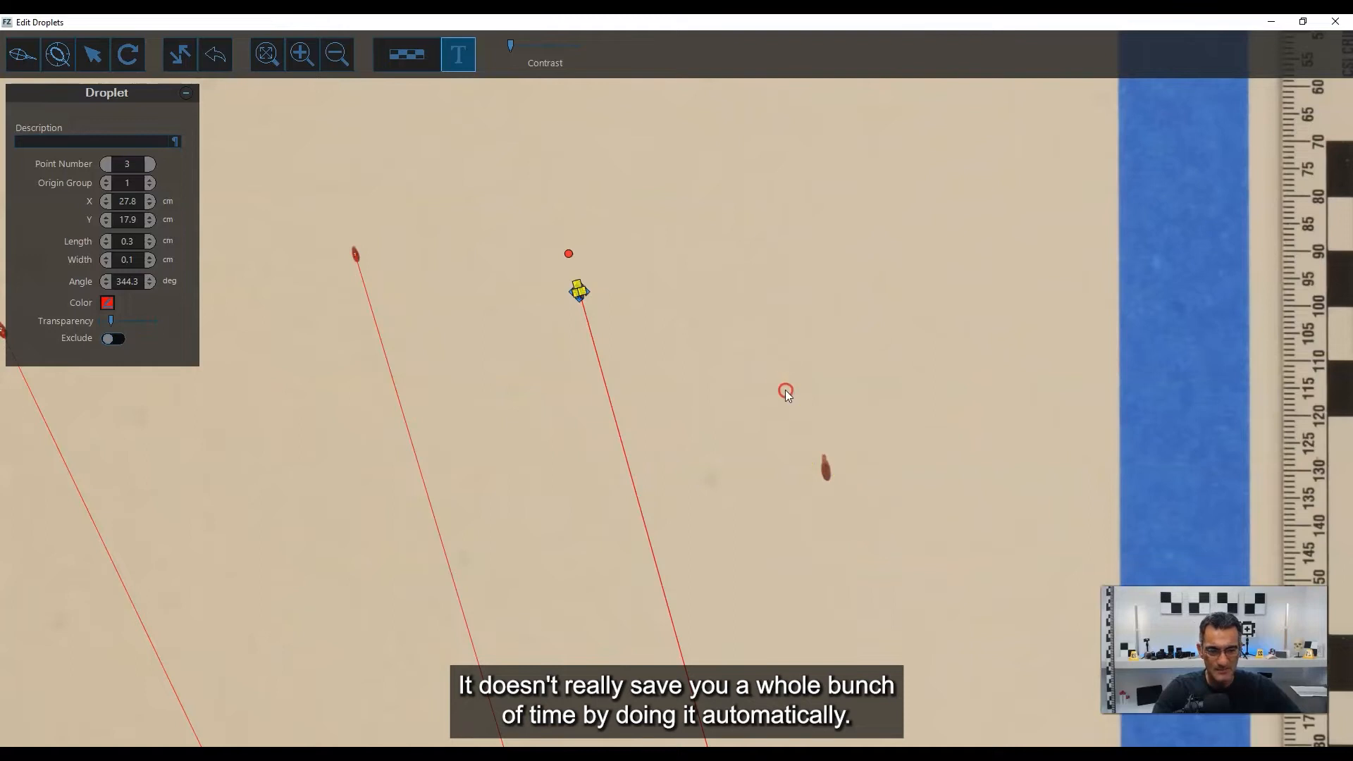
pyautogui.scroll(5, 775, 386)
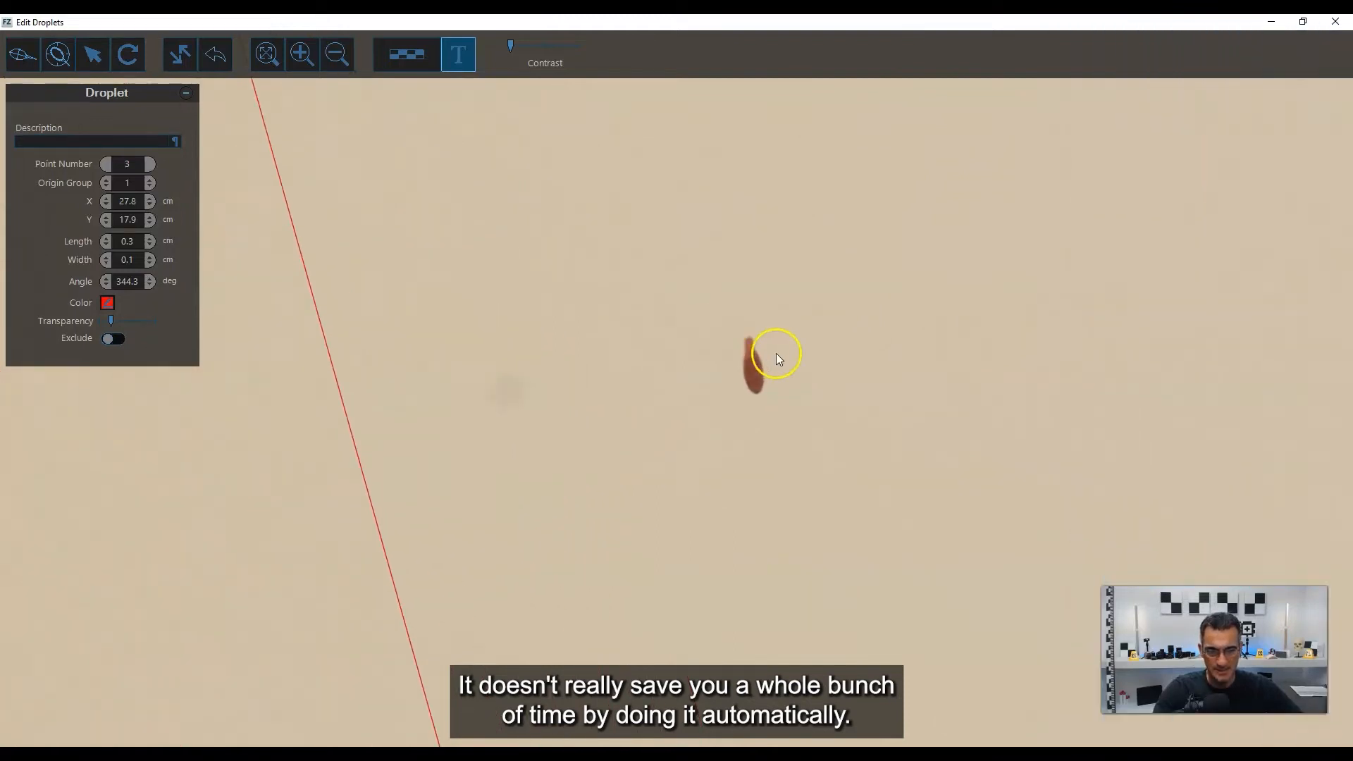
pyautogui.scroll(5, 778, 370)
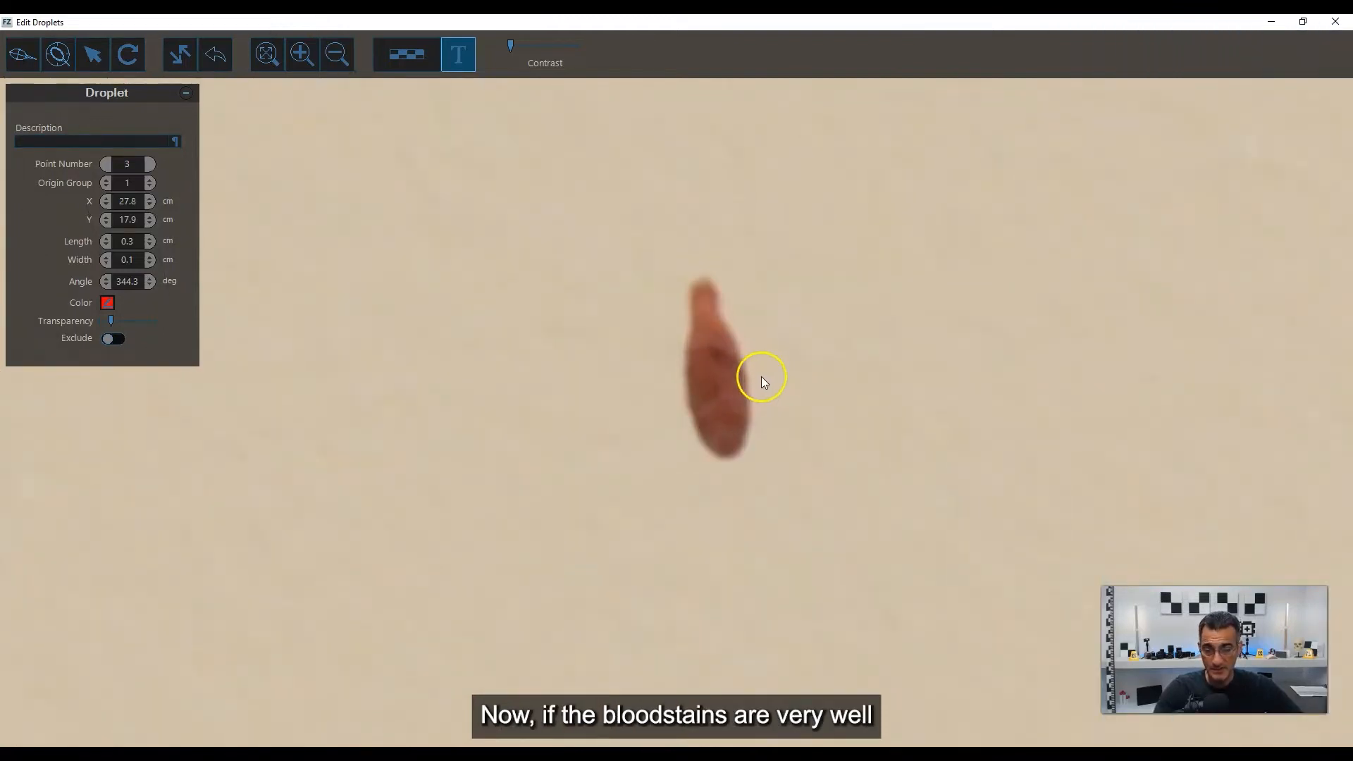
pyautogui.scroll(2, 712, 385)
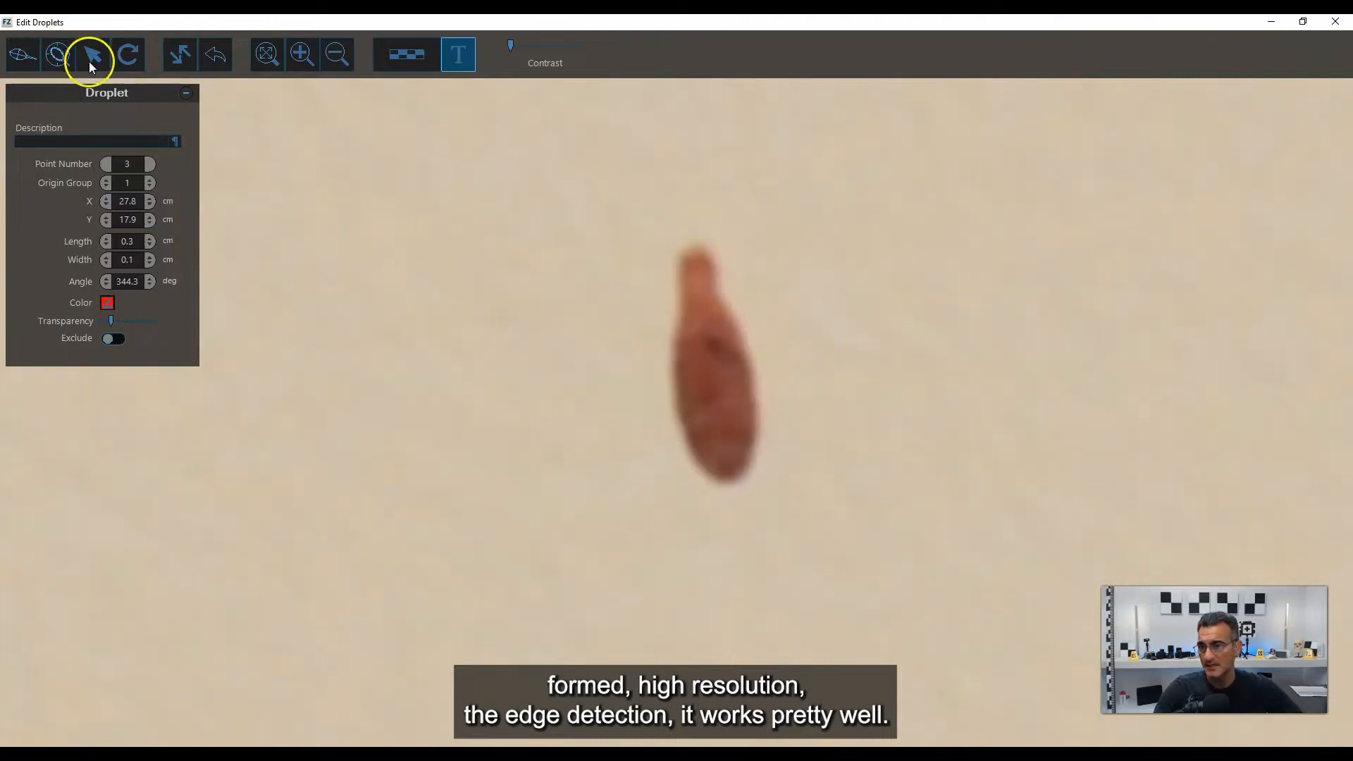
pyautogui.click(33, 53)
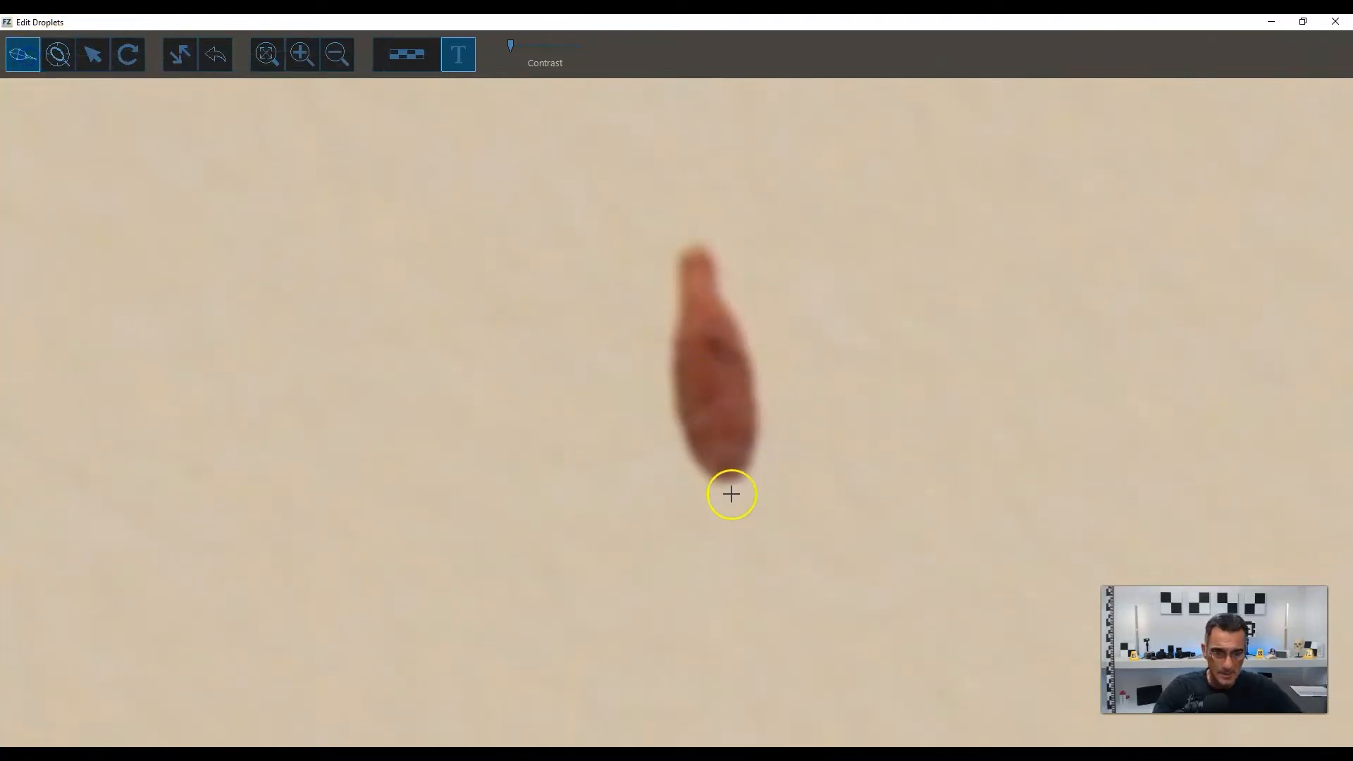
pyautogui.moveTo(729, 481); pyautogui.dragTo(701, 292)
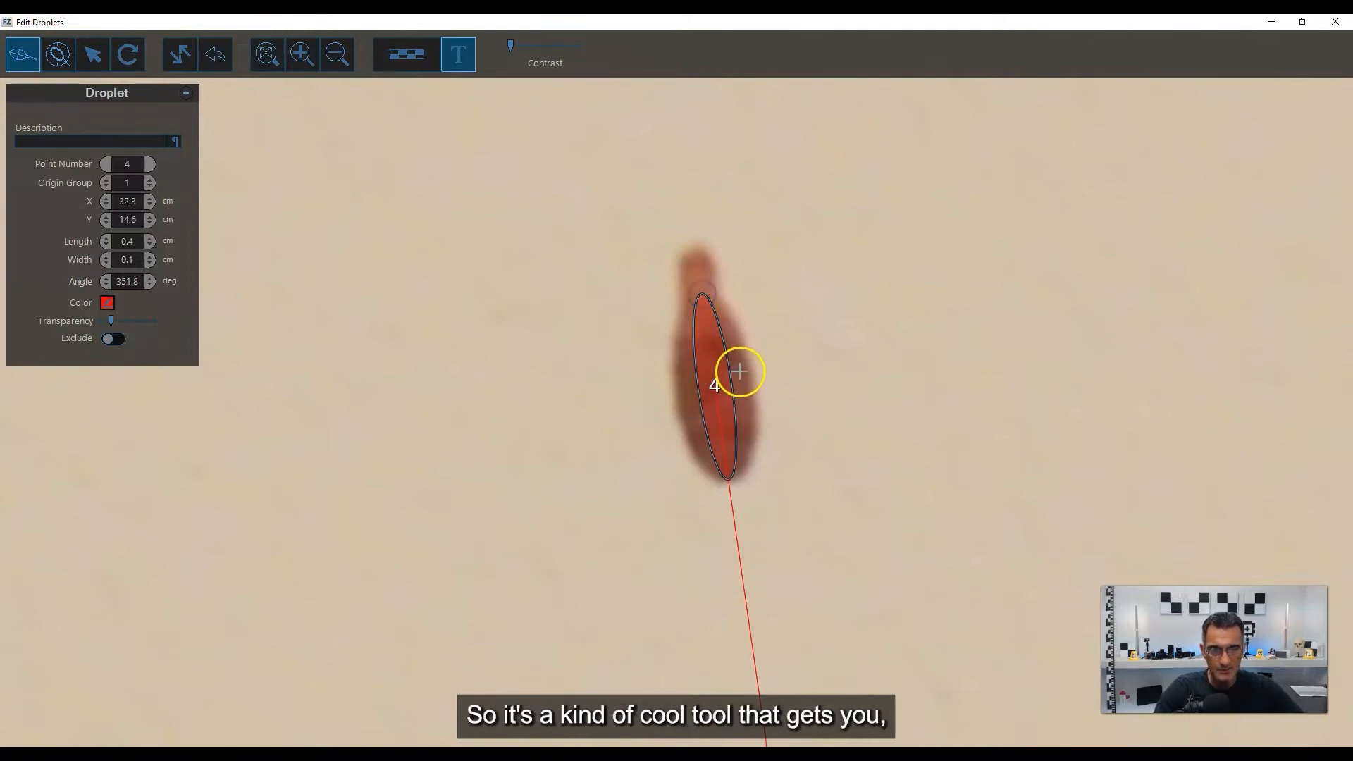
pyautogui.moveTo(735, 371); pyautogui.dragTo(753, 371)
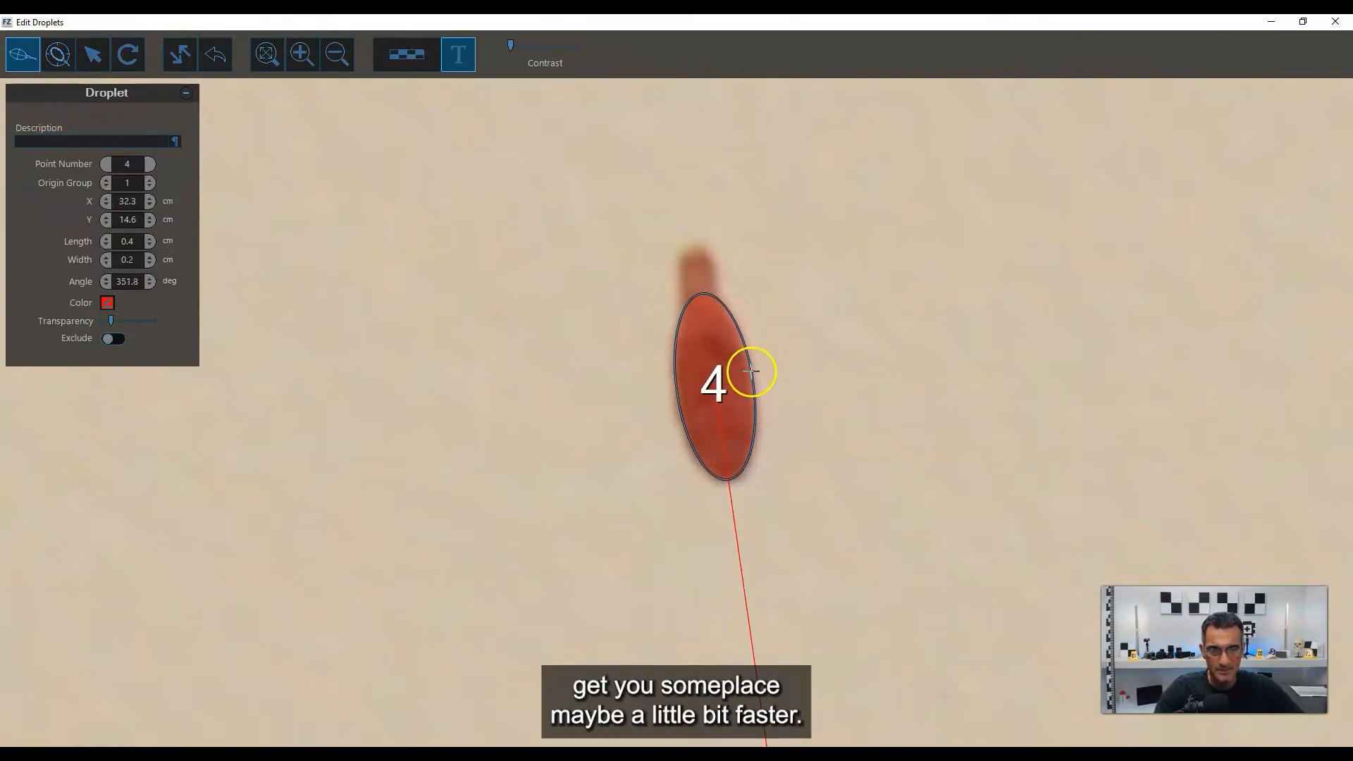
pyautogui.click(752, 371)
pyautogui.moveTo(697, 260); pyautogui.dragTo(695, 262)
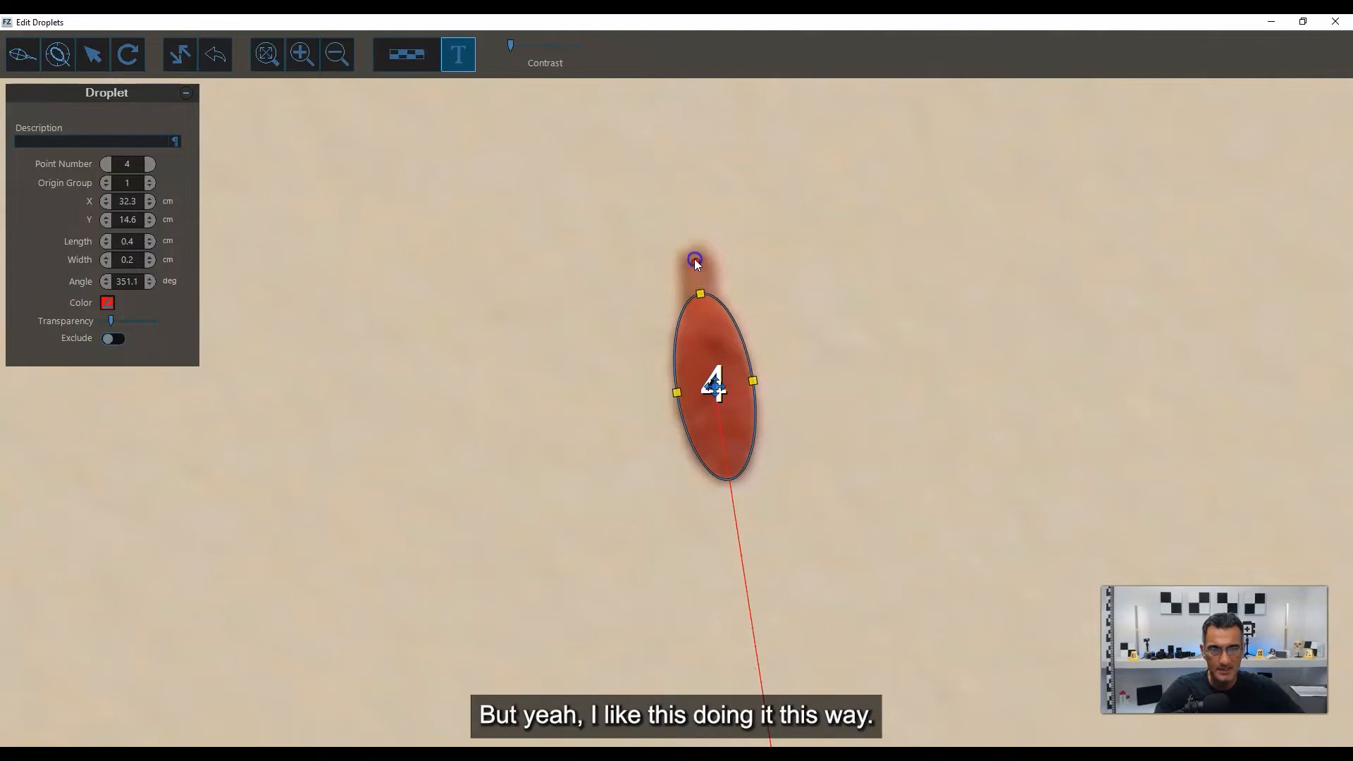
# Nudge ellipse 4 slightly on its stain and set its angle to 351.0 degrees.
pyautogui.click(681, 425)
pyautogui.moveTo(715, 388); pyautogui.dragTo(714, 390)
pyautogui.click(699, 291)
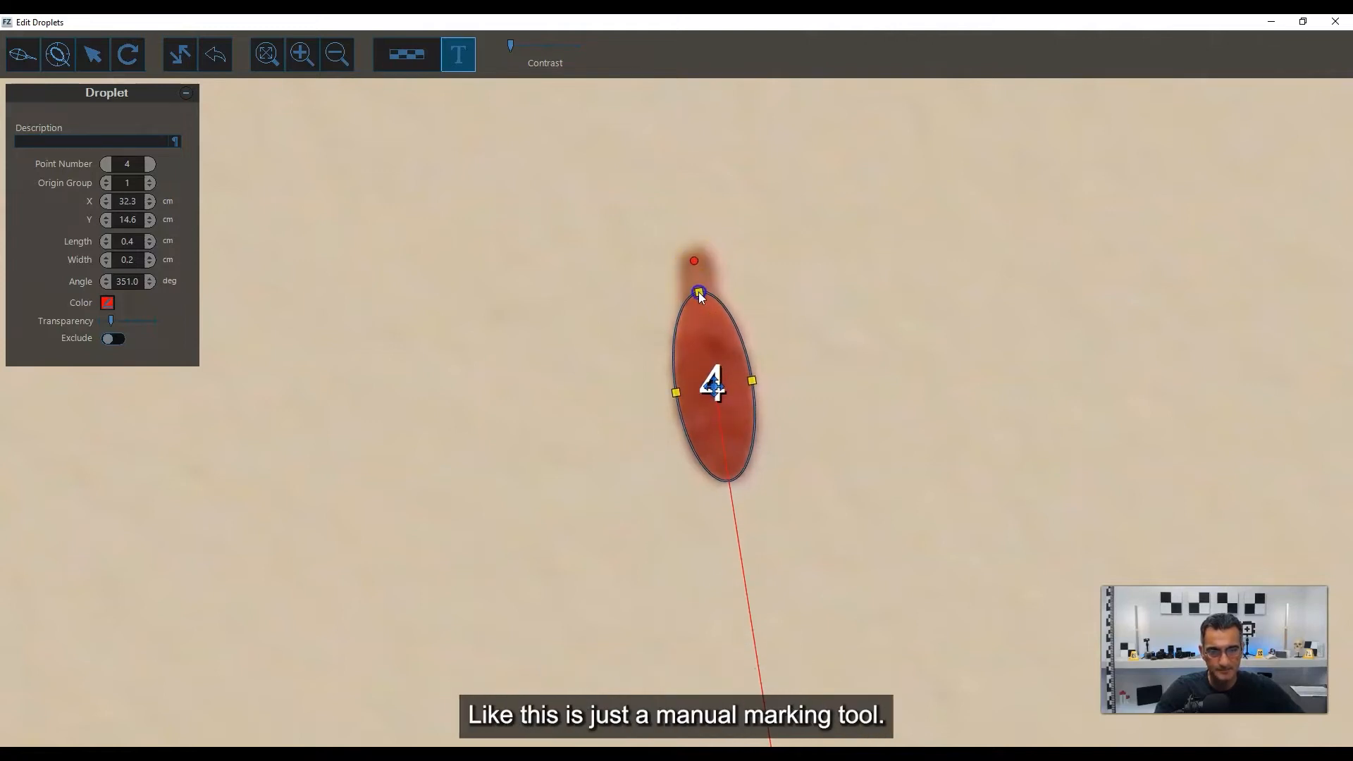
# Draw an ellipse of about 0.7 by 0.2 cm at 340.5 degrees on the elongated, rough-bottomed stain near square A's lower edge.
pyautogui.scroll(-6, 666, 357)
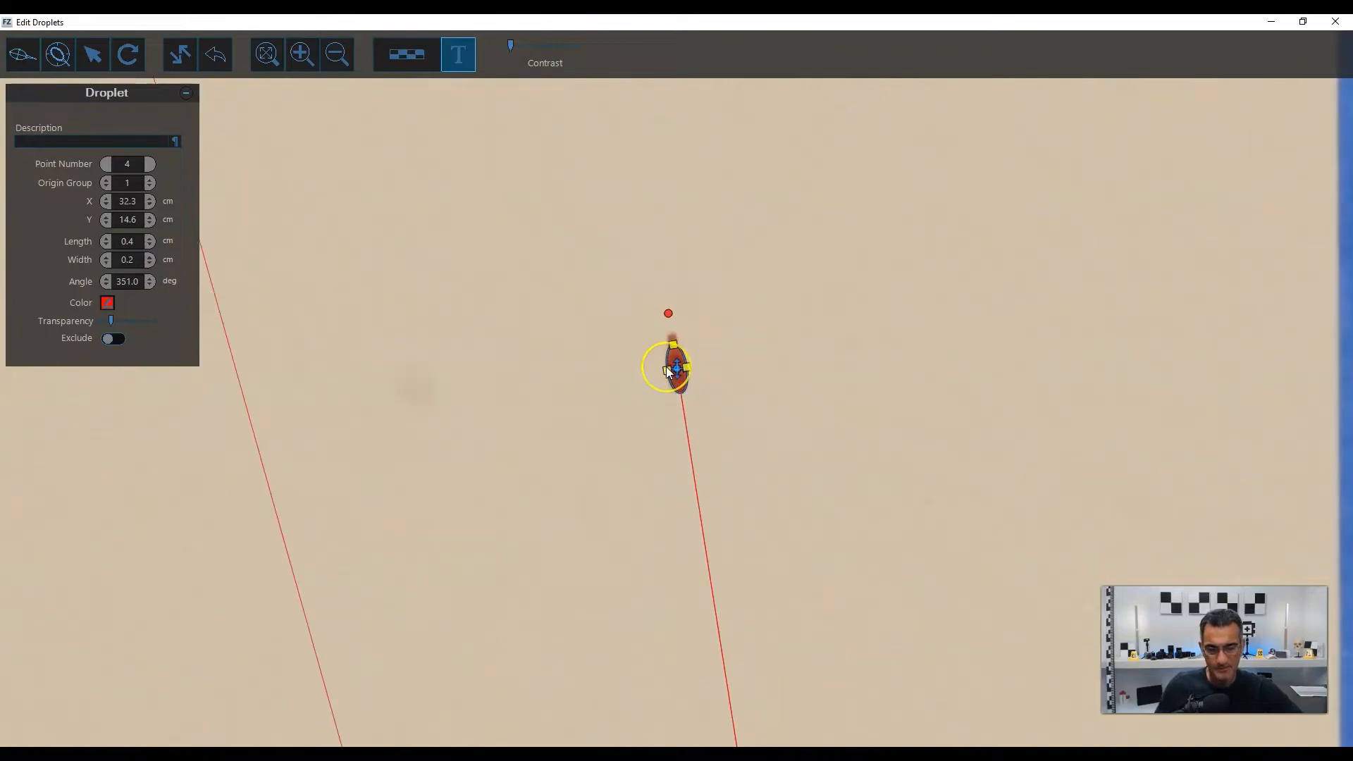
pyautogui.scroll(-8, 666, 366)
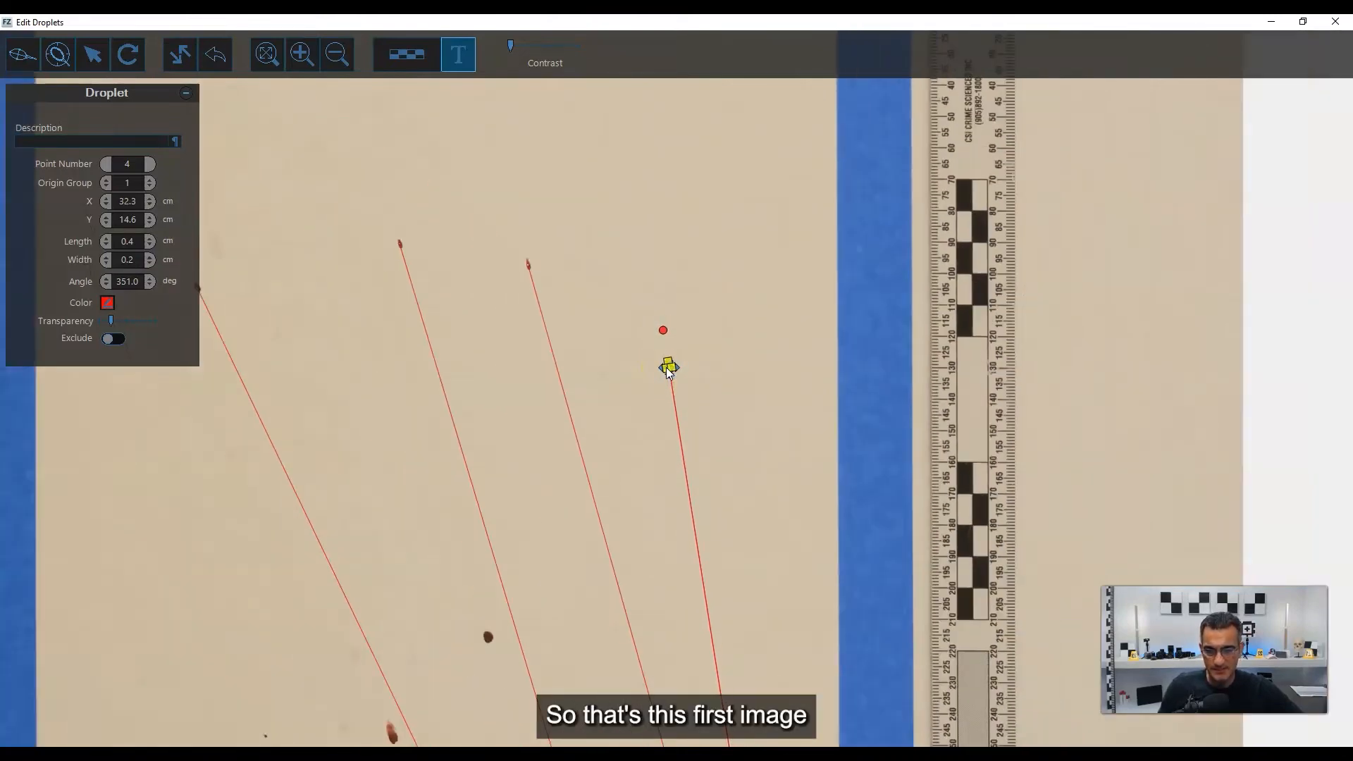
pyautogui.scroll(-8, 668, 368)
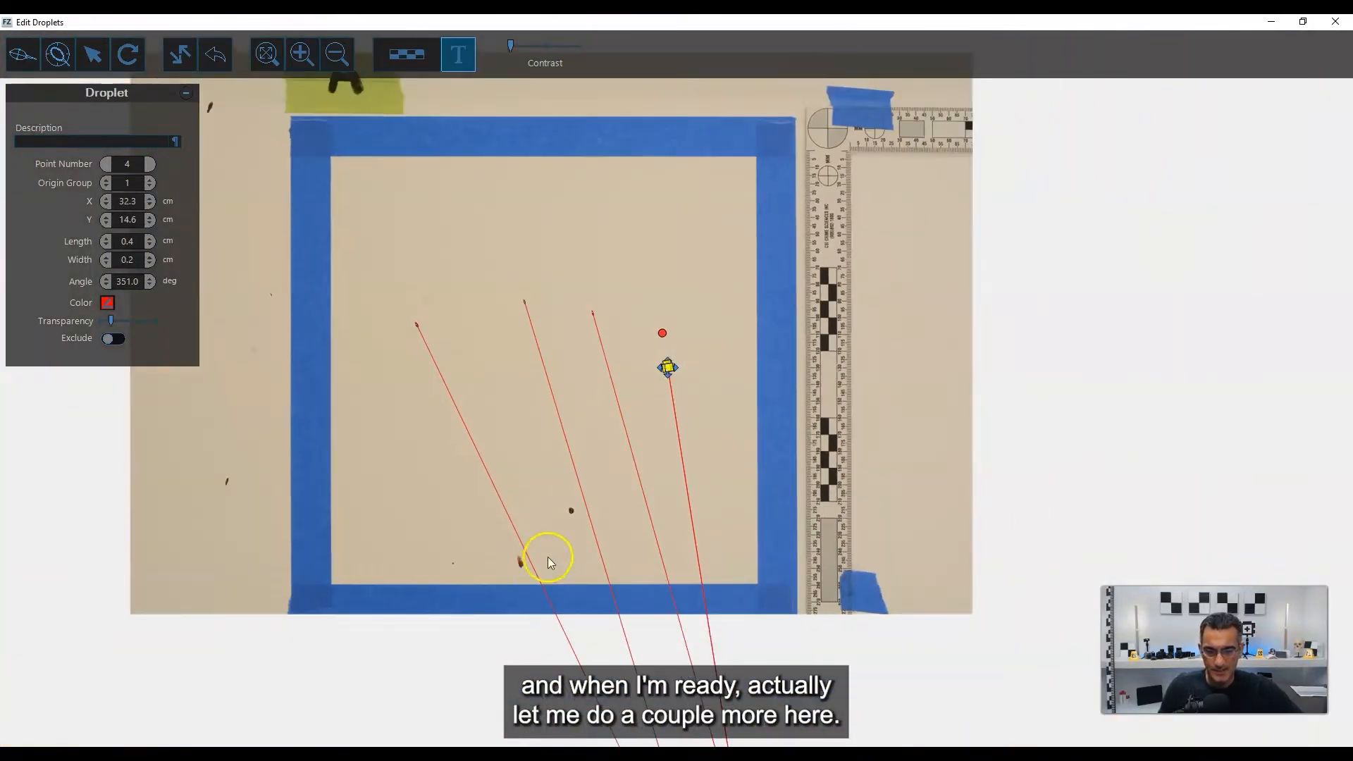
pyautogui.scroll(10, 598, 499)
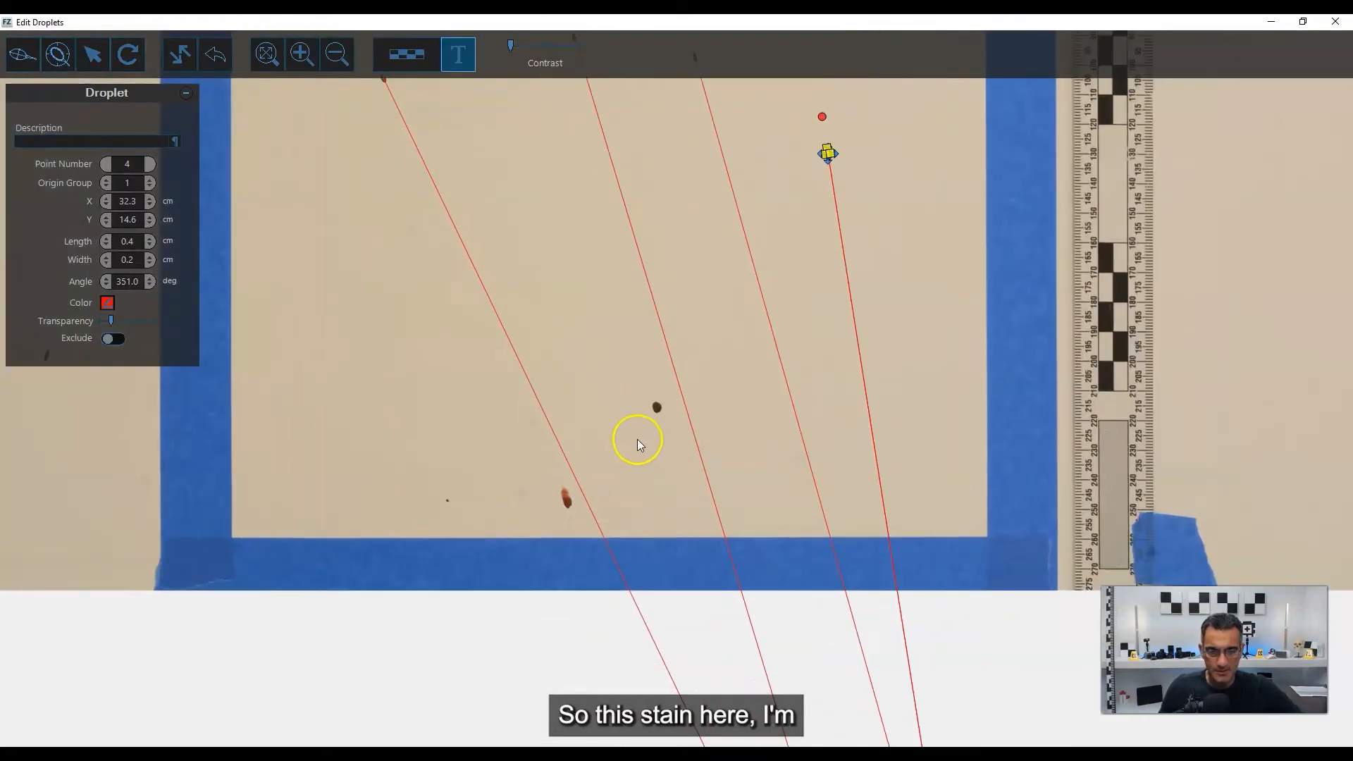
pyautogui.scroll(2, 664, 408)
pyautogui.scroll(7, 527, 539)
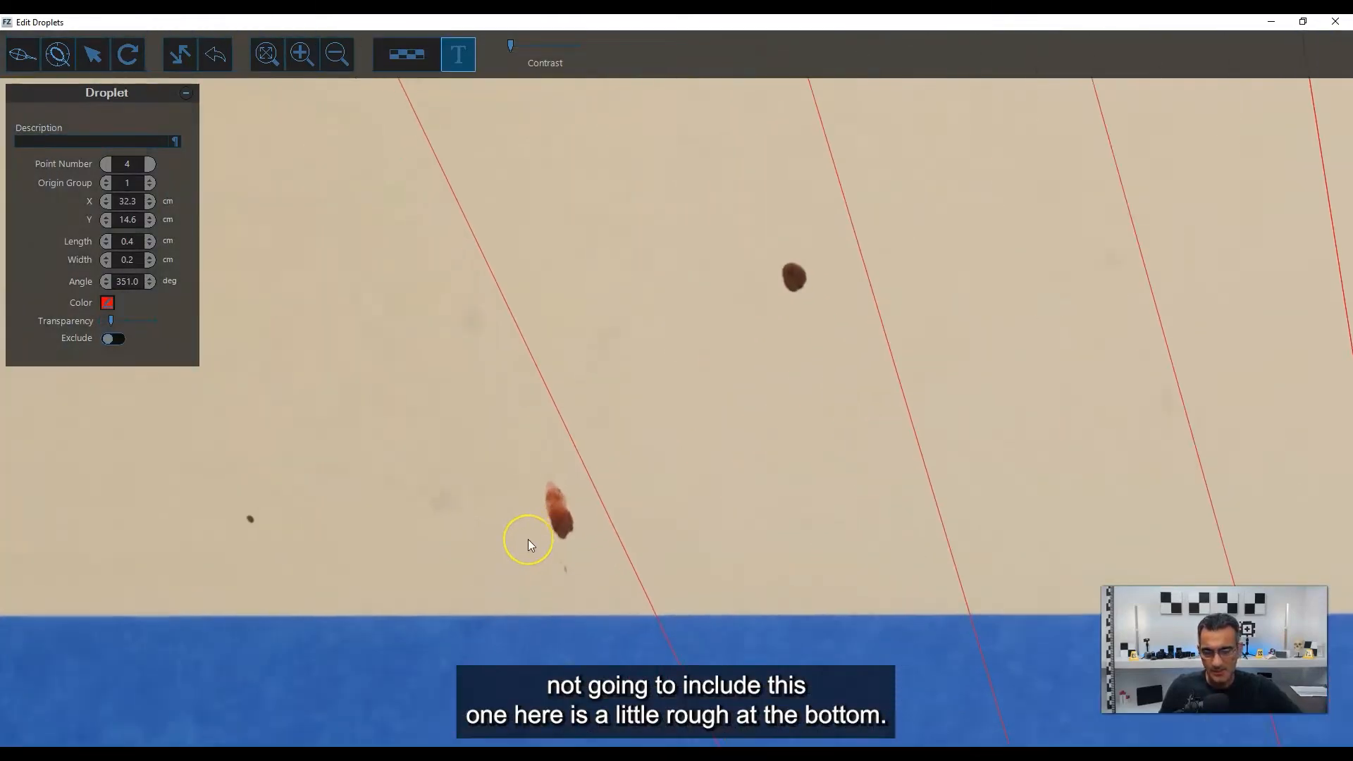
pyautogui.scroll(6, 527, 539)
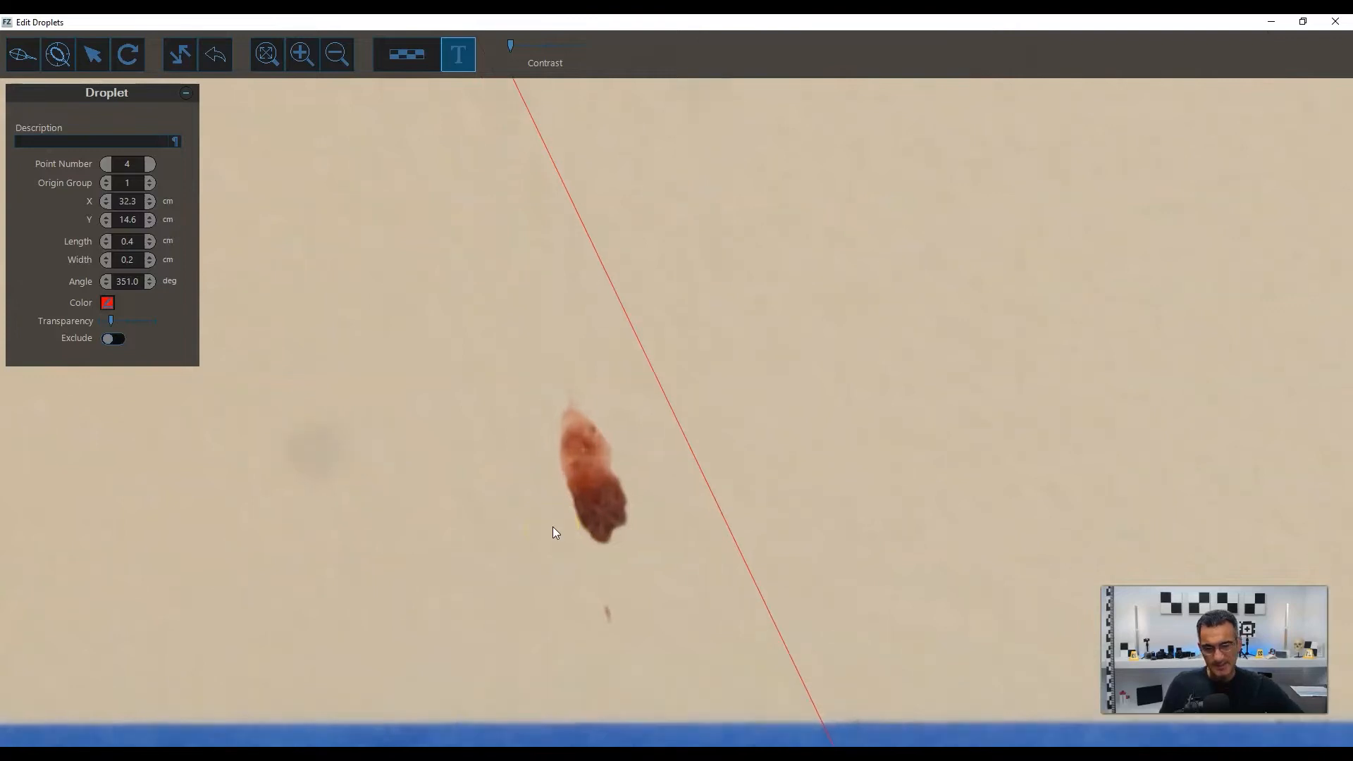
pyautogui.scroll(3, 553, 532)
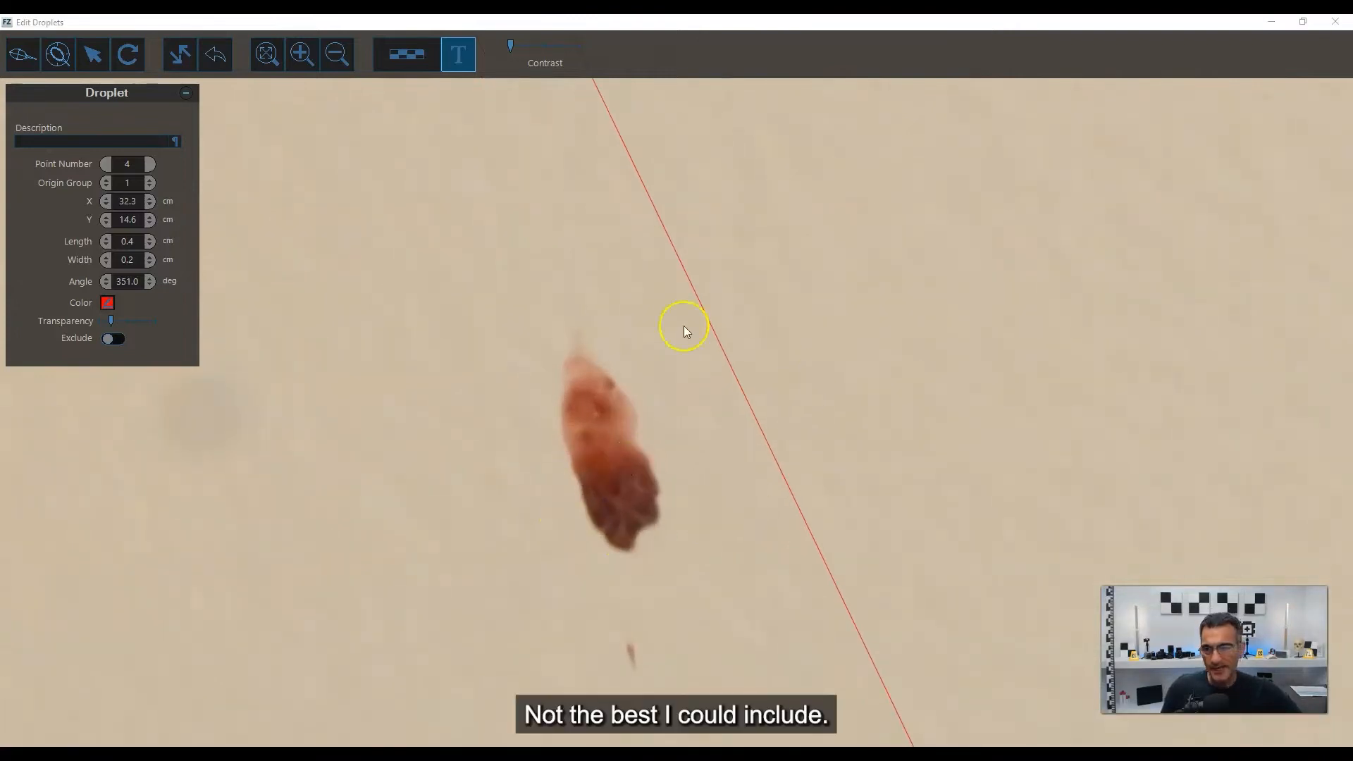
pyautogui.click(22, 54)
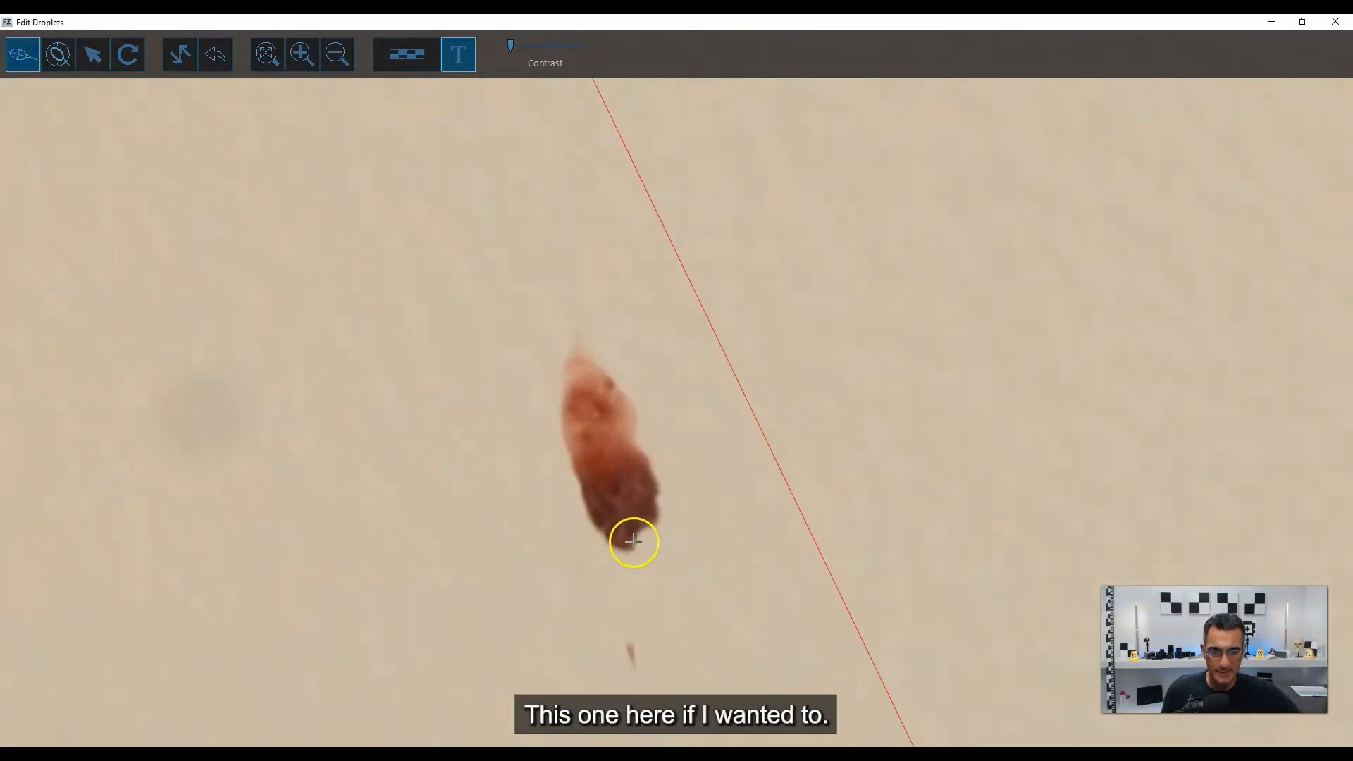
pyautogui.moveTo(638, 543); pyautogui.dragTo(582, 379)
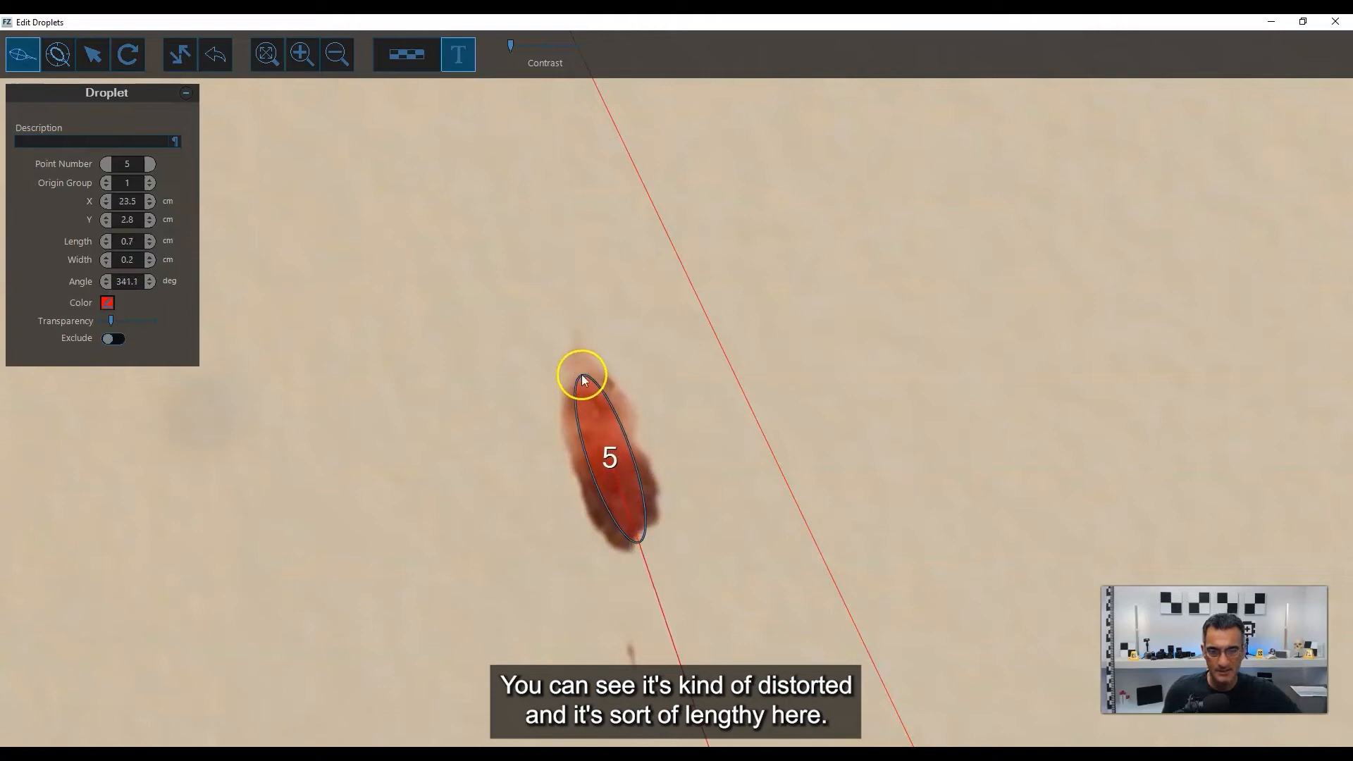
pyautogui.moveTo(643, 532); pyautogui.dragTo(576, 367)
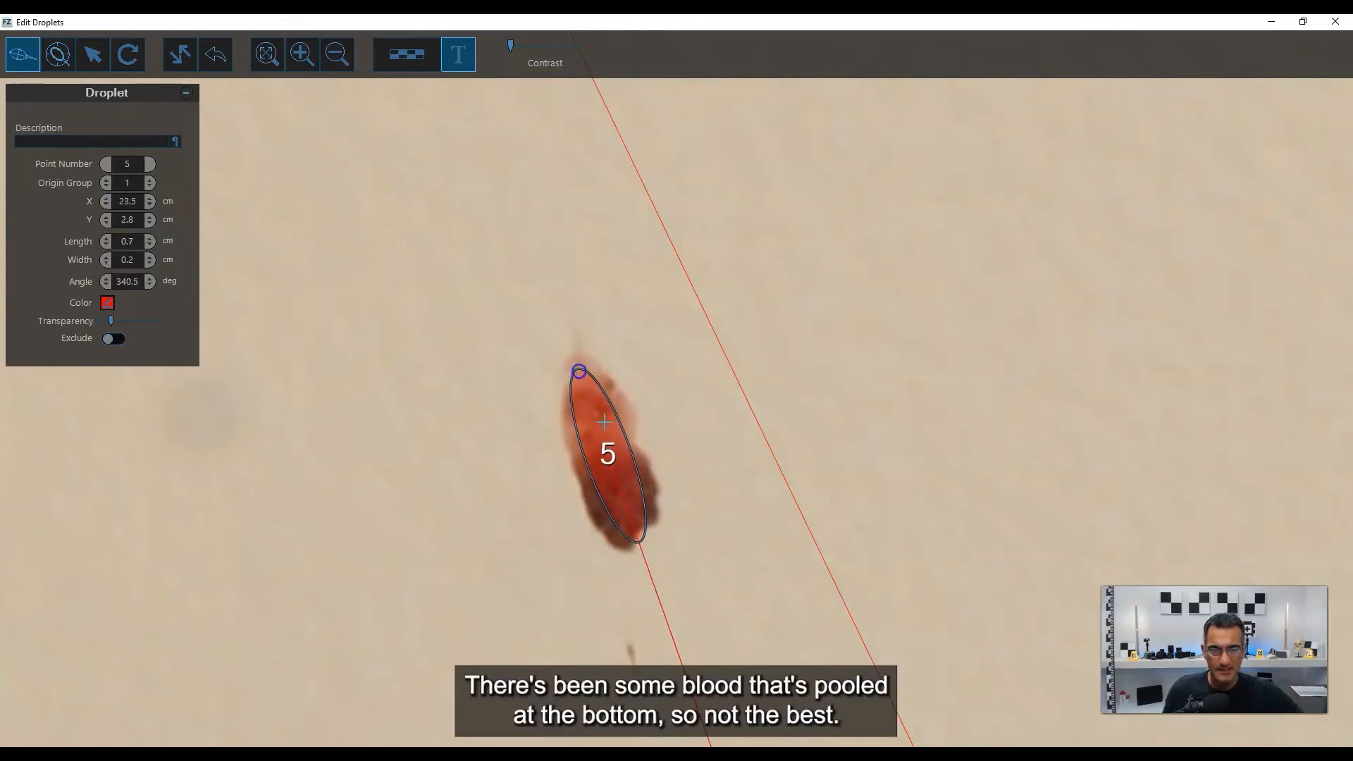
# Widen ellipse 5 to 0.3 cm, set its angle to 341.2 degrees, and adjust its upper end and centre to cover the stain.
pyautogui.moveTo(619, 450)
pyautogui.mouseDown()
pyautogui.moveTo(643, 444)
pyautogui.moveTo(602, 459)
pyautogui.moveTo(609, 466)
pyautogui.mouseUp()
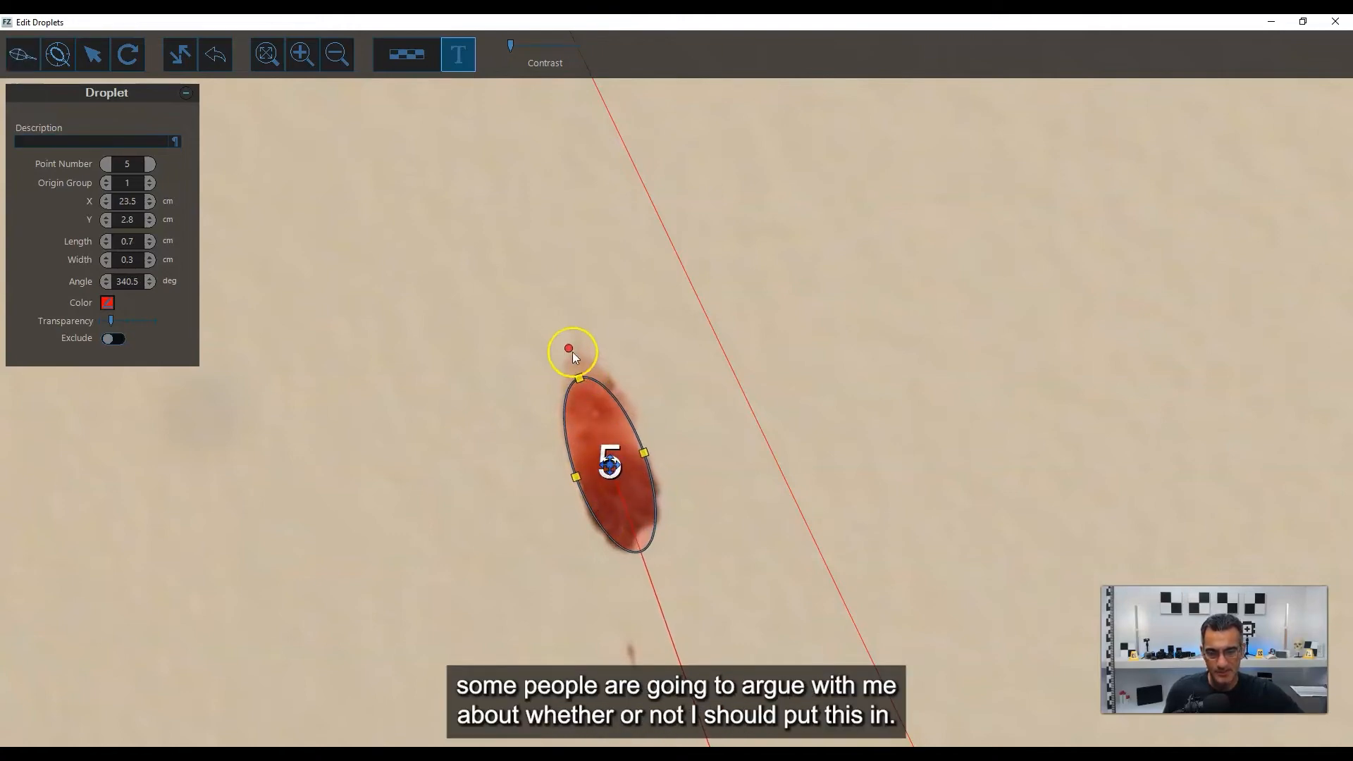
pyautogui.moveTo(572, 353); pyautogui.dragTo(571, 350)
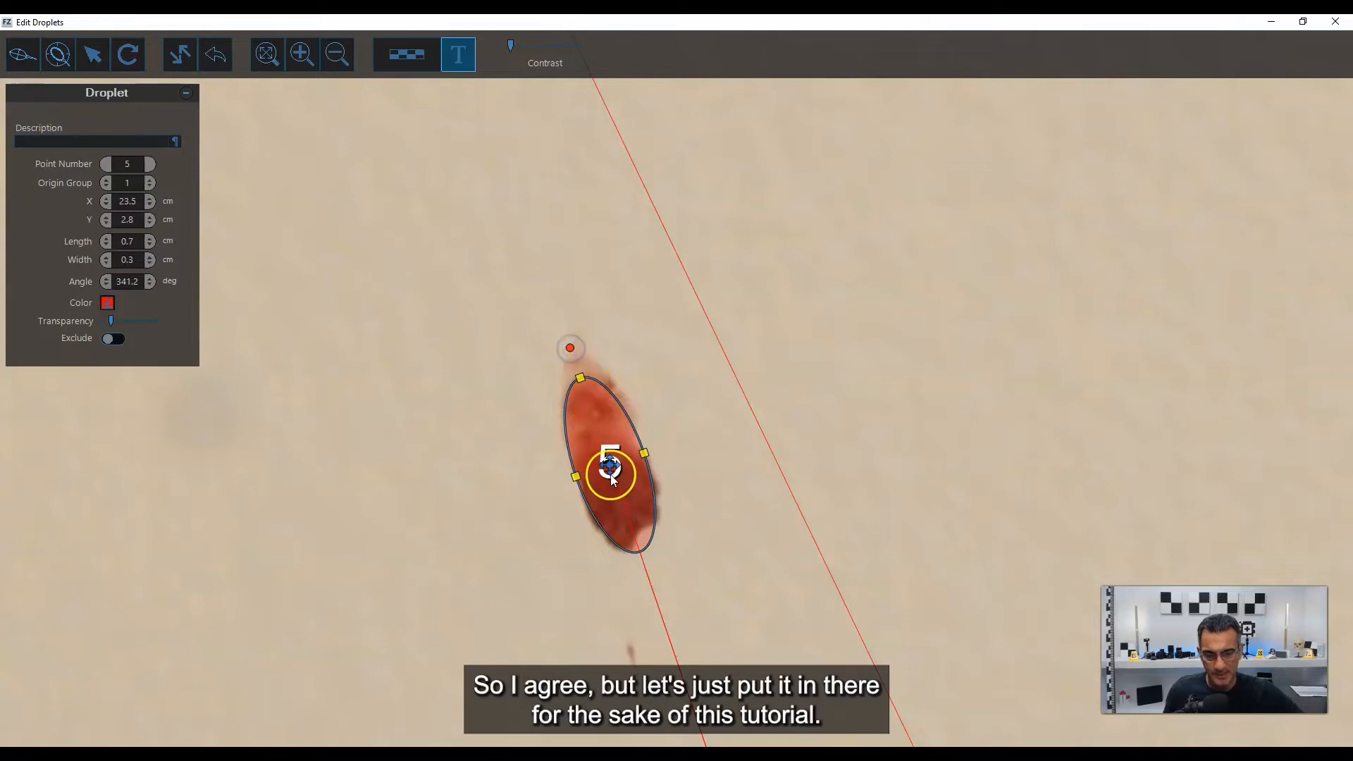
pyautogui.moveTo(612, 468); pyautogui.dragTo(613, 463)
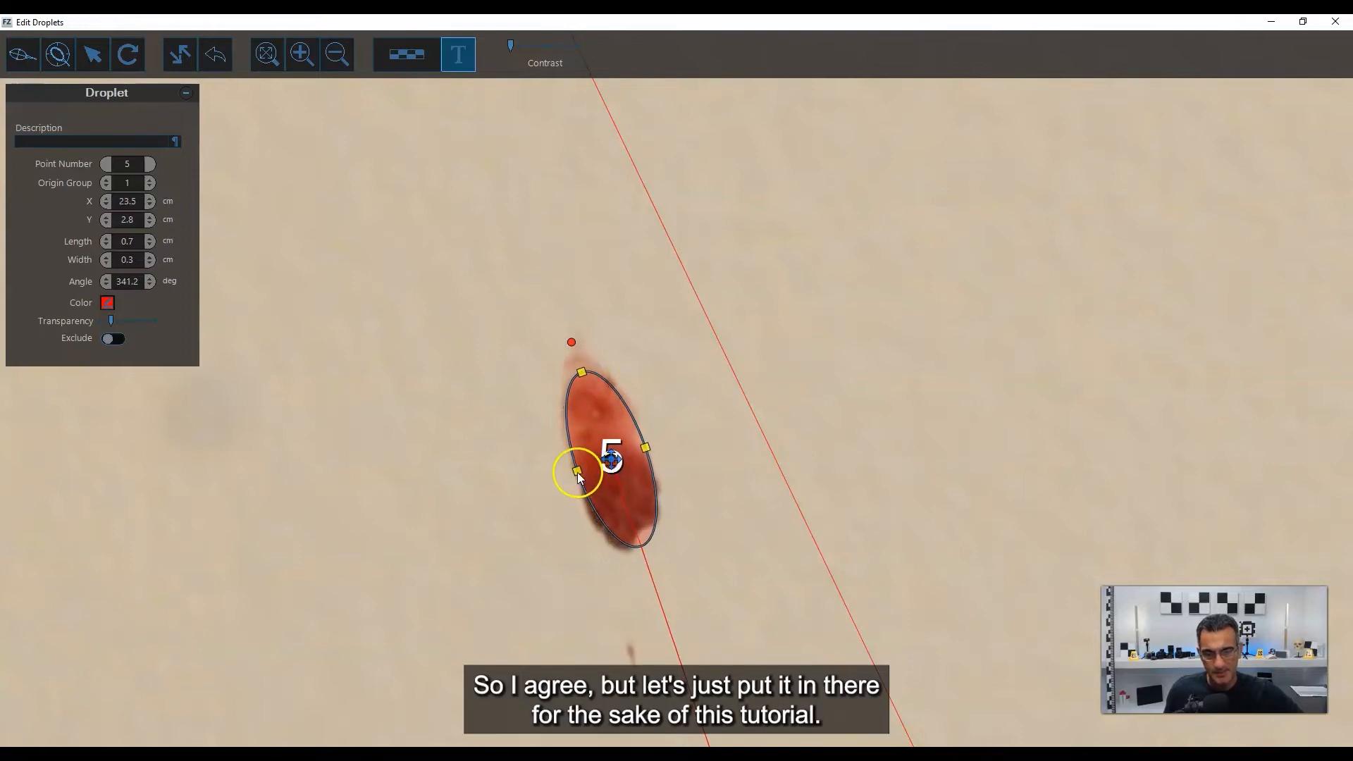
pyautogui.moveTo(582, 371); pyautogui.dragTo(583, 364)
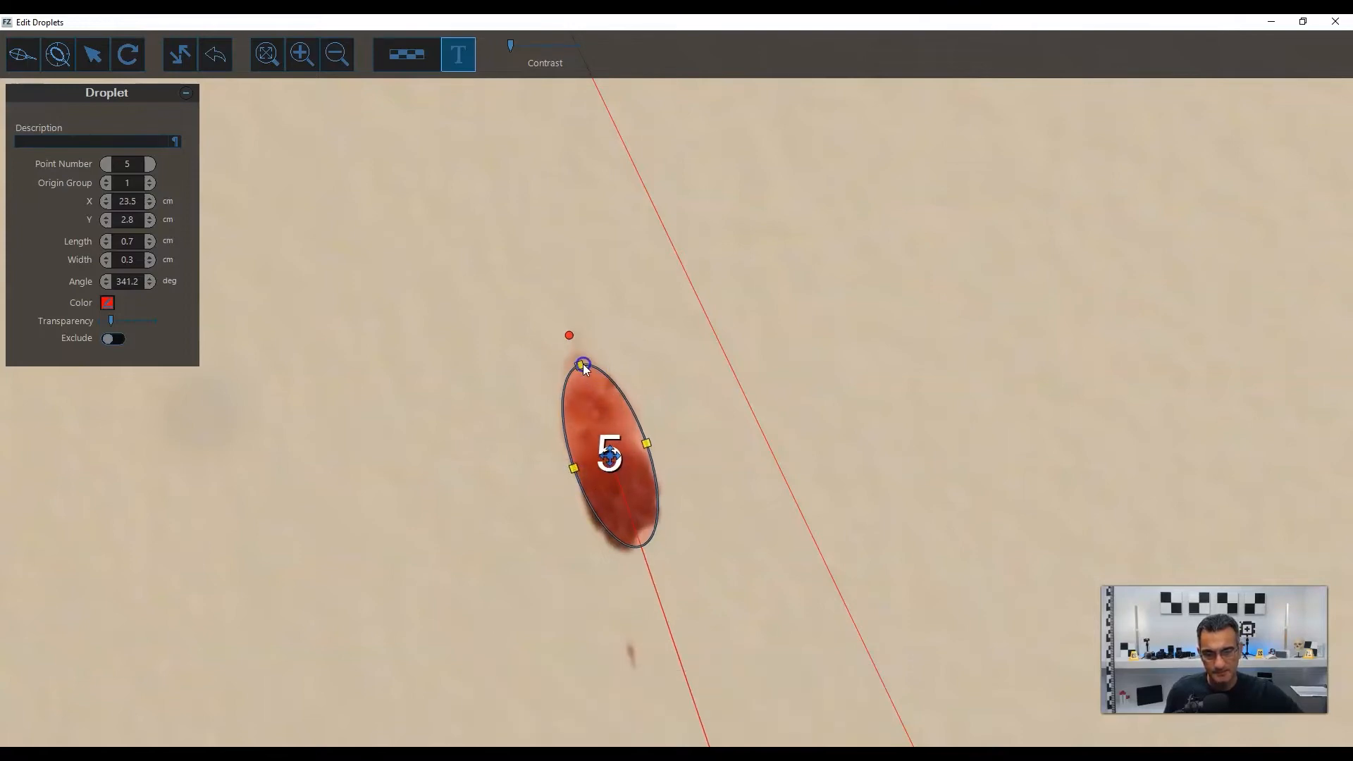
pyautogui.moveTo(612, 468); pyautogui.dragTo(611, 466)
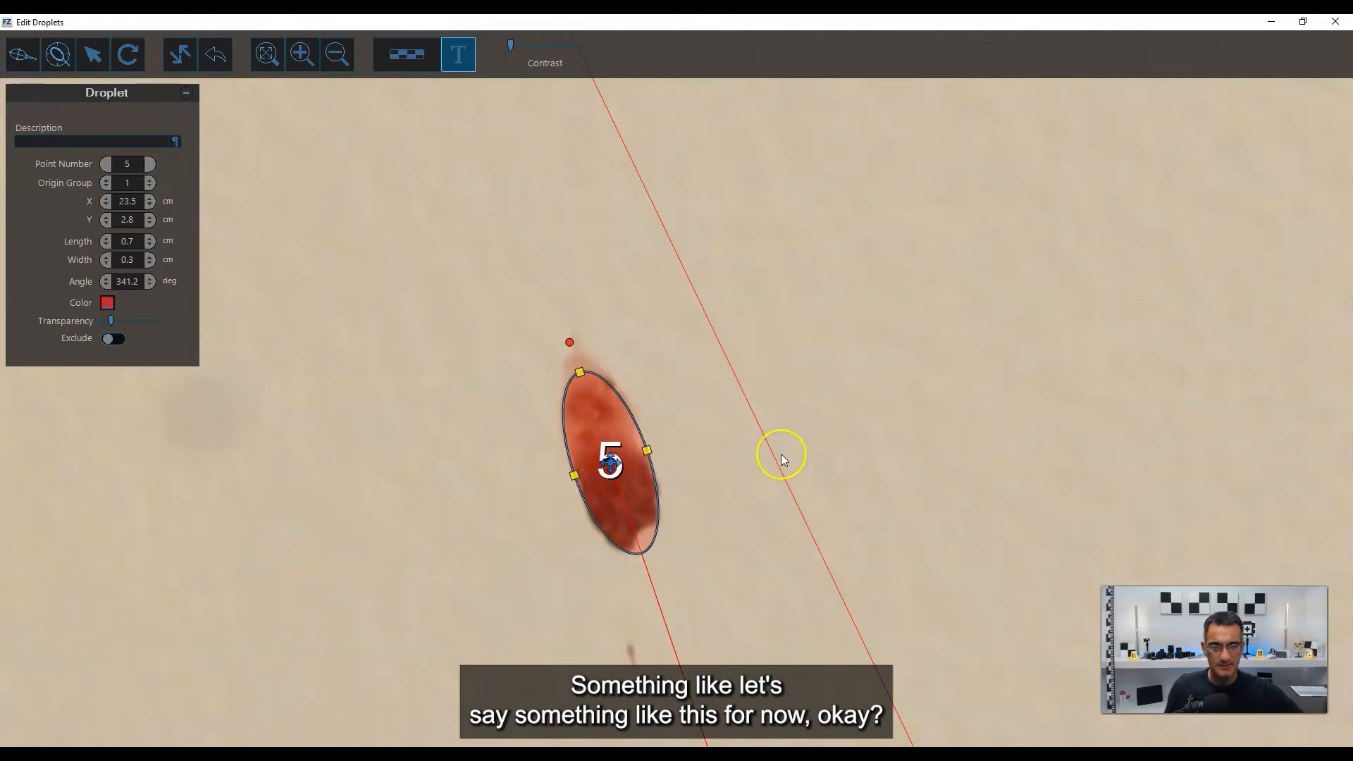
# Compare stain 5's direction line with the other stains' lines and set its ellipse angle to 342.5 degrees.
pyautogui.scroll(-5, 781, 458)
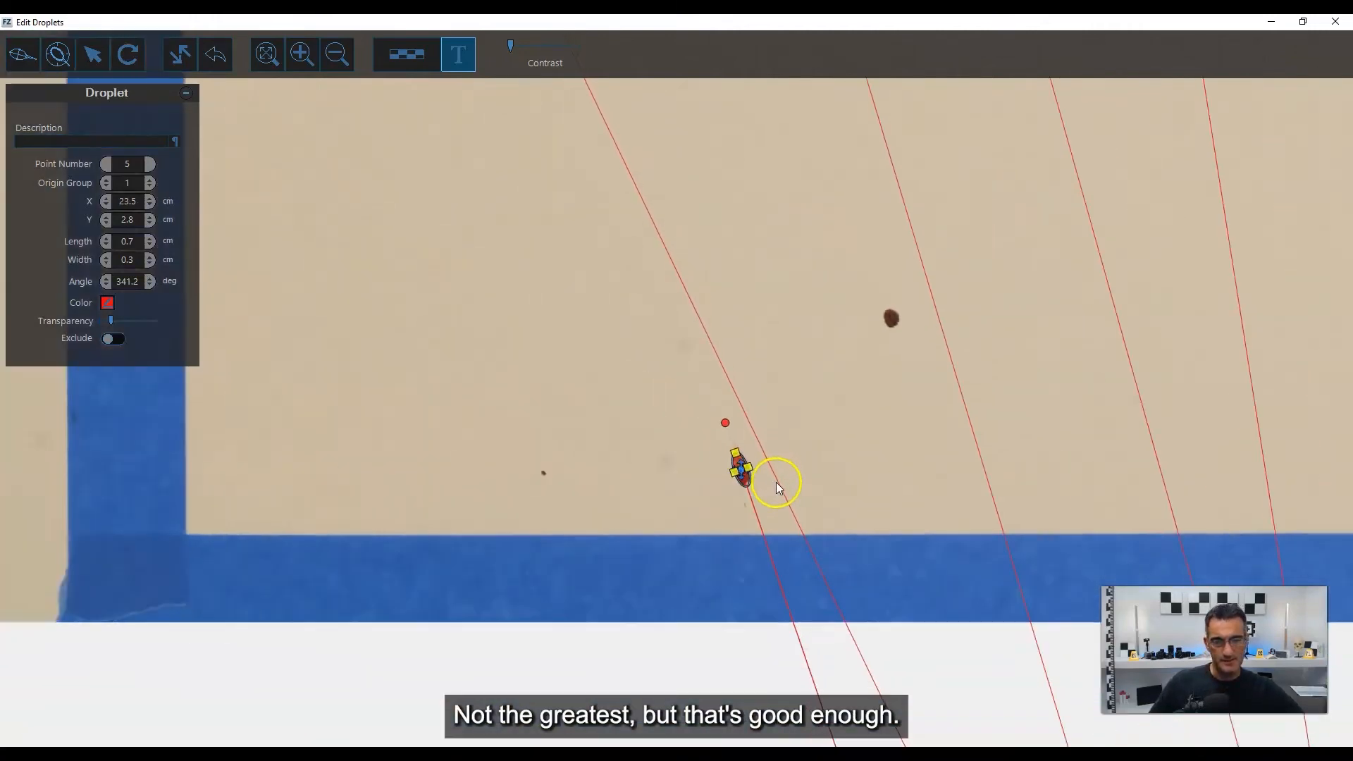
pyautogui.scroll(-5, 776, 482)
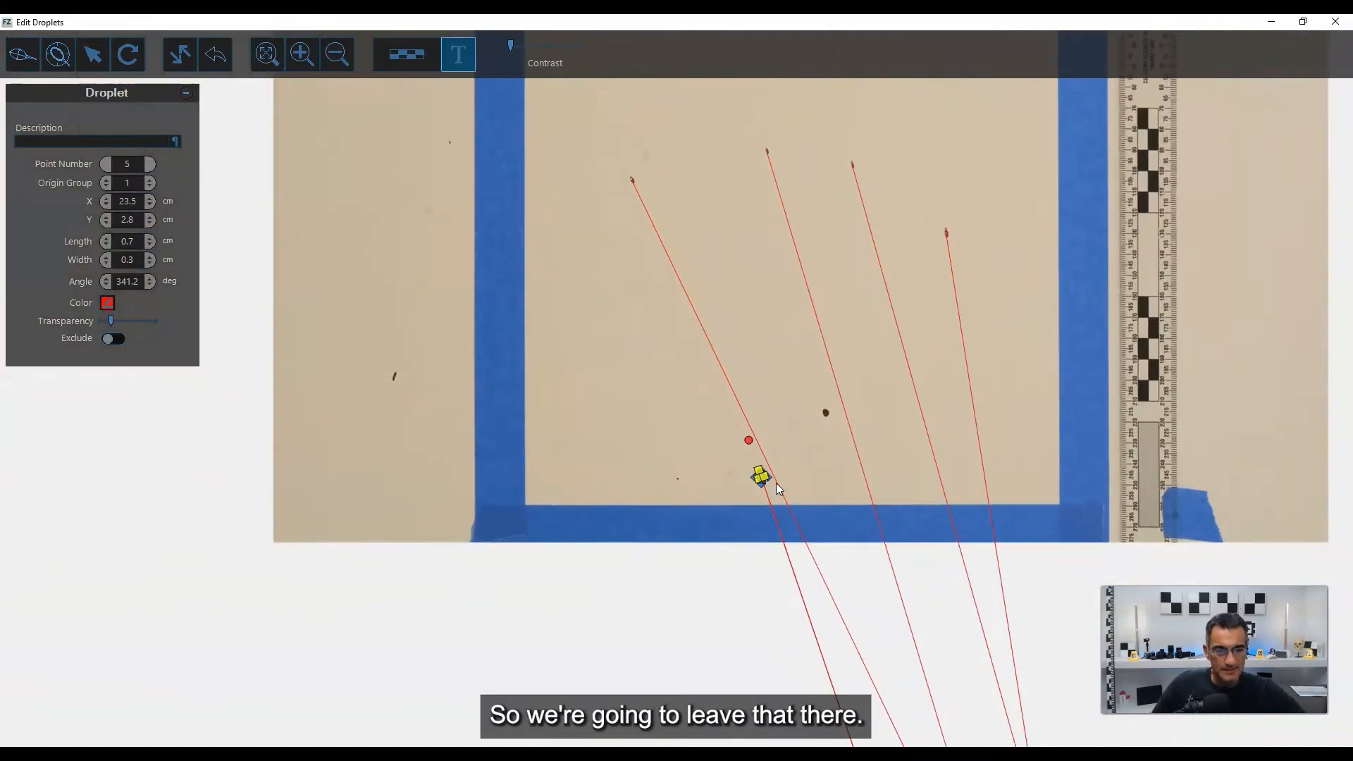
pyautogui.scroll(4, 775, 483)
pyautogui.scroll(-3, 811, 536)
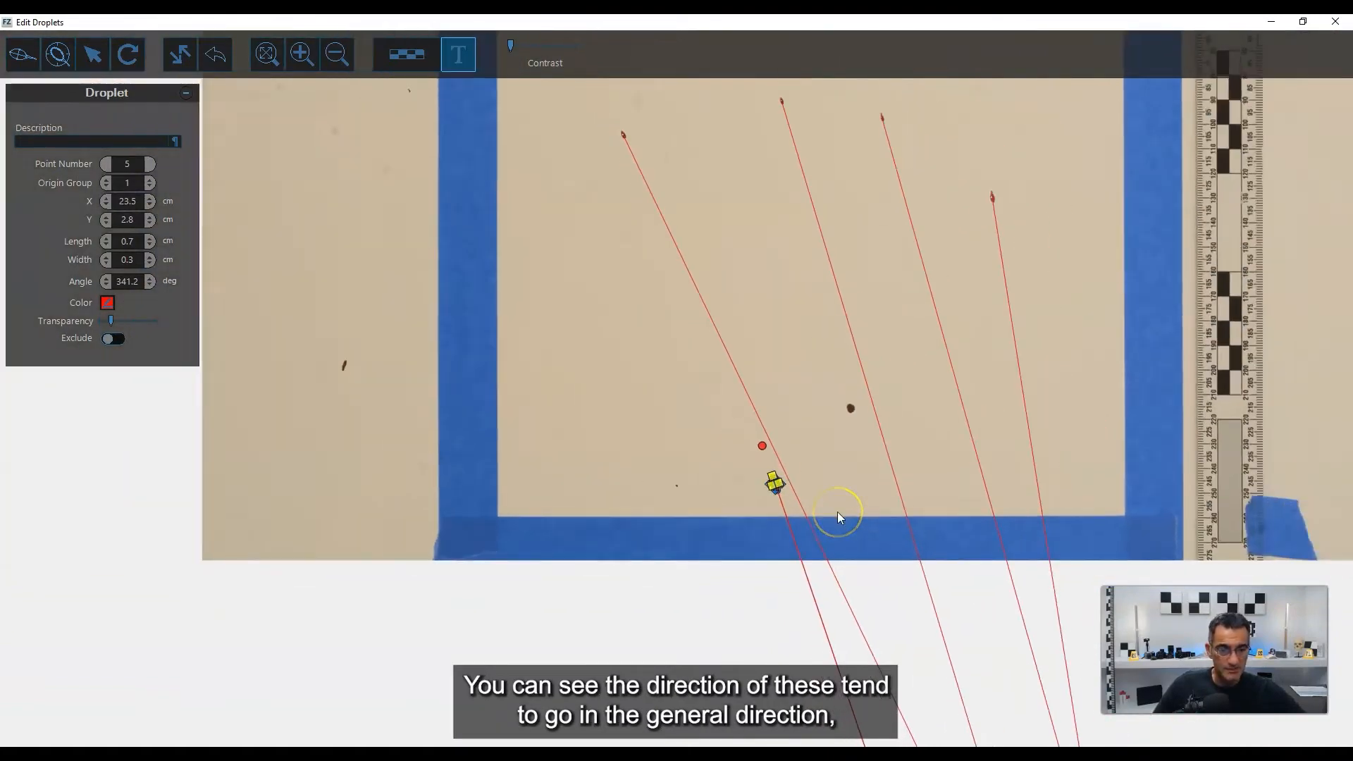
pyautogui.scroll(-4, 837, 512)
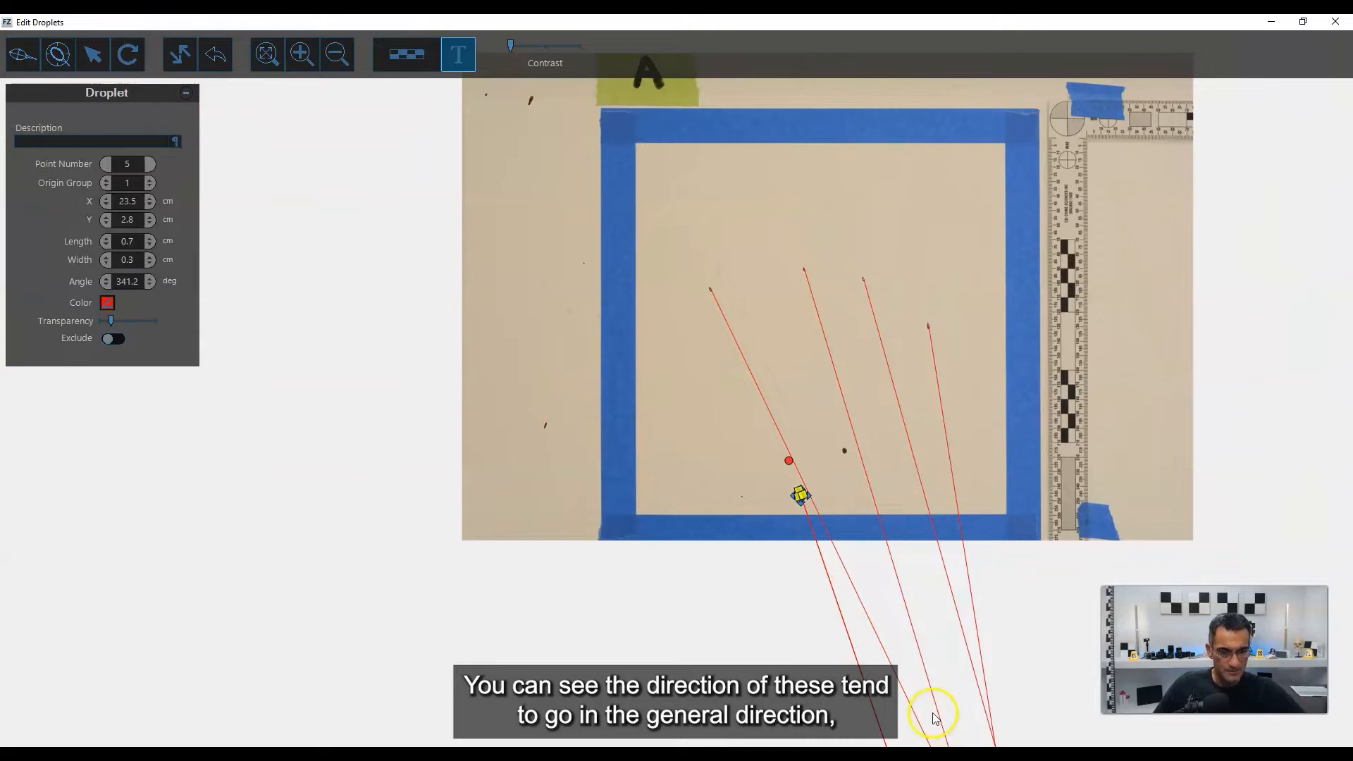
pyautogui.scroll(5, 793, 507)
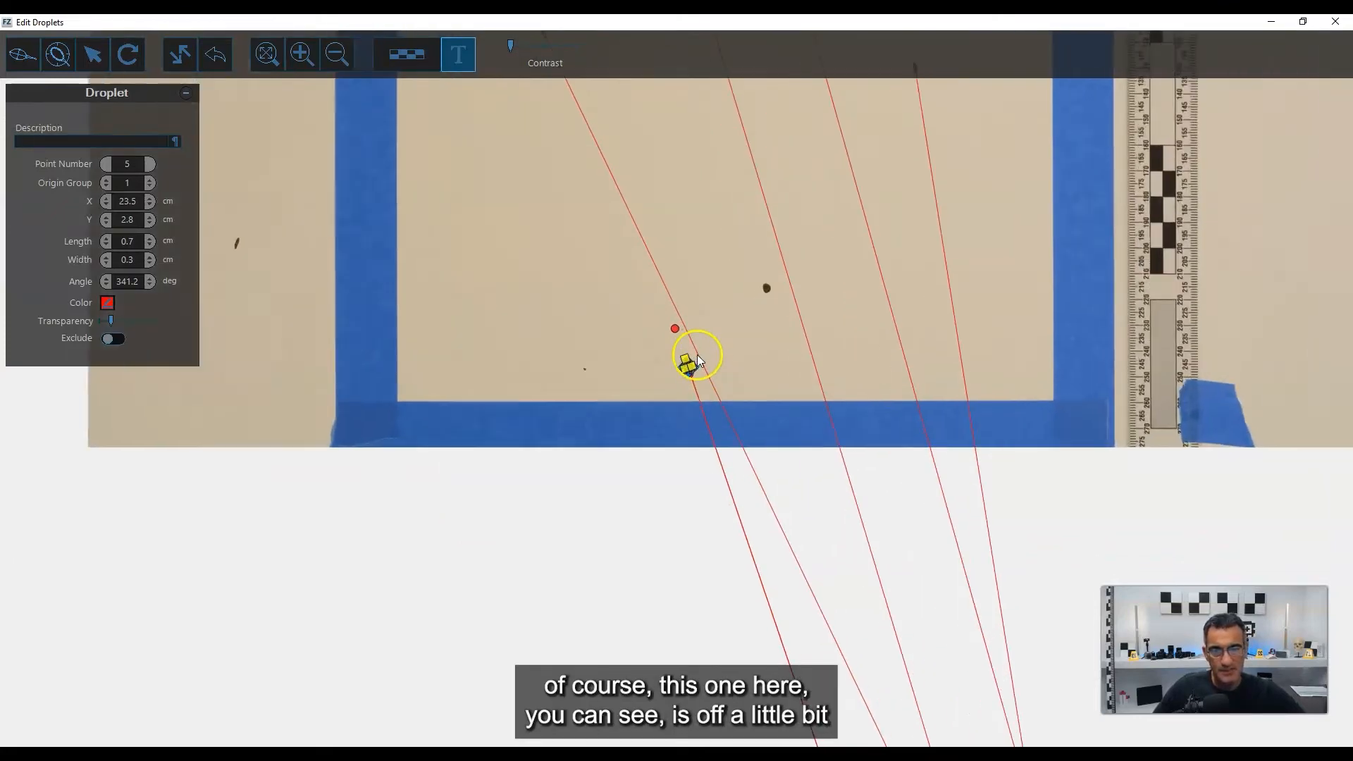
pyautogui.scroll(4, 694, 363)
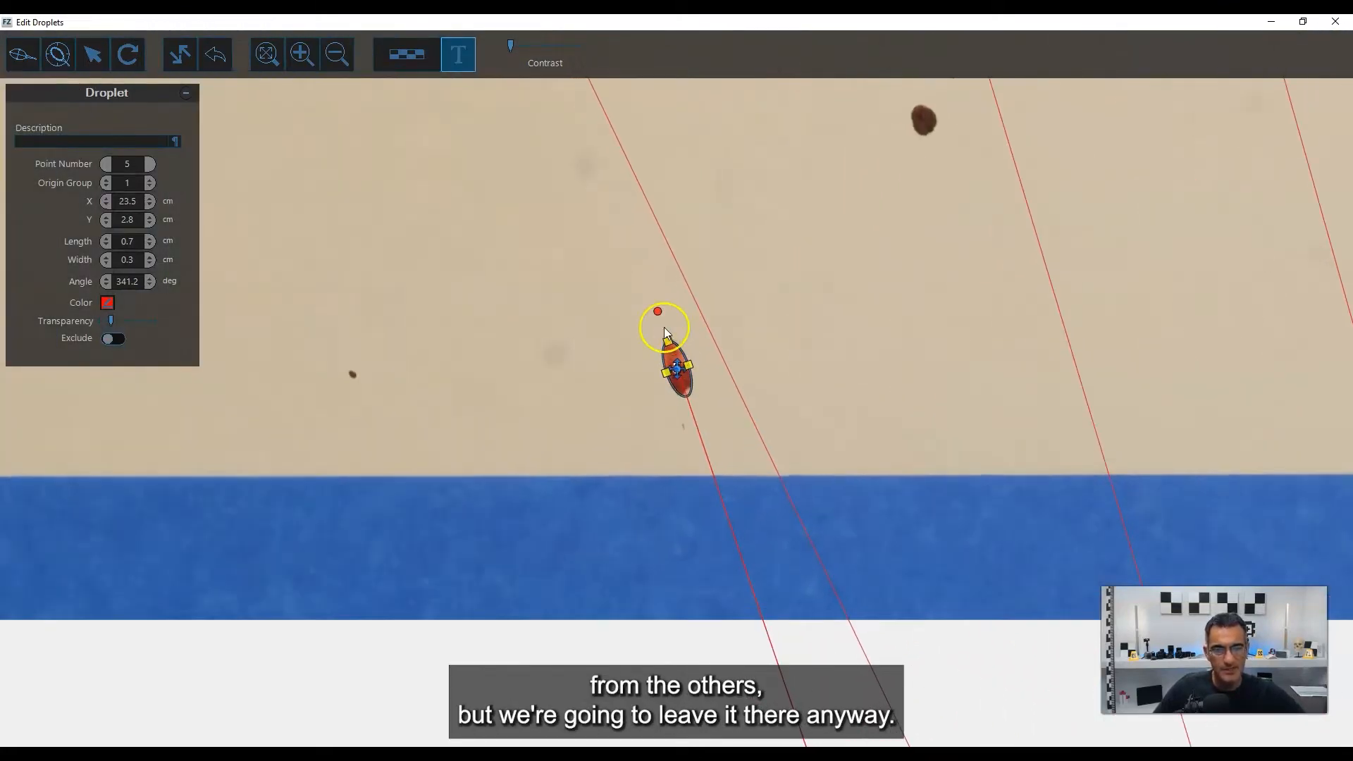
pyautogui.scroll(4, 666, 331)
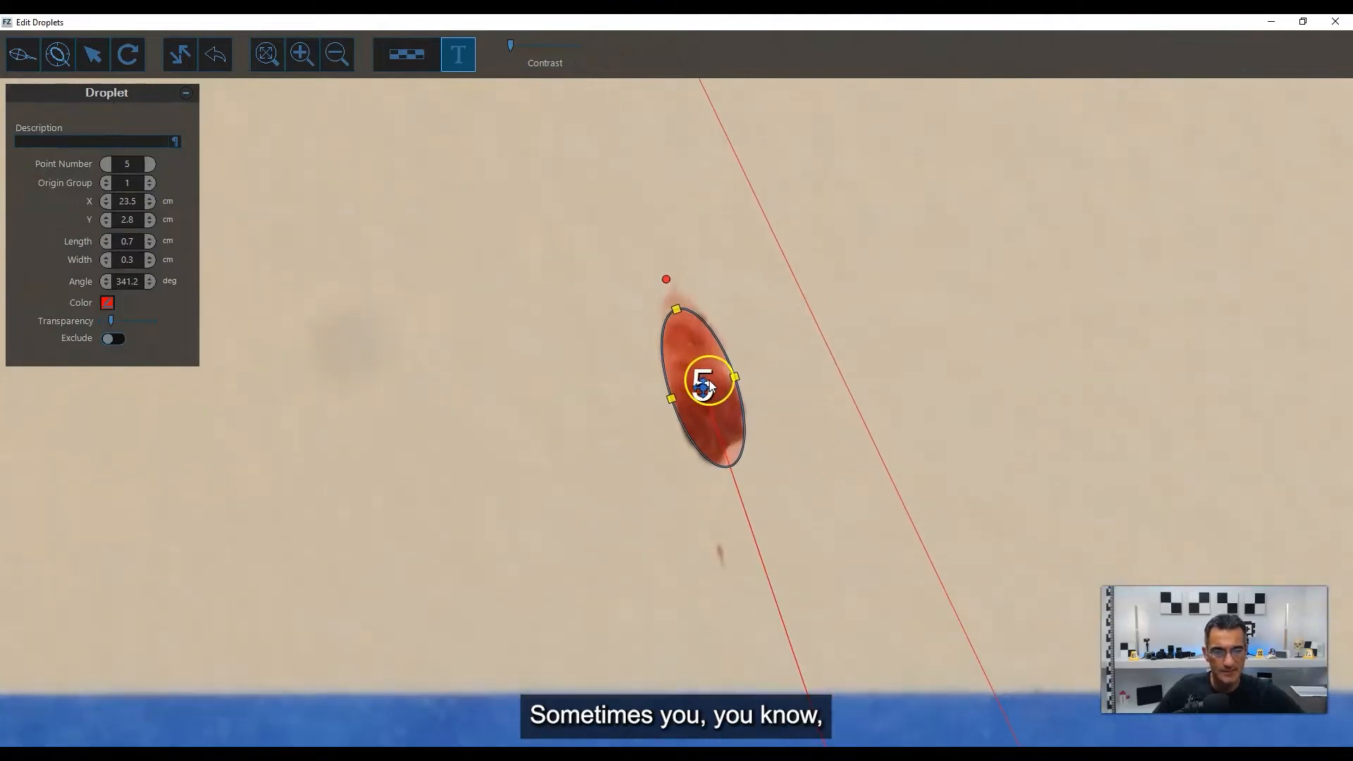
pyautogui.scroll(-3, 747, 363)
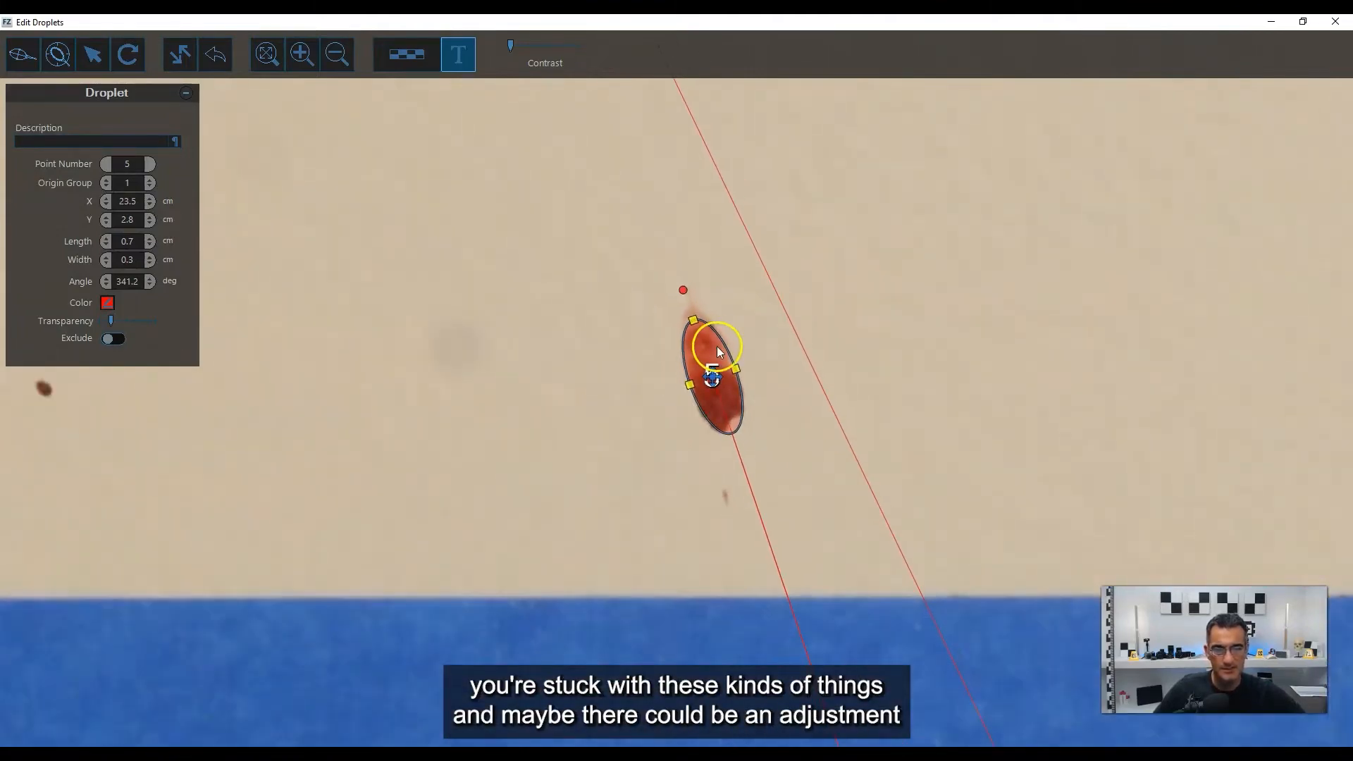
pyautogui.moveTo(684, 289); pyautogui.dragTo(687, 292)
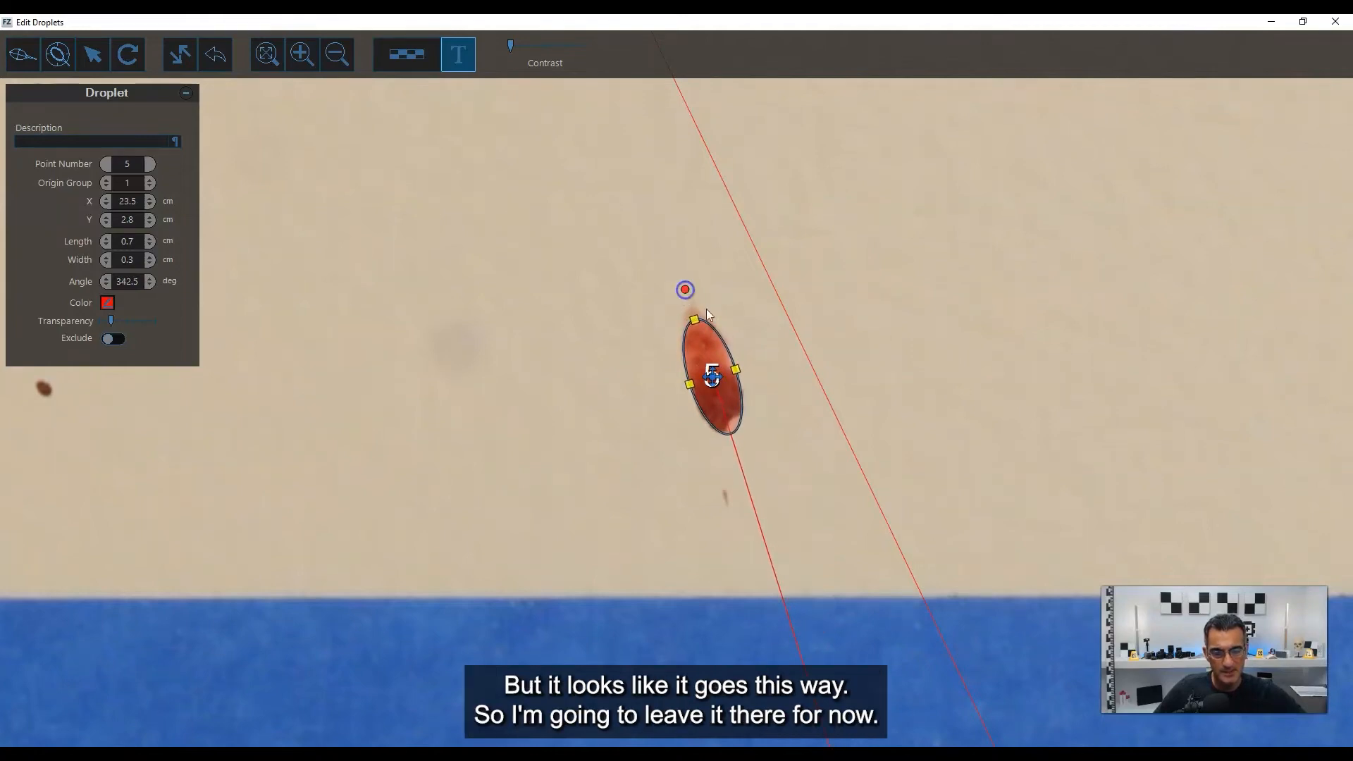
# Finish marking square A's photo and close its droplet editor to return to the 3D scene.
pyautogui.scroll(-6, 745, 349)
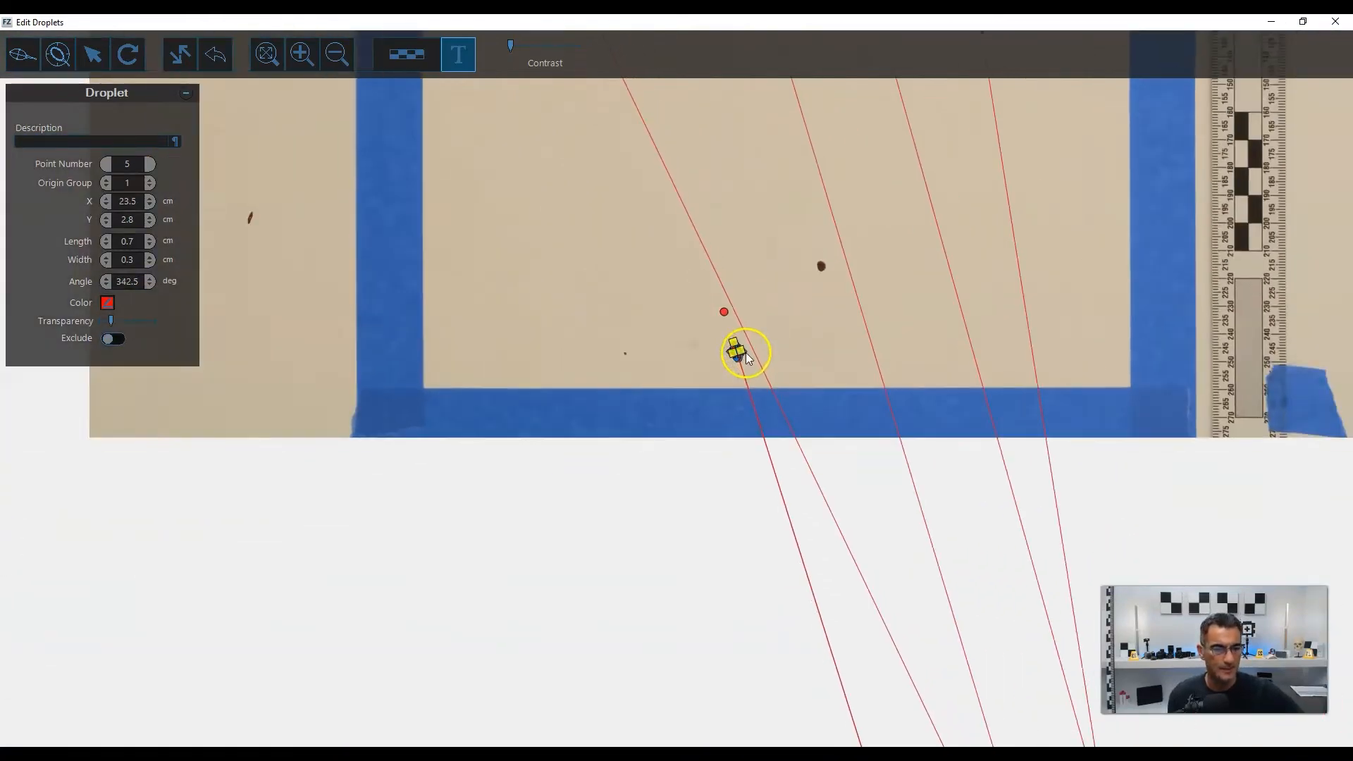
pyautogui.scroll(-5, 747, 355)
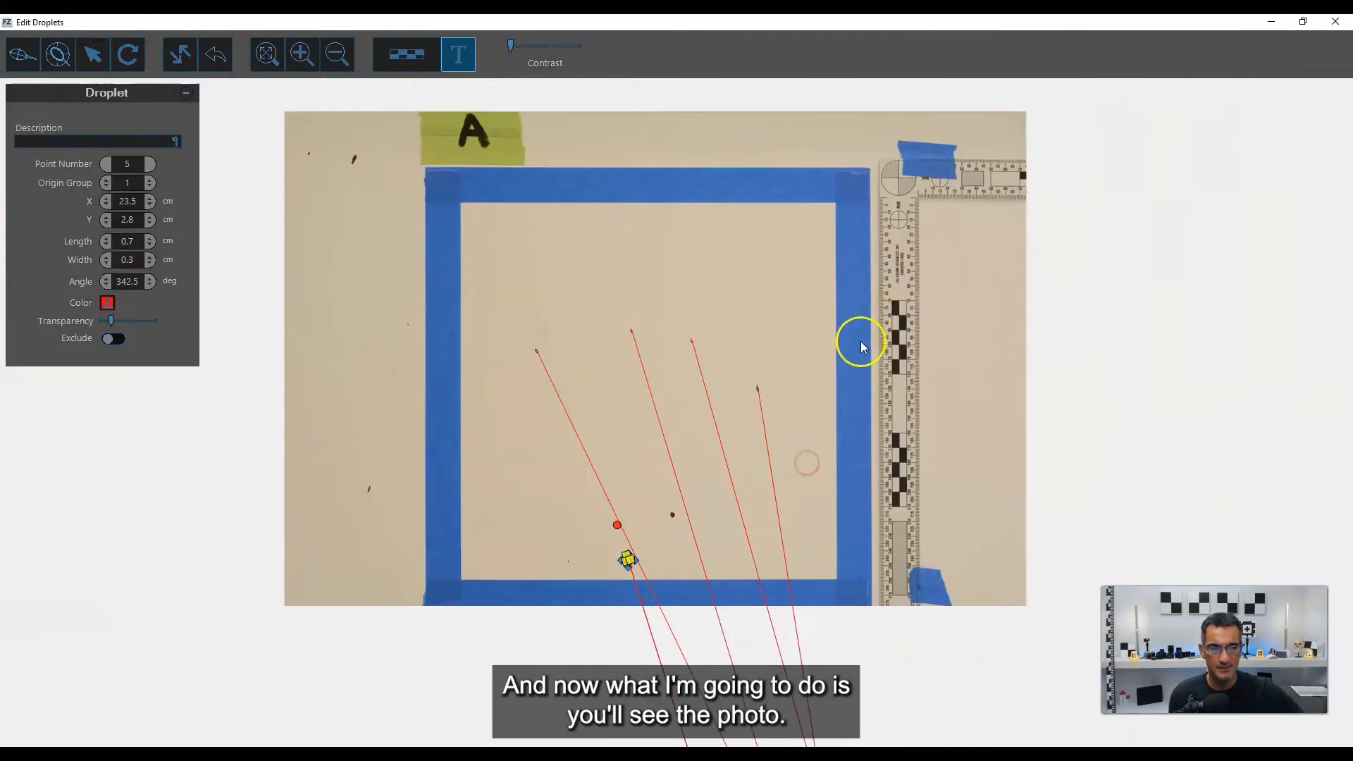
pyautogui.moveTo(860, 342); pyautogui.dragTo(817, 317)
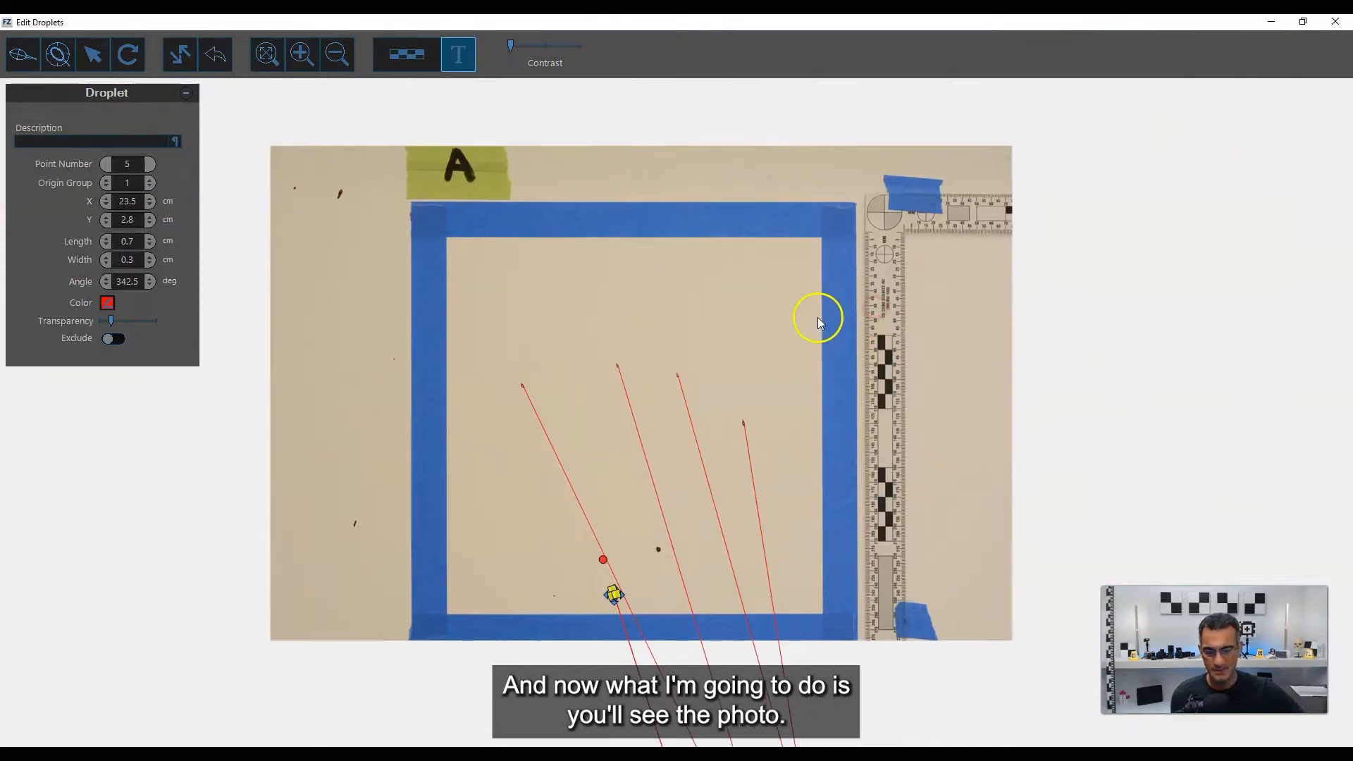
pyautogui.click(1334, 23)
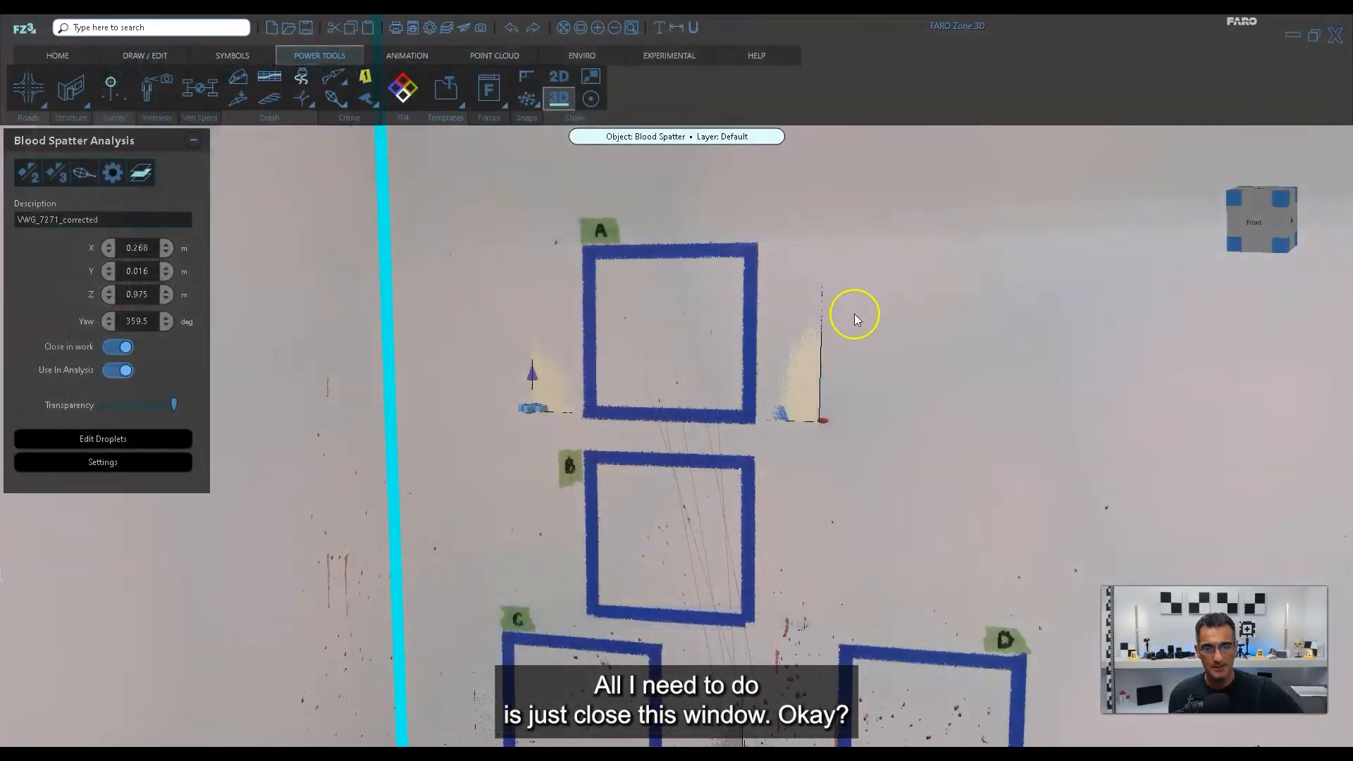
# Examine from several angles in 3D how the trajectory lines run from square A's stains into the room corner.
pyautogui.scroll(-5, 696, 398)
pyautogui.moveTo(858, 509); pyautogui.dragTo(766, 503)
pyautogui.scroll(3, 680, 501)
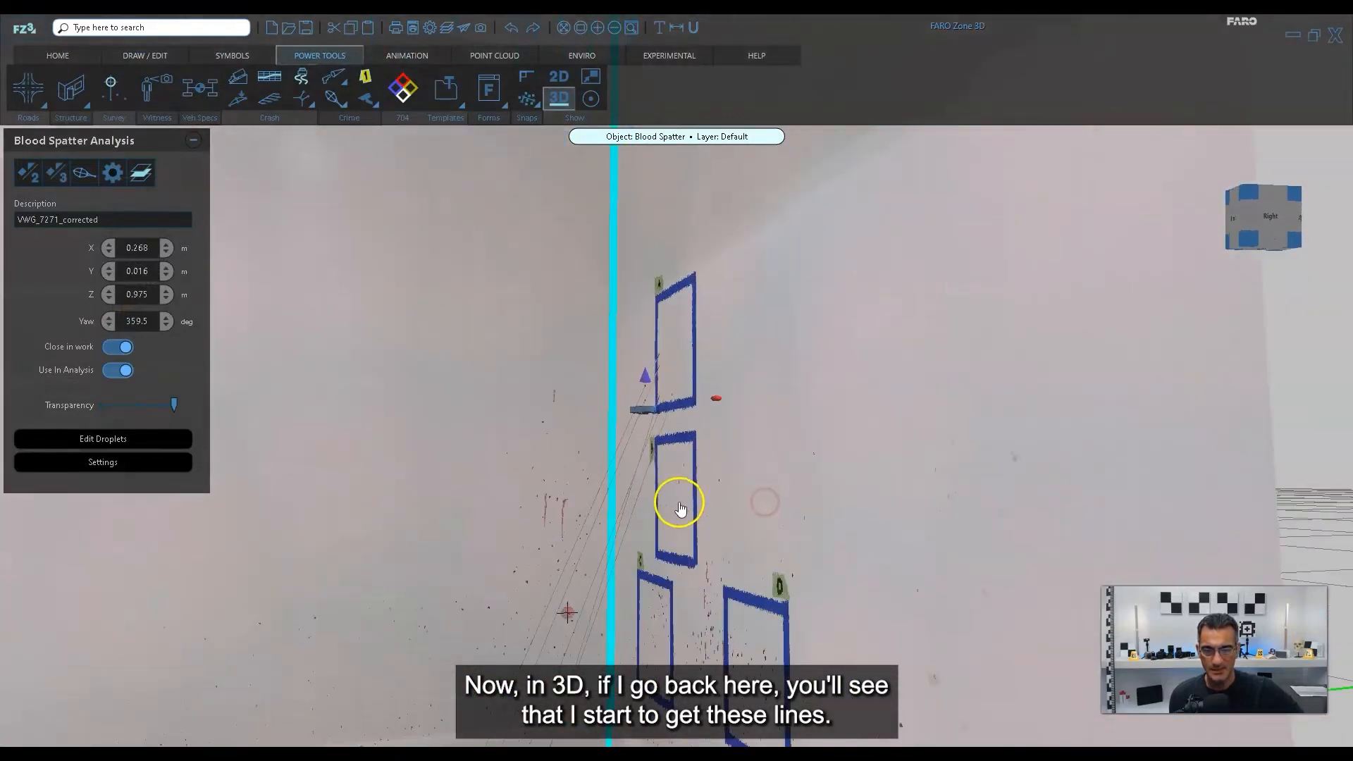
pyautogui.moveTo(679, 502); pyautogui.dragTo(623, 458)
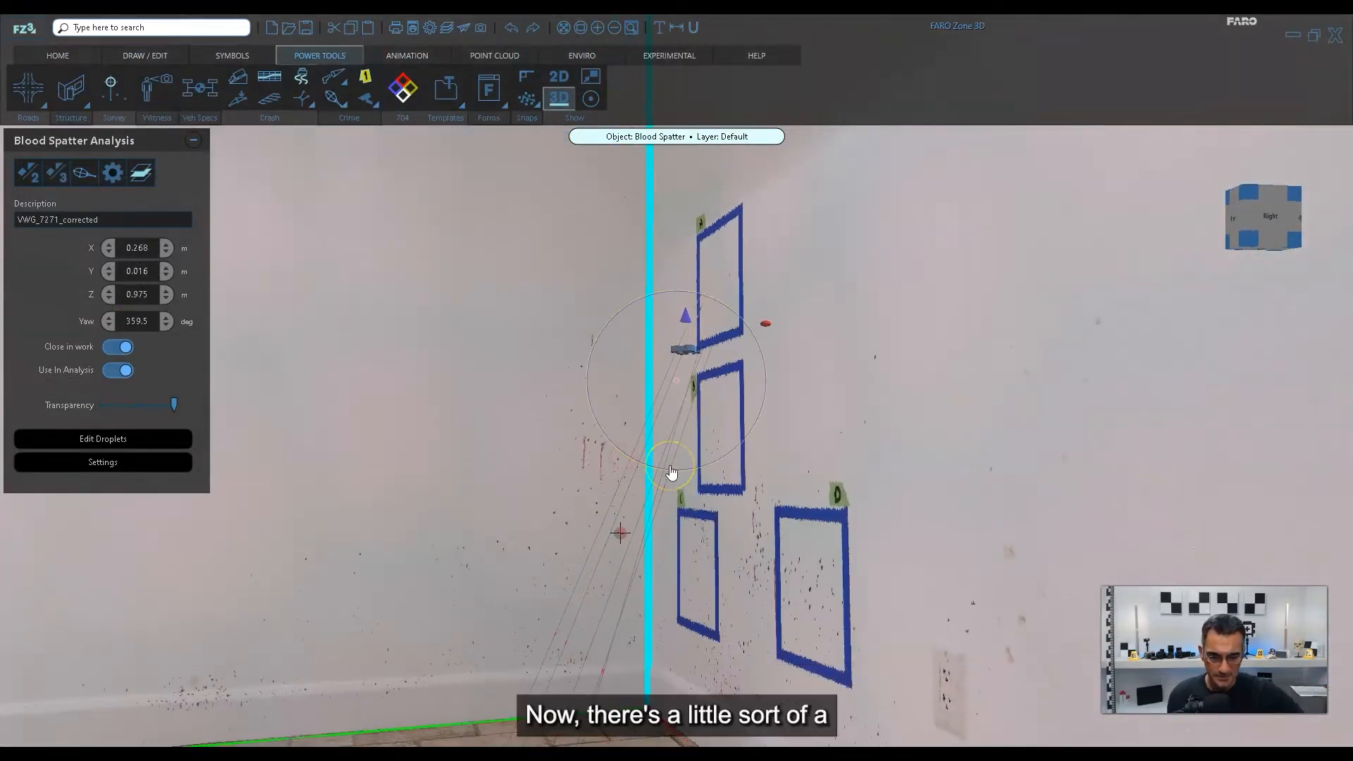
pyautogui.moveTo(755, 449); pyautogui.dragTo(778, 490)
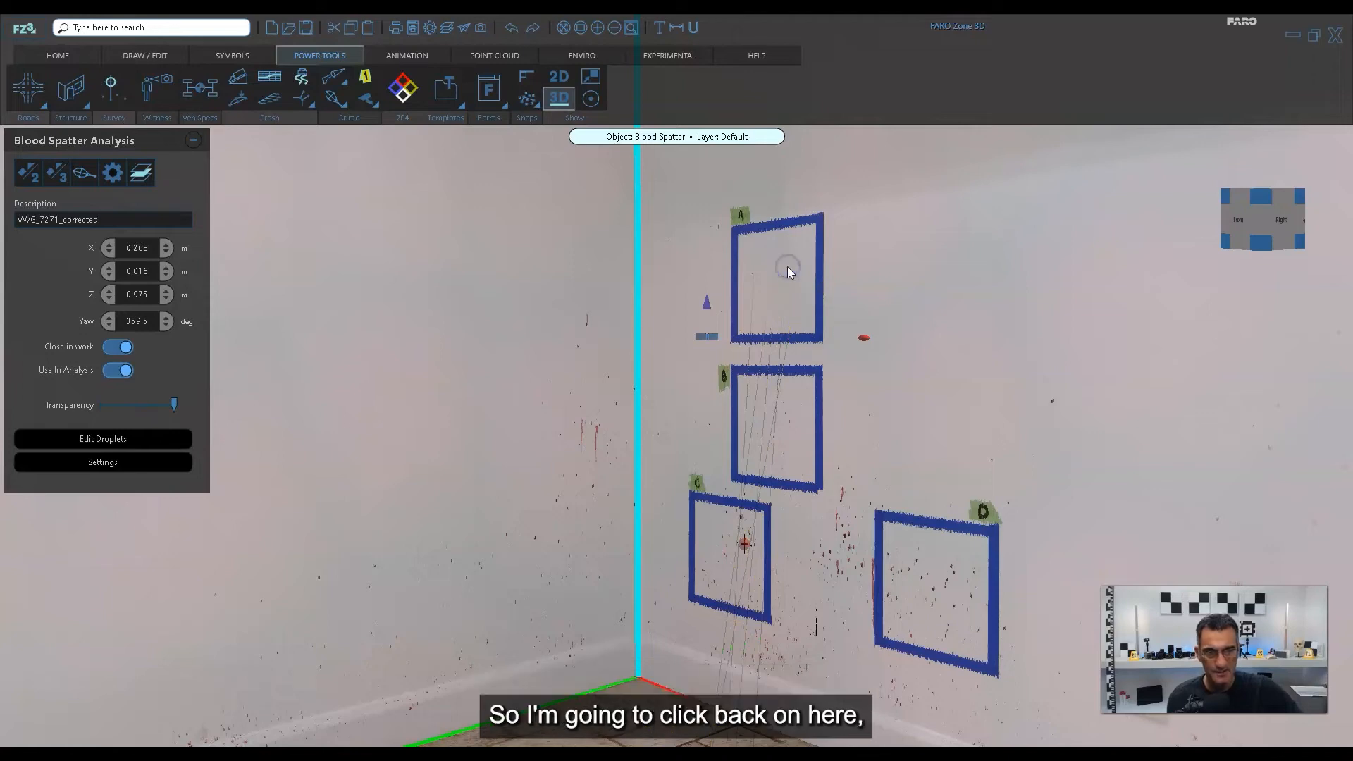
# Reopen square A's droplet editor, select stain 2, raise the droplet transparency setting to its maximum, and close the editor.
pyautogui.click(83, 172)
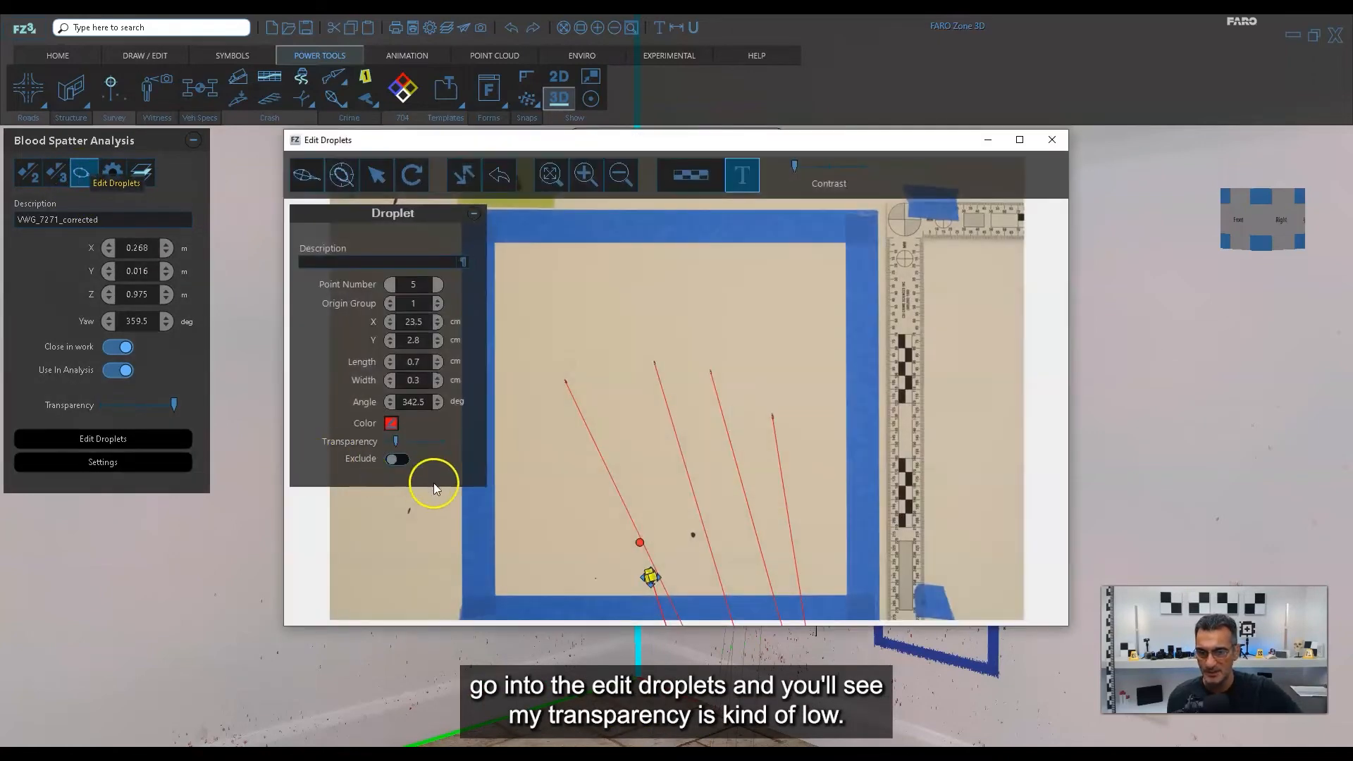
pyautogui.click(409, 439)
pyautogui.moveTo(409, 438)
pyautogui.mouseDown()
pyautogui.moveTo(420, 440)
pyautogui.moveTo(402, 443)
pyautogui.mouseUp()
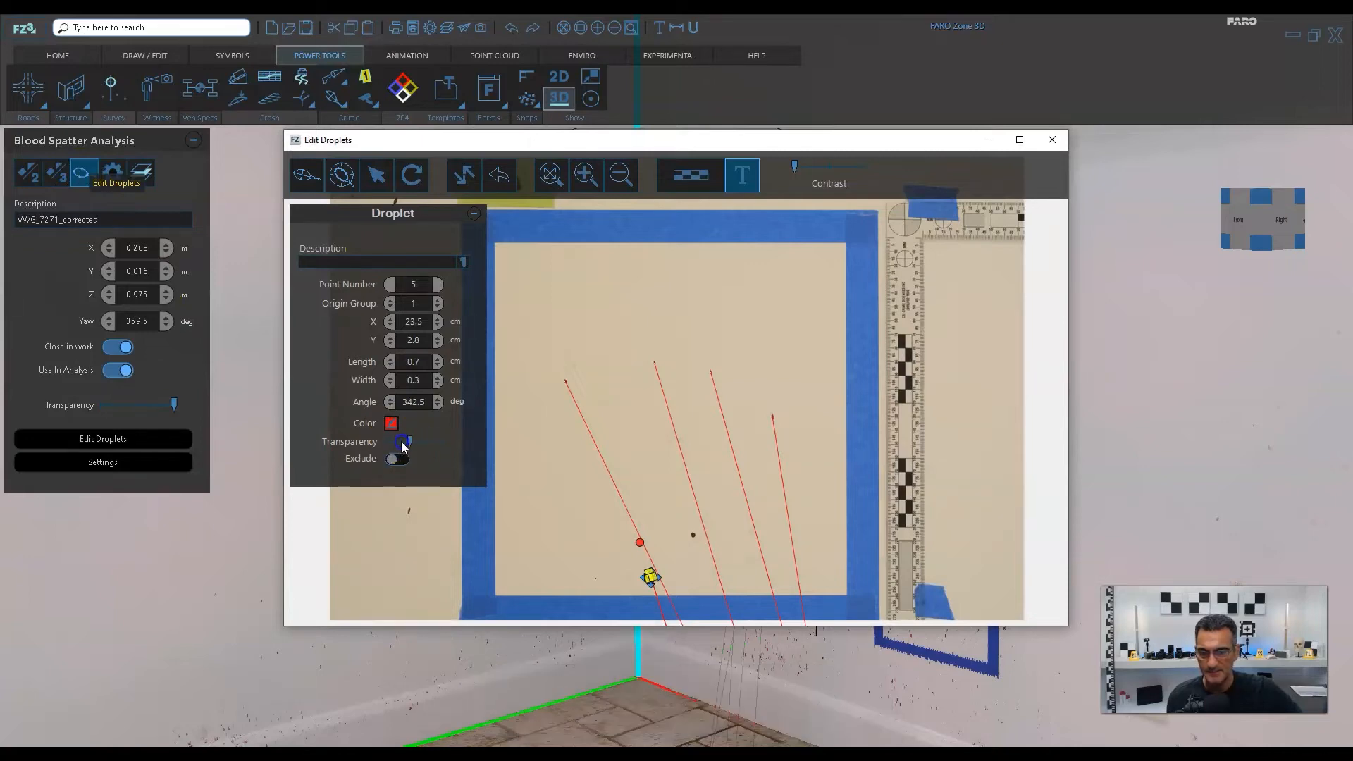
pyautogui.click(567, 380)
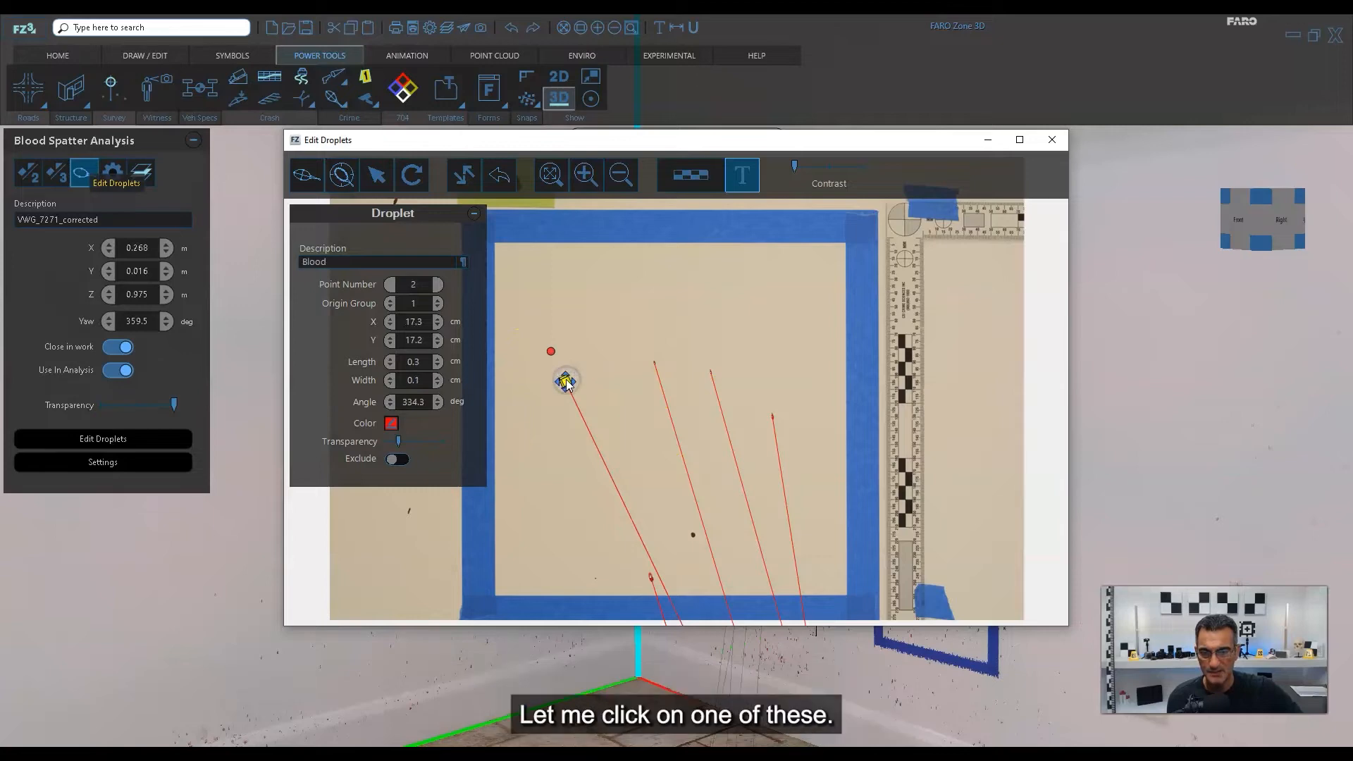
pyautogui.moveTo(399, 442); pyautogui.dragTo(483, 450)
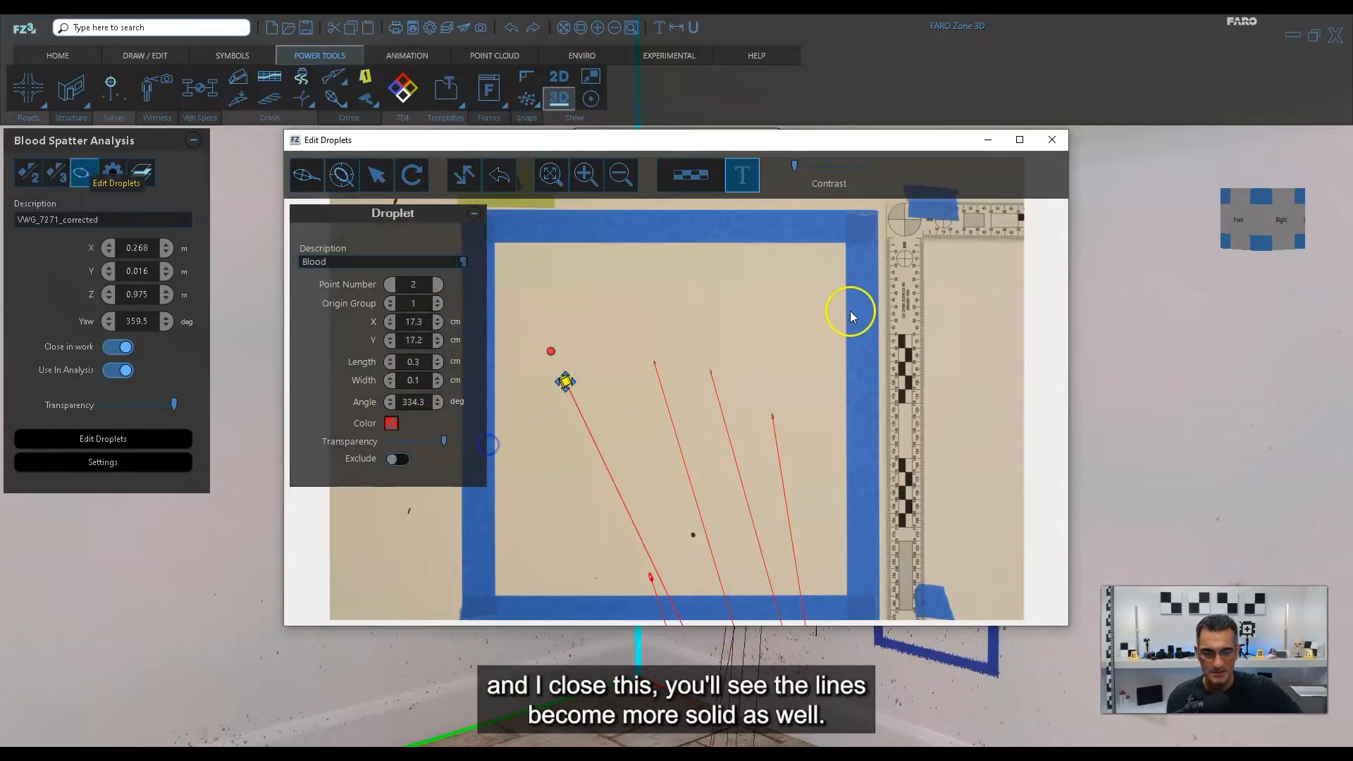
pyautogui.click(1065, 142)
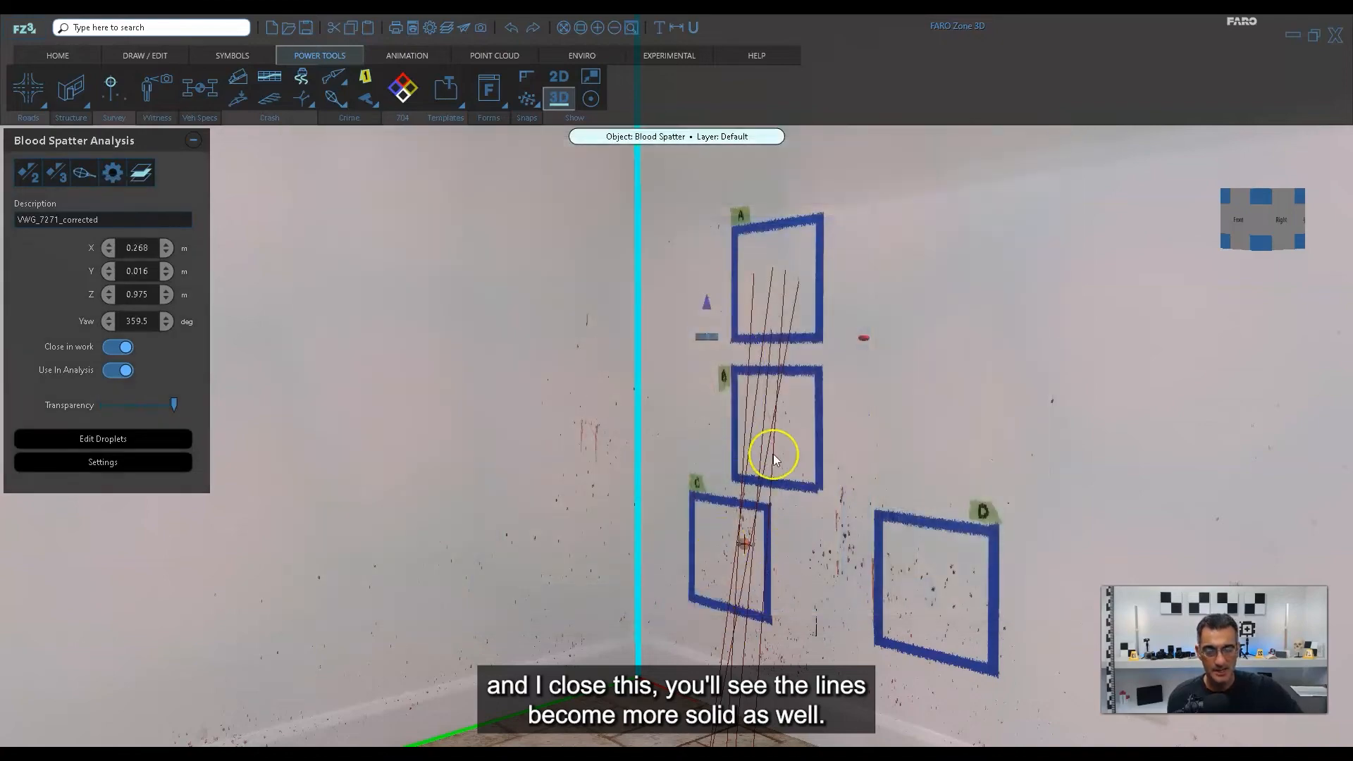
# Face the wall with the squares and pick the blood spatter object at square B.
pyautogui.moveTo(848, 508); pyautogui.dragTo(739, 504, button='middle')
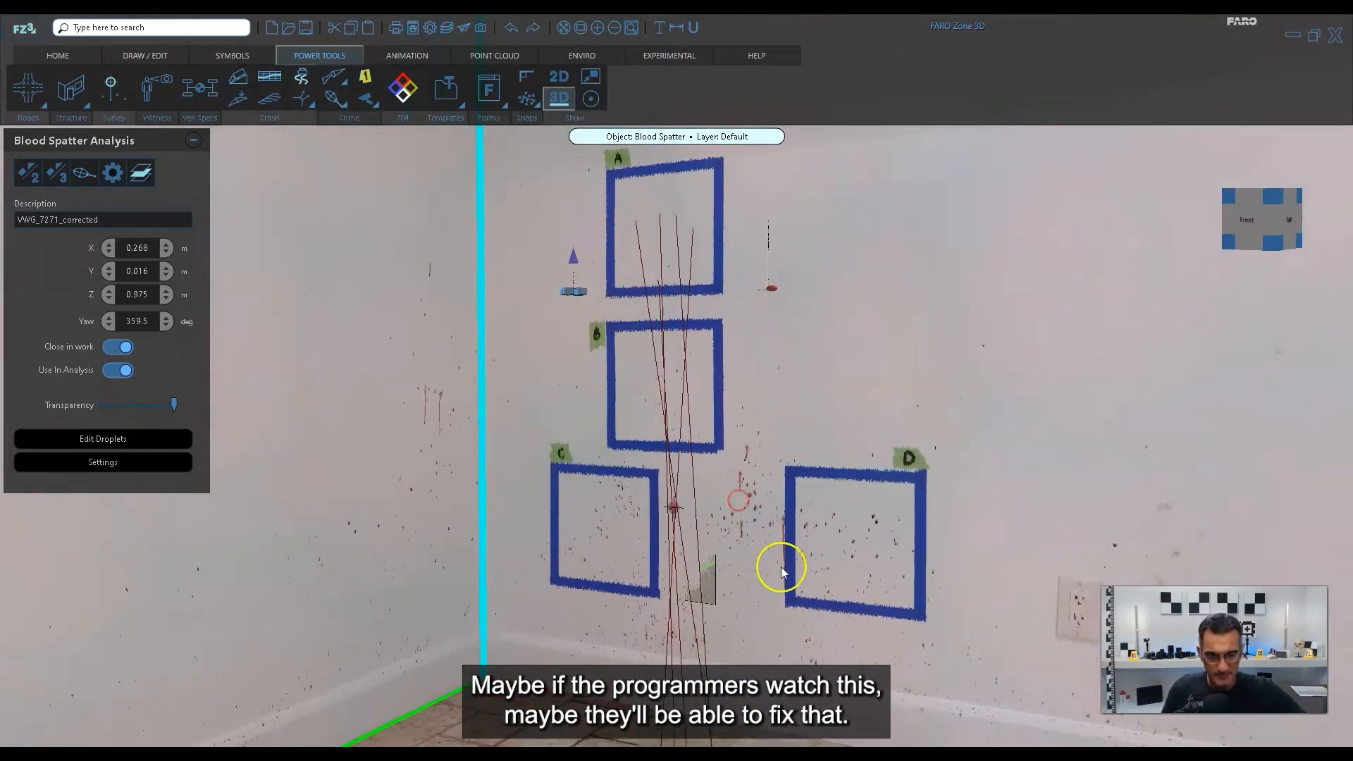
pyautogui.moveTo(781, 566)
pyautogui.mouseDown(button='middle')
pyautogui.moveTo(858, 561)
pyautogui.moveTo(804, 565)
pyautogui.mouseUp(button='middle')
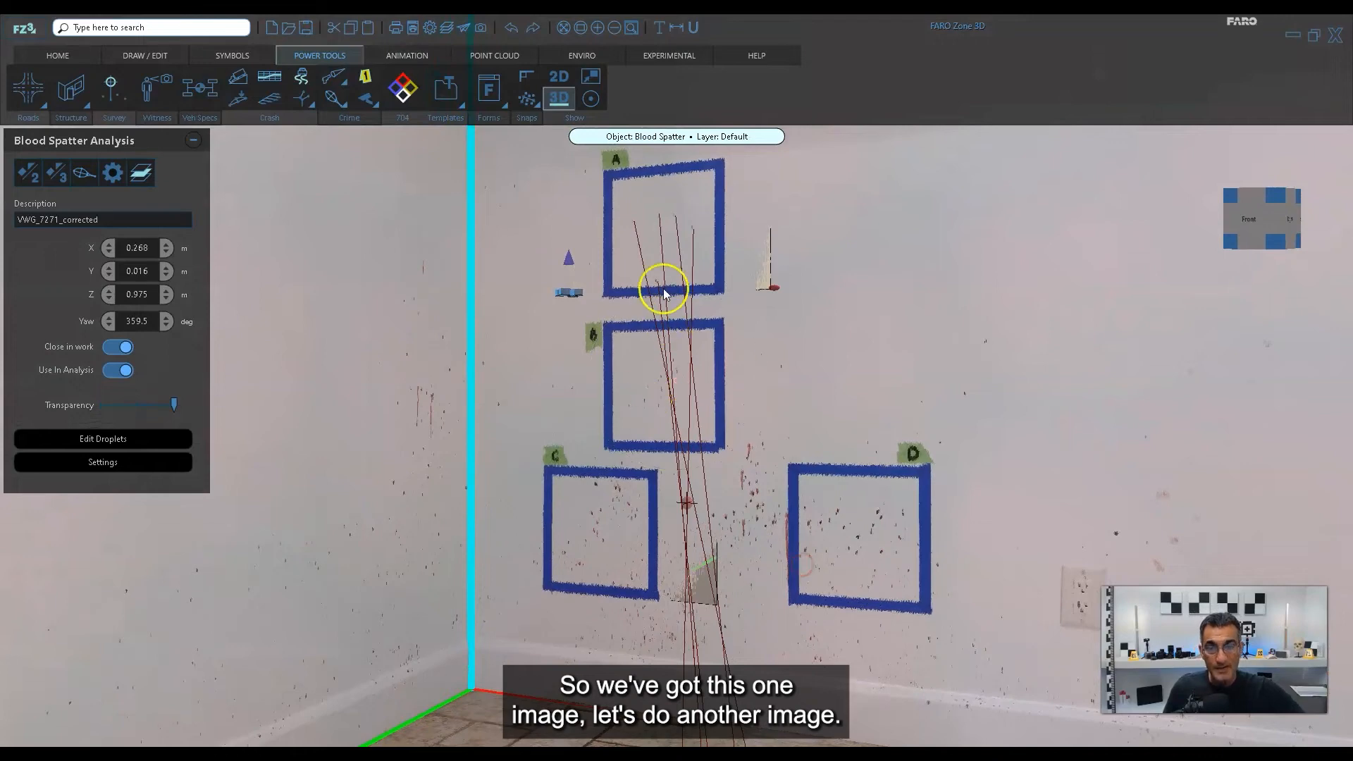
pyautogui.click(589, 376)
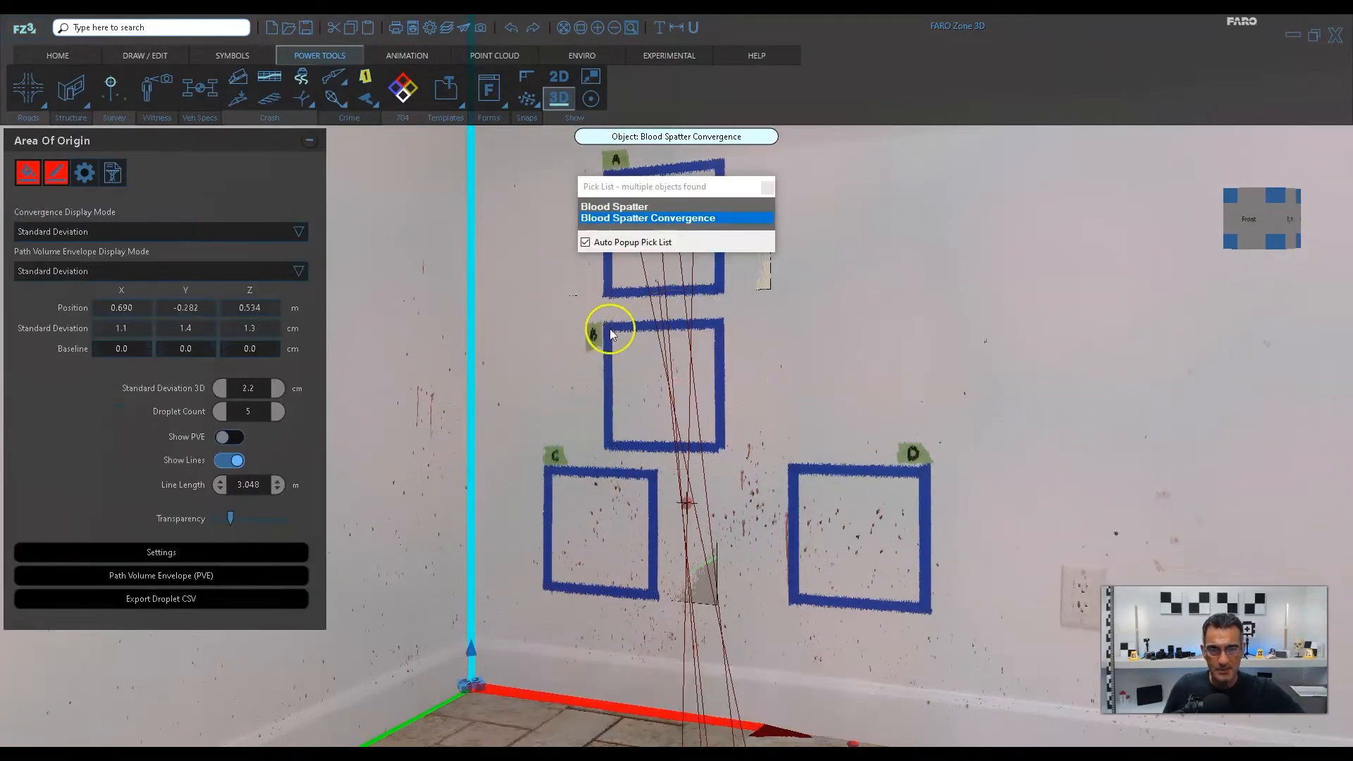
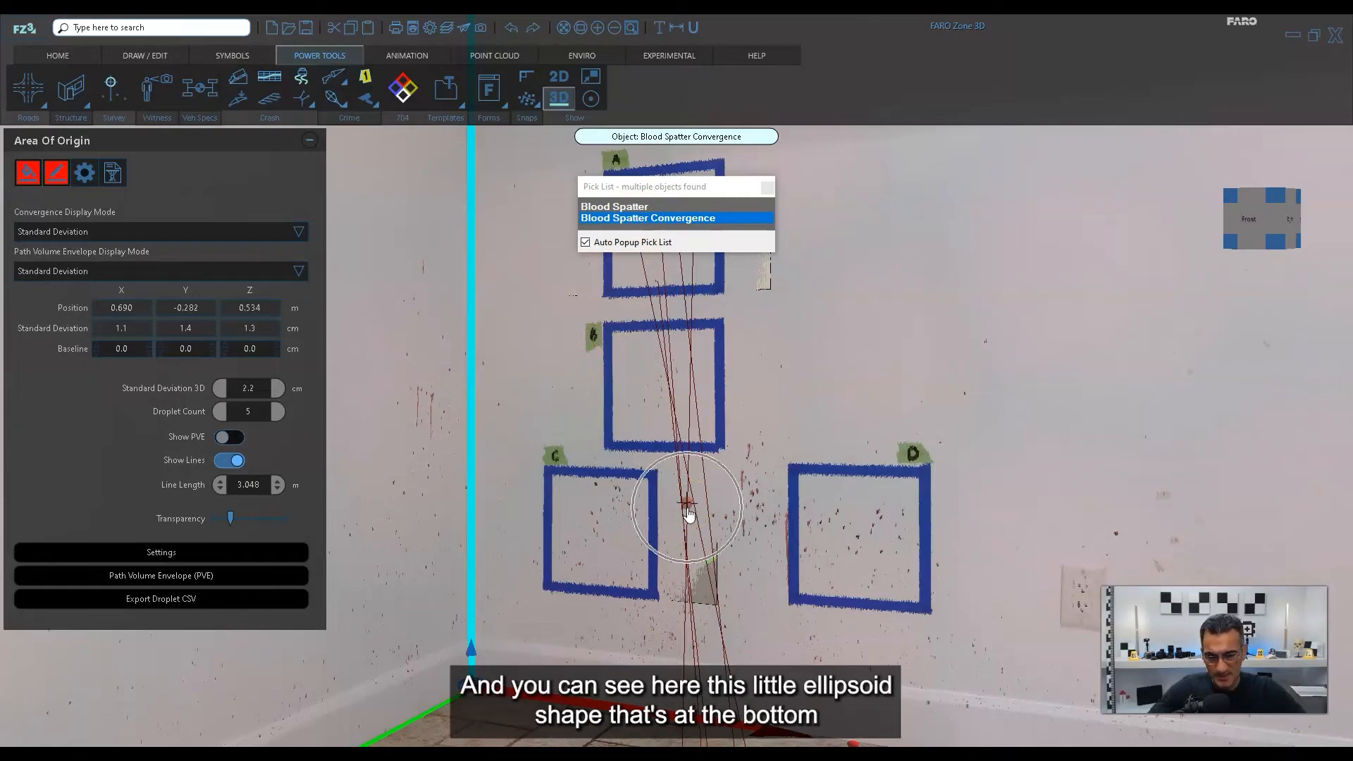
# Select the blood spatter photo object at square B among the overlapping objects and open its droplet editor maximized.
pyautogui.scroll(5, 690, 515)
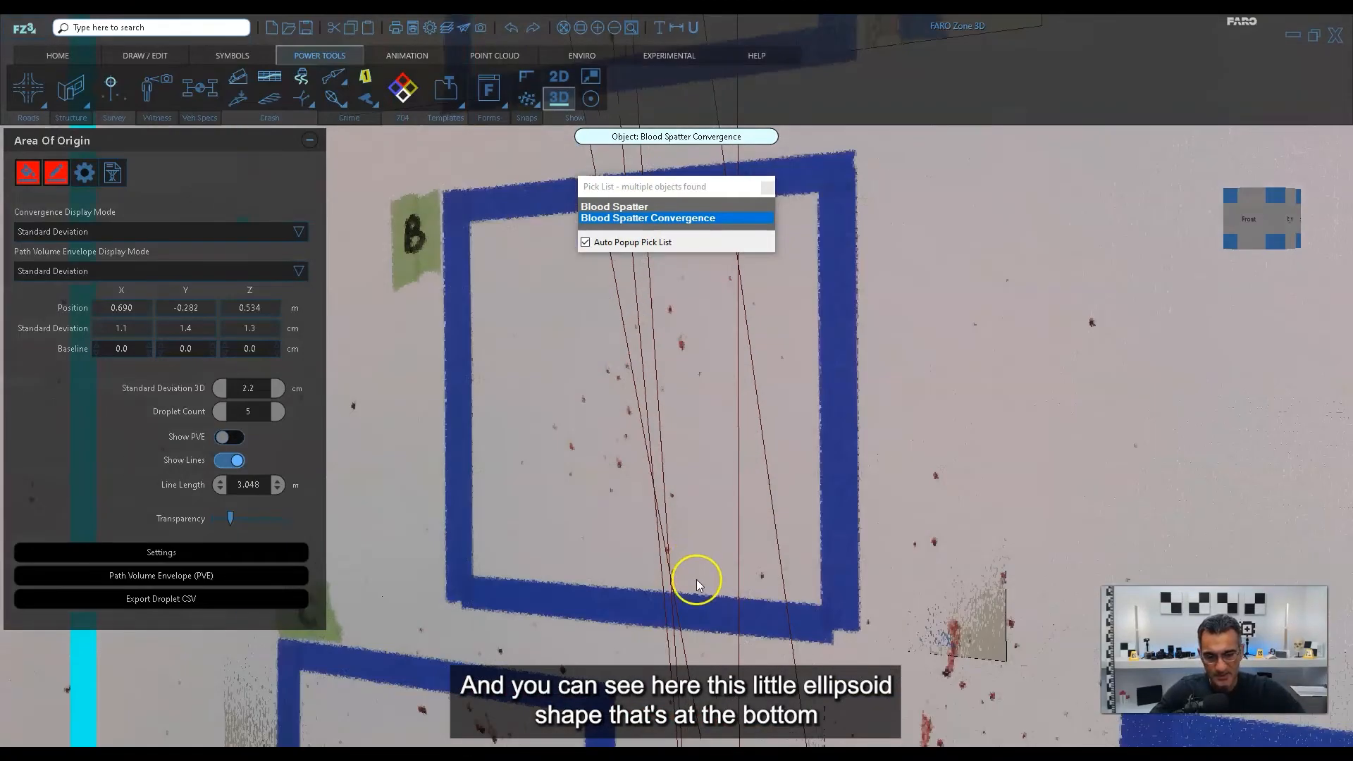
pyautogui.scroll(6, 696, 579)
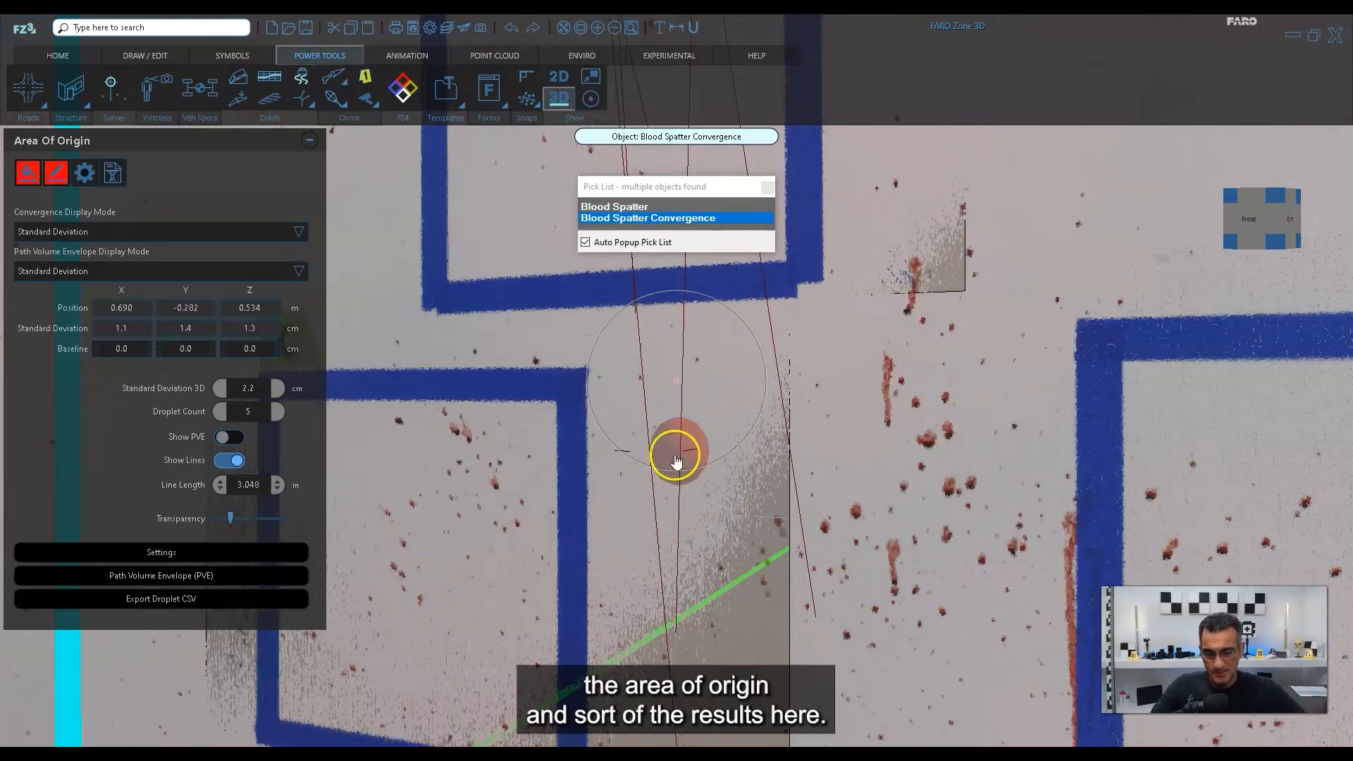
pyautogui.click(627, 207)
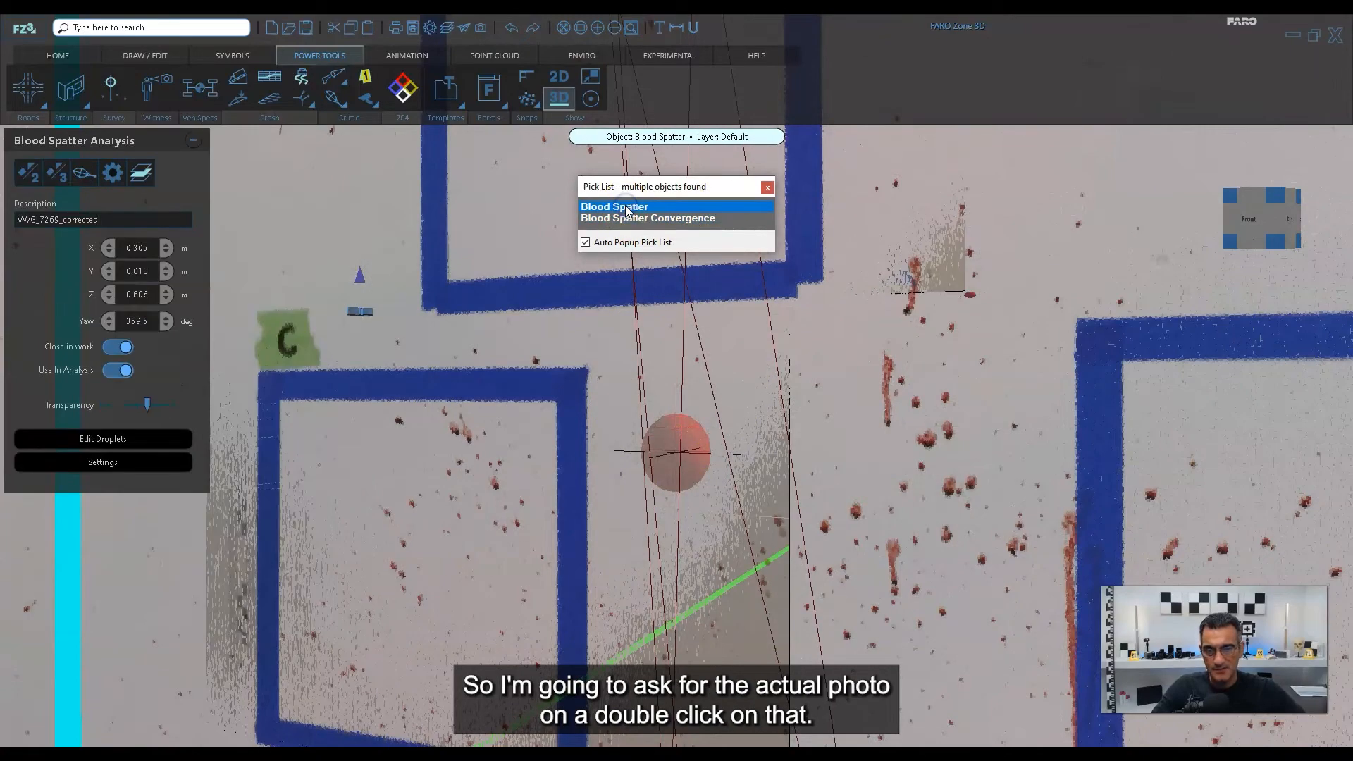
pyautogui.scroll(-6, 658, 348)
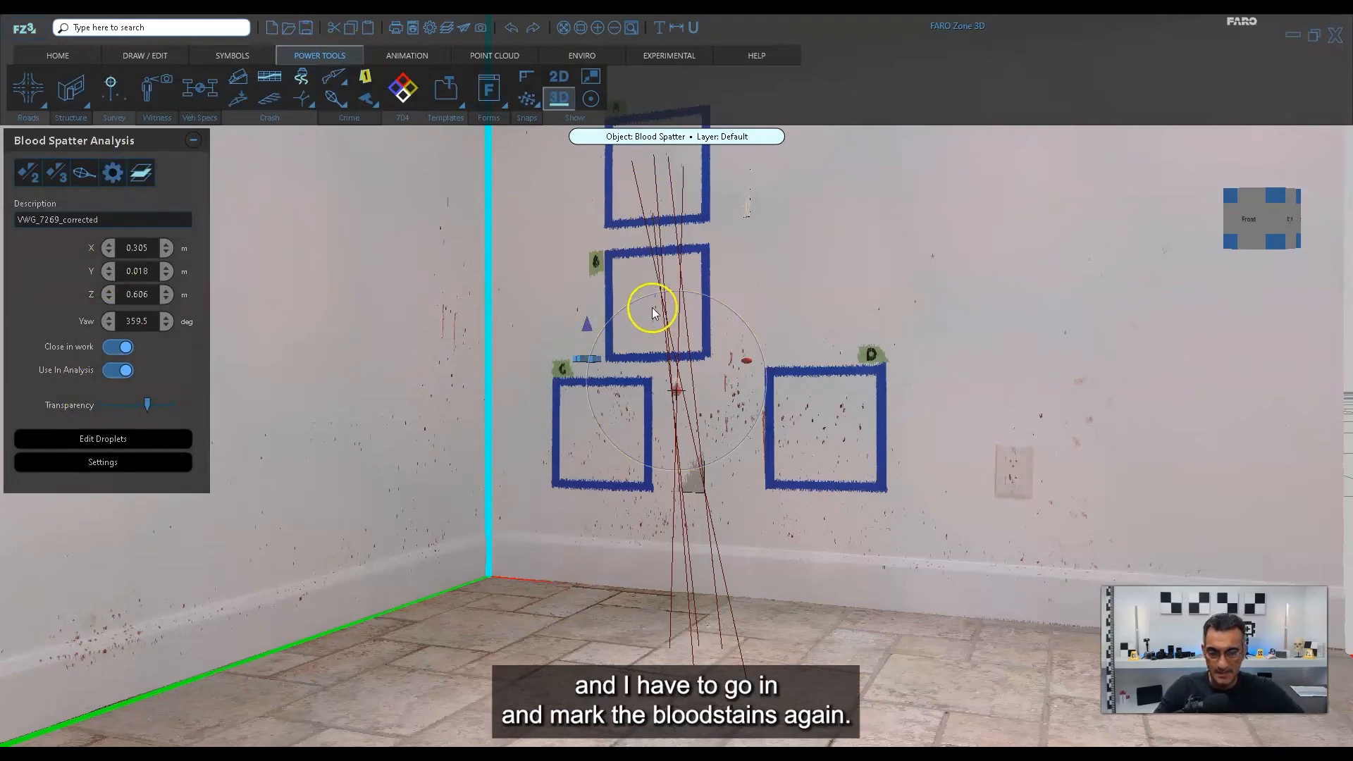
pyautogui.scroll(5, 653, 312)
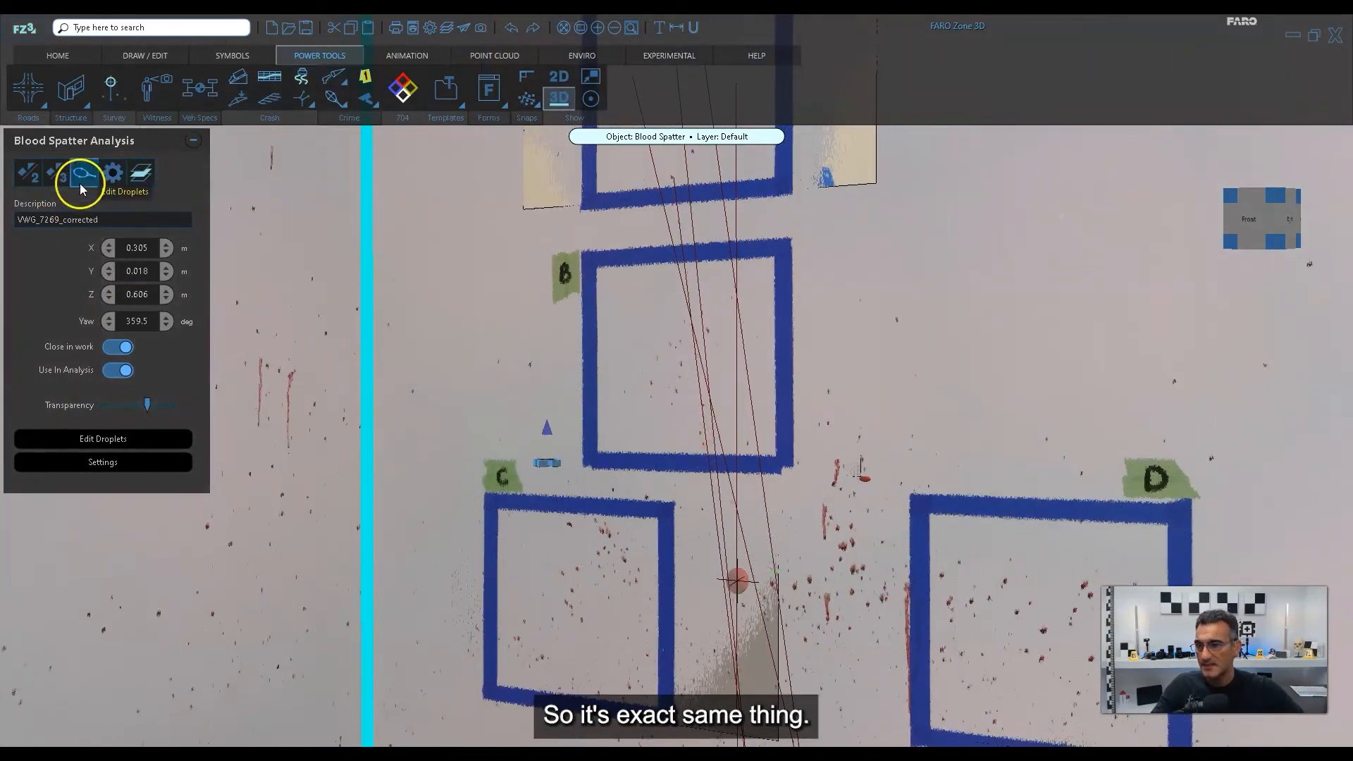
pyautogui.click(91, 179)
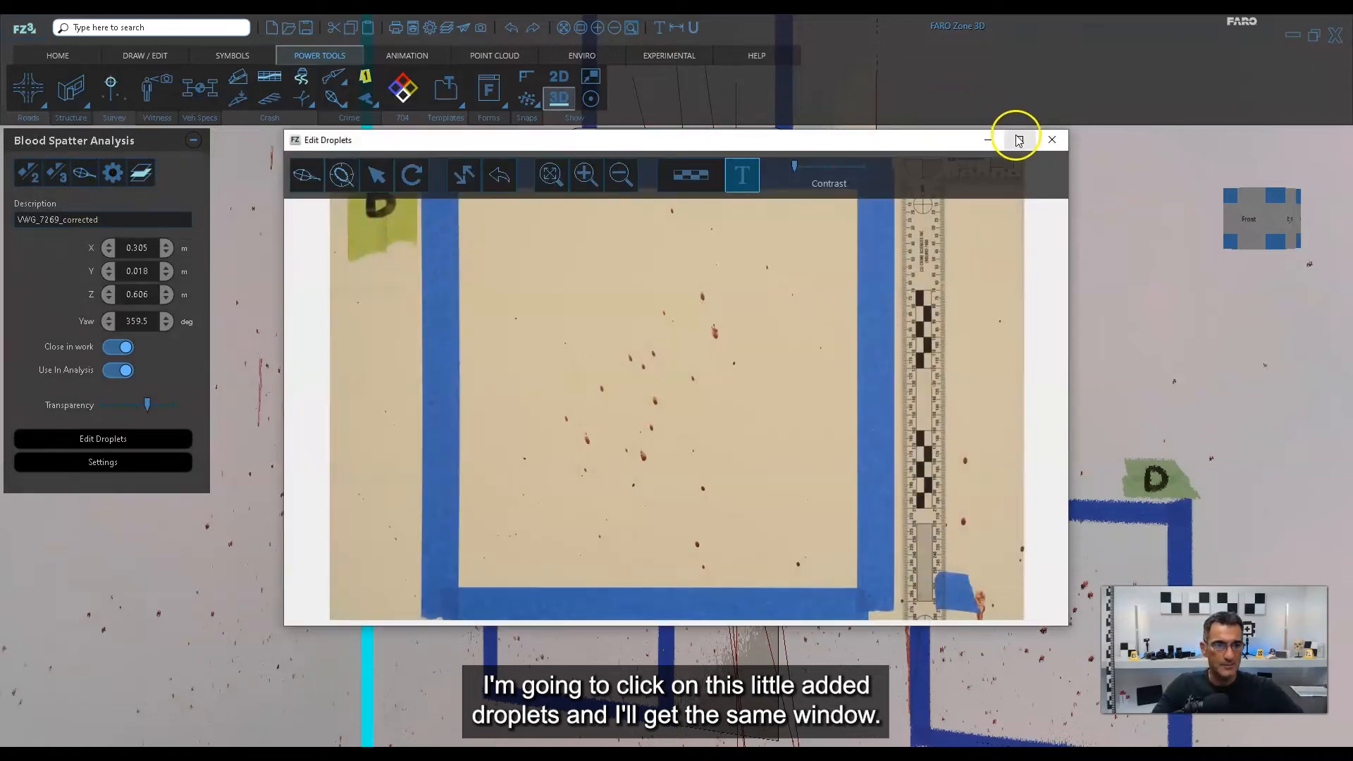
pyautogui.click(1019, 139)
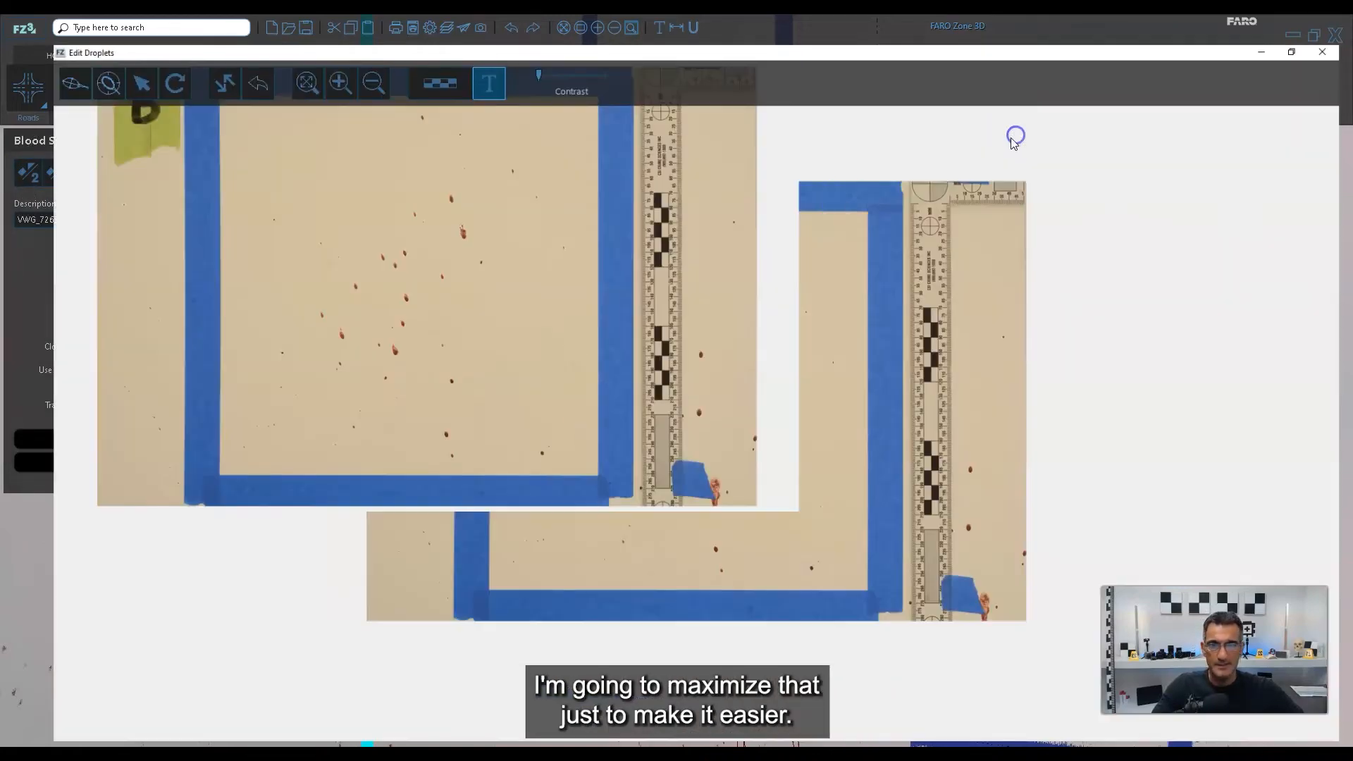
# Fit an ellipse about 0.6 by 0.3 cm to the long-tailed stain in square B and make it semi-transparent.
pyautogui.scroll(5, 620, 429)
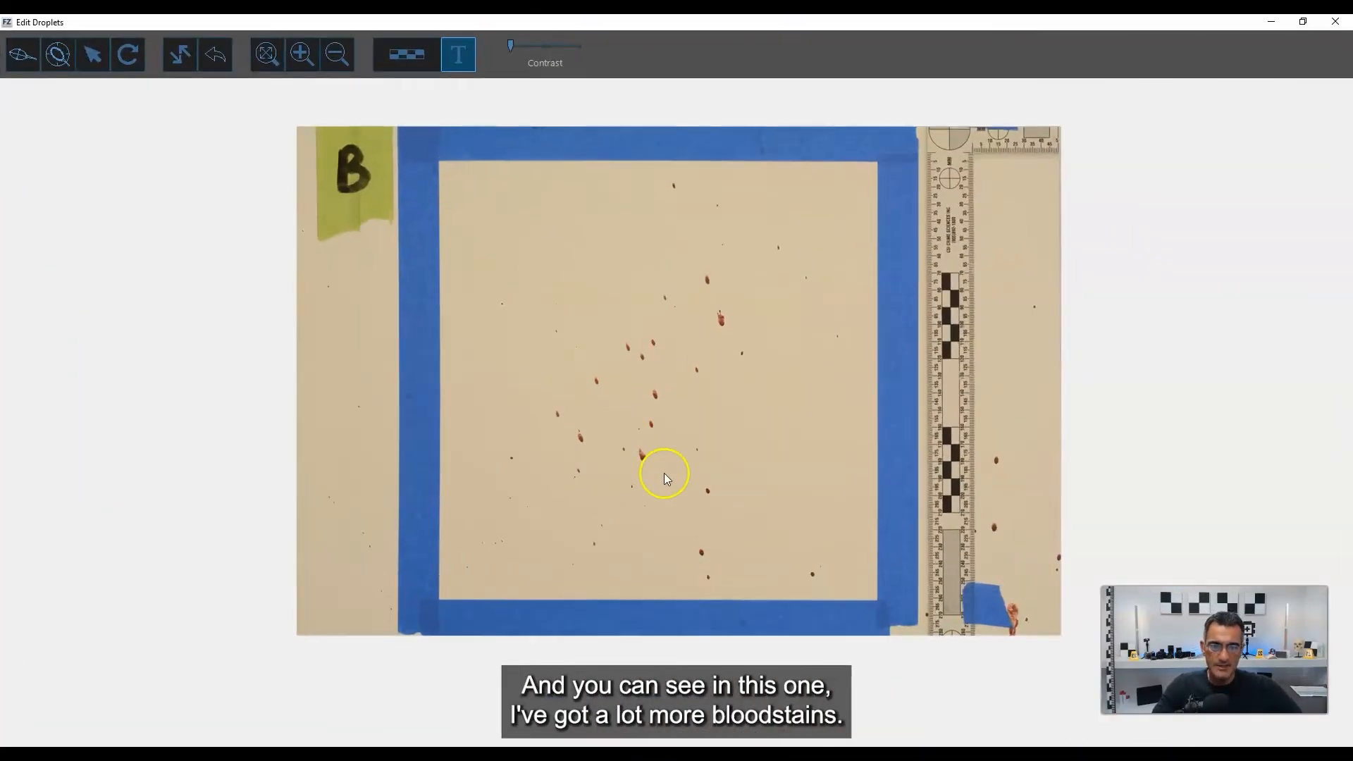
pyautogui.scroll(1, 499, 417)
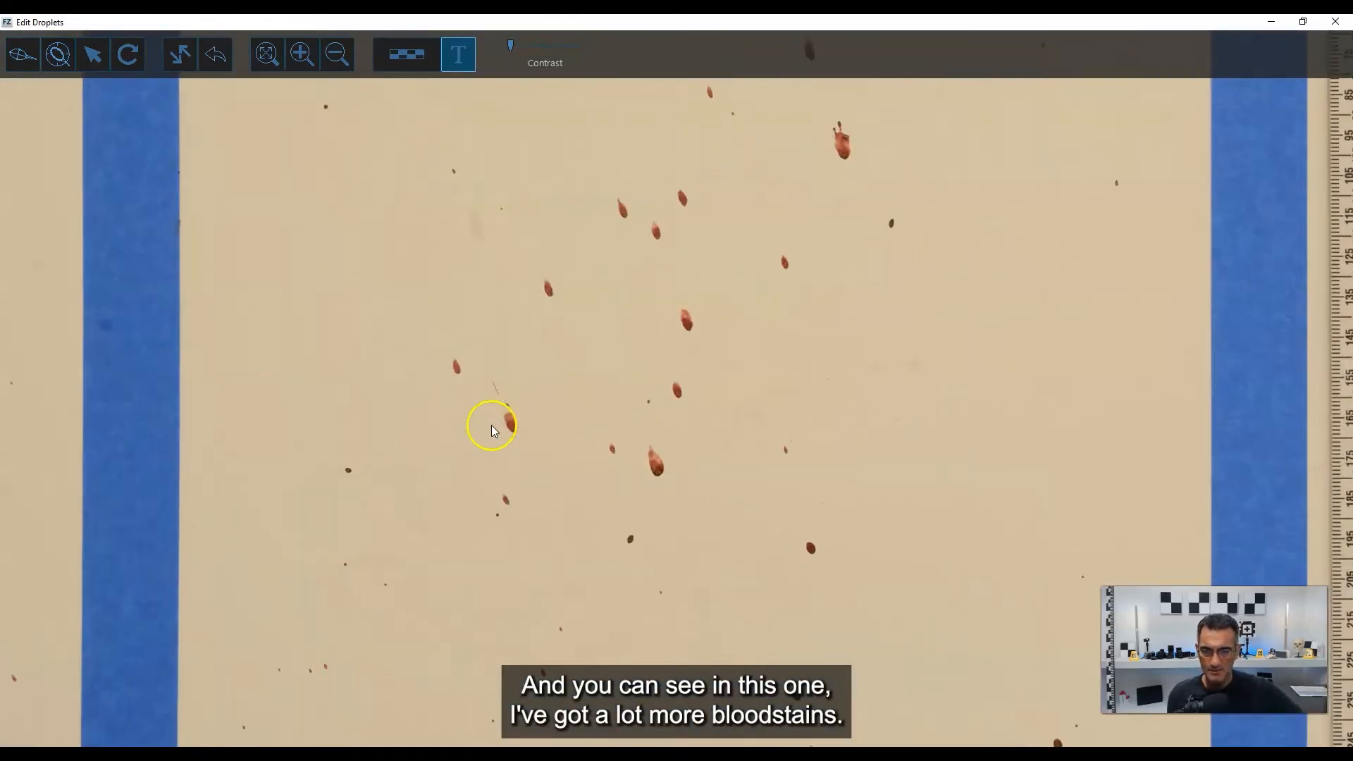
pyautogui.scroll(-2, 507, 445)
pyautogui.scroll(-1, 506, 444)
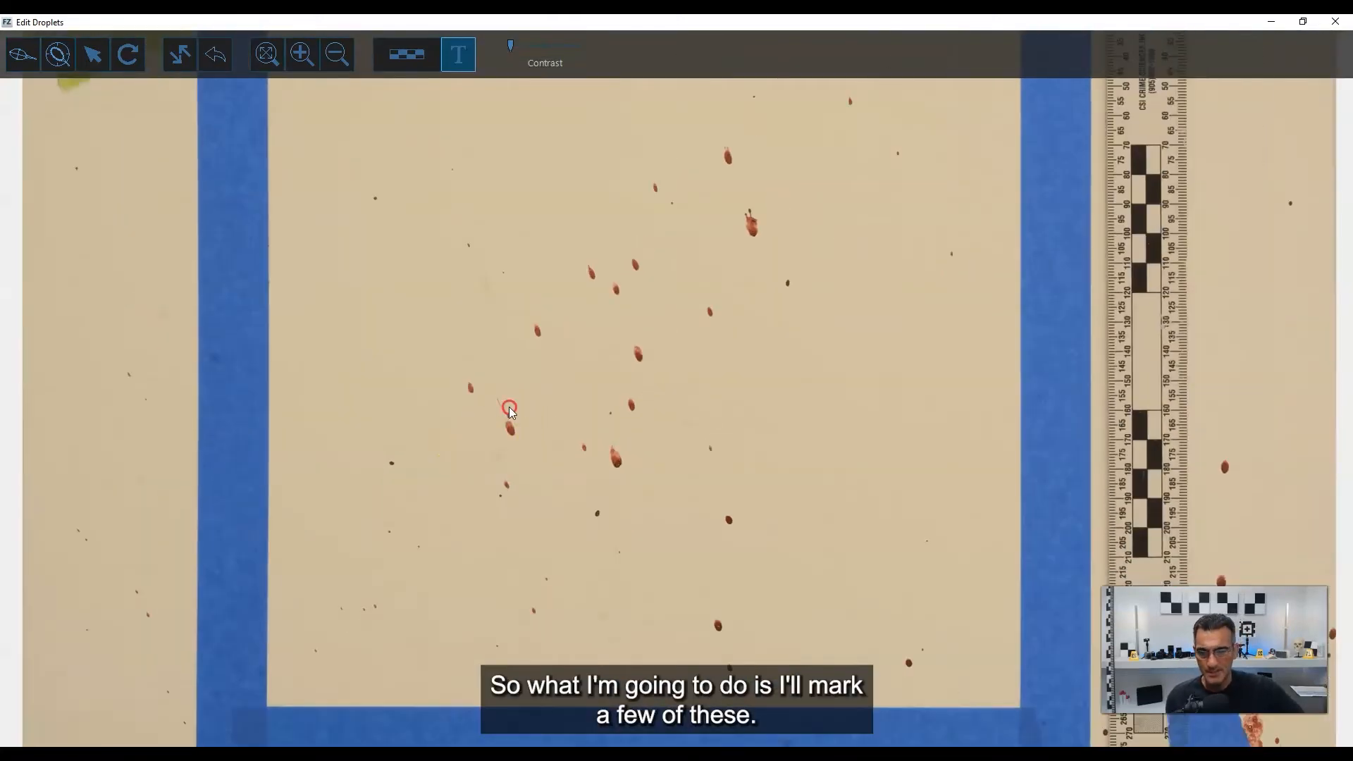
pyautogui.moveTo(456, 473); pyautogui.dragTo(517, 412, button='middle')
pyautogui.scroll(5, 593, 358)
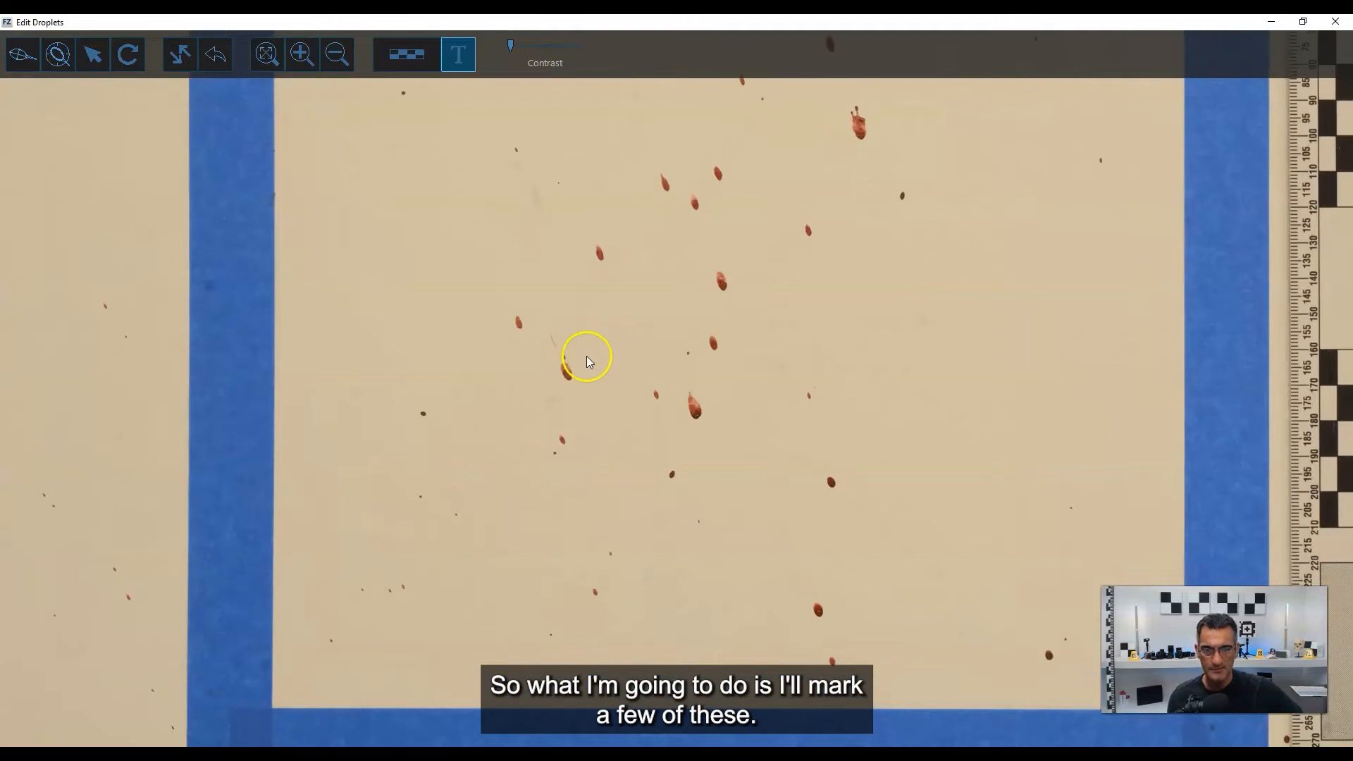
pyautogui.scroll(5, 537, 368)
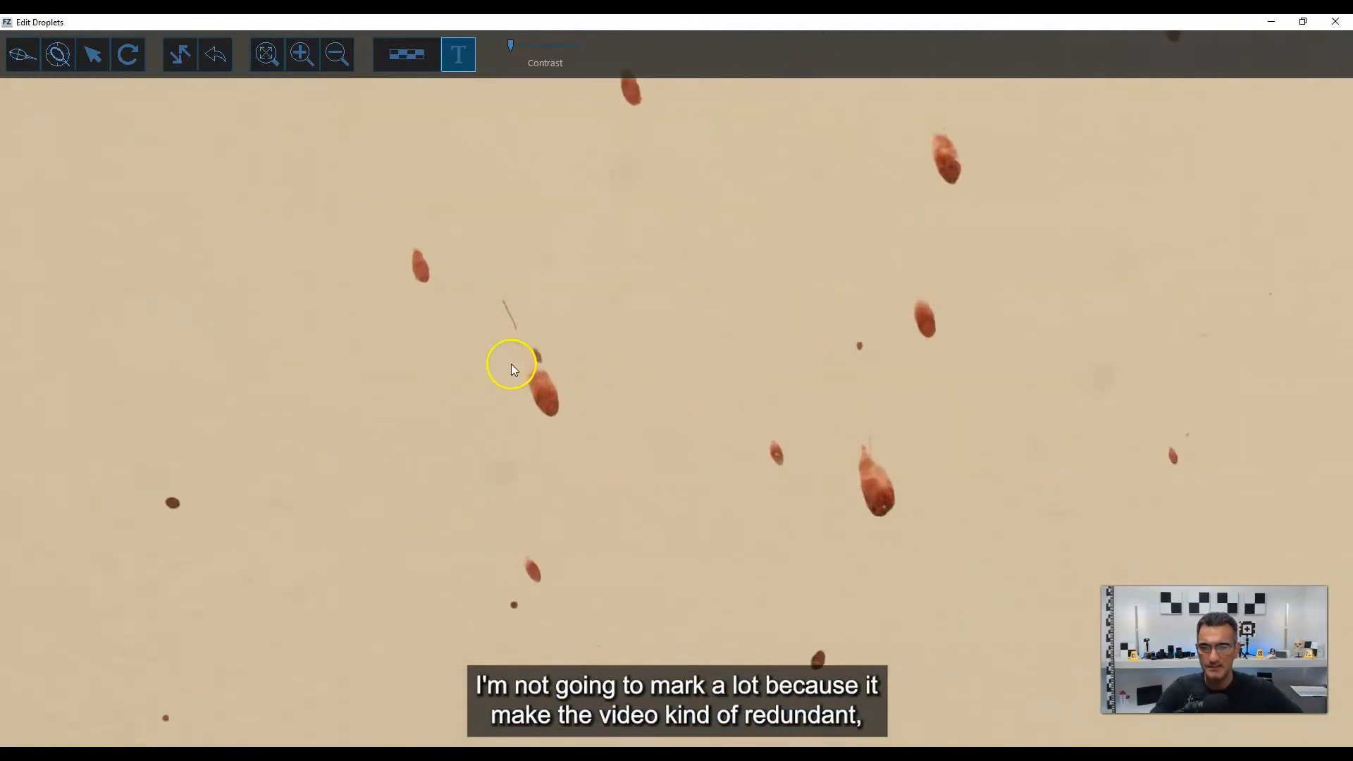
pyautogui.click(23, 54)
pyautogui.scroll(5, 554, 394)
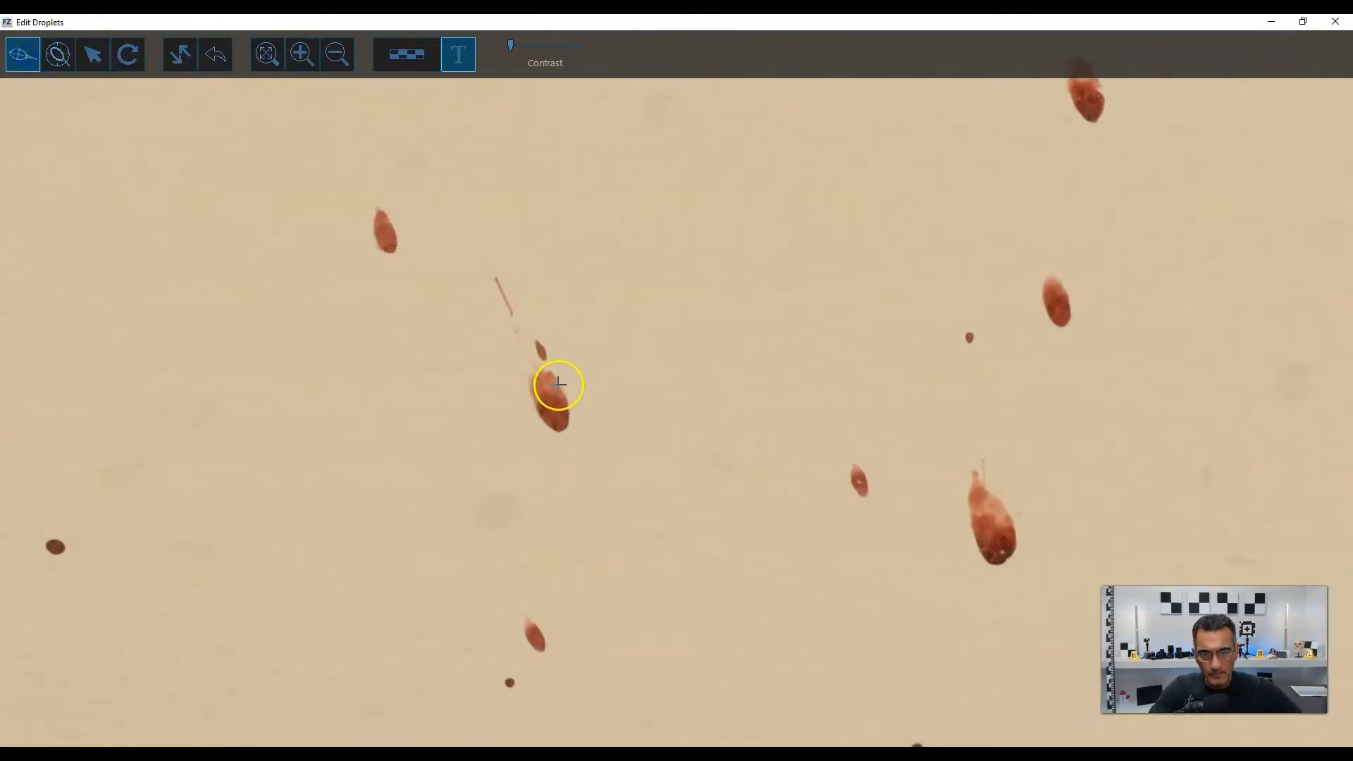
pyautogui.scroll(2, 568, 451)
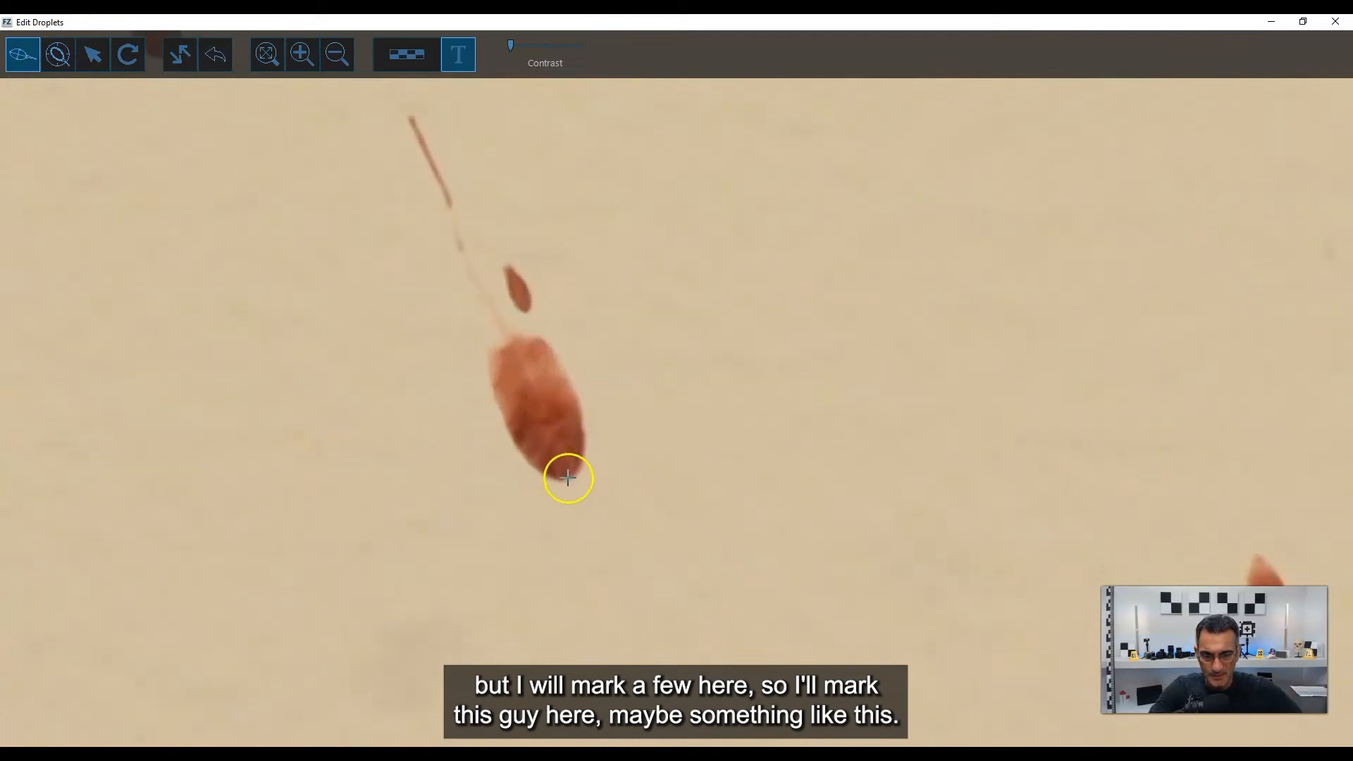
pyautogui.moveTo(567, 478)
pyautogui.mouseDown()
pyautogui.moveTo(489, 323)
pyautogui.moveTo(502, 328)
pyautogui.mouseUp()
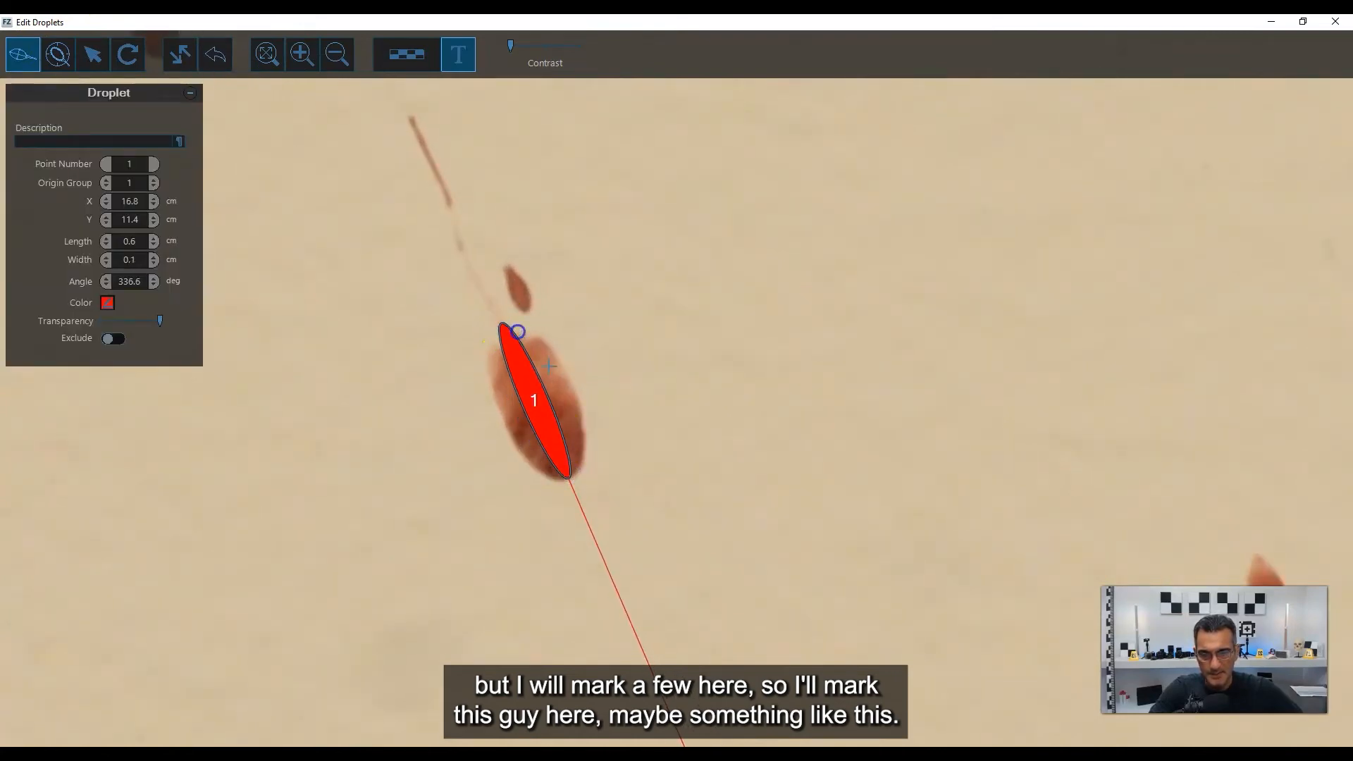
pyautogui.moveTo(549, 366); pyautogui.dragTo(561, 365)
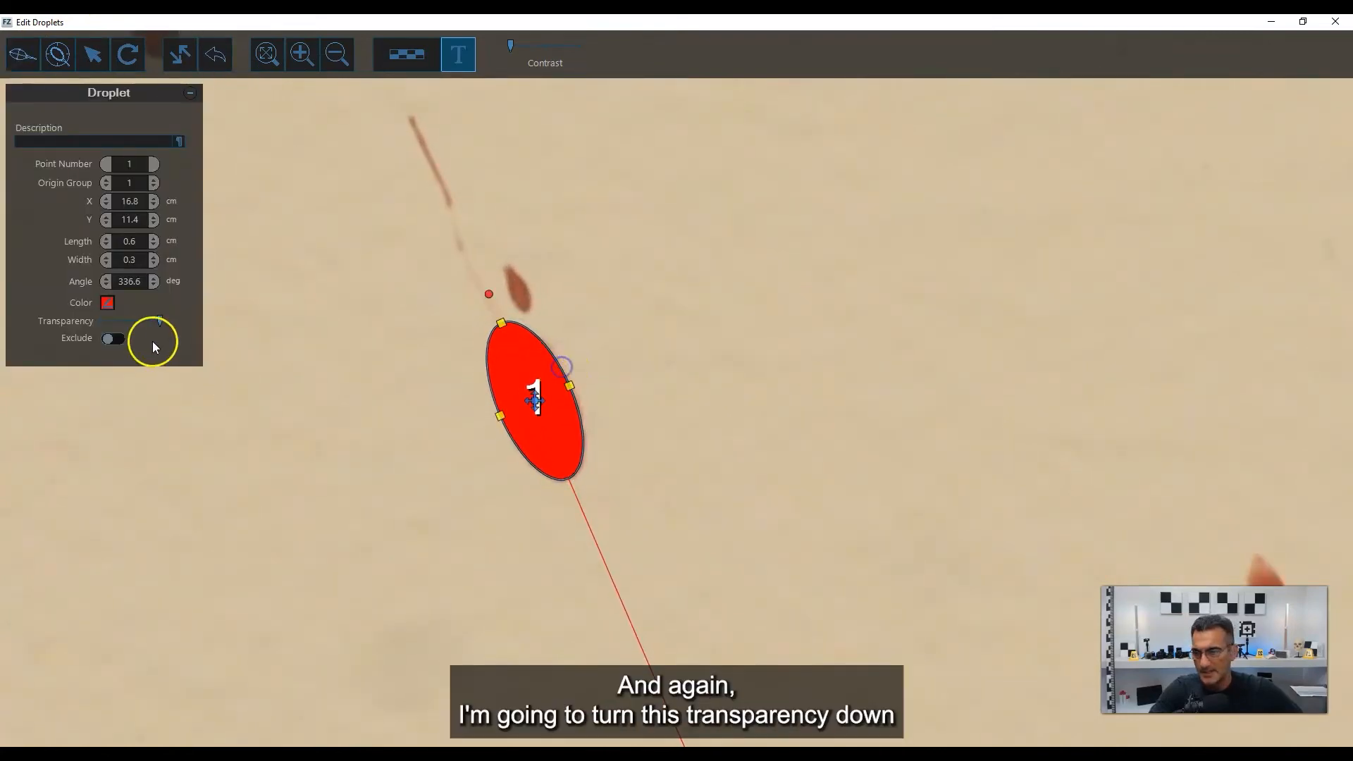
pyautogui.moveTo(160, 321); pyautogui.dragTo(128, 320)
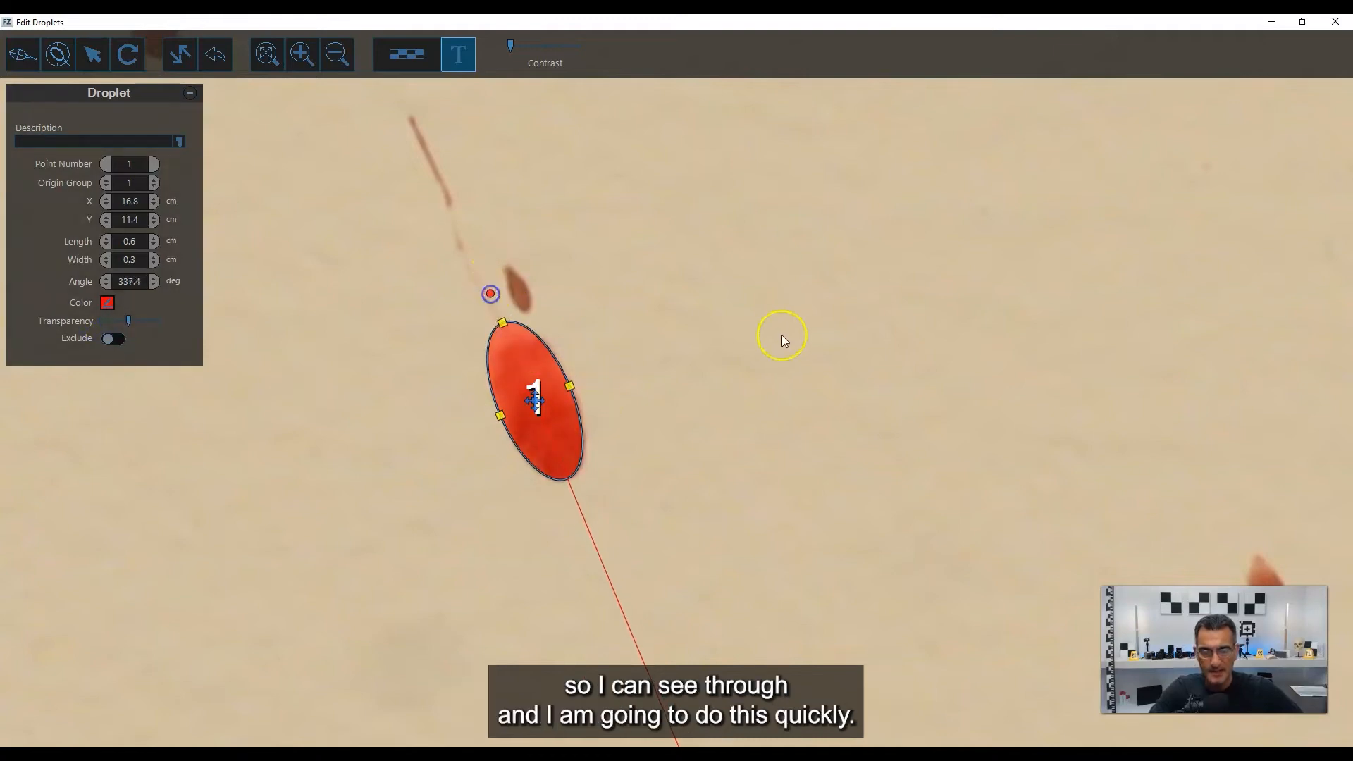
# Mark the elongated stain up and to the right of stain 1 with an ellipse about 0.2 cm wide, shortened to about 0.4 cm.
pyautogui.scroll(-3, 782, 336)
pyautogui.moveTo(1163, 310); pyautogui.dragTo(651, 272)
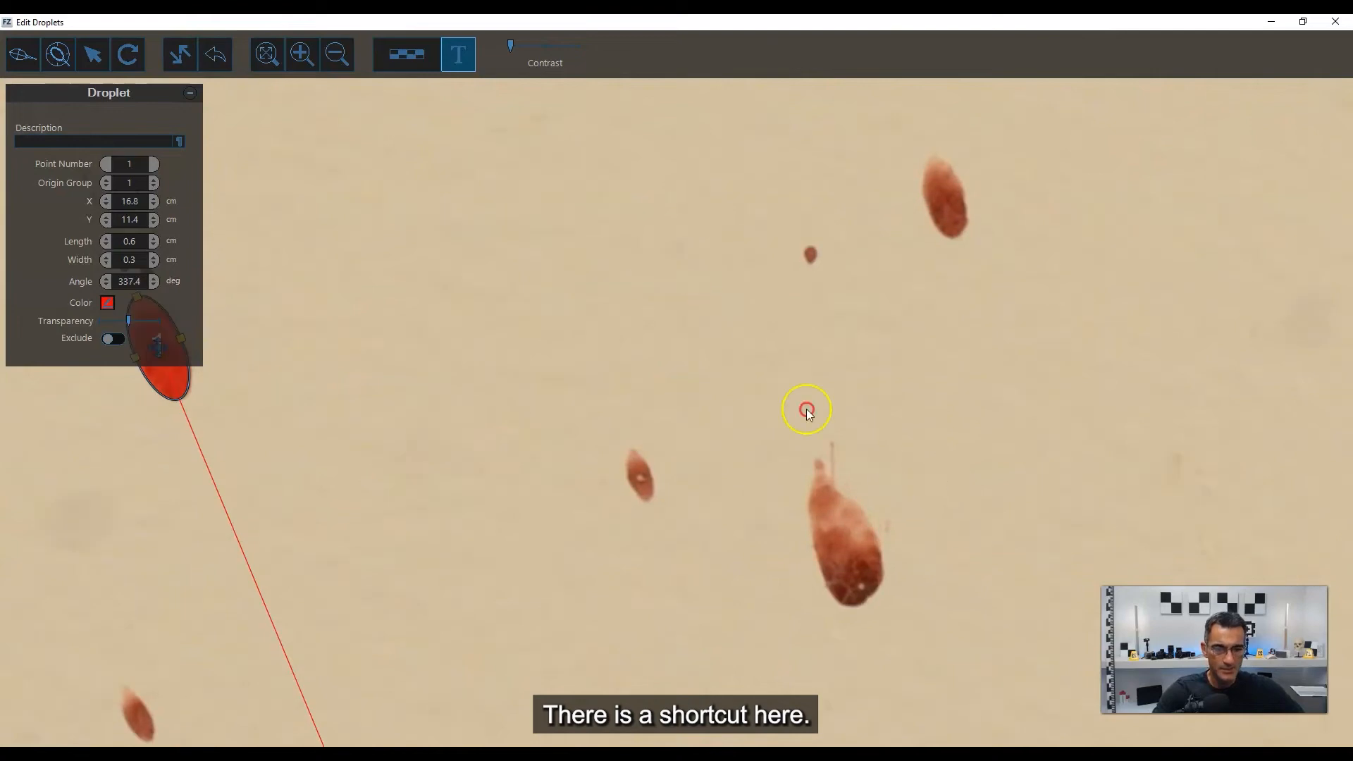
pyautogui.moveTo(806, 410); pyautogui.dragTo(604, 387)
pyautogui.moveTo(794, 370); pyautogui.dragTo(650, 549)
pyautogui.moveTo(754, 322); pyautogui.dragTo(786, 401)
pyautogui.scroll(3, 633, 427)
pyautogui.scroll(2, 633, 428)
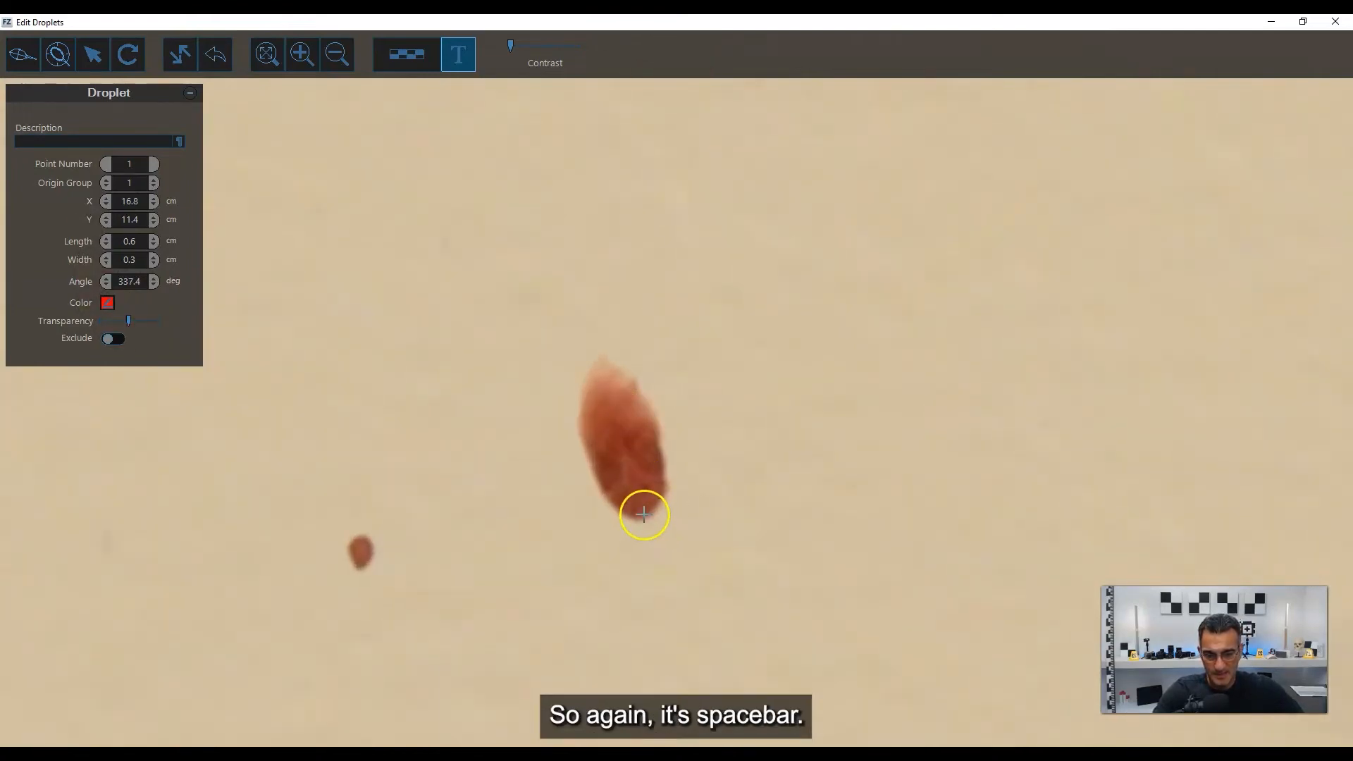
pyautogui.press('space')
pyautogui.moveTo(642, 515); pyautogui.dragTo(594, 353)
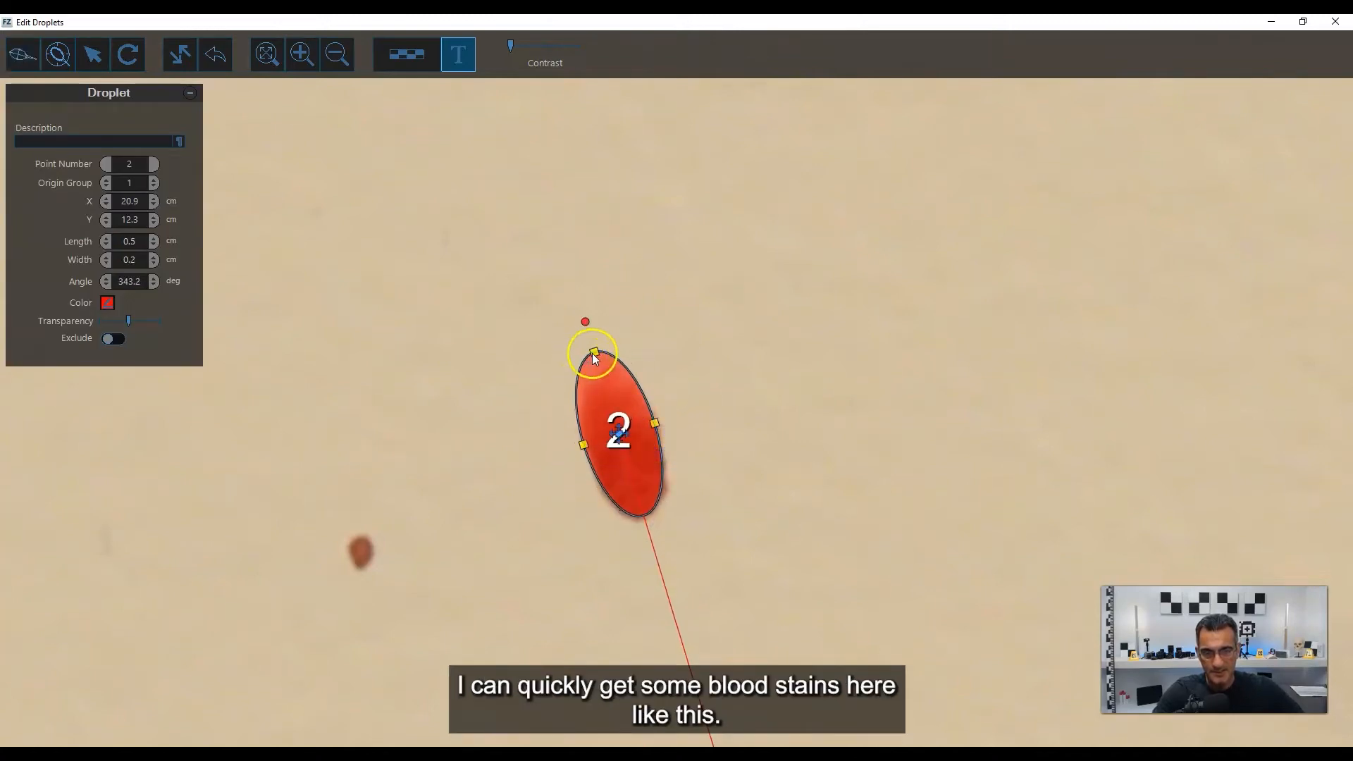
pyautogui.moveTo(592, 353); pyautogui.dragTo(597, 362)
# Mark the large stain just above stain 2 with an ellipse about 0.6 by 0.3 cm and centre it on the stain.
pyautogui.scroll(-4, 843, 355)
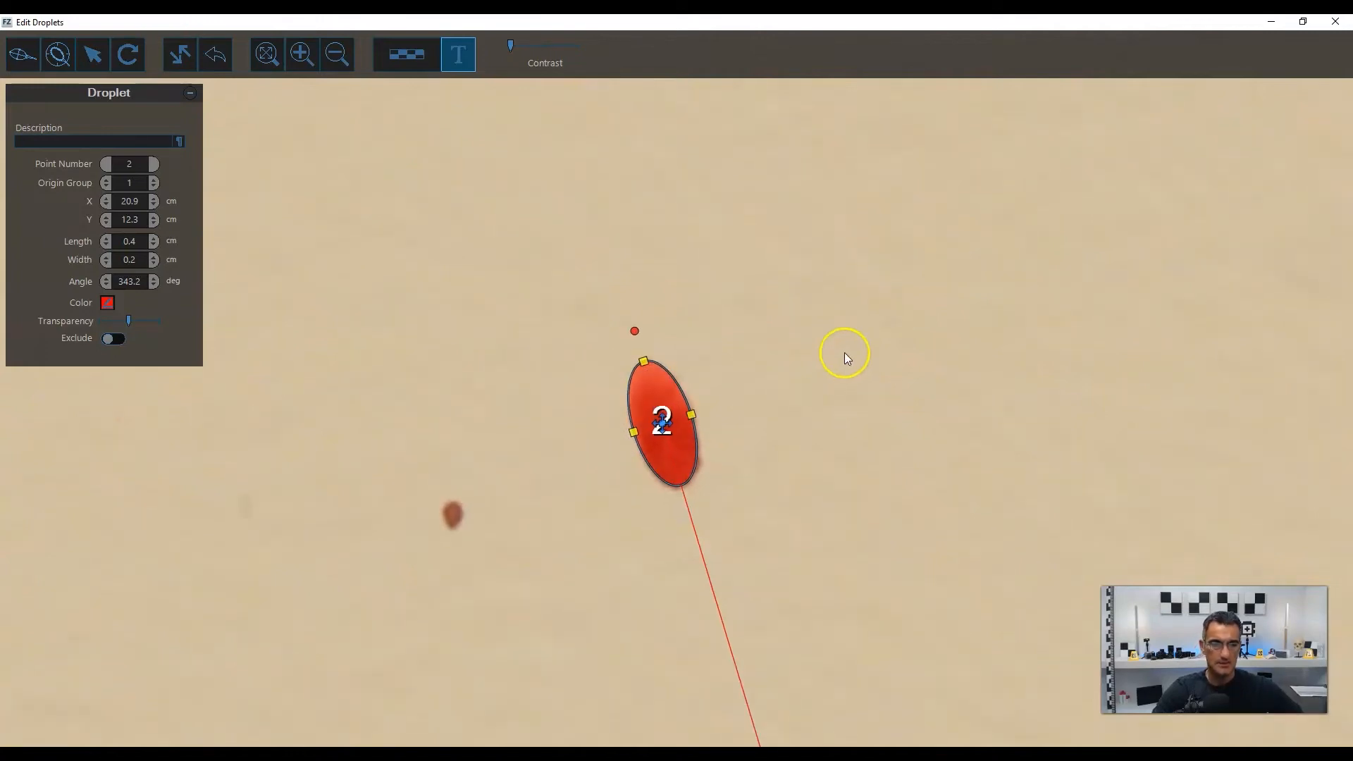
pyautogui.moveTo(951, 292); pyautogui.dragTo(722, 521, button='right')
pyautogui.moveTo(732, 262); pyautogui.dragTo(899, 427, button='right')
pyautogui.scroll(1, 682, 374)
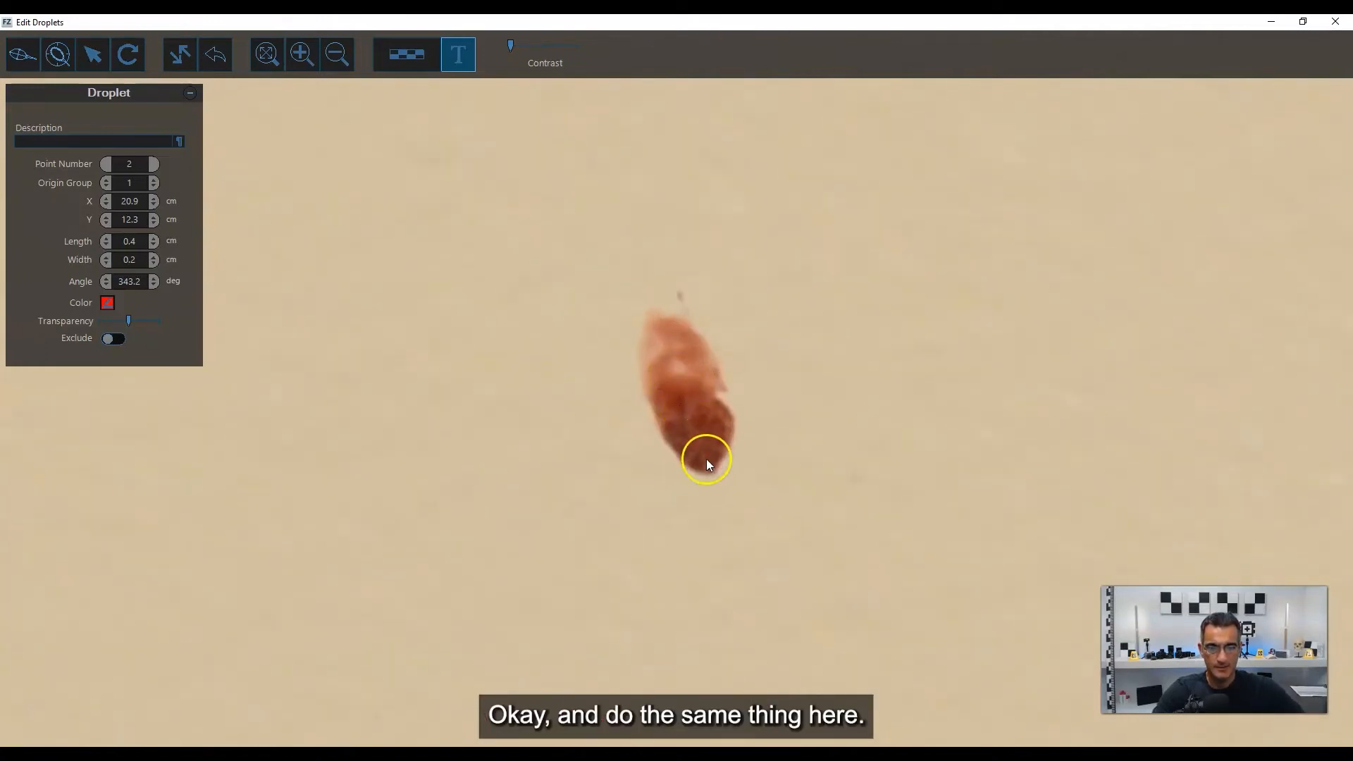
pyautogui.moveTo(708, 464); pyautogui.dragTo(652, 307)
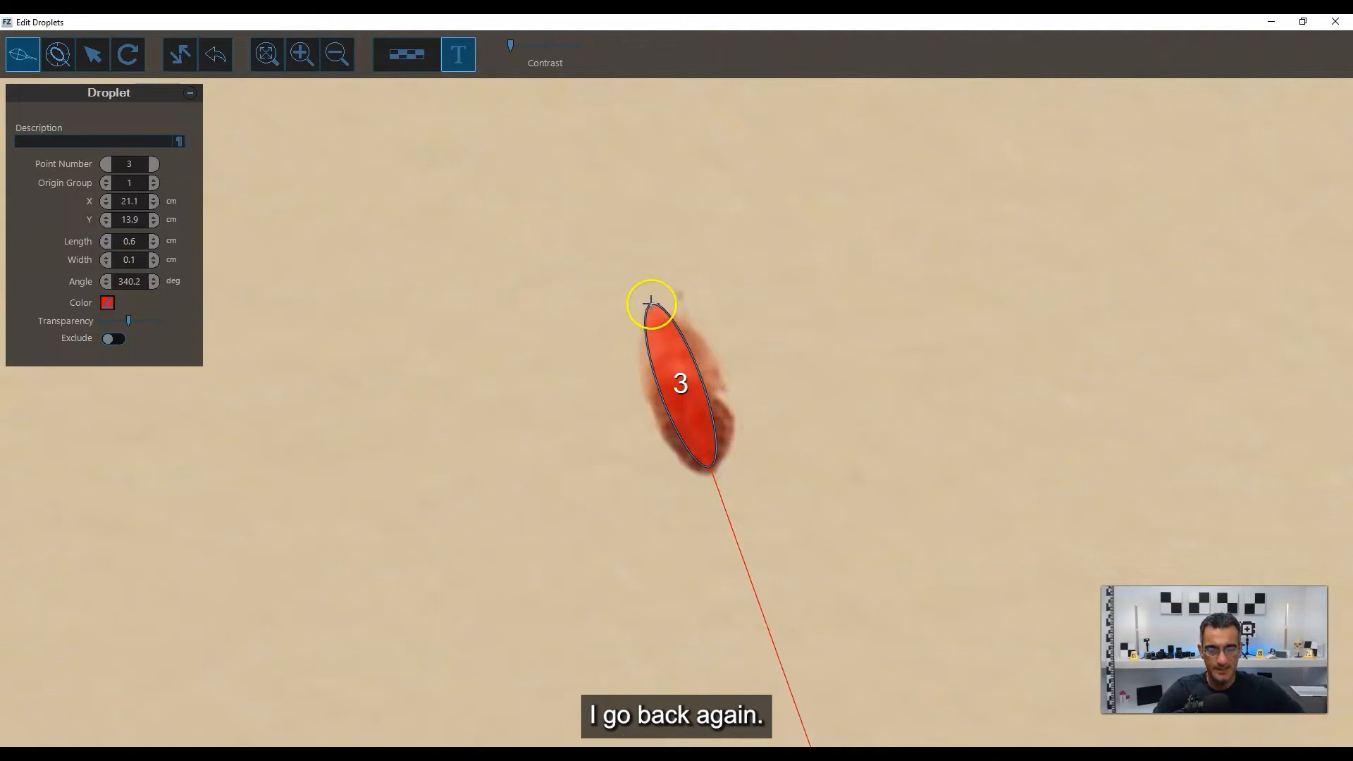
pyautogui.moveTo(699, 361); pyautogui.dragTo(685, 387)
pyautogui.click(710, 360)
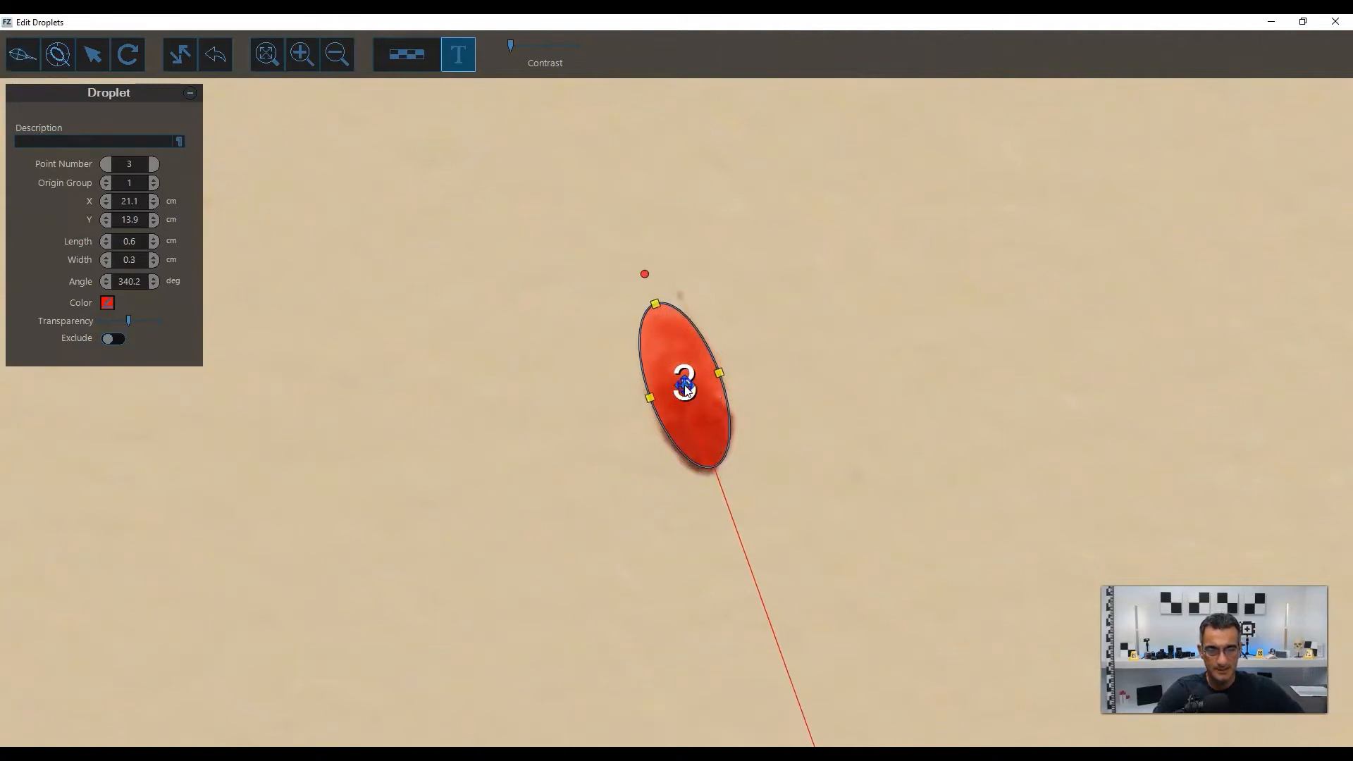
# Fit an ellipse about 0.3 by 0.1 cm to the small isolated stain up and to the right of stain 3.
pyautogui.scroll(-6, 762, 326)
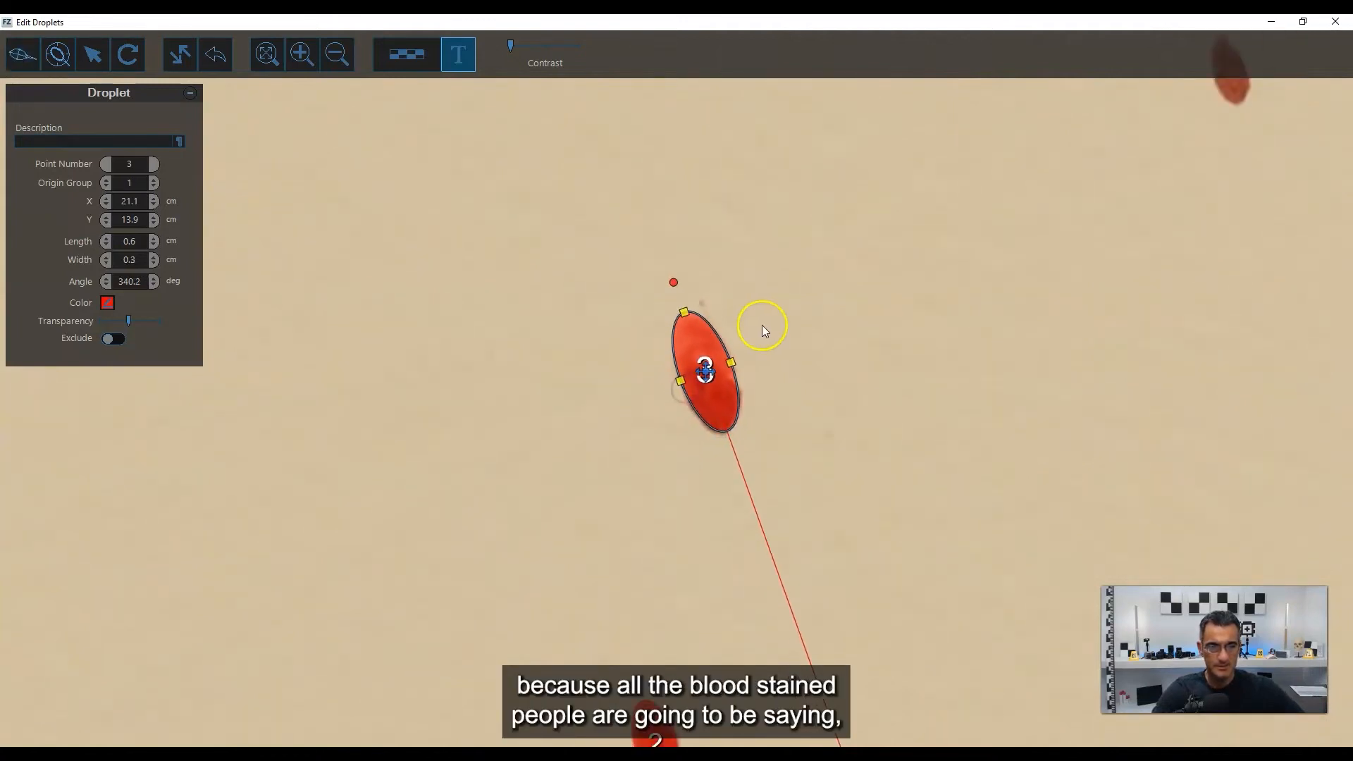
pyautogui.moveTo(934, 301); pyautogui.dragTo(731, 399)
pyautogui.scroll(6, 695, 291)
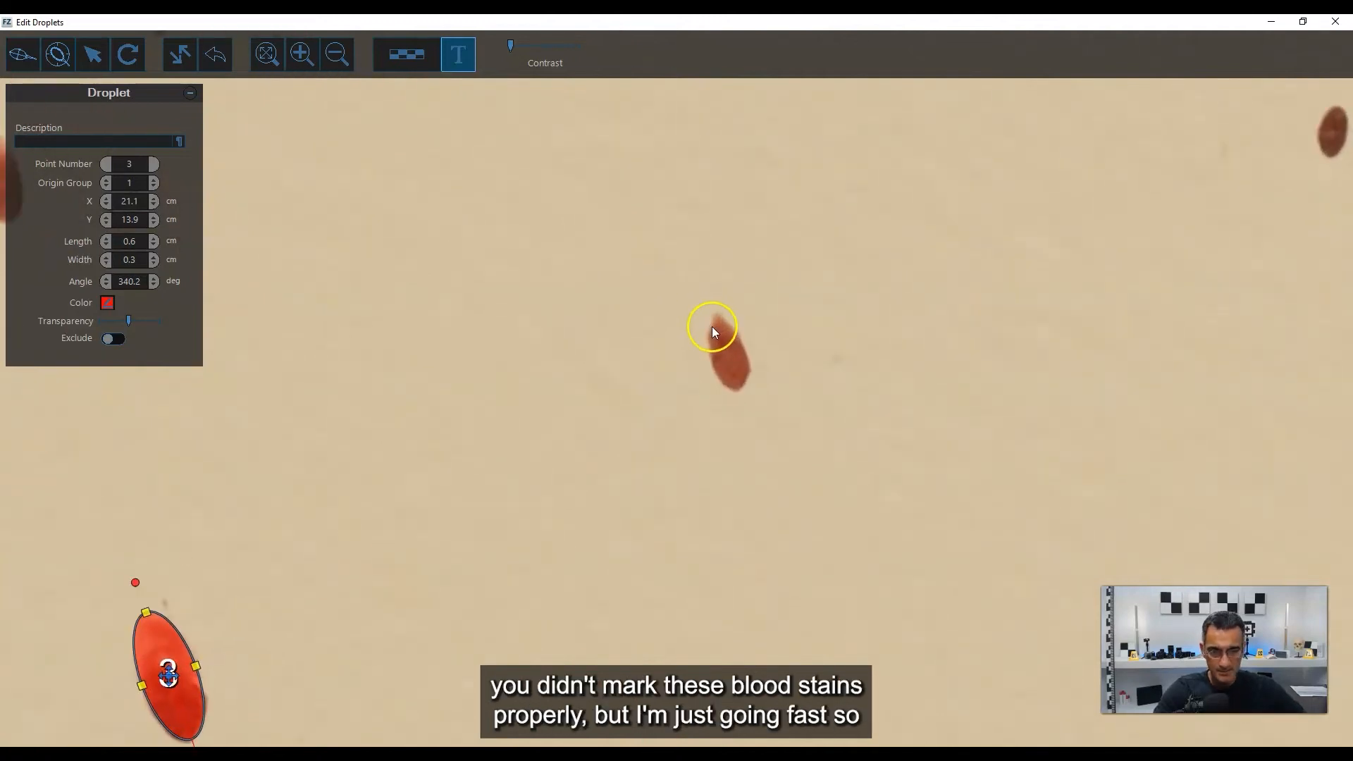
pyautogui.press('space')
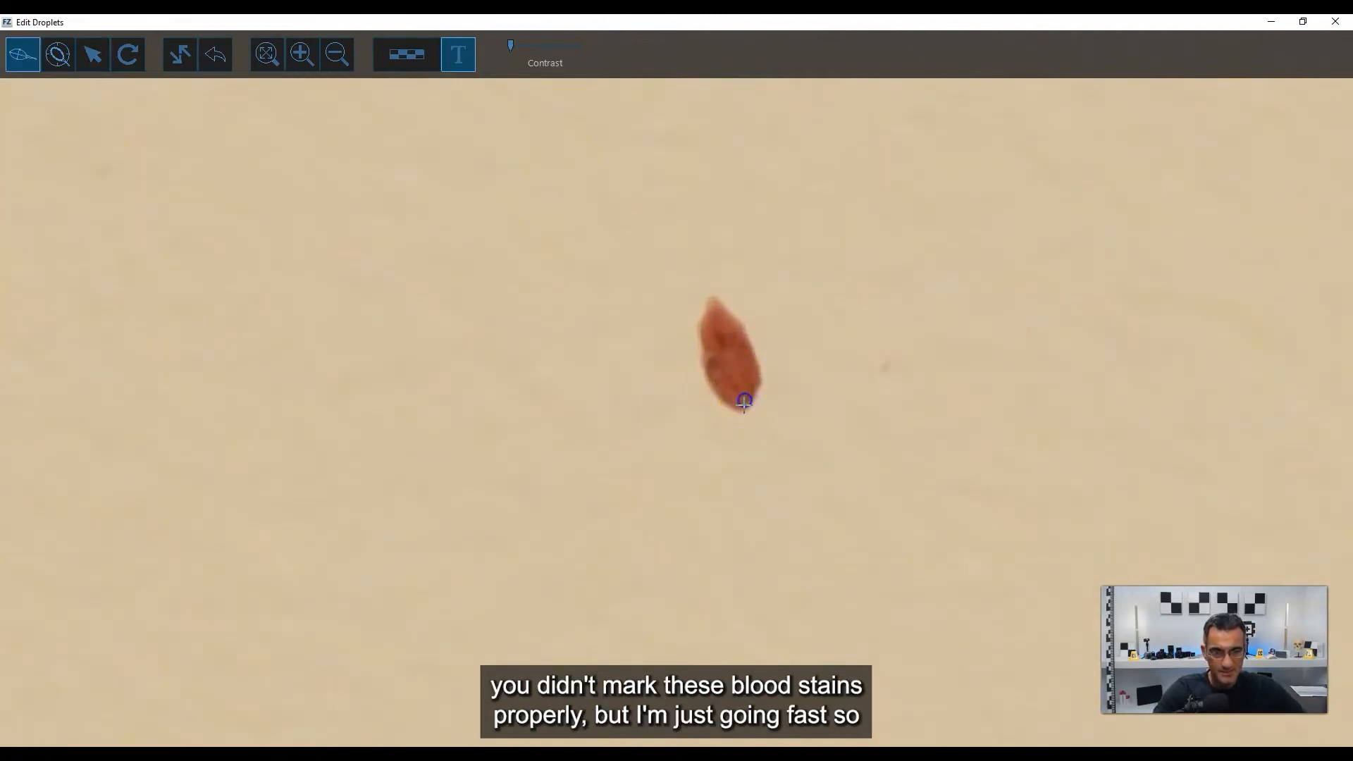
pyautogui.moveTo(744, 402); pyautogui.dragTo(708, 306)
pyautogui.click(748, 337)
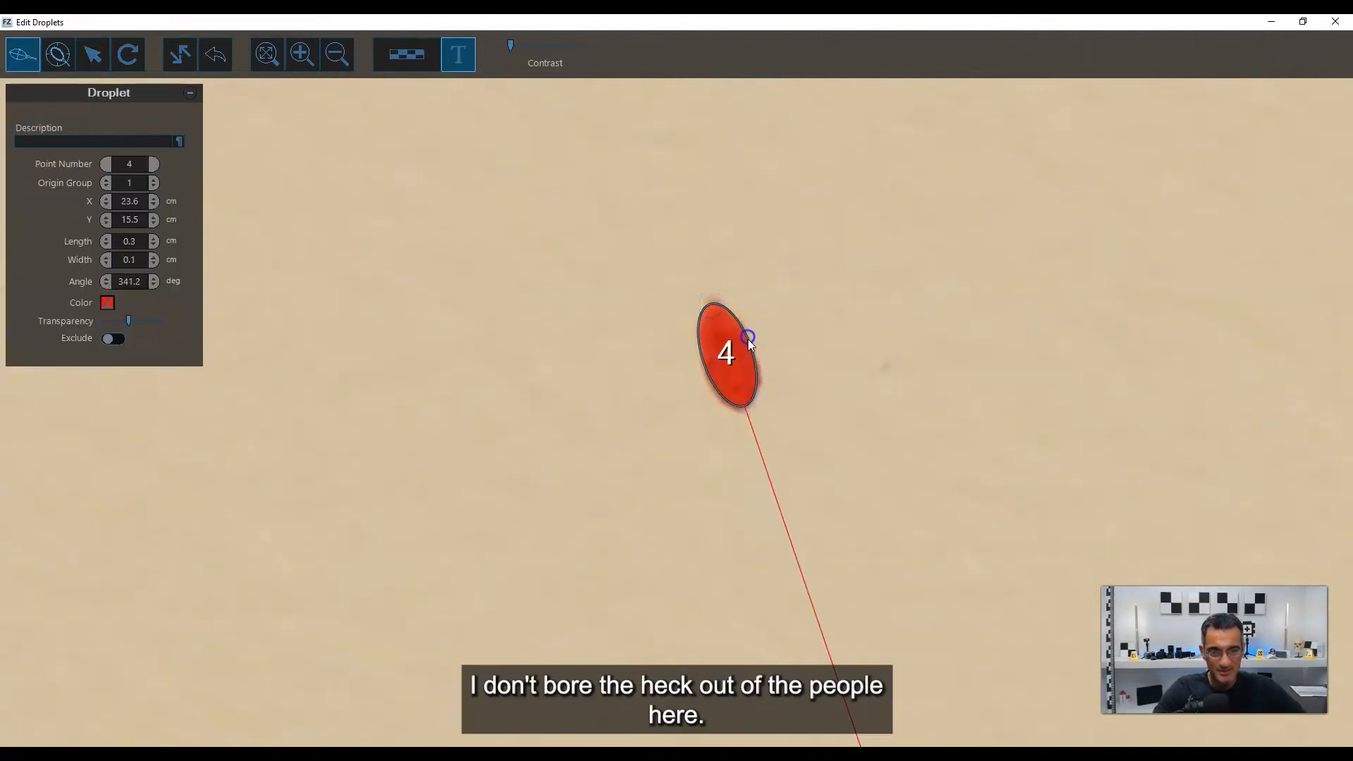
pyautogui.rightClick(748, 337)
# Mark the leftmost of the three clustered stains above stain 3 with an ellipse about 0.4 by 0.2 cm, excluding its tail.
pyautogui.scroll(-2, 647, 307)
pyautogui.moveTo(451, 258); pyautogui.dragTo(791, 404)
pyautogui.moveTo(636, 324); pyautogui.dragTo(725, 369)
pyautogui.moveTo(547, 213); pyautogui.dragTo(847, 436)
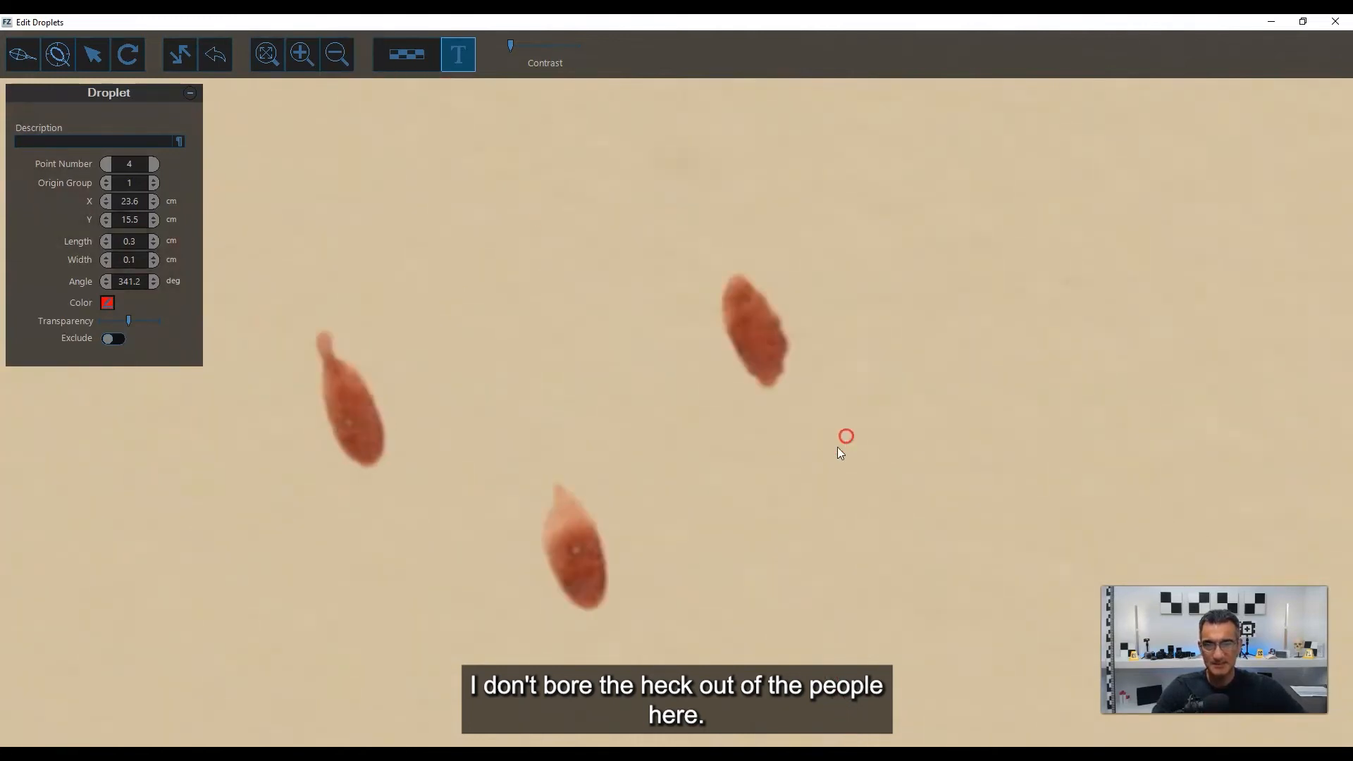
pyautogui.moveTo(588, 547); pyautogui.dragTo(647, 426)
pyautogui.scroll(2, 392, 304)
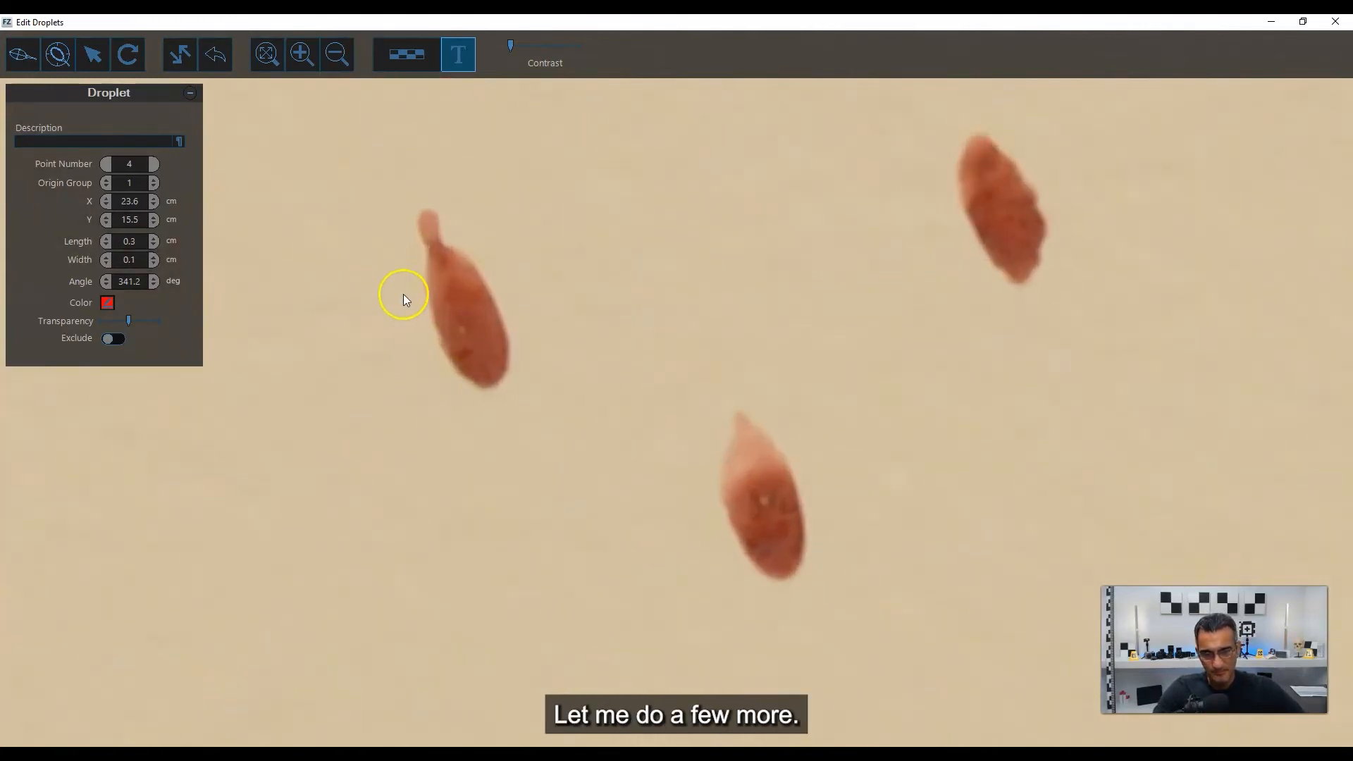
pyautogui.moveTo(537, 364)
pyautogui.mouseDown()
pyautogui.moveTo(583, 400)
pyautogui.moveTo(499, 357)
pyautogui.moveTo(463, 266)
pyautogui.moveTo(468, 276)
pyautogui.mouseUp()
pyautogui.scroll(1, 582, 400)
pyautogui.rightClick(533, 426)
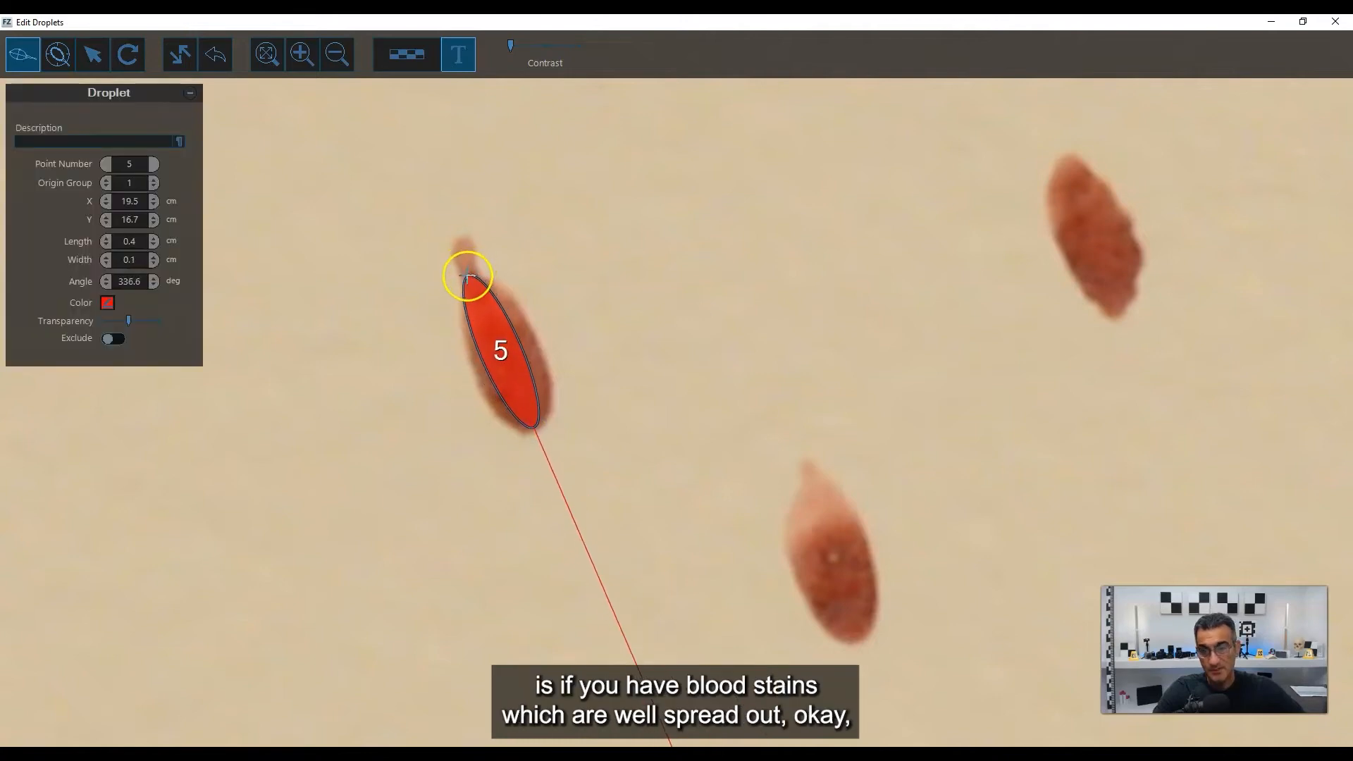
pyautogui.click(521, 312)
pyautogui.moveTo(502, 355); pyautogui.dragTo(506, 356)
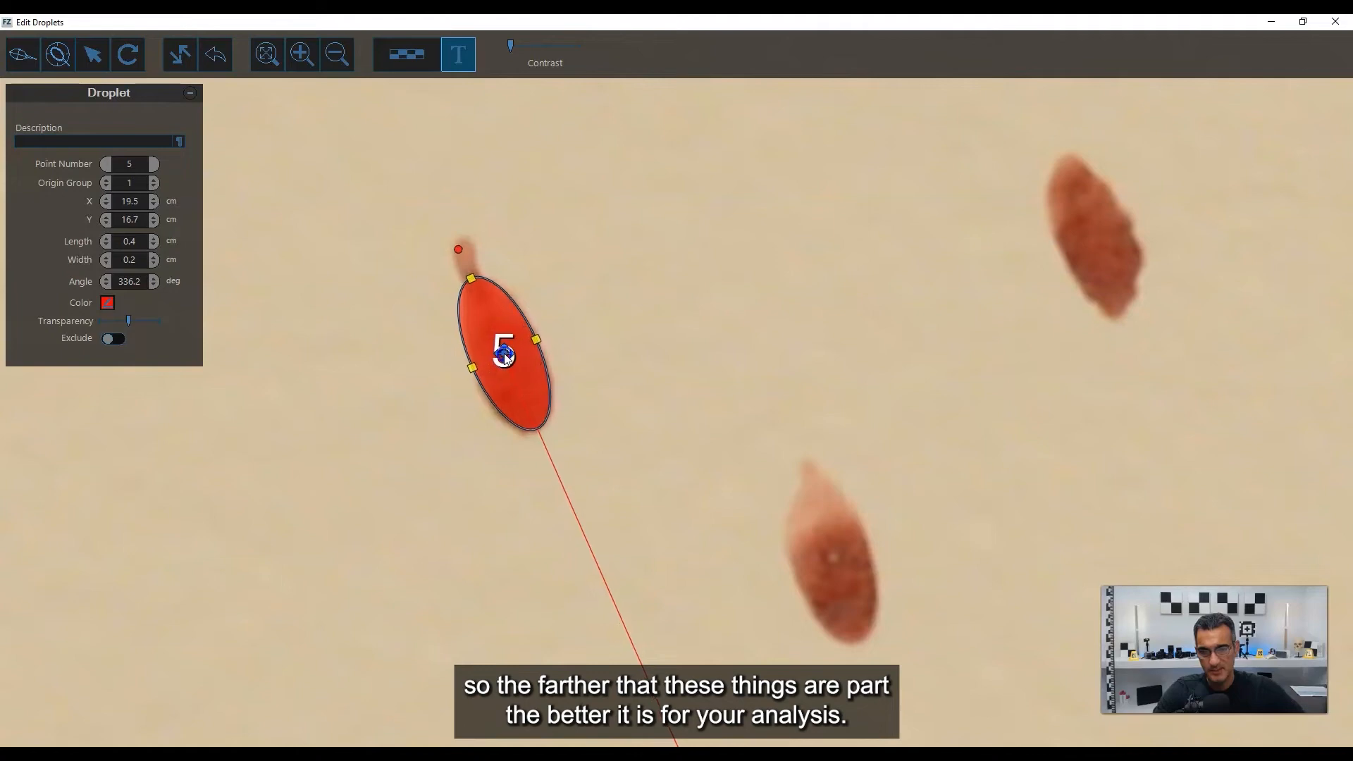
# Fit an ellipse about 0.4 by 0.2 cm to the pale-topped stain below and to the right of stain 5.
pyautogui.moveTo(867, 518); pyautogui.dragTo(674, 295, button='middle')
pyautogui.rightClick(662, 416)
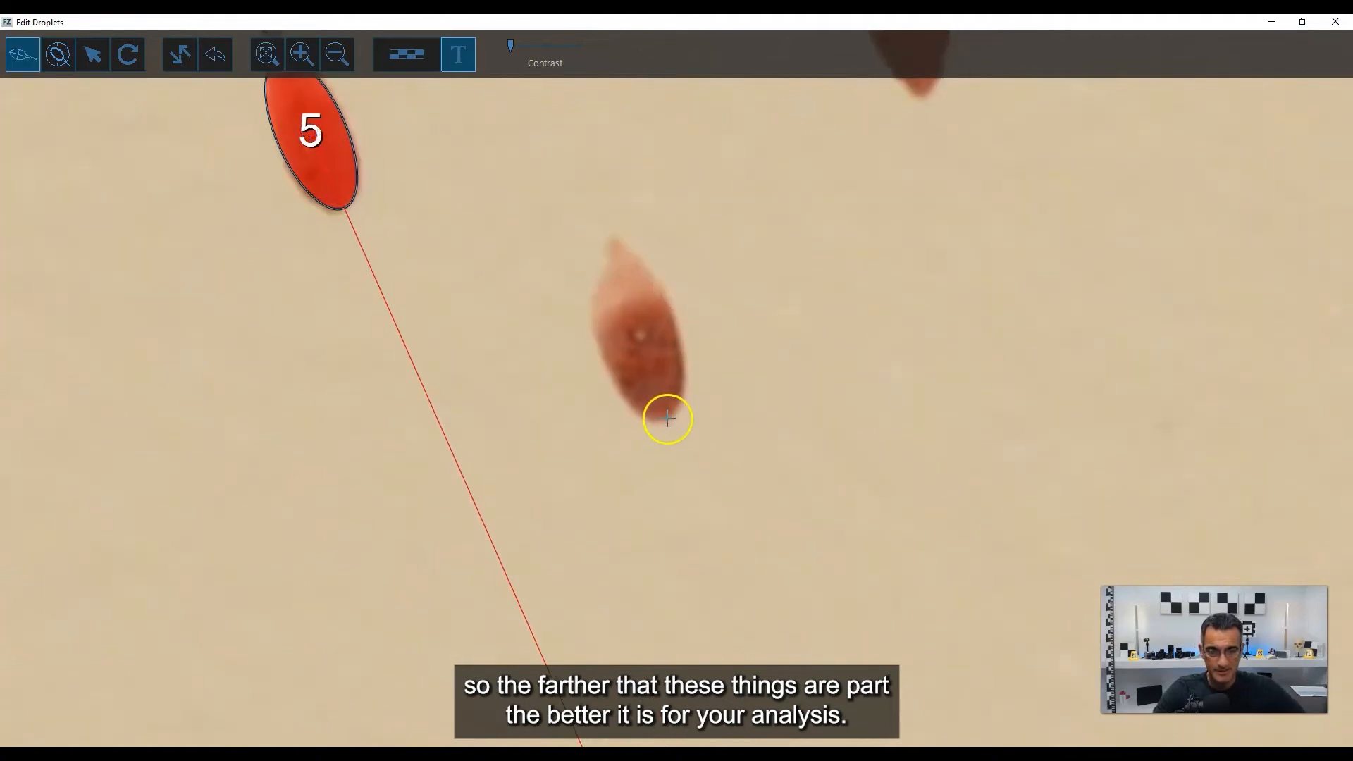
pyautogui.click(667, 419)
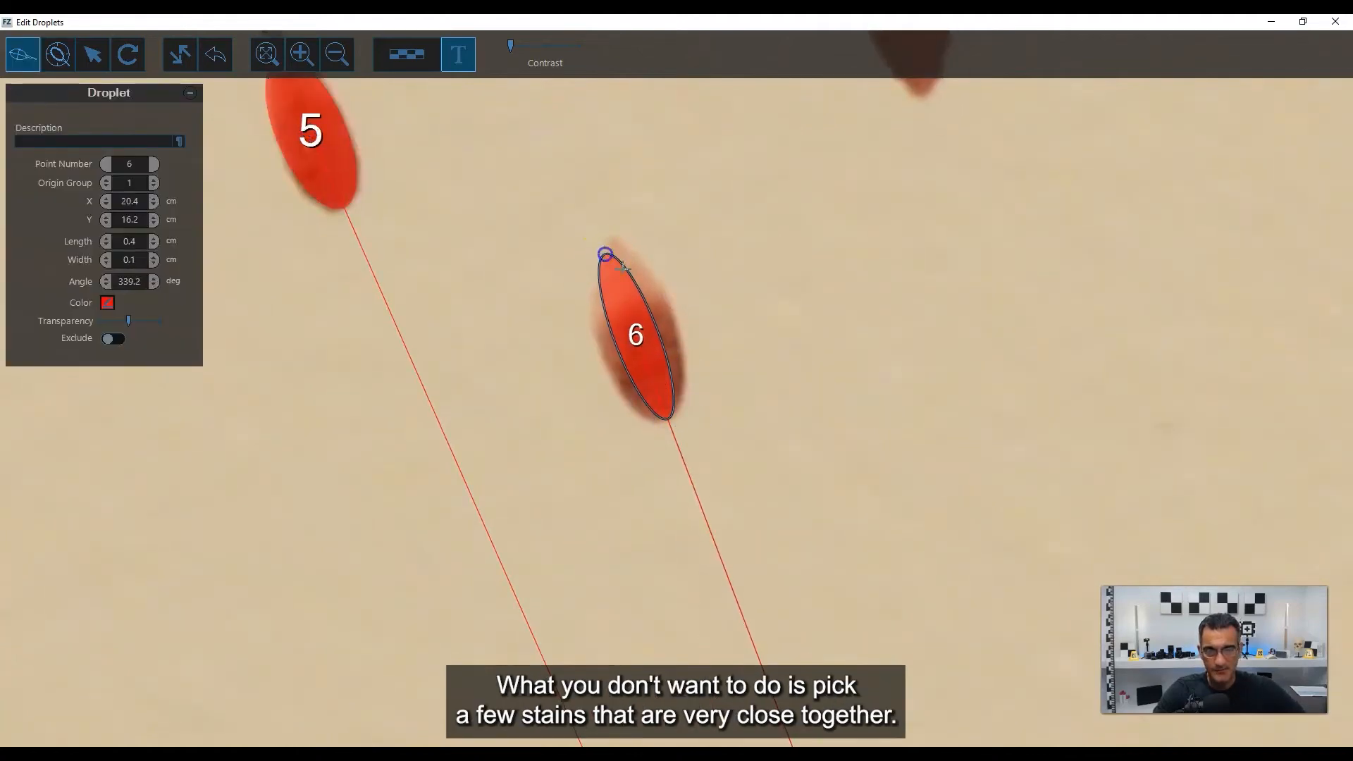
pyautogui.click(670, 310)
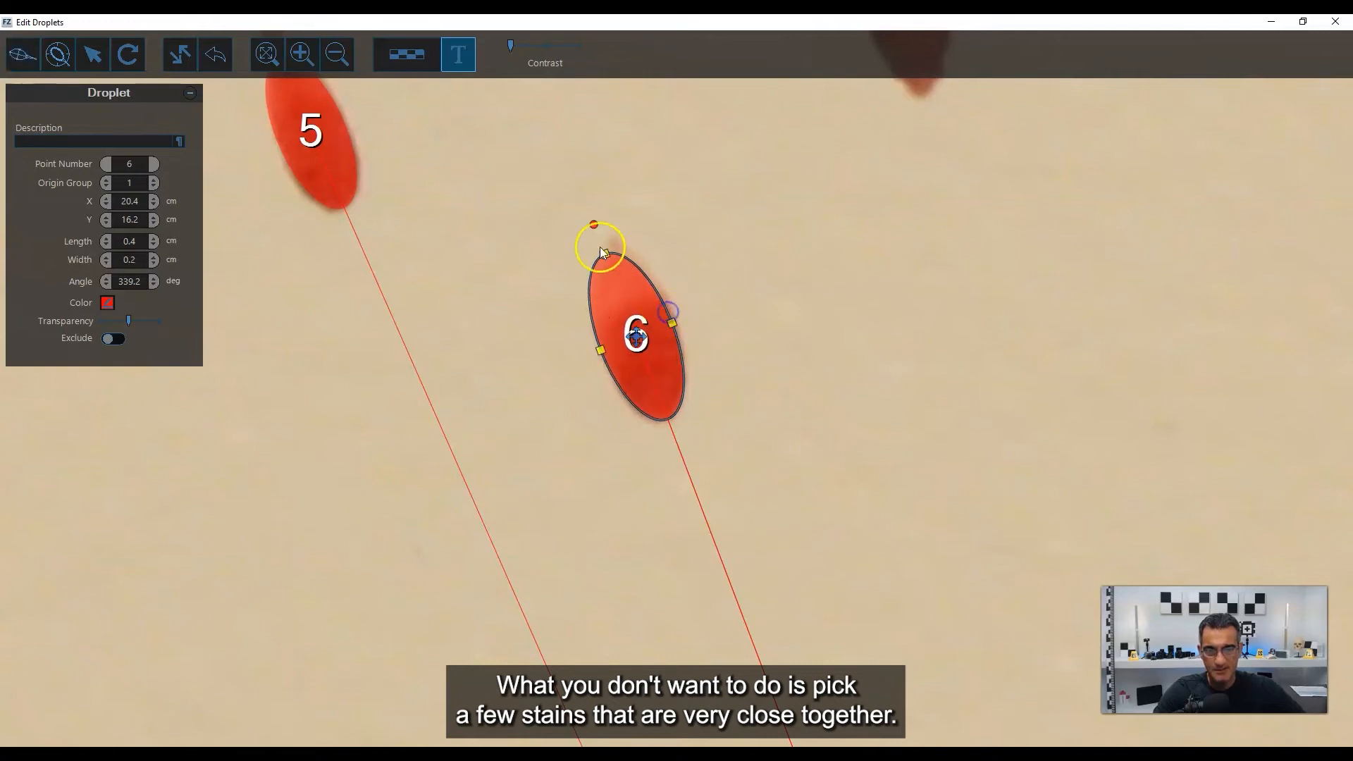
# Rotate stain 6's ellipse to an angle of about 340.7 degrees to align it with the stain.
pyautogui.moveTo(595, 226); pyautogui.dragTo(600, 228)
pyautogui.scroll(-1, 632, 233)
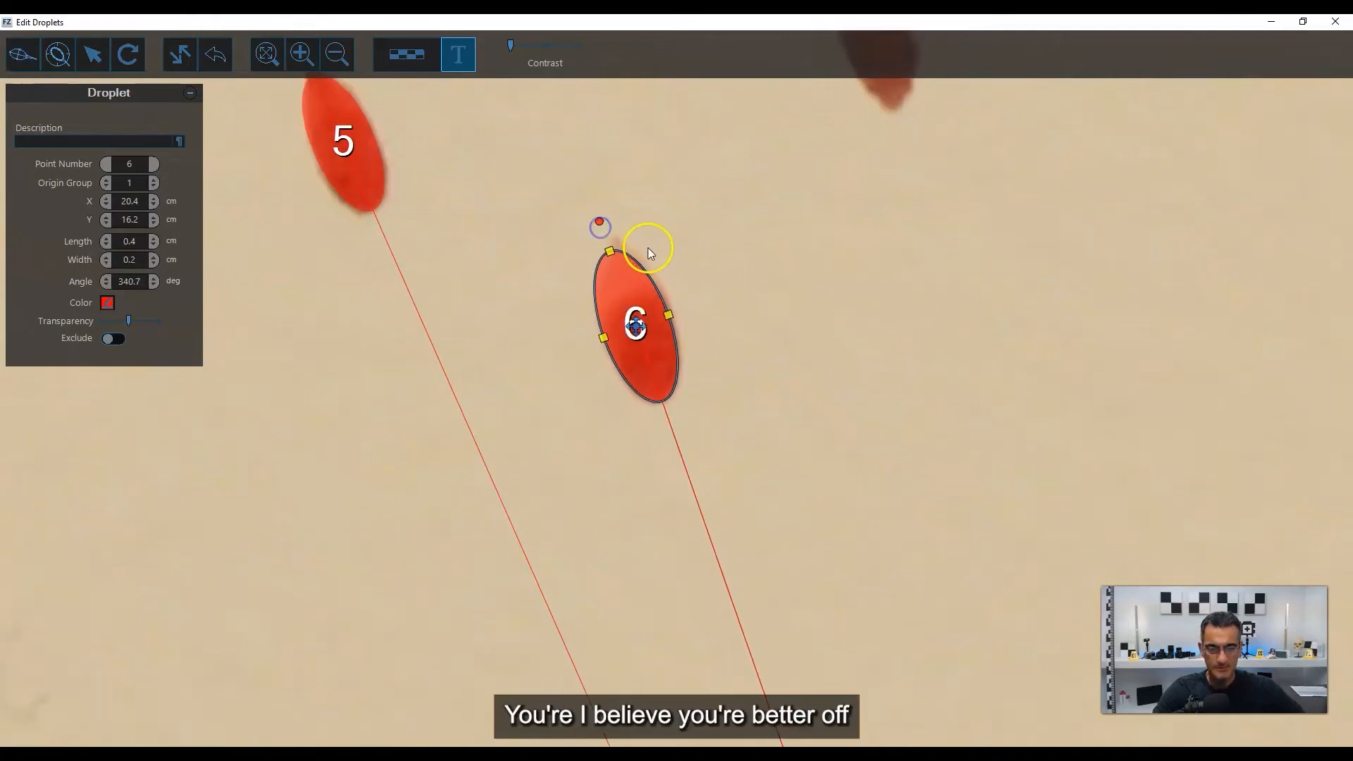
pyautogui.scroll(-3, 648, 248)
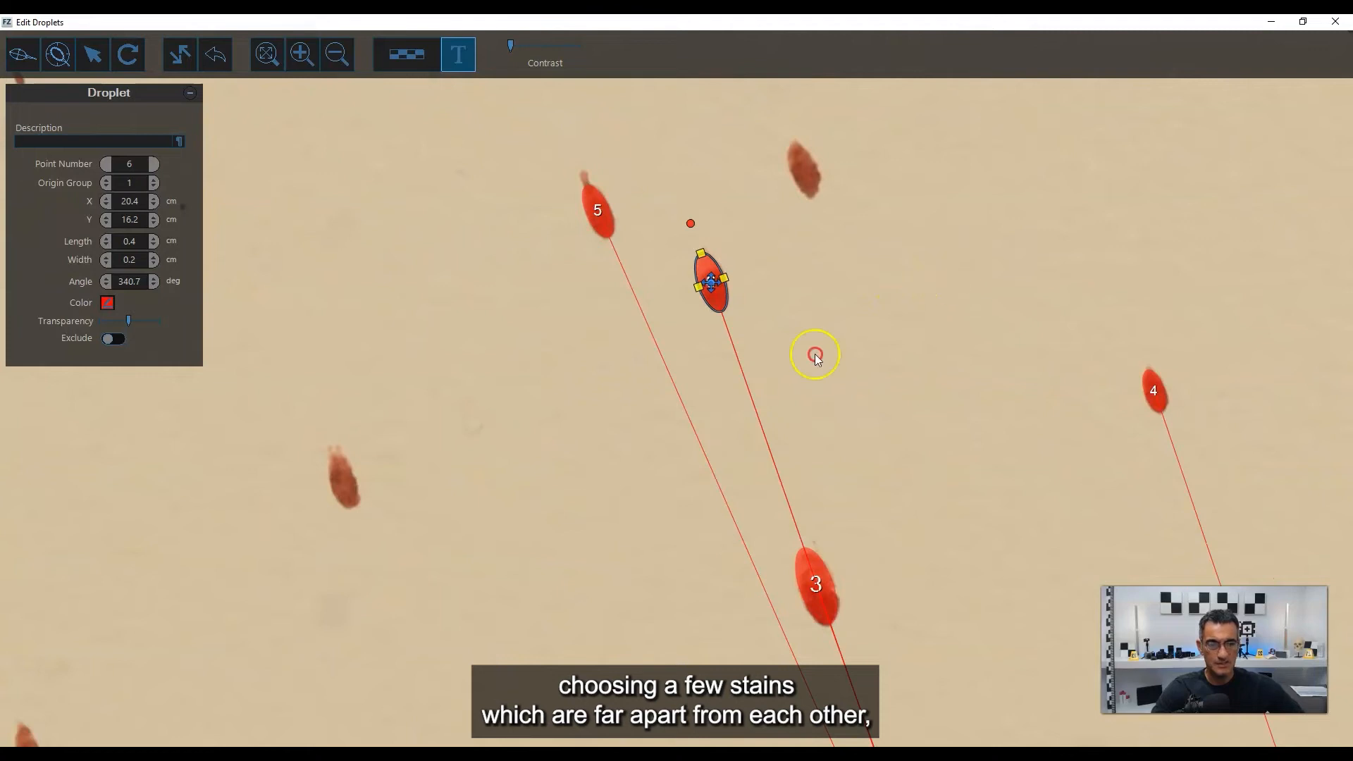
# Fit an ellipse about 0.7 by 0.4 cm to the large two-tailed stain up and to the right of stain 6, excluding its tails.
pyautogui.moveTo(815, 355); pyautogui.dragTo(668, 459)
pyautogui.scroll(-2, 784, 300)
pyautogui.moveTo(938, 264); pyautogui.dragTo(619, 392)
pyautogui.scroll(1, 685, 303)
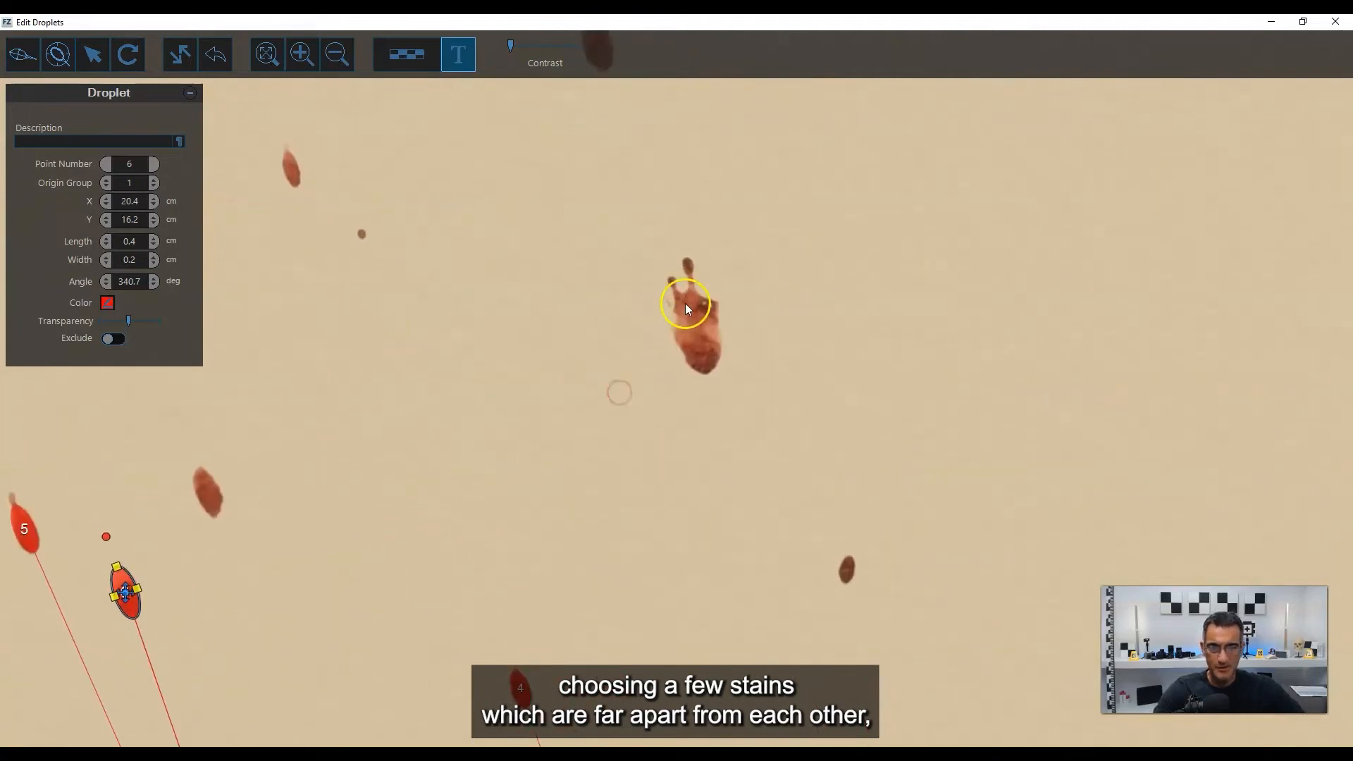
pyautogui.scroll(4, 690, 314)
pyautogui.press('space')
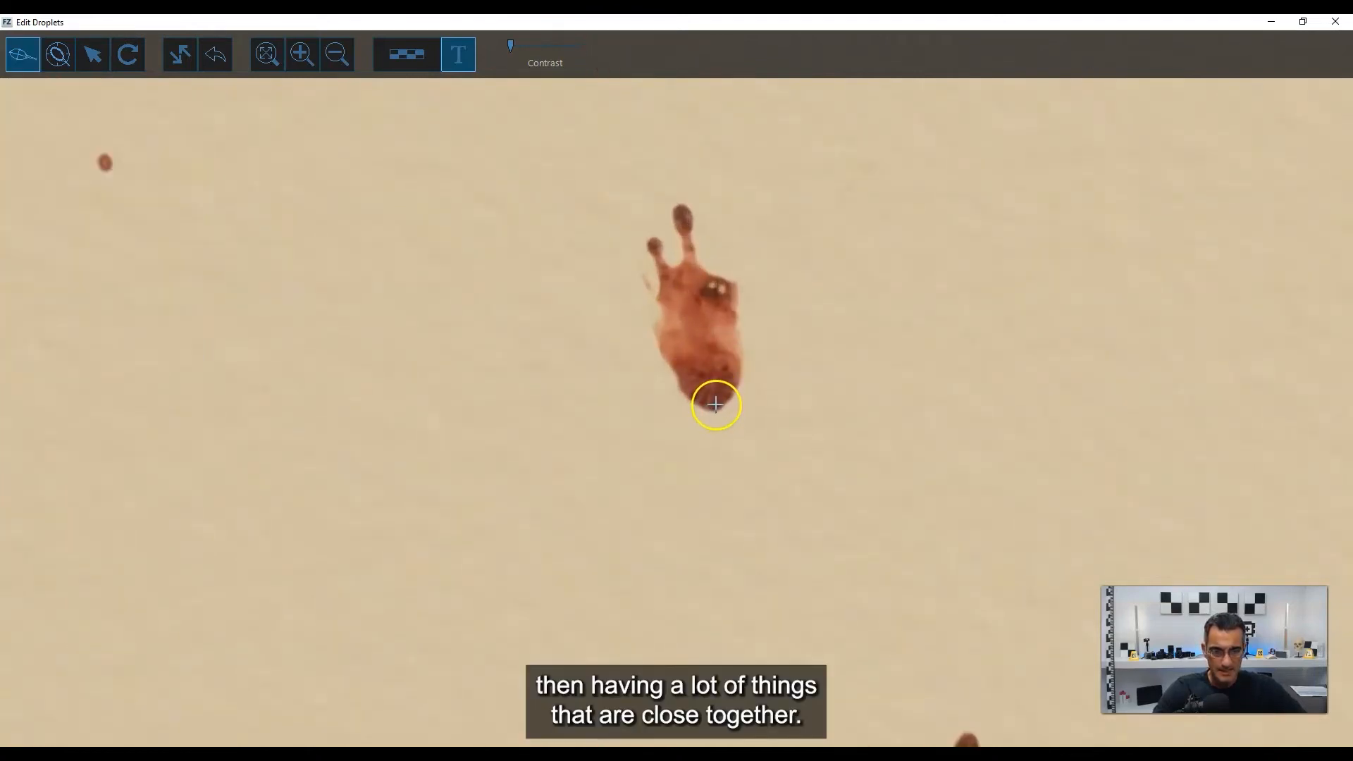
pyautogui.moveTo(716, 404); pyautogui.dragTo(682, 255)
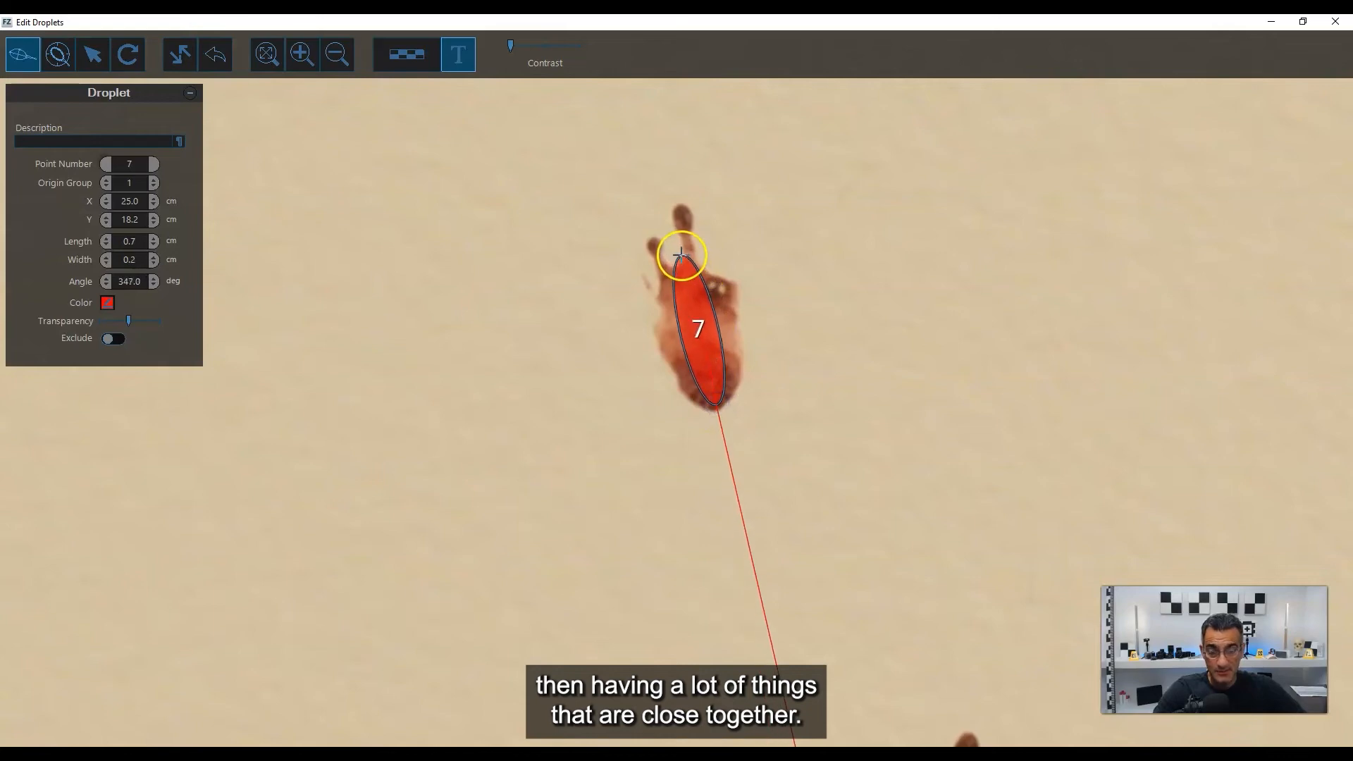
pyautogui.moveTo(718, 310); pyautogui.dragTo(730, 312)
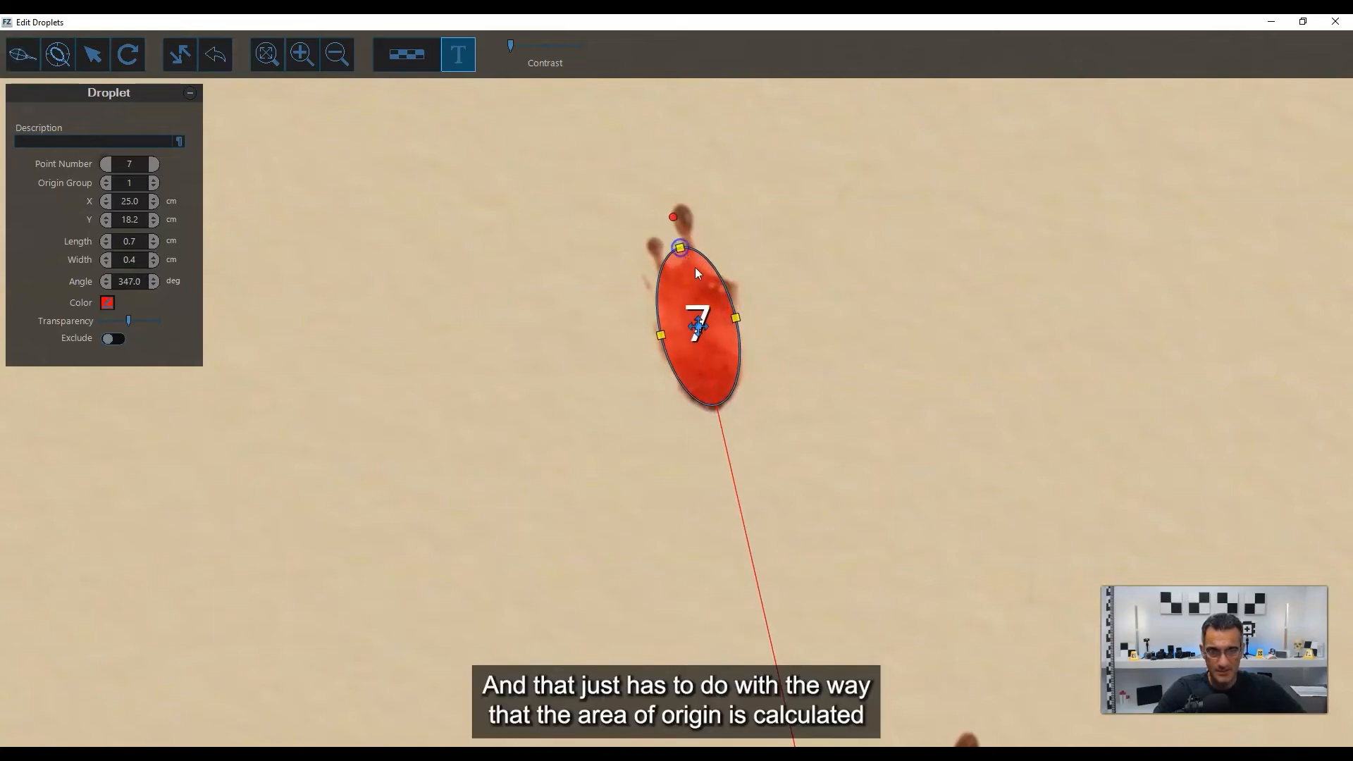
pyautogui.scroll(-3, 694, 271)
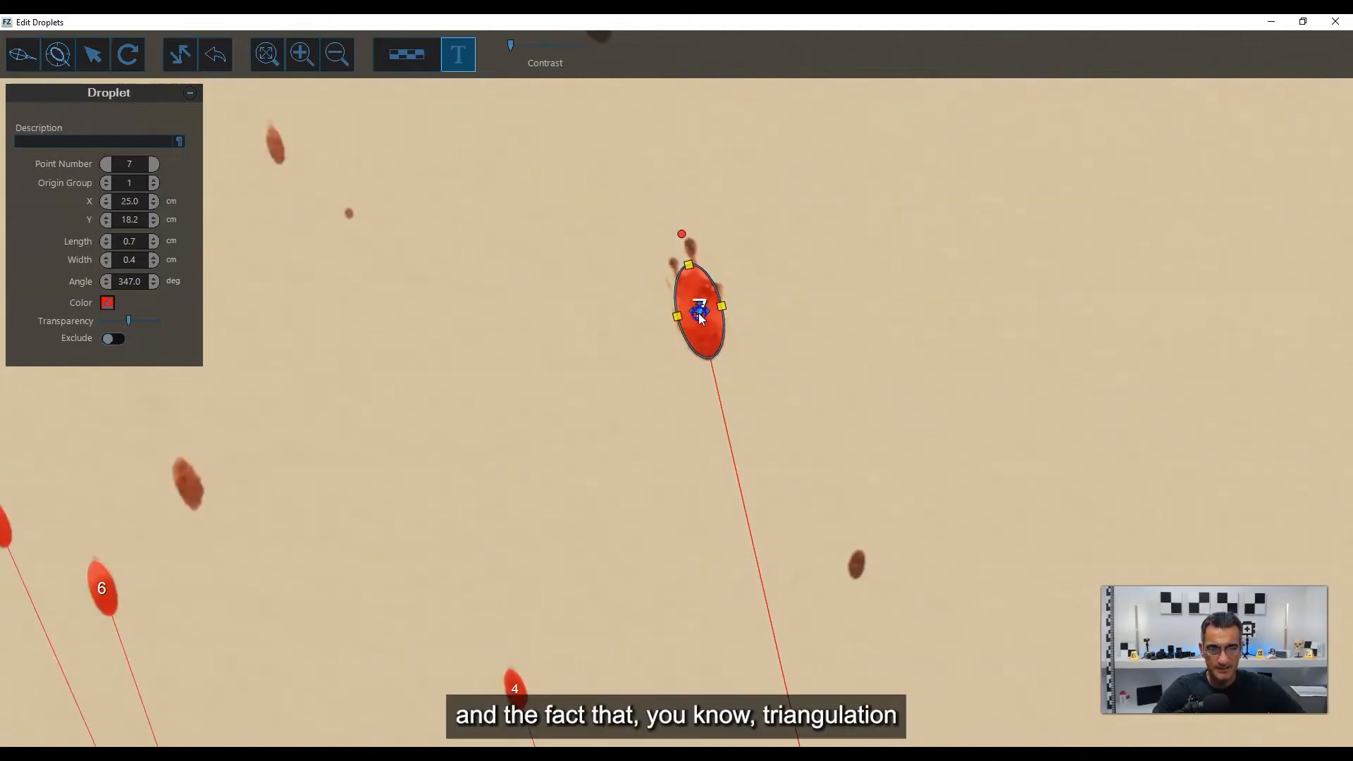
pyautogui.moveTo(702, 313); pyautogui.dragTo(701, 311)
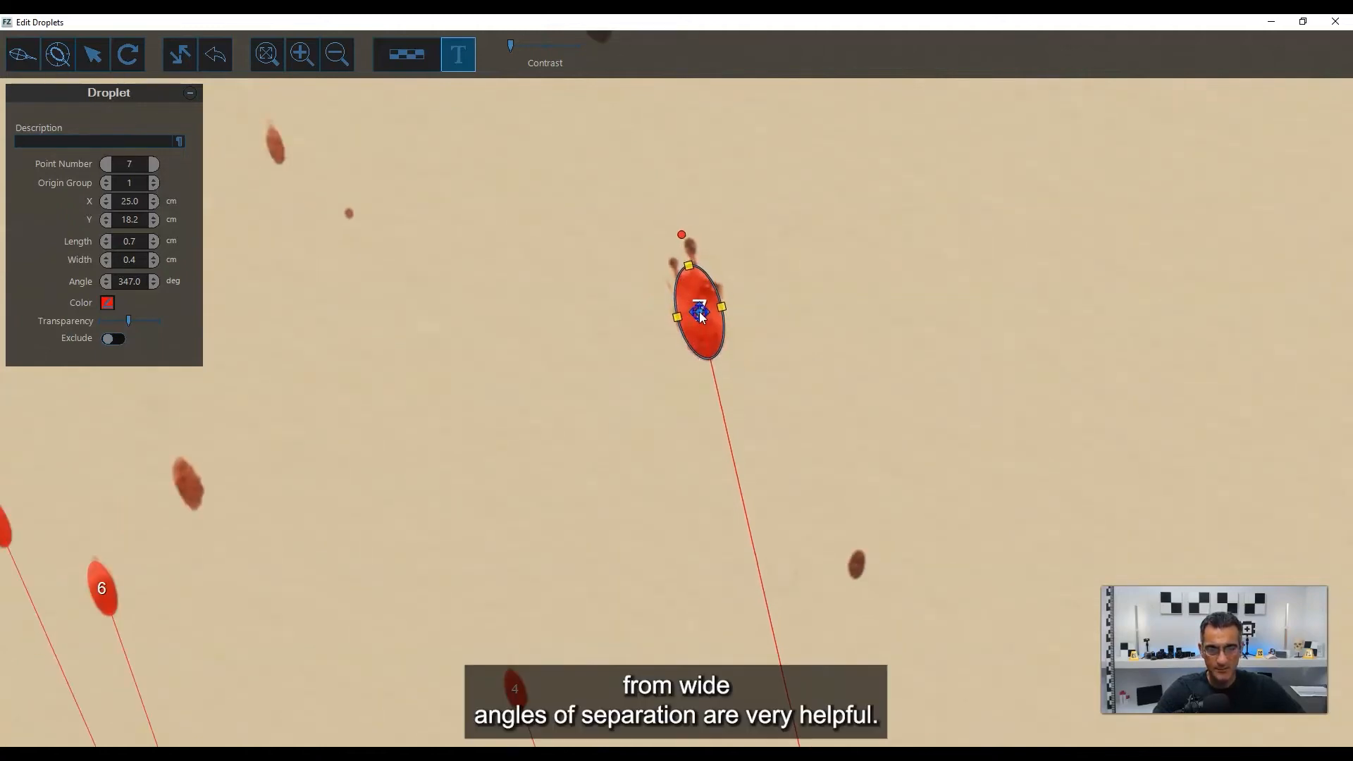
# Review how the marked stains and their trajectory lines are spread across the square.
pyautogui.scroll(-5, 737, 306)
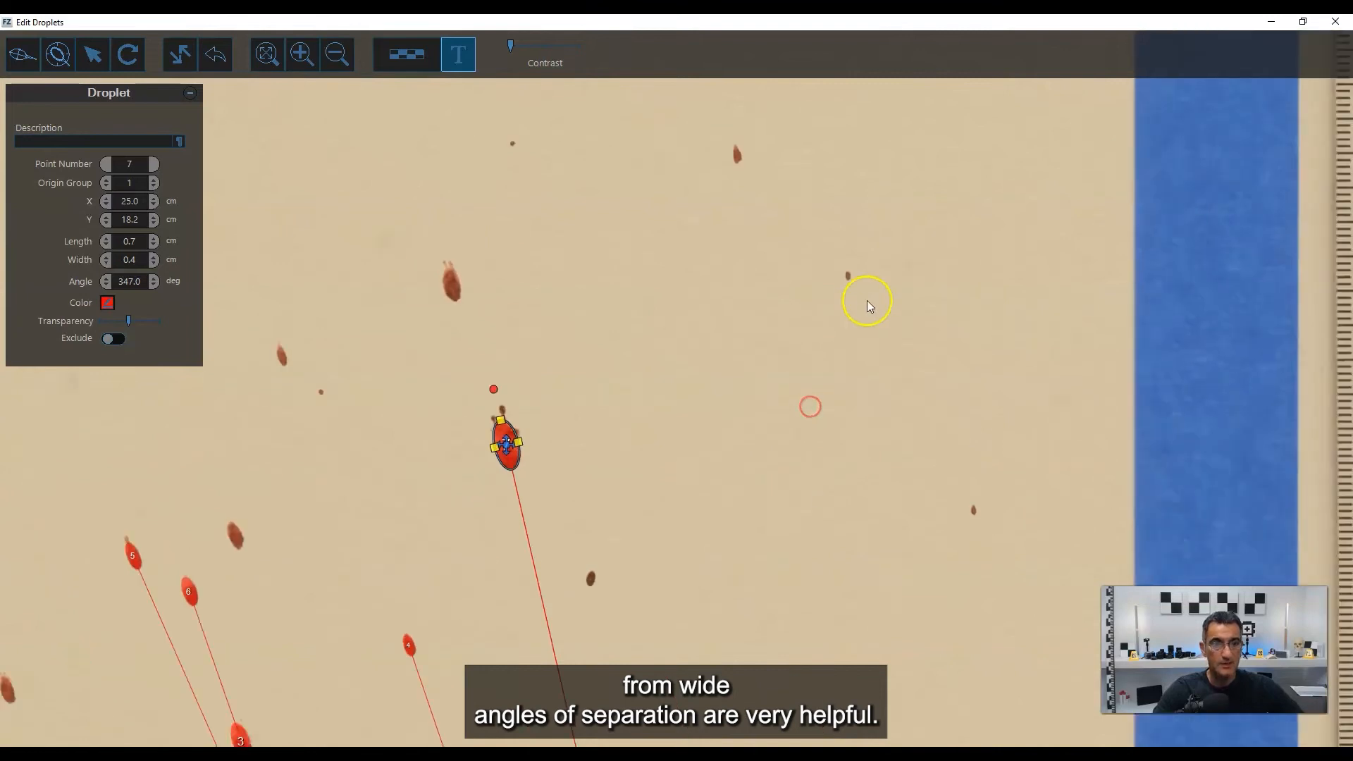
pyautogui.moveTo(692, 404); pyautogui.dragTo(712, 411)
pyautogui.moveTo(736, 351); pyautogui.dragTo(687, 426)
pyautogui.moveTo(487, 258); pyautogui.dragTo(784, 400)
pyautogui.moveTo(769, 451); pyautogui.dragTo(695, 269)
pyautogui.moveTo(758, 547); pyautogui.dragTo(770, 227)
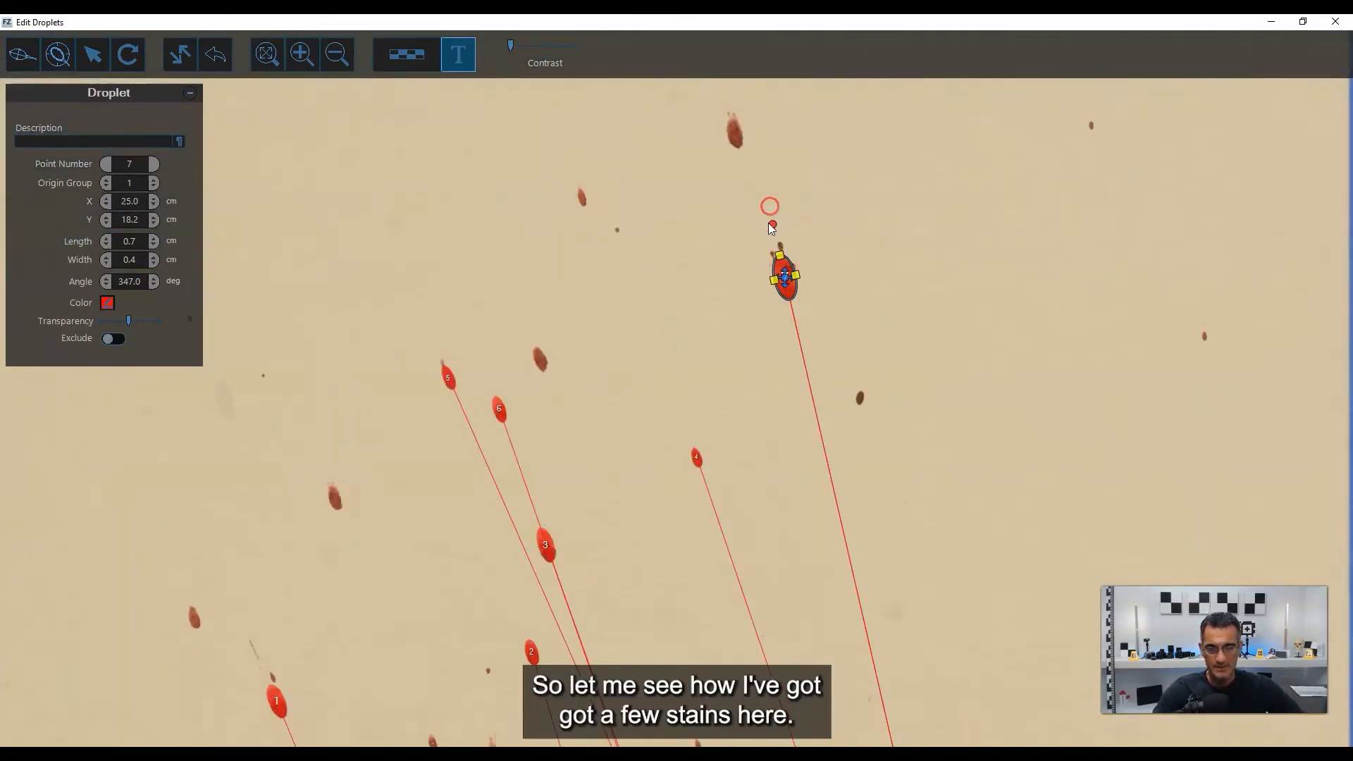
pyautogui.moveTo(664, 448); pyautogui.dragTo(764, 281)
pyautogui.scroll(-1, 719, 402)
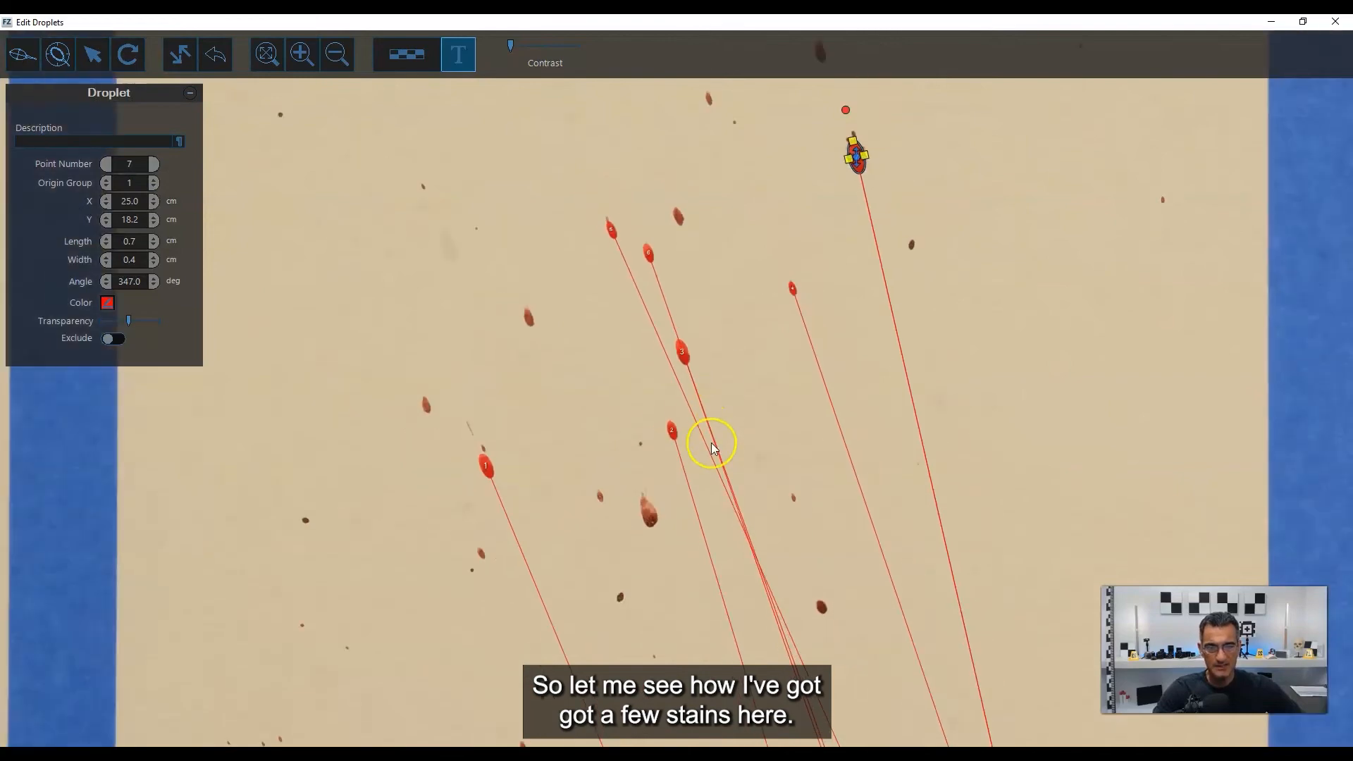
pyautogui.moveTo(575, 438); pyautogui.dragTo(644, 323)
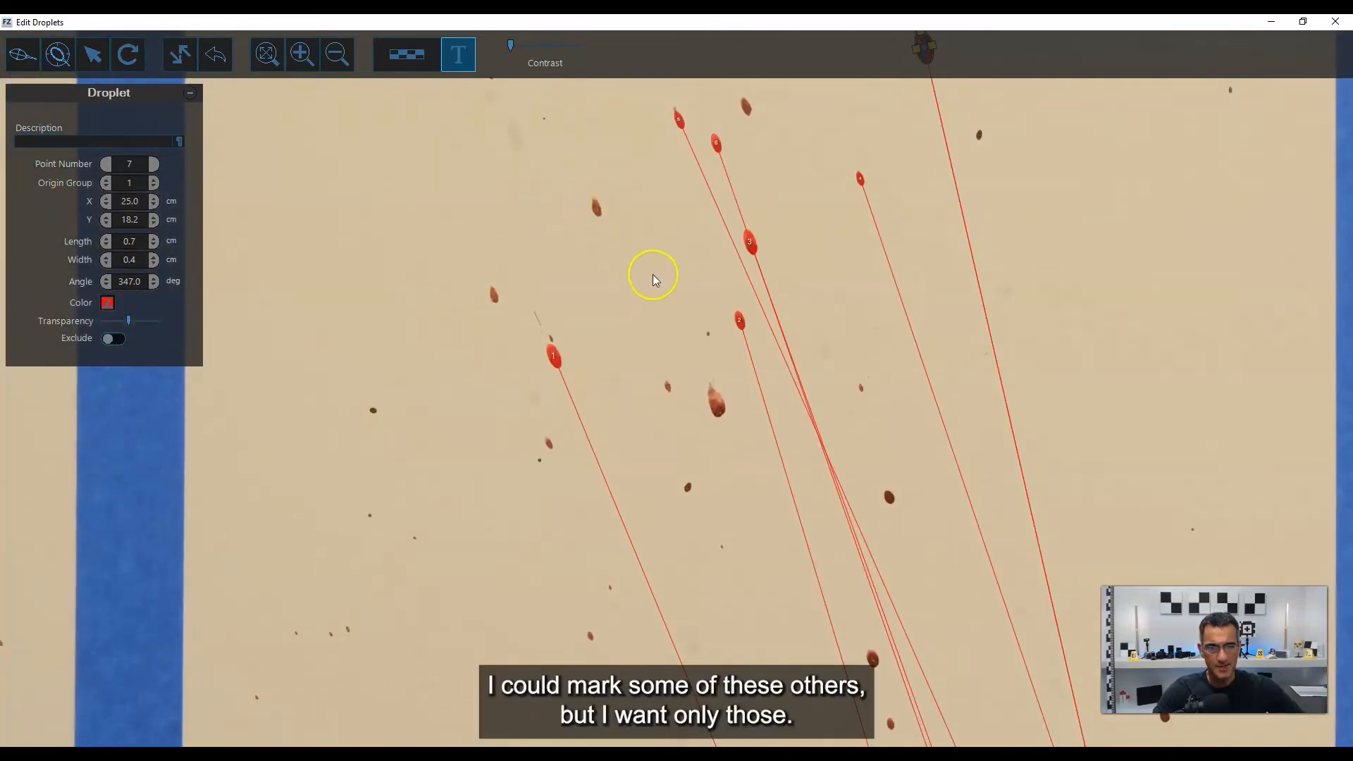
pyautogui.scroll(-1, 653, 276)
# Mark the first four stains in square C with ellipses, beginning beside the left tape edge and making the fourth about 0.8 by 0.5 cm.
pyautogui.moveTo(714, 399); pyautogui.dragTo(668, 306)
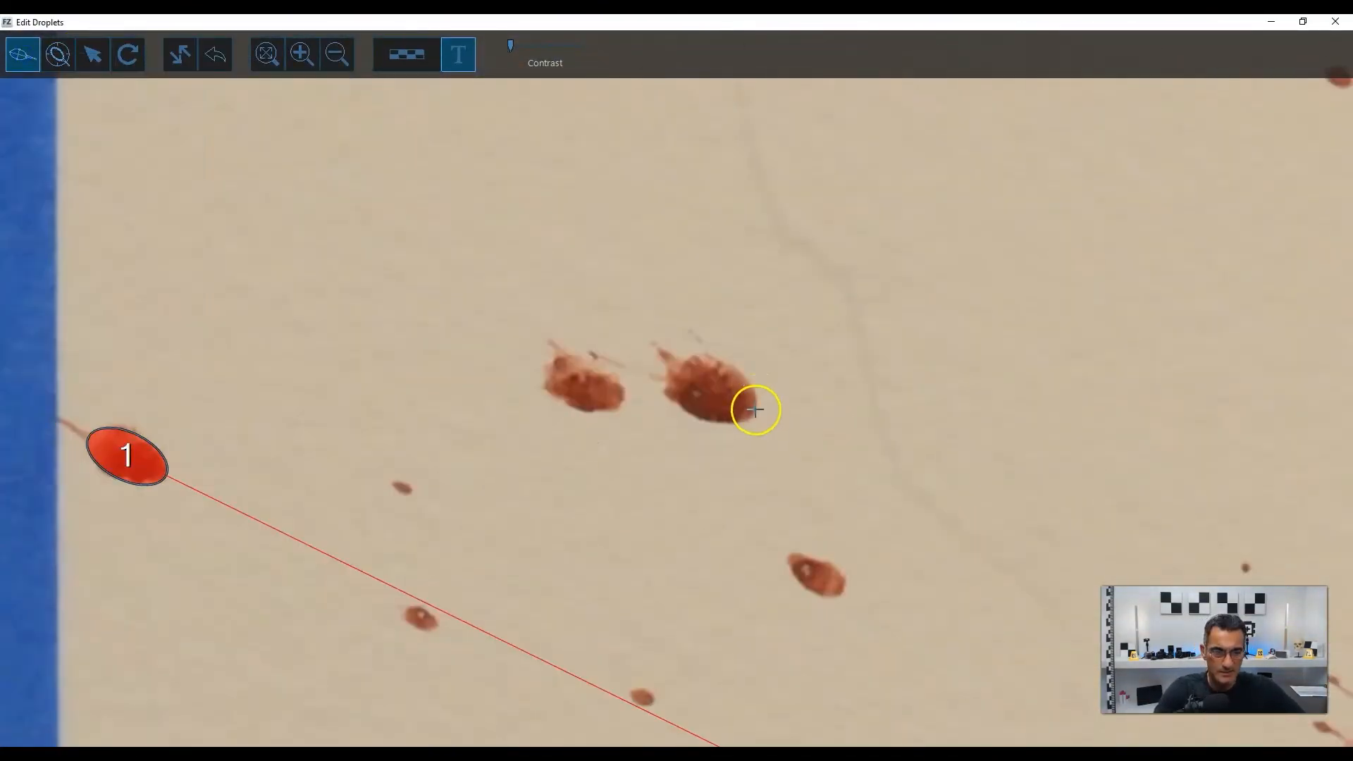
pyautogui.click(755, 409)
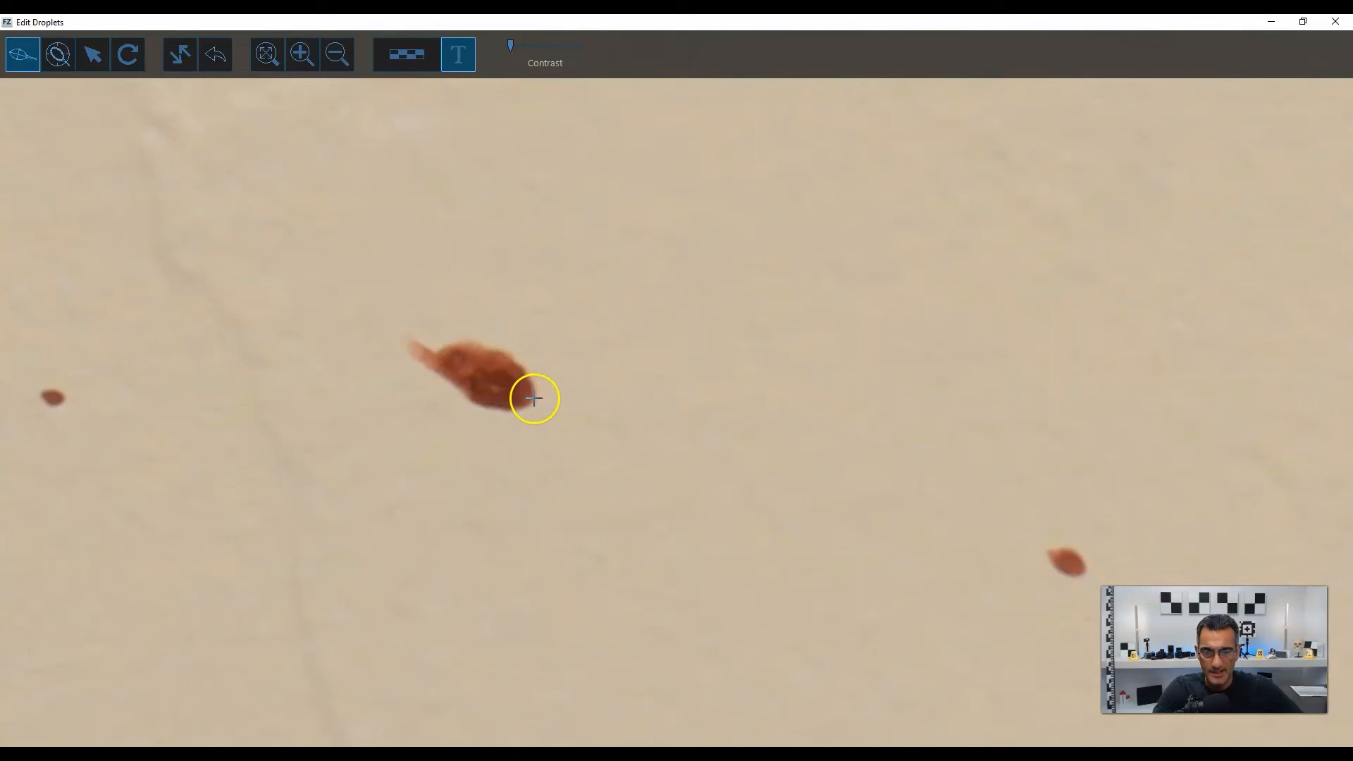
pyautogui.click(505, 353)
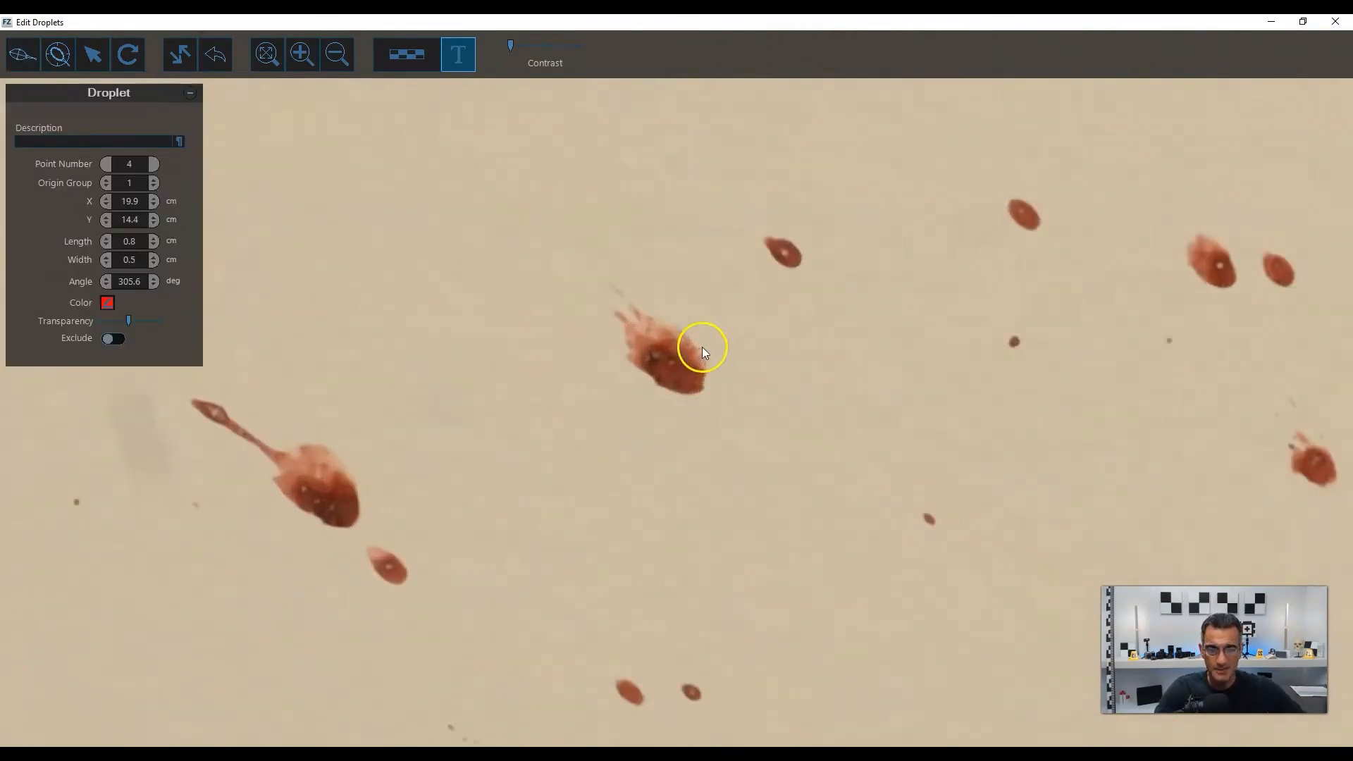
# Mark further well-formed stains in square C with ellipses, continuing from stain 4 towards the upper tape edge.
pyautogui.scroll(1, 702, 347)
pyautogui.click(663, 336)
pyautogui.scroll(-2, 662, 335)
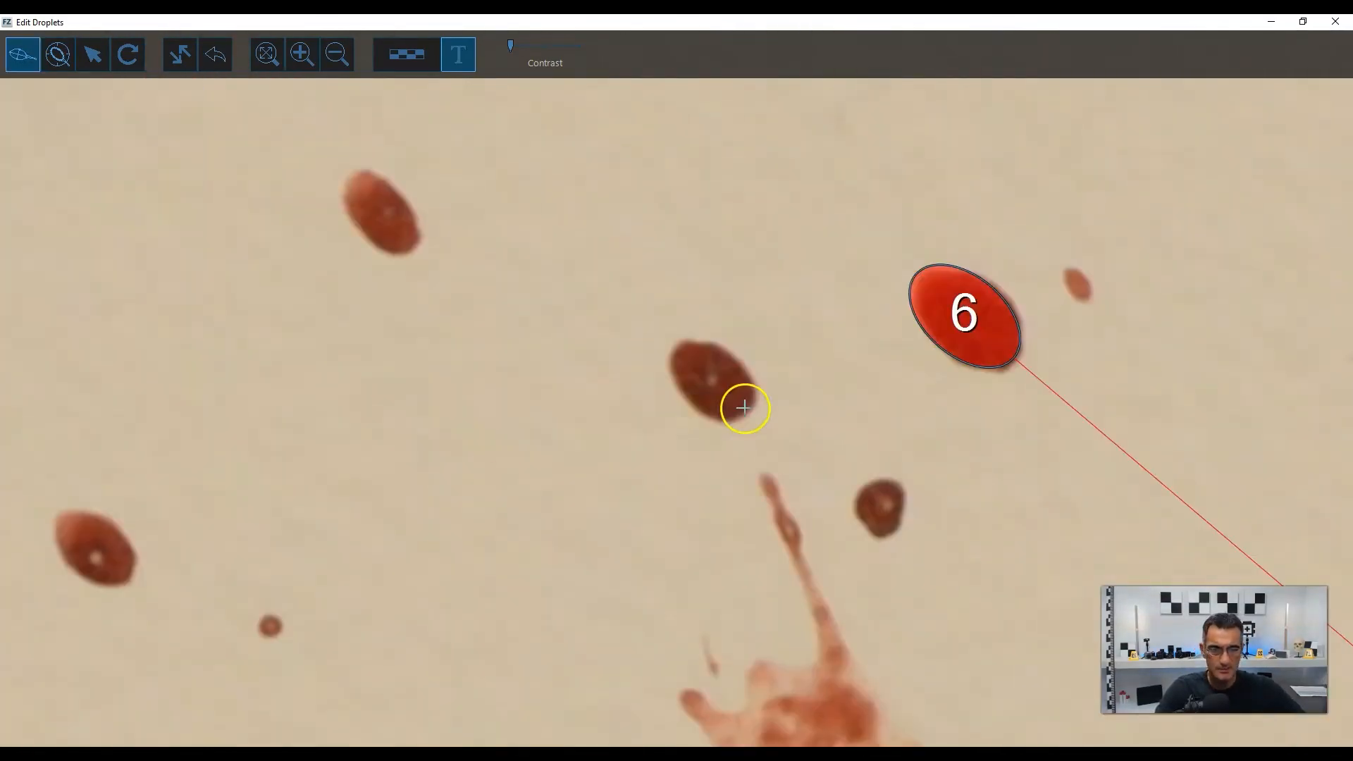
pyautogui.click(744, 407)
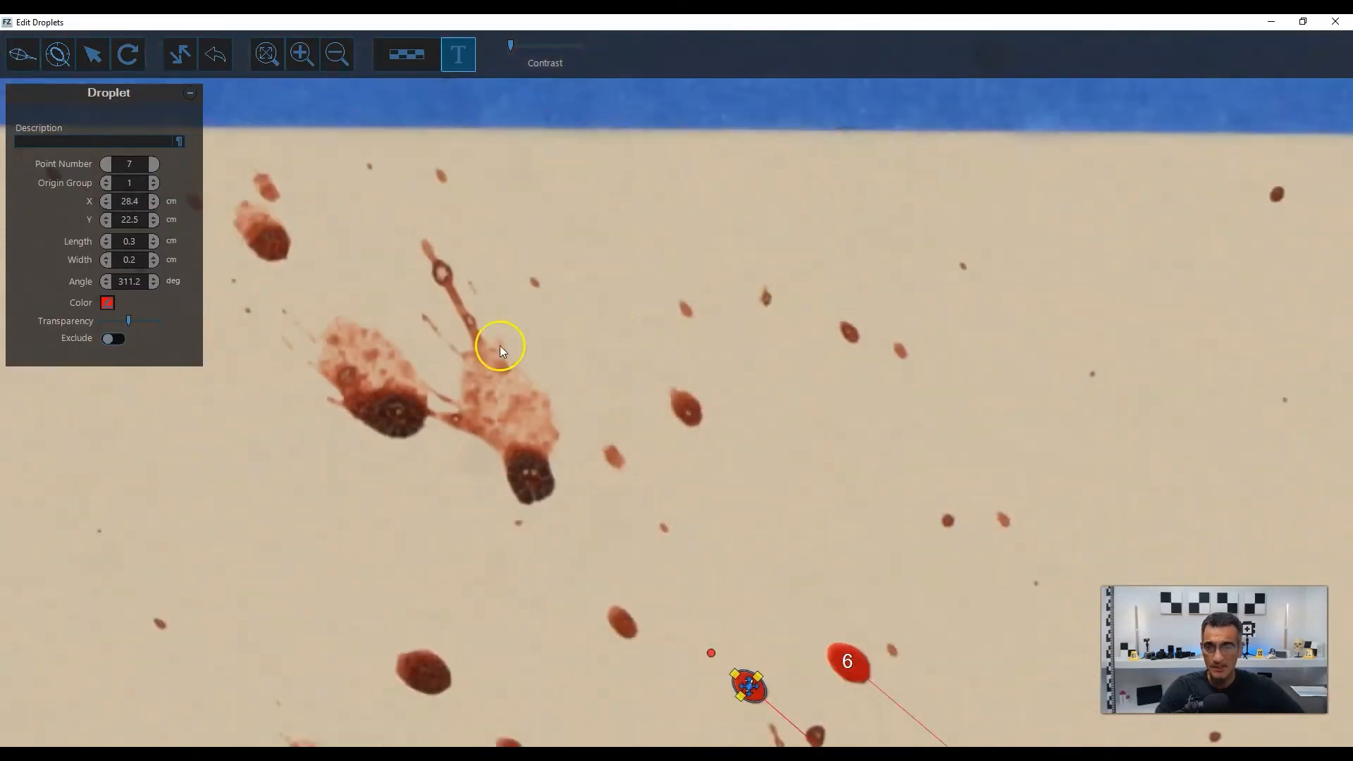
pyautogui.scroll(2, 499, 347)
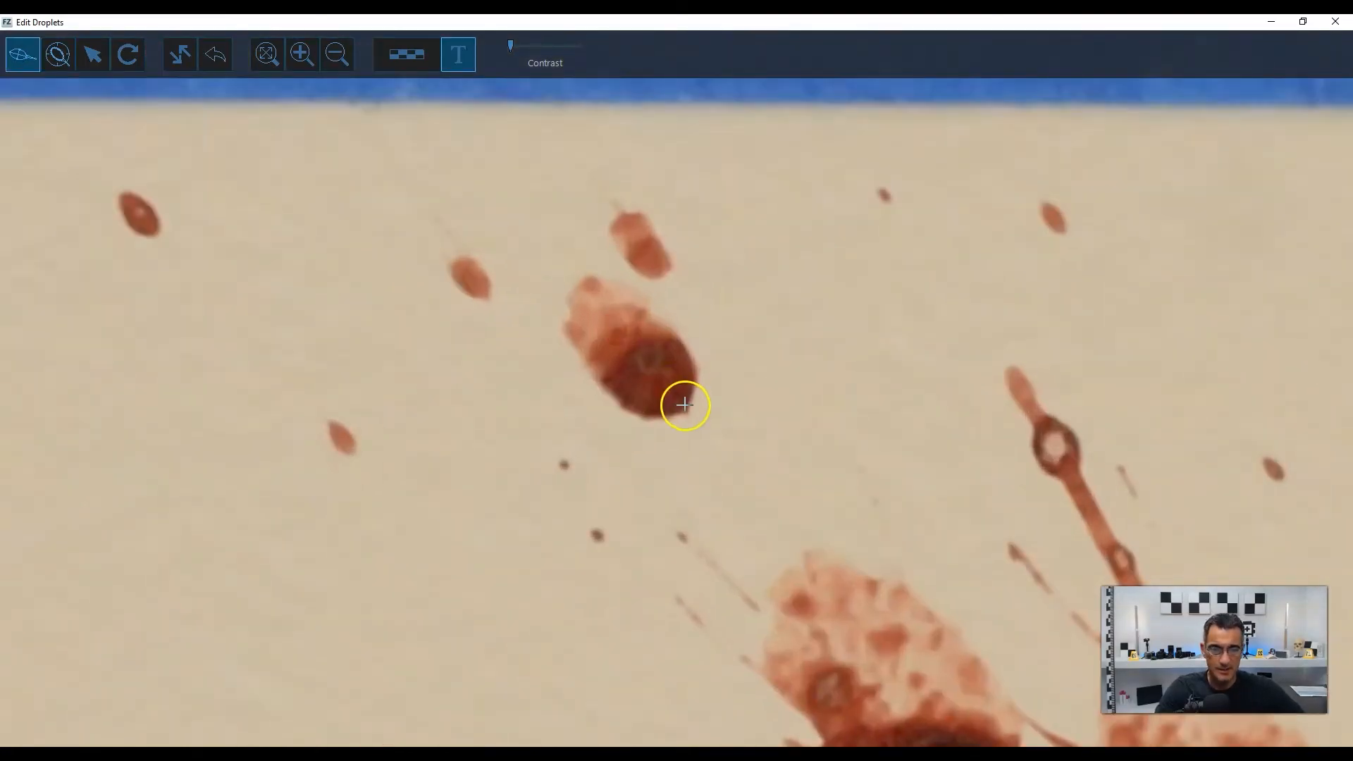
pyautogui.click(623, 346)
pyautogui.scroll(-3, 624, 345)
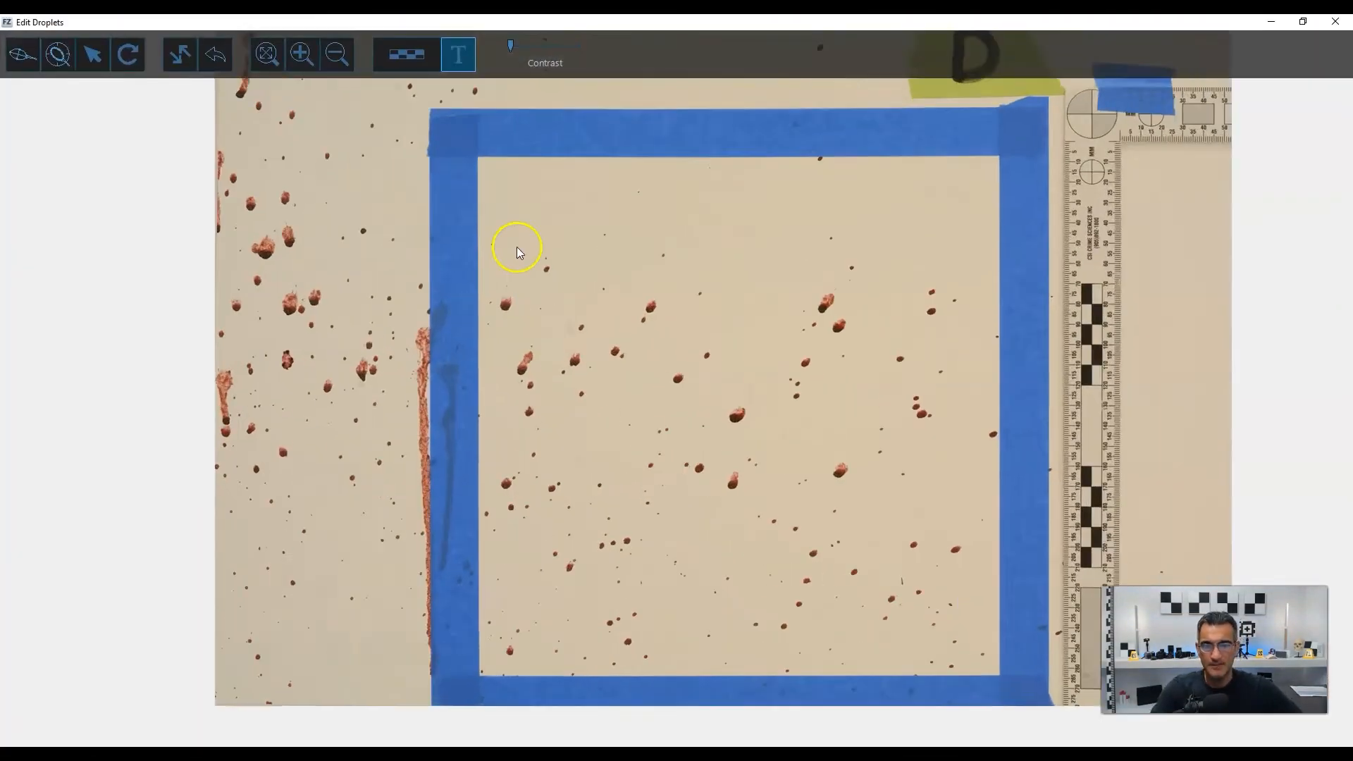
# Mark three stains in the left part of square D, the first about 0.8 by 0.5 cm and the third about 0.5 by 0.4 cm.
pyautogui.scroll(5, 517, 246)
pyautogui.click(580, 258)
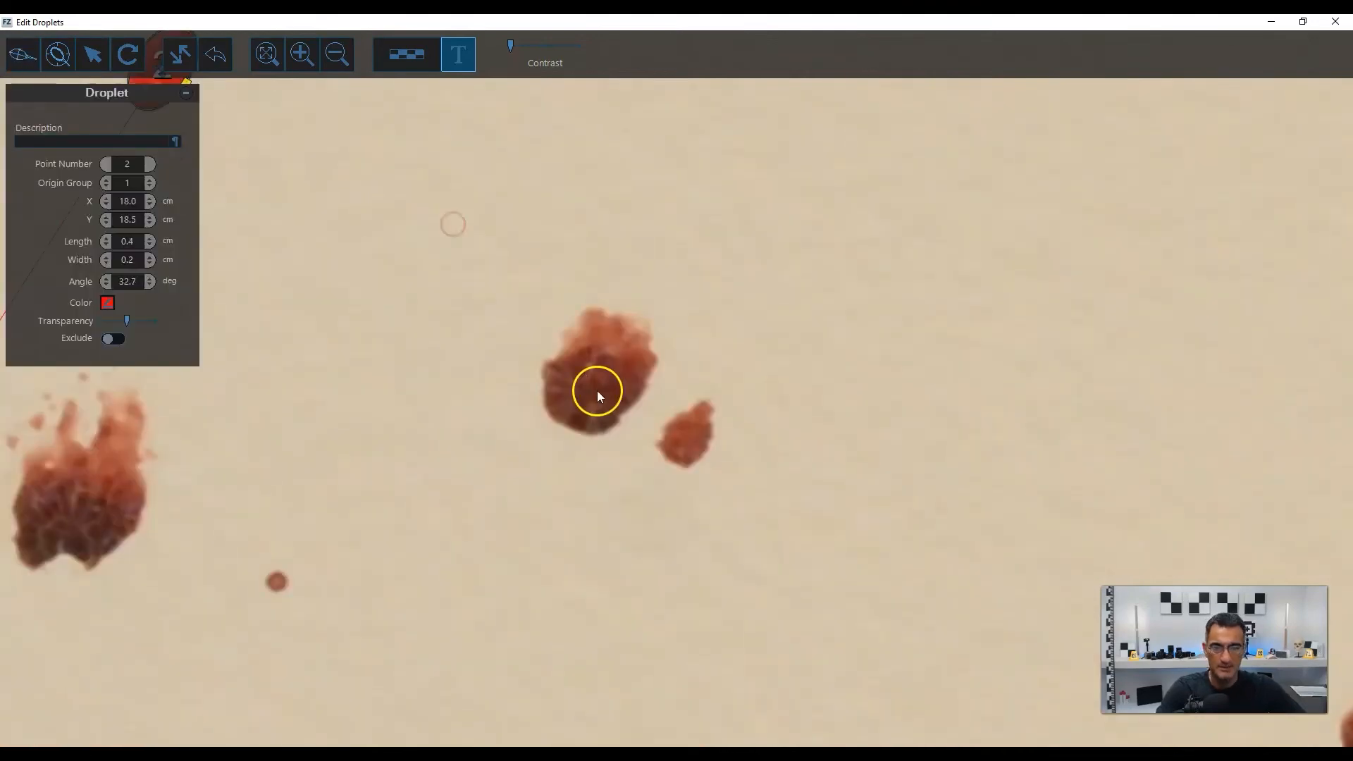
pyautogui.click(598, 390)
pyautogui.scroll(-3, 652, 378)
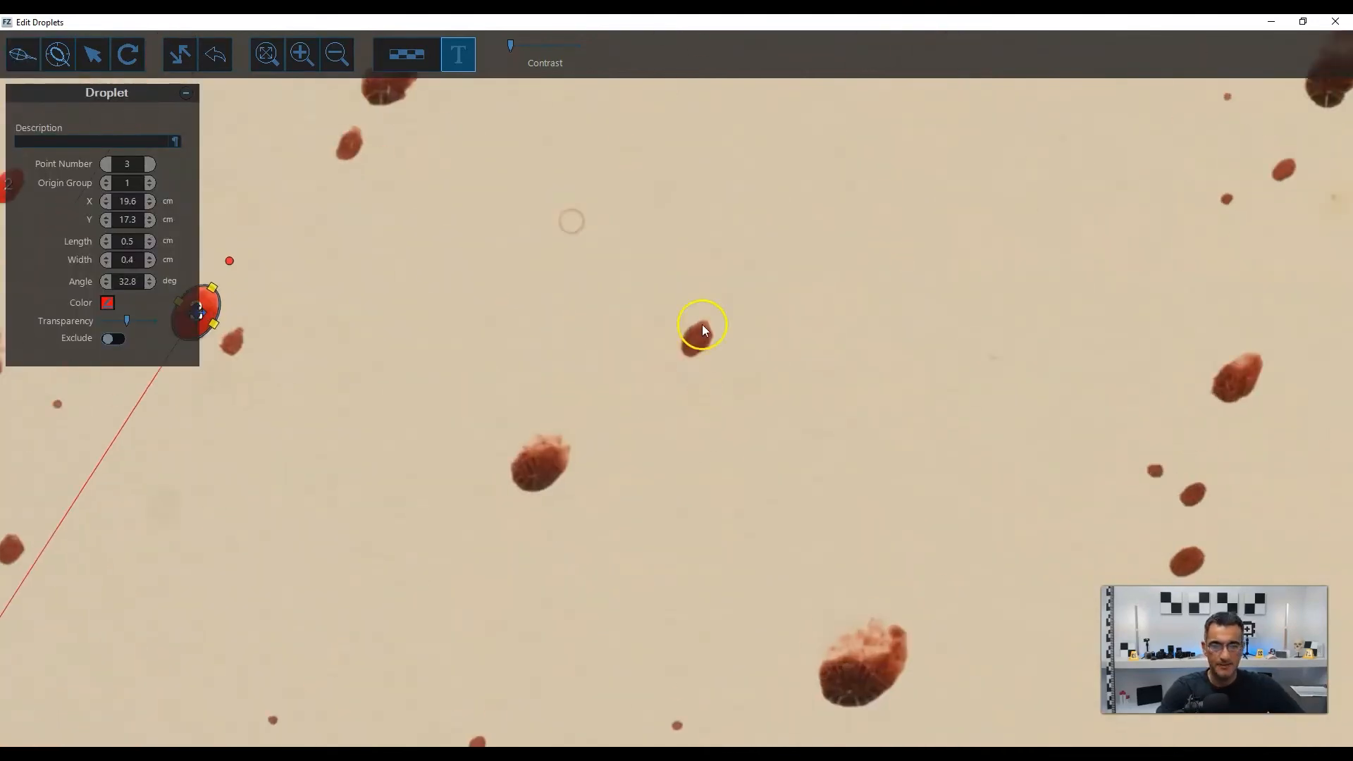
# Fit an ellipse about 0.6 by 0.4 cm to the stain below and to the right of stain 3 in square D.
pyautogui.scroll(3, 700, 327)
pyautogui.click(621, 326)
pyautogui.click(625, 417)
pyautogui.scroll(-5, 674, 326)
# Fit an ellipse about 0.5 by 0.3 cm to the pale-topped stain near the lower right tape edge of square D.
pyautogui.scroll(5, 854, 515)
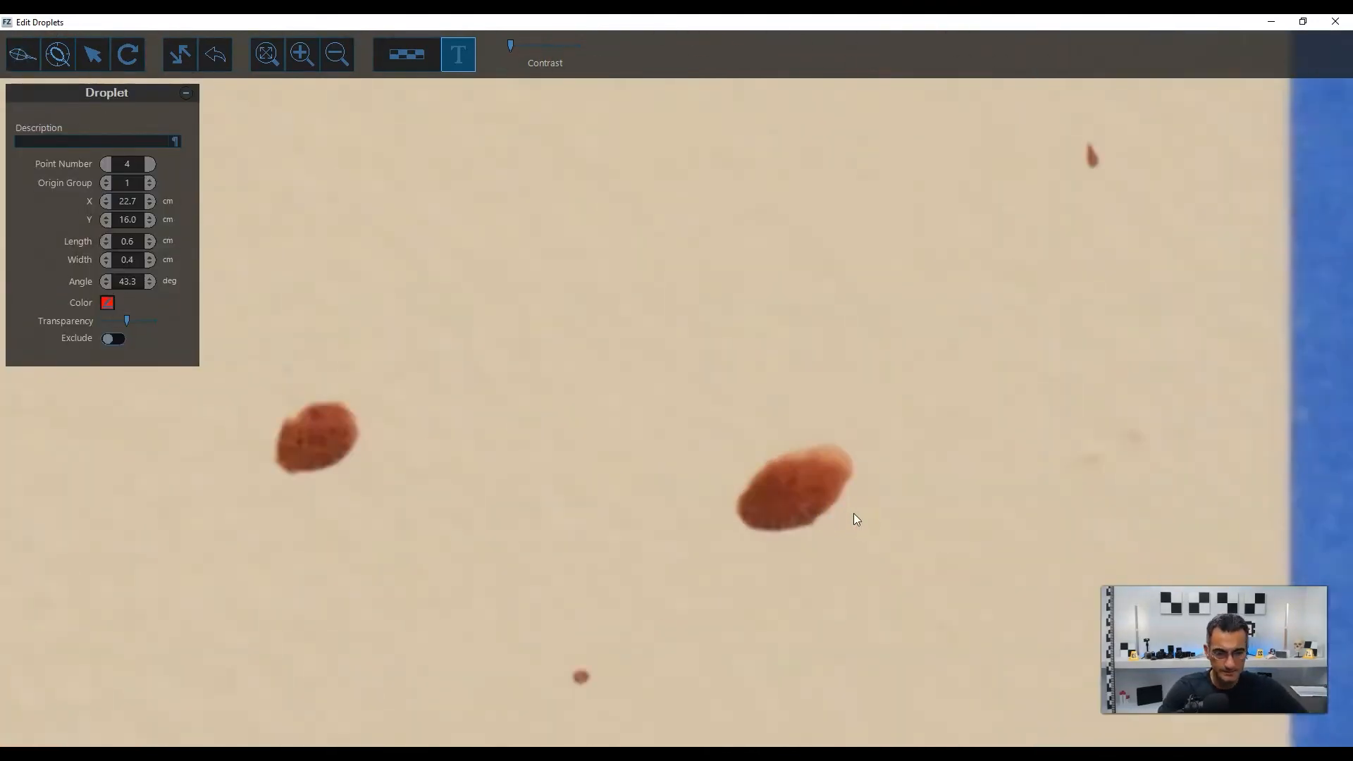
pyautogui.click(643, 526)
pyautogui.click(850, 398)
pyautogui.click(846, 475)
pyautogui.scroll(-5, 511, 303)
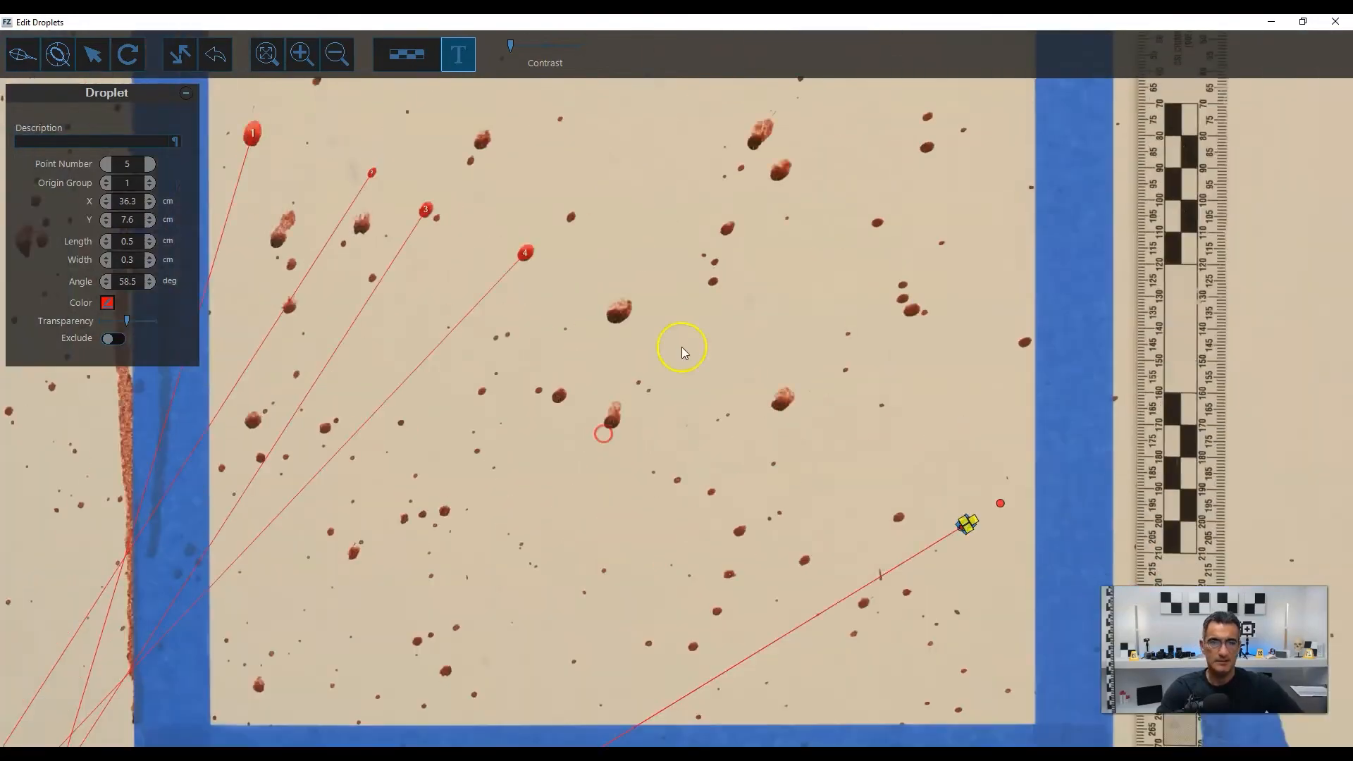
# Mark the large stain in the upper right part of square D with an ellipse about 0.8 by 0.5 cm.
pyautogui.scroll(5, 679, 373)
pyautogui.click(635, 392)
pyautogui.click(743, 262)
pyautogui.click(744, 329)
pyautogui.scroll(-6, 741, 310)
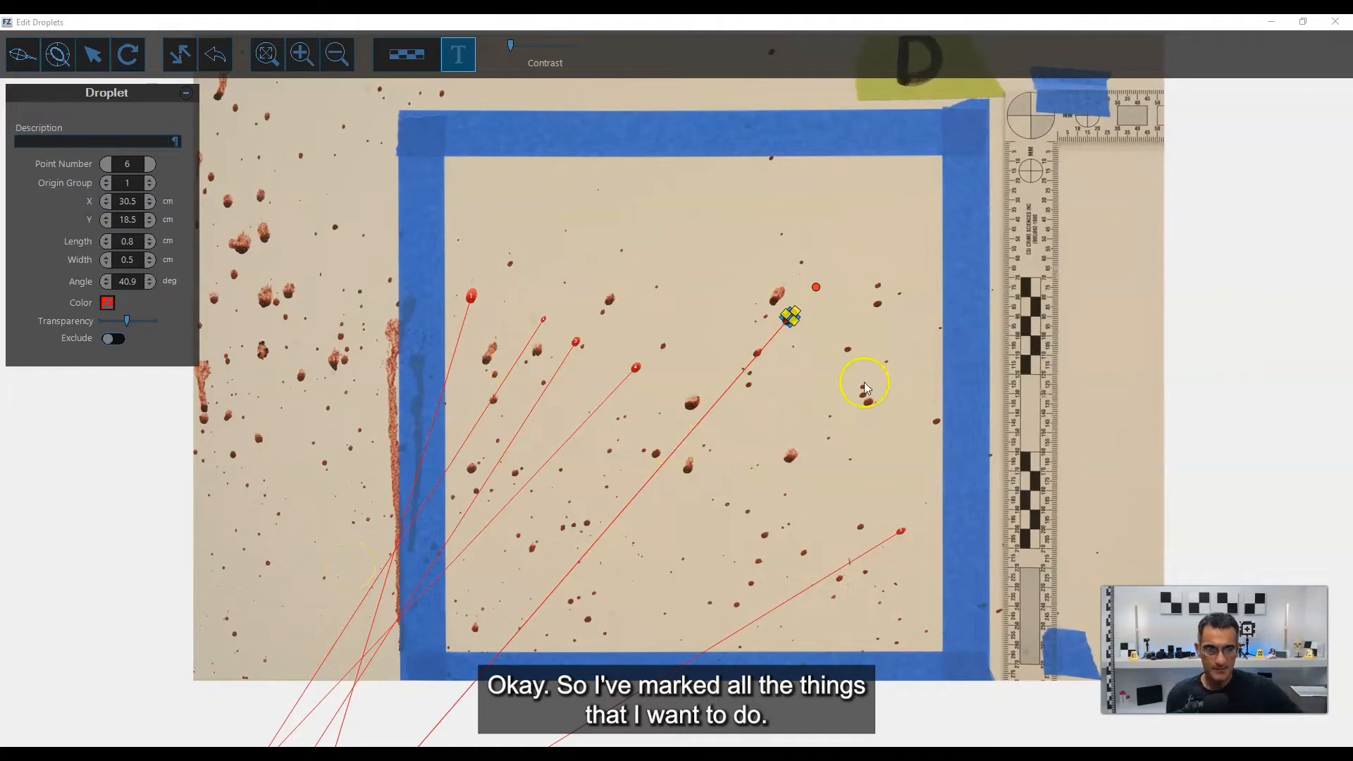
pyautogui.click(811, 411)
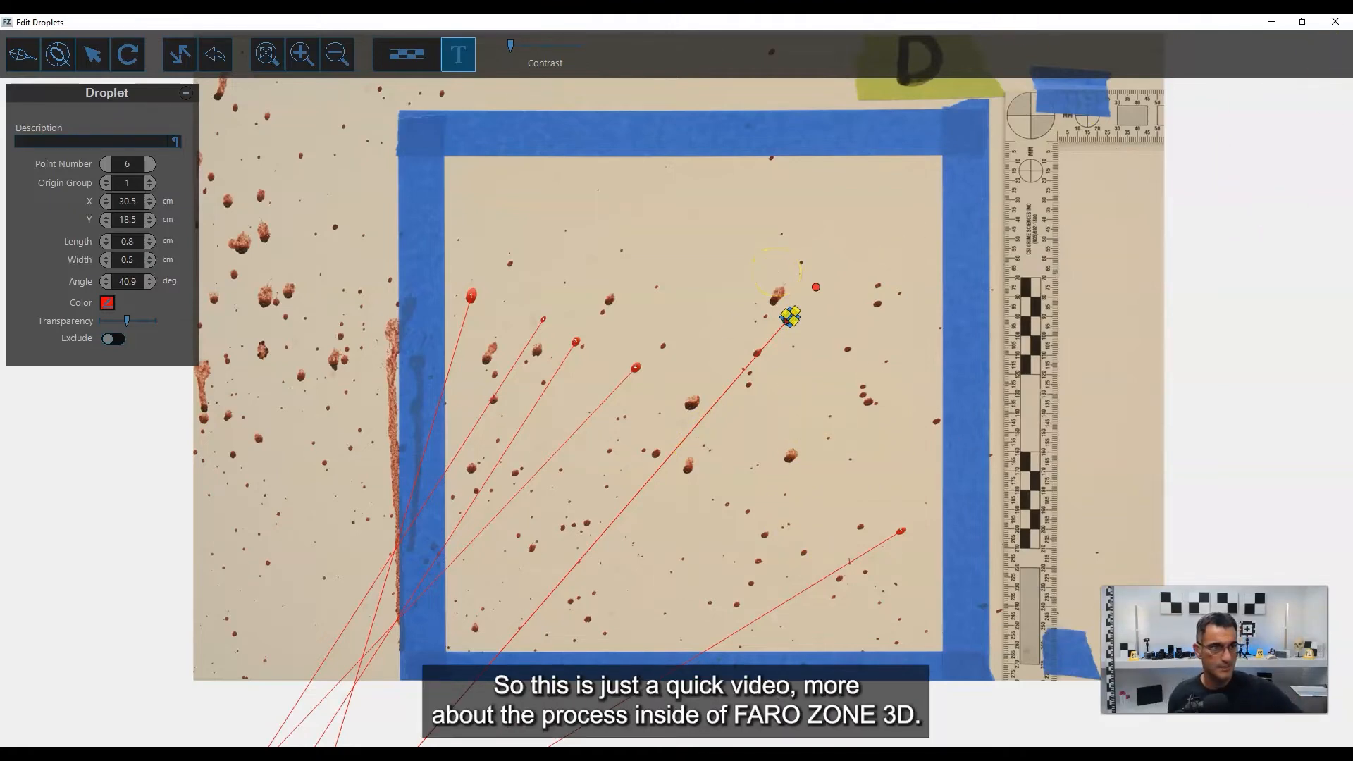
# Close the droplet editor and examine the trajectories and the origin cross in the scene from the top view.
pyautogui.click(1339, 22)
pyautogui.scroll(-5, 700, 513)
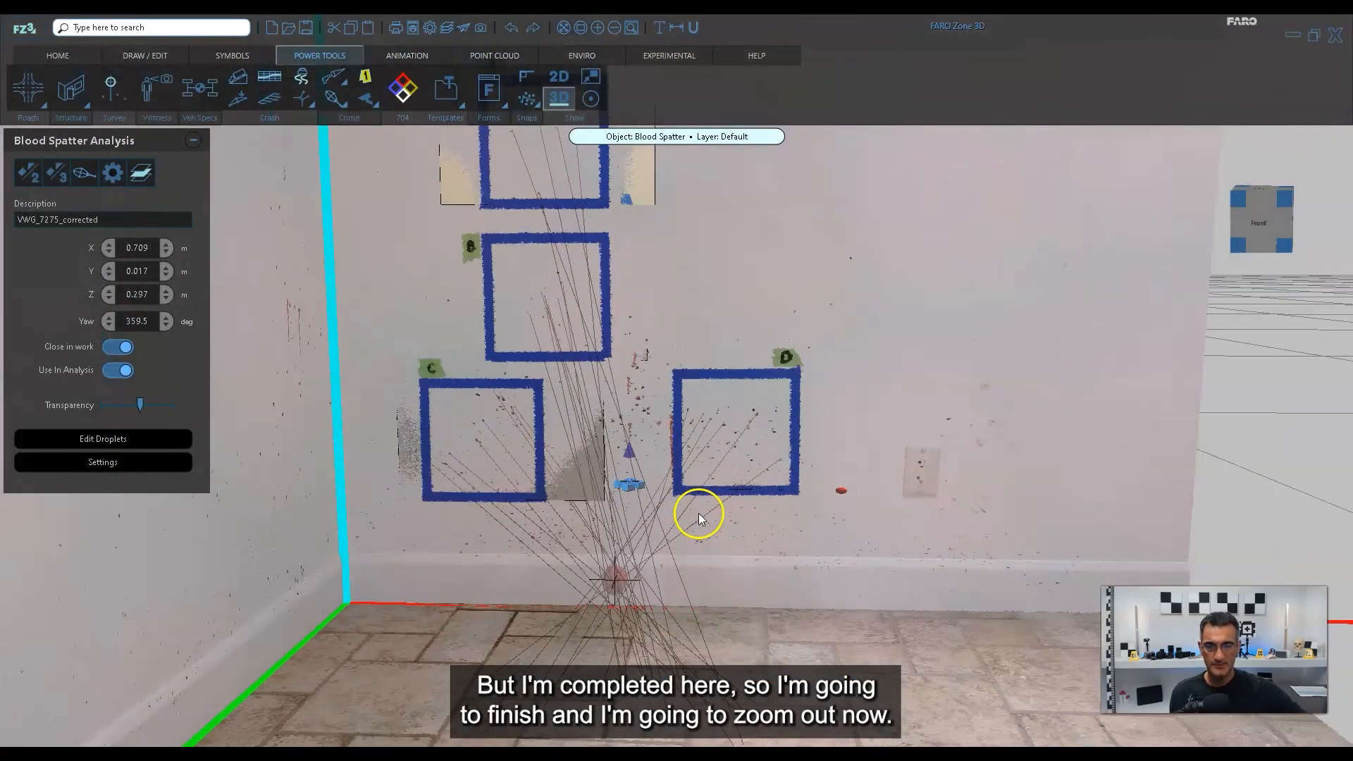
pyautogui.moveTo(810, 545); pyautogui.dragTo(876, 636)
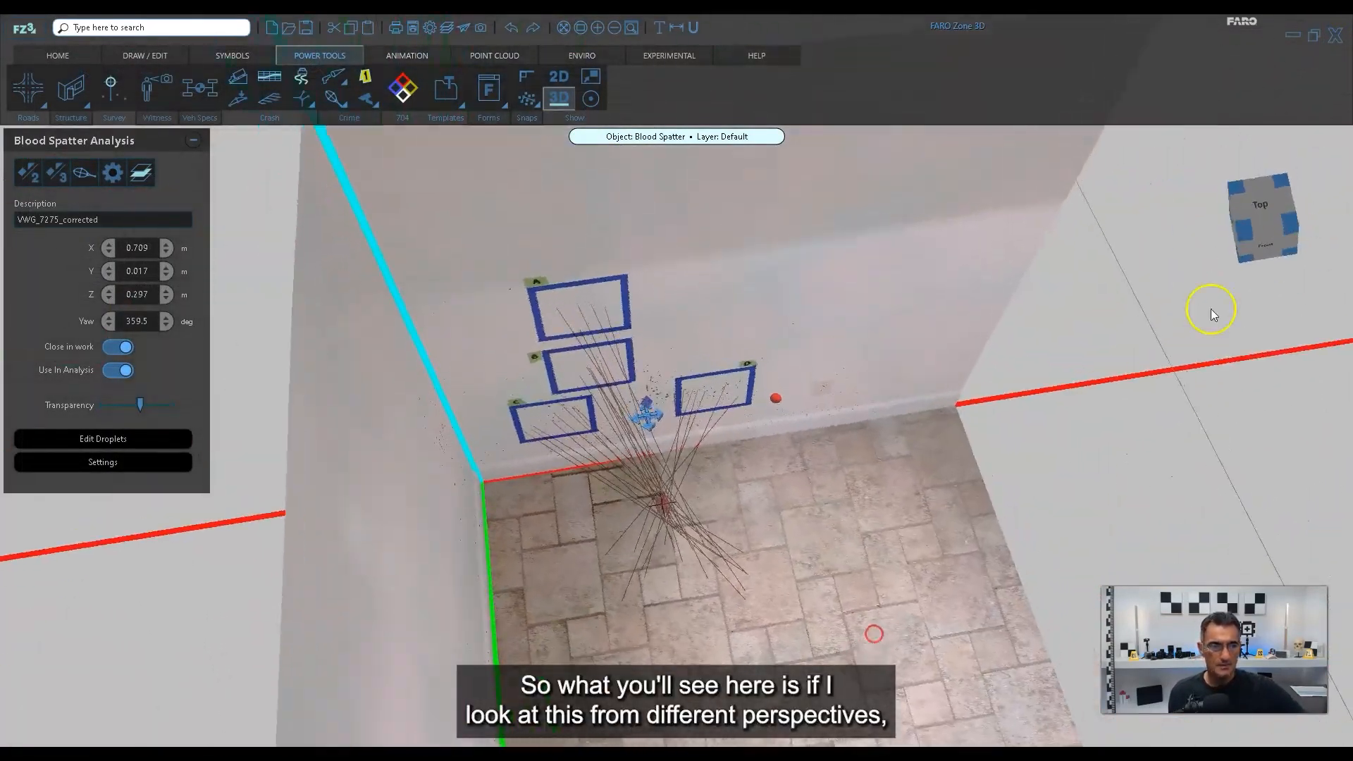
pyautogui.click(1262, 211)
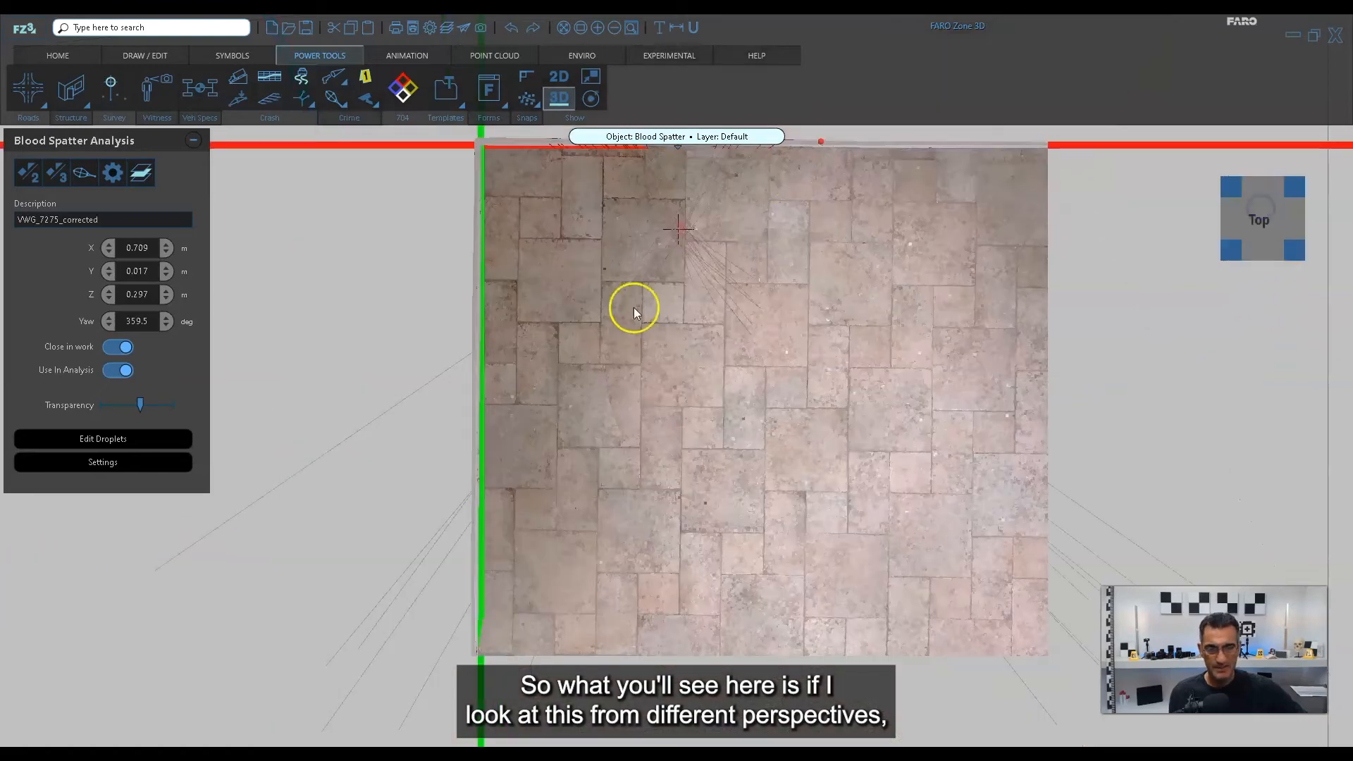
pyautogui.moveTo(632, 308); pyautogui.dragTo(625, 421, button='middle')
pyautogui.scroll(6, 691, 335)
pyautogui.moveTo(692, 338); pyautogui.dragTo(688, 377, button='middle')
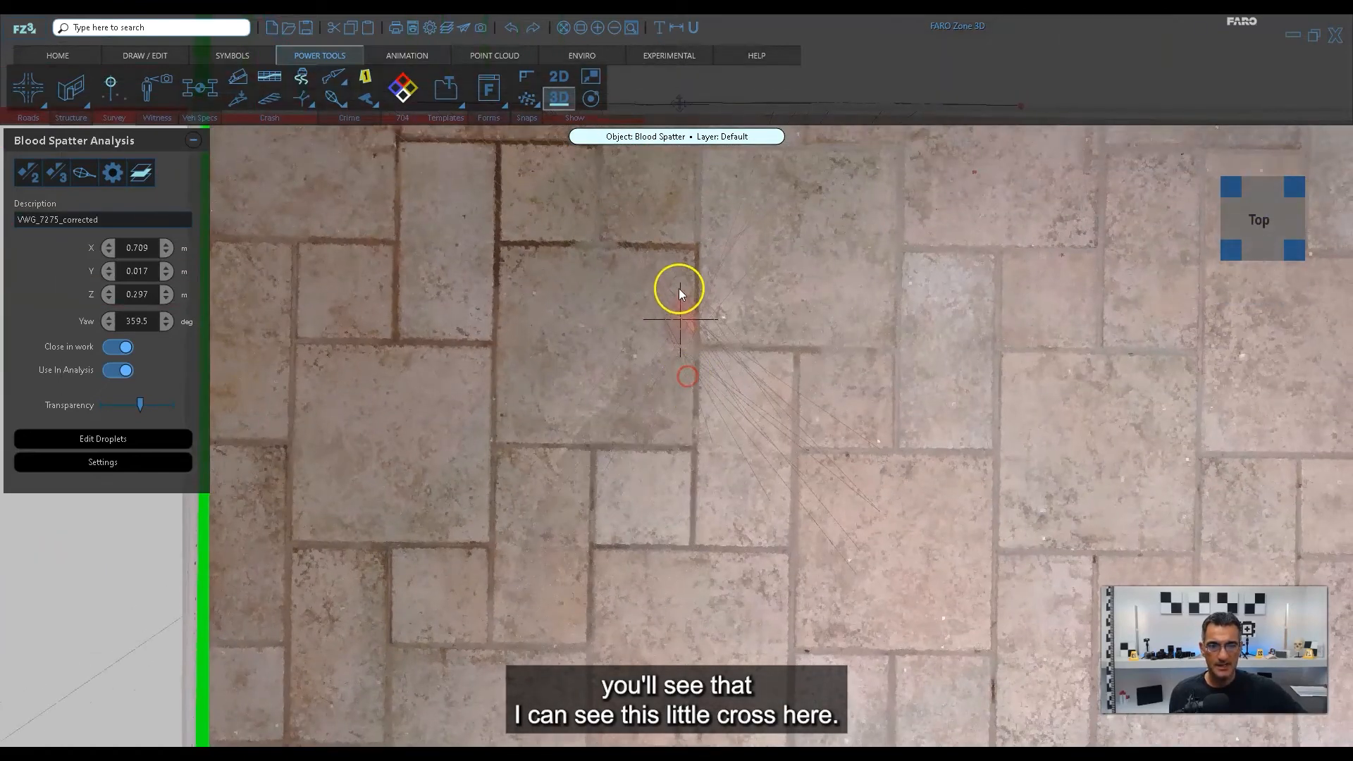
pyautogui.scroll(-5, 761, 315)
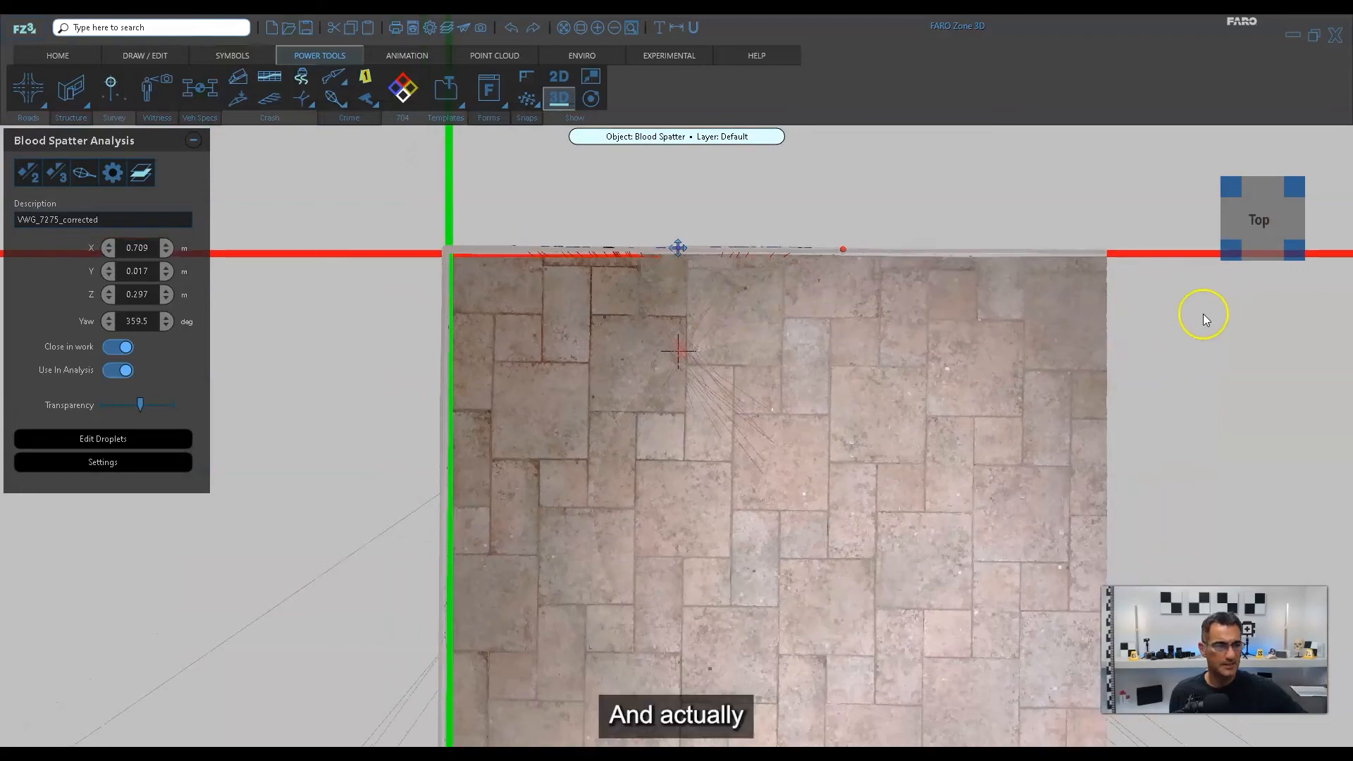
# Make the droplet display in square D more solid by adjusting stain 6's transparency, and close the droplet editor.
pyautogui.click(1230, 254)
pyautogui.moveTo(827, 519); pyautogui.dragTo(843, 486, button='middle')
pyautogui.scroll(6, 760, 447)
pyautogui.click(894, 403)
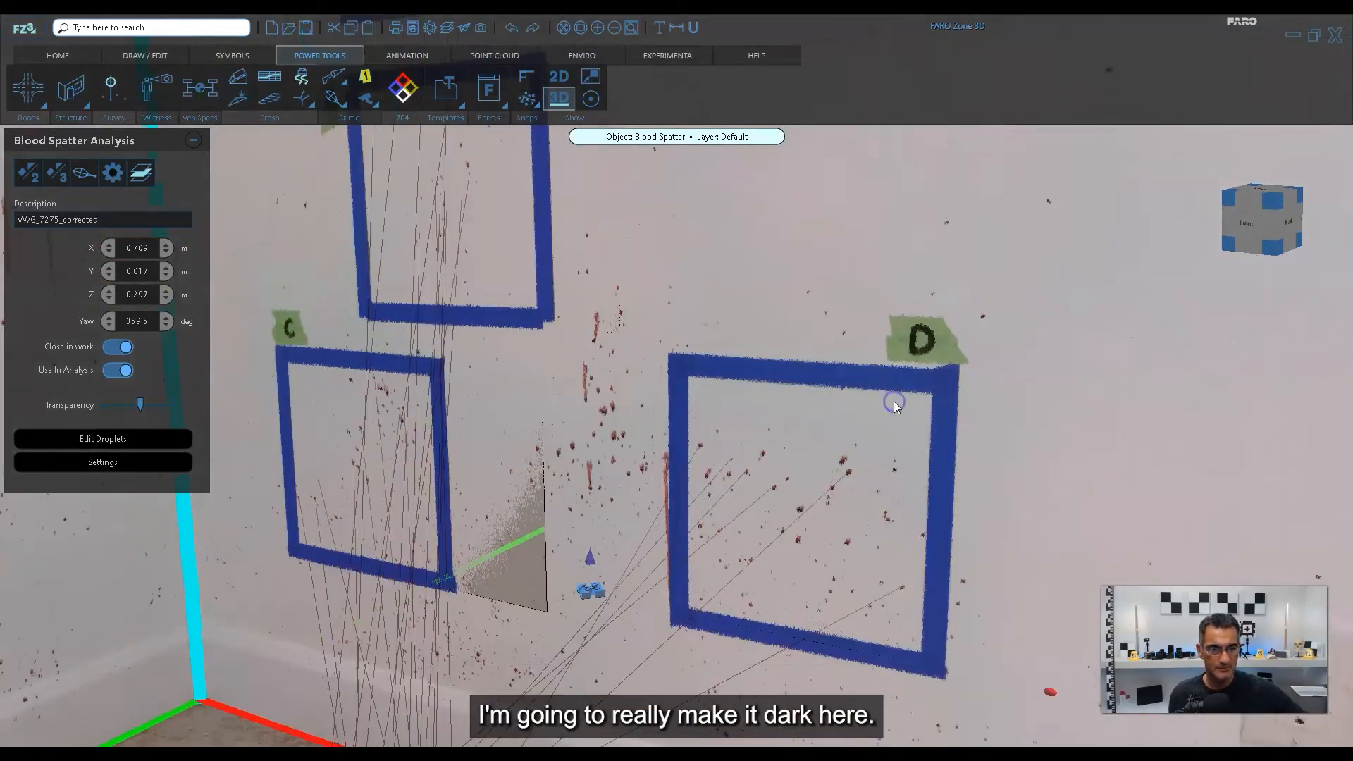
pyautogui.click(83, 172)
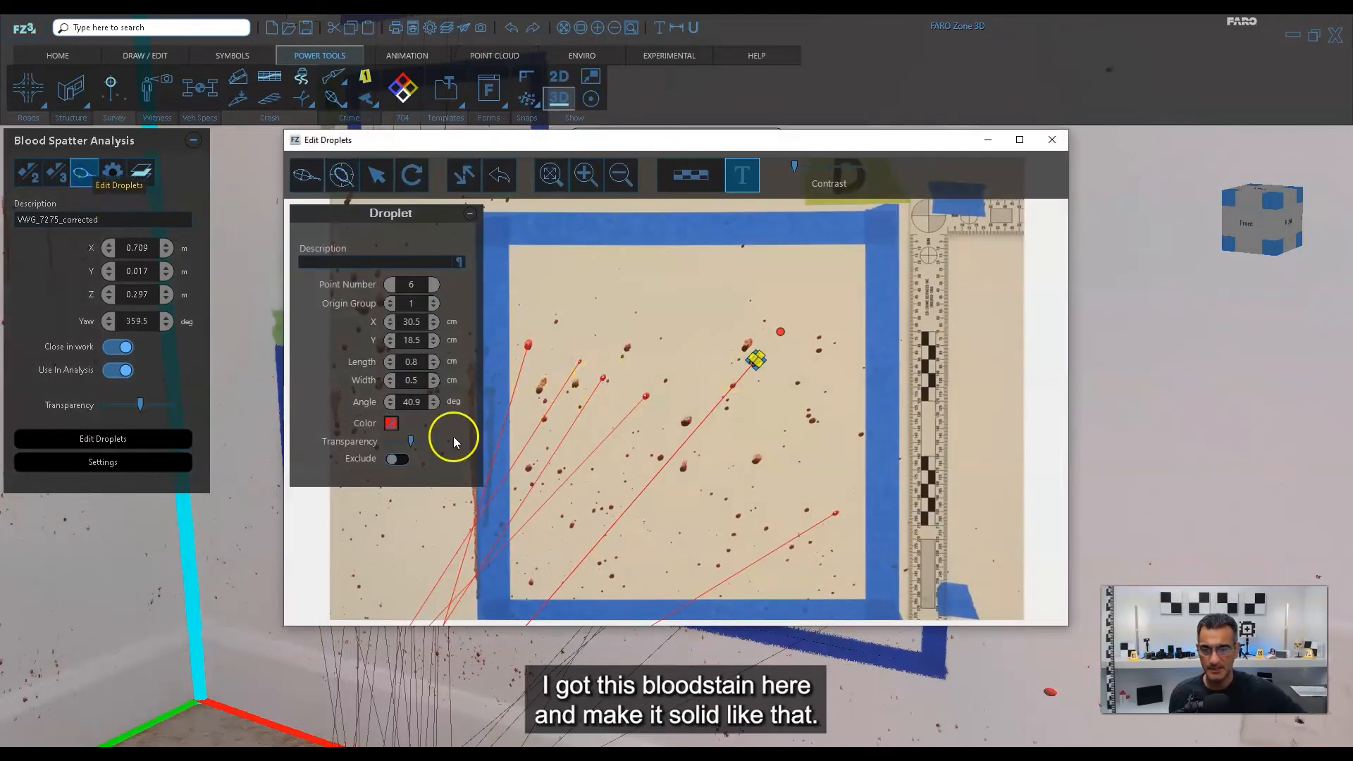
pyautogui.moveTo(413, 445); pyautogui.dragTo(505, 446)
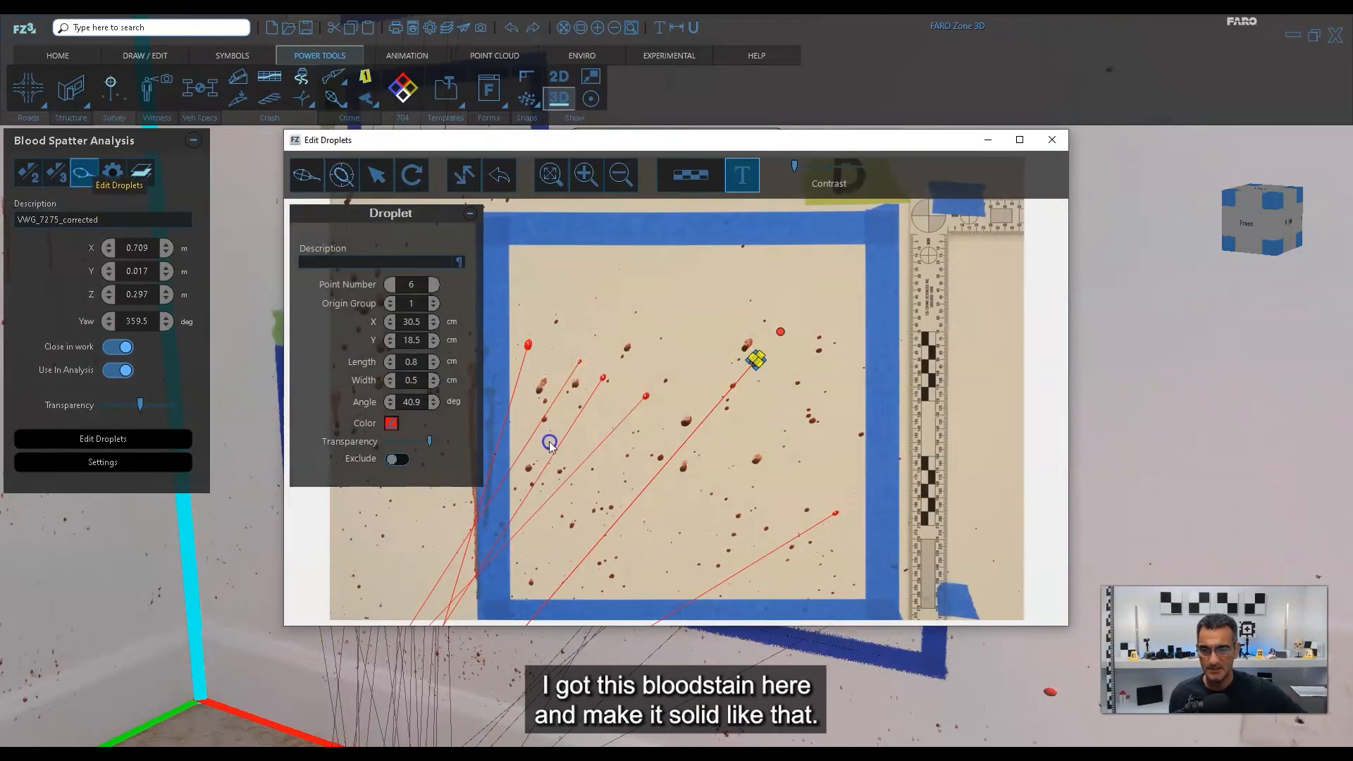
pyautogui.click(1052, 140)
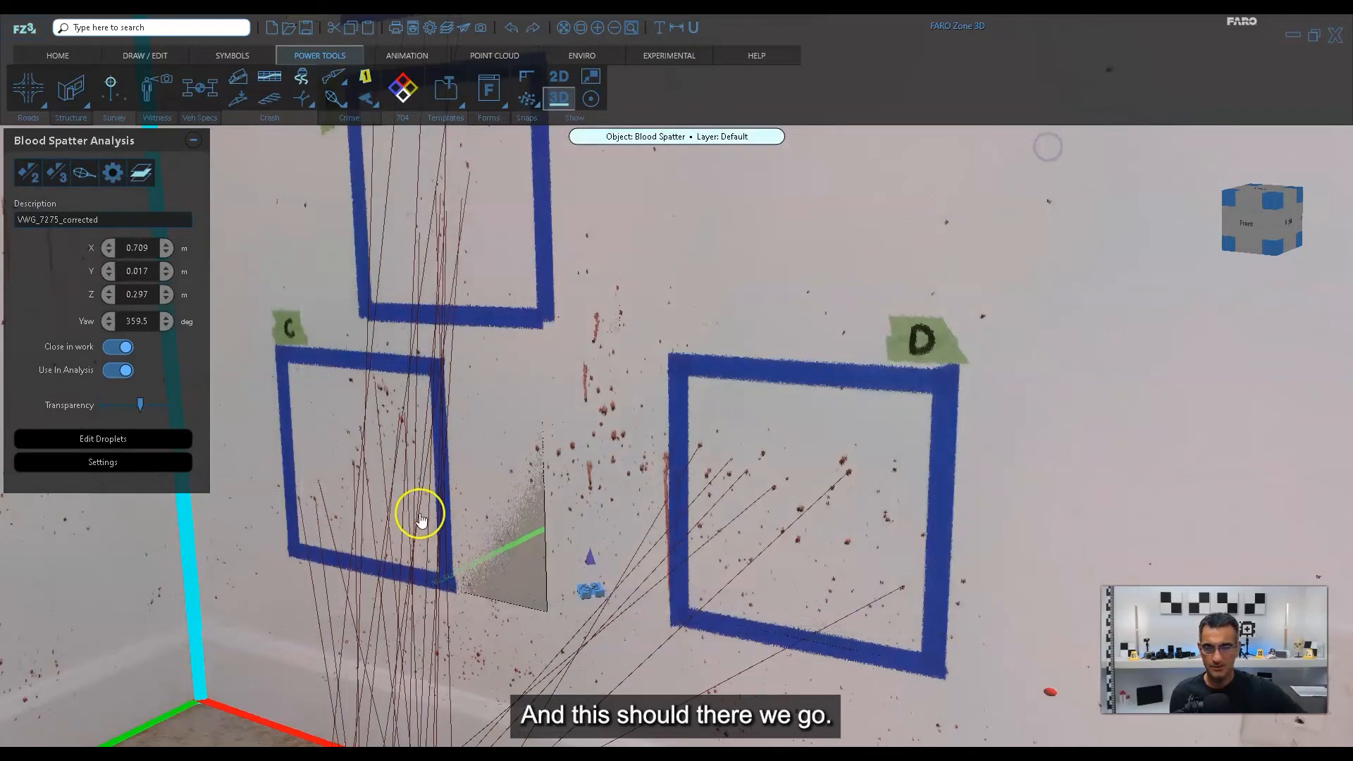
# Examine the ellipsoid and cross where the trajectory lines converge near the baseboard.
pyautogui.scroll(-2, 421, 518)
pyautogui.moveTo(514, 516); pyautogui.dragTo(563, 412, button='right')
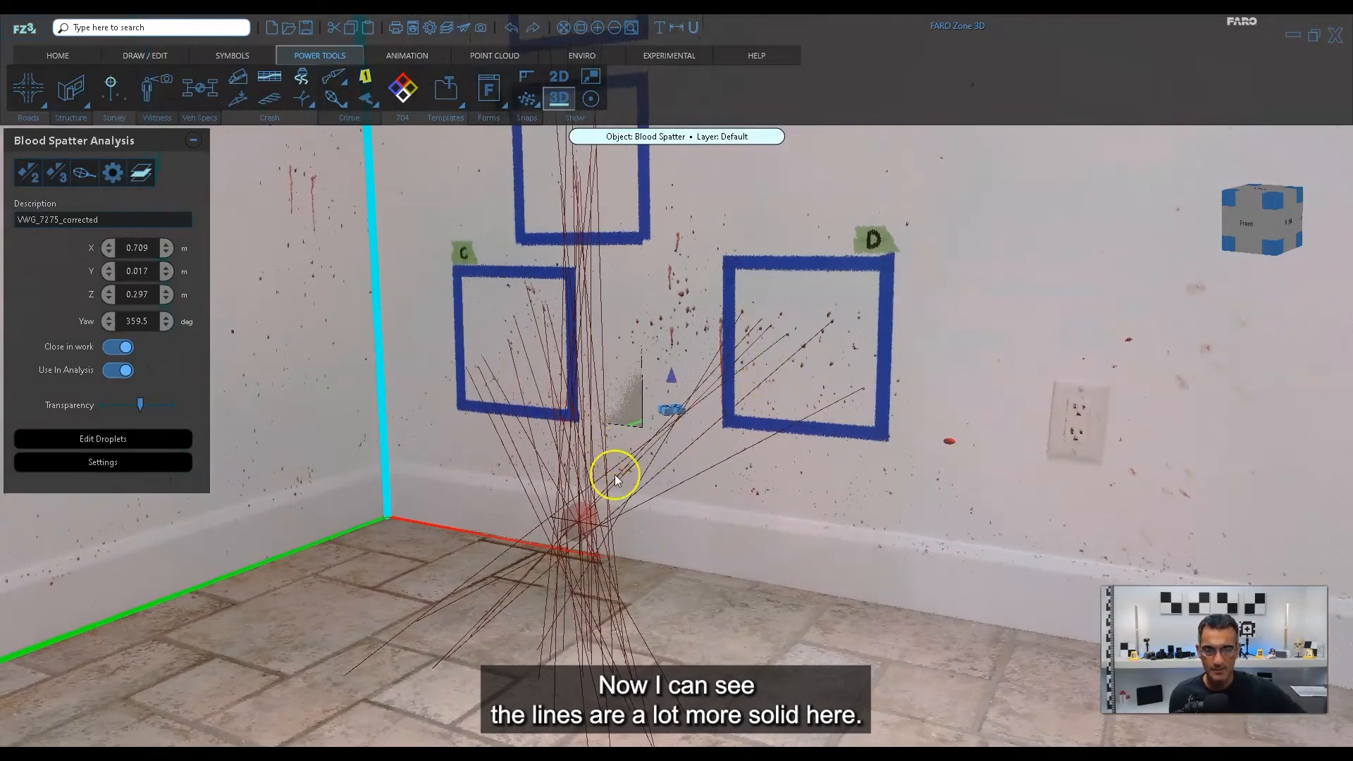
pyautogui.scroll(2, 703, 524)
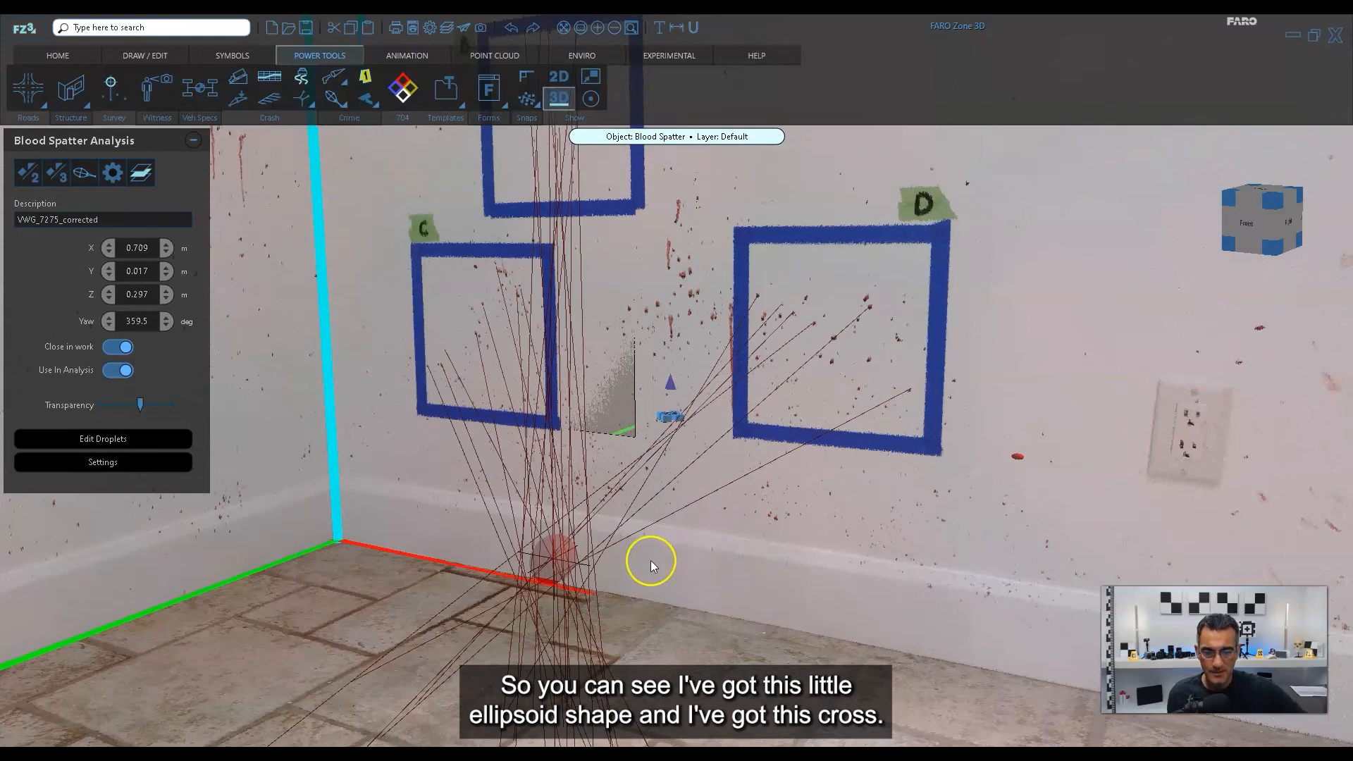
pyautogui.moveTo(650, 560); pyautogui.dragTo(680, 449, button='right')
pyautogui.scroll(2, 608, 427)
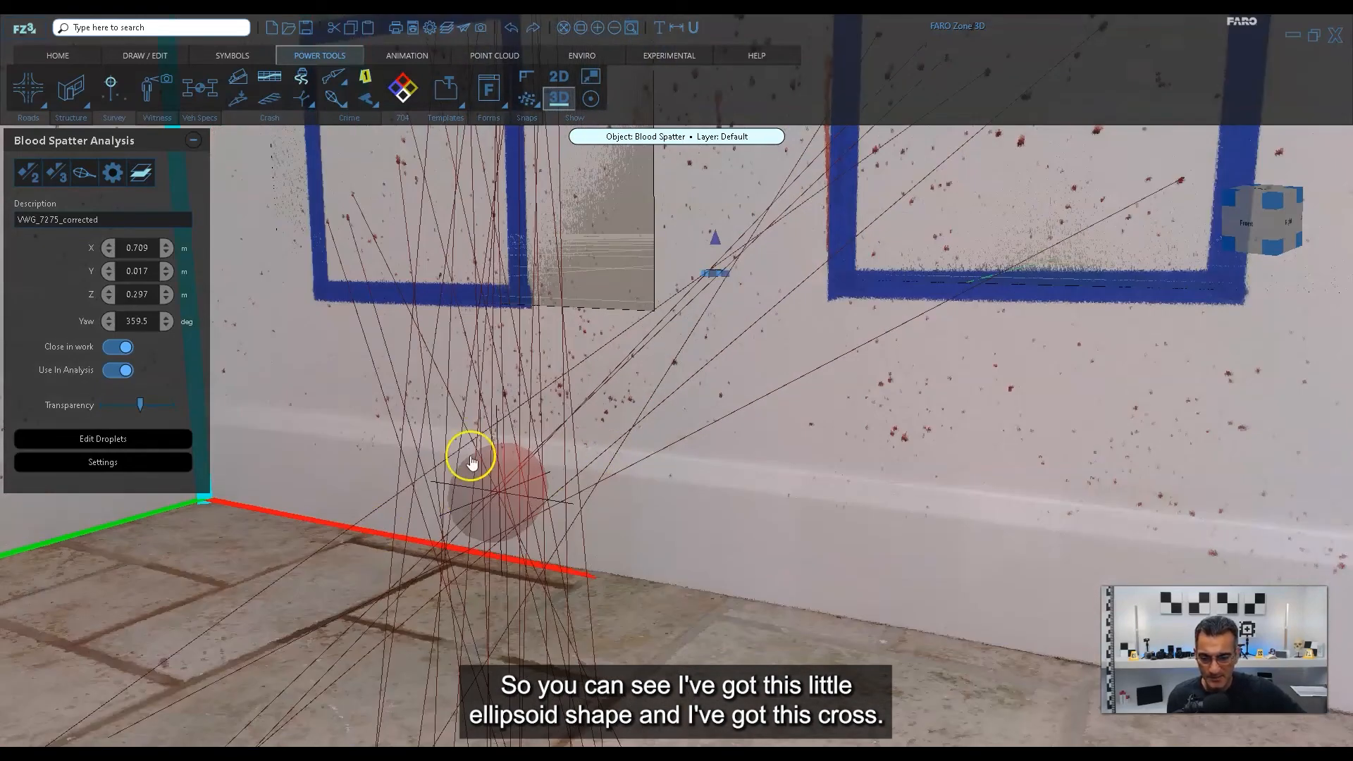
# Select the blood spatter convergence object and examine its origin position and standard deviations along with the region where the trajectories meet.
pyautogui.scroll(-3, 525, 499)
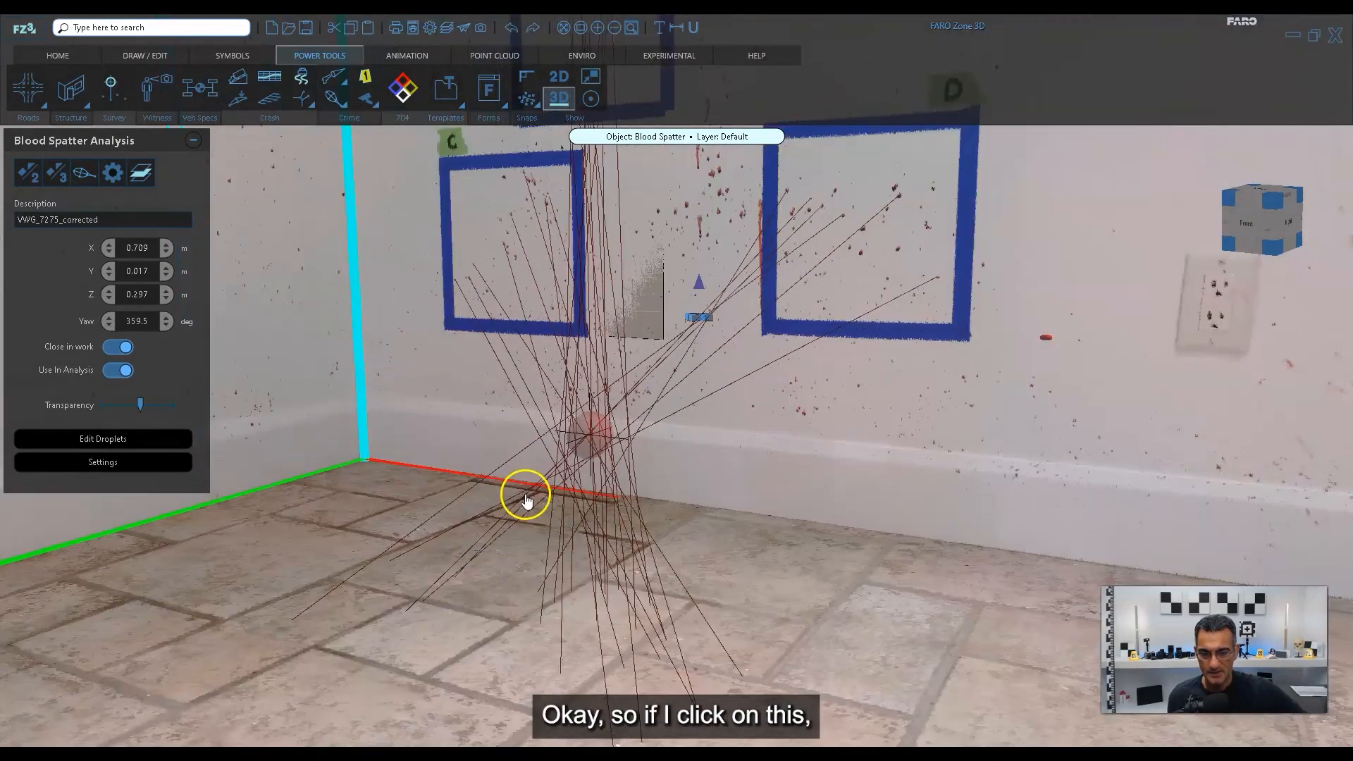
pyautogui.click(596, 437)
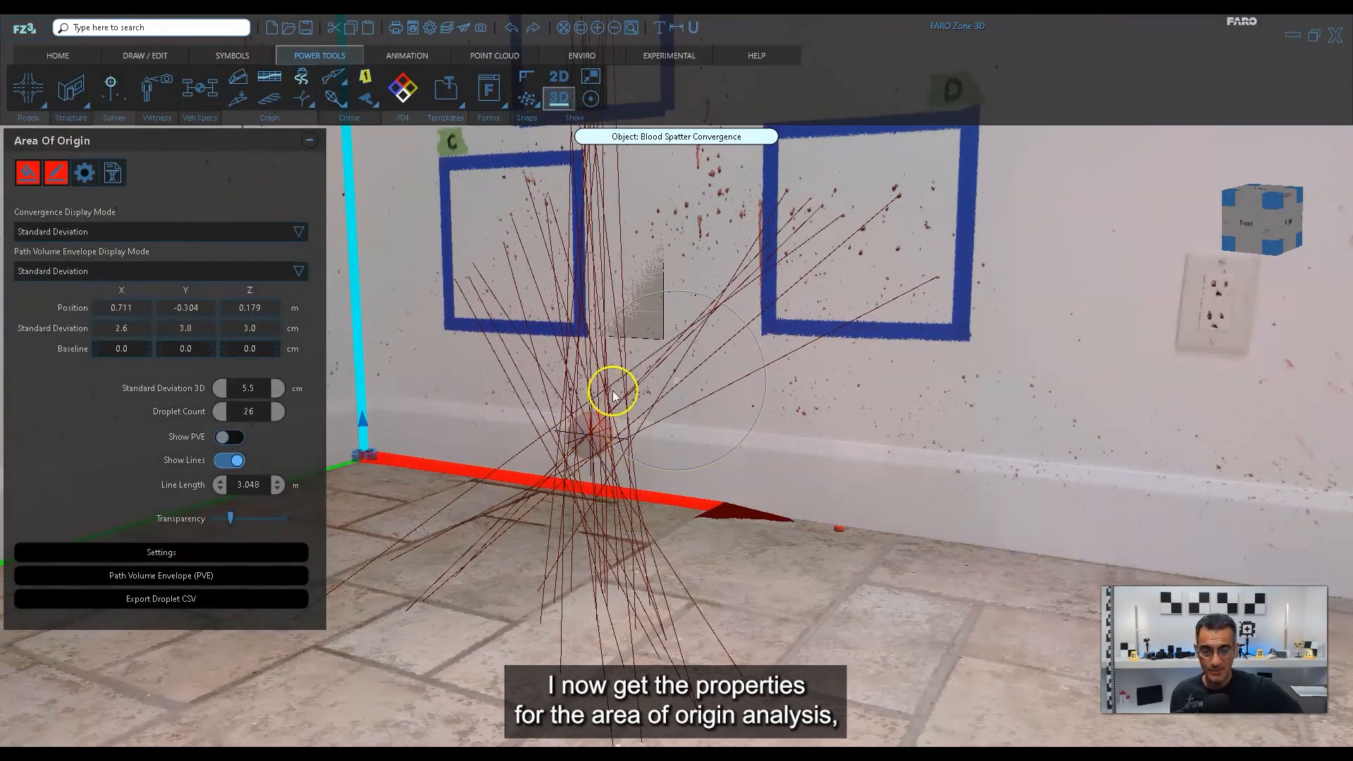
pyautogui.scroll(-3, 608, 451)
pyautogui.moveTo(637, 416); pyautogui.dragTo(674, 564)
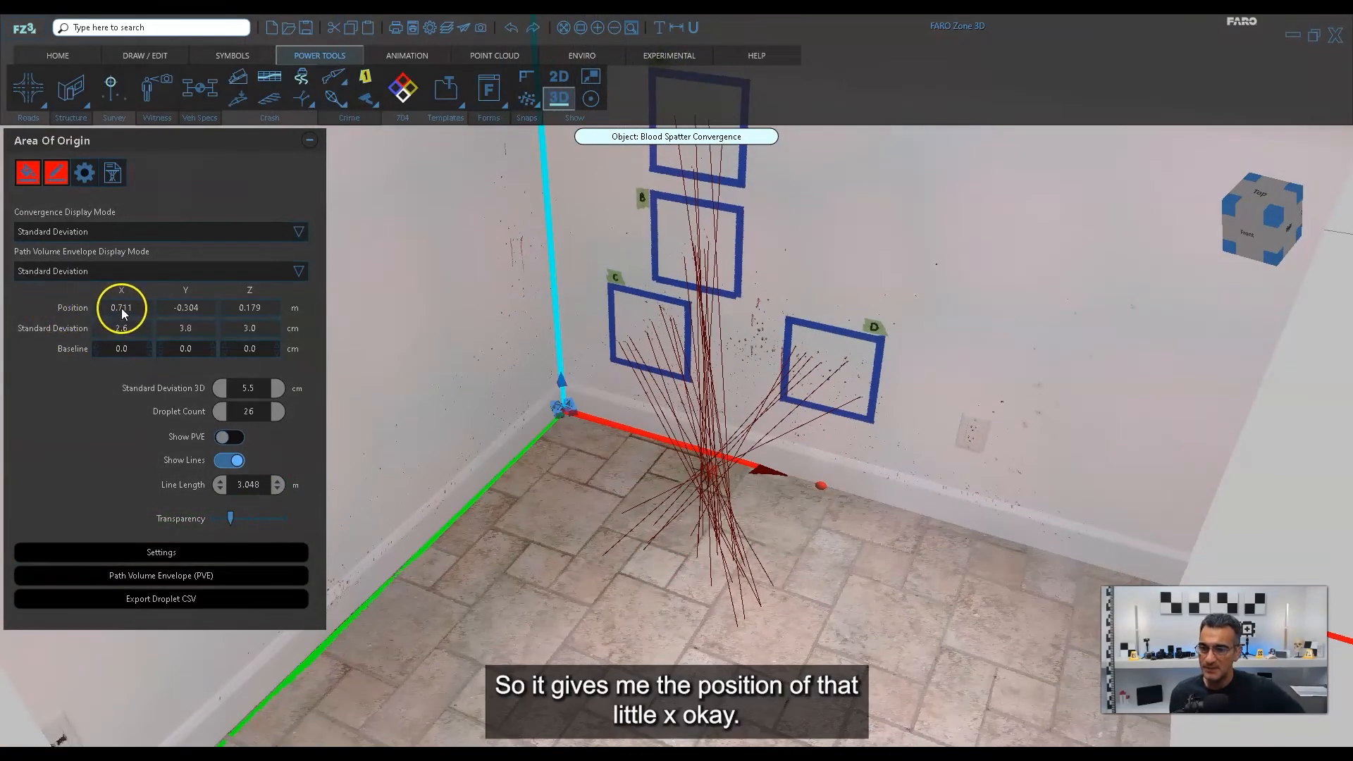
pyautogui.scroll(5, 755, 481)
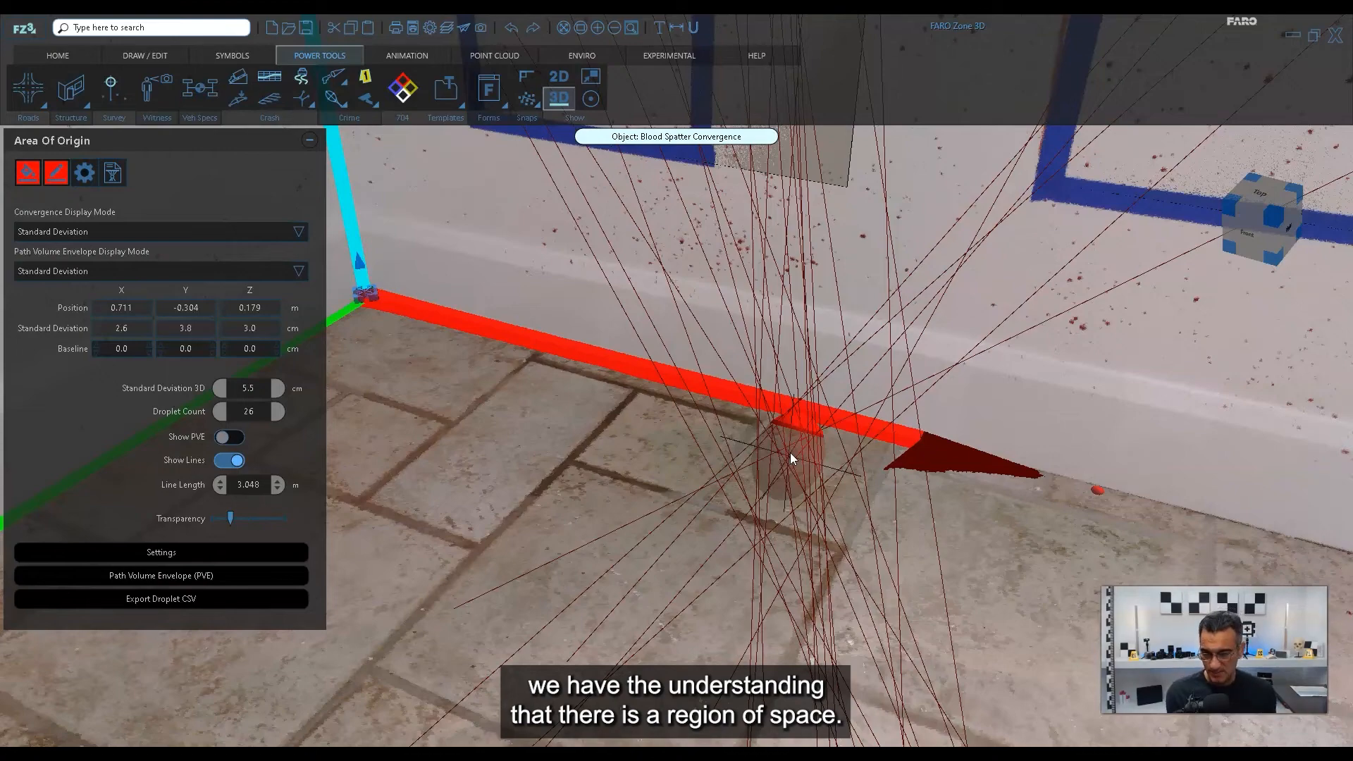
pyautogui.moveTo(677, 449); pyautogui.dragTo(788, 466)
pyautogui.moveTo(945, 592); pyautogui.dragTo(893, 569, button='middle')
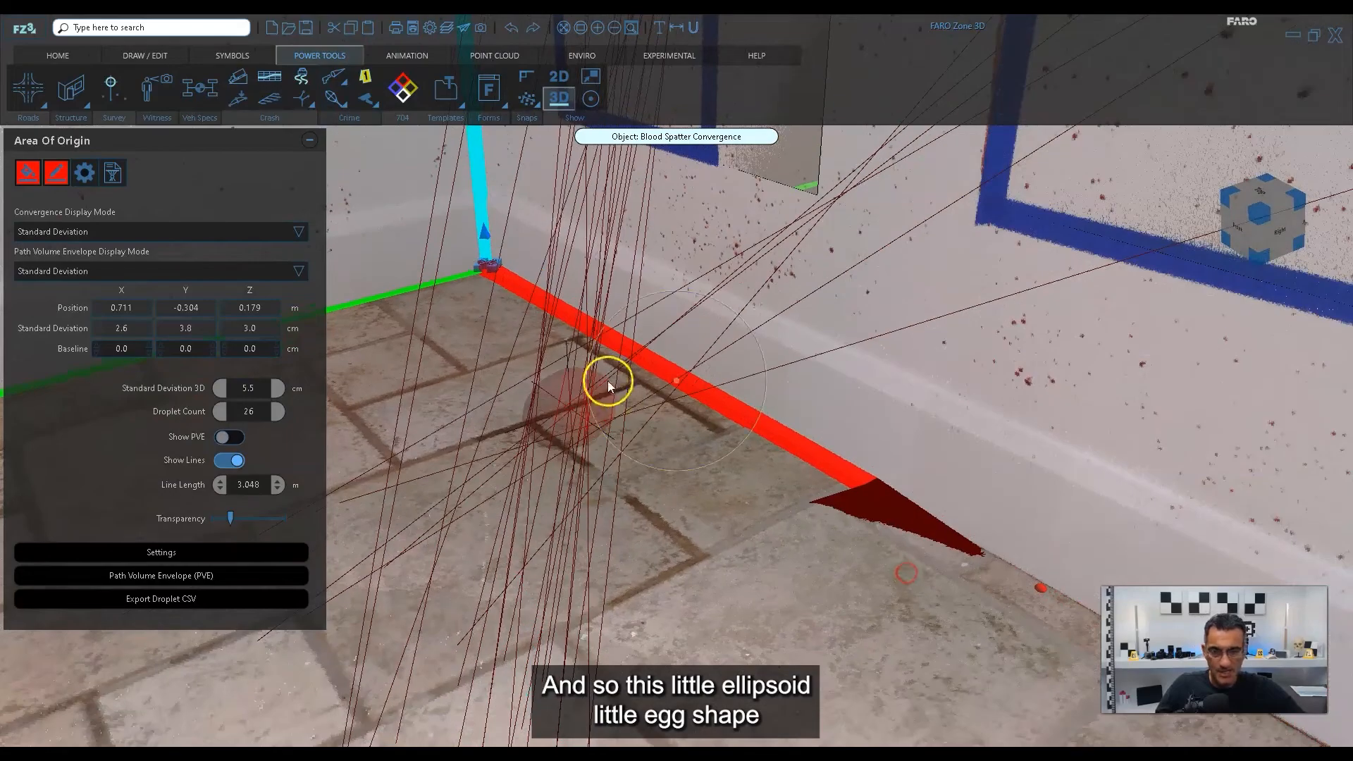
# Make the convergence ellipsoid fully opaque and examine how closely the trajectory lines pass through it.
pyautogui.moveTo(608, 381); pyautogui.dragTo(635, 451, button='middle')
pyautogui.moveTo(231, 518); pyautogui.dragTo(315, 518)
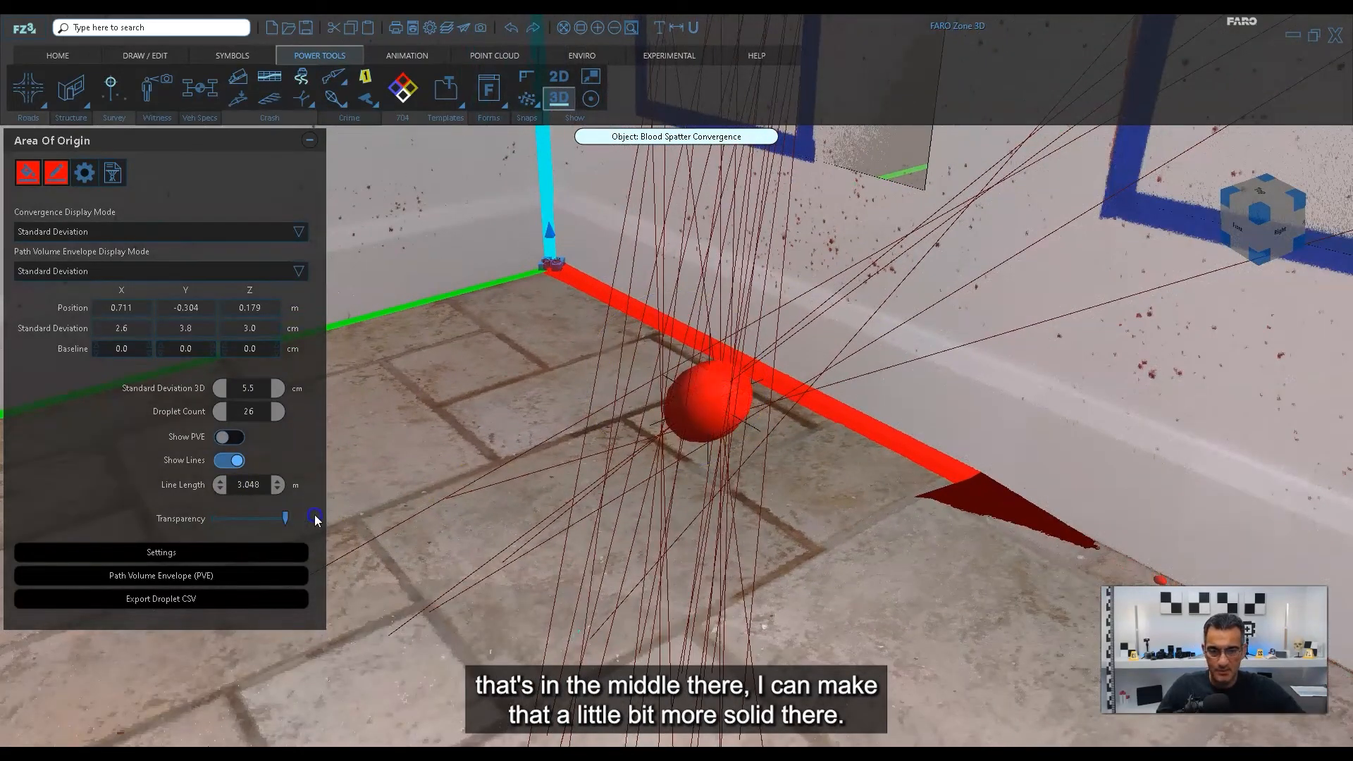
pyautogui.moveTo(768, 411); pyautogui.dragTo(762, 509, button='middle')
pyautogui.scroll(-4, 768, 509)
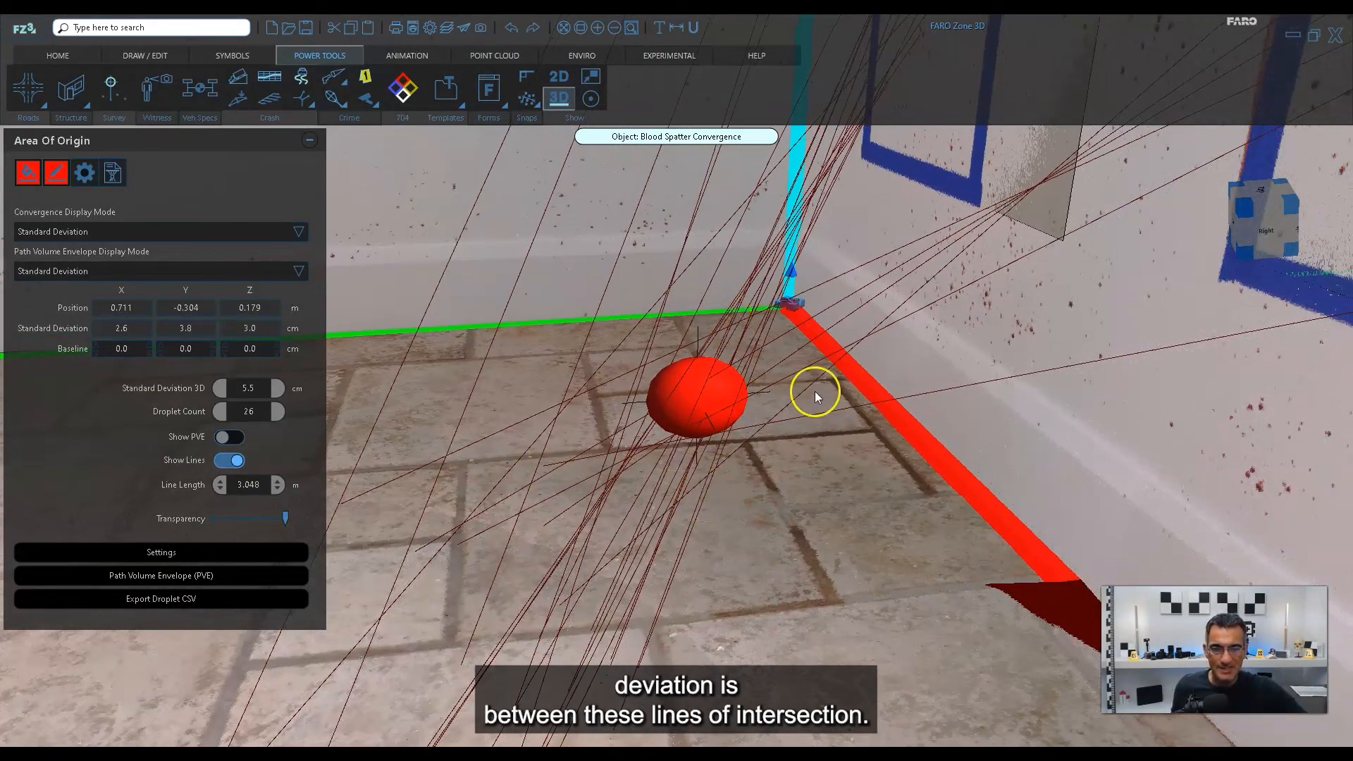
pyautogui.scroll(-3, 750, 464)
pyautogui.moveTo(750, 464); pyautogui.dragTo(761, 586, button='middle')
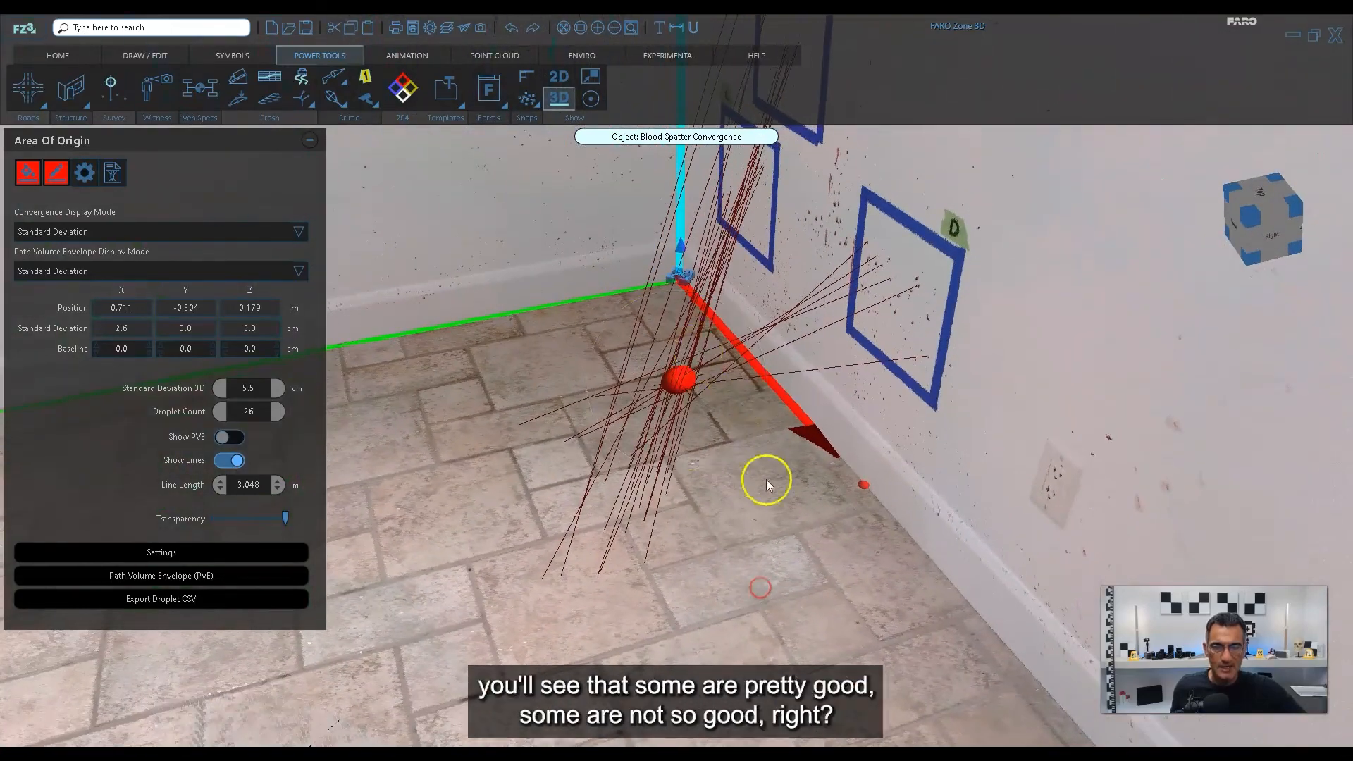
pyautogui.moveTo(764, 477); pyautogui.dragTo(655, 500, button='middle')
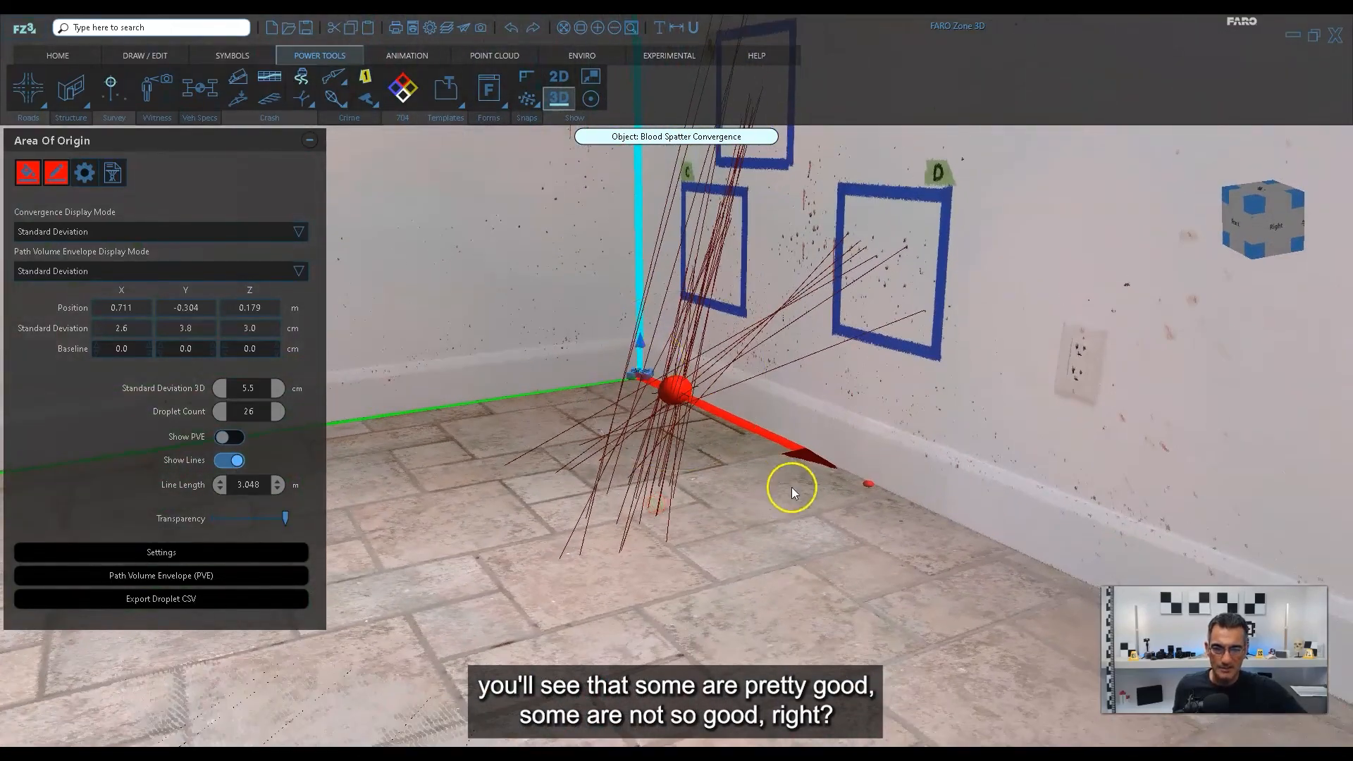
pyautogui.moveTo(792, 487); pyautogui.dragTo(833, 498, button='middle')
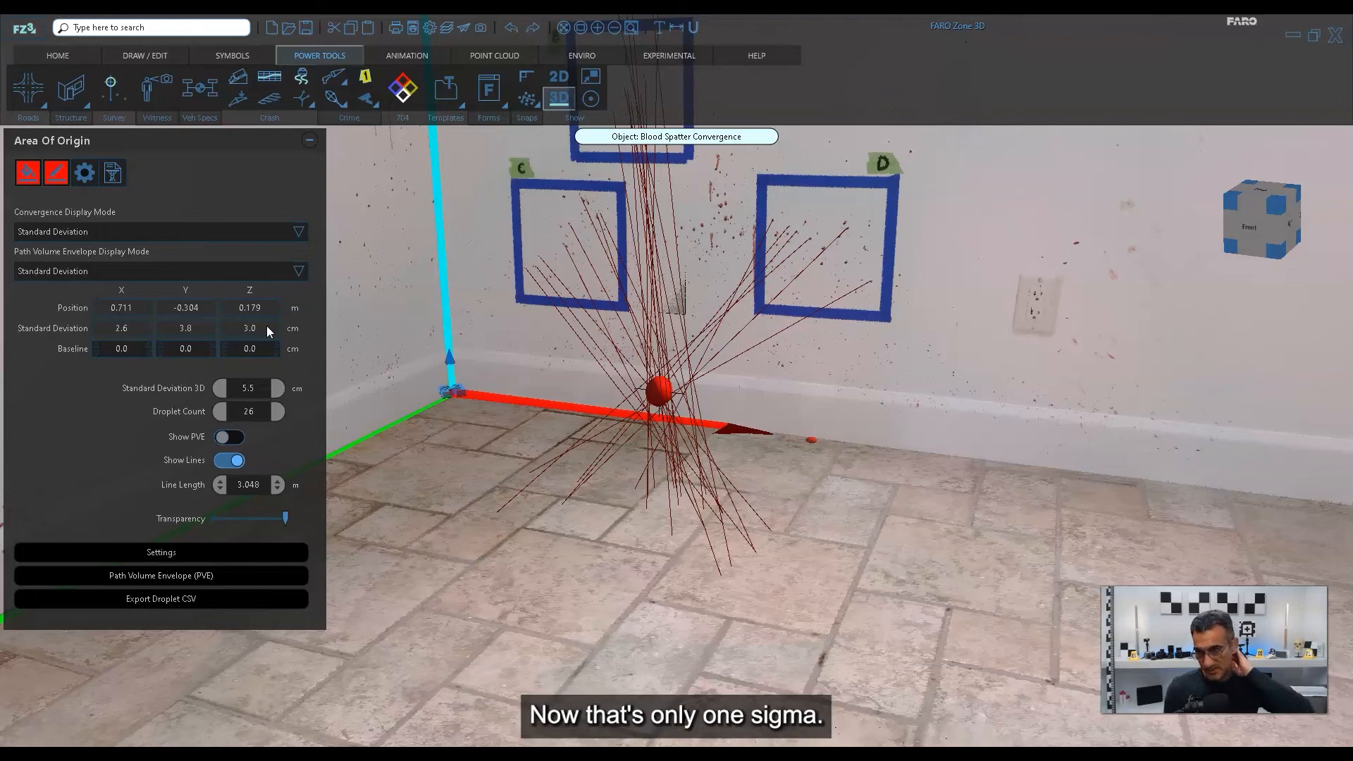
# Set the convergence display mode to Standard Deviation 3x and check which trajectories pass outside the enlarged ellipsoid.
pyautogui.click(99, 226)
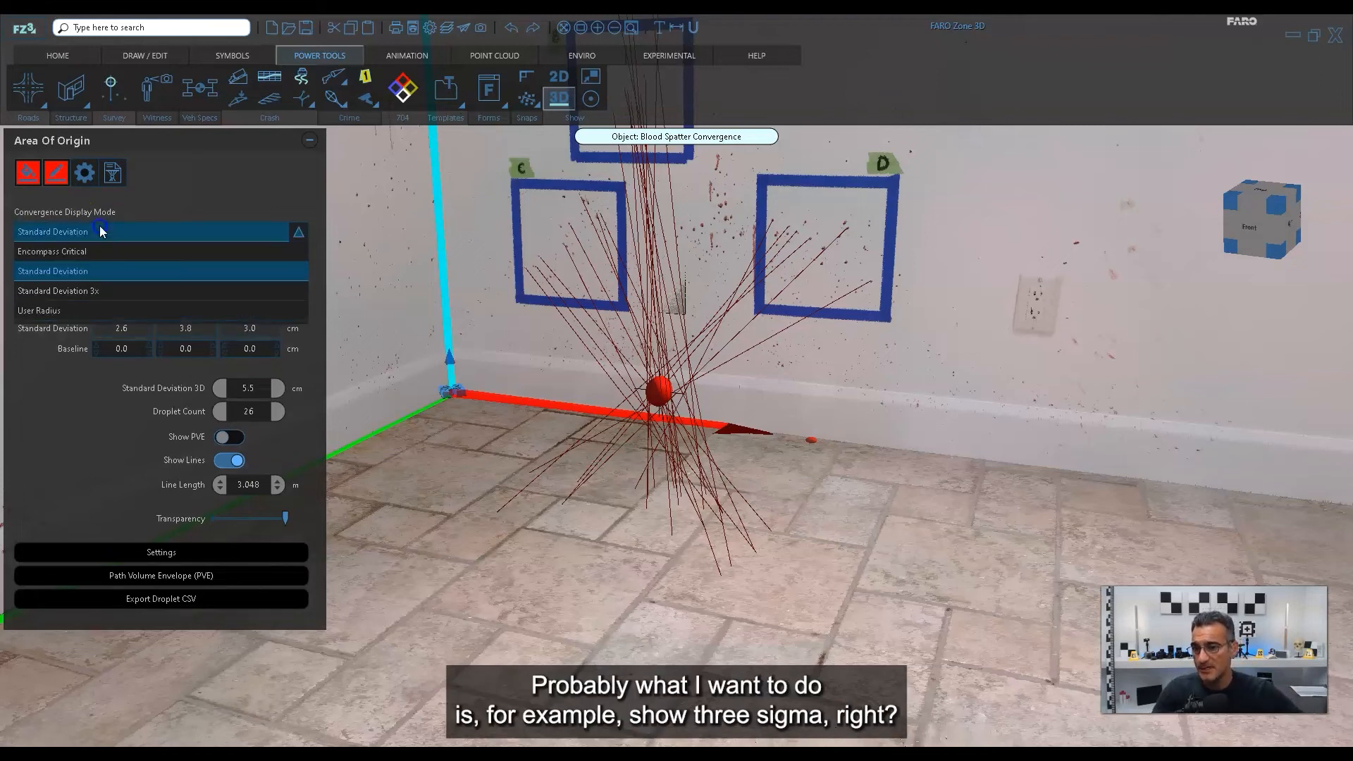
pyautogui.click(101, 293)
pyautogui.moveTo(752, 468); pyautogui.dragTo(764, 441)
pyautogui.scroll(4, 707, 383)
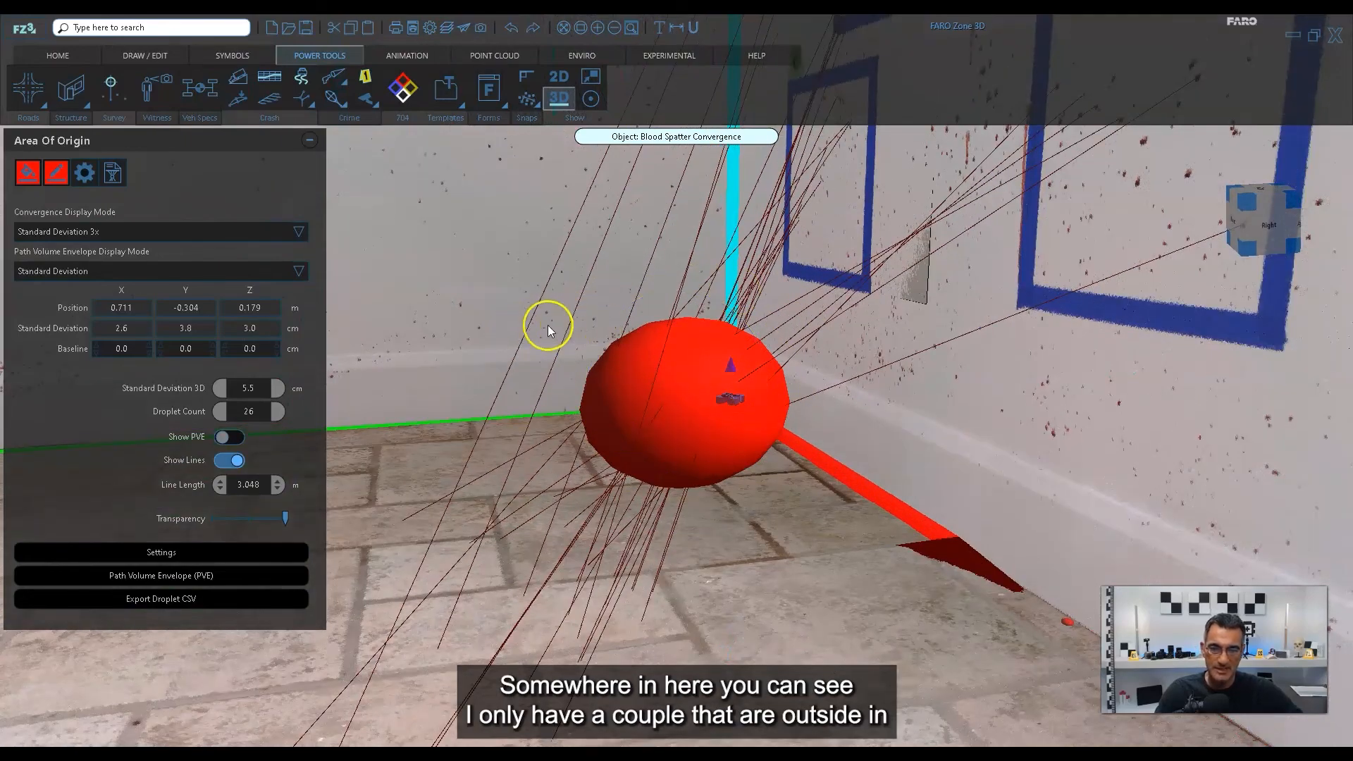
pyautogui.scroll(-3, 629, 401)
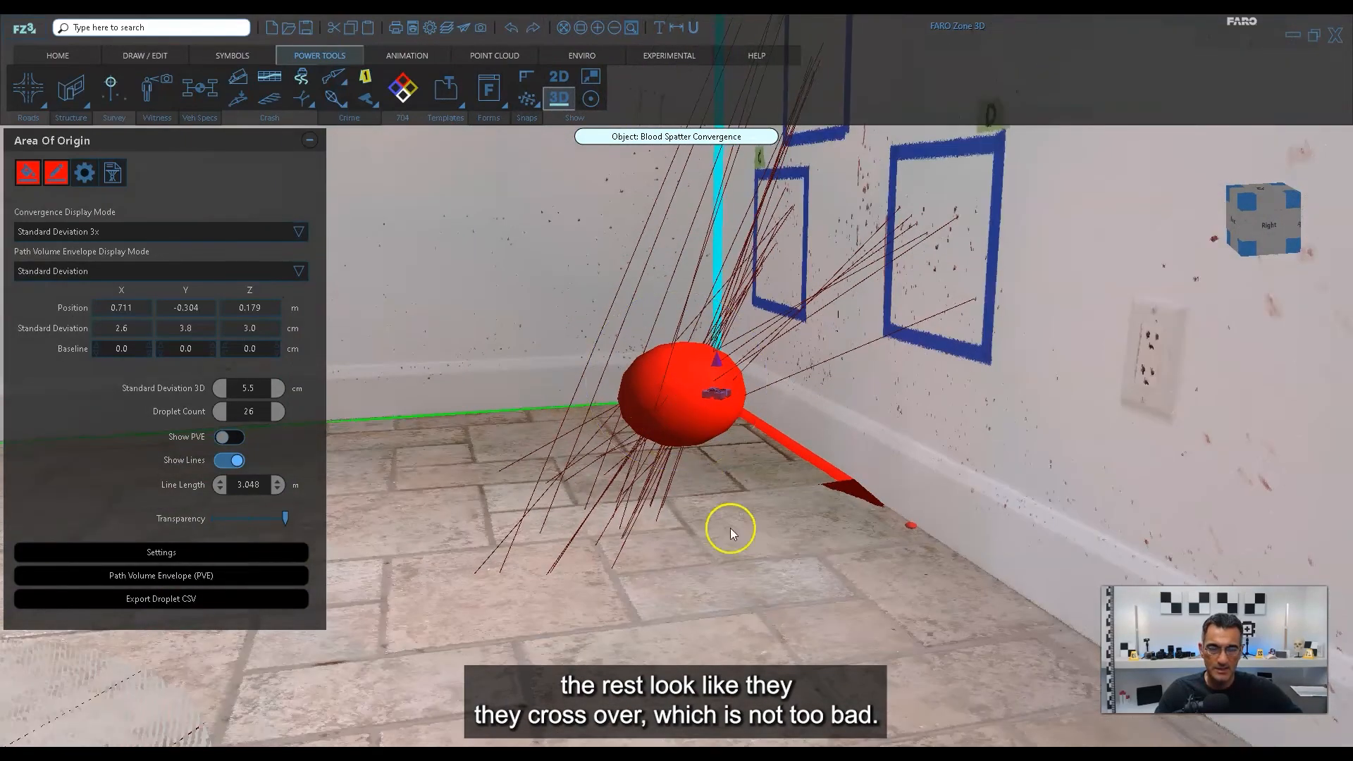
pyautogui.moveTo(730, 528); pyautogui.dragTo(784, 559)
pyautogui.scroll(2, 720, 440)
pyautogui.scroll(-2, 720, 441)
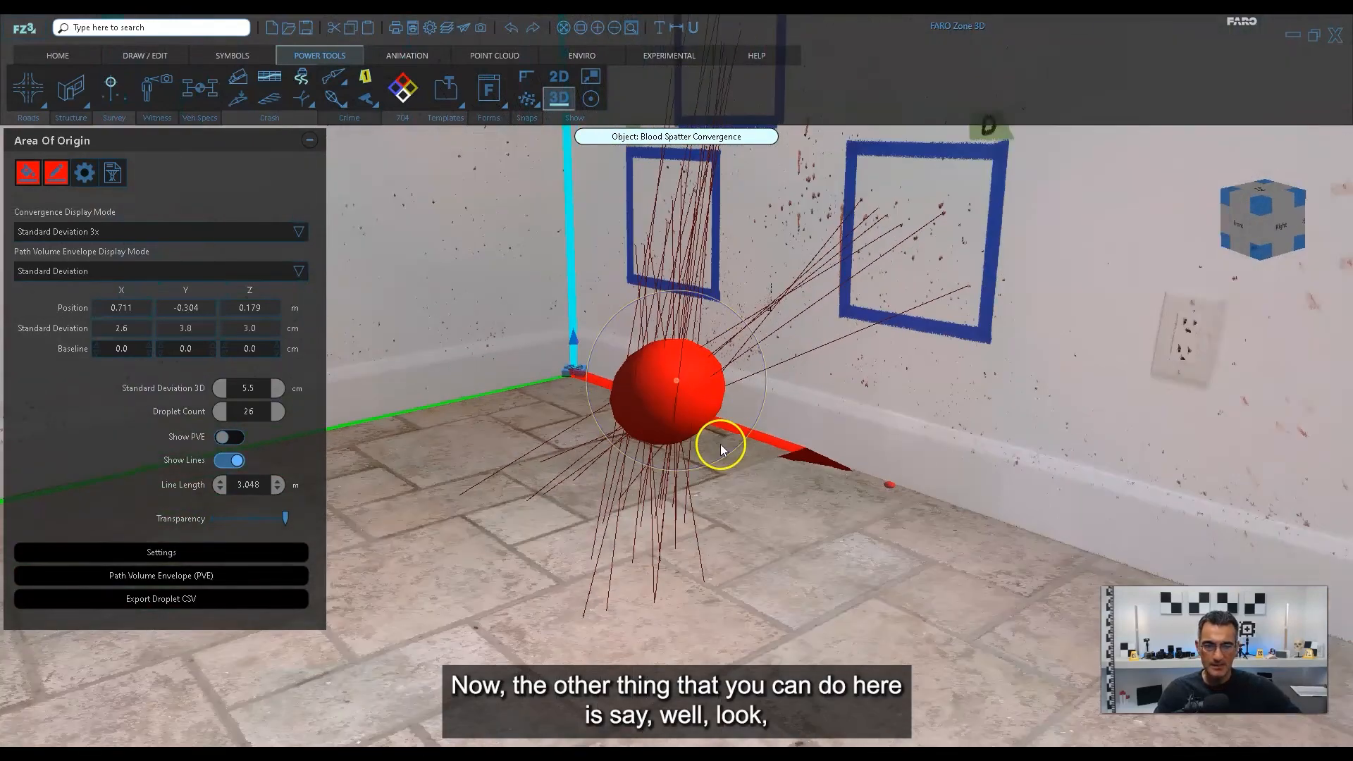
# Set the convergence display mode to User Radius with a convergence radius of 15 cm.
pyautogui.click(56, 234)
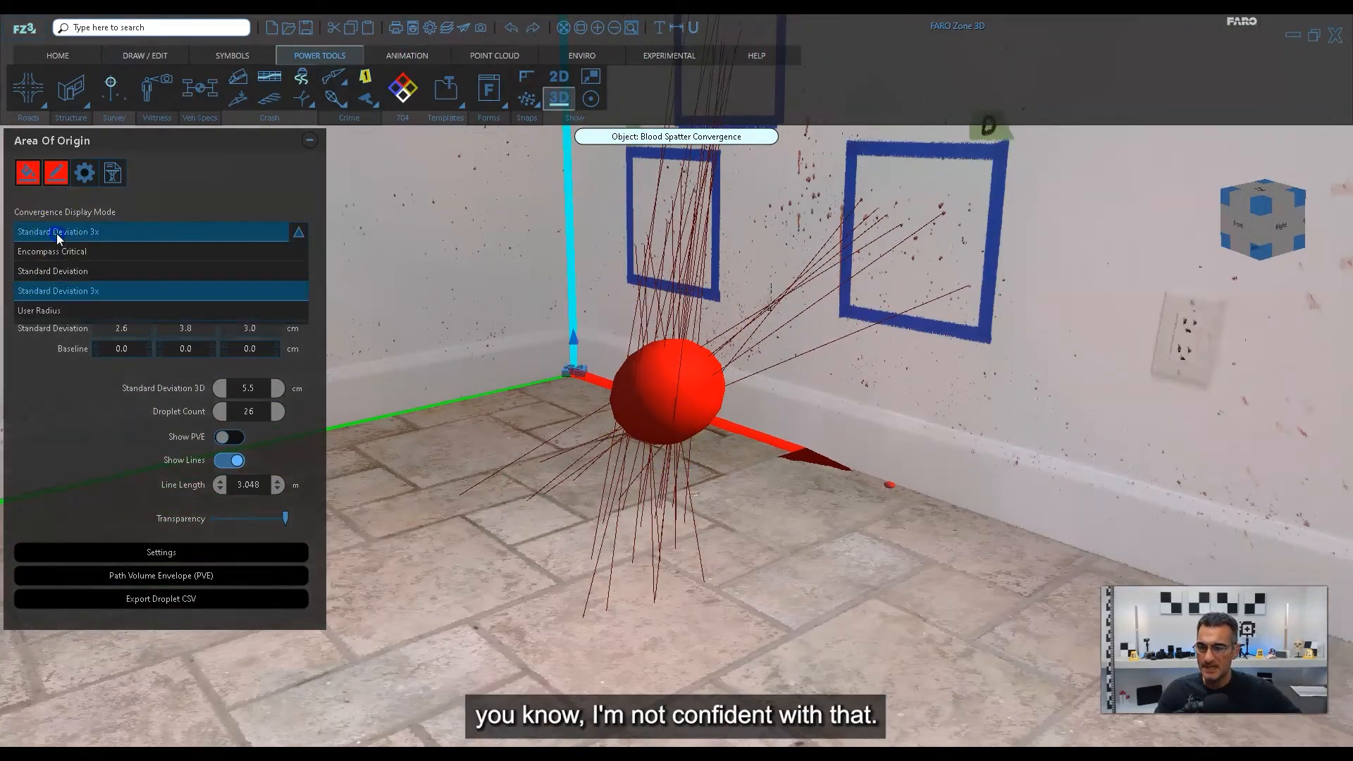
pyautogui.click(37, 310)
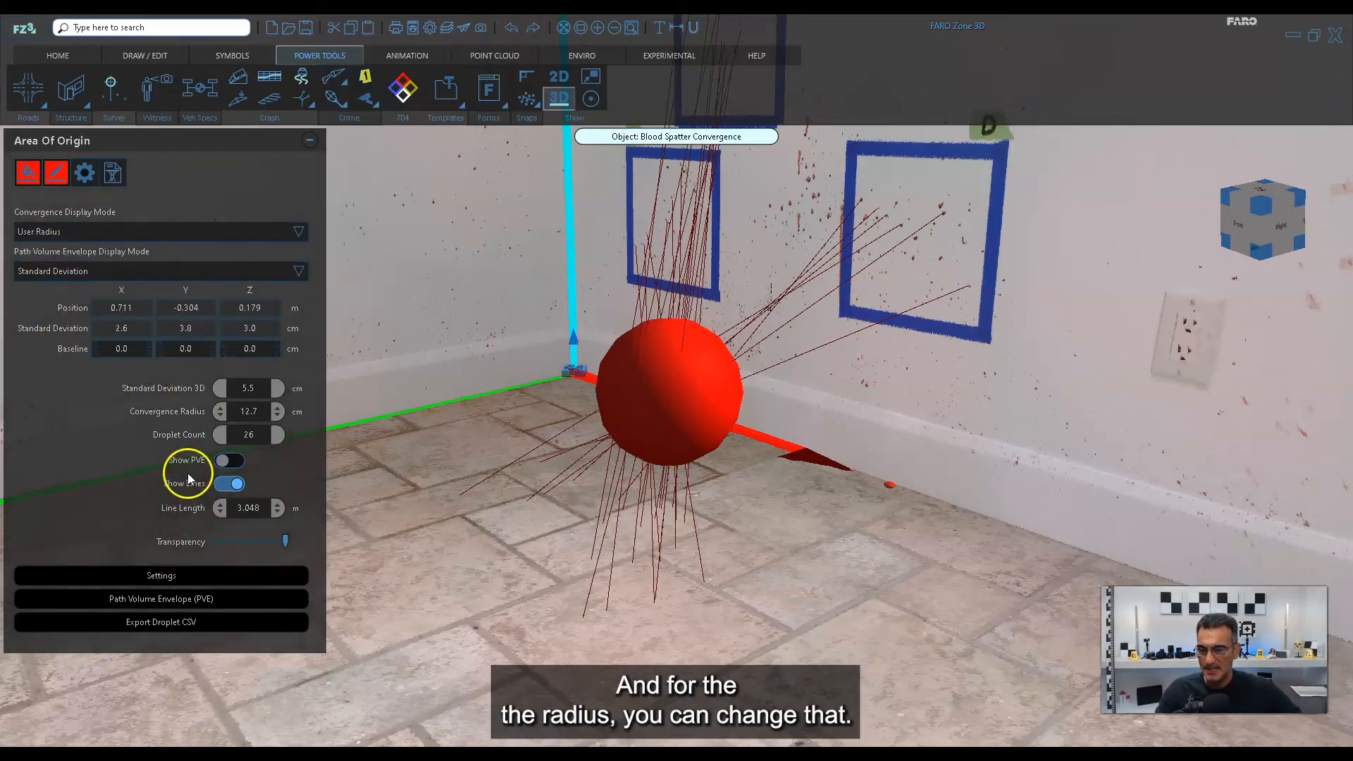
pyautogui.click(256, 411)
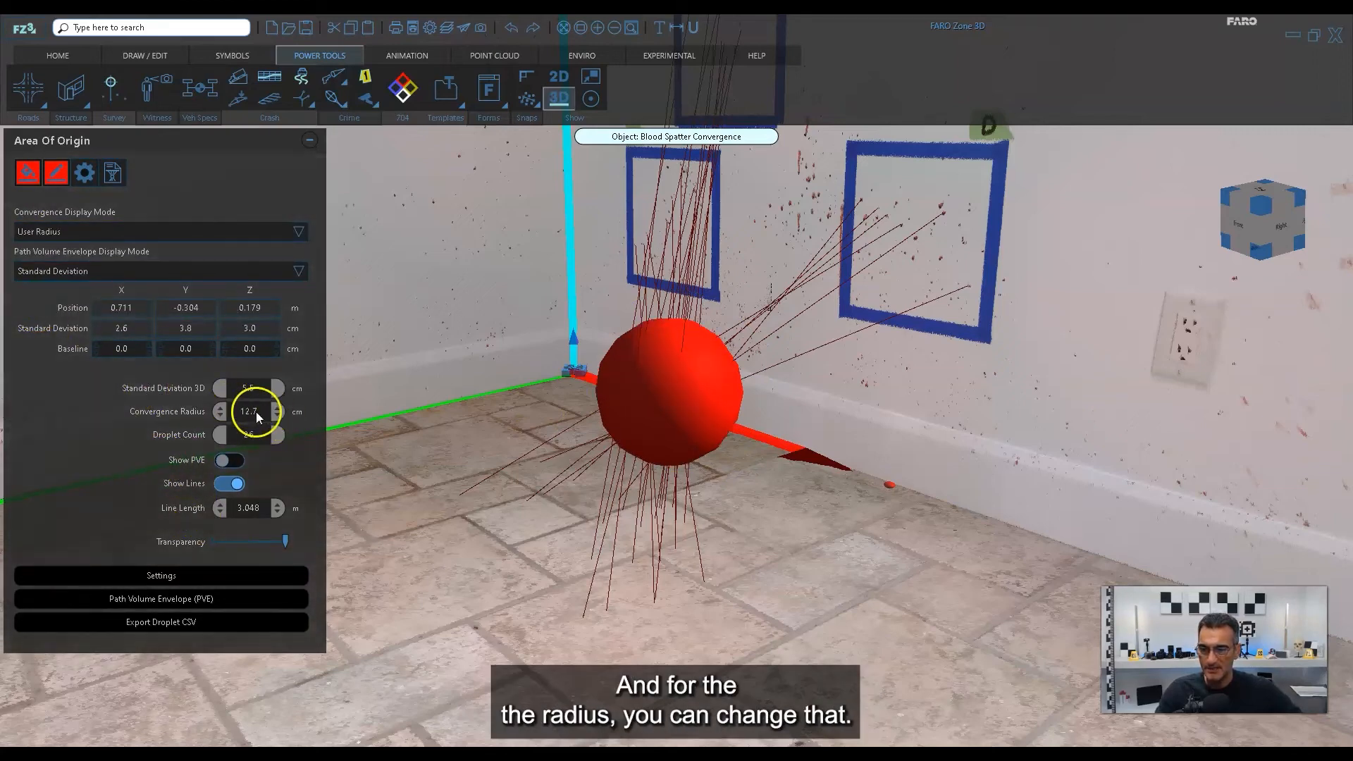
pyautogui.write('15')
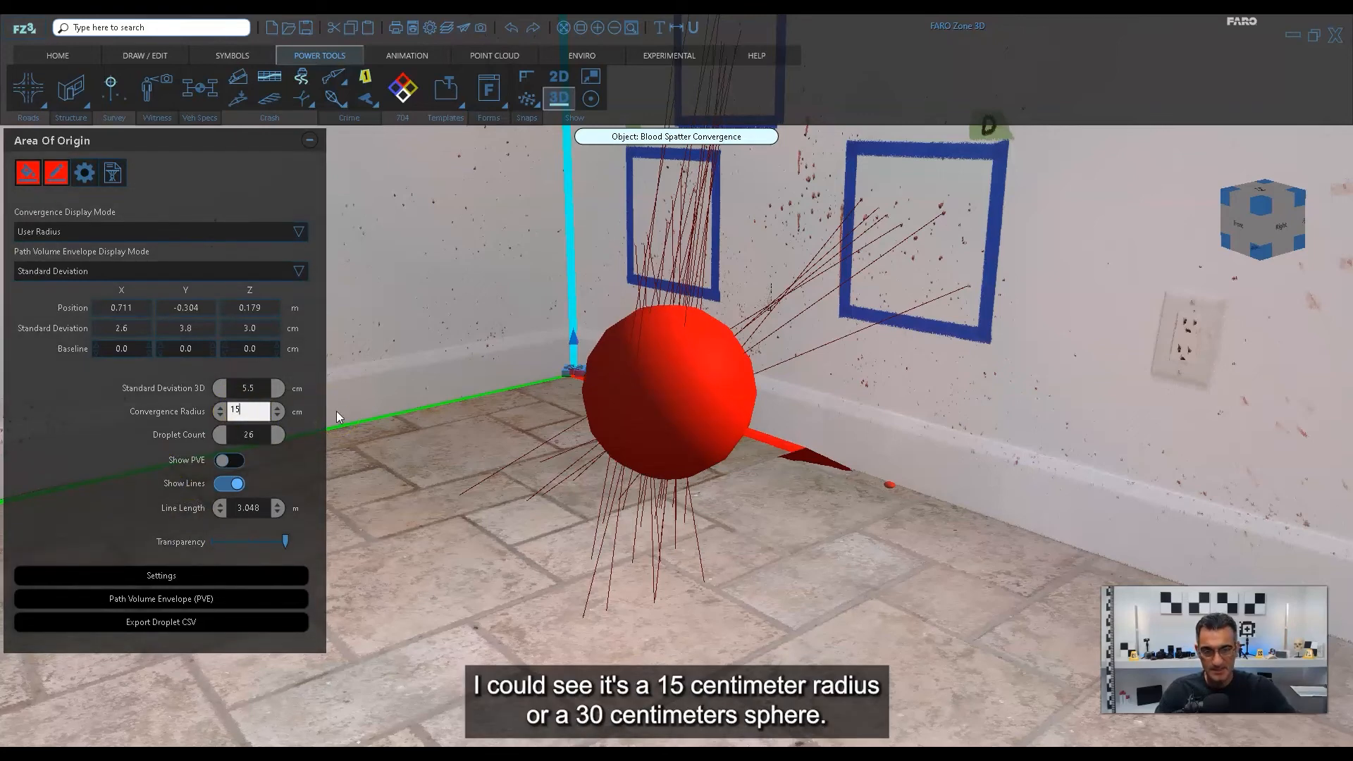
pyautogui.press('Return')
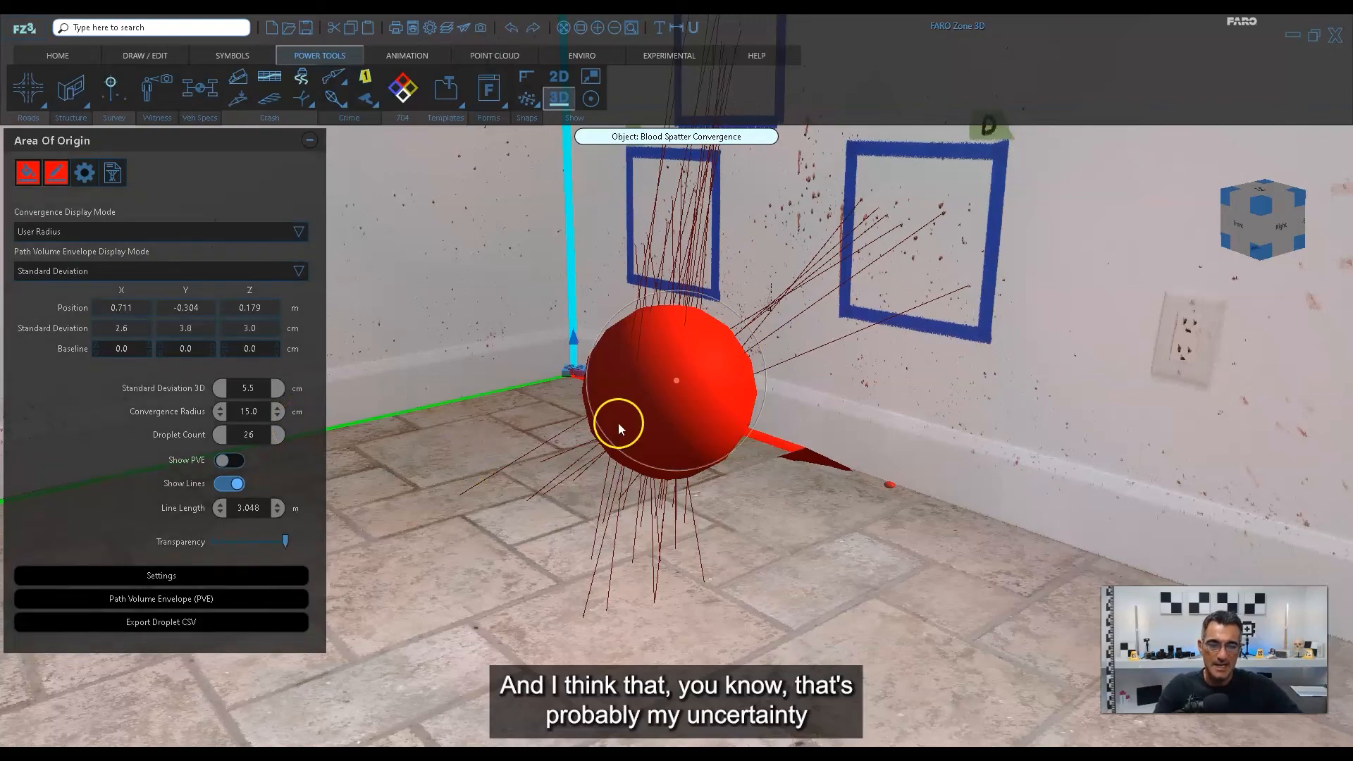
# Examine the convergence sphere and its trajectories to squares A to D from the front and from an angled overview of the room corner.
pyautogui.moveTo(617, 417); pyautogui.dragTo(745, 532)
pyautogui.moveTo(728, 474); pyautogui.dragTo(833, 593)
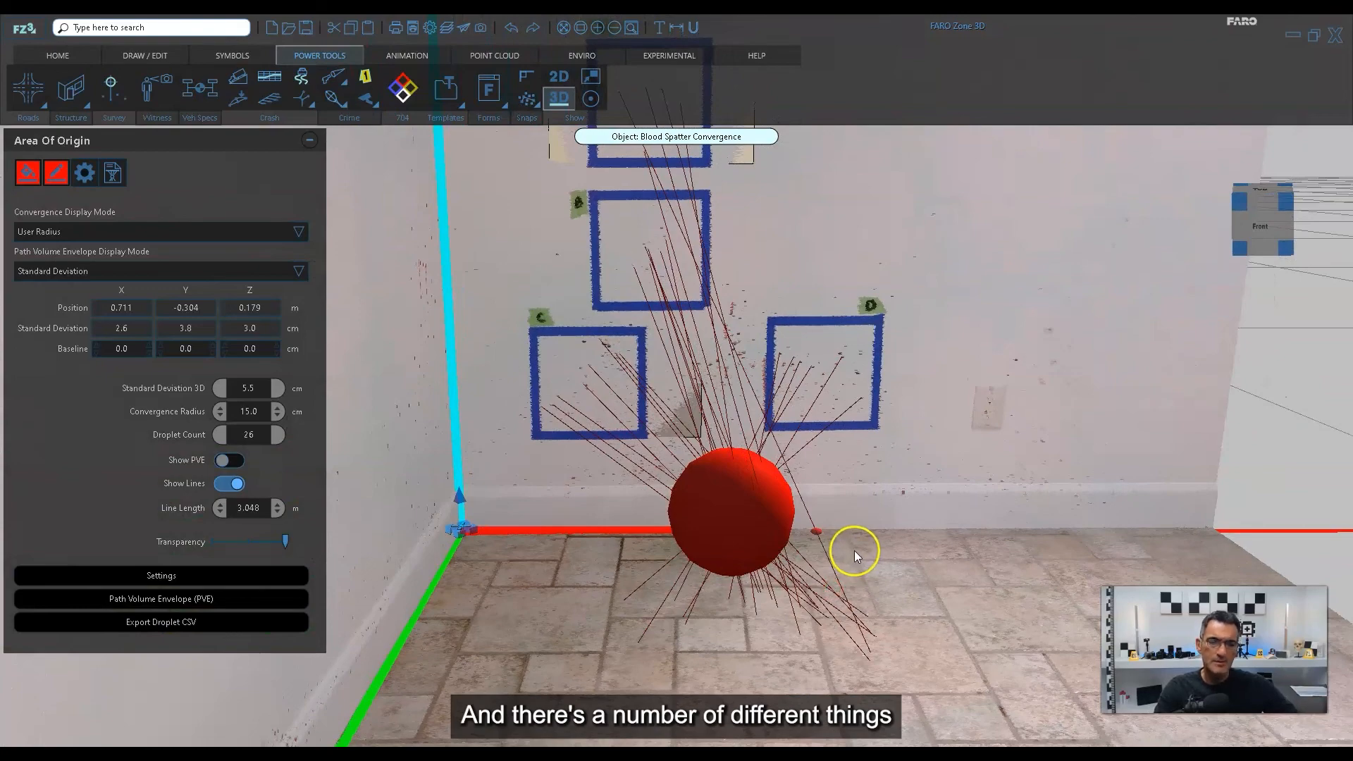
pyautogui.scroll(-5, 844, 552)
pyautogui.moveTo(730, 468); pyautogui.dragTo(747, 528, button='middle')
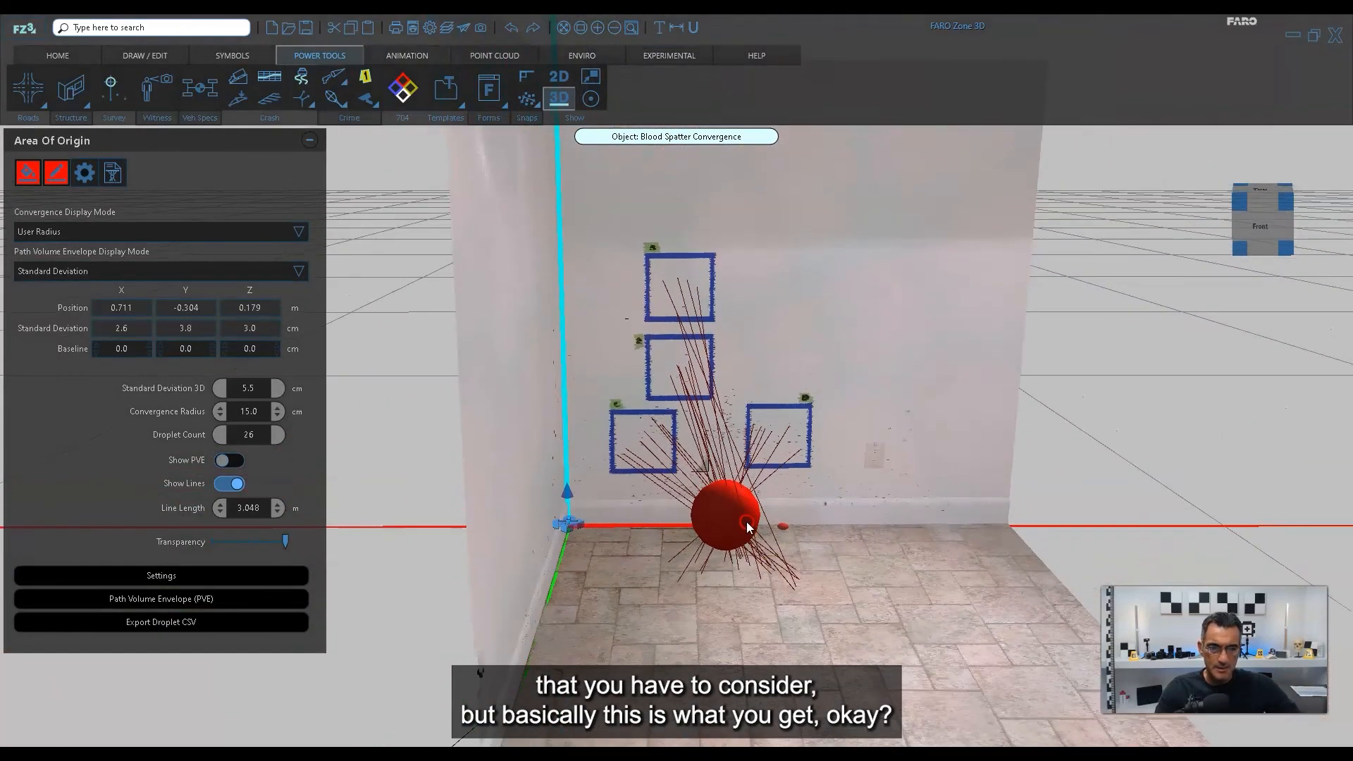
pyautogui.moveTo(748, 528); pyautogui.dragTo(748, 559)
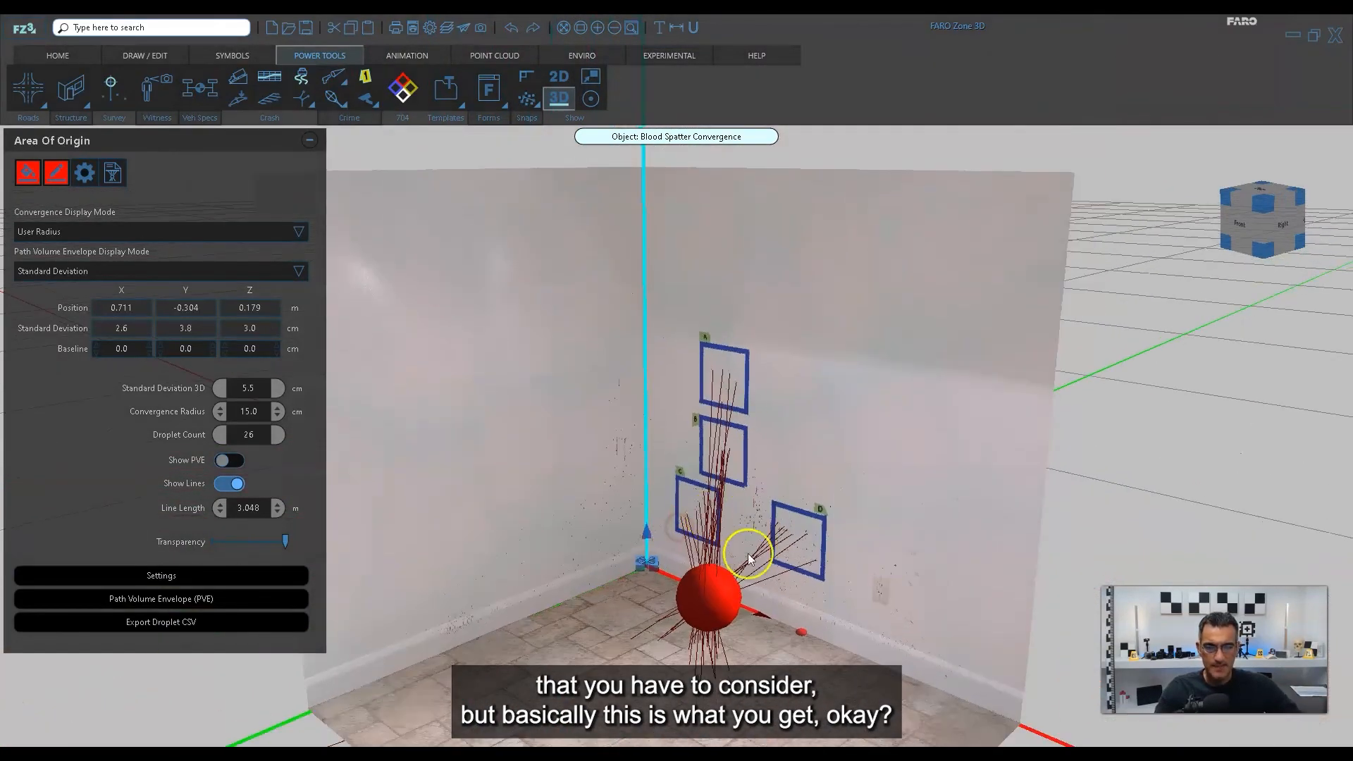
pyautogui.moveTo(750, 559); pyautogui.dragTo(774, 523, button='right')
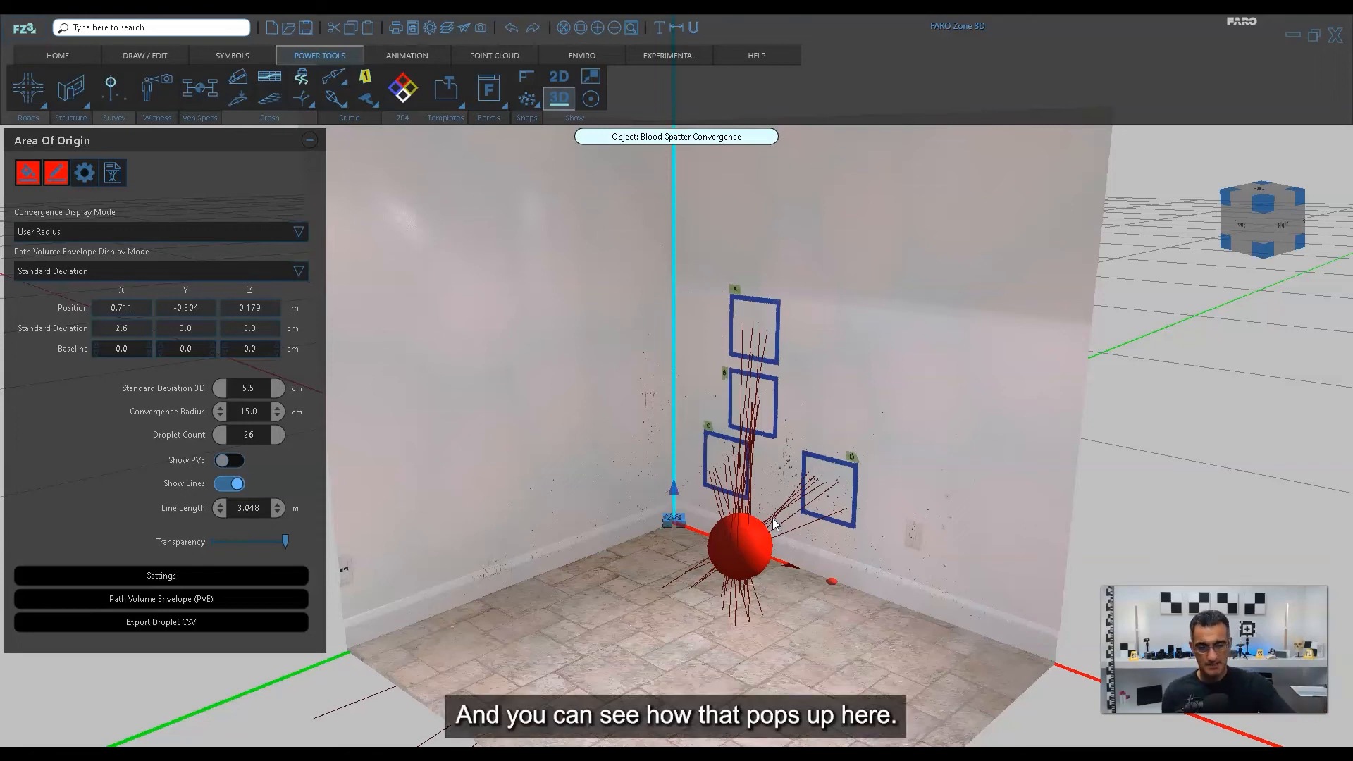
pyautogui.scroll(4, 776, 514)
pyautogui.moveTo(803, 523); pyautogui.dragTo(768, 485, button='middle')
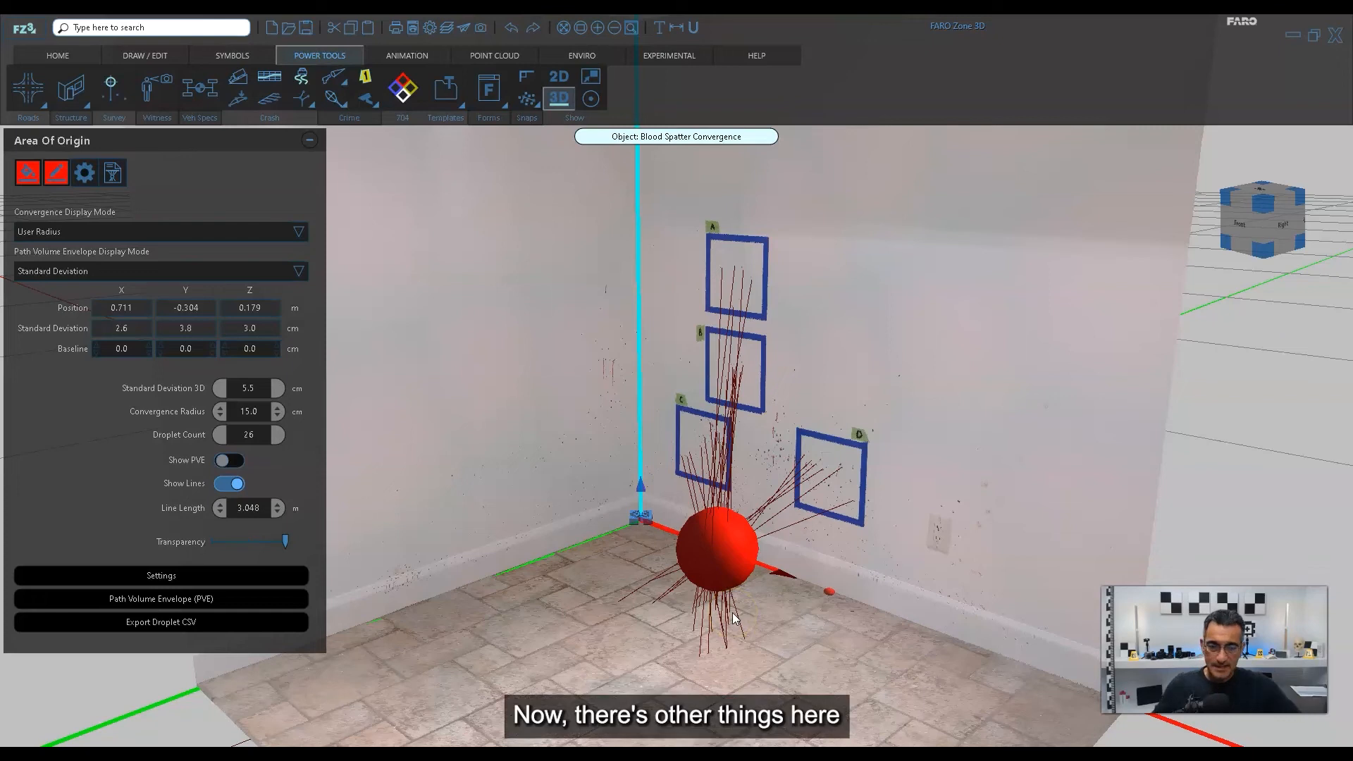
# Generate the blood spatter report from the area of origin analysis and maximize its print preview.
pyautogui.click(112, 174)
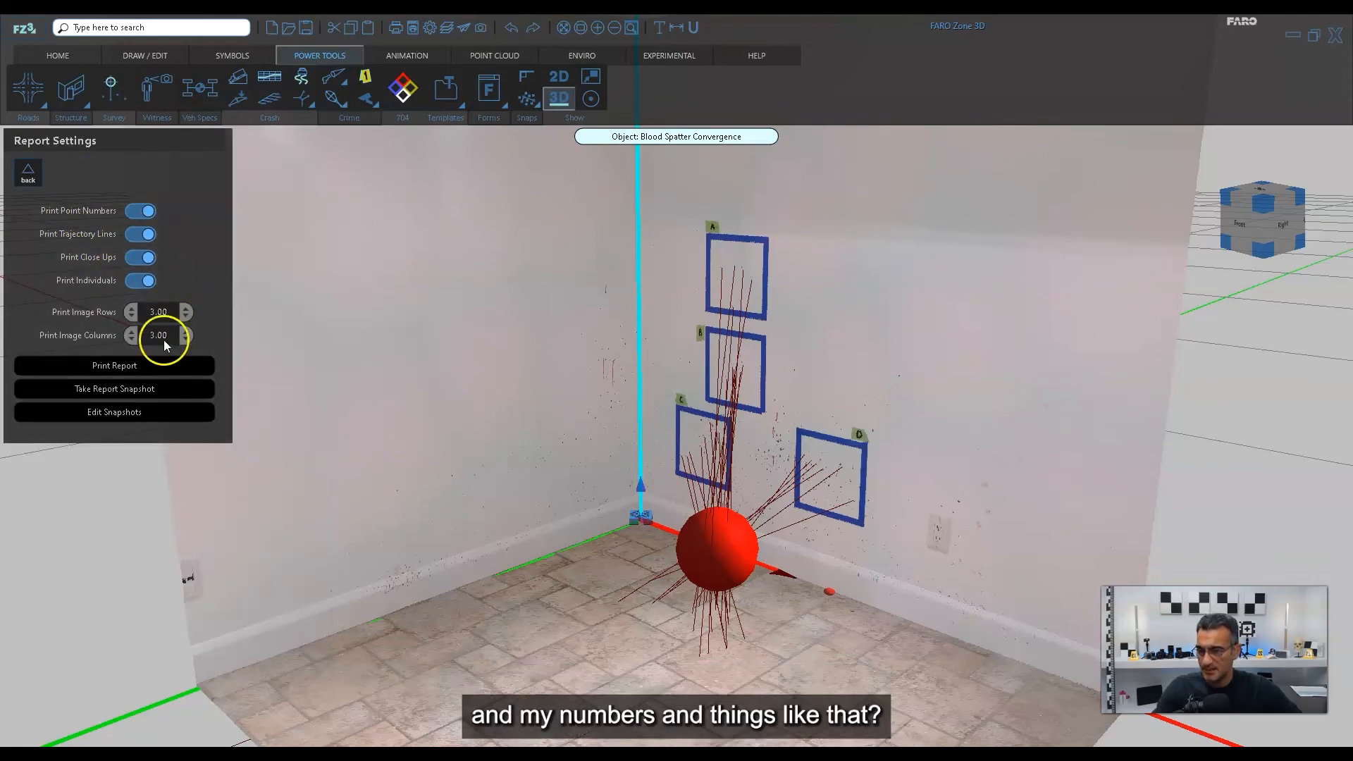
pyautogui.click(128, 366)
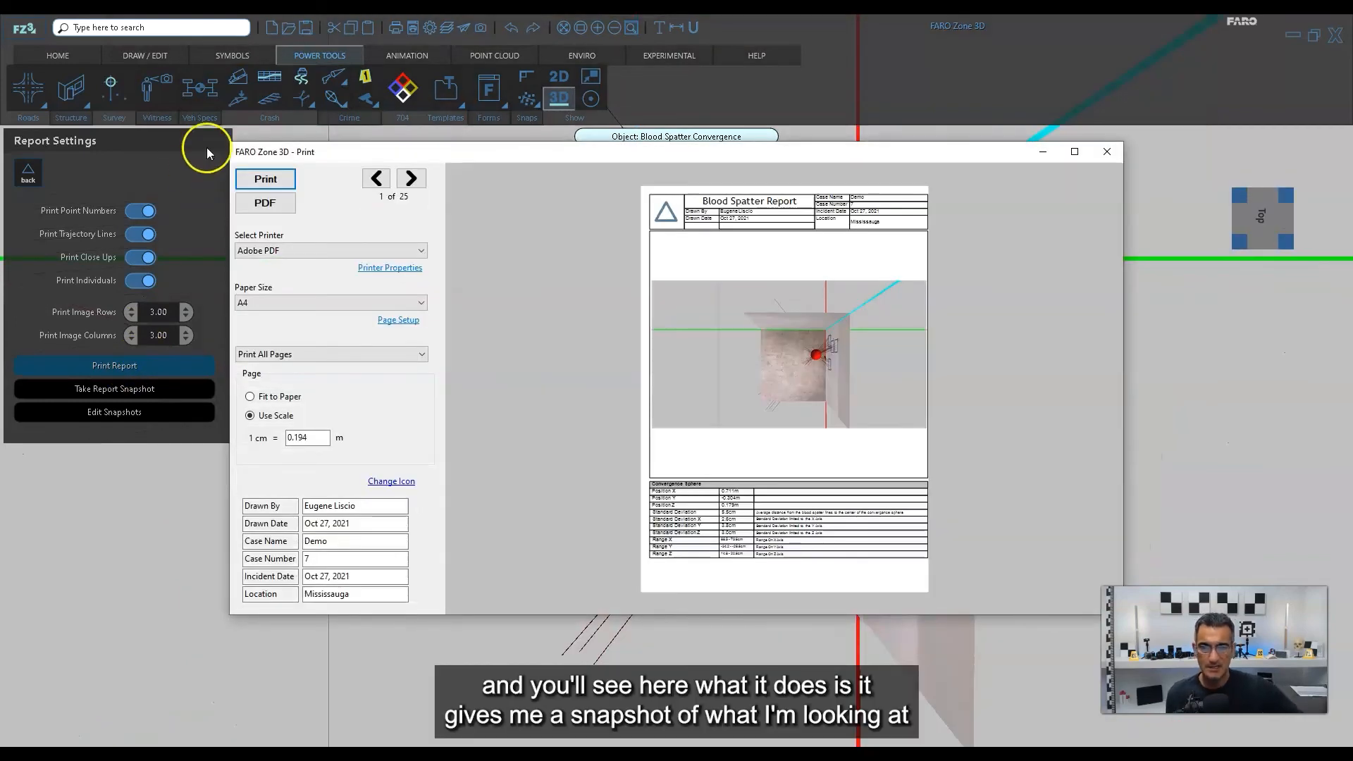
pyautogui.click(1074, 152)
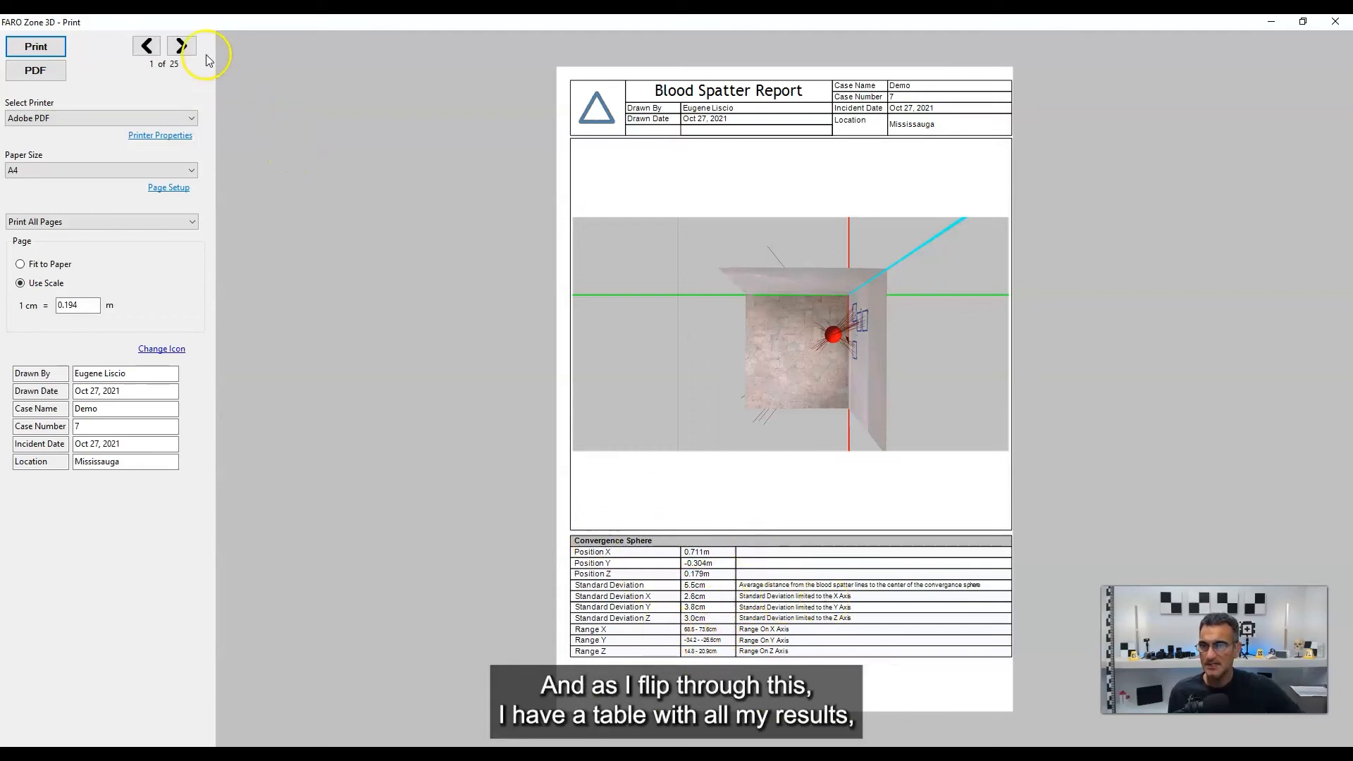
# Page forward through the report to page 12, examining the stain results table, scene image and marked bloodstain close-ups.
pyautogui.click(181, 47)
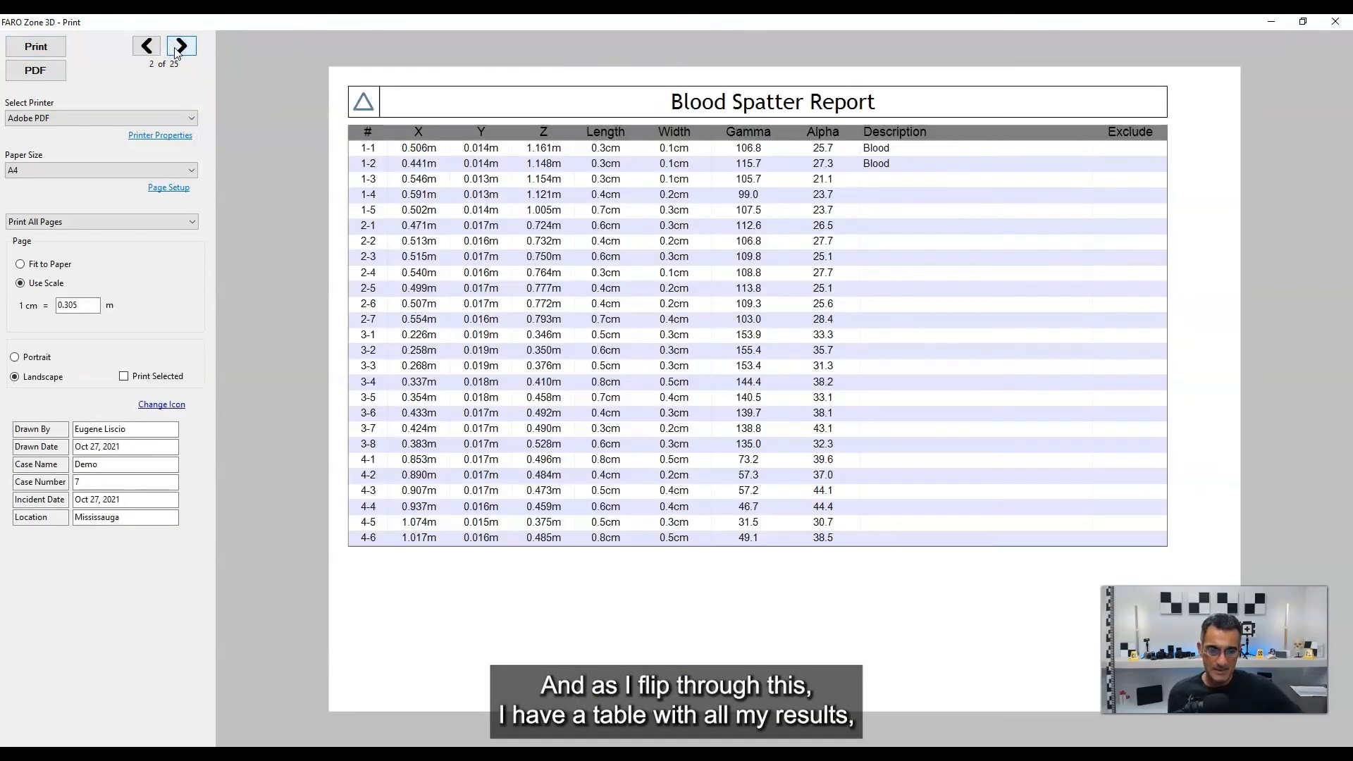
pyautogui.click(181, 46)
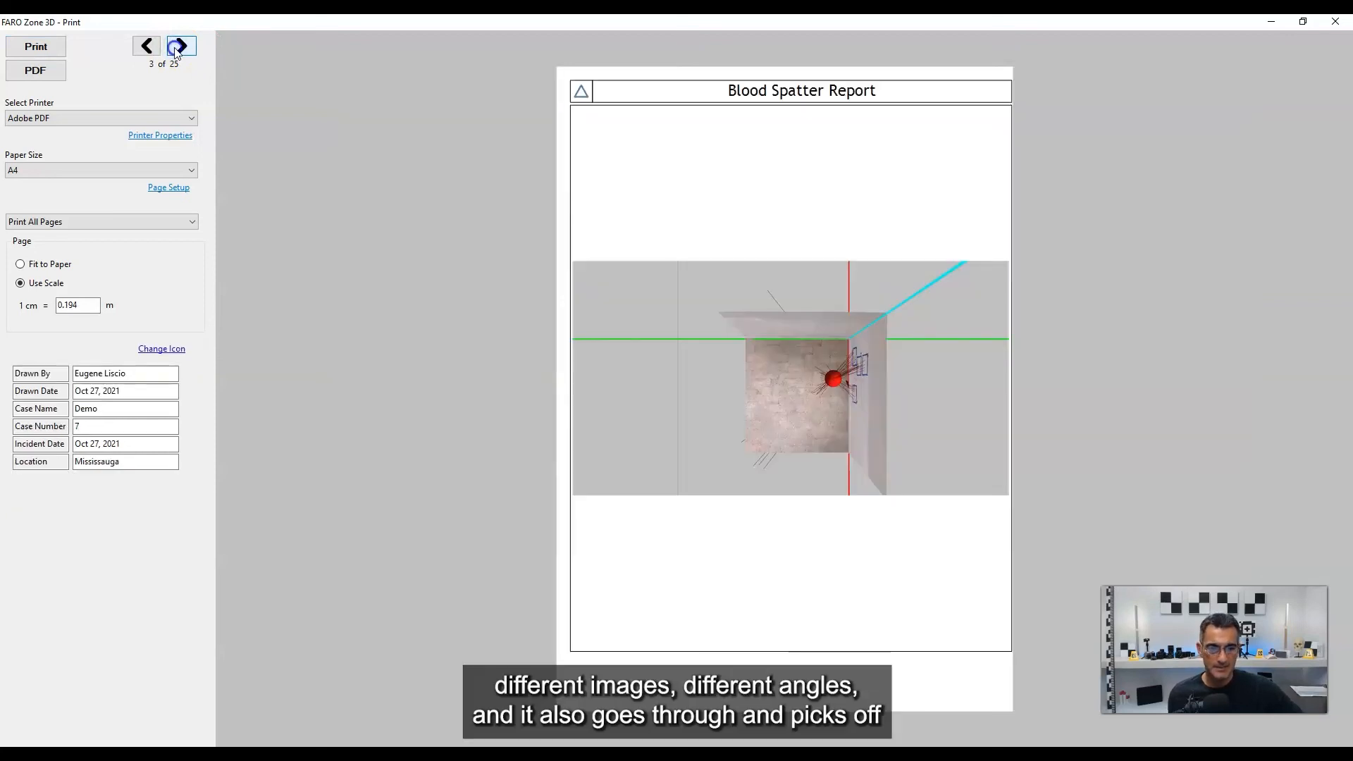
pyautogui.click(181, 46)
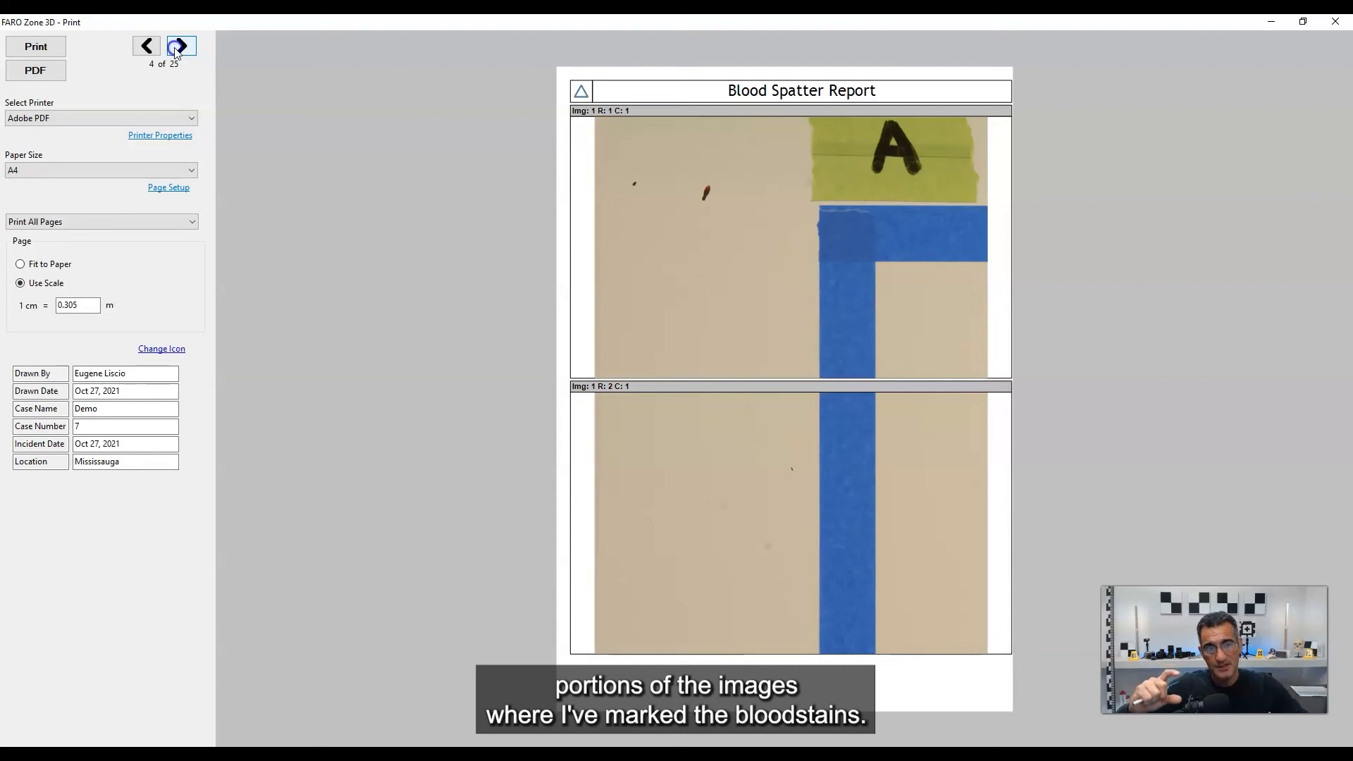
pyautogui.click(176, 51)
pyautogui.click(175, 51)
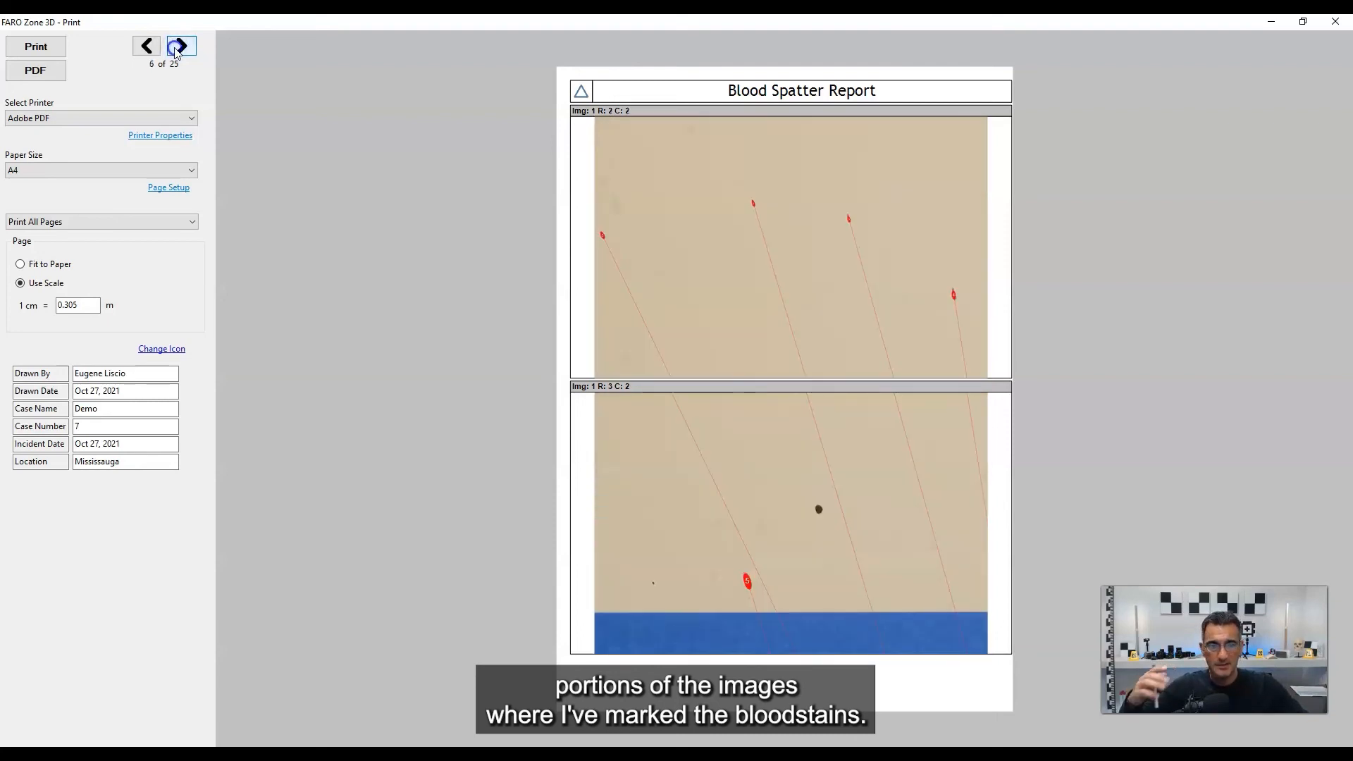
pyautogui.click(176, 49)
pyautogui.click(176, 50)
pyautogui.click(176, 50)
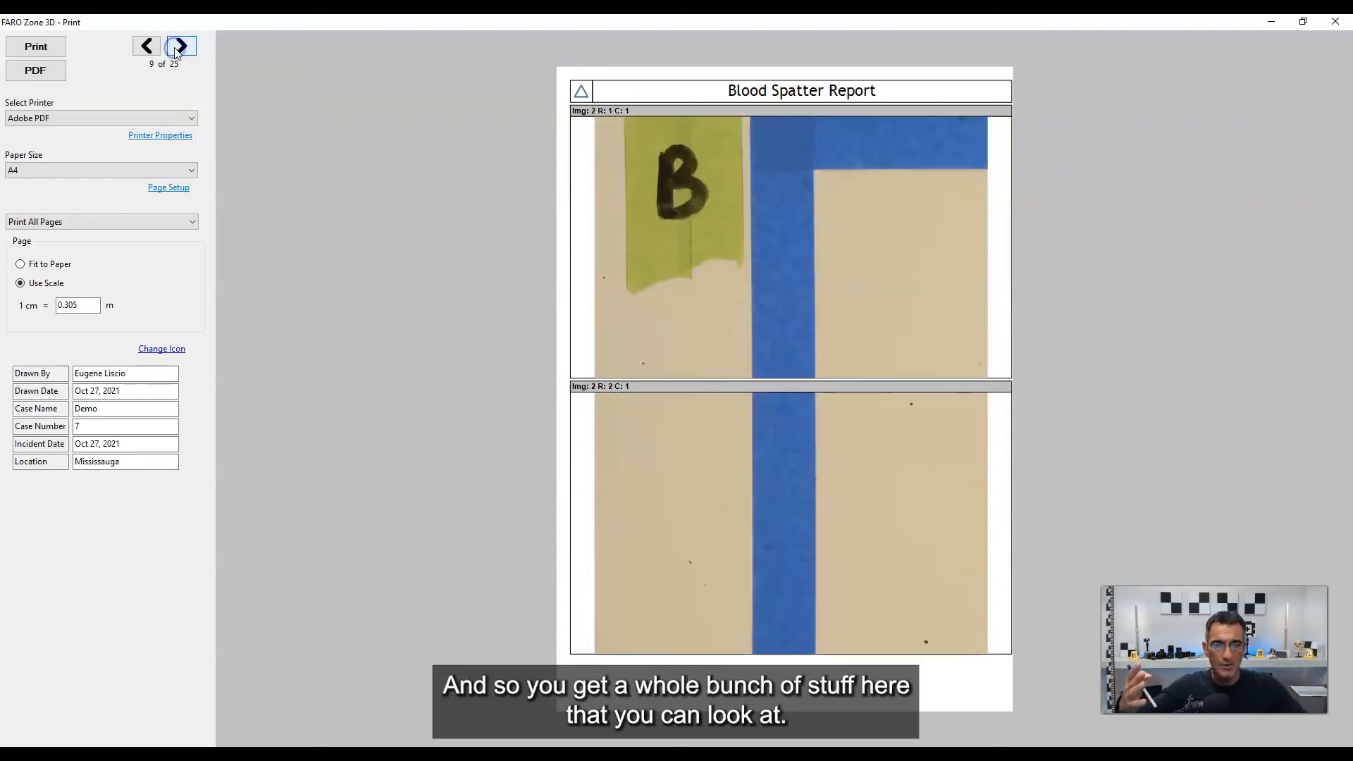
pyautogui.click(177, 49)
pyautogui.click(176, 50)
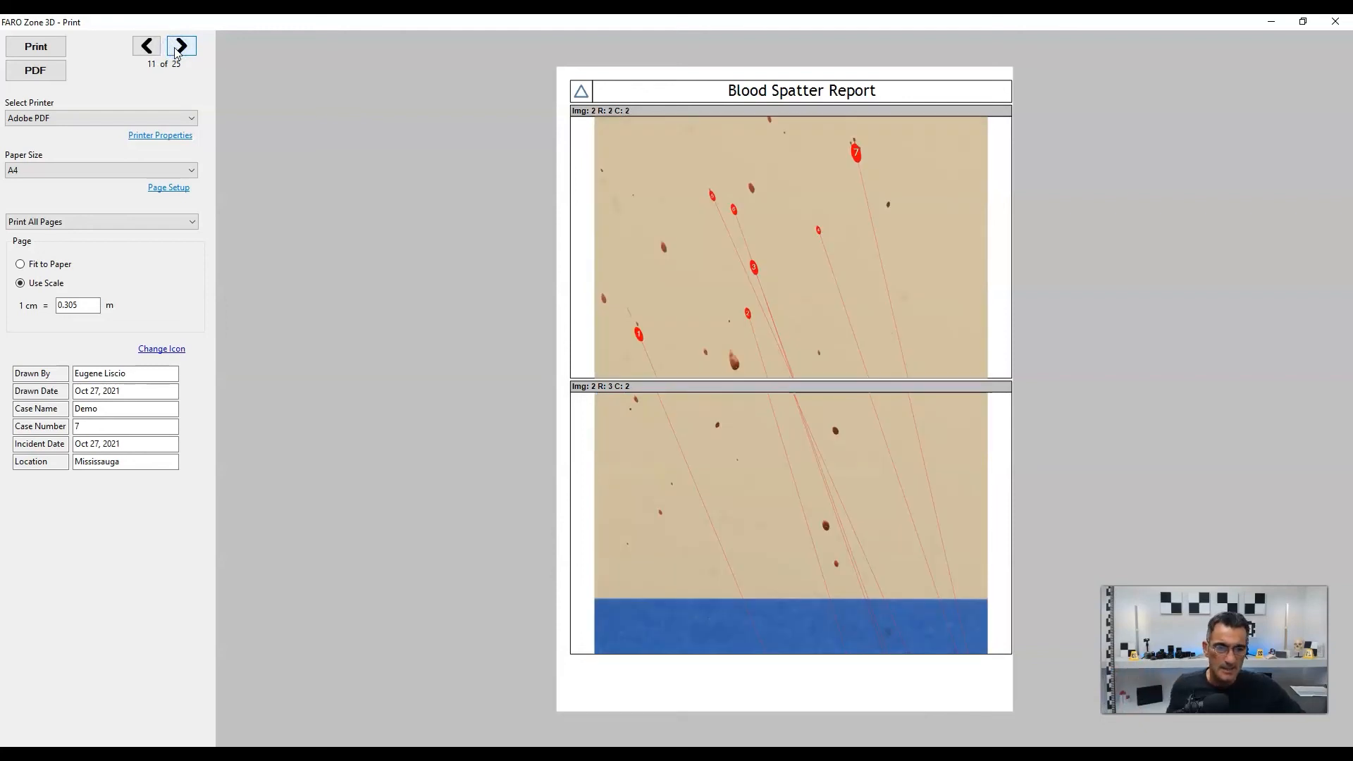
pyautogui.click(176, 49)
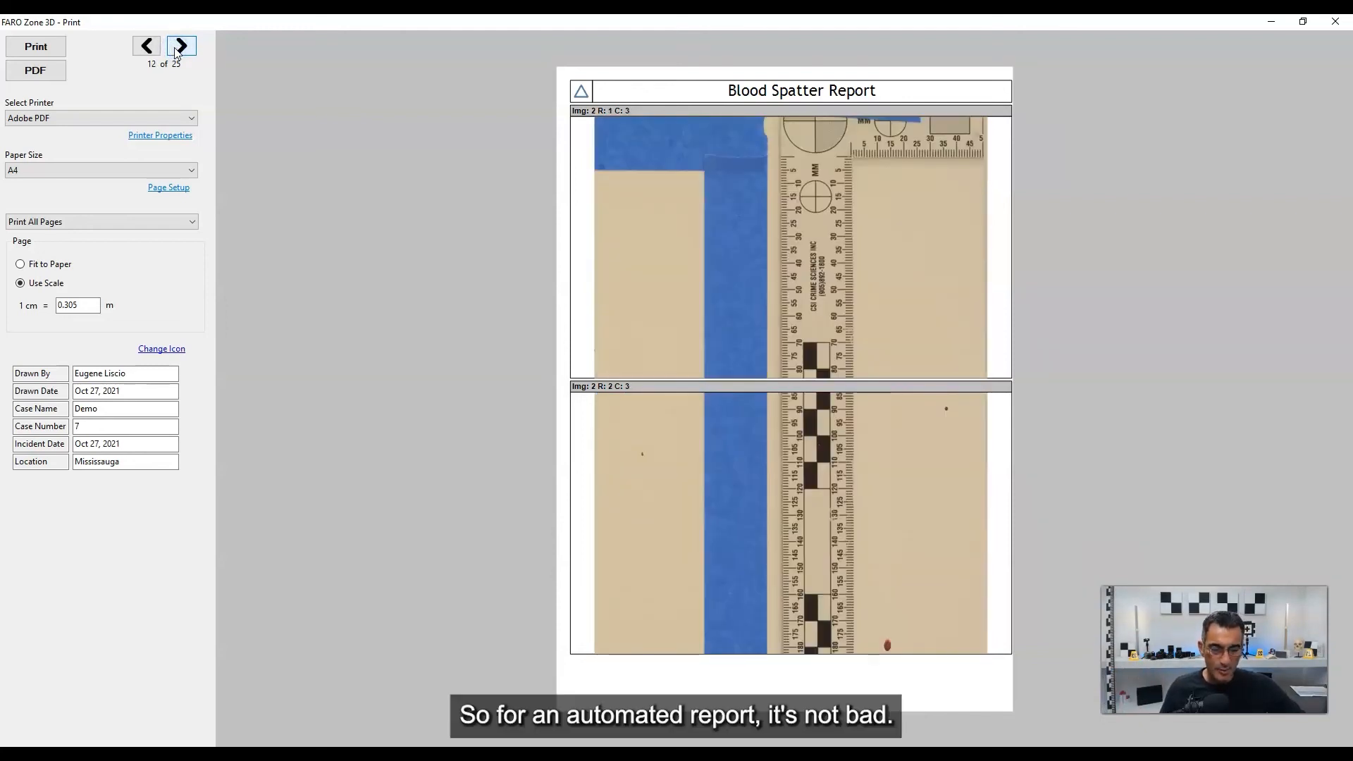
# Go back to the report's stain table and first-page Convergence Sphere data to review them, then close the print preview.
pyautogui.click(143, 46)
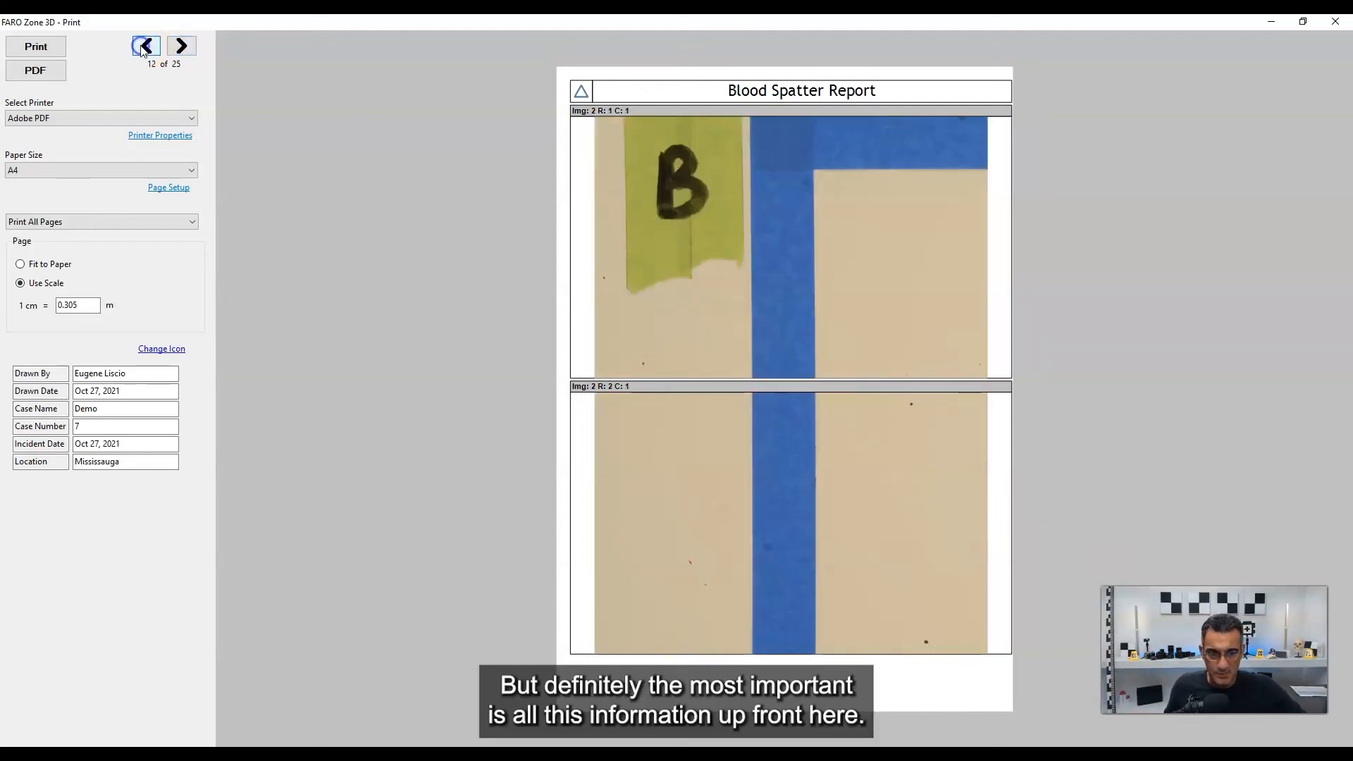
pyautogui.click(142, 47)
pyautogui.click(143, 47)
pyautogui.click(143, 46)
pyautogui.click(142, 47)
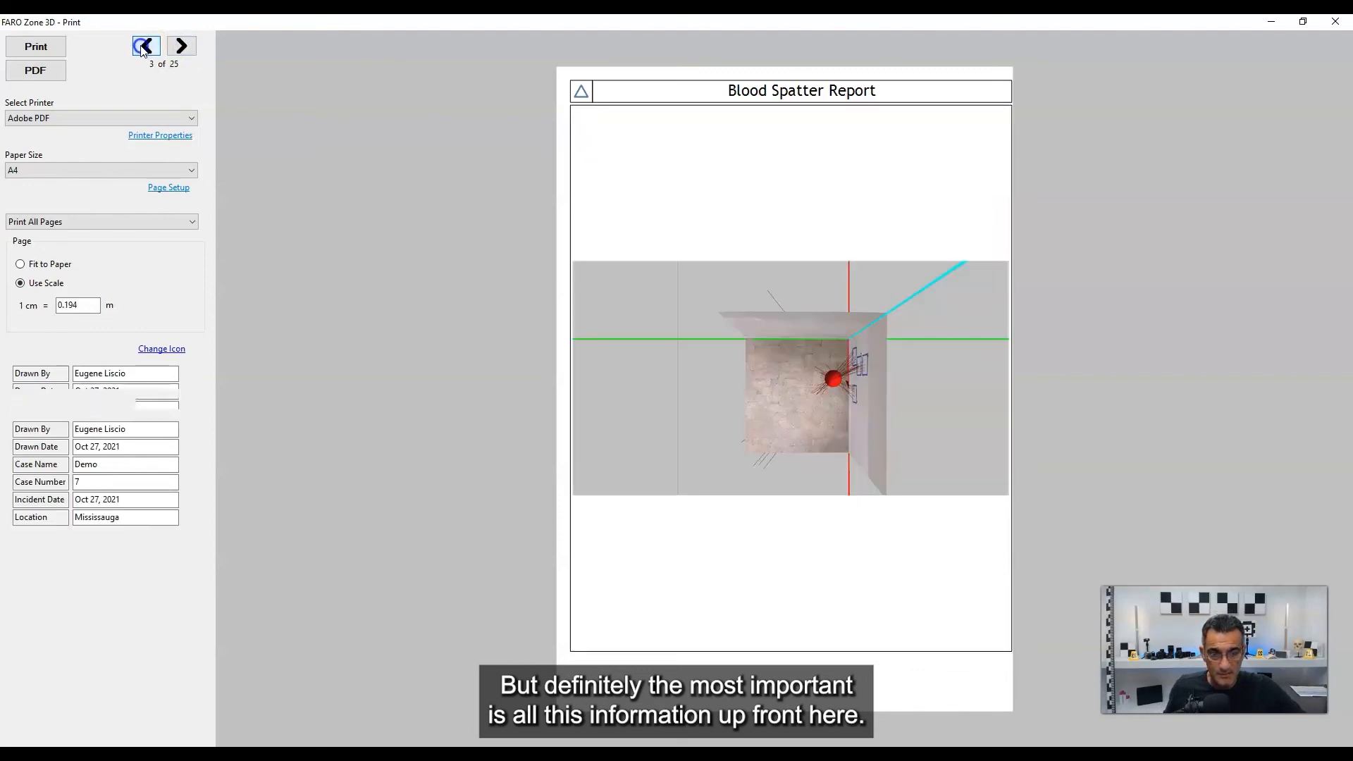
pyautogui.click(143, 47)
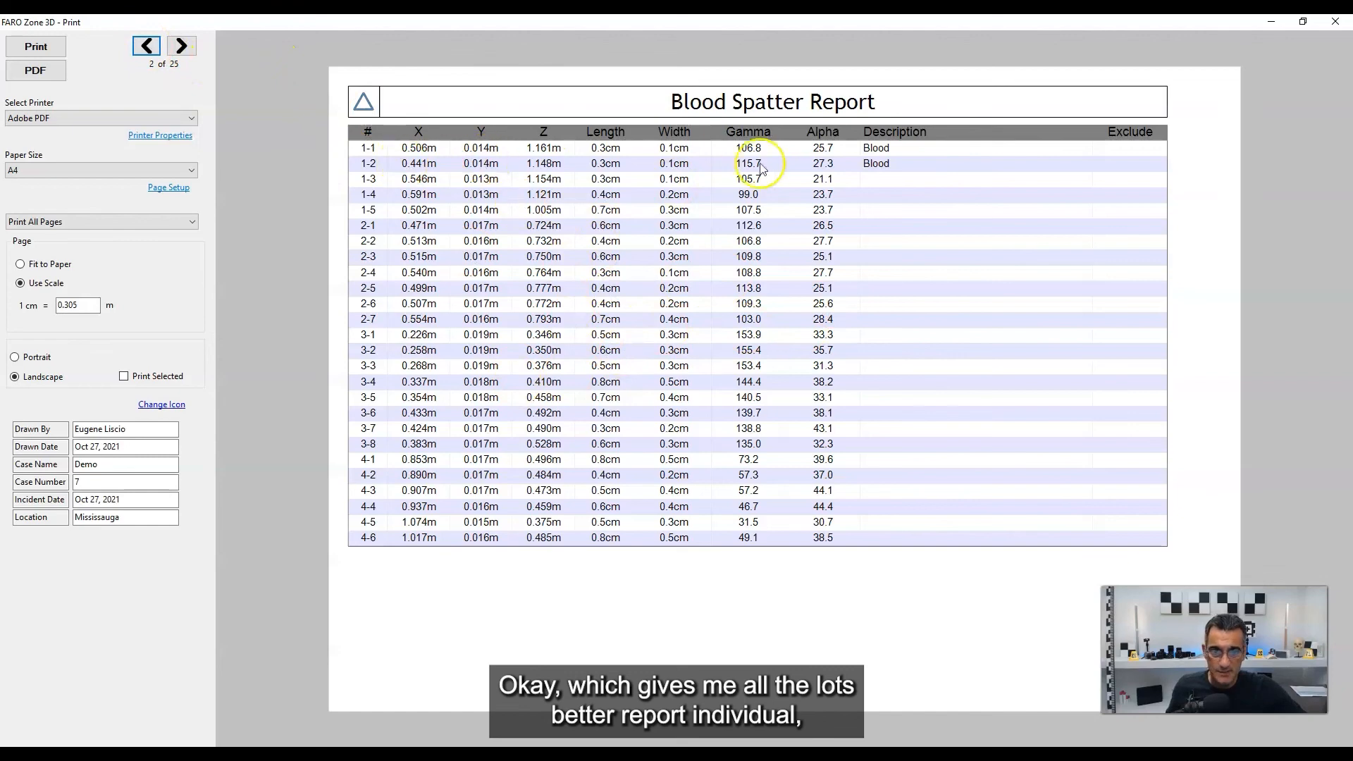
pyautogui.click(144, 47)
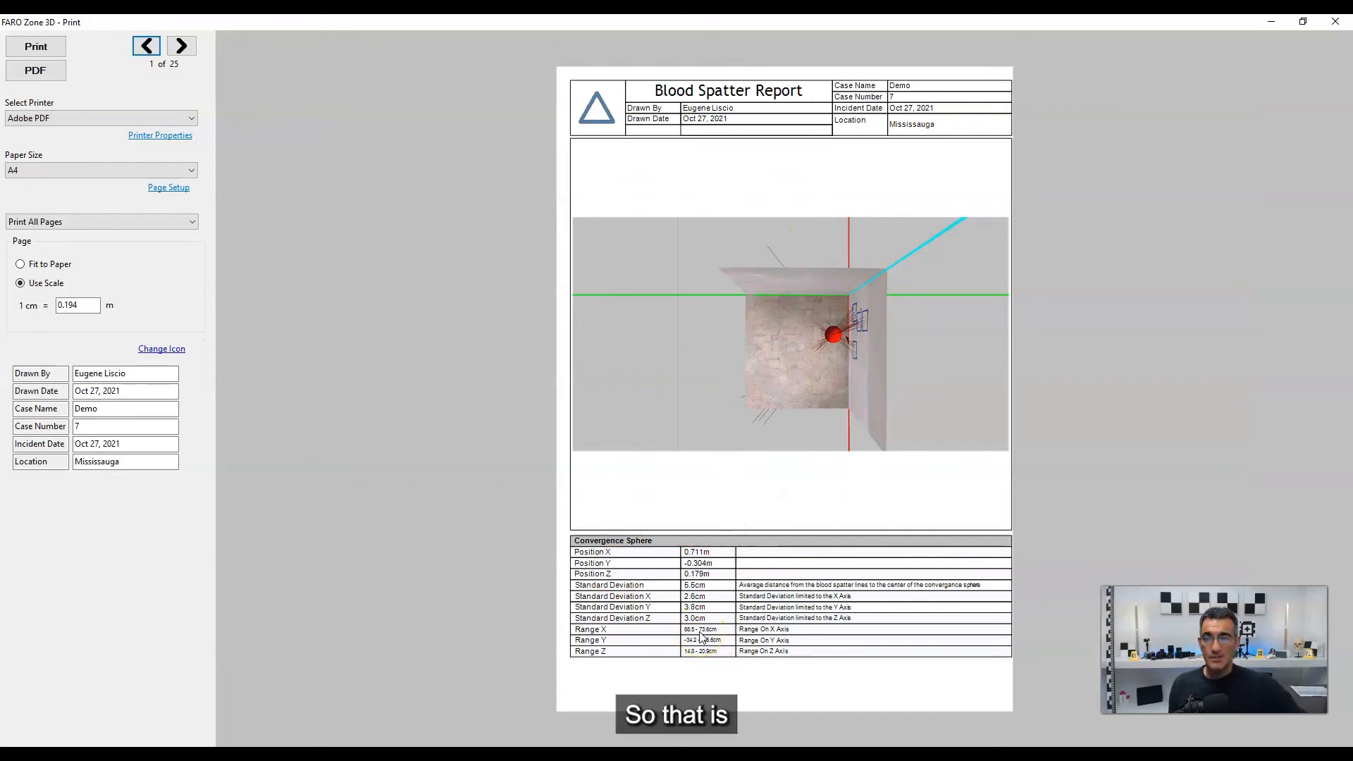
pyautogui.click(1342, 22)
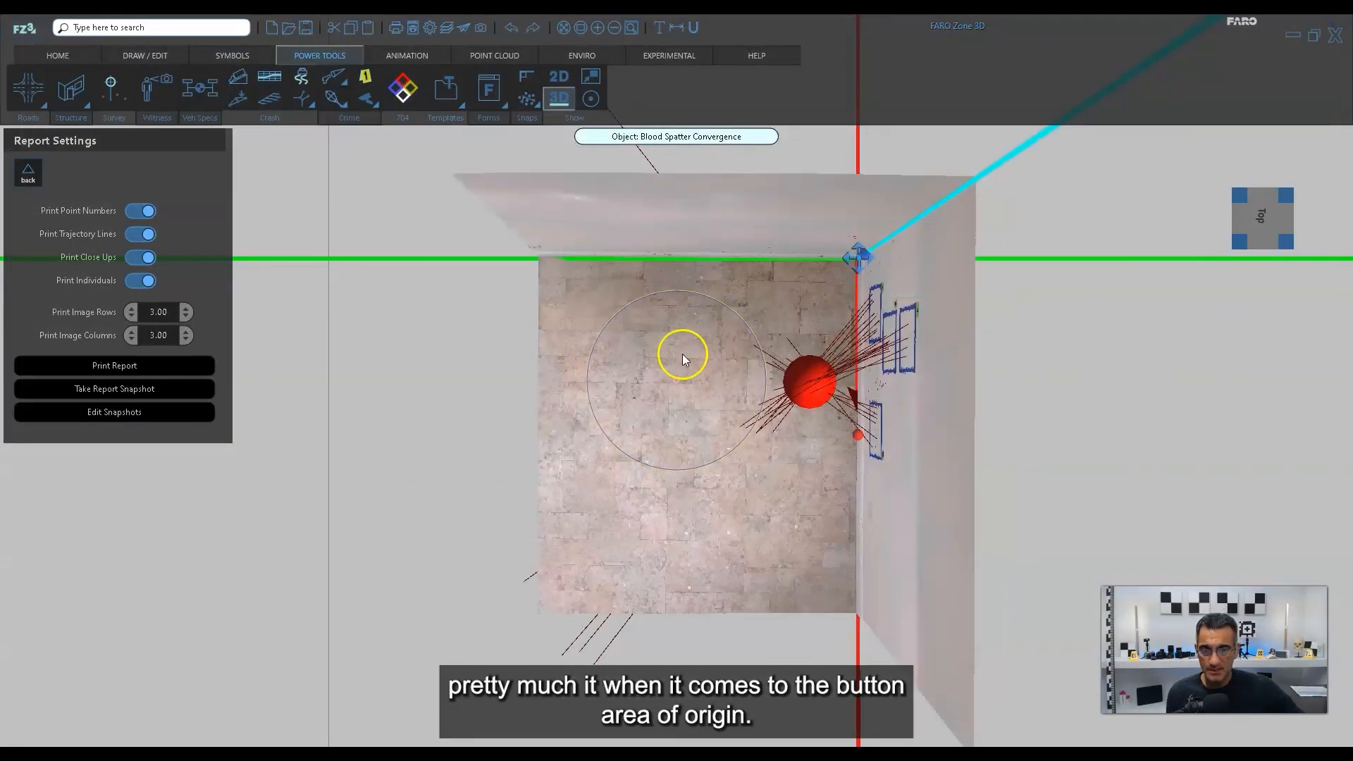
# View the room corner in 3D from an angled corner viewpoint to examine the convergence sphere and its trajectories.
pyautogui.click(1233, 242)
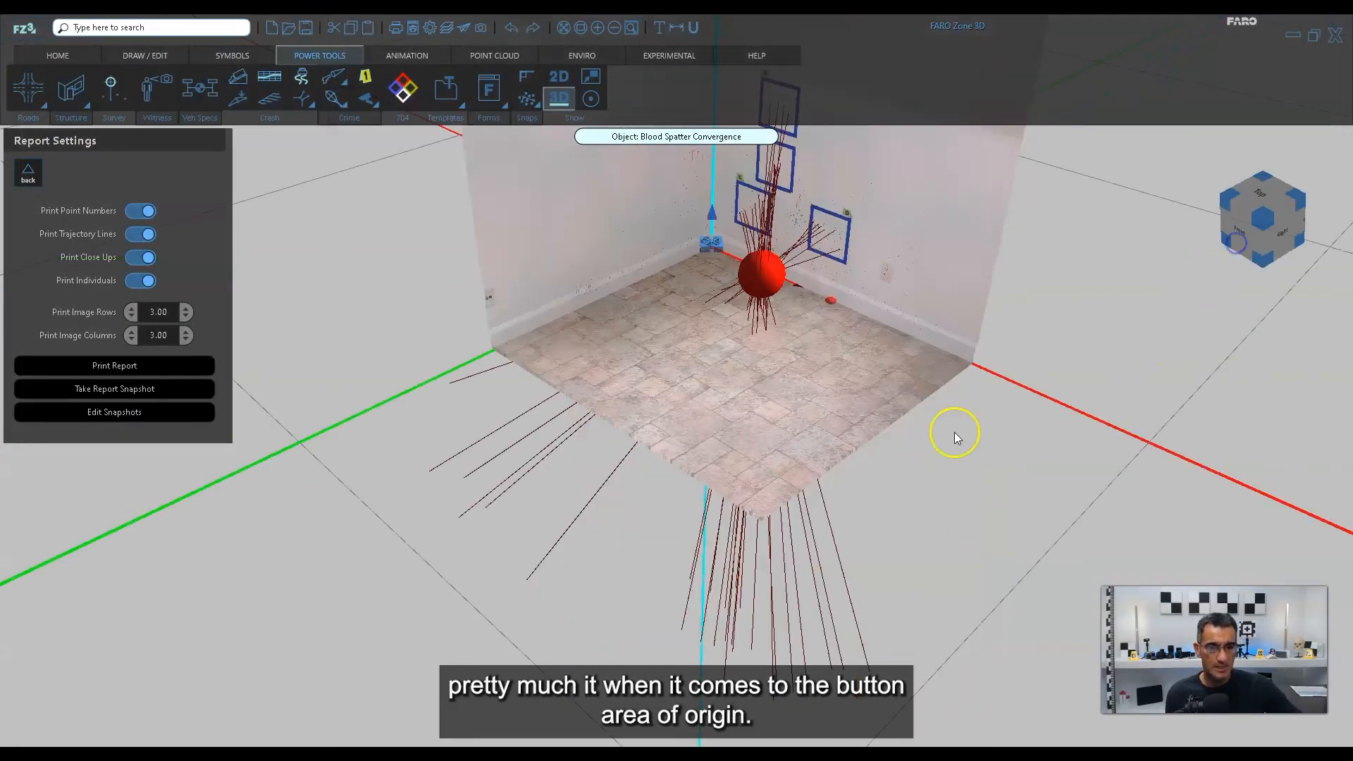
pyautogui.moveTo(752, 366); pyautogui.dragTo(685, 582, button='middle')
pyautogui.moveTo(902, 562); pyautogui.dragTo(930, 549, button='middle')
pyautogui.moveTo(852, 499); pyautogui.dragTo(831, 511, button='middle')
pyautogui.moveTo(735, 536); pyautogui.dragTo(758, 507, button='middle')
pyautogui.moveTo(796, 567); pyautogui.dragTo(747, 543, button='middle')
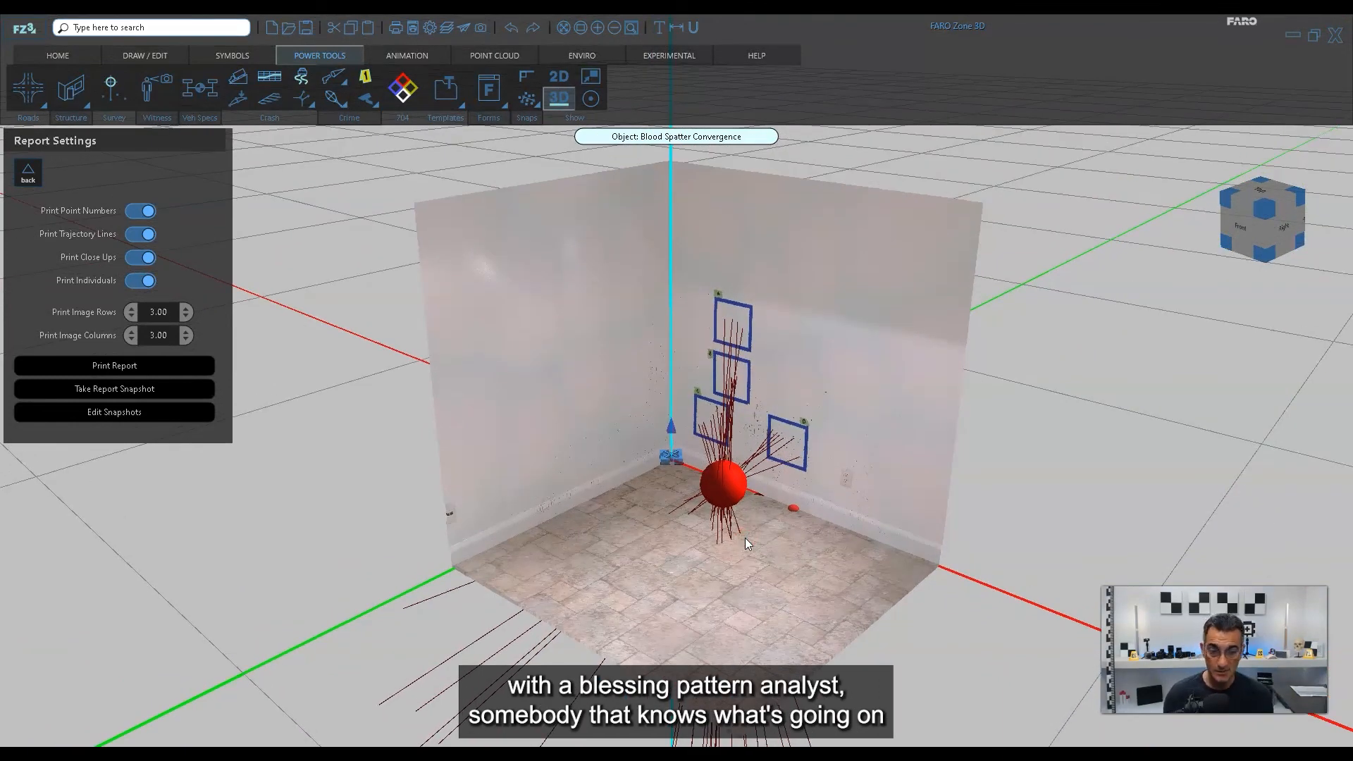